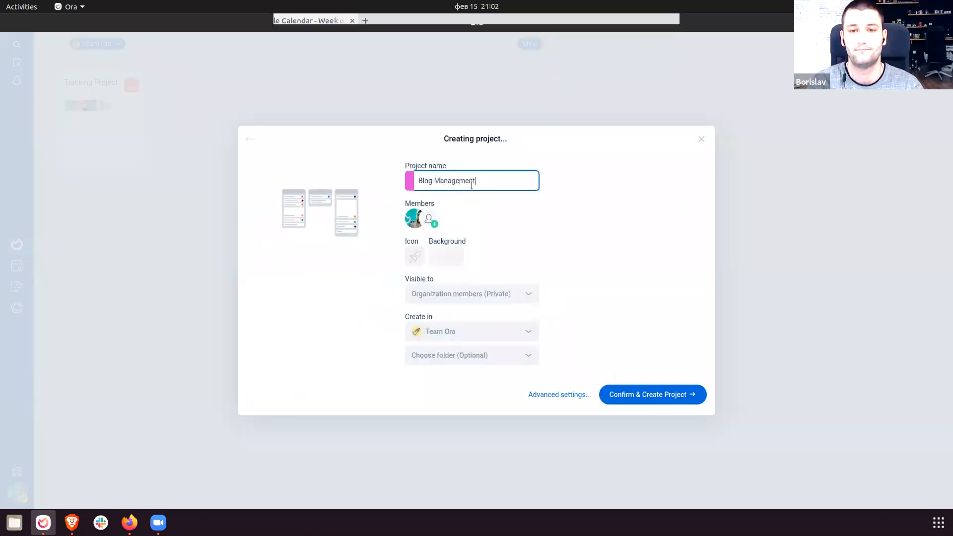
# Add every team member to the project and pick the hot-air balloon icon.
pyautogui.click(429, 220)
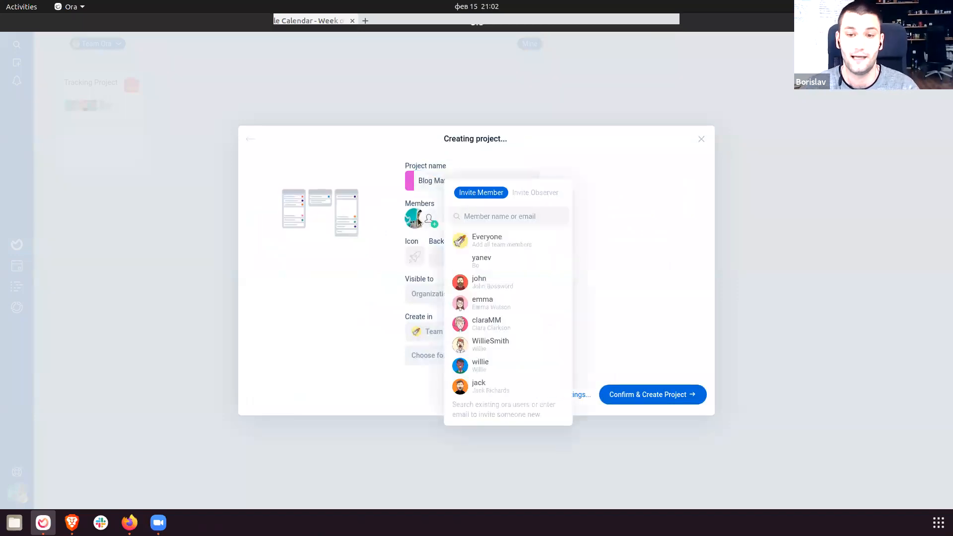
pyautogui.click(509, 241)
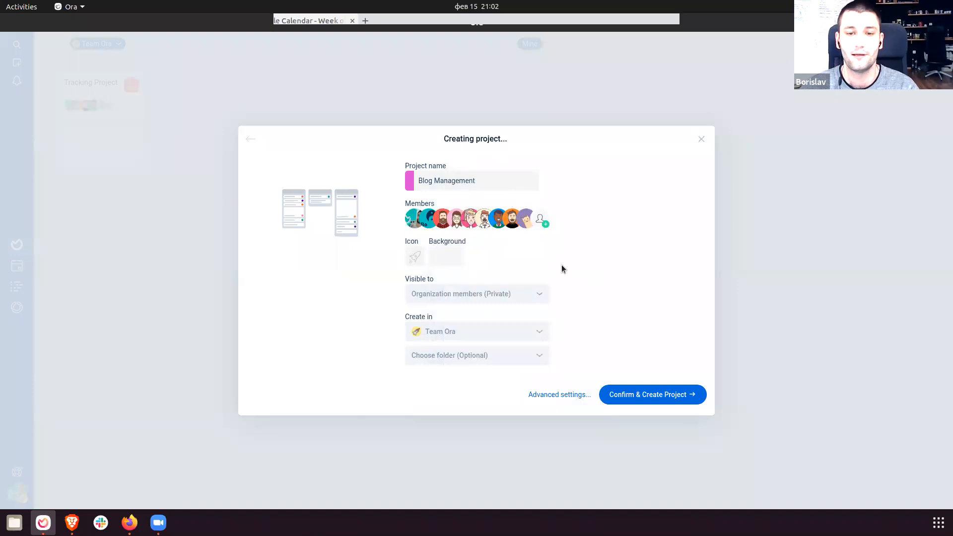
pyautogui.click(414, 256)
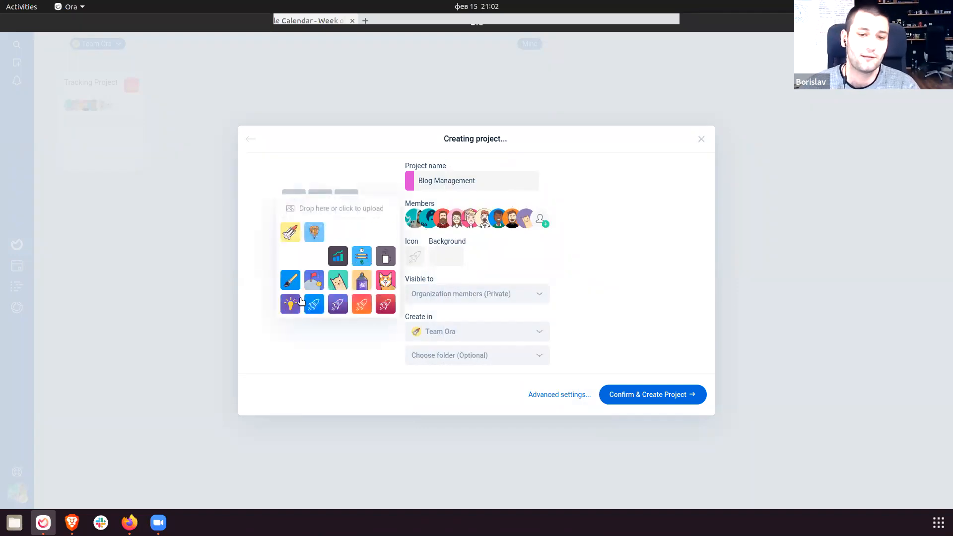
pyautogui.click(321, 234)
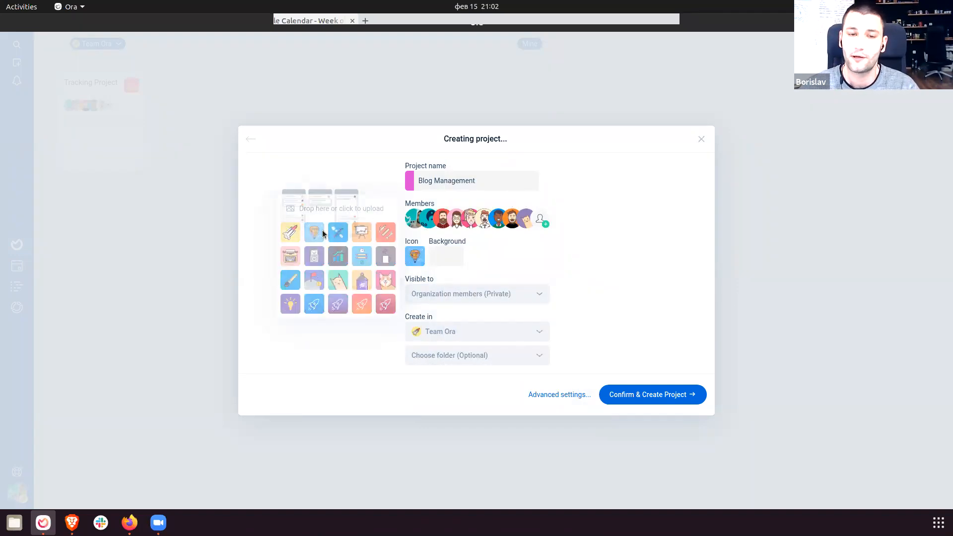
# Start a custom icon upload, cancel it, and bring up the project background choices.
pyautogui.click(418, 258)
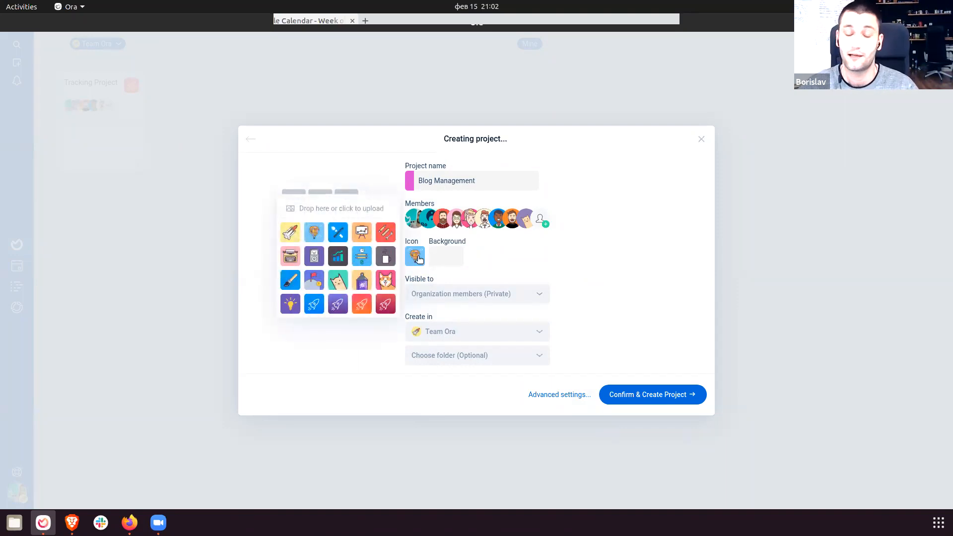
pyautogui.click(321, 208)
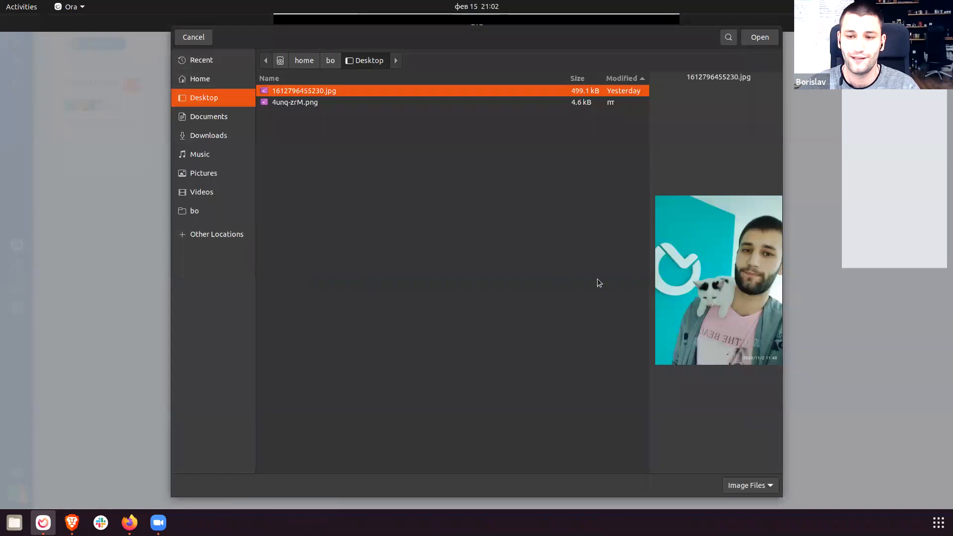
pyautogui.click(196, 37)
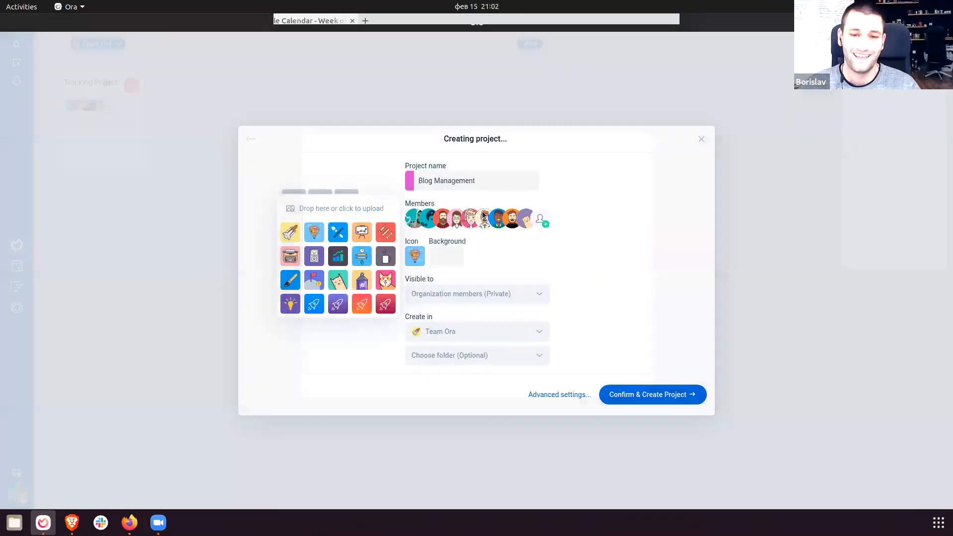
pyautogui.click(448, 257)
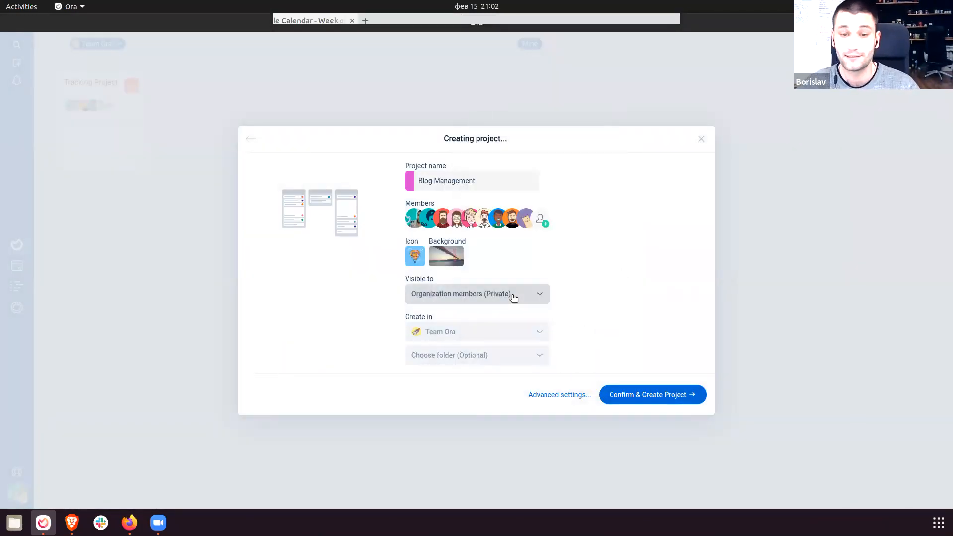
# Set visibility to Invited only (Secret) and create the Blog Management project.
pyautogui.click(457, 297)
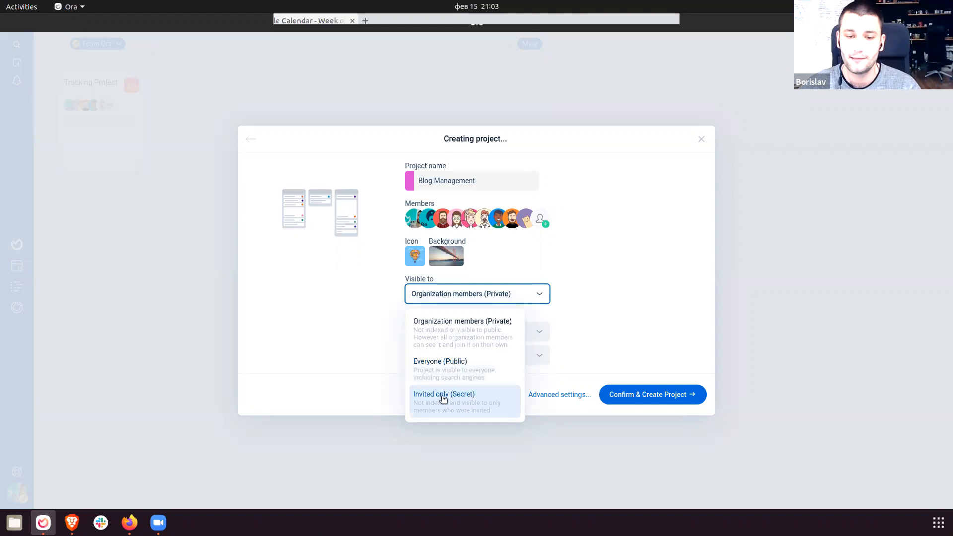
pyautogui.click(471, 407)
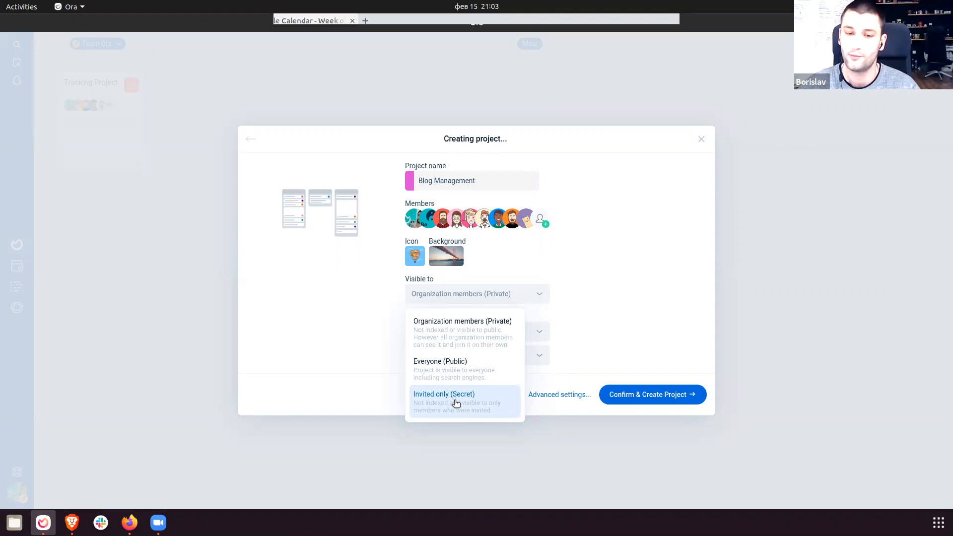
pyautogui.click(457, 404)
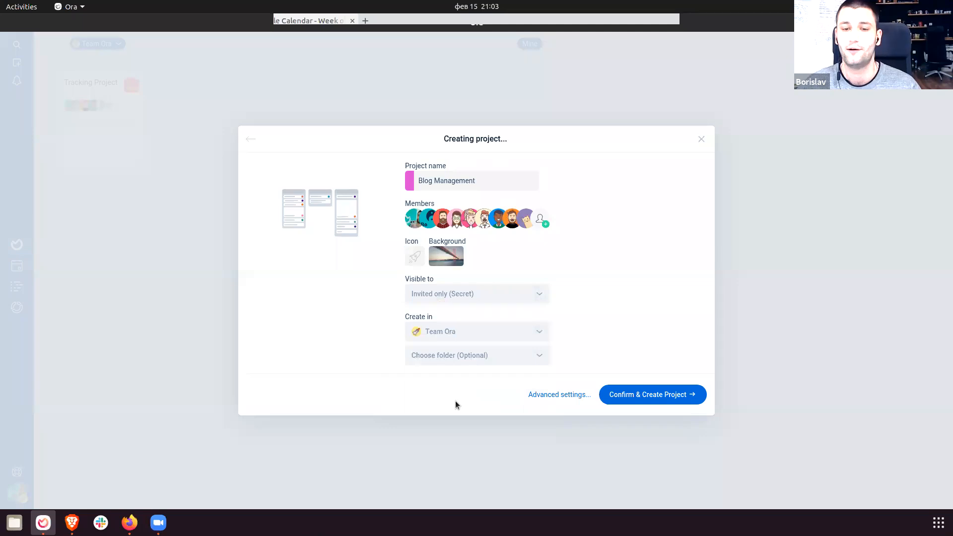
pyautogui.click(635, 396)
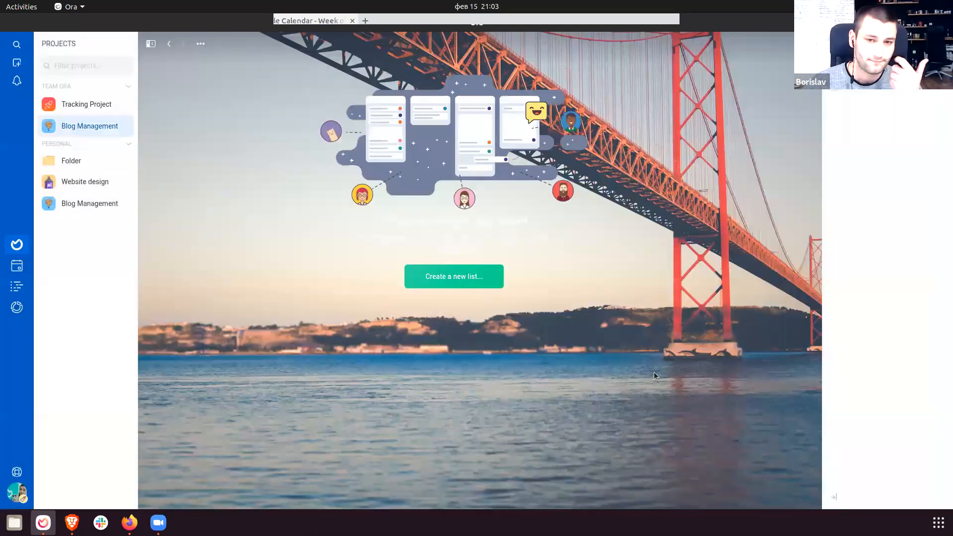
# Create a To do list on the board and dismiss the Getting Started popup.
pyautogui.click(476, 278)
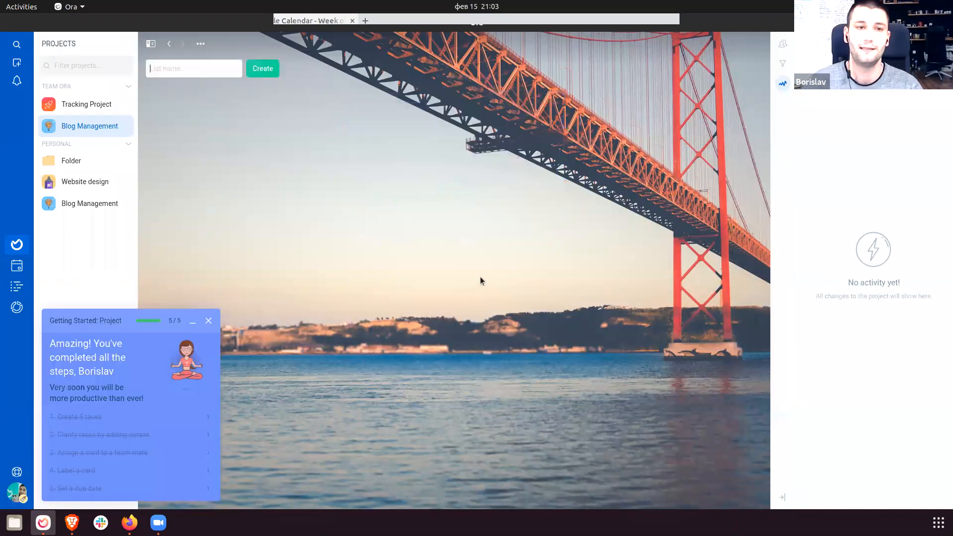
pyautogui.write('Tod do')
pyautogui.press('Return')
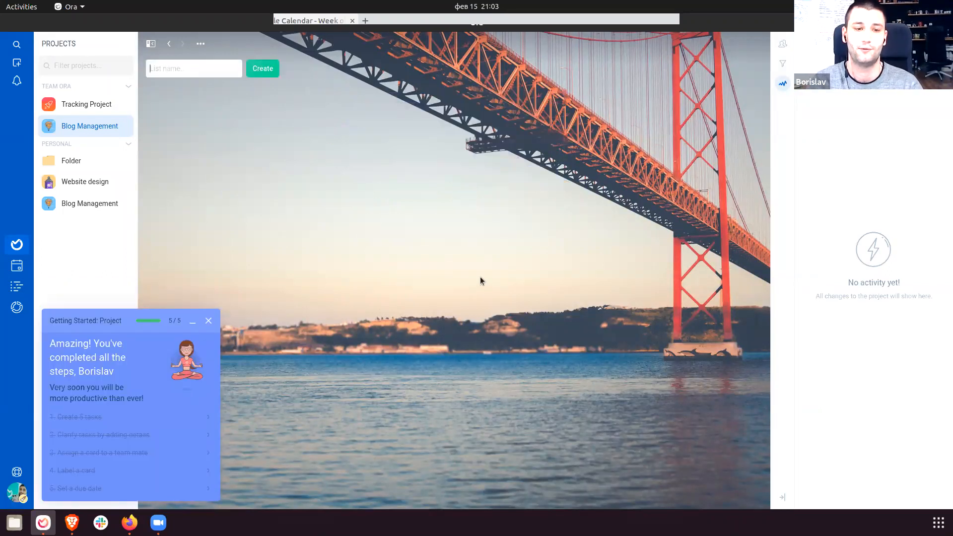
pyautogui.click(208, 320)
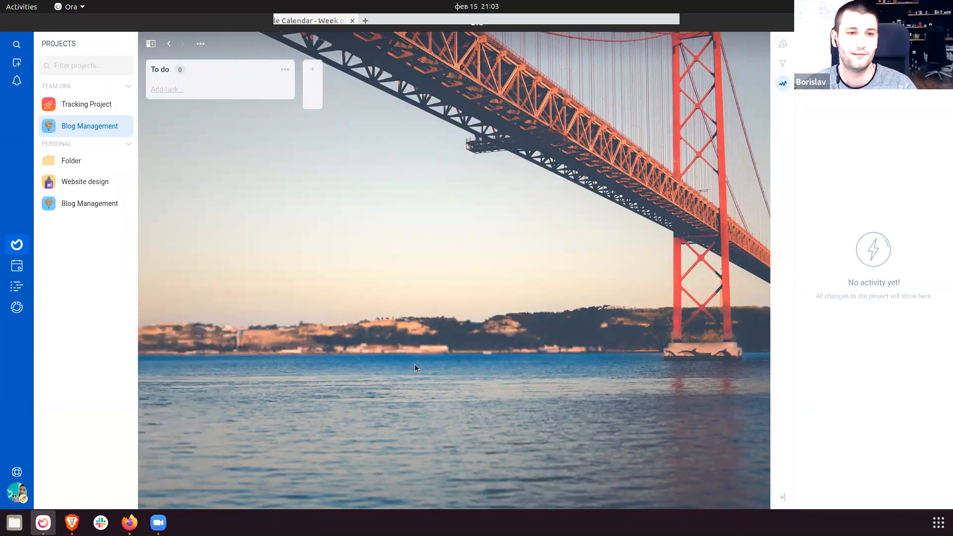
# Add the task 'Manage your time' to the To do list.
pyautogui.click(204, 87)
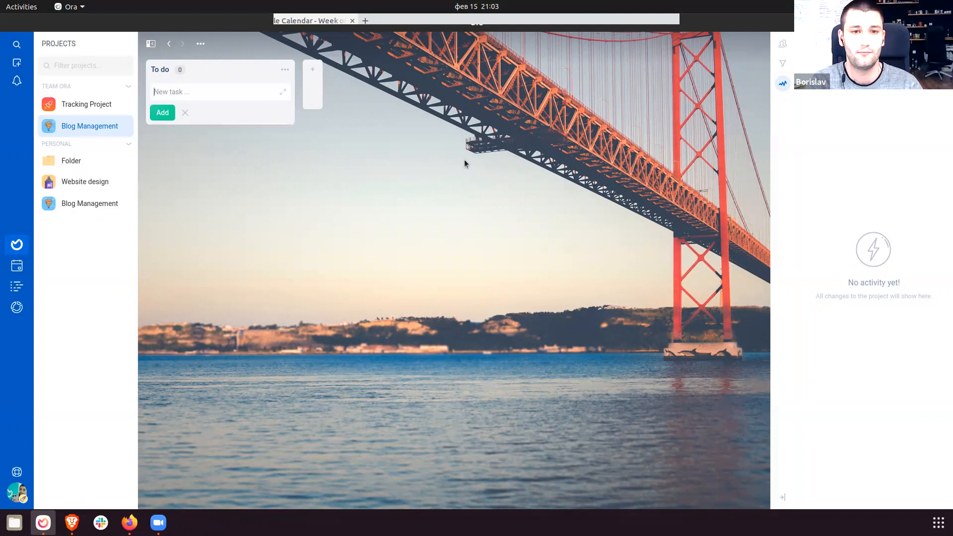
pyautogui.write('Ma')
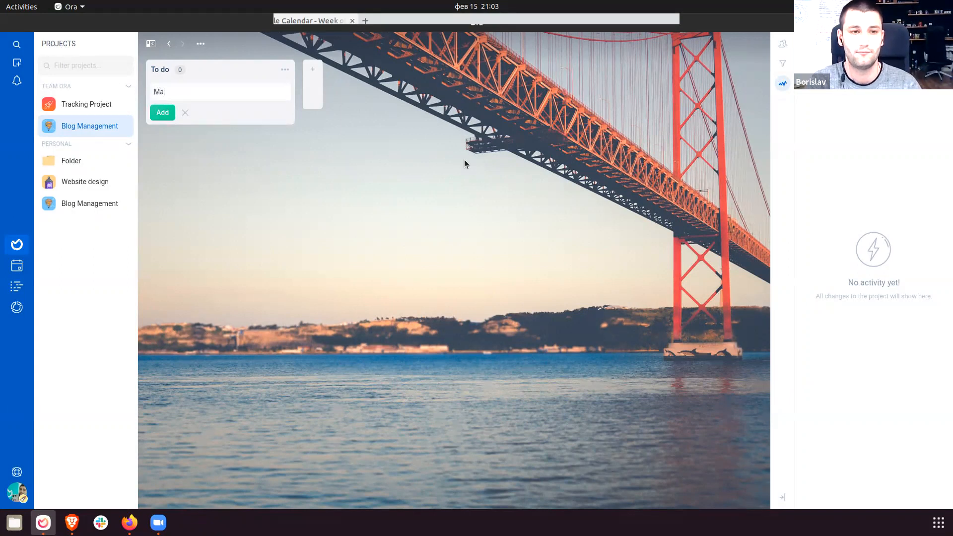
pyautogui.write('nage your blog')
pyautogui.press('Return')
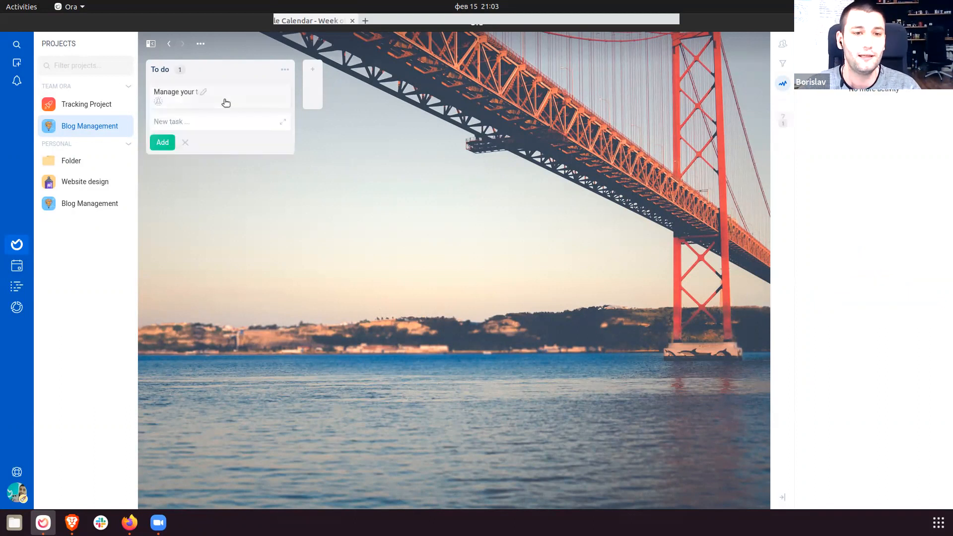
# Show Manage your time as a centred window, check its attachment options, then its labels list.
pyautogui.click(231, 103)
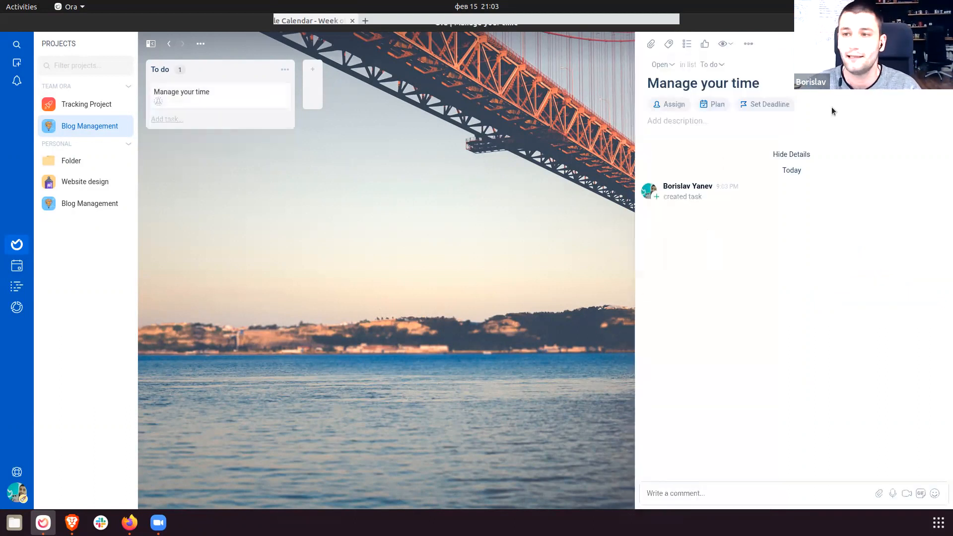
pyautogui.click(925, 43)
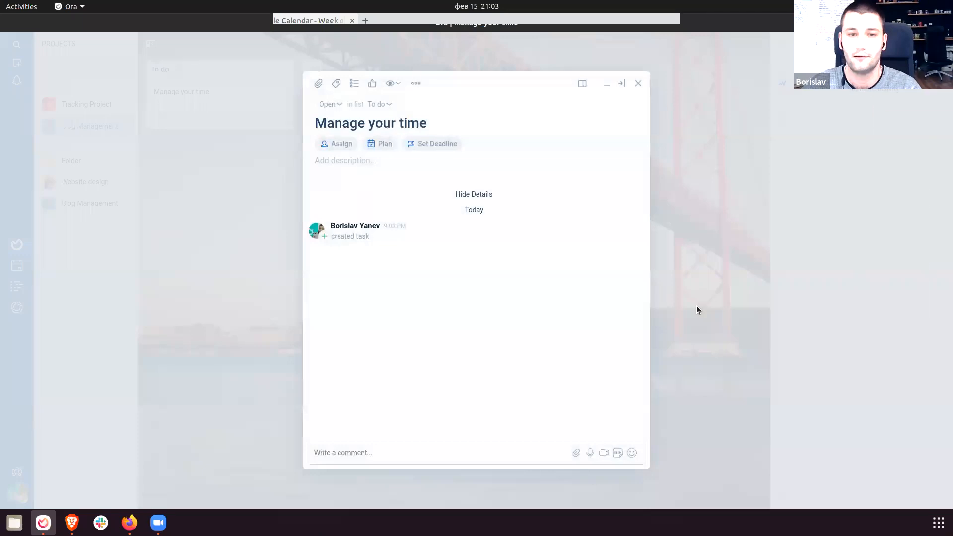
pyautogui.click(319, 85)
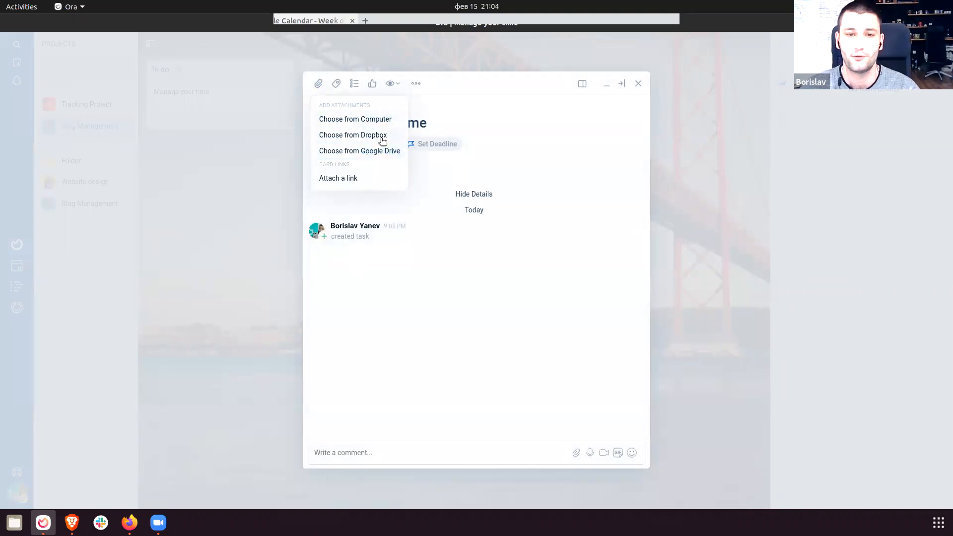
pyautogui.click(408, 240)
pyautogui.click(318, 83)
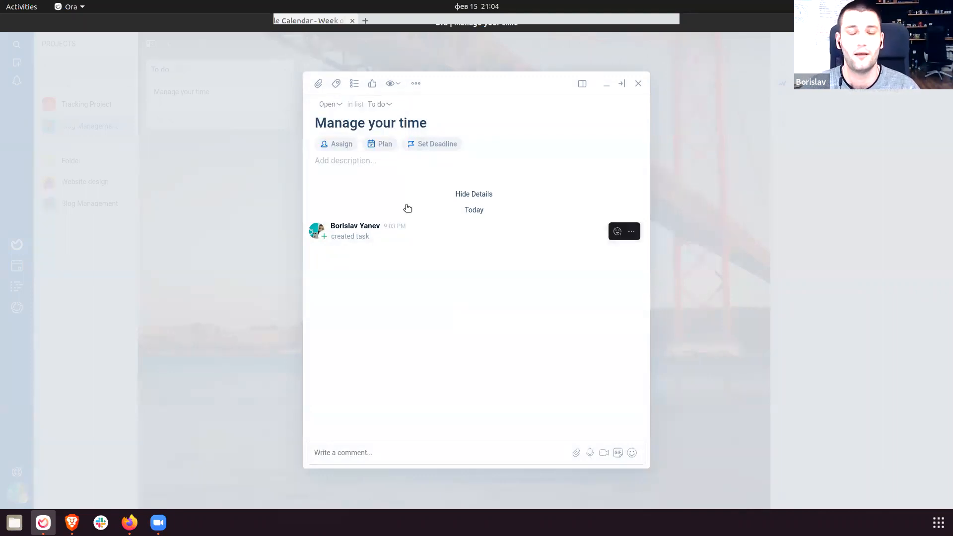
pyautogui.click(336, 85)
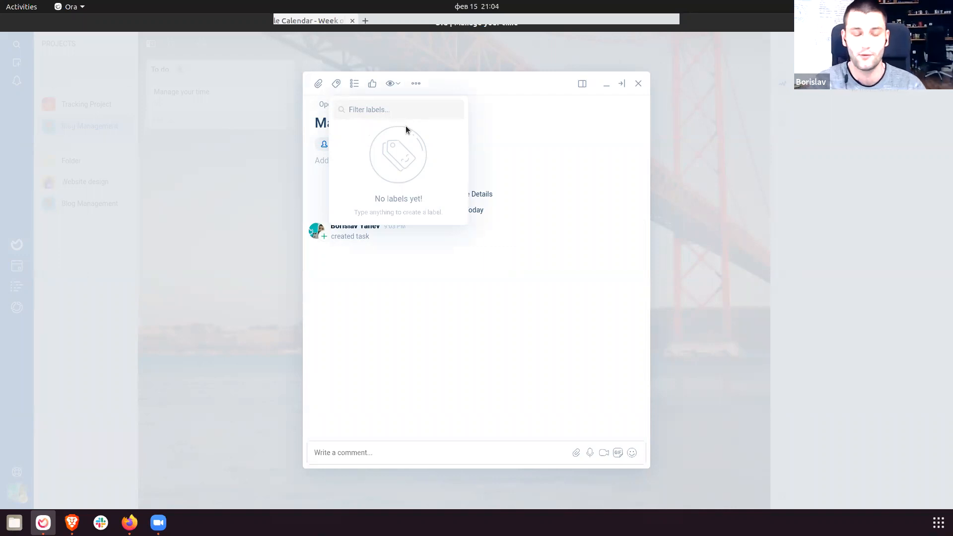
# Create an Important label on the task and reopen it for editing.
pyautogui.write('Important')
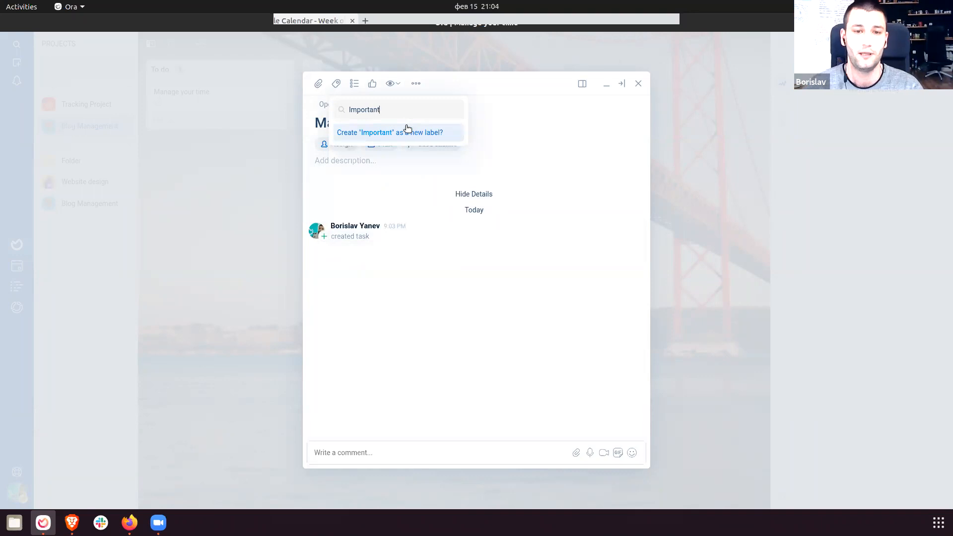
pyautogui.click(406, 132)
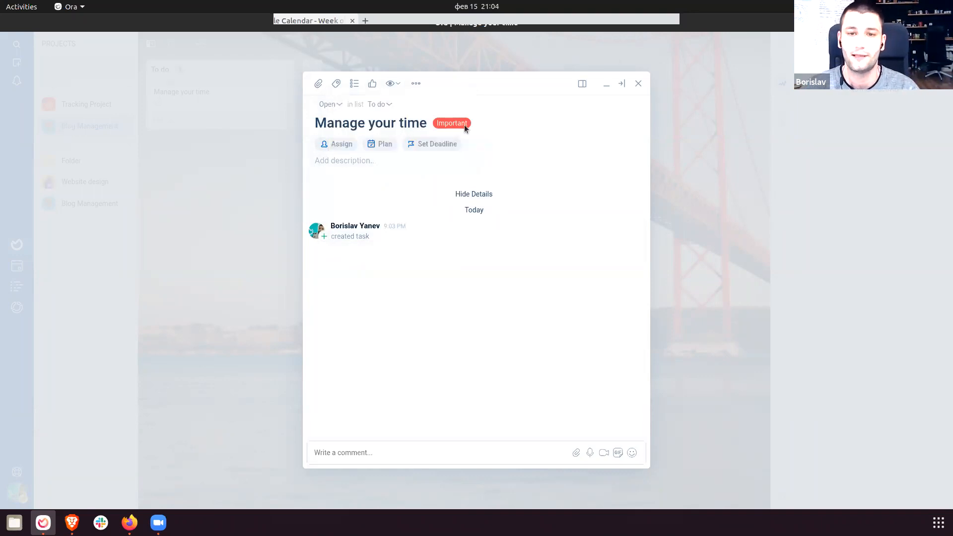
pyautogui.click(336, 83)
pyautogui.click(403, 135)
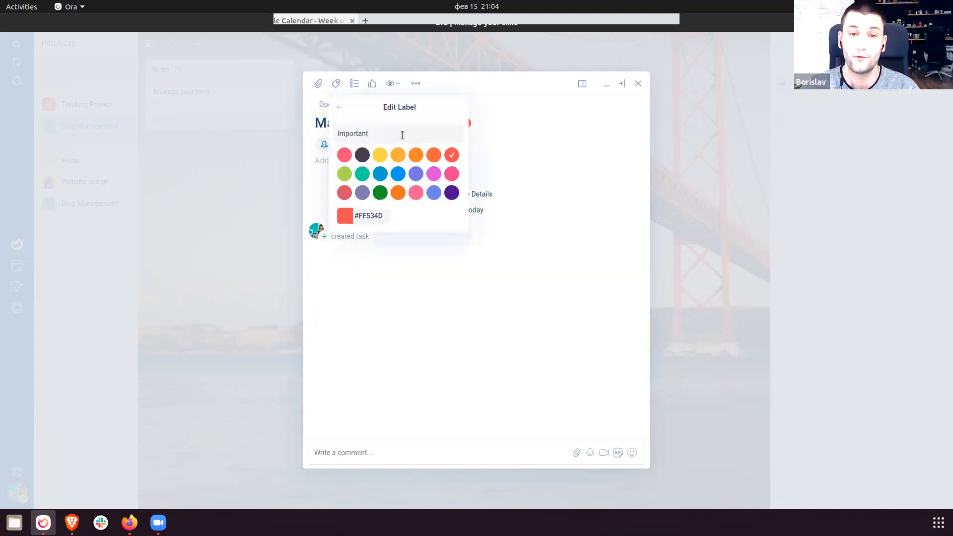
# Recolour the Important label dark purple (#450444) with the custom colour picker and save it.
pyautogui.click(433, 173)
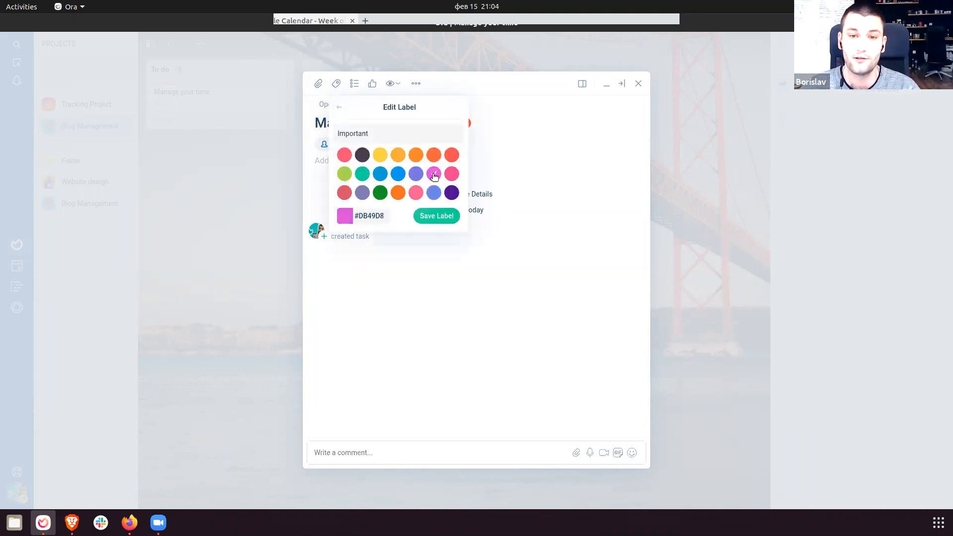
pyautogui.click(345, 217)
pyautogui.moveTo(466, 231); pyautogui.dragTo(511, 290)
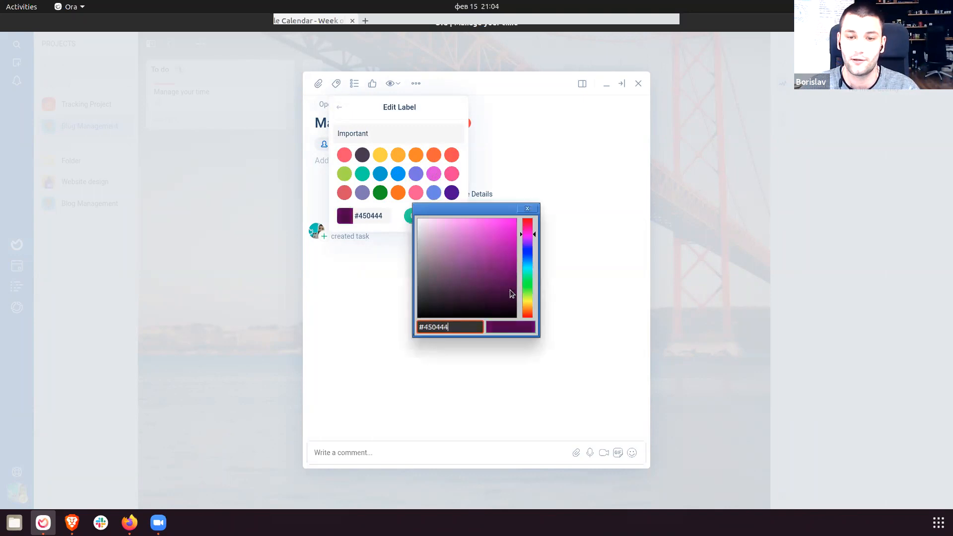
pyautogui.click(527, 209)
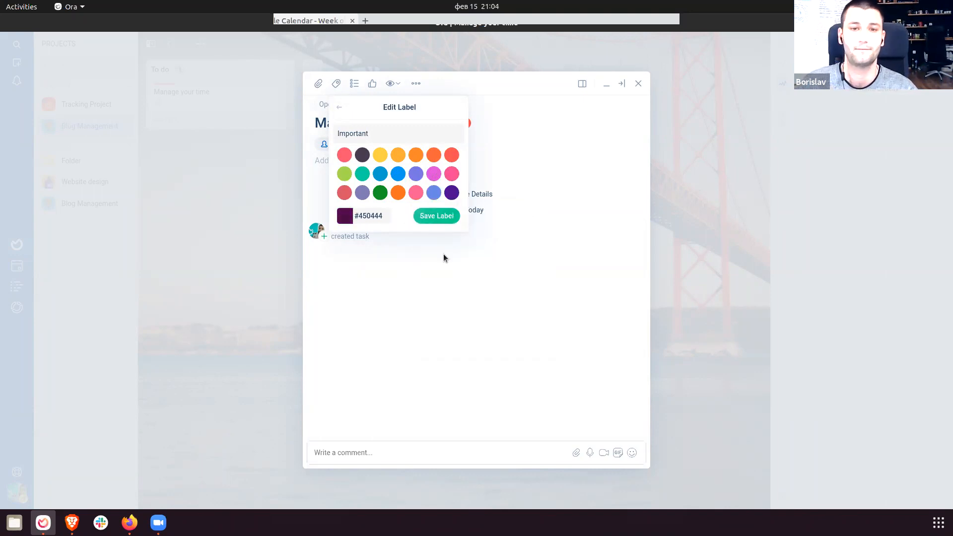
pyautogui.click(436, 218)
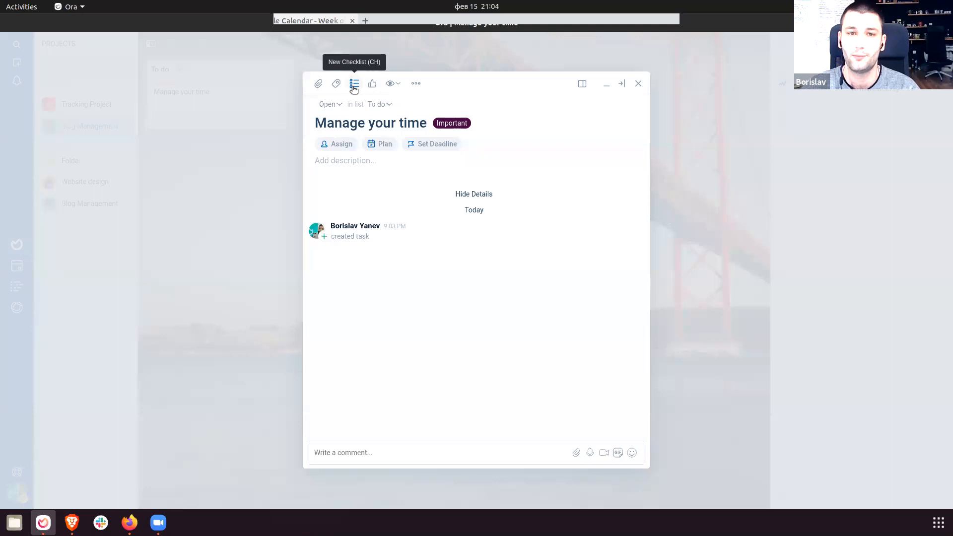
# Add a checklist with items Research, Illustrations and Write to the task.
pyautogui.click(354, 88)
pyautogui.click(431, 204)
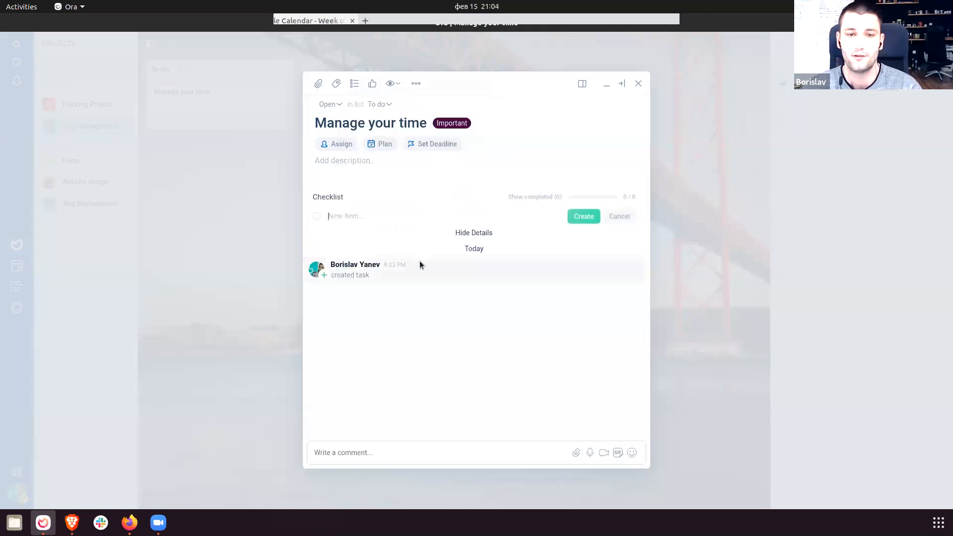
pyautogui.write('Research')
pyautogui.press('Return')
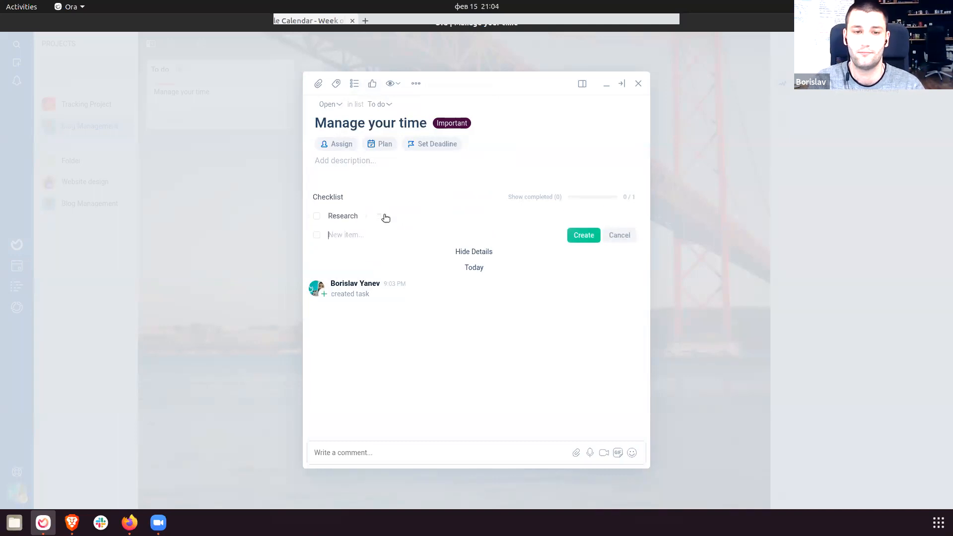
pyautogui.write('llll')
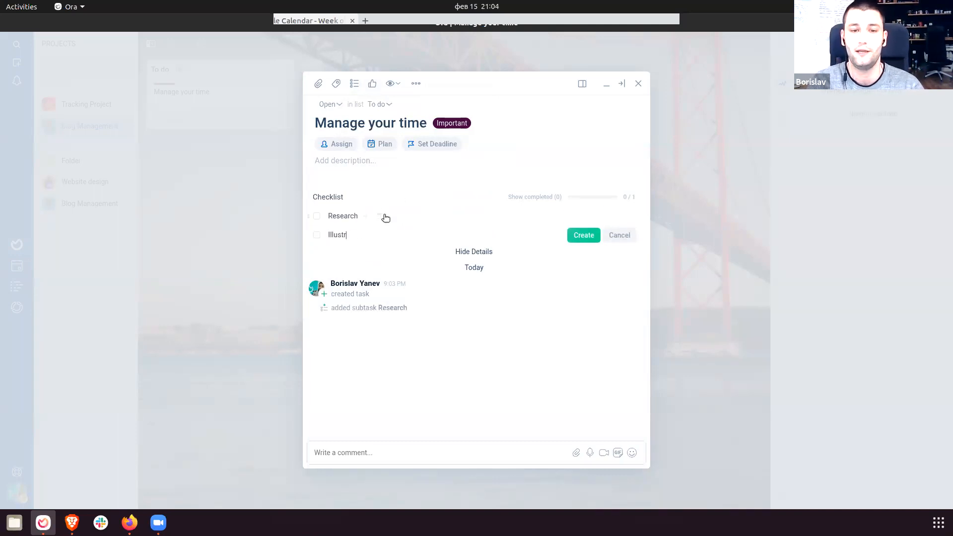
pyautogui.write('strations')
pyautogui.press('Return')
pyautogui.write('Write')
pyautogui.press('Return')
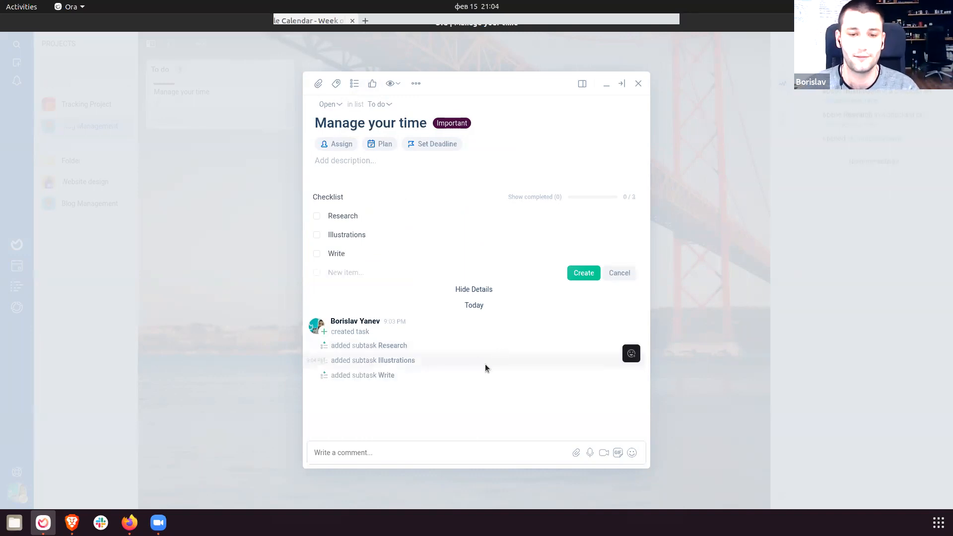
pyautogui.click(484, 359)
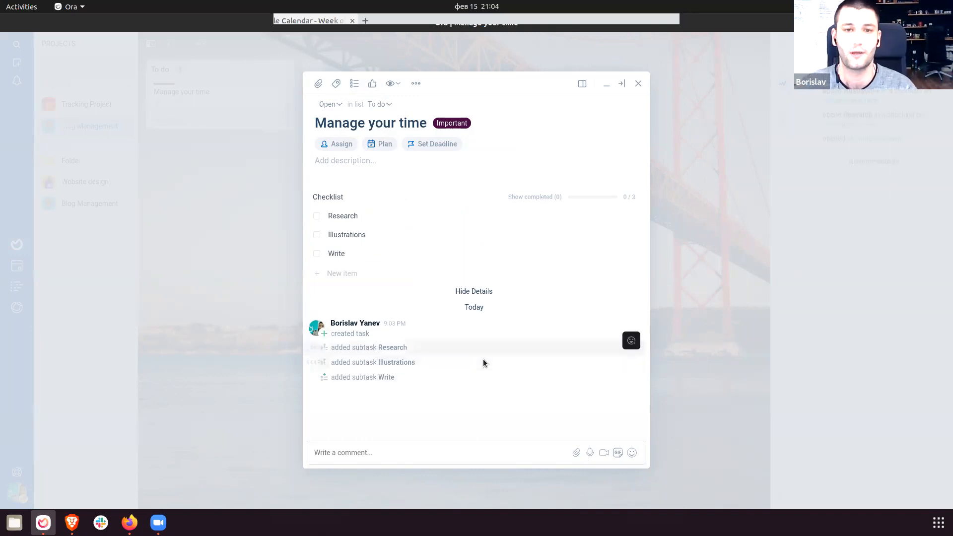
# Upvote the task and review the subtask entries in its activity log.
pyautogui.click(372, 84)
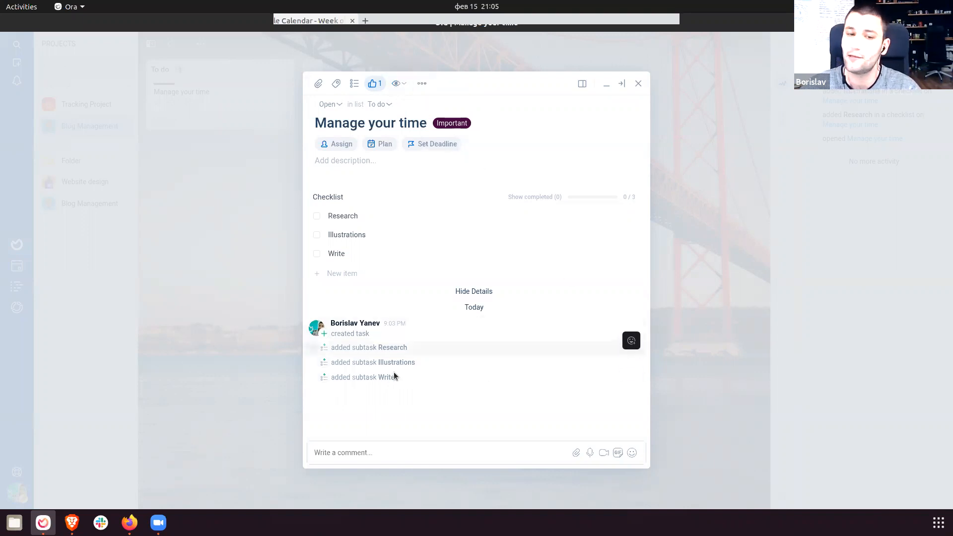
pyautogui.moveTo(328, 335); pyautogui.dragTo(445, 379)
pyautogui.click(443, 378)
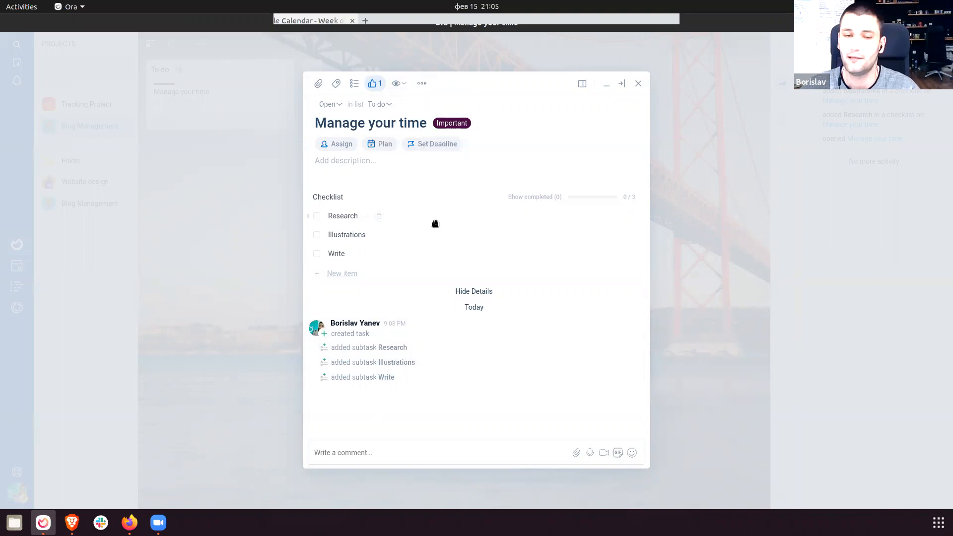
# Close the task and add yourself as a watcher of the To do list.
pyautogui.click(251, 178)
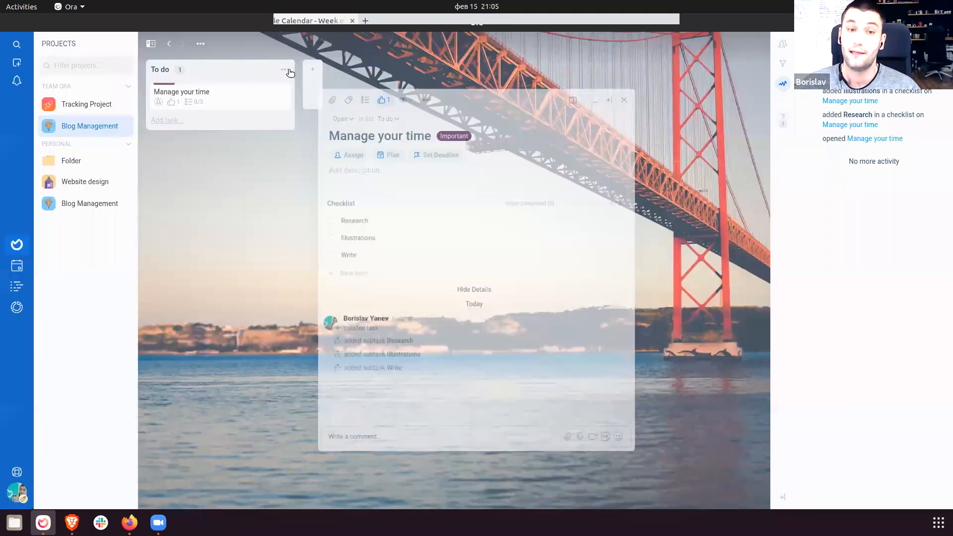
pyautogui.click(284, 70)
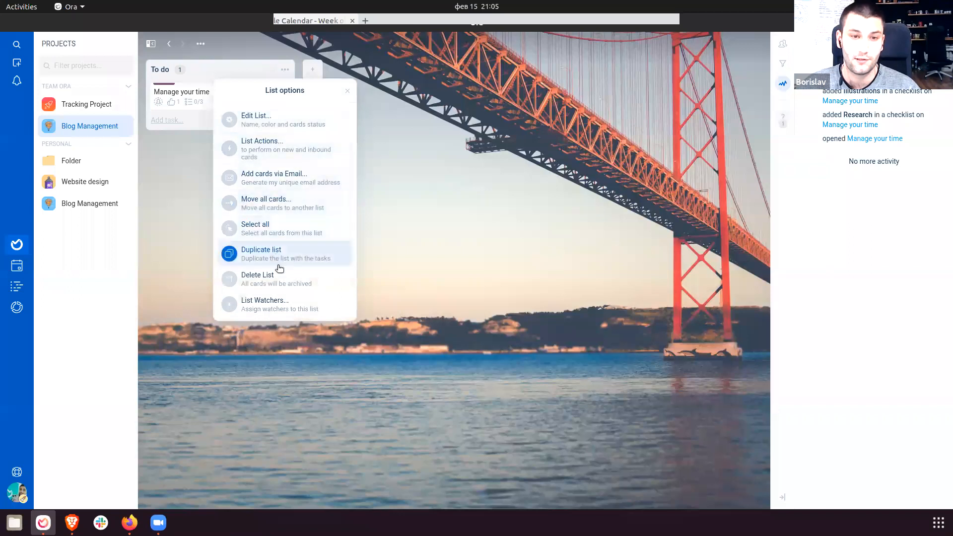
pyautogui.click(286, 75)
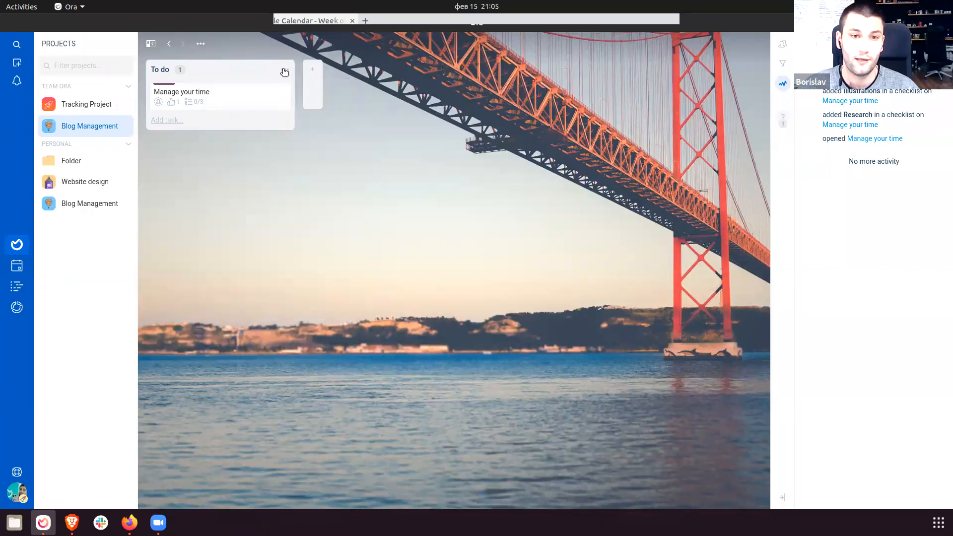
pyautogui.click(286, 71)
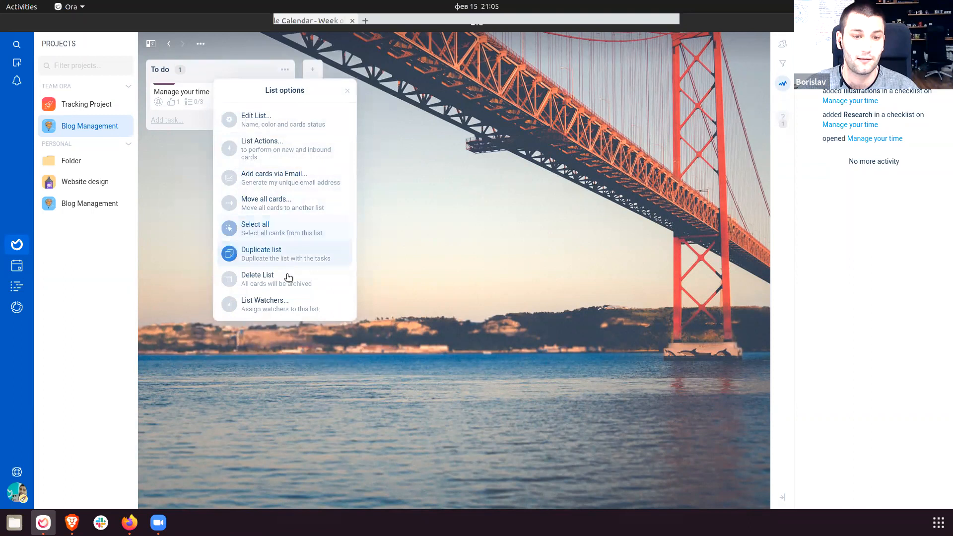
pyautogui.click(288, 305)
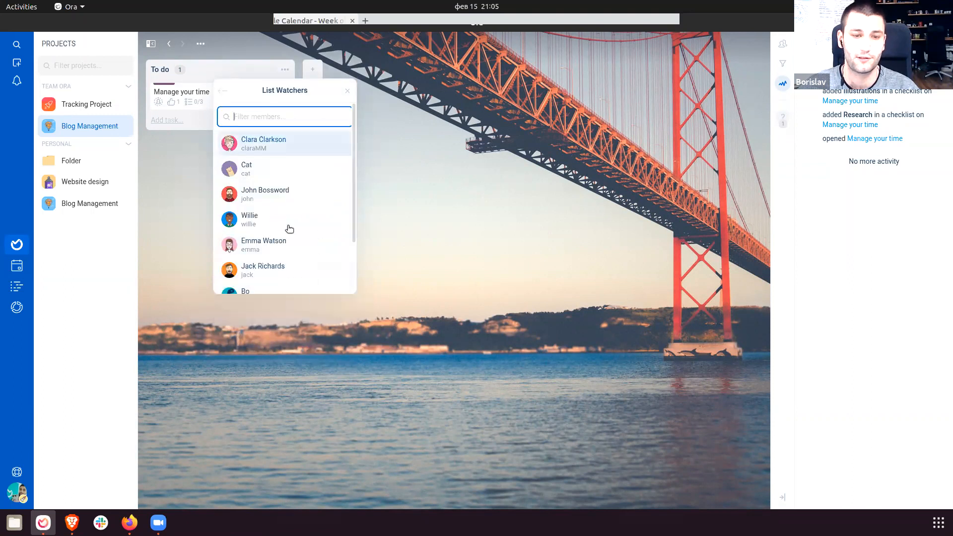
pyautogui.scroll(-3, 290, 231)
pyautogui.click(287, 278)
pyautogui.click(365, 304)
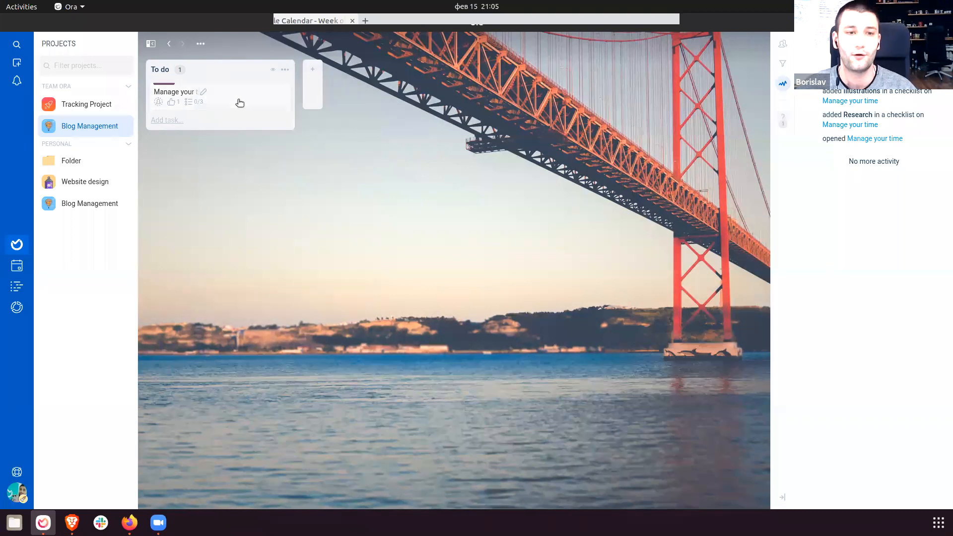
# Go to Project Settings from the board's options menu.
pyautogui.click(201, 44)
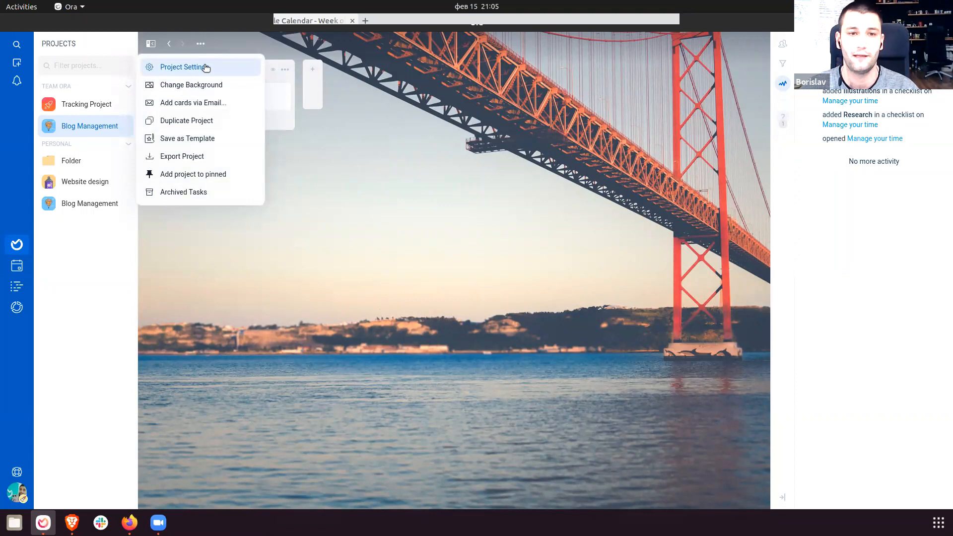
pyautogui.click(205, 67)
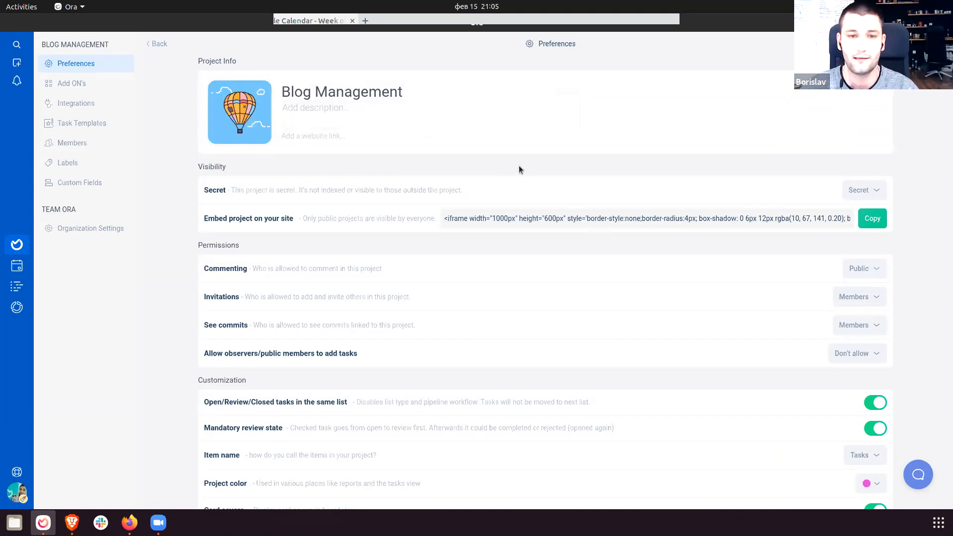
# Review the embed settings and change the project's visibility from Secret to Public.
pyautogui.moveTo(206, 191); pyautogui.dragTo(728, 276)
pyautogui.moveTo(203, 185); pyautogui.dragTo(382, 191)
pyautogui.click(433, 207)
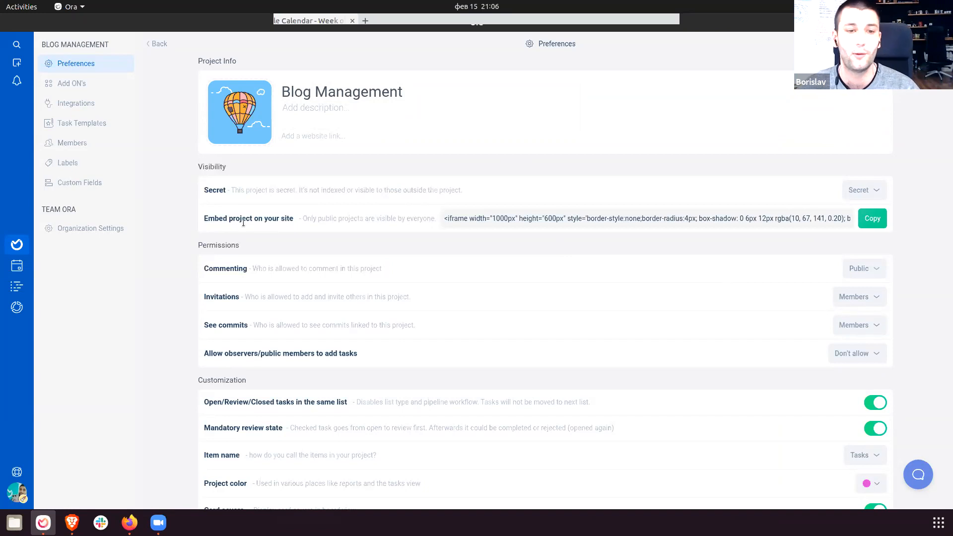
pyautogui.moveTo(215, 218); pyautogui.dragTo(434, 222)
pyautogui.doubleClick(207, 220)
pyautogui.moveTo(207, 220); pyautogui.dragTo(272, 222)
pyautogui.click(292, 222)
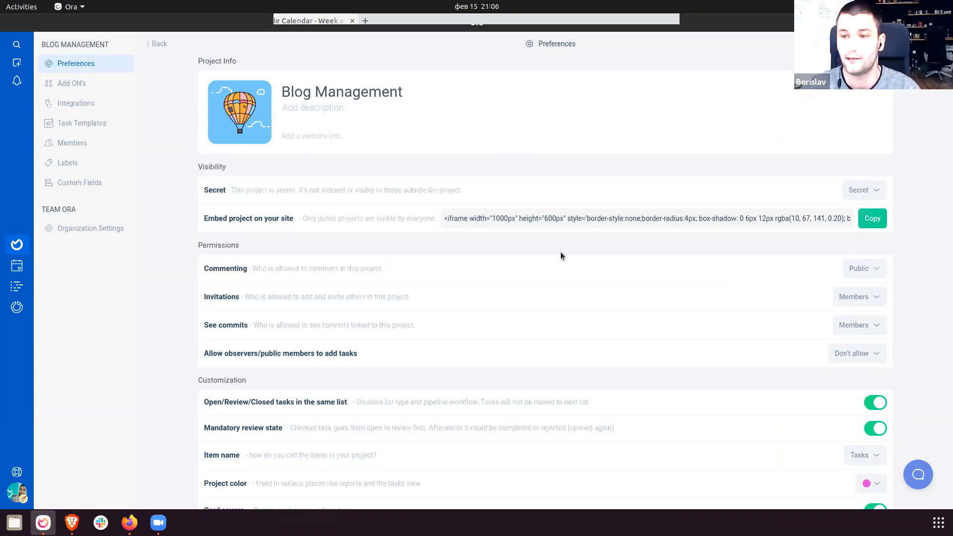
pyautogui.moveTo(460, 219); pyautogui.dragTo(575, 219)
pyautogui.click(511, 219)
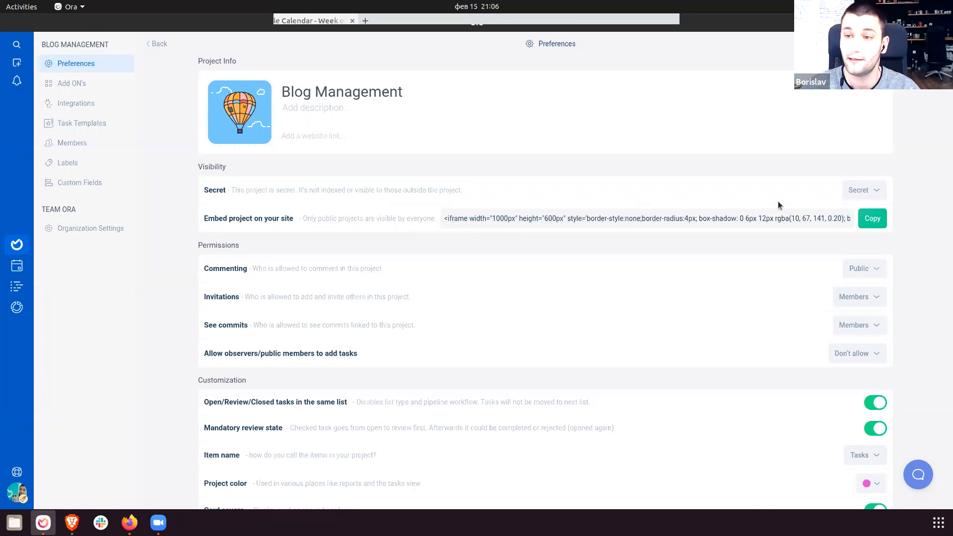
pyautogui.click(850, 194)
pyautogui.click(824, 264)
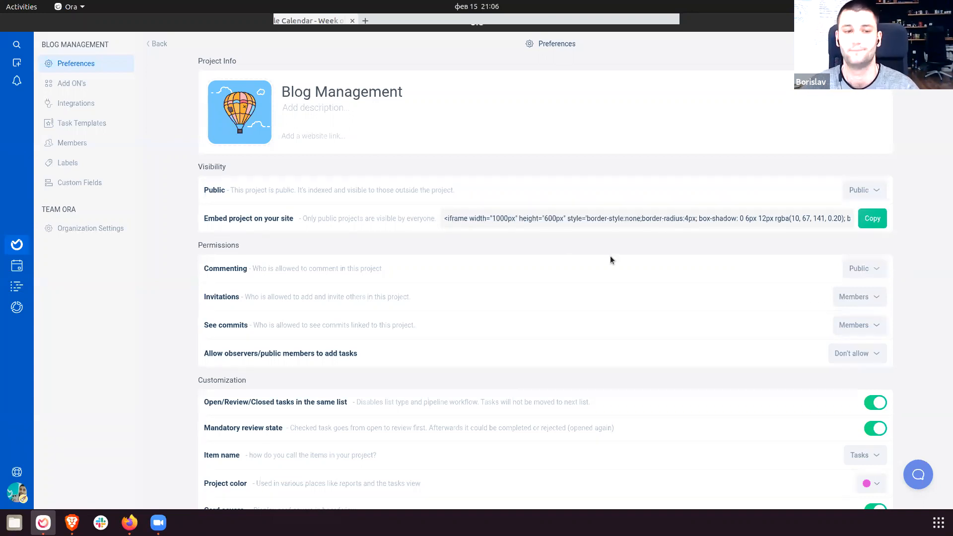
# Review the permissions settings and bring up the Allow observers to add tasks choices.
pyautogui.scroll(-1, 275, 258)
pyautogui.moveTo(195, 219); pyautogui.dragTo(657, 334)
pyautogui.click(660, 321)
pyautogui.moveTo(203, 244); pyautogui.dragTo(576, 330)
pyautogui.click(580, 314)
pyautogui.scroll(-5, 579, 312)
pyautogui.scroll(-3, 580, 310)
pyautogui.scroll(4, 580, 309)
pyautogui.scroll(2, 571, 315)
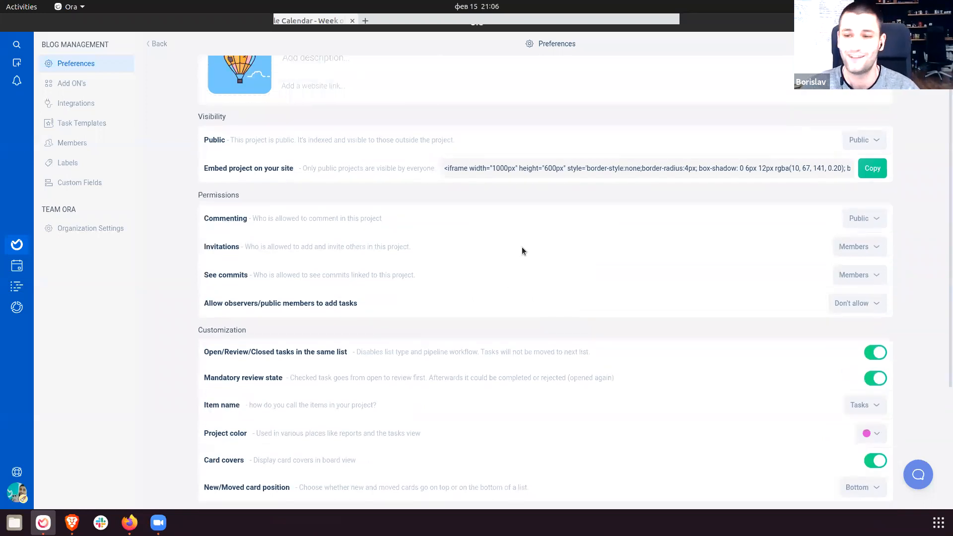
pyautogui.moveTo(206, 301); pyautogui.dragTo(386, 308)
pyautogui.click(386, 308)
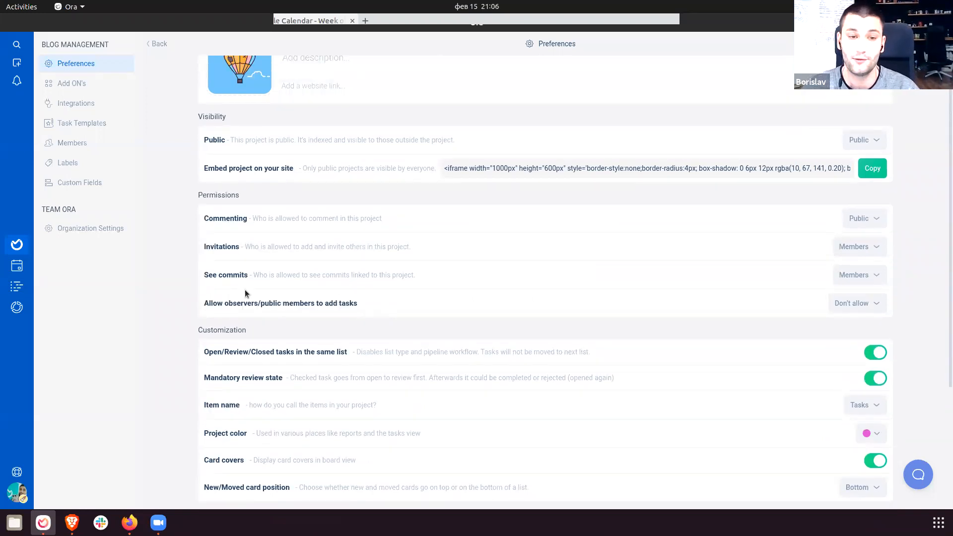
pyautogui.moveTo(204, 303); pyautogui.dragTo(389, 307)
pyautogui.click(389, 308)
pyautogui.click(843, 309)
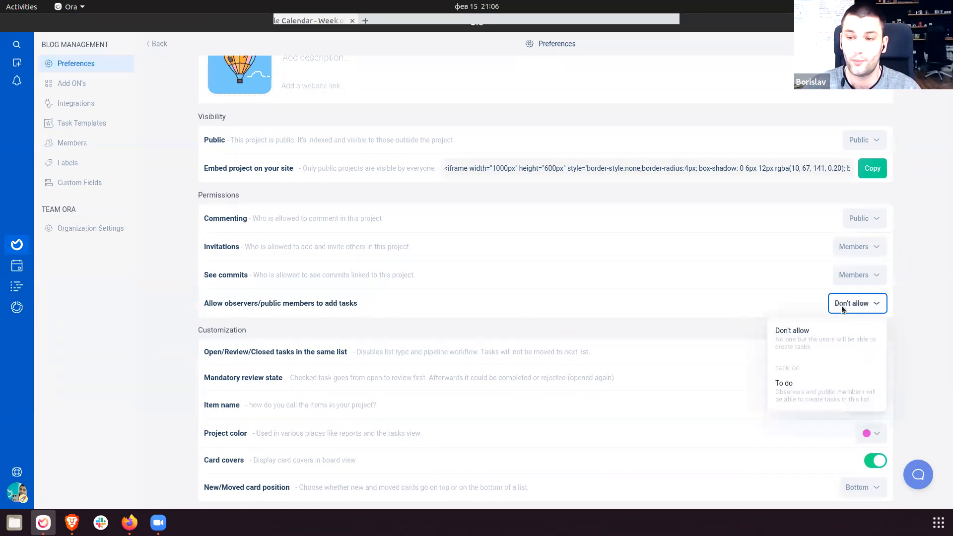
# Allow observers to add tasks into the To do list.
pyautogui.click(813, 391)
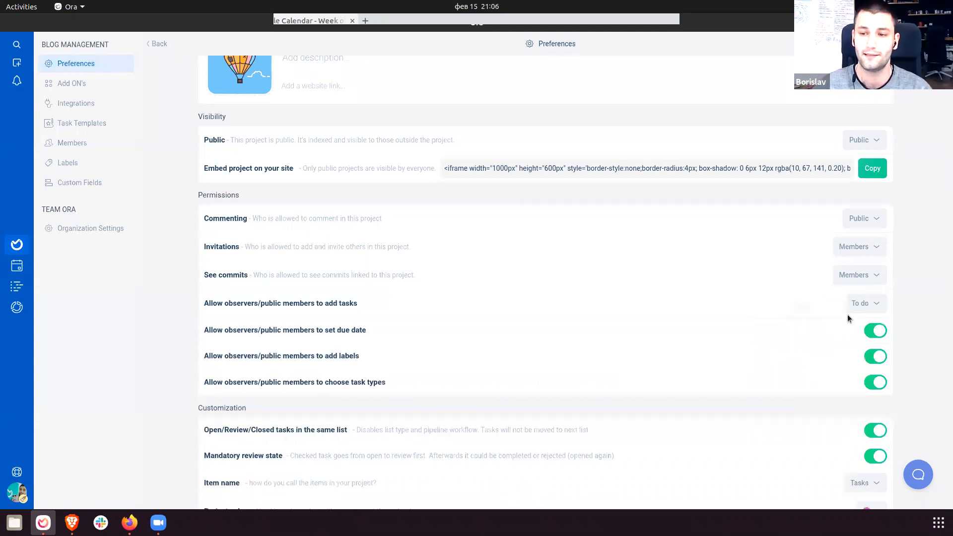
pyautogui.scroll(-3, 537, 314)
pyautogui.scroll(-3, 537, 314)
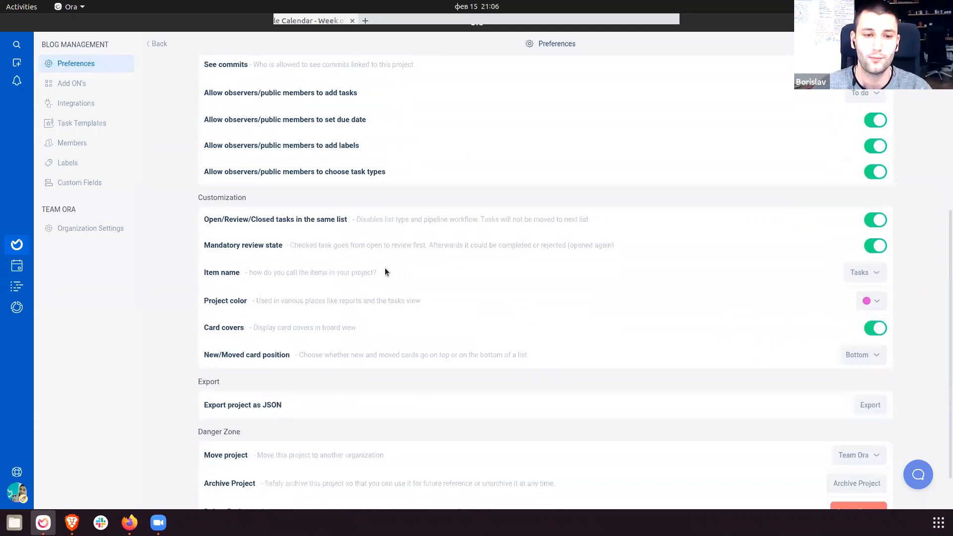
pyautogui.moveTo(209, 217); pyautogui.dragTo(658, 359)
pyautogui.click(659, 359)
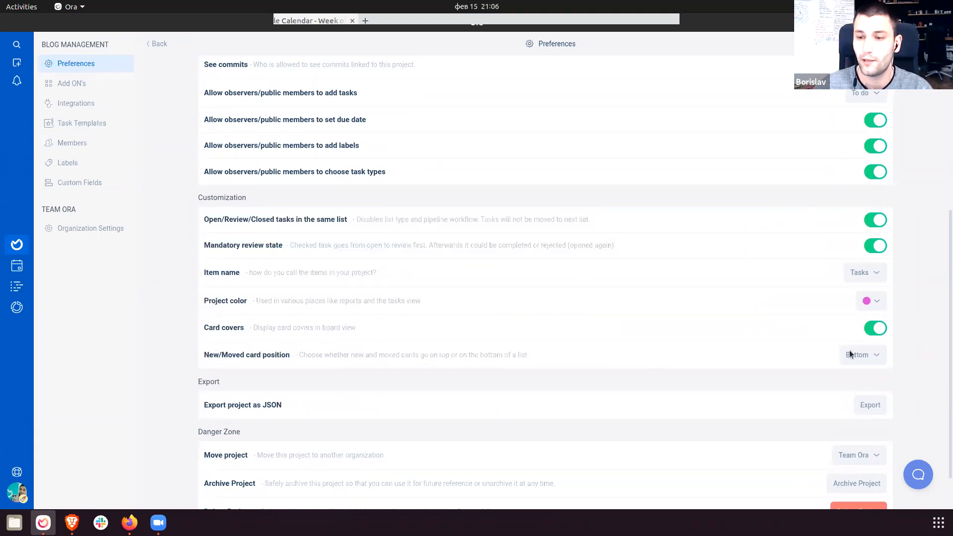
# Set new and moved cards to go on Top, then view the add-ons page.
pyautogui.click(864, 357)
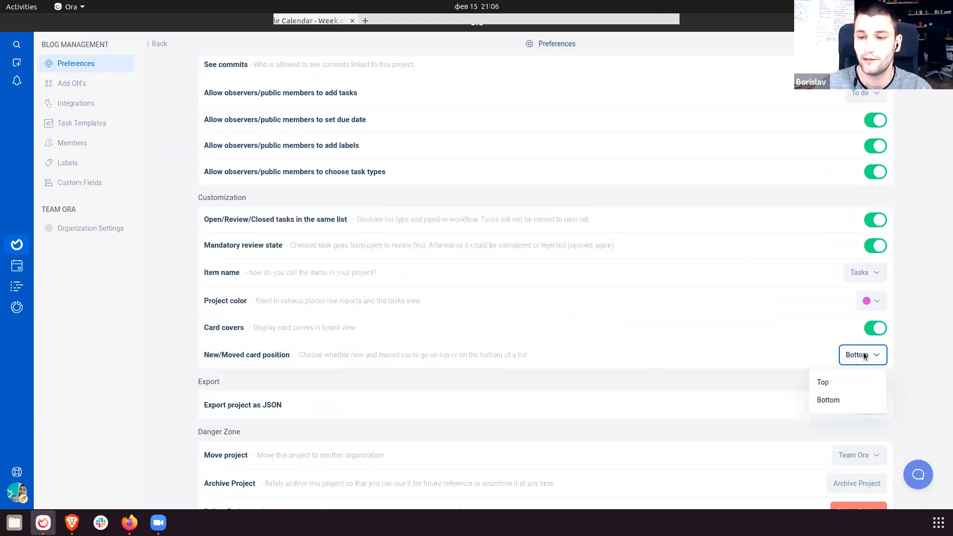
pyautogui.click(847, 387)
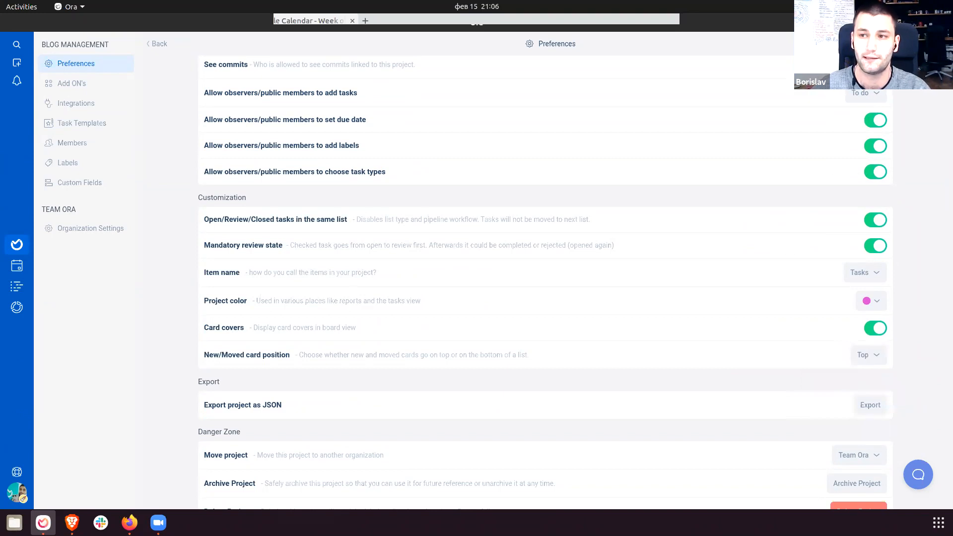
pyautogui.scroll(5, 416, 323)
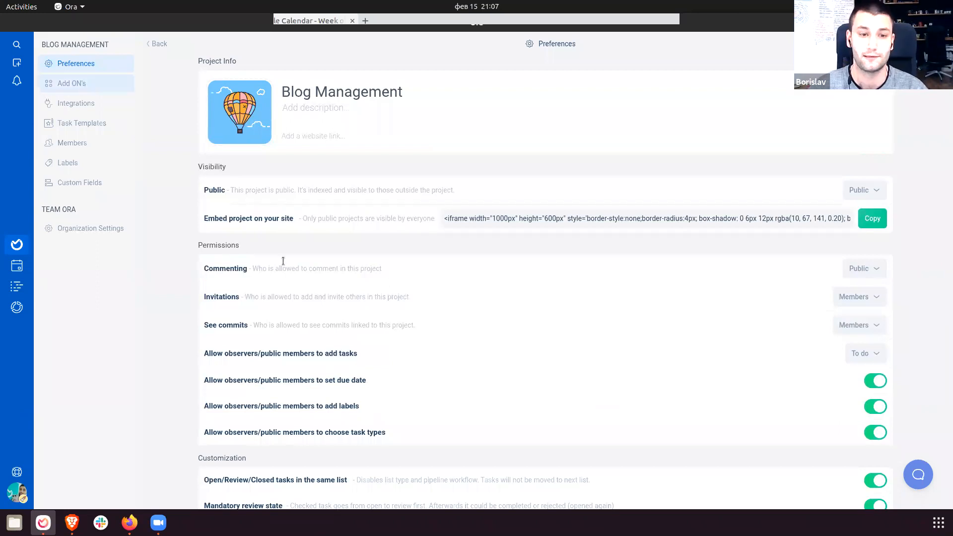
pyautogui.click(86, 83)
pyautogui.scroll(-5, 380, 302)
pyautogui.scroll(5, 673, 228)
# Go back to the Blog Management board and open its project add-ons settings.
pyautogui.click(157, 43)
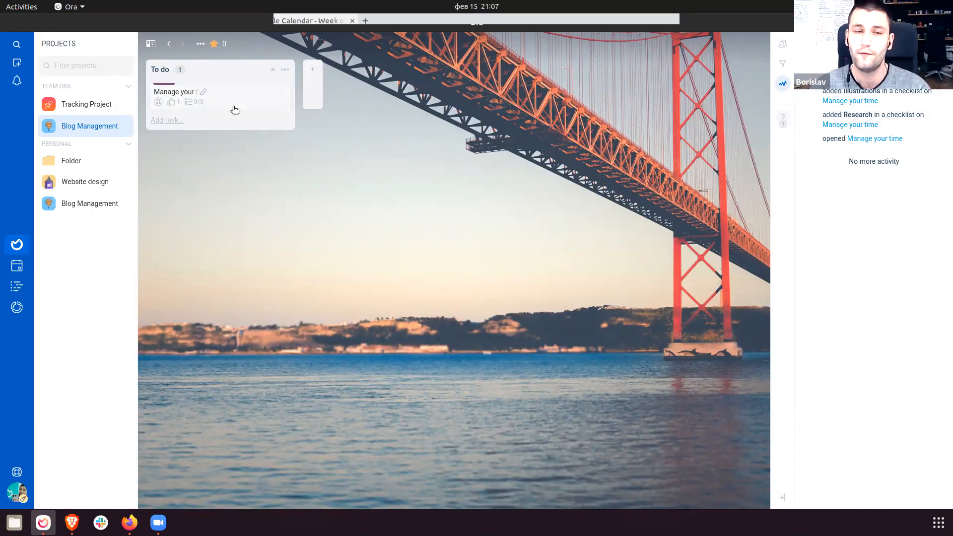
pyautogui.click(201, 44)
pyautogui.click(198, 66)
pyautogui.click(71, 83)
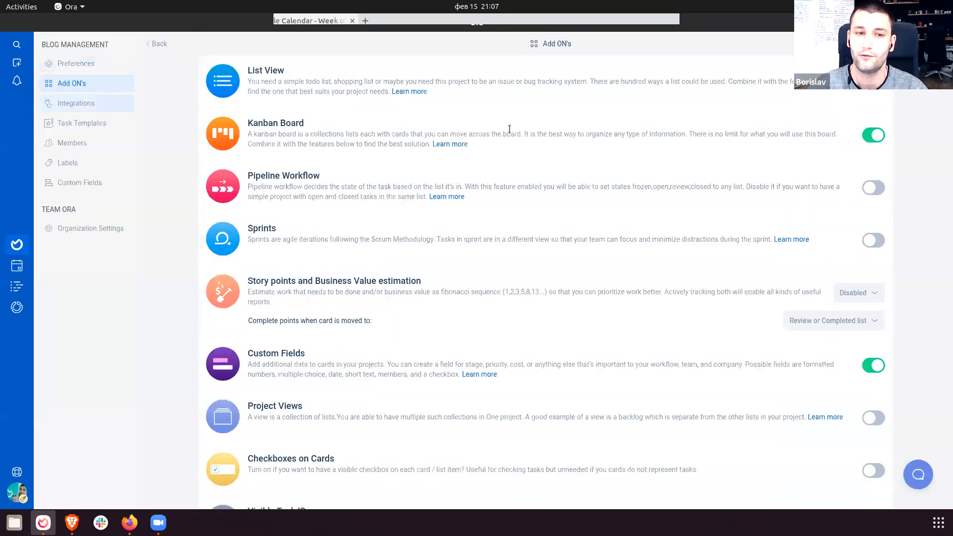
# Switch on the List View add-on and return to the board.
pyautogui.scroll(-2, 493, 319)
pyautogui.scroll(2, 537, 282)
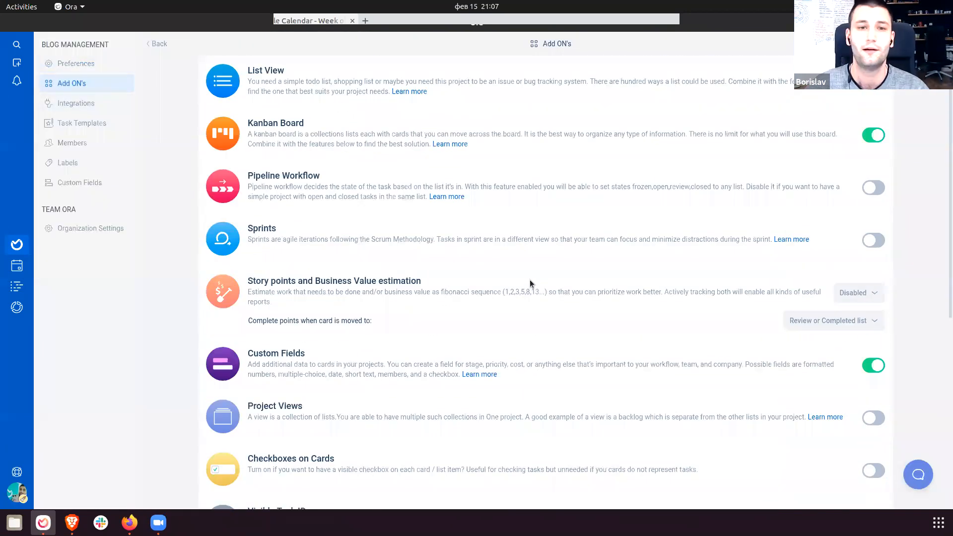
pyautogui.moveTo(247, 71); pyautogui.dragTo(627, 100)
pyautogui.click(639, 103)
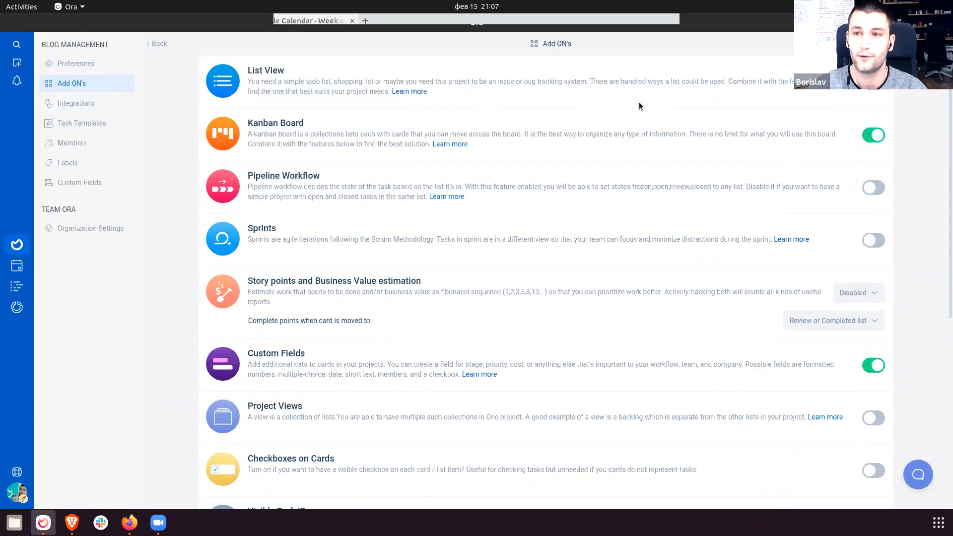
pyautogui.click(873, 83)
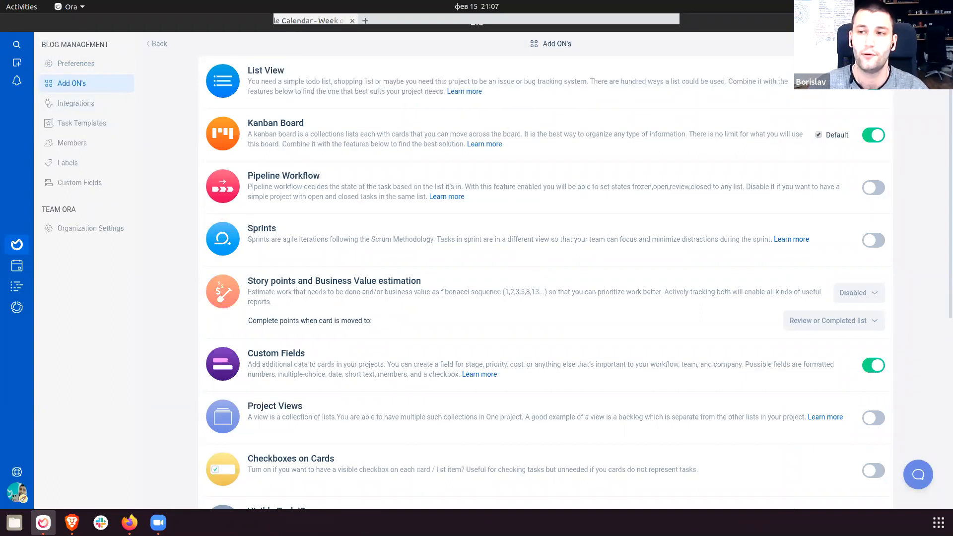
pyautogui.press('Escape')
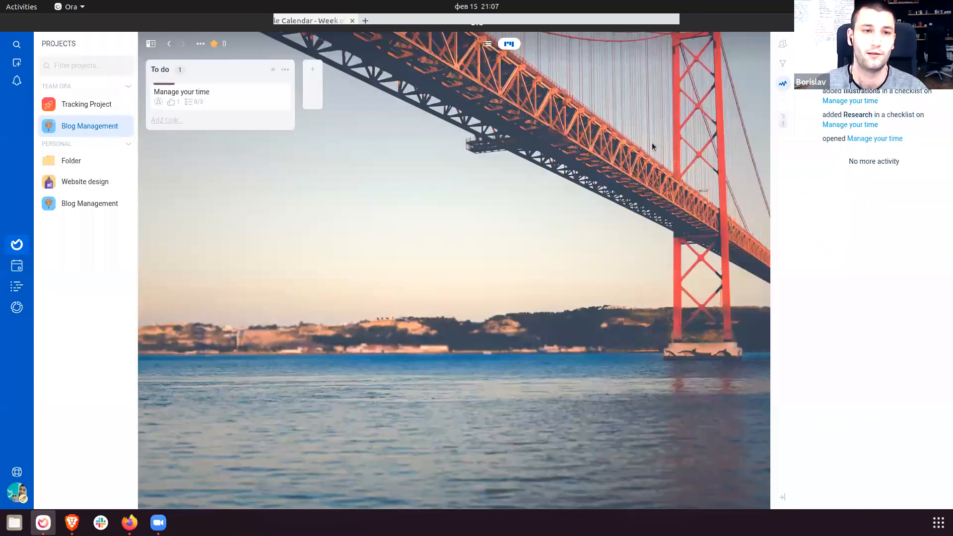
# Try the project's list view, starting a task there, then go back to the board layout.
pyautogui.click(487, 48)
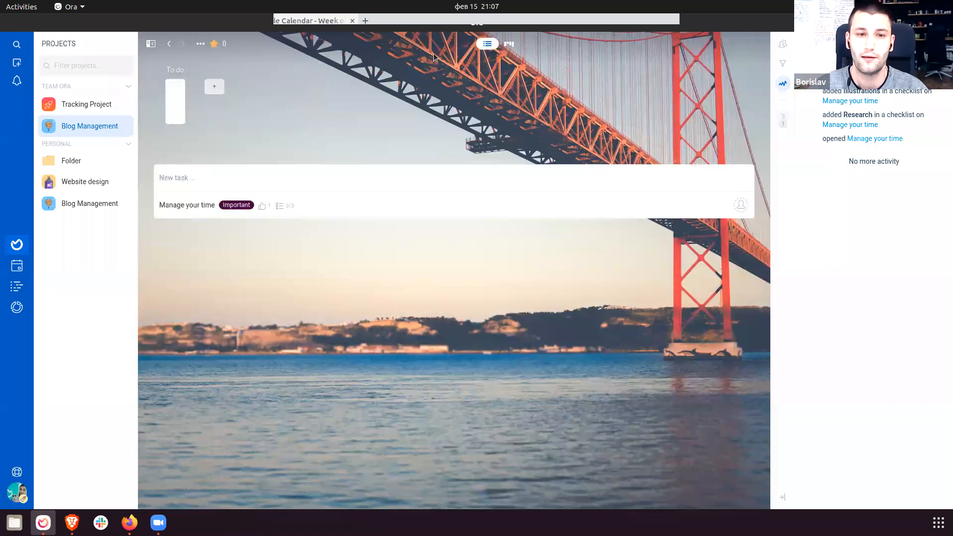
pyautogui.click(229, 177)
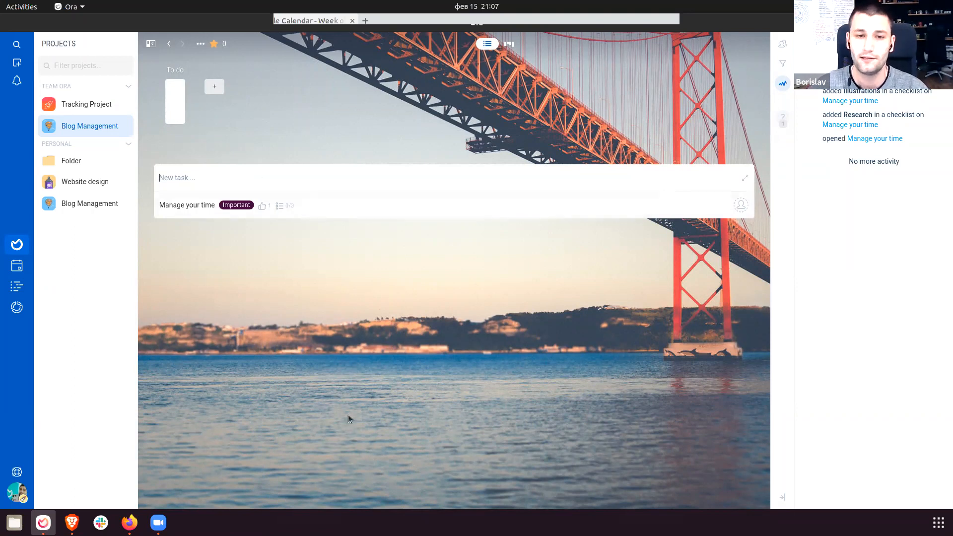
pyautogui.click(509, 43)
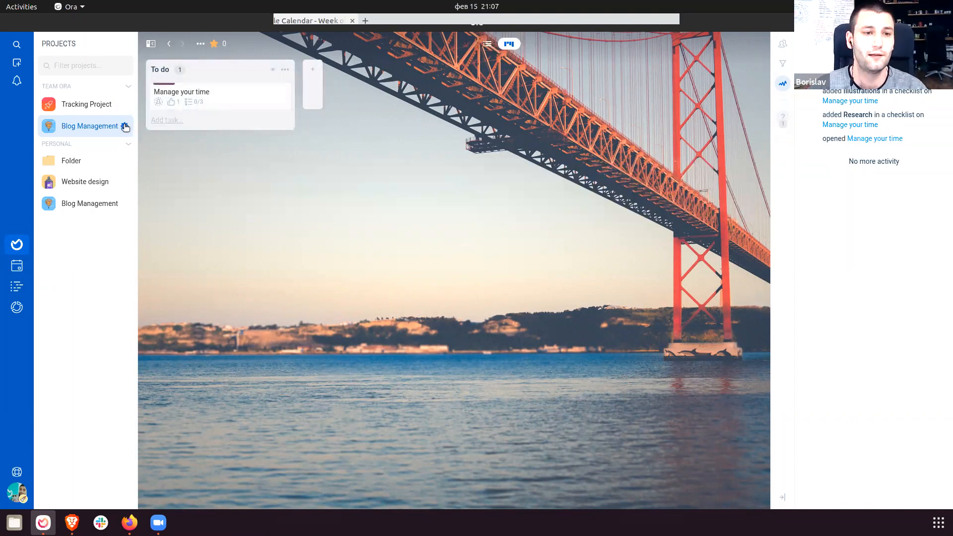
# Enable the Pipeline Workflow add-on, return to the board and begin adding a new list.
pyautogui.click(125, 127)
pyautogui.press('Escape')
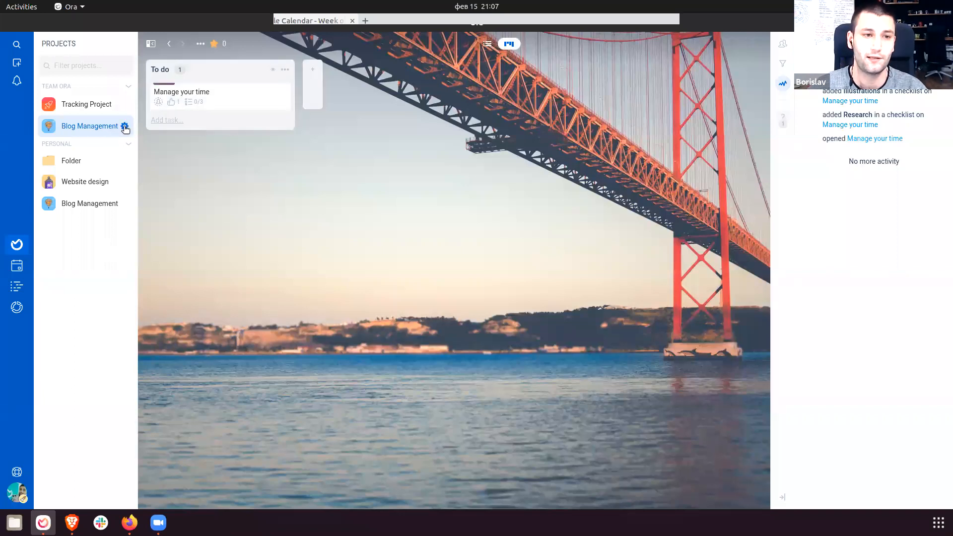
pyautogui.click(125, 127)
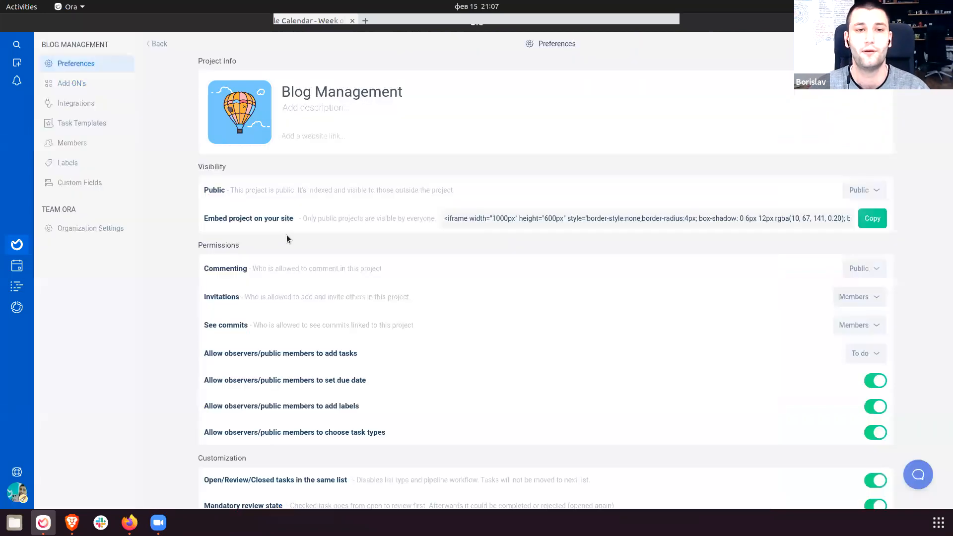
pyautogui.click(75, 83)
pyautogui.moveTo(249, 175); pyautogui.dragTo(654, 207)
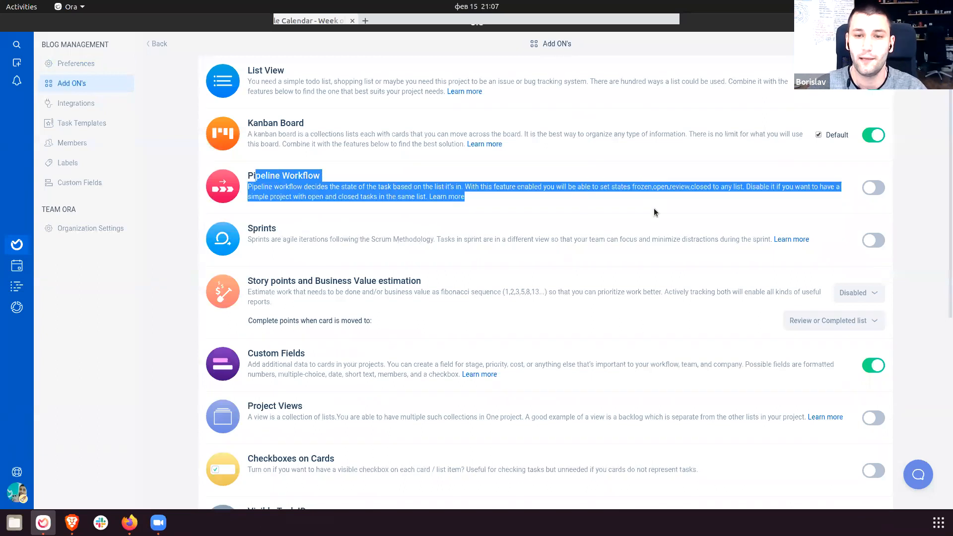
pyautogui.click(670, 206)
pyautogui.click(874, 188)
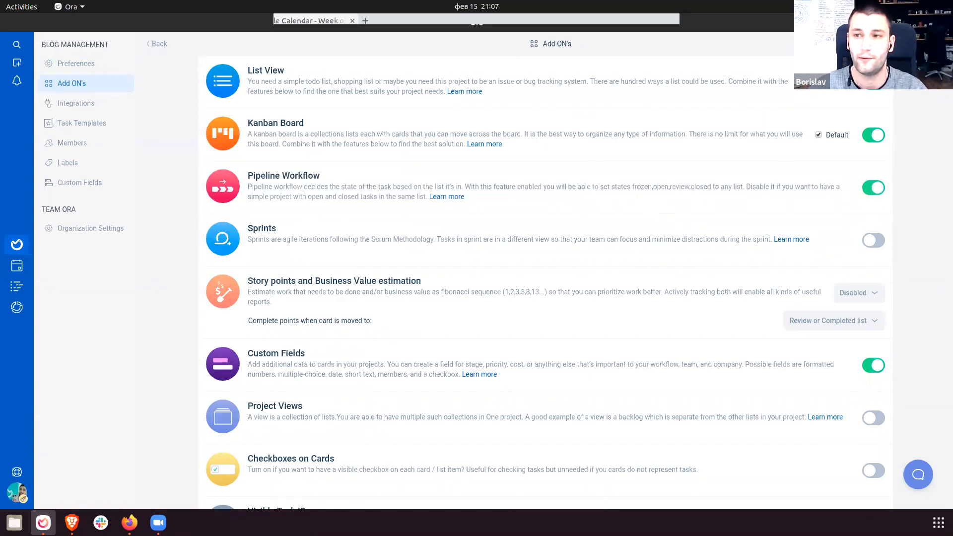
pyautogui.click(157, 44)
pyautogui.click(318, 85)
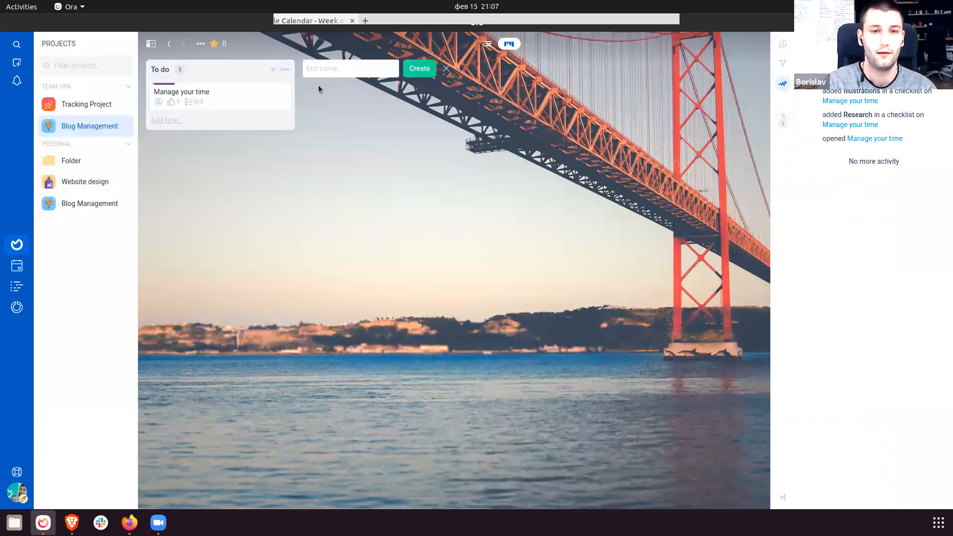
# Create three lists named In Progress, Review and Done after To do.
pyautogui.write('In Progr')
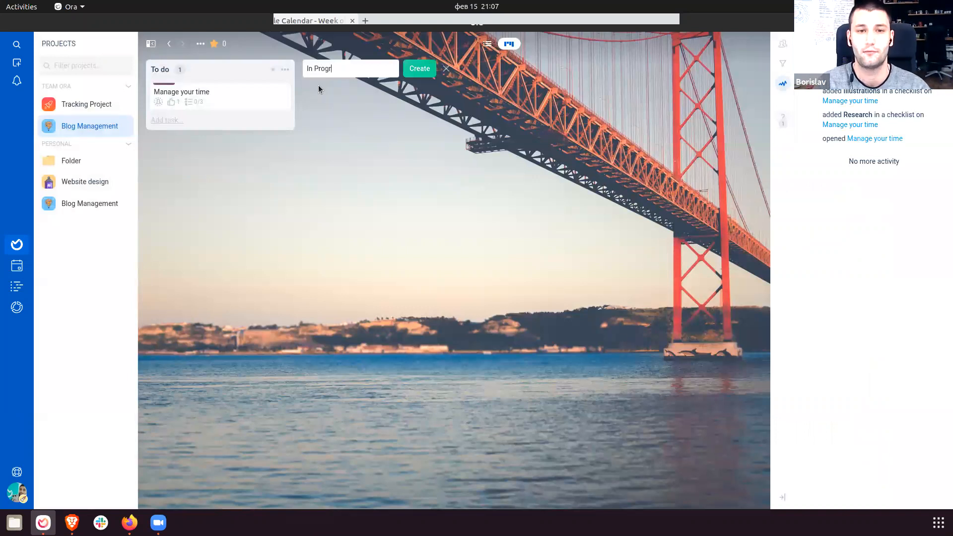
pyautogui.write('ess')
pyautogui.press('Return')
pyautogui.write('Revie')
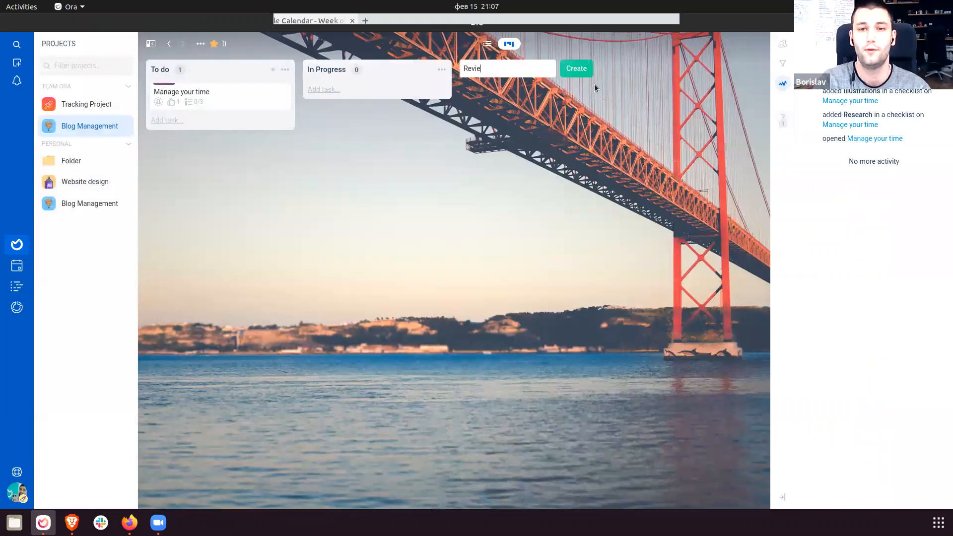
pyautogui.write('w')
pyautogui.press('Return')
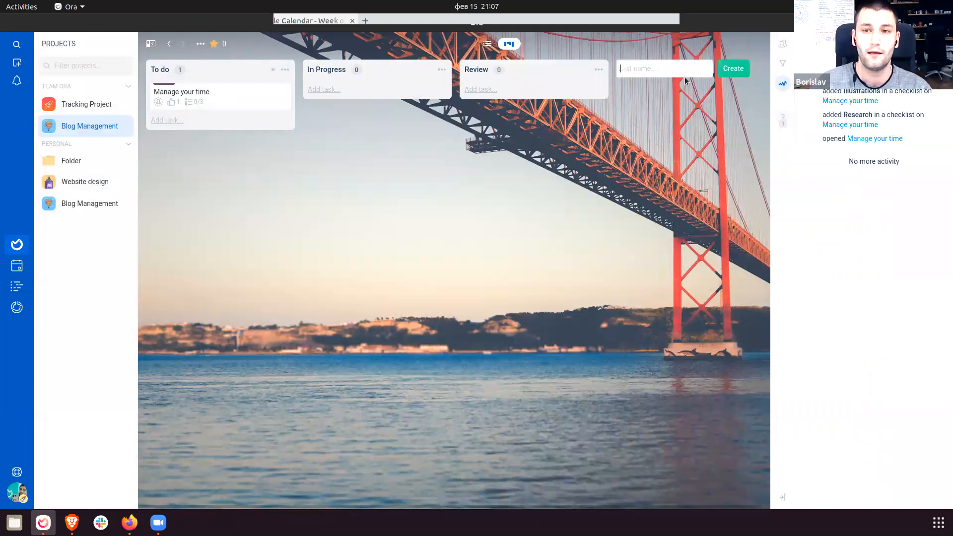
pyautogui.write('Done')
pyautogui.press('Return')
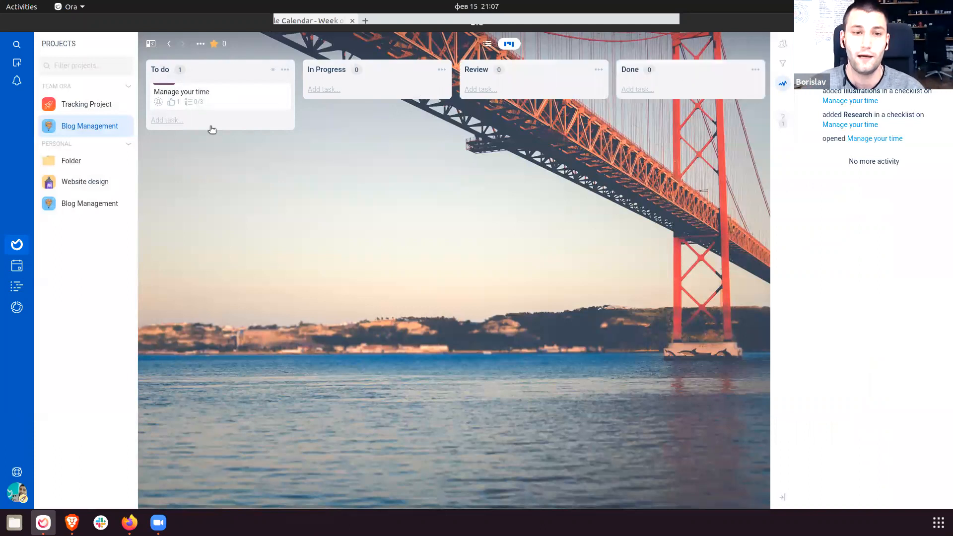
pyautogui.click(285, 69)
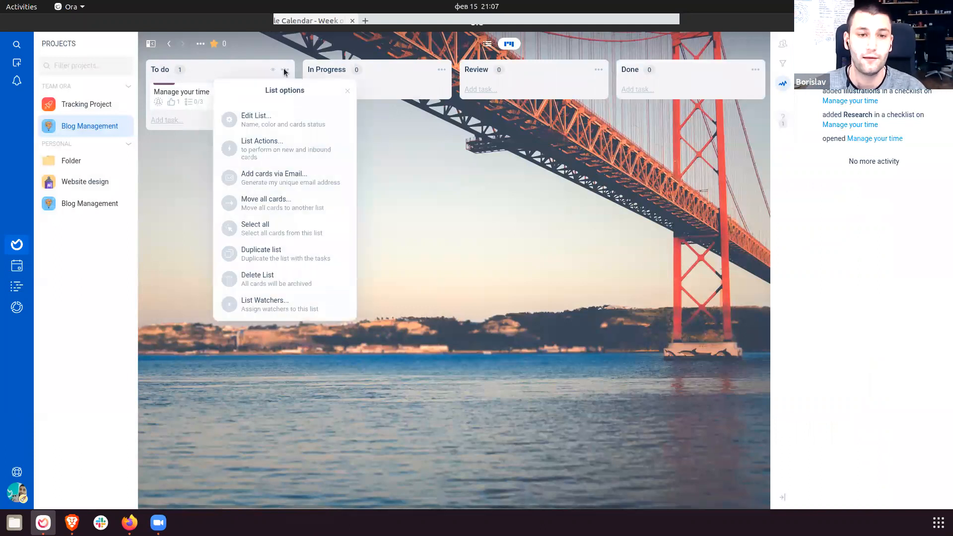
# Set the To do list's status to Frozen and save it.
pyautogui.click(286, 129)
pyautogui.click(273, 171)
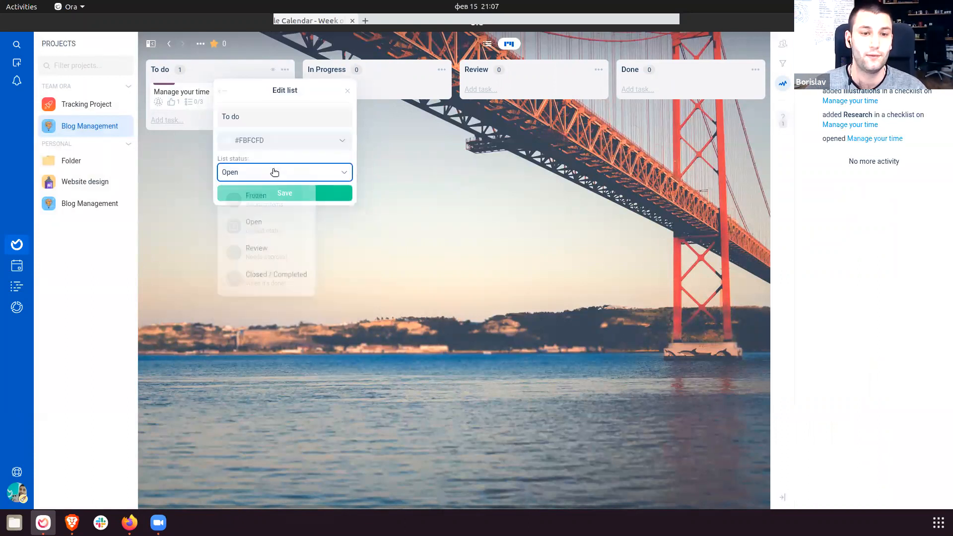
pyautogui.click(268, 204)
pyautogui.click(272, 194)
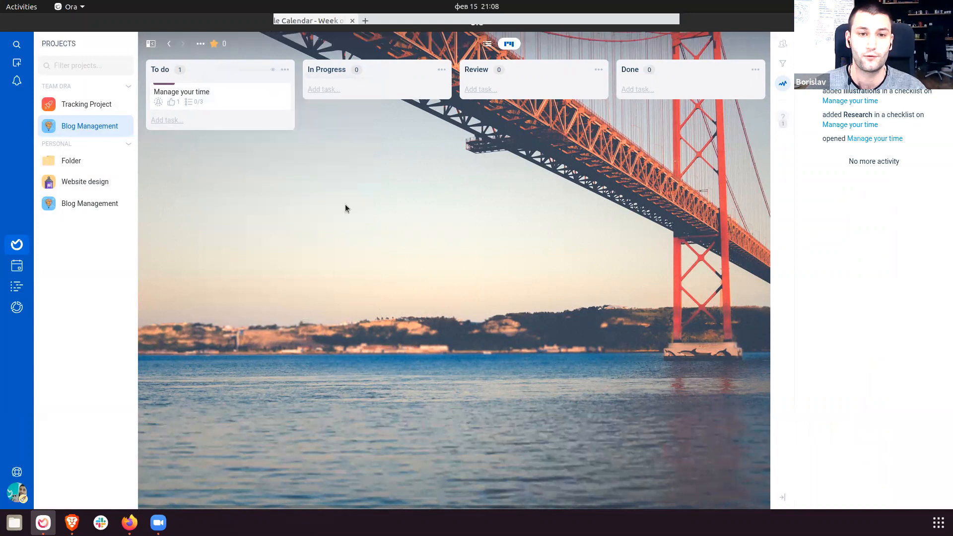
# Check the edit forms of In Progress, Review and Done, closing each unchanged.
pyautogui.click(441, 73)
pyautogui.click(431, 115)
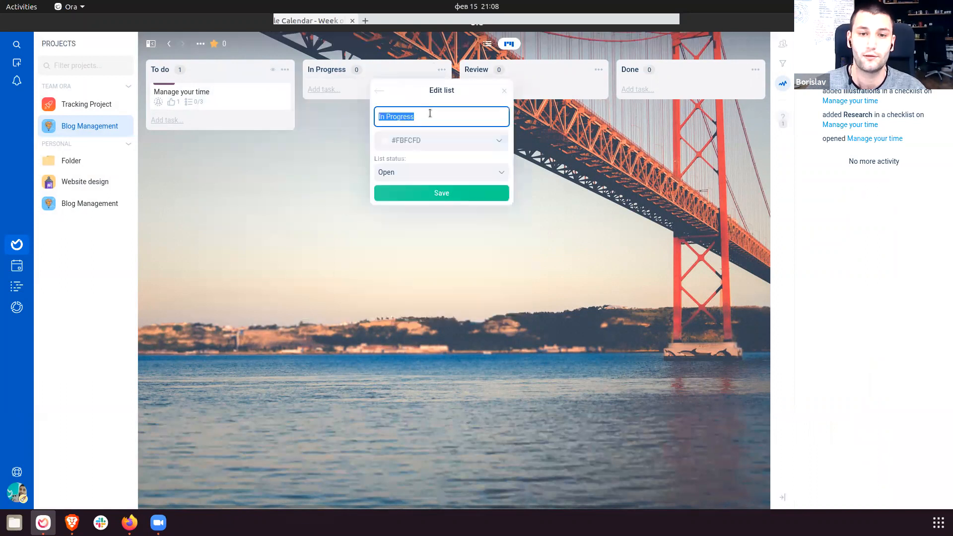
pyautogui.click(607, 194)
pyautogui.click(598, 70)
pyautogui.click(576, 116)
pyautogui.click(658, 210)
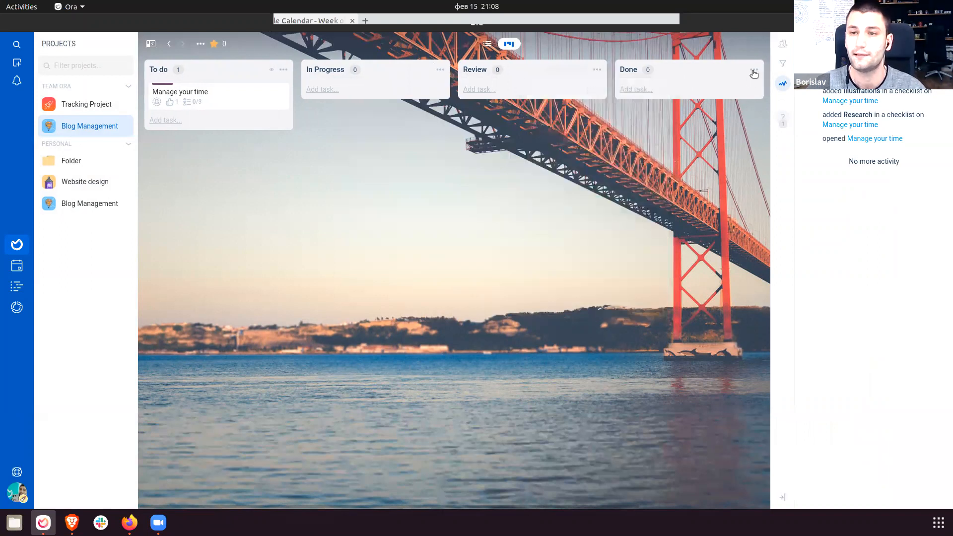
pyautogui.click(753, 70)
pyautogui.click(728, 119)
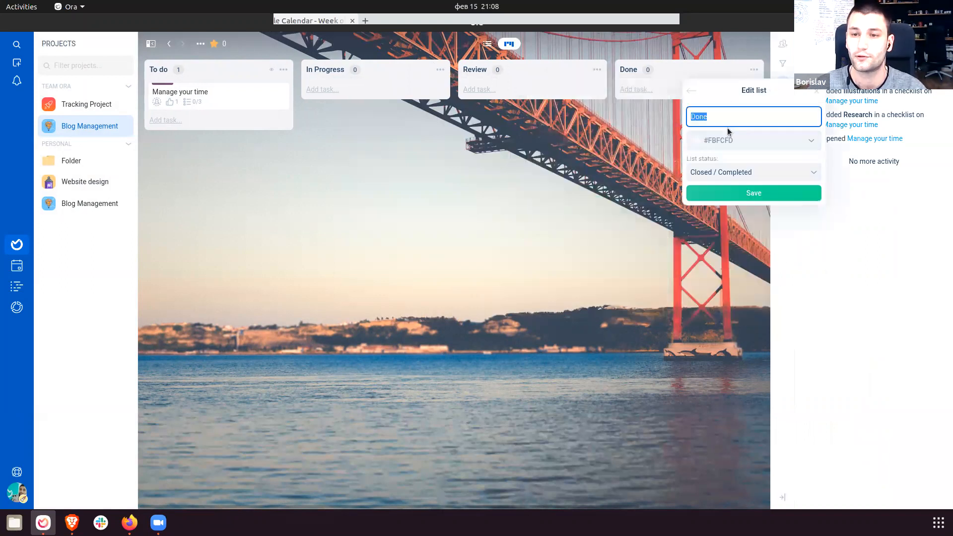
pyautogui.click(601, 241)
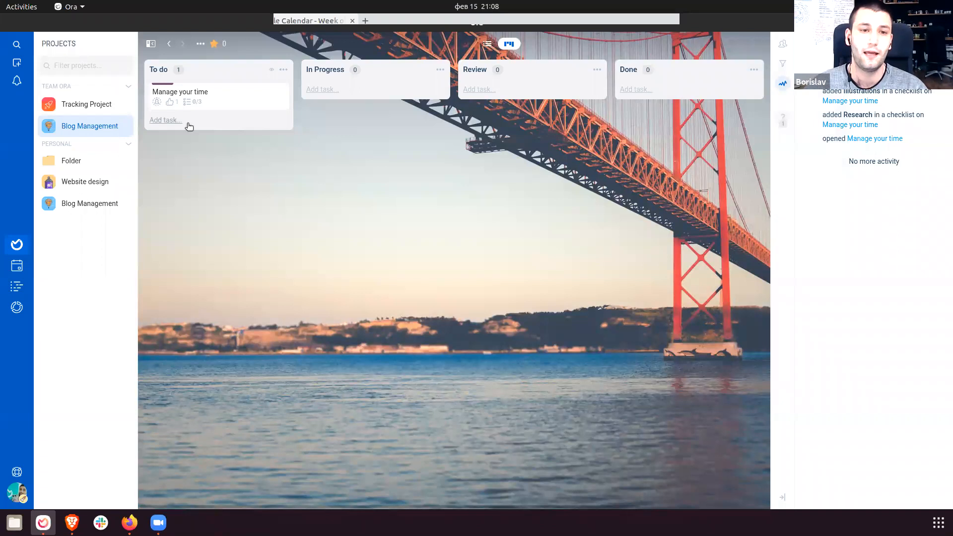
pyautogui.click(167, 120)
# Add a task named '1' to To do and drag it into the Done list.
pyautogui.write('1')
pyautogui.press('Return')
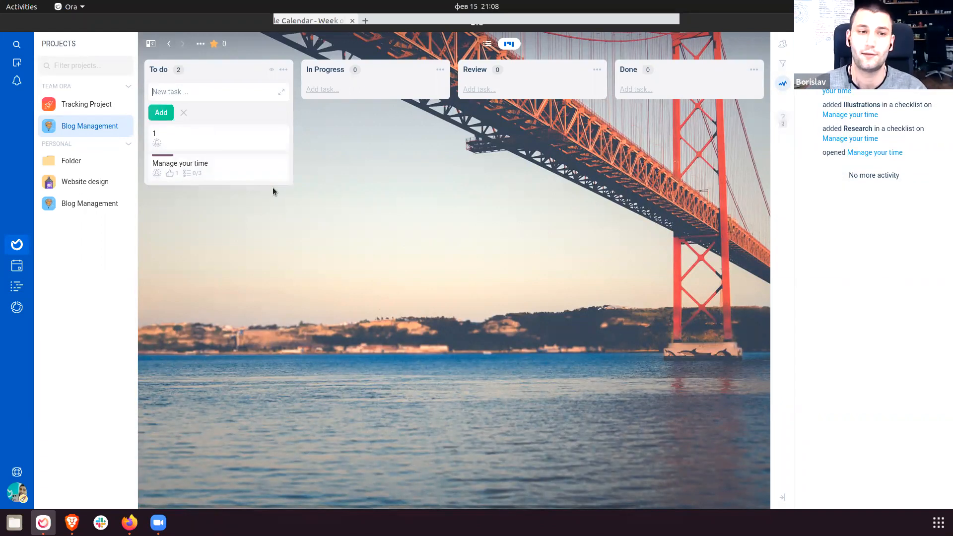
pyautogui.click(291, 212)
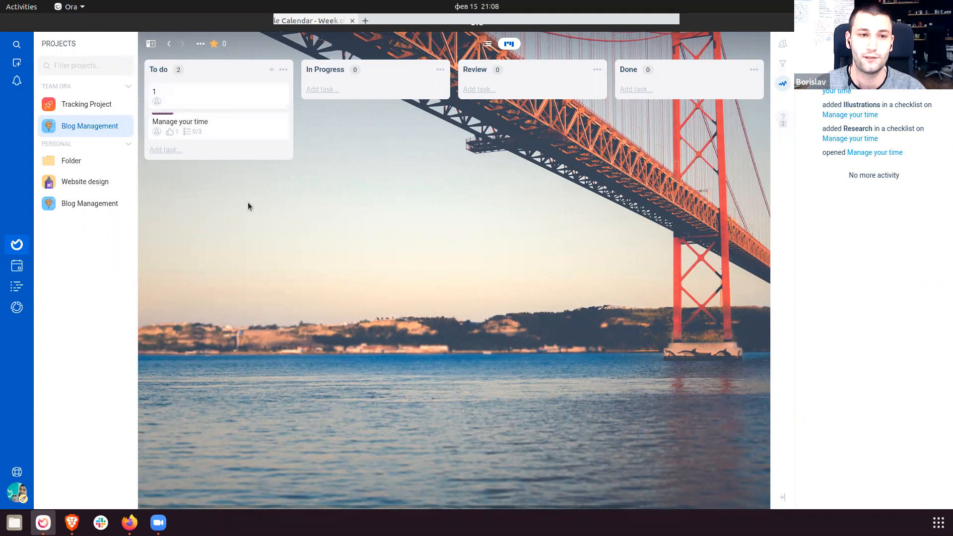
pyautogui.moveTo(245, 106); pyautogui.dragTo(726, 118)
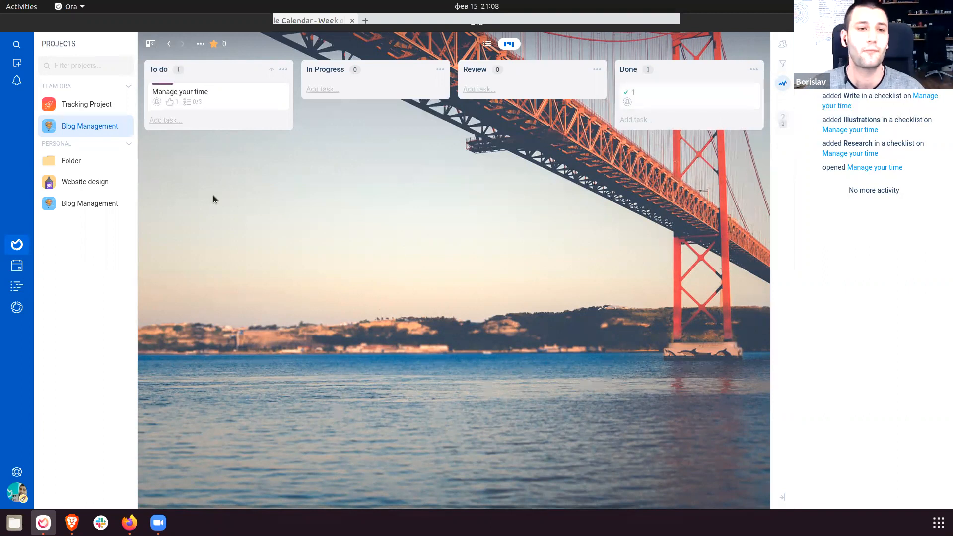
# Open Blog Management's add-ons settings and review the Sprints and Story points descriptions.
pyautogui.click(124, 126)
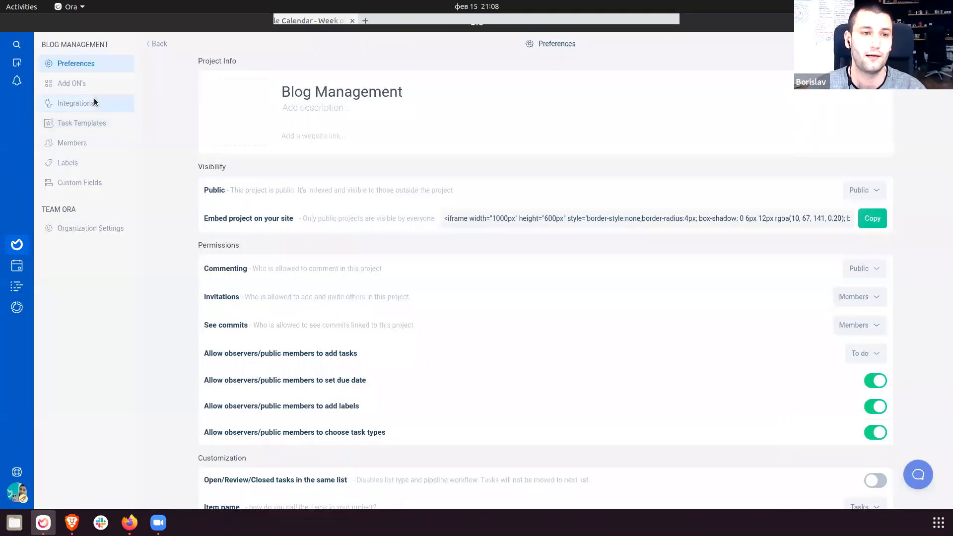
pyautogui.click(89, 83)
pyautogui.moveTo(256, 232); pyautogui.dragTo(710, 296)
pyautogui.click(496, 259)
pyautogui.moveTo(250, 232); pyautogui.dragTo(524, 362)
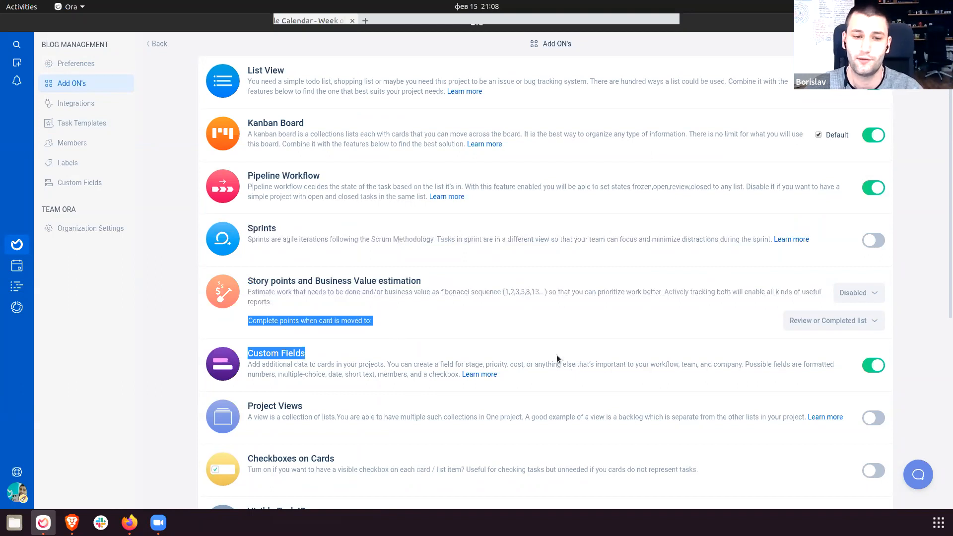
# Turn on Sprints, save the setup and start a new sprint named Sprint 1.
pyautogui.click(870, 239)
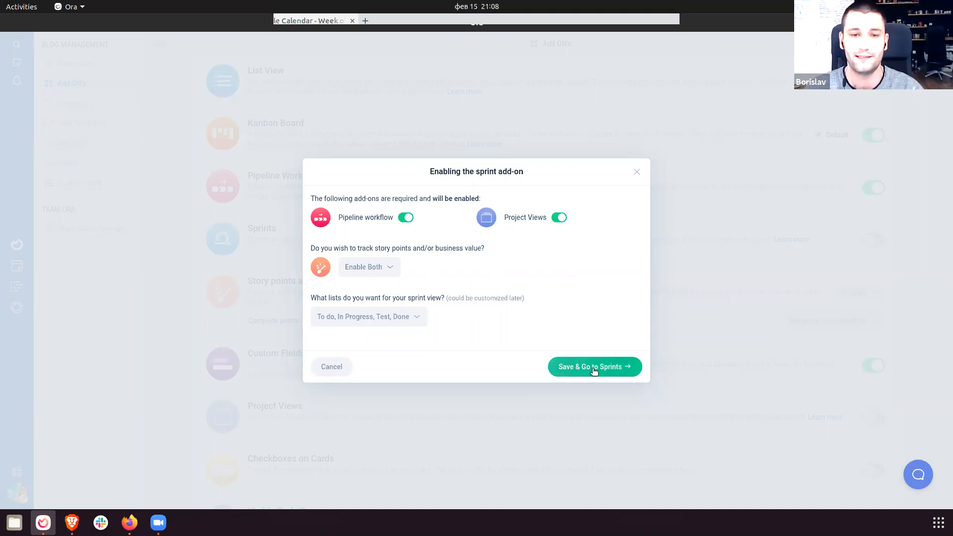
pyautogui.click(595, 366)
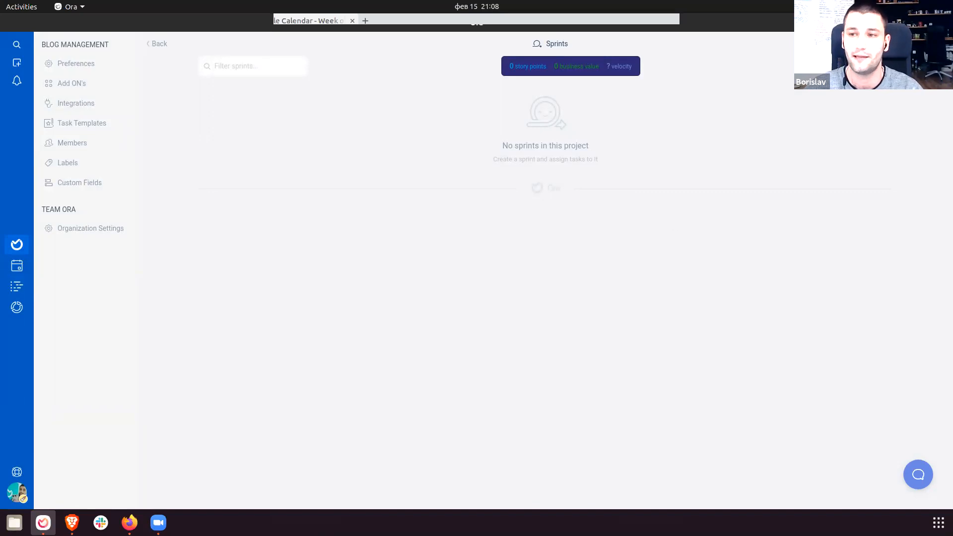
pyautogui.click(547, 188)
pyautogui.click(388, 213)
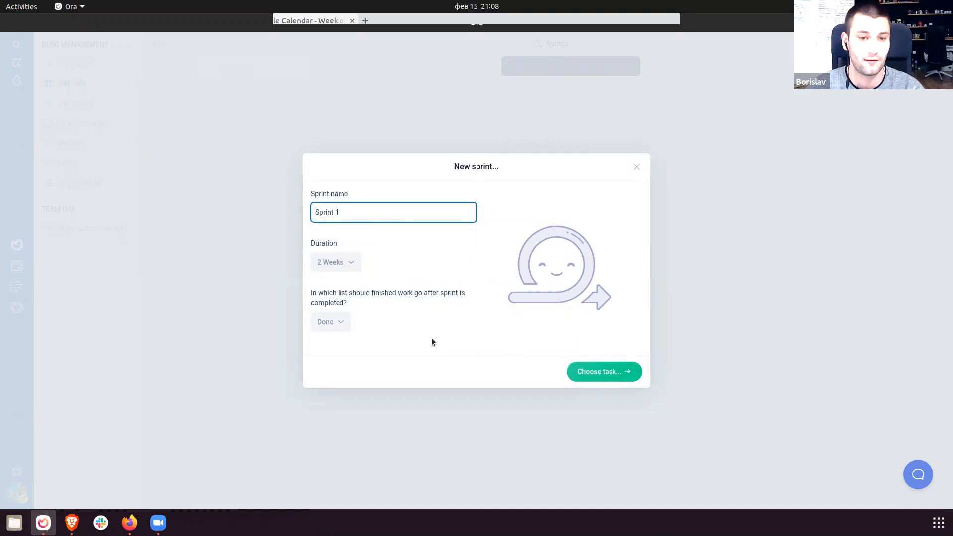
# Keep Sprint 1 at 2 Weeks duration with Done as the finished-work list.
pyautogui.click(332, 263)
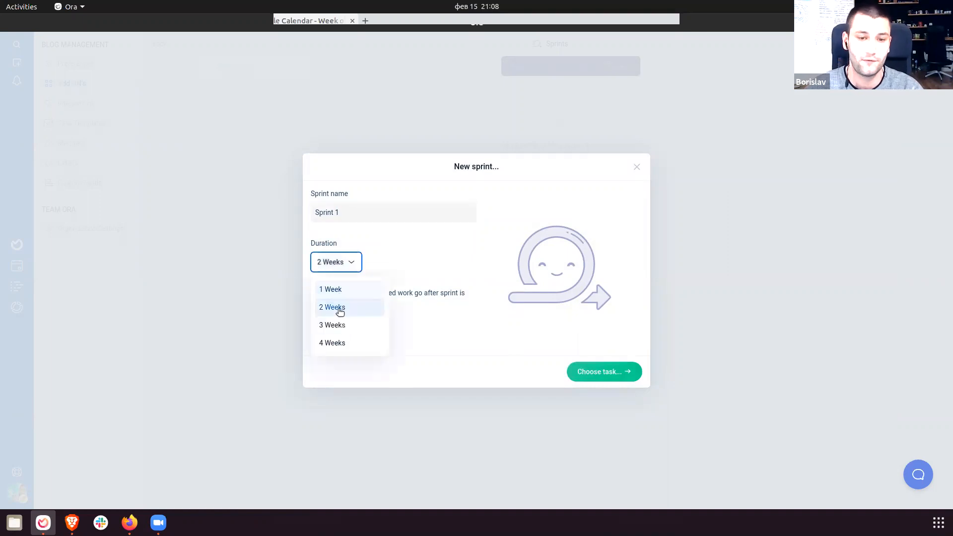
pyautogui.click(333, 307)
pyautogui.click(325, 322)
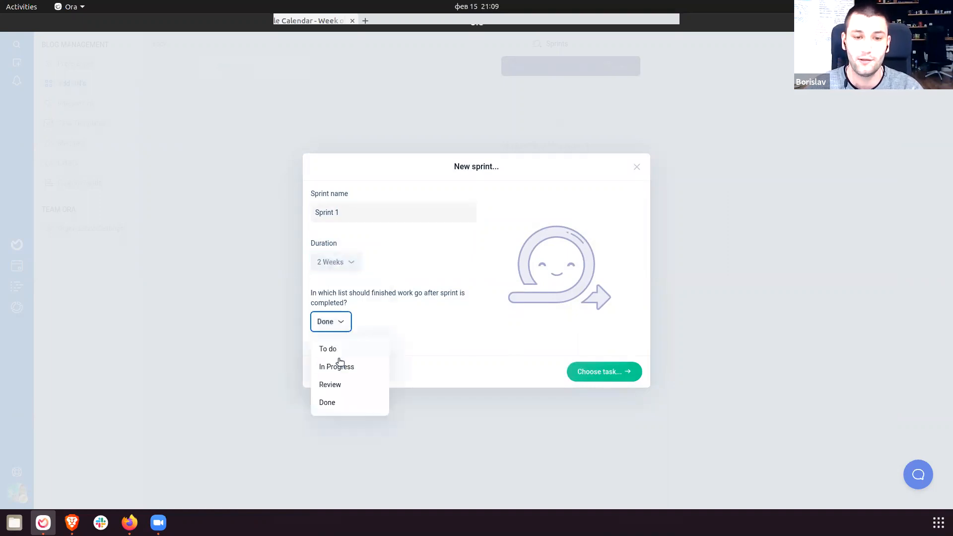
pyautogui.click(343, 406)
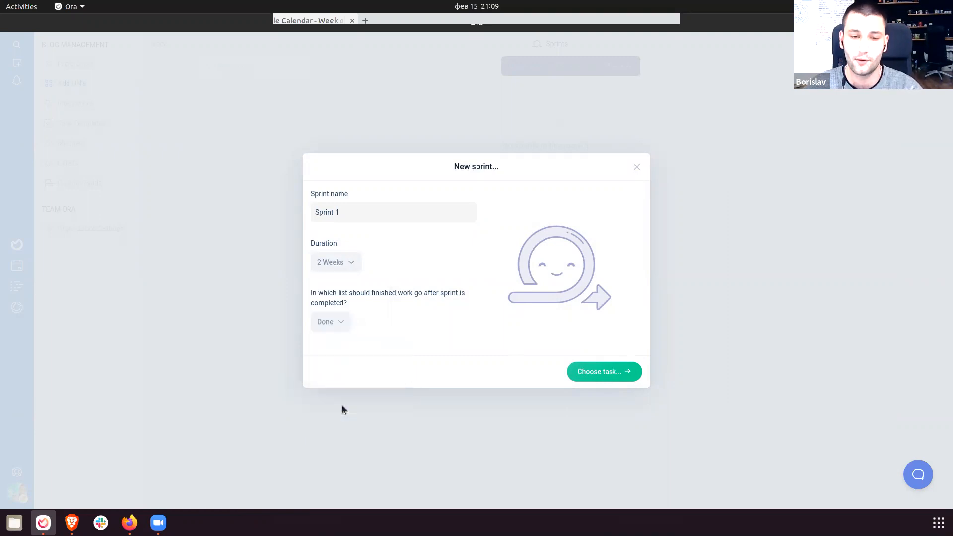
pyautogui.click(596, 377)
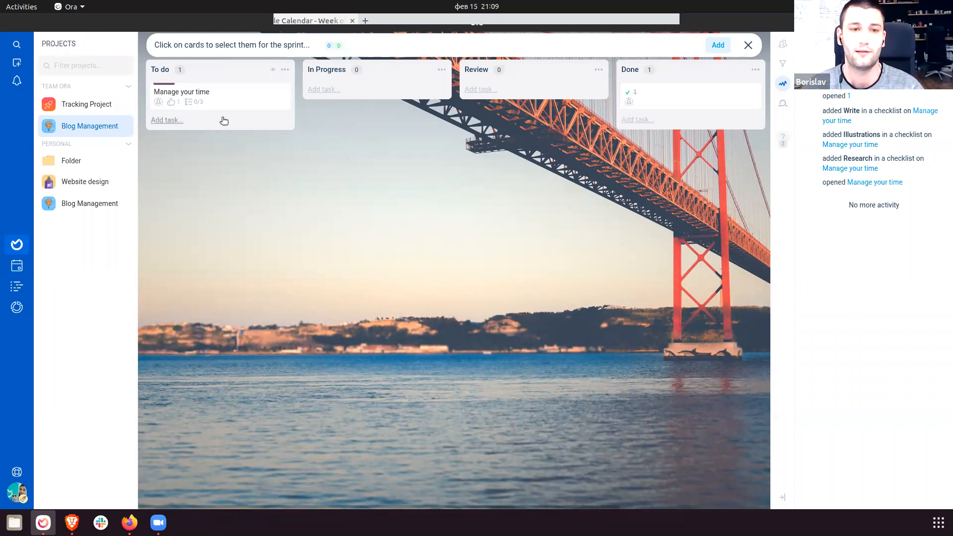
# Add the Manage your time task and task 1 to Sprint 1.
pyautogui.click(239, 106)
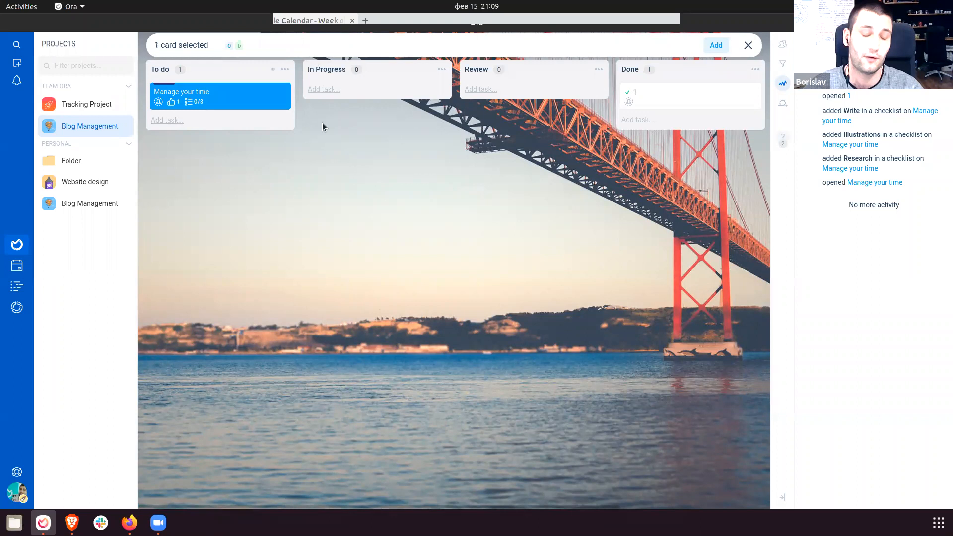
pyautogui.click(711, 96)
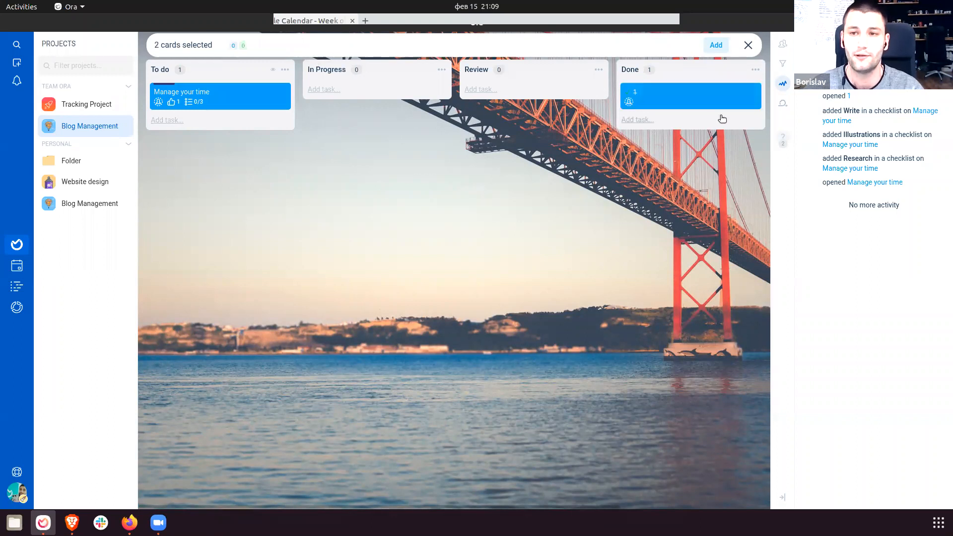
pyautogui.click(717, 45)
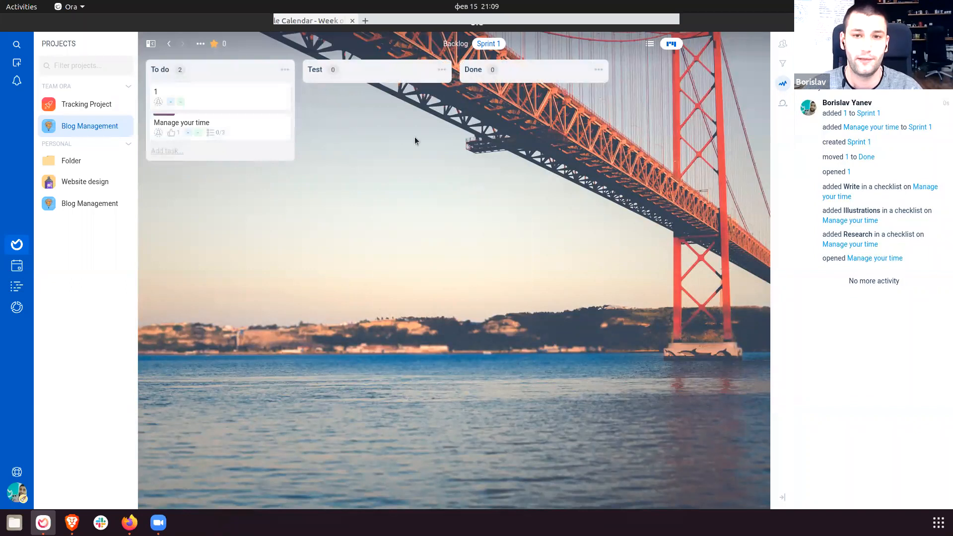
# Estimate task 1 at 40 story points with business value 8.
pyautogui.click(228, 98)
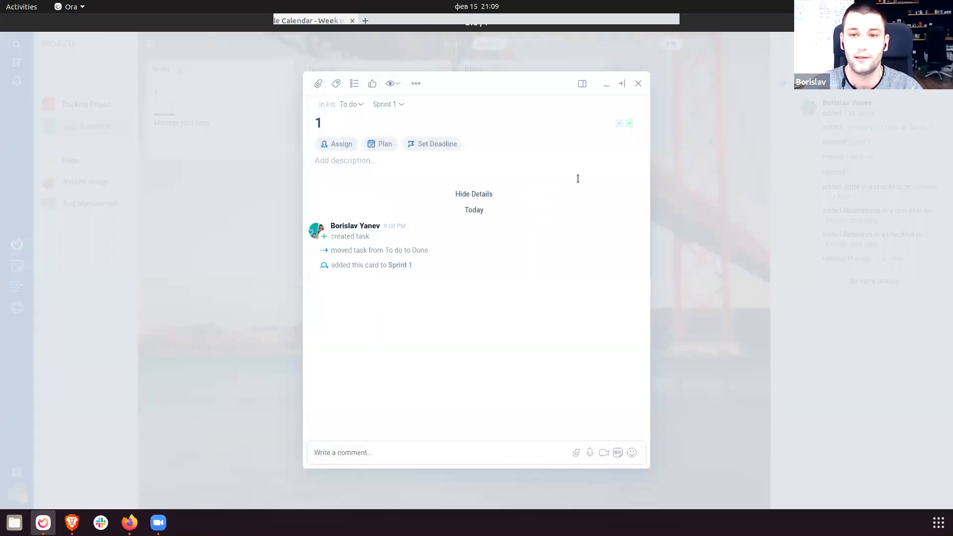
pyautogui.click(619, 126)
pyautogui.moveTo(574, 159); pyautogui.dragTo(647, 167)
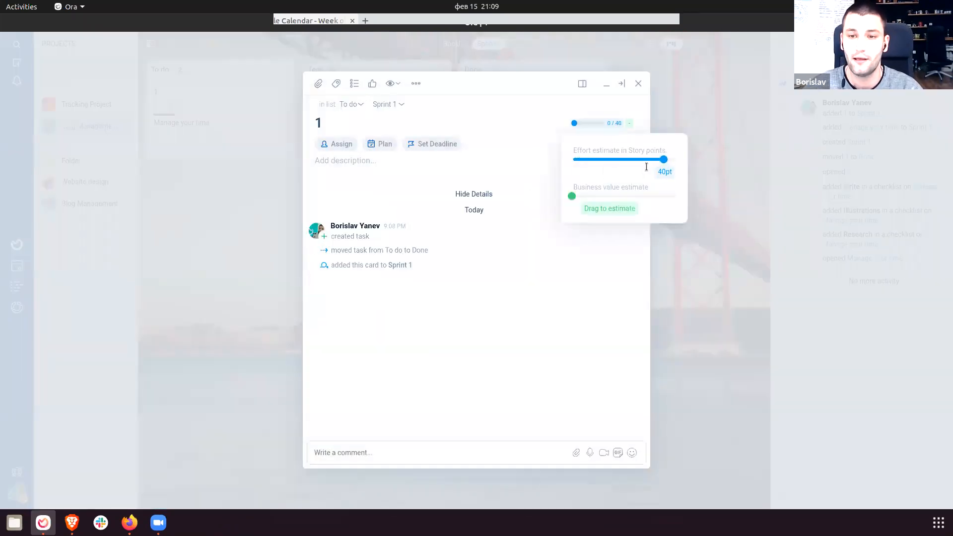
pyautogui.moveTo(580, 198); pyautogui.dragTo(634, 197)
pyautogui.click(614, 258)
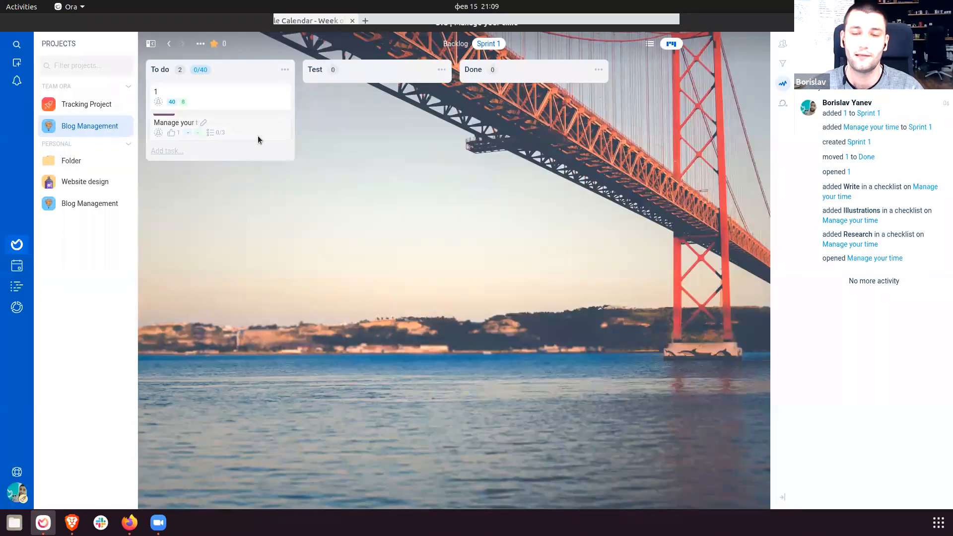
# Estimate Manage your time at 8 story points with business value 2.
pyautogui.click(258, 137)
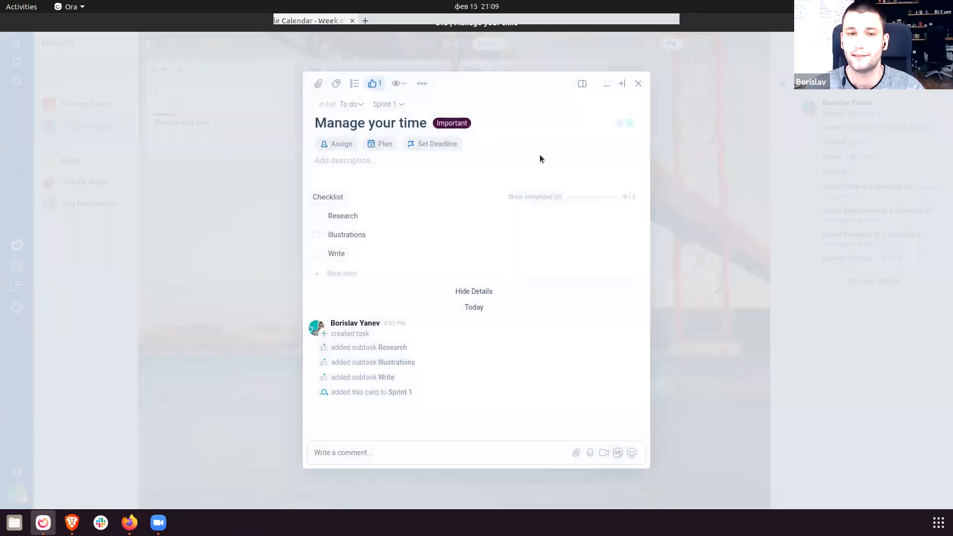
pyautogui.click(625, 126)
pyautogui.moveTo(612, 157); pyautogui.dragTo(634, 160)
pyautogui.moveTo(576, 198); pyautogui.dragTo(603, 198)
pyautogui.click(603, 297)
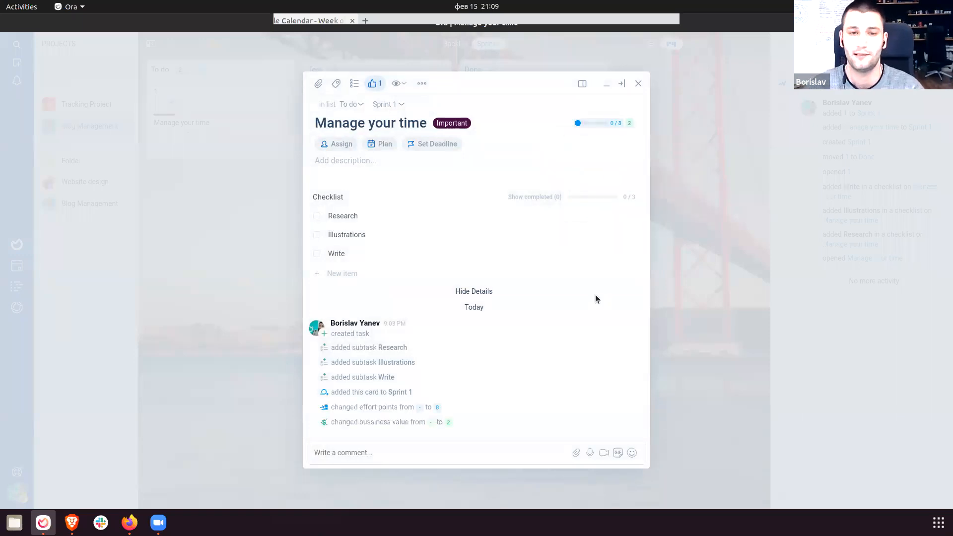
pyautogui.click(705, 266)
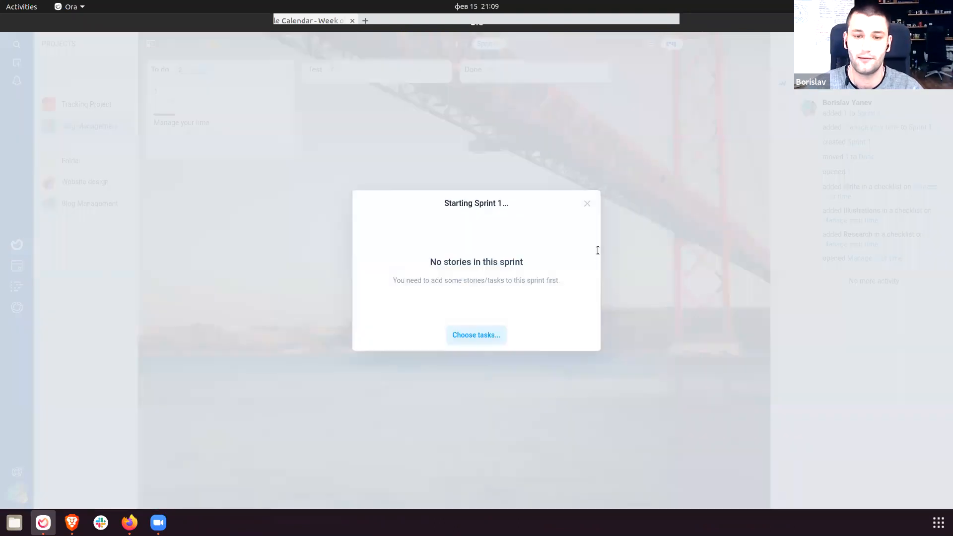
# Start Sprint 1 past the estimate warning so it runs Feb 15 to Mar 1.
pyautogui.click(588, 203)
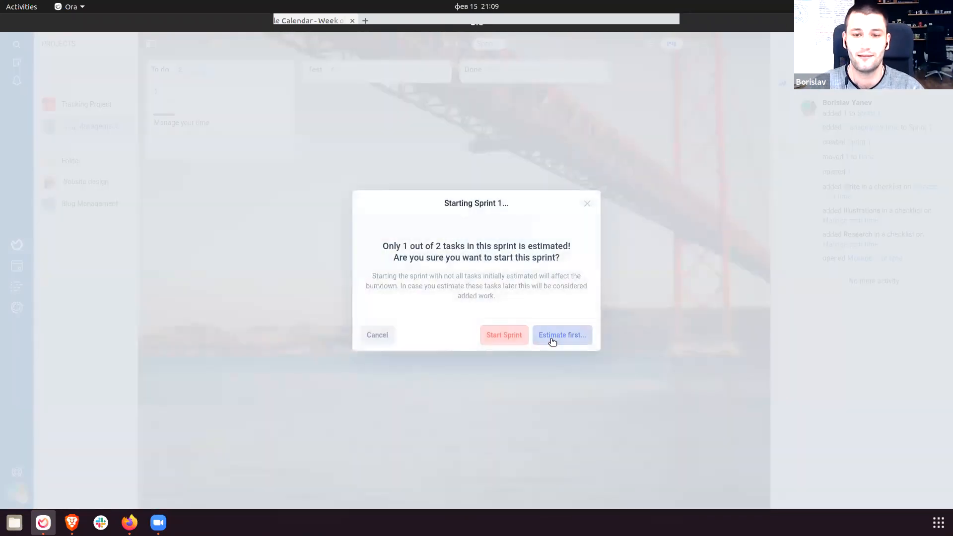
pyautogui.click(509, 338)
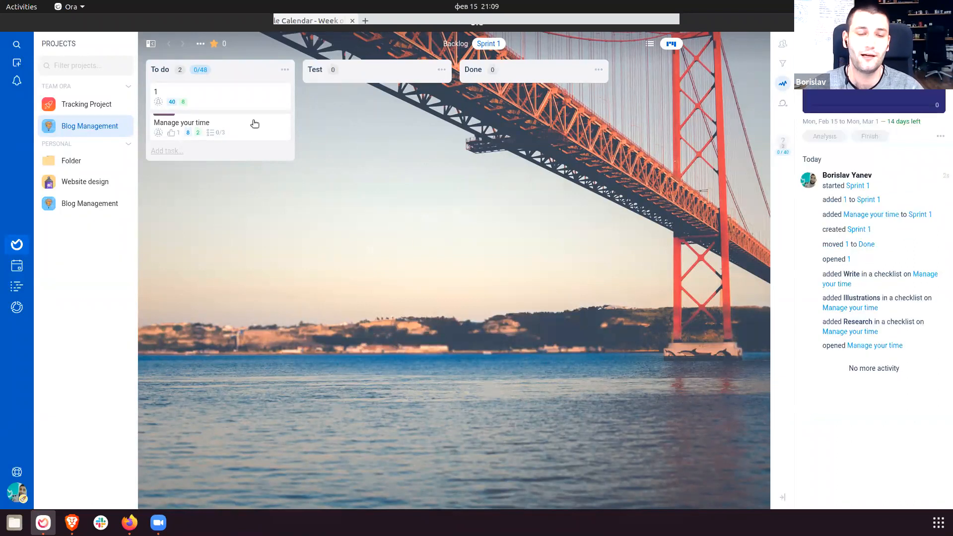
# Move task 1 and Manage your time into Done, then finish Sprint 1.
pyautogui.moveTo(231, 103); pyautogui.dragTo(502, 102)
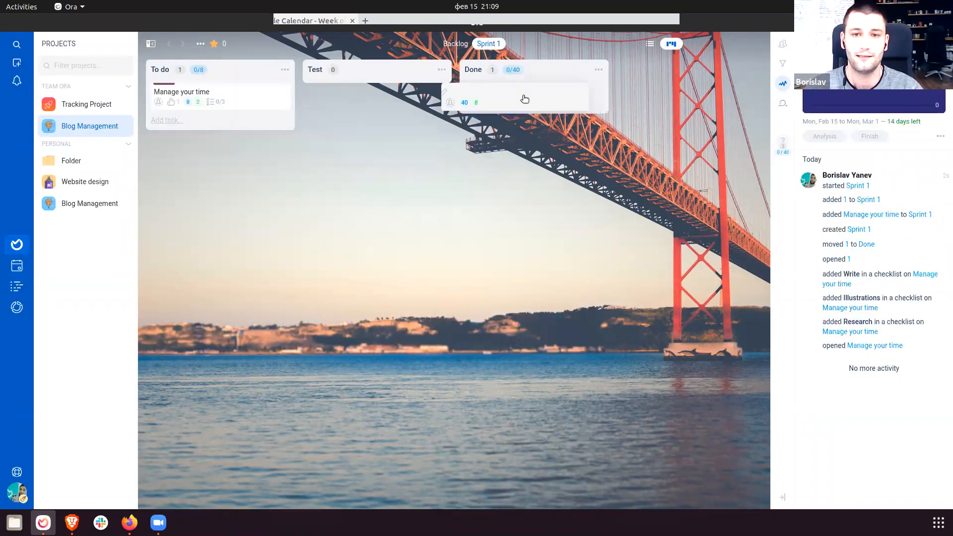
pyautogui.moveTo(213, 106); pyautogui.dragTo(541, 124)
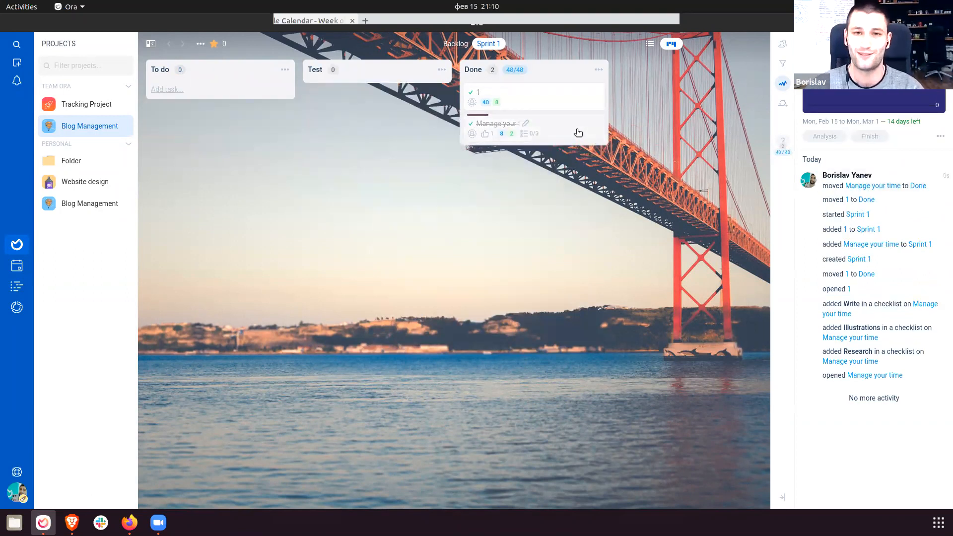
pyautogui.click(870, 136)
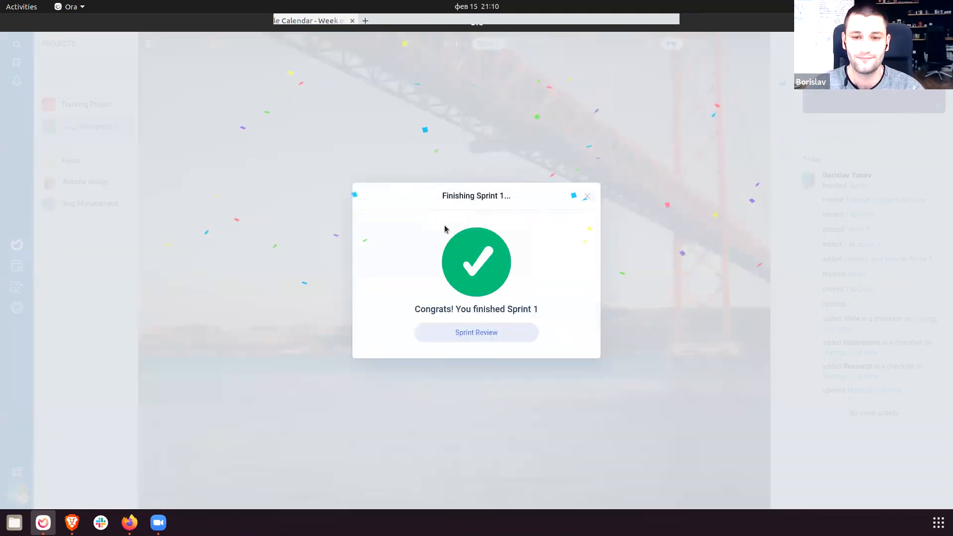
# Open the Sprint 1 review report and pick out the 2/2 stories figure.
pyautogui.click(478, 331)
pyautogui.scroll(-3, 475, 320)
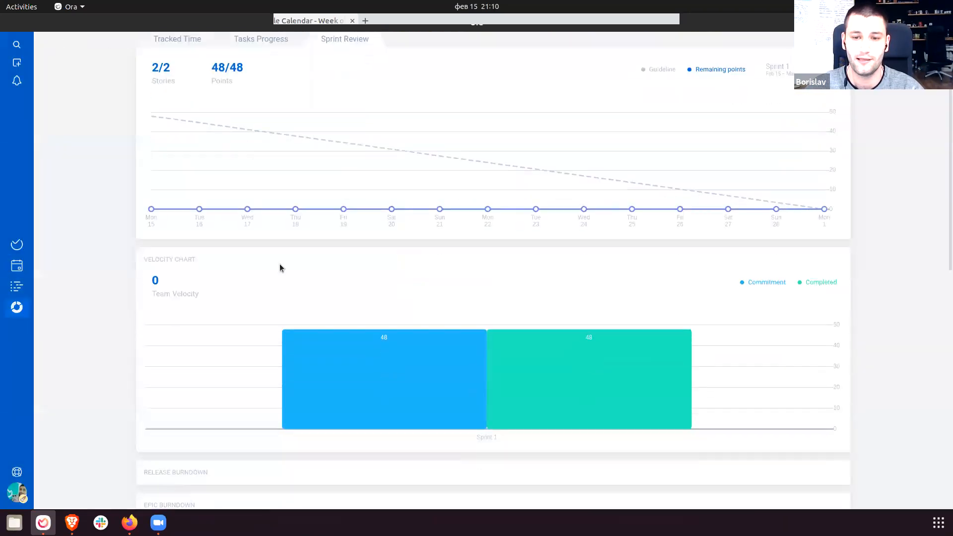
pyautogui.scroll(3, 237, 253)
pyautogui.moveTo(132, 87); pyautogui.dragTo(176, 107)
pyautogui.click(162, 93)
pyautogui.click(176, 107)
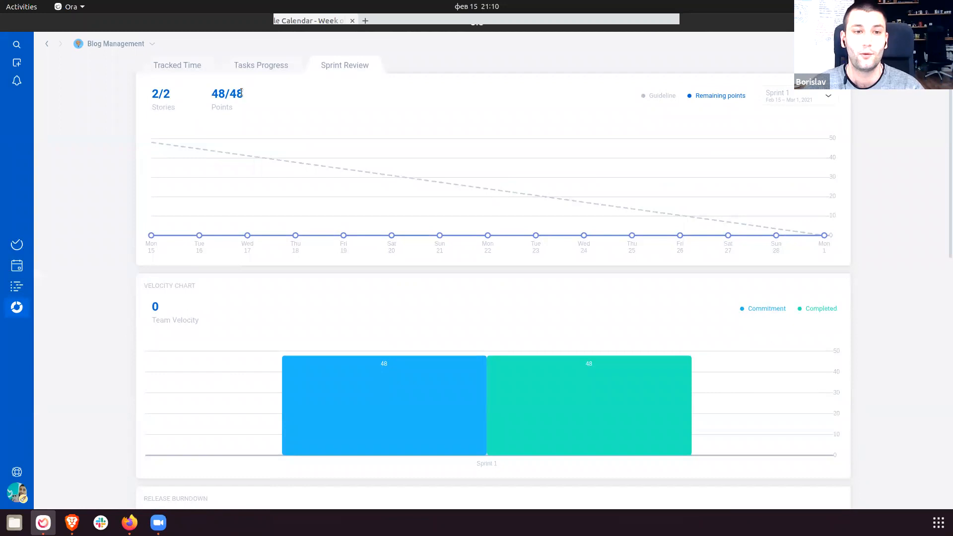
# Check the 48/48 points figure and the velocity chart's 48 committed and completed.
pyautogui.tripleClick(219, 95)
pyautogui.click(422, 155)
pyautogui.scroll(-5, 436, 213)
pyautogui.scroll(-5, 439, 220)
pyautogui.scroll(7, 487, 254)
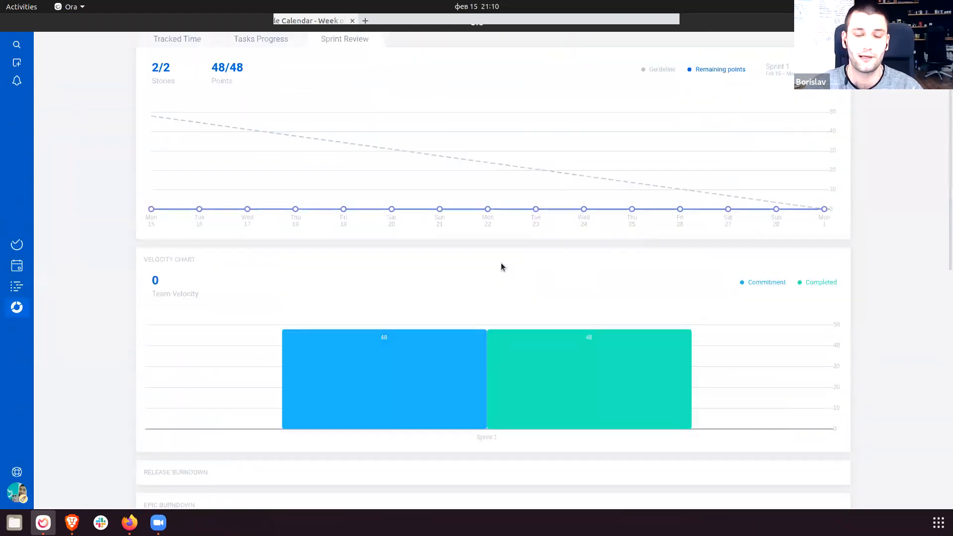
pyautogui.scroll(1, 502, 267)
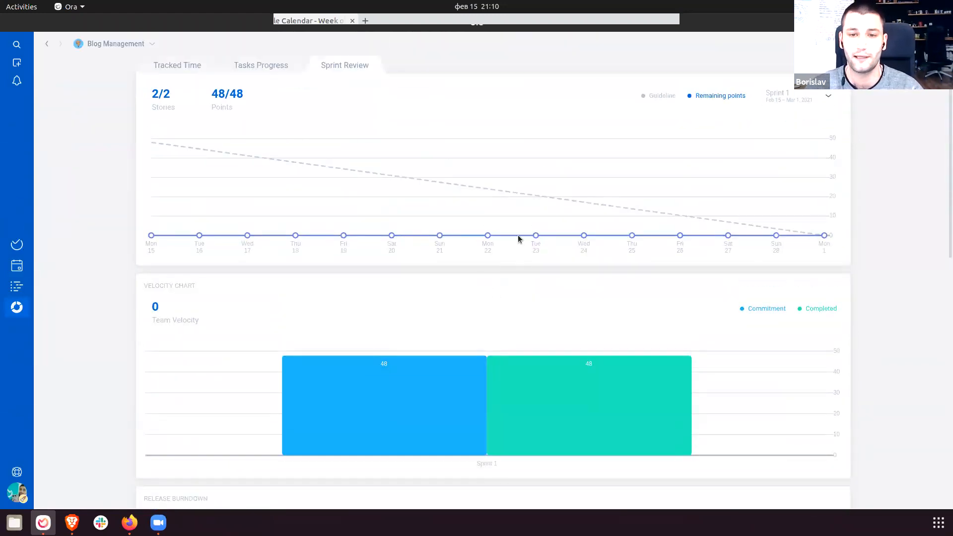
pyautogui.moveTo(596, 358)
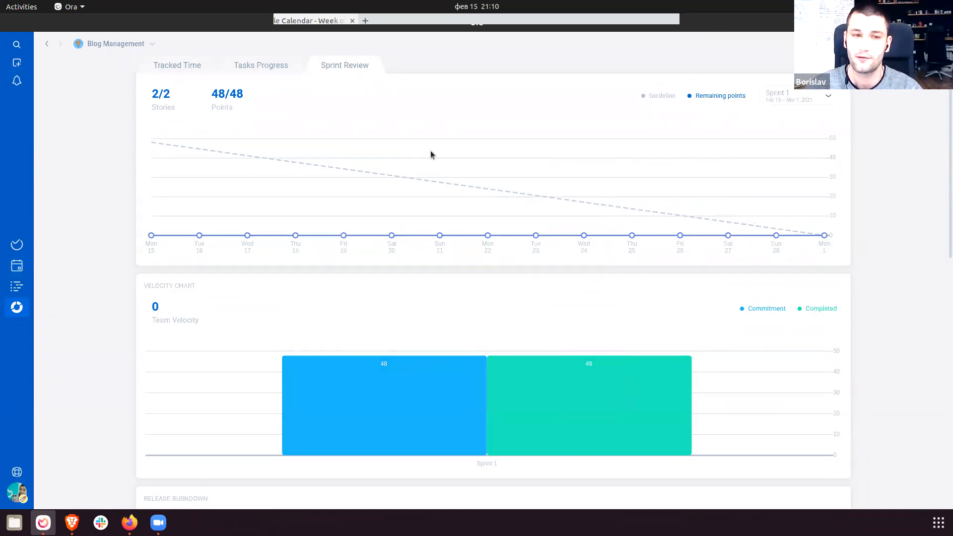
# On the Backlog board, move Manage your time from Done back into To do.
pyautogui.click(18, 248)
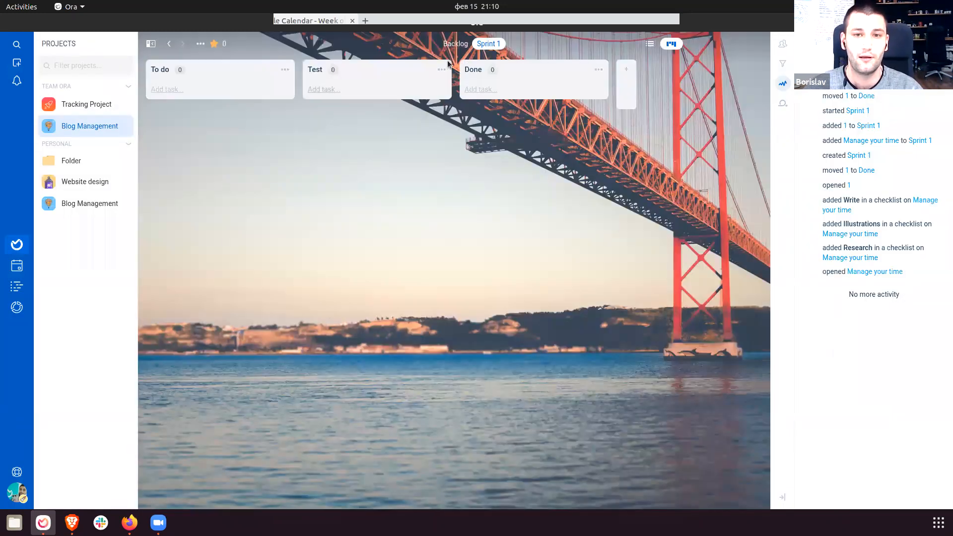
pyautogui.click(453, 44)
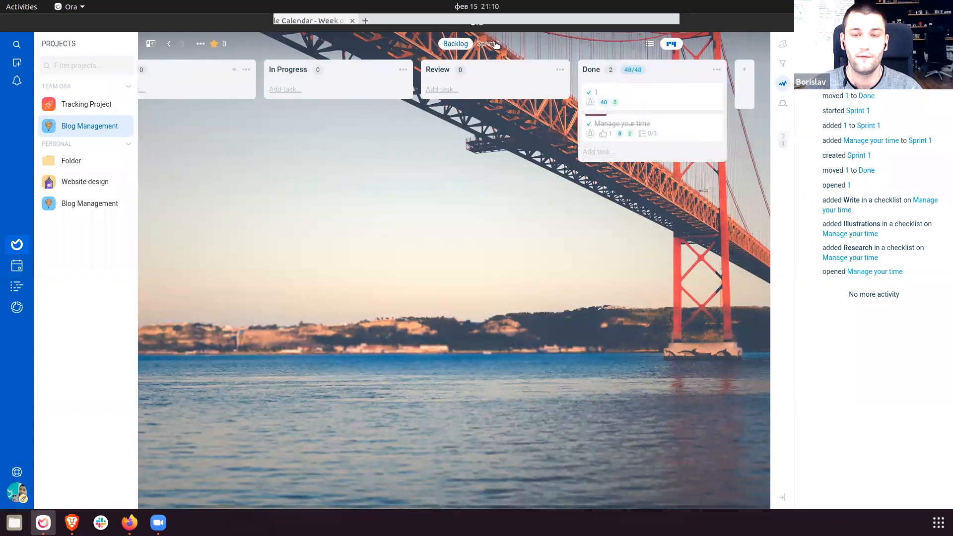
pyautogui.click(488, 44)
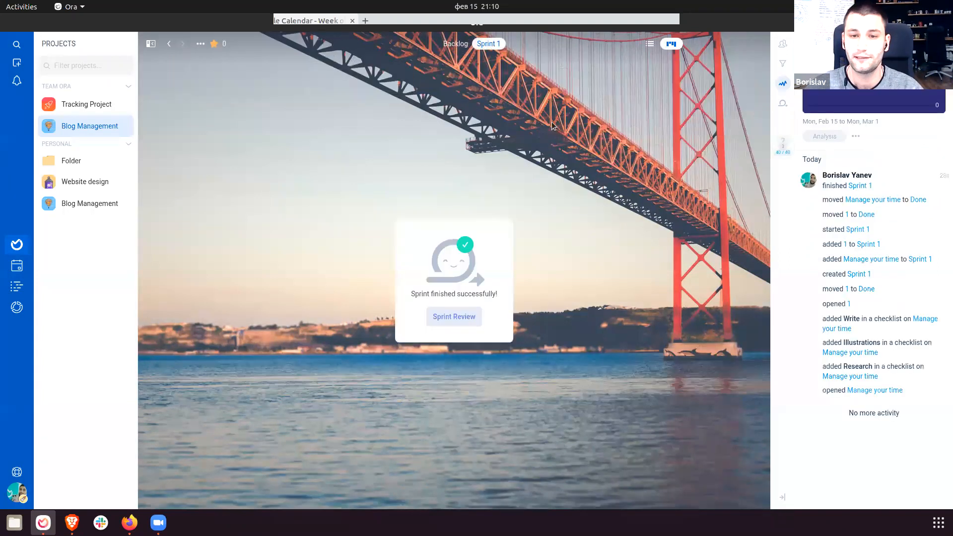
pyautogui.click(458, 49)
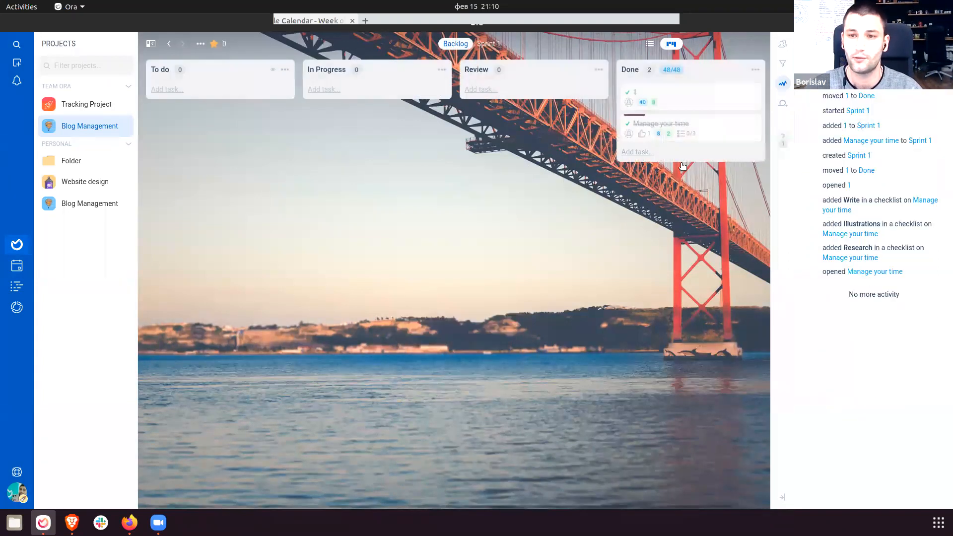
pyautogui.moveTo(723, 136); pyautogui.dragTo(190, 118)
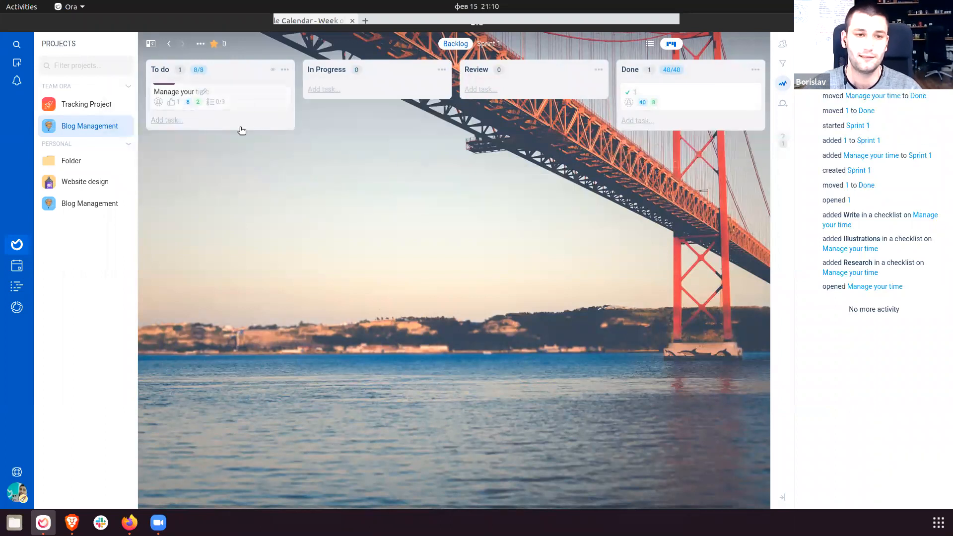
# In Blog Management's settings, review the Custom Fields add-on and go to Custom Fields.
pyautogui.click(125, 128)
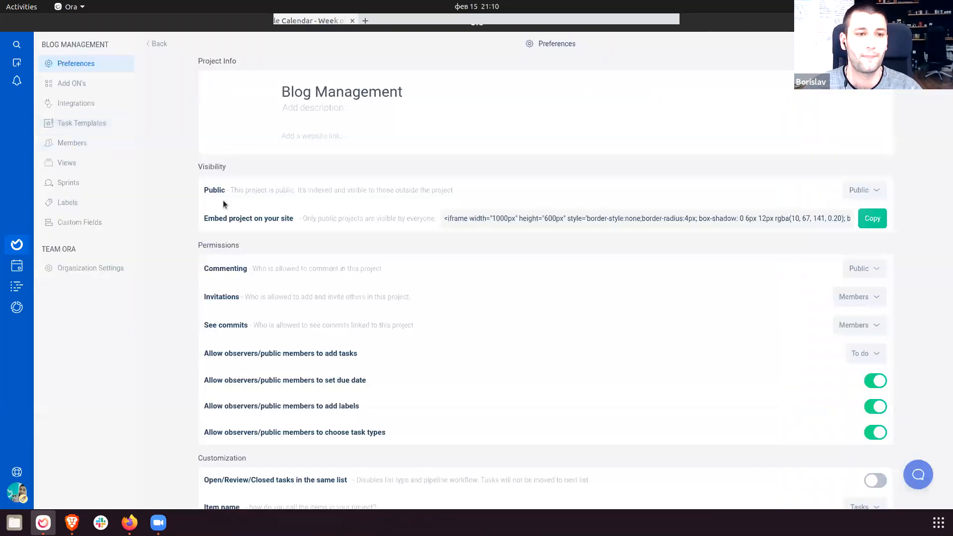
pyautogui.click(66, 84)
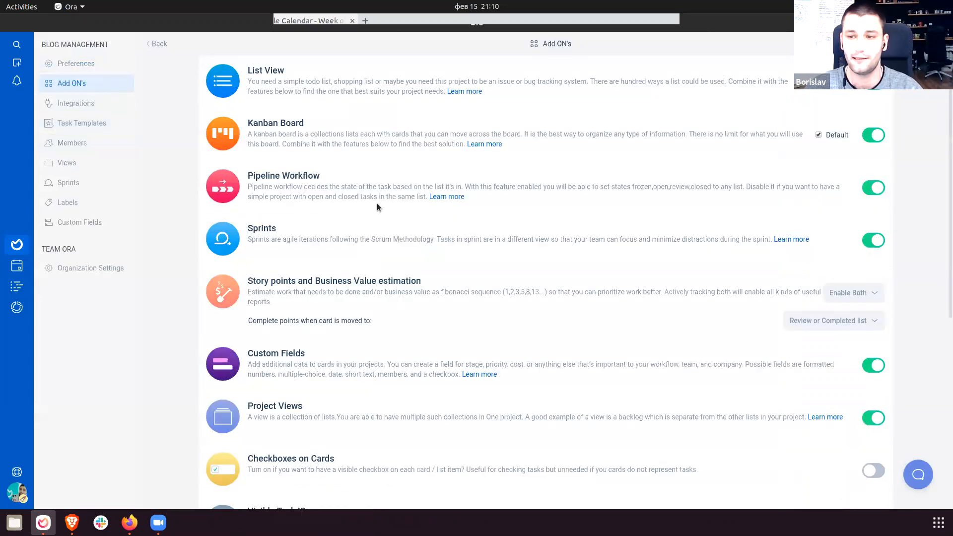
pyautogui.scroll(-3, 376, 207)
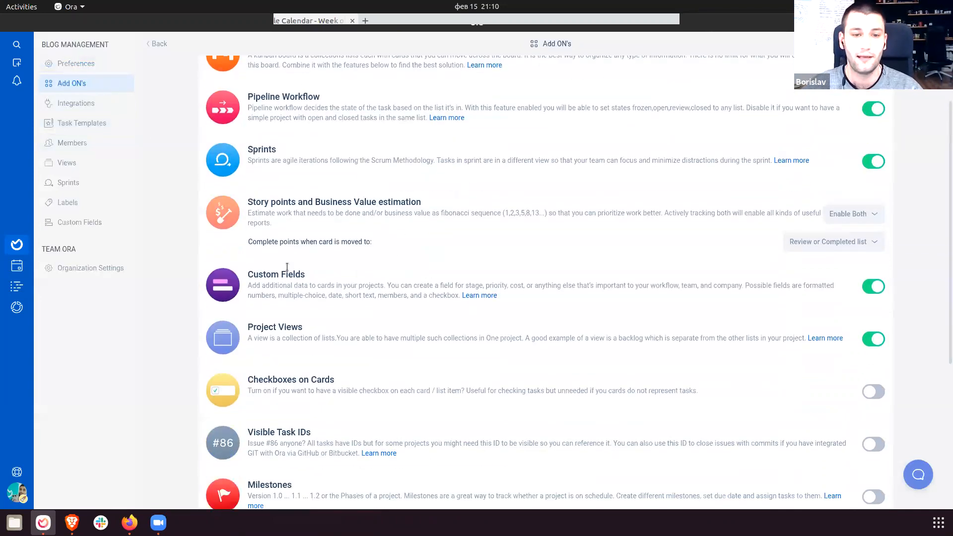
pyautogui.moveTo(246, 273); pyautogui.dragTo(567, 296)
pyautogui.click(567, 296)
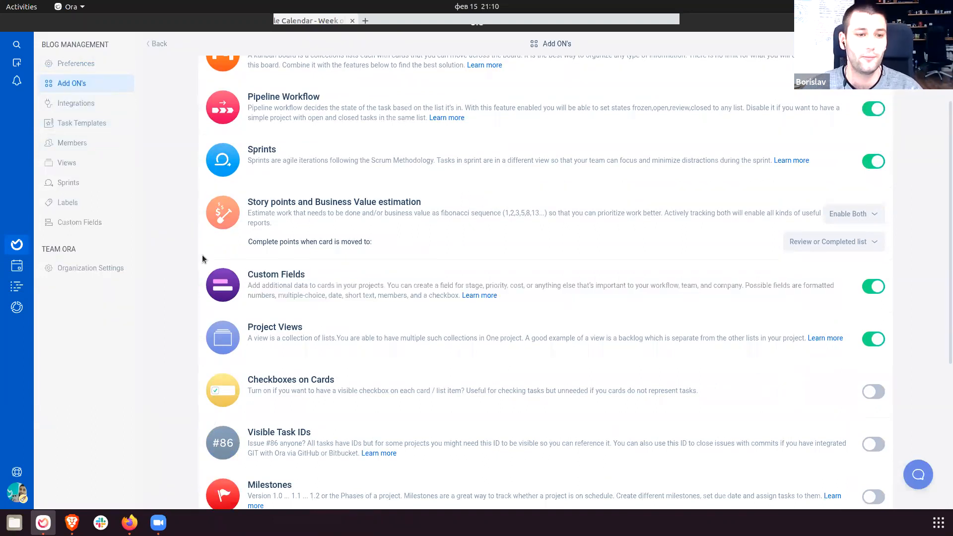
pyautogui.click(99, 224)
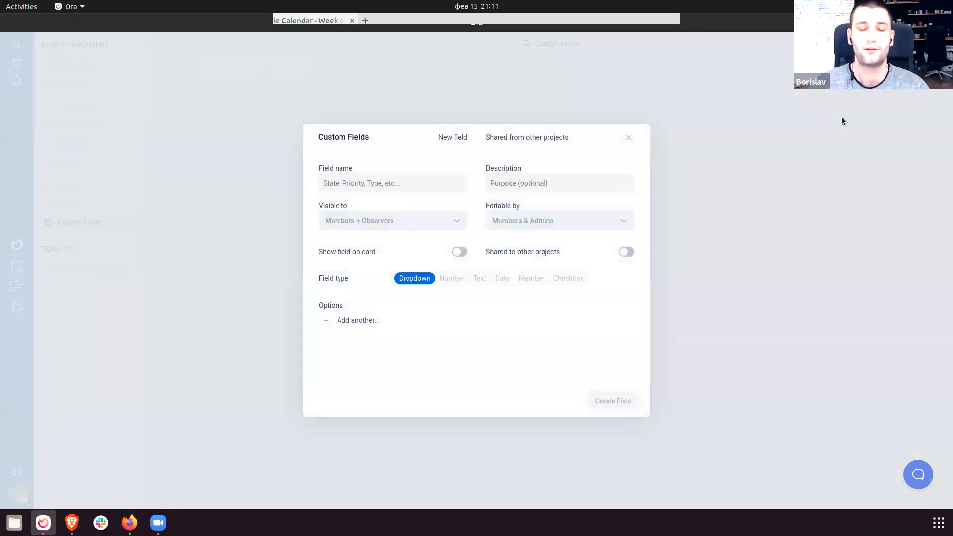
# Start a new custom field and set its type to Dropdown after trying the others.
pyautogui.click(418, 186)
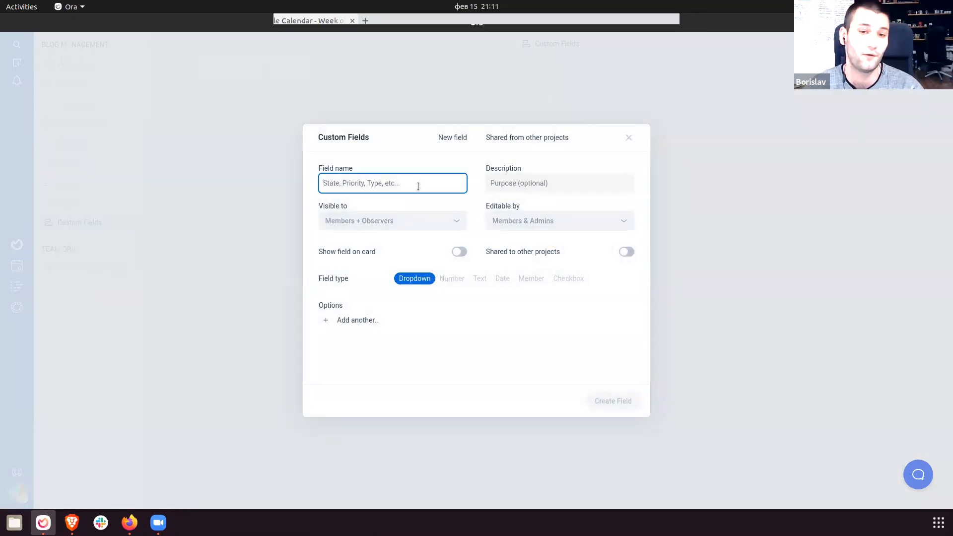
pyautogui.click(706, 237)
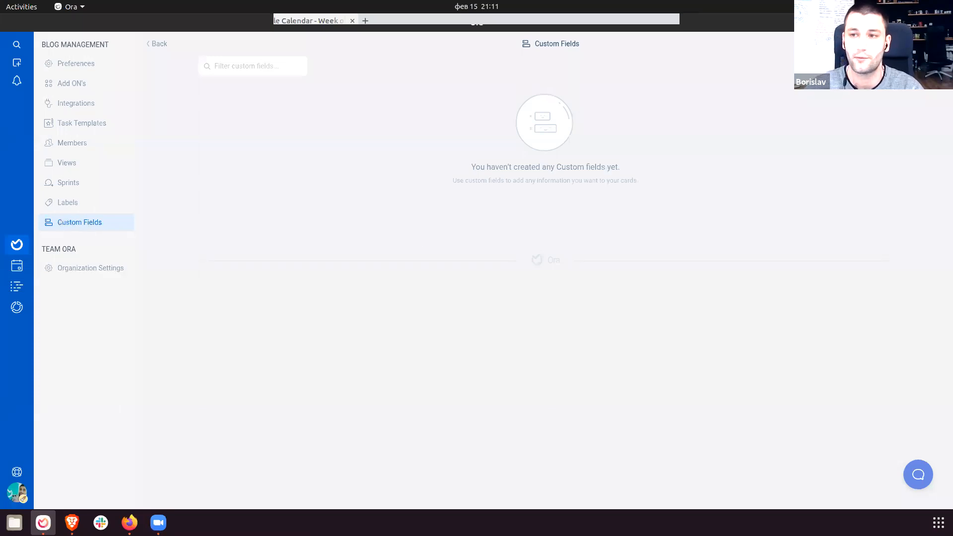
pyautogui.click(862, 66)
pyautogui.click(356, 183)
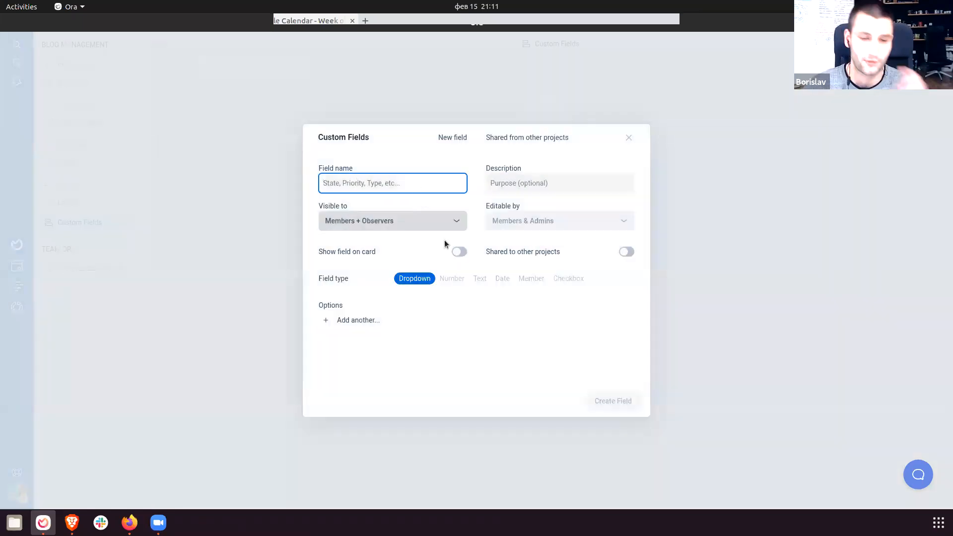
pyautogui.click(418, 281)
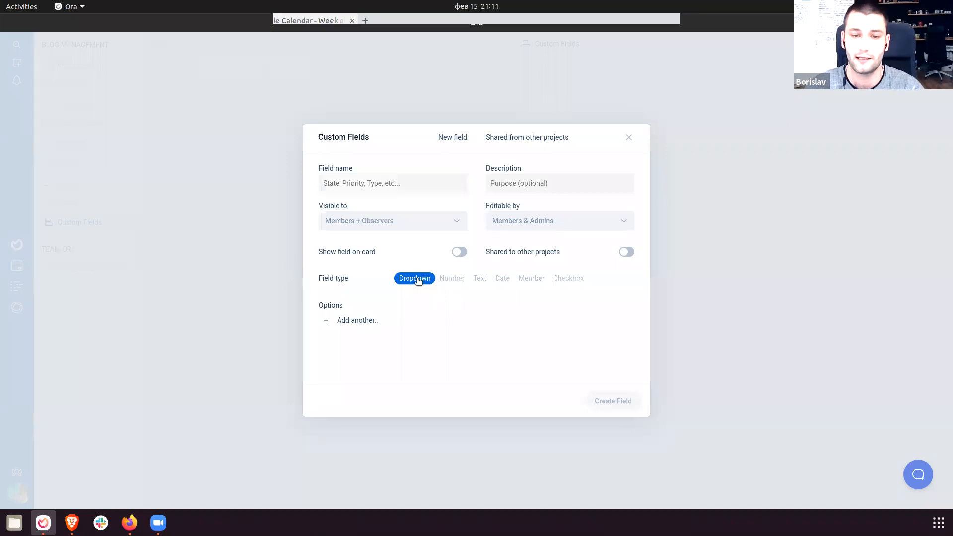
pyautogui.click(452, 279)
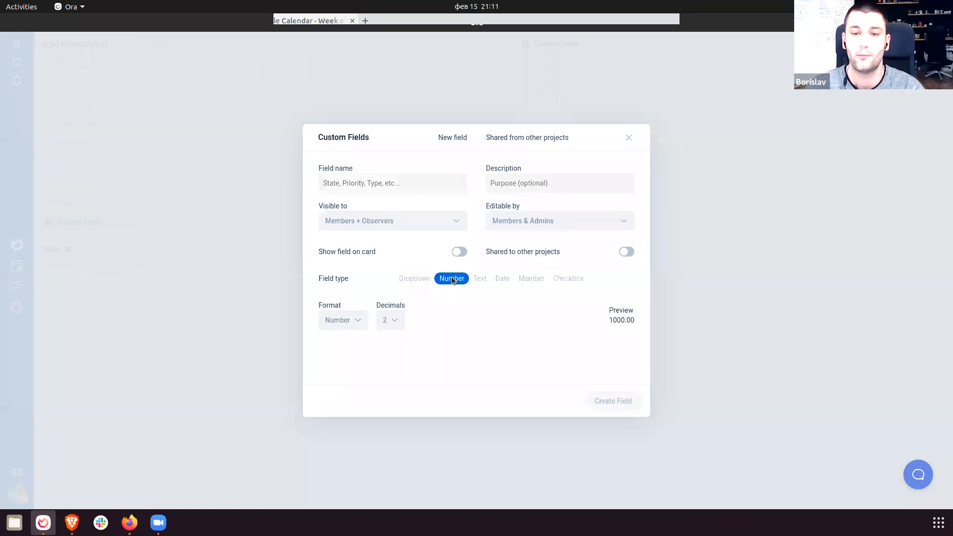
pyautogui.click(479, 281)
pyautogui.click(503, 280)
pyautogui.click(532, 281)
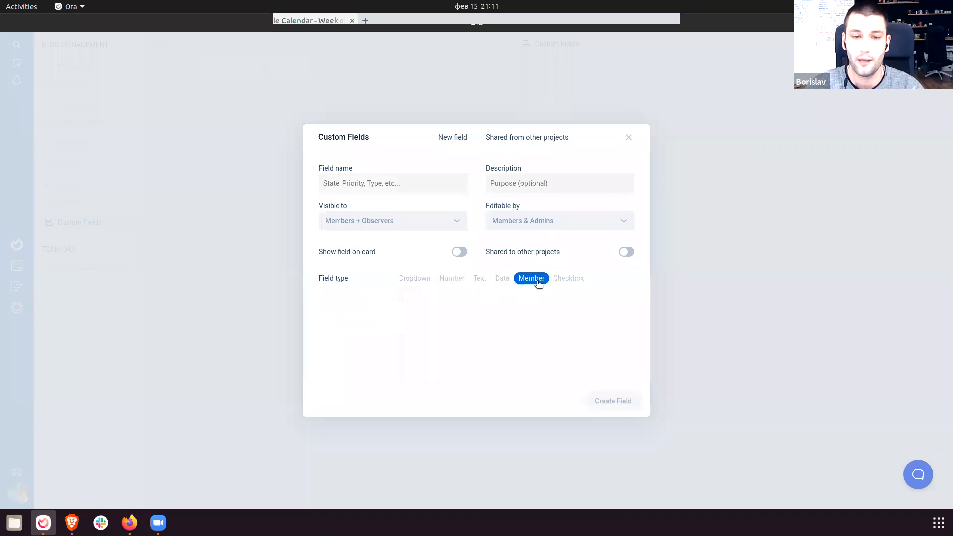
pyautogui.click(566, 281)
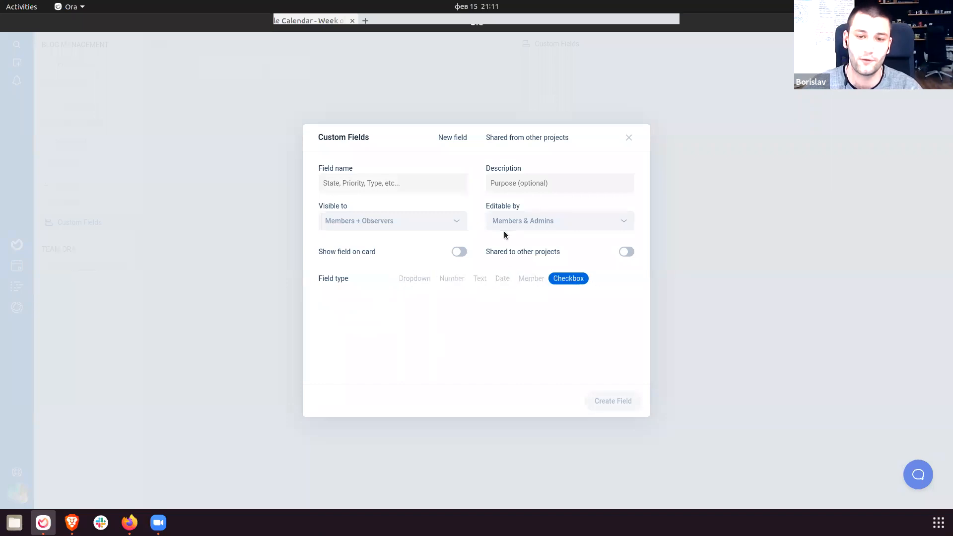
pyautogui.click(415, 280)
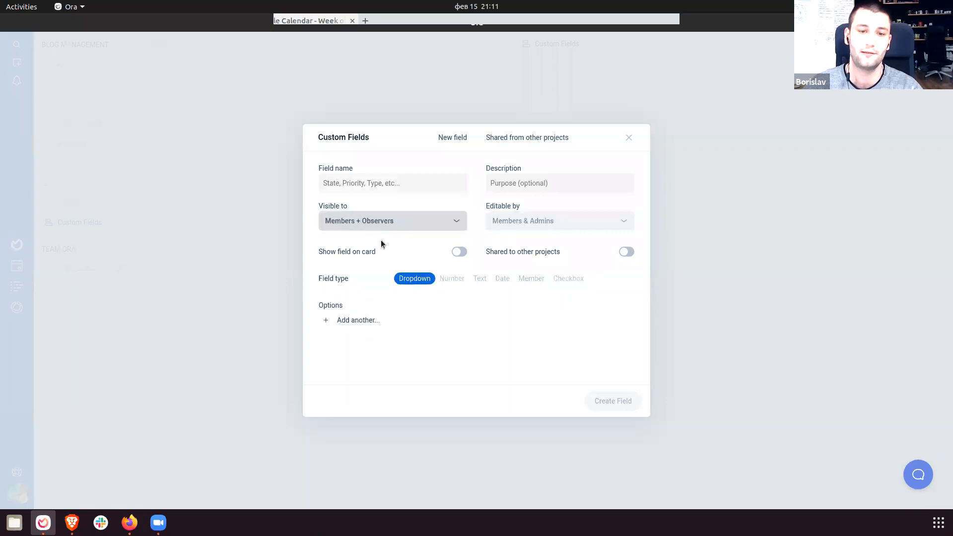
# Add the lettered options A–D to the dropdown.
pyautogui.click(376, 320)
pyautogui.write('A')
pyautogui.press('Return')
pyautogui.write('B')
pyautogui.press('Return')
pyautogui.write('C')
pyautogui.press('Return')
# Name the new field Choices.
pyautogui.click(395, 184)
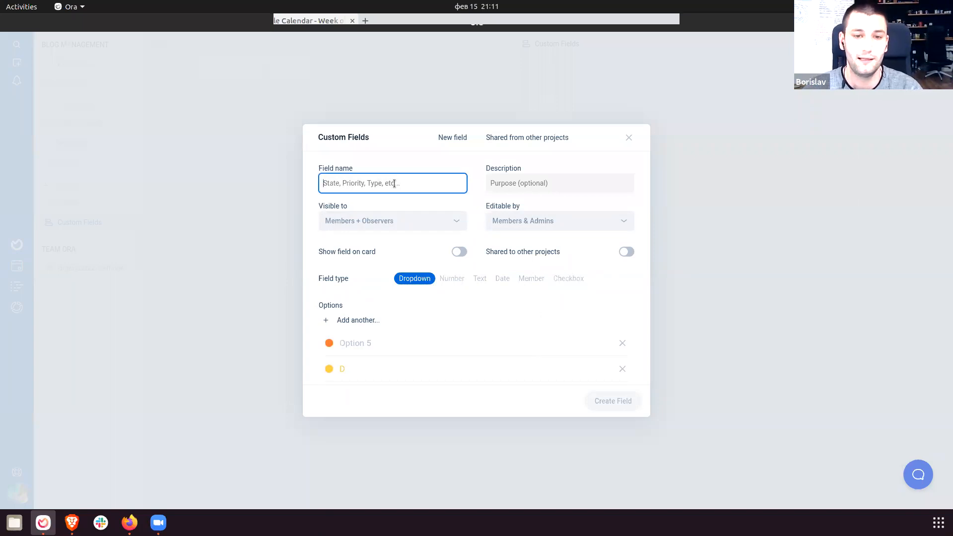
pyautogui.write('Choices')
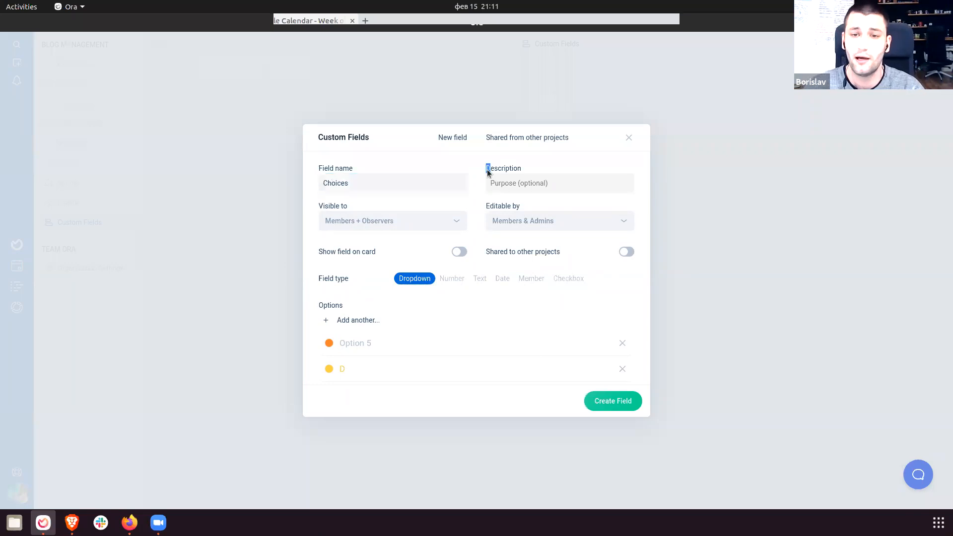
pyautogui.doubleClick(487, 171)
pyautogui.click(543, 189)
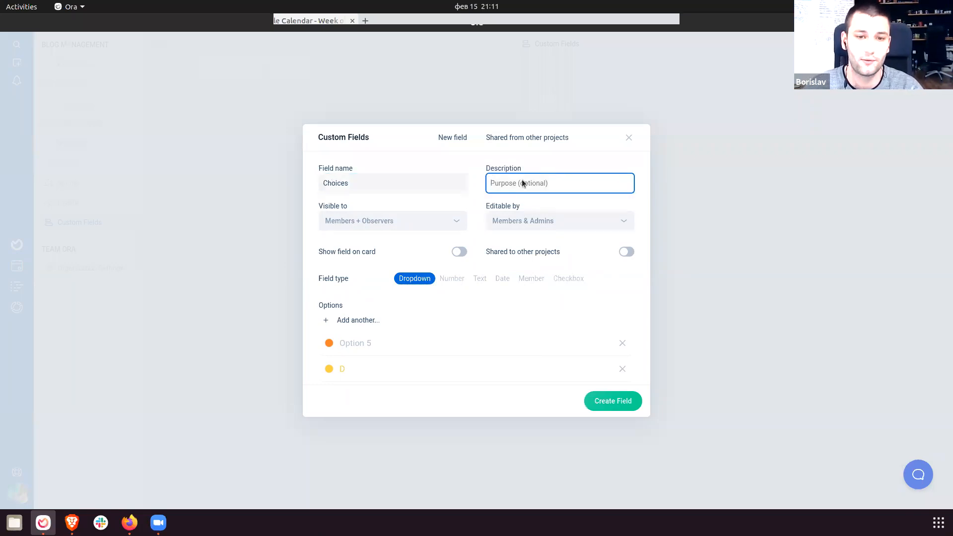
pyautogui.moveTo(317, 201); pyautogui.dragTo(359, 205)
# Make Choices visible to Members, show it on cards, and create the field.
pyautogui.click(359, 221)
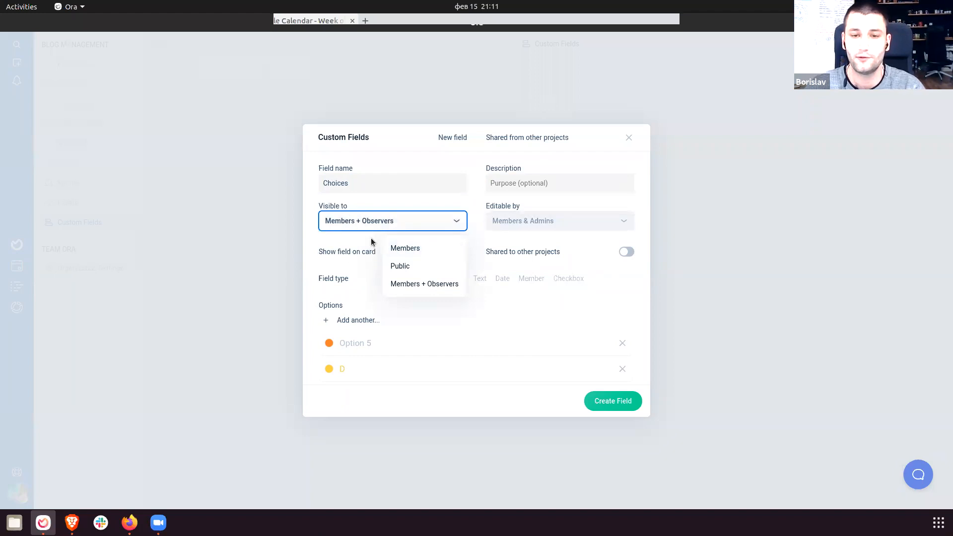
pyautogui.click(415, 253)
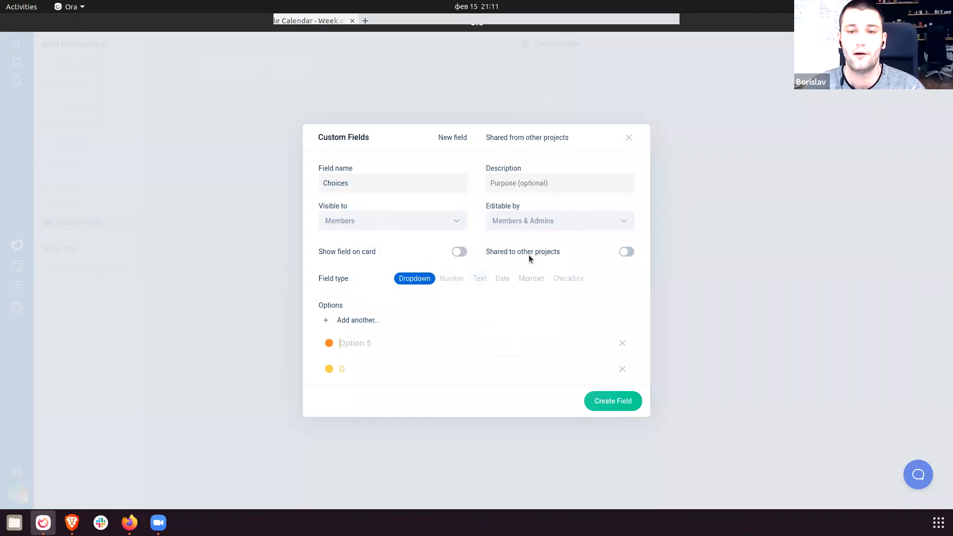
pyautogui.moveTo(321, 250); pyautogui.dragTo(362, 252)
pyautogui.click(362, 252)
pyautogui.click(459, 254)
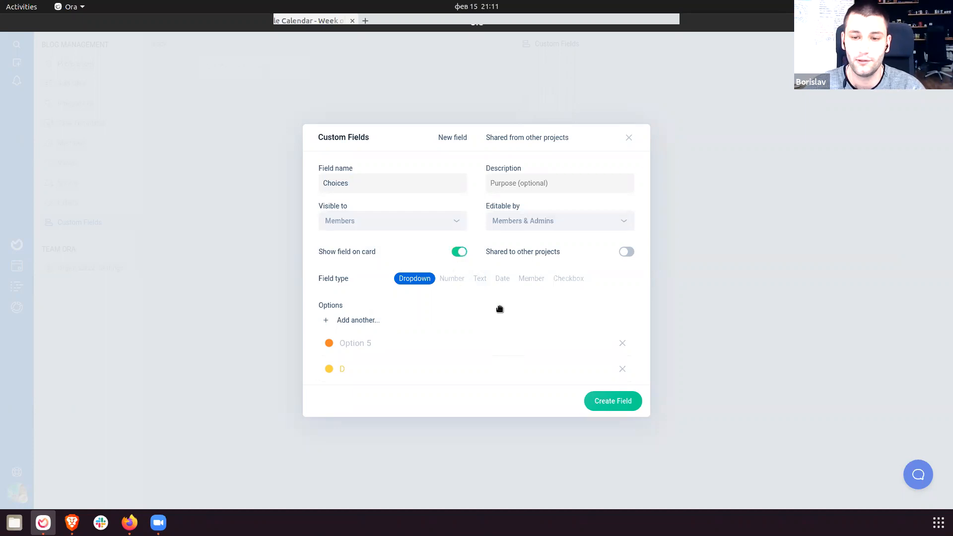
pyautogui.click(607, 405)
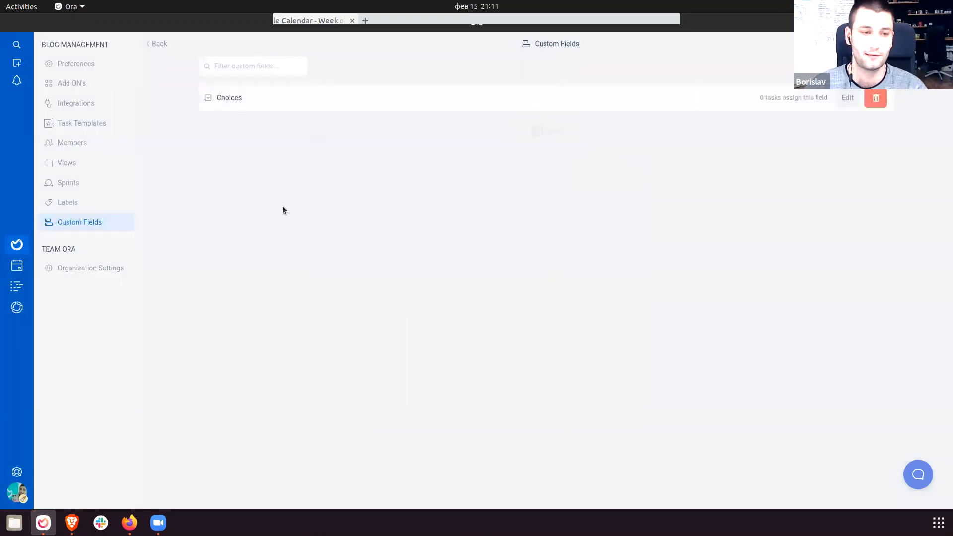
# Set the Manage your time task's Choices value to B.
pyautogui.click(19, 246)
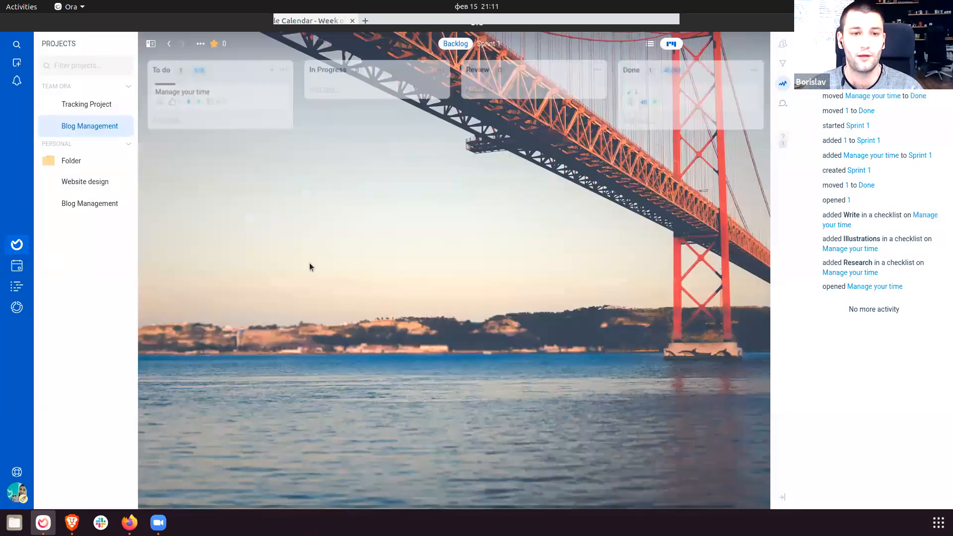
pyautogui.click(257, 101)
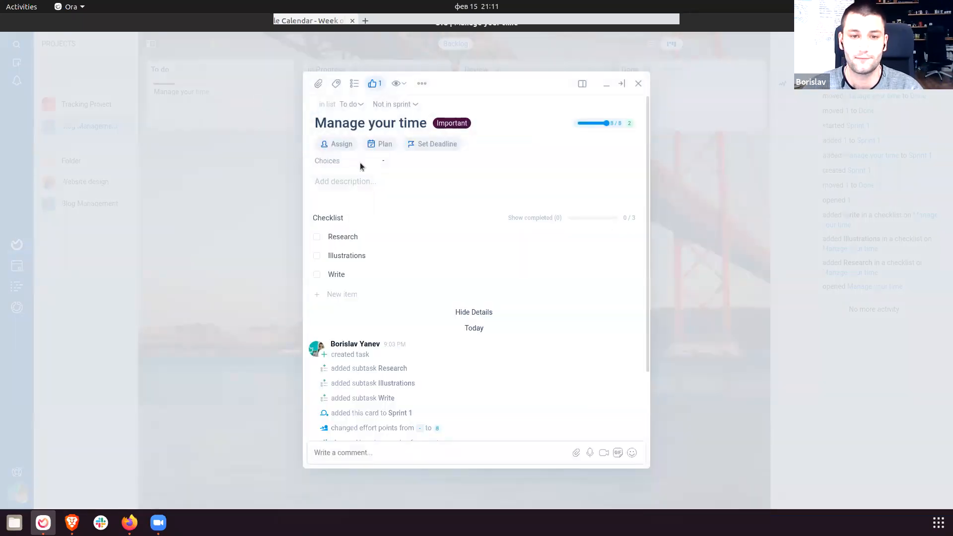
pyautogui.click(383, 161)
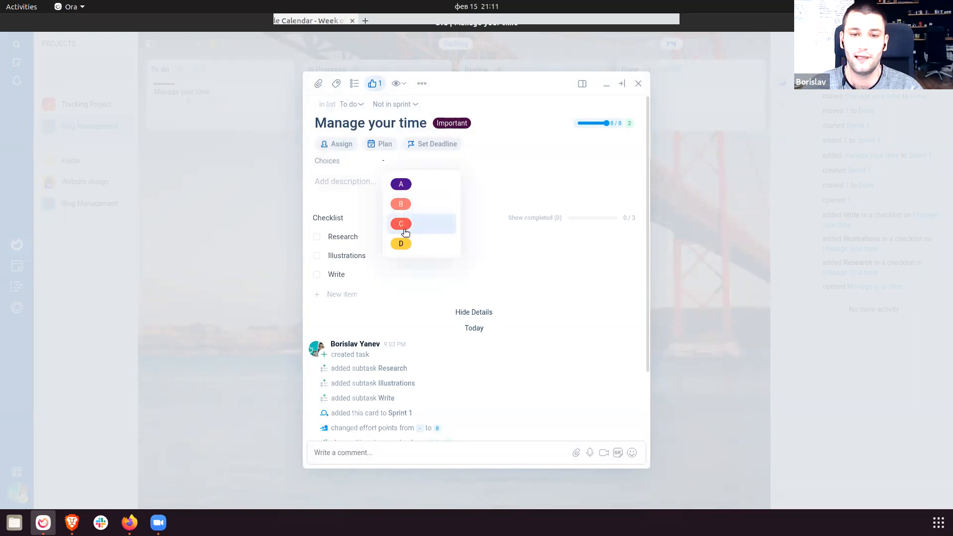
pyautogui.click(404, 204)
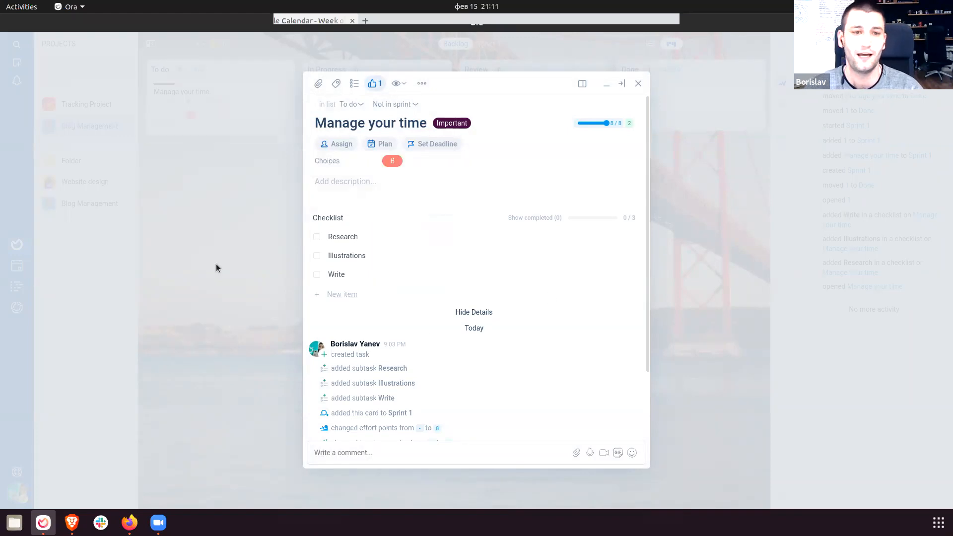
pyautogui.click(216, 262)
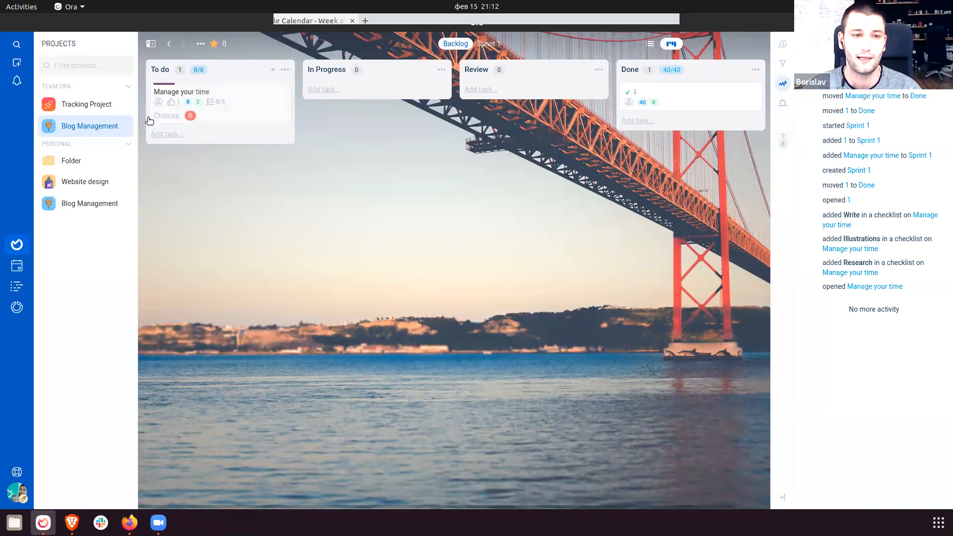
pyautogui.click(125, 125)
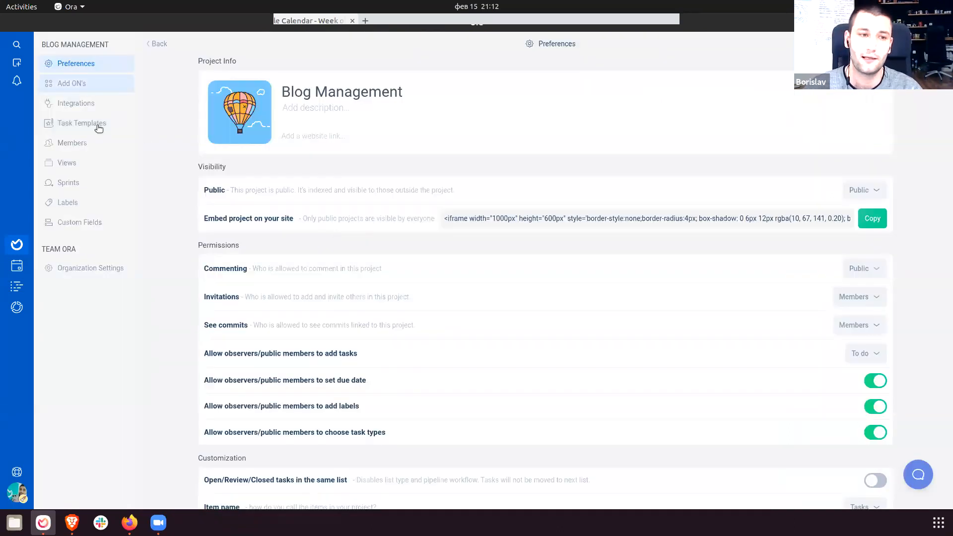
# Add an option 'e' to the Choices dropdown field and save the changes.
pyautogui.click(99, 221)
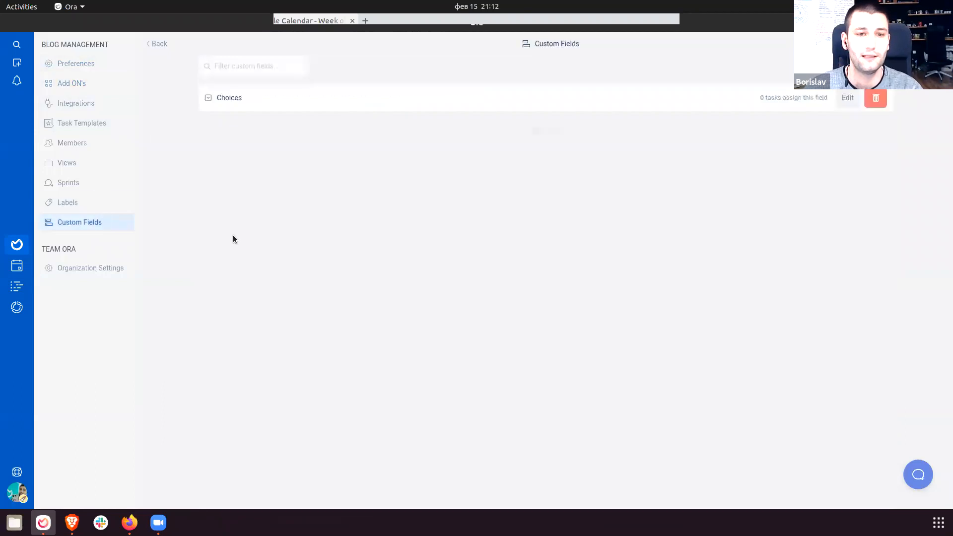
pyautogui.click(839, 102)
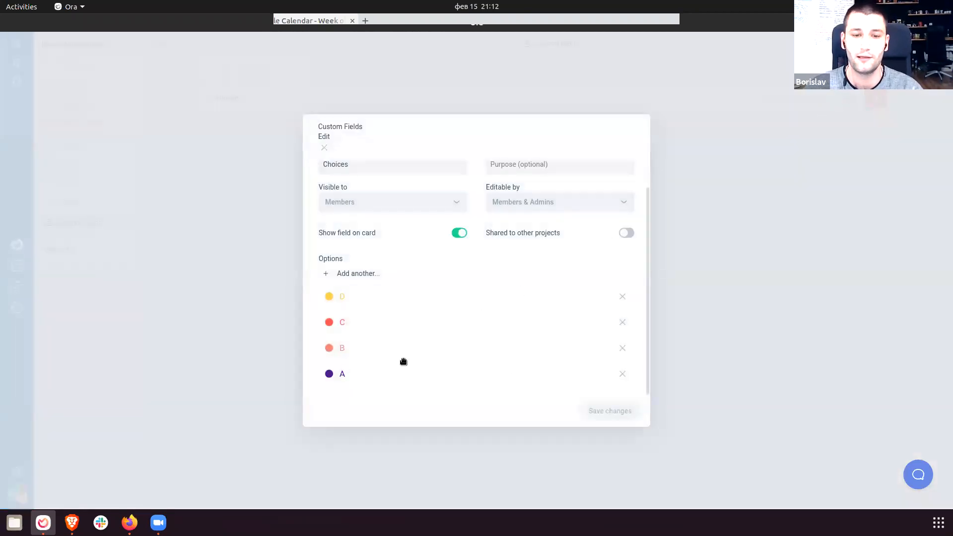
pyautogui.click(375, 272)
pyautogui.write('e')
pyautogui.click(374, 272)
pyautogui.scroll(1, 436, 293)
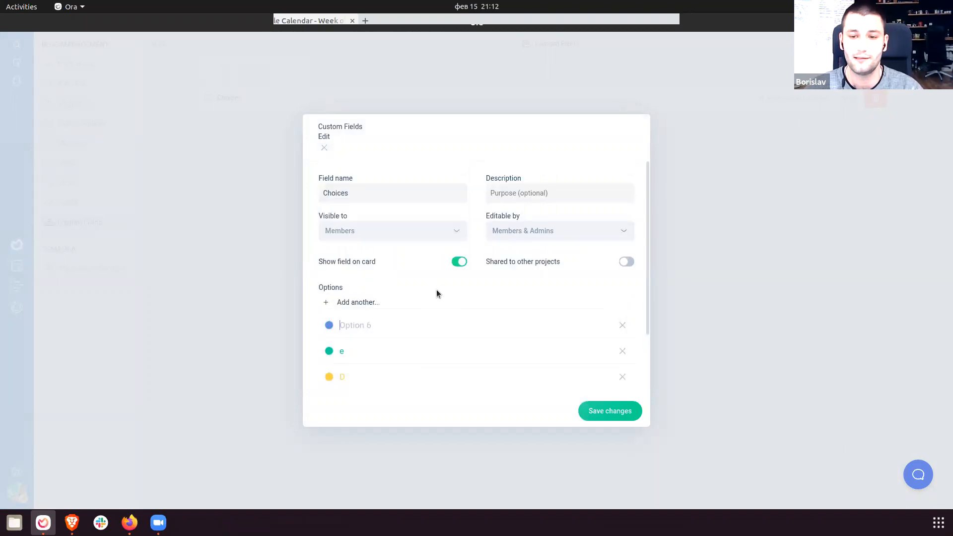
pyautogui.click(612, 409)
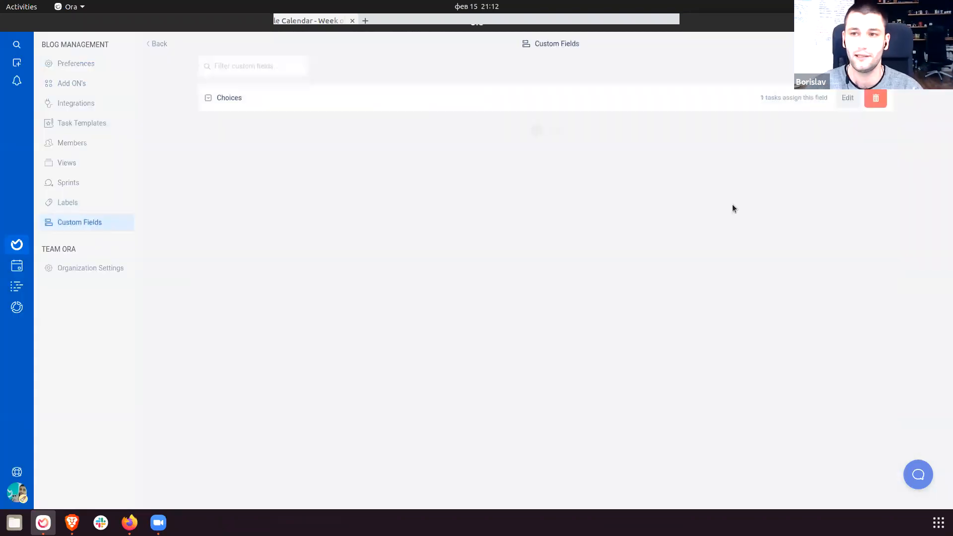
# Read the Project Views add-on description, then go to the project's Views settings.
pyautogui.click(75, 84)
pyautogui.scroll(-1, 326, 332)
pyautogui.moveTo(247, 353); pyautogui.dragTo(467, 376)
pyautogui.click(467, 376)
pyautogui.moveTo(243, 366); pyautogui.dragTo(361, 372)
pyautogui.click(361, 373)
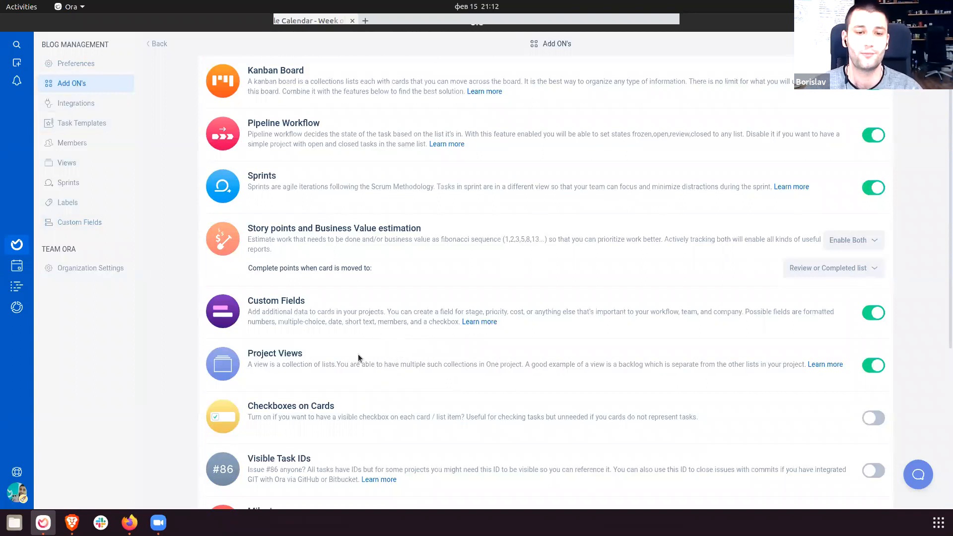
pyautogui.moveTo(246, 353); pyautogui.dragTo(403, 387)
pyautogui.click(400, 388)
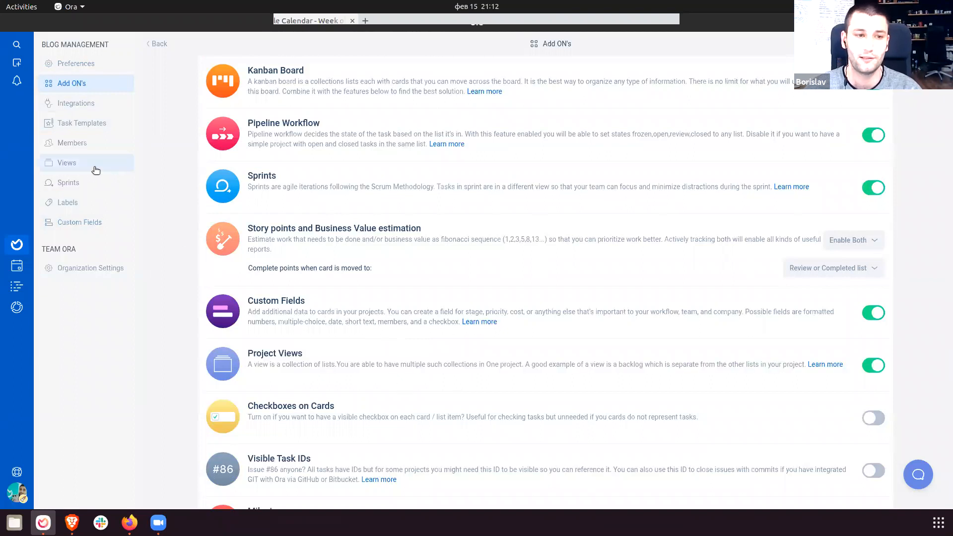
pyautogui.doubleClick(268, 355)
pyautogui.moveTo(268, 354); pyautogui.dragTo(475, 391)
pyautogui.click(476, 392)
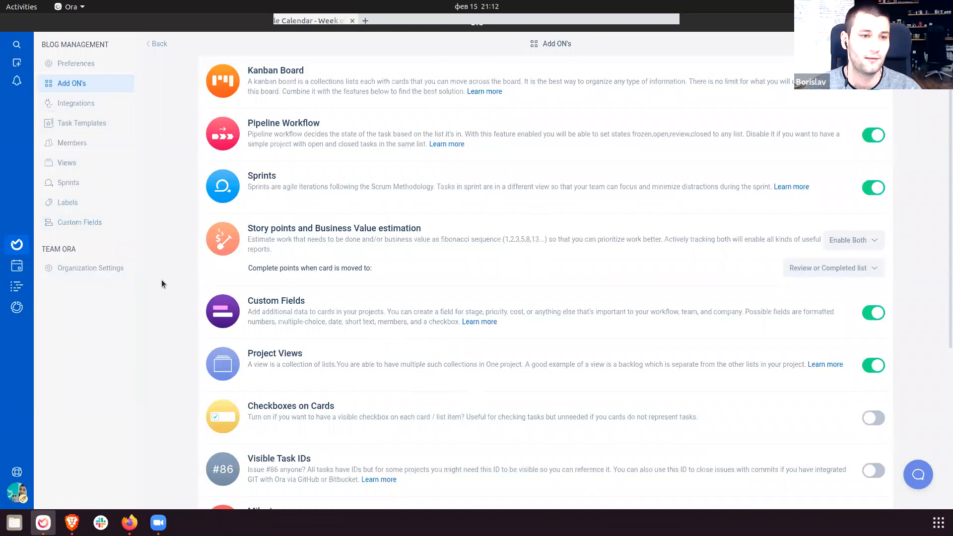
pyautogui.click(74, 168)
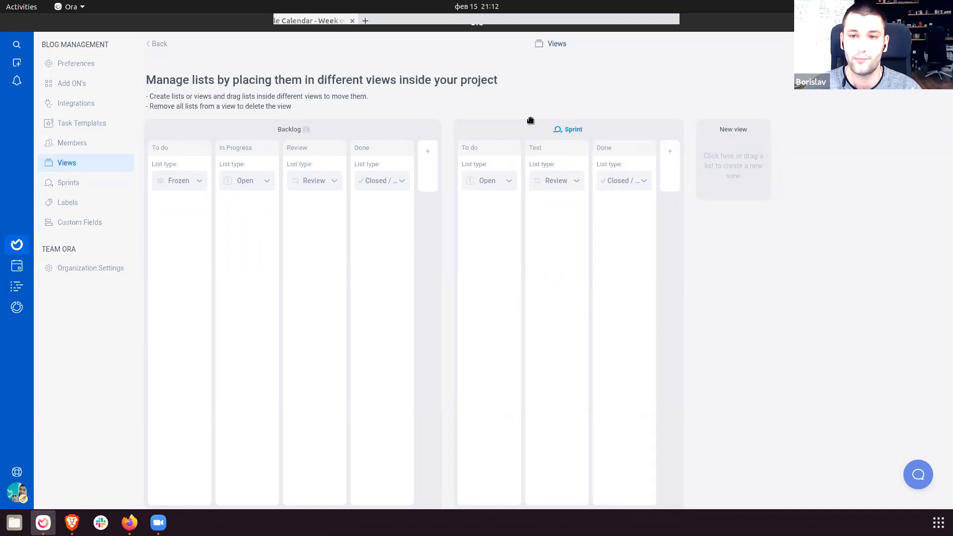
# Create an Archive view holding an Archived list and return to the board.
pyautogui.click(738, 128)
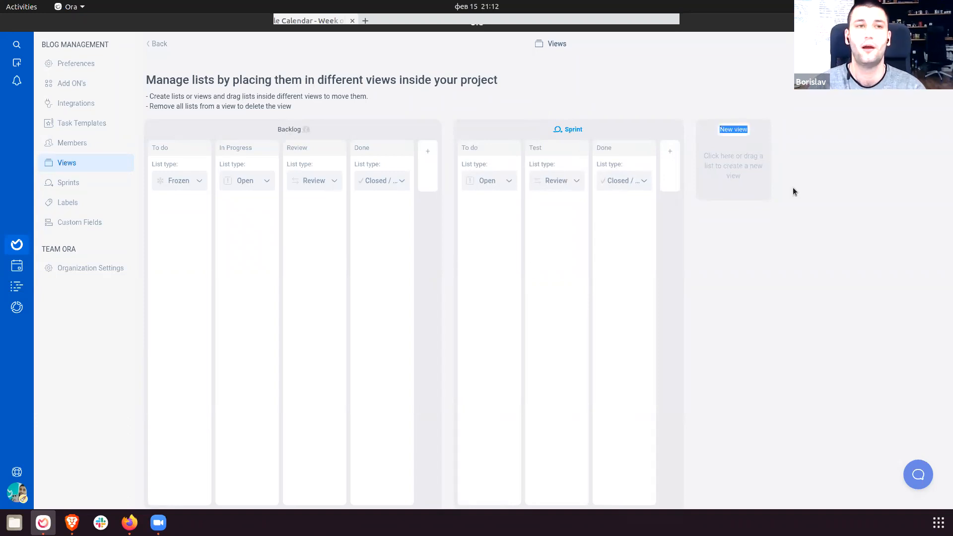
pyautogui.write('Archive')
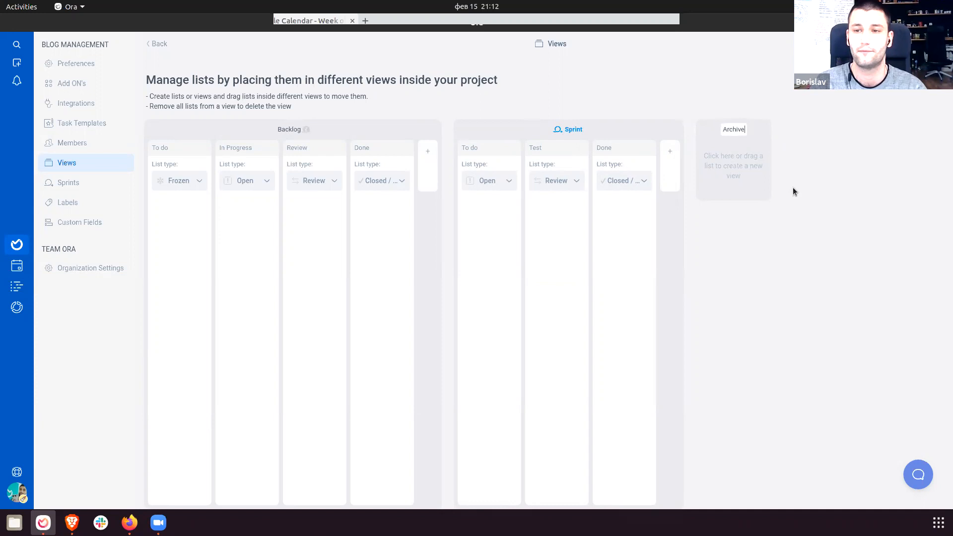
pyautogui.press('Return')
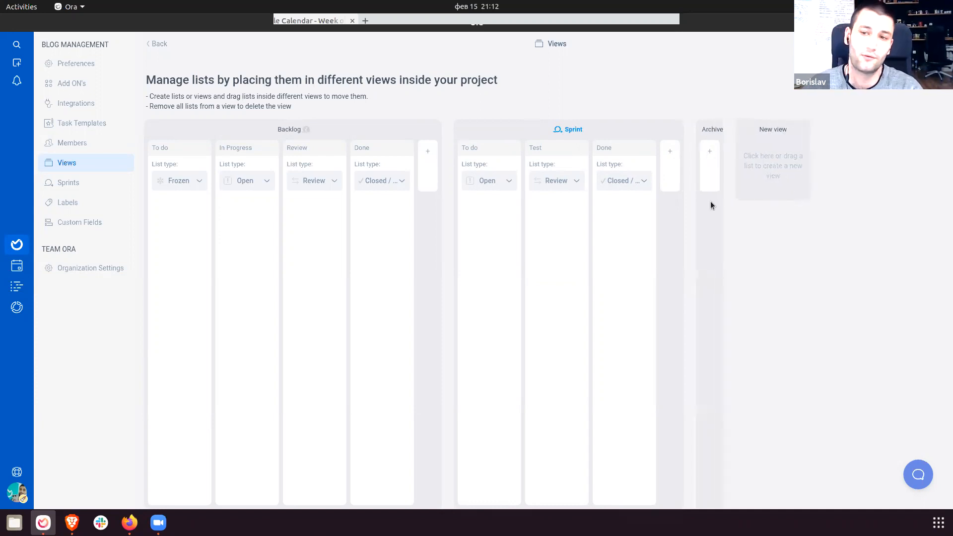
pyautogui.click(716, 159)
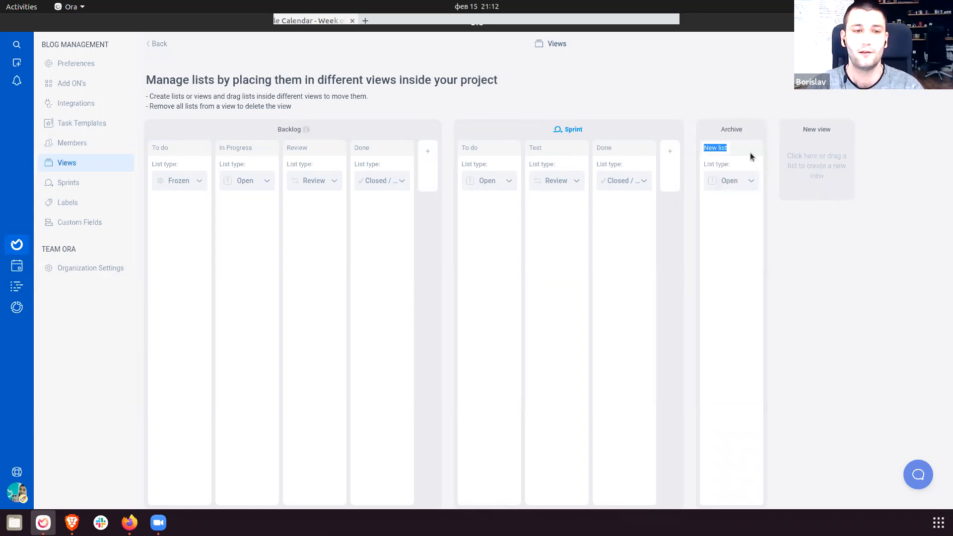
pyautogui.write('Archived')
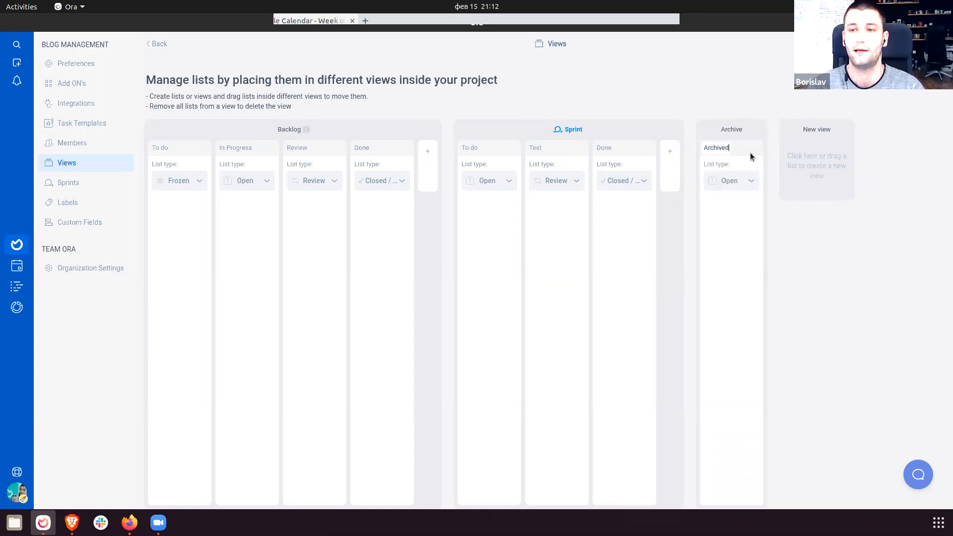
pyautogui.press('Return')
pyautogui.click(840, 130)
pyautogui.press('Return')
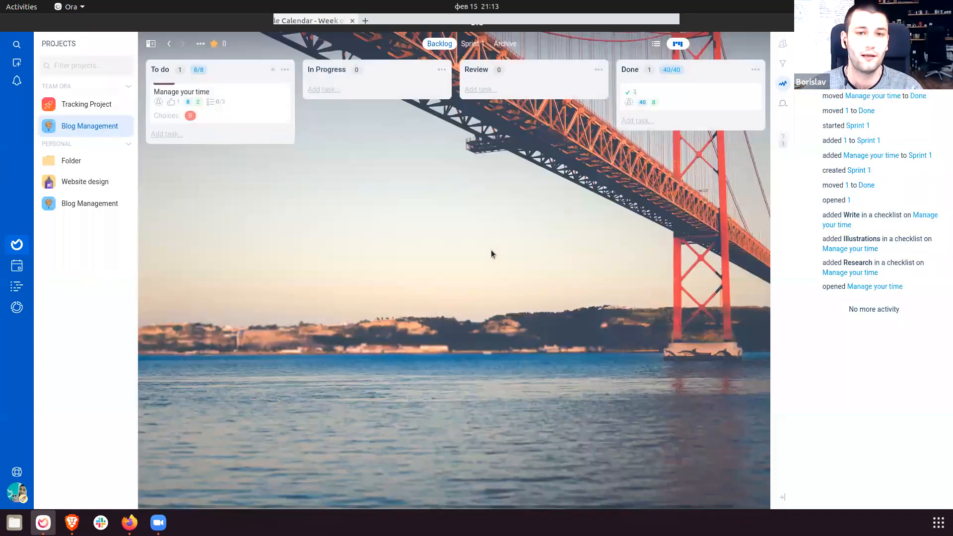
# Compare the Archive and Backlog views, then open Blog Management's Project Settings.
pyautogui.click(505, 44)
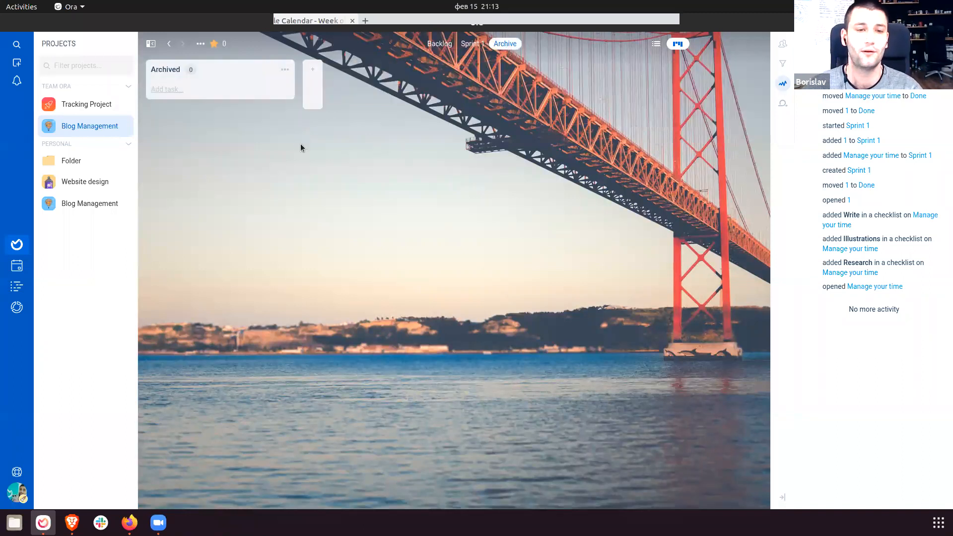
pyautogui.click(439, 43)
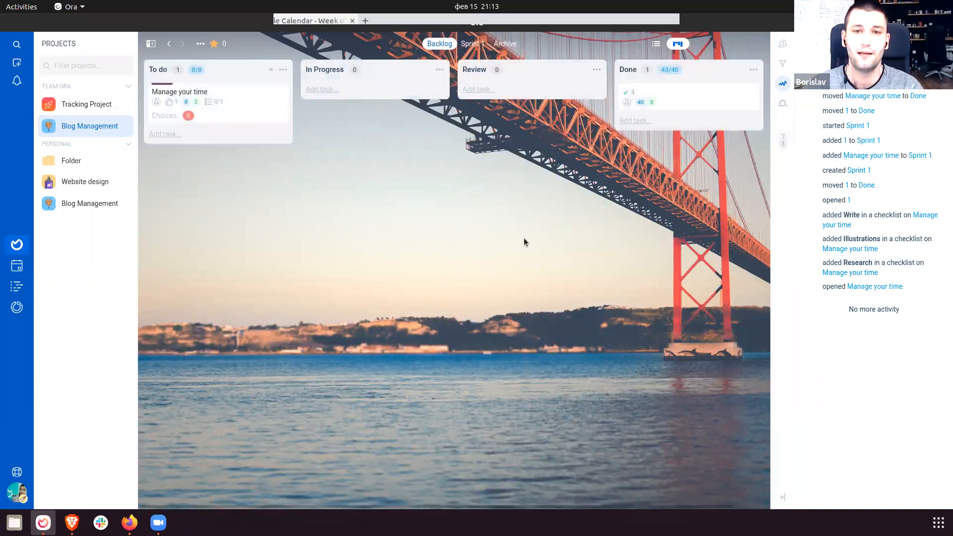
pyautogui.click(497, 44)
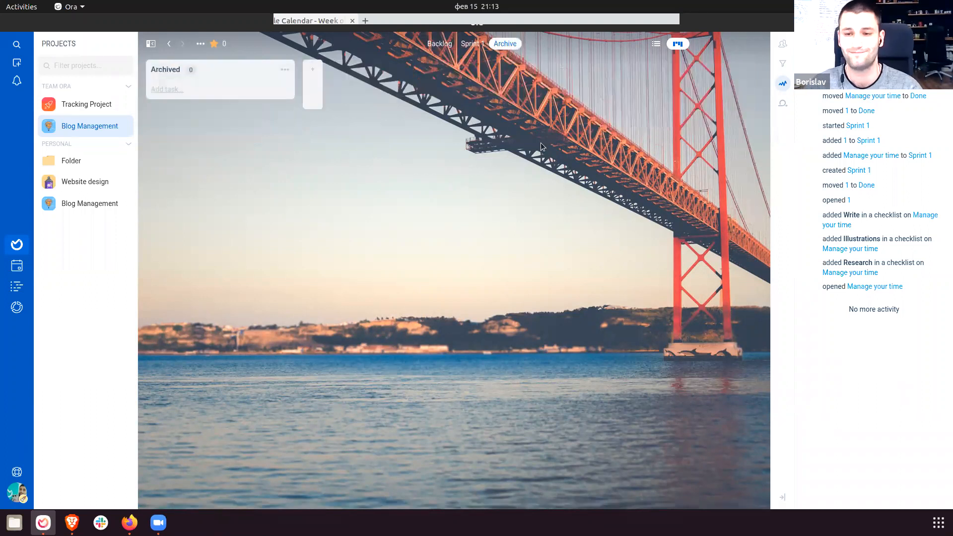
pyautogui.click(201, 43)
pyautogui.click(213, 67)
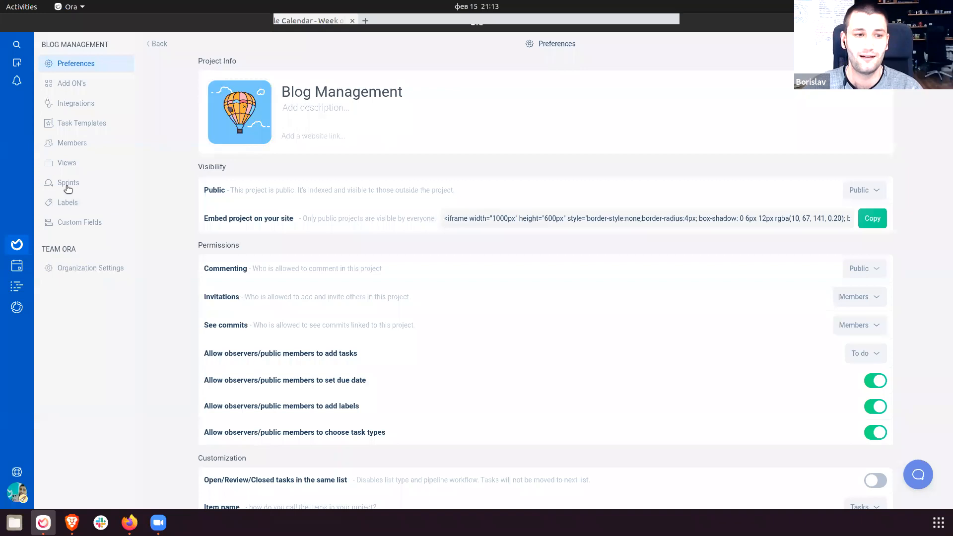
# Turn on the Checkboxes on Cards add-on in the project's Add ON's settings.
pyautogui.click(68, 162)
pyautogui.click(74, 83)
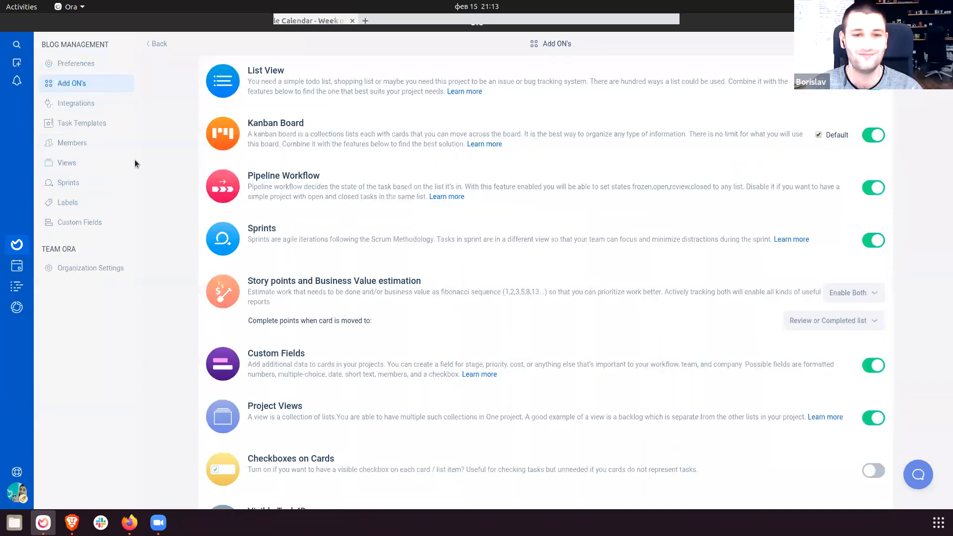
pyautogui.scroll(-3, 340, 384)
pyautogui.moveTo(248, 380); pyautogui.dragTo(558, 389)
pyautogui.click(558, 384)
# Turn on Visible Task IDs and go back to the board's Archive view.
pyautogui.scroll(-4, 527, 379)
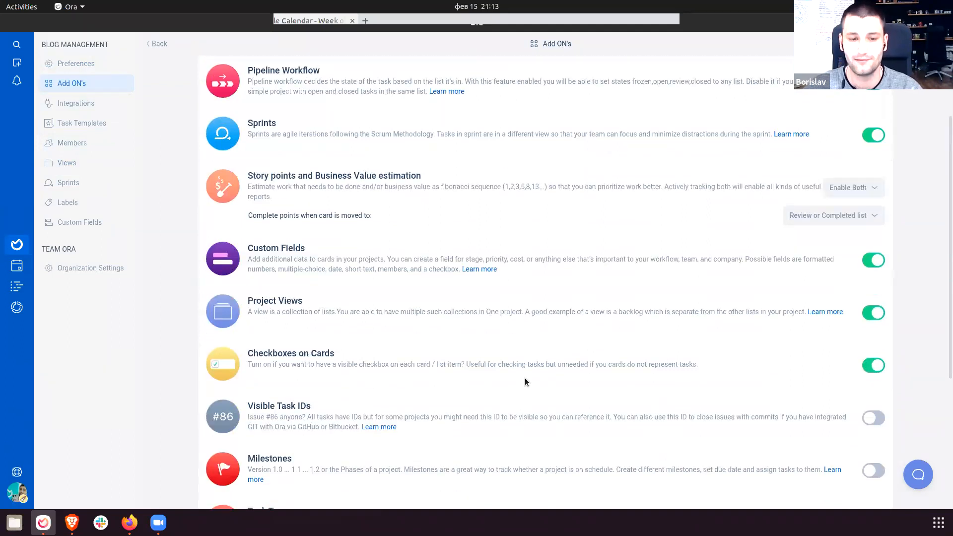
pyautogui.tripleClick(371, 275)
pyautogui.click(267, 318)
pyautogui.tripleClick(267, 321)
pyautogui.click(279, 330)
pyautogui.click(874, 342)
pyautogui.click(158, 44)
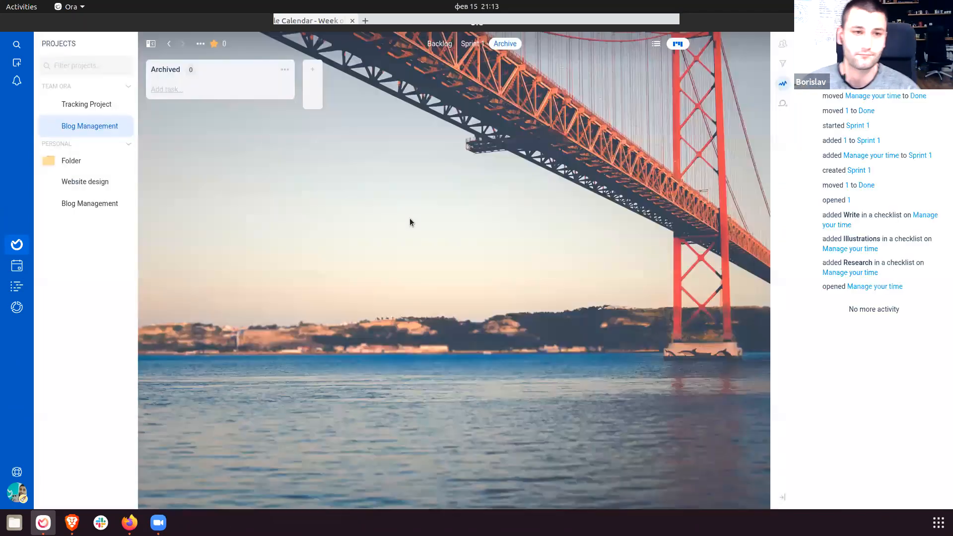
# On the Backlog board, use Manage your time's checkbox to advance it through In Progress and Review.
pyautogui.click(440, 43)
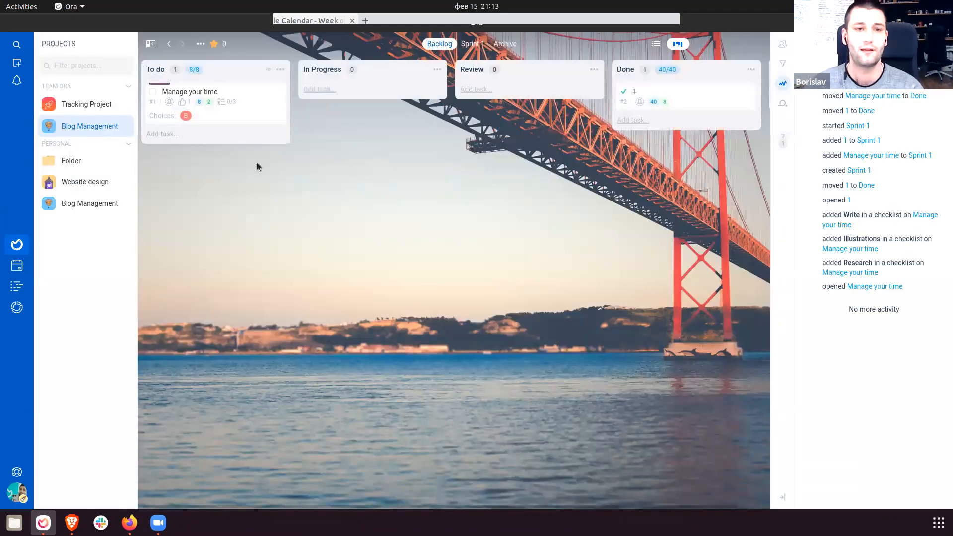
pyautogui.click(153, 95)
pyautogui.click(309, 95)
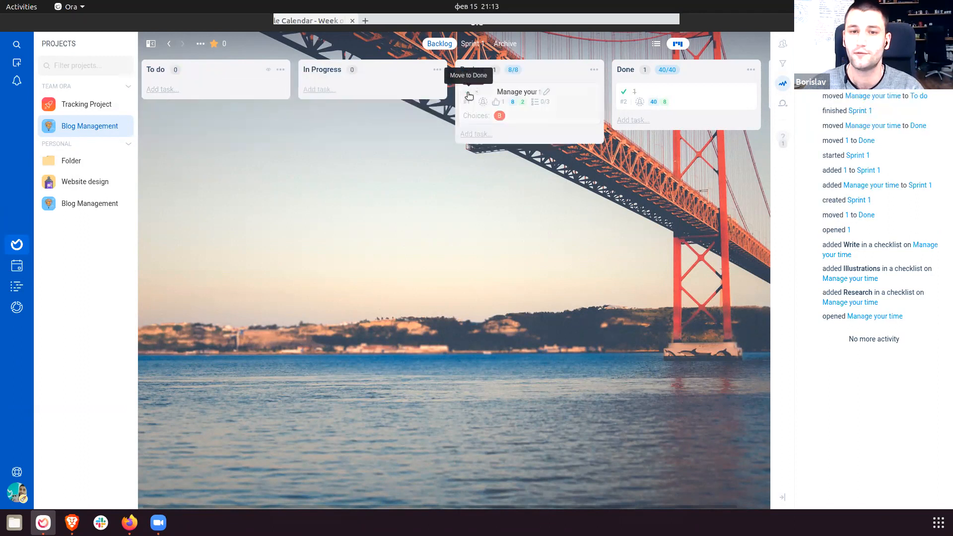
pyautogui.click(478, 96)
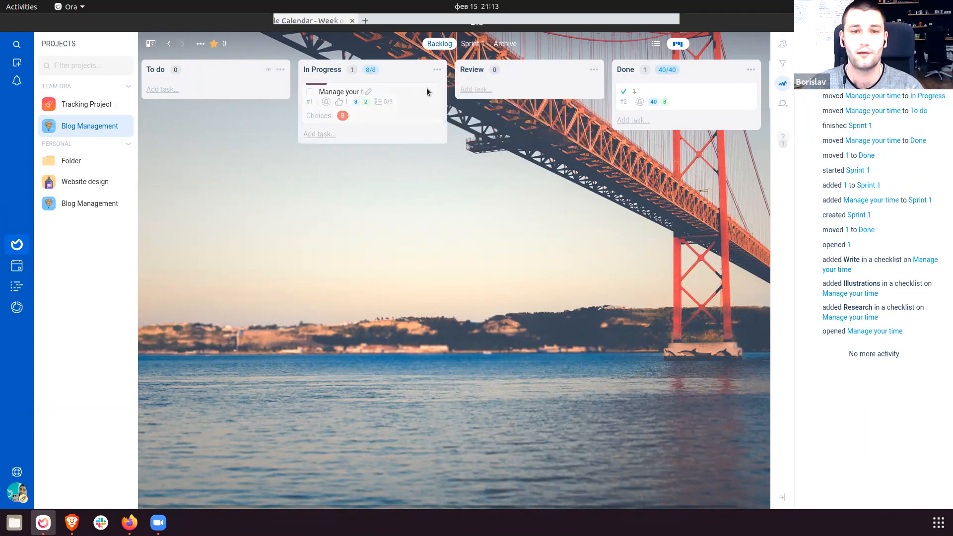
# Drag Manage your time back to To do and open it to show task ID #1.
pyautogui.click(397, 110)
pyautogui.click(222, 213)
pyautogui.click(310, 92)
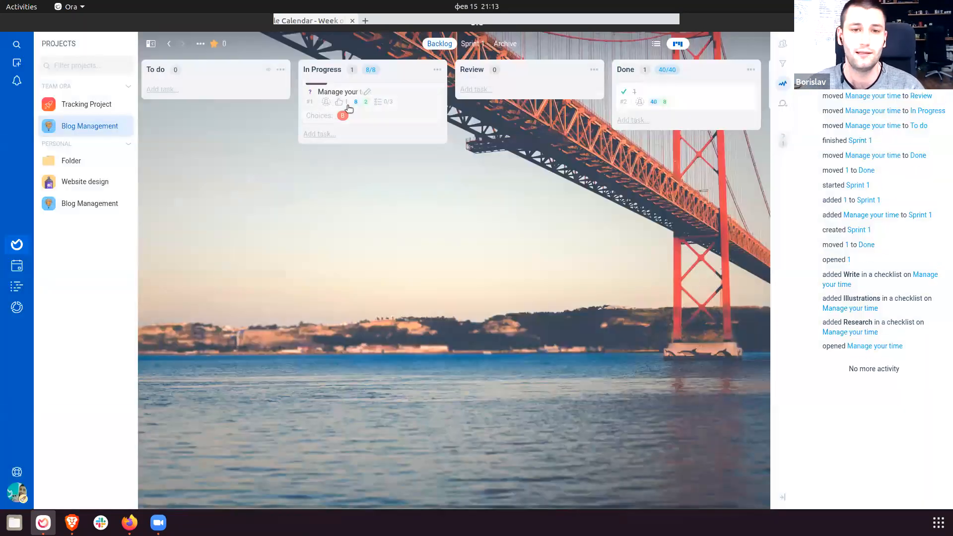
pyautogui.moveTo(576, 118); pyautogui.dragTo(267, 124)
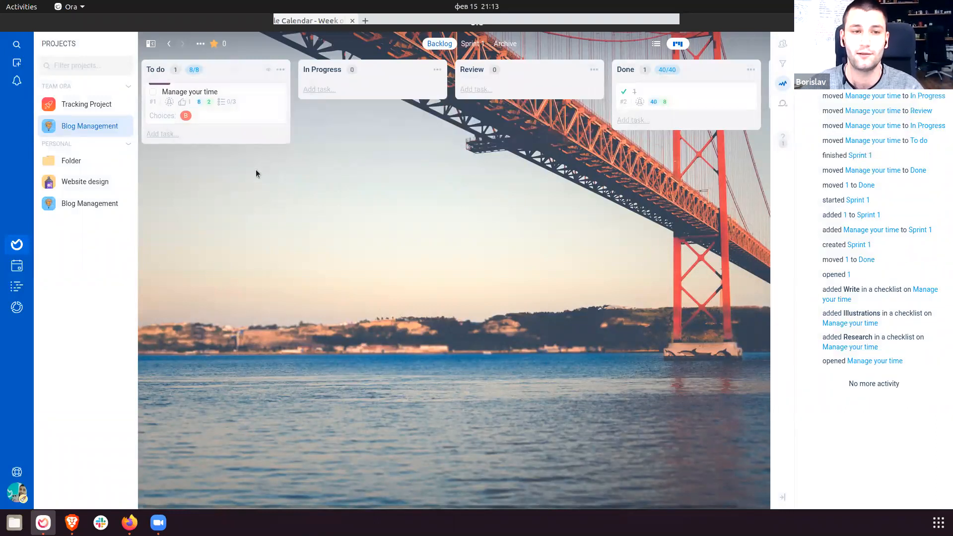
pyautogui.click(248, 118)
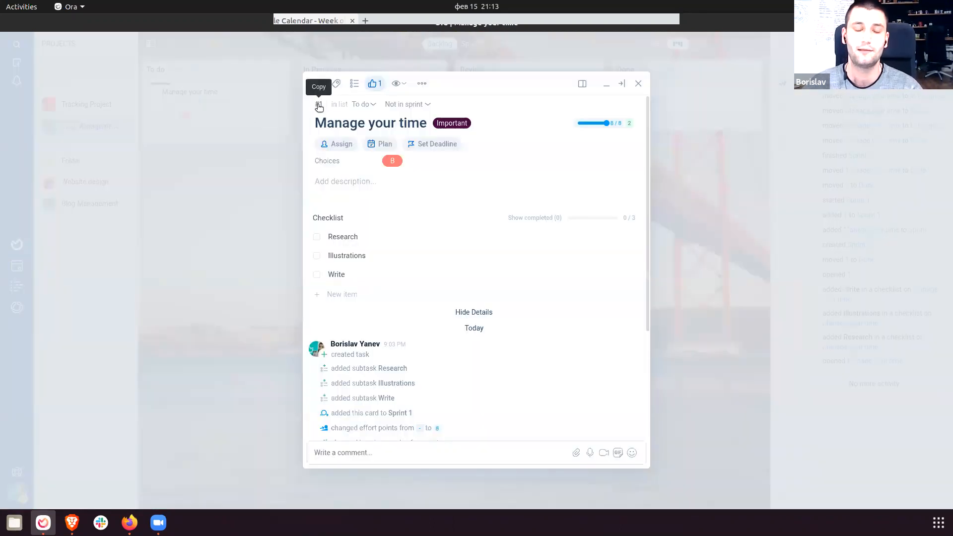
# Add a #1 mention linking to Manage your time in task #2's description.
pyautogui.click(224, 205)
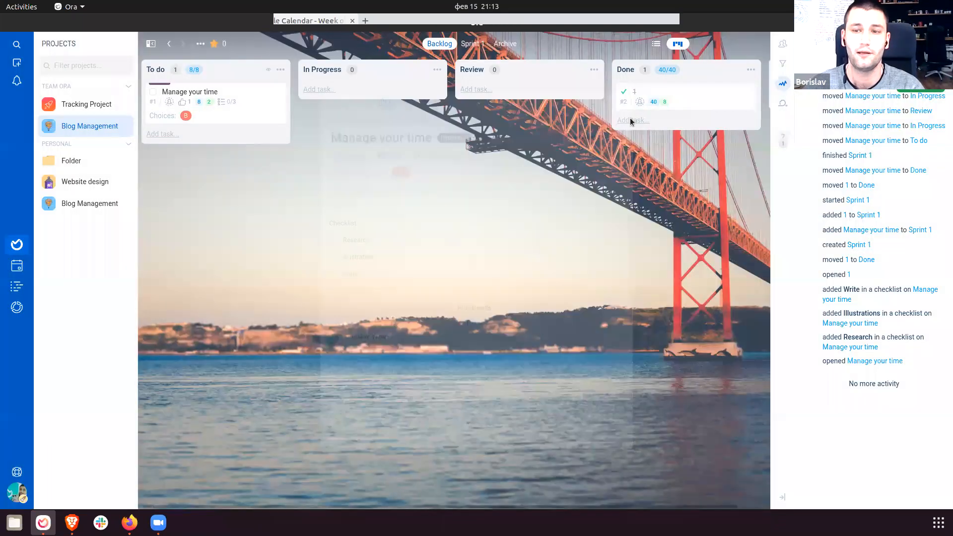
pyautogui.click(633, 107)
pyautogui.click(368, 220)
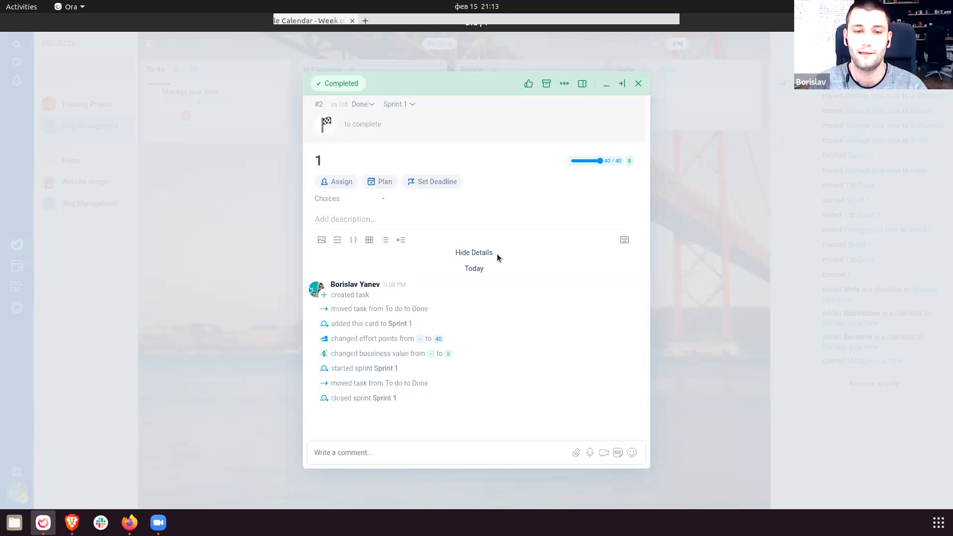
pyautogui.write('#1')
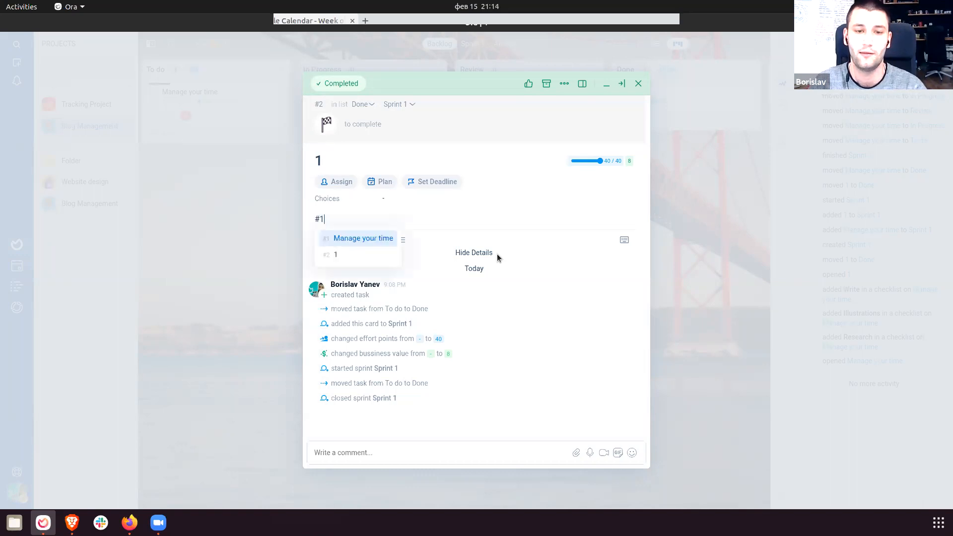
pyautogui.press('Return')
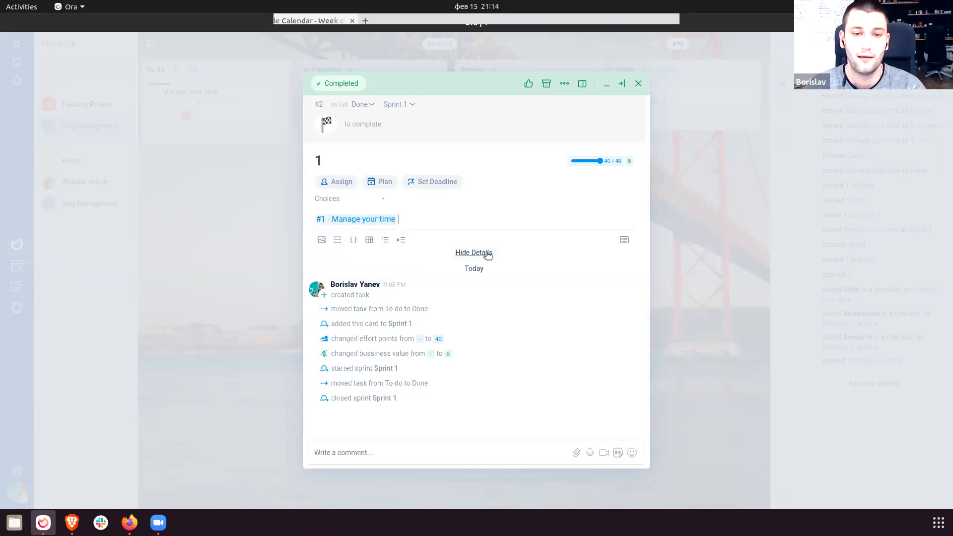
# Follow the mention to the Manage your time task, then close the task views.
pyautogui.click(354, 219)
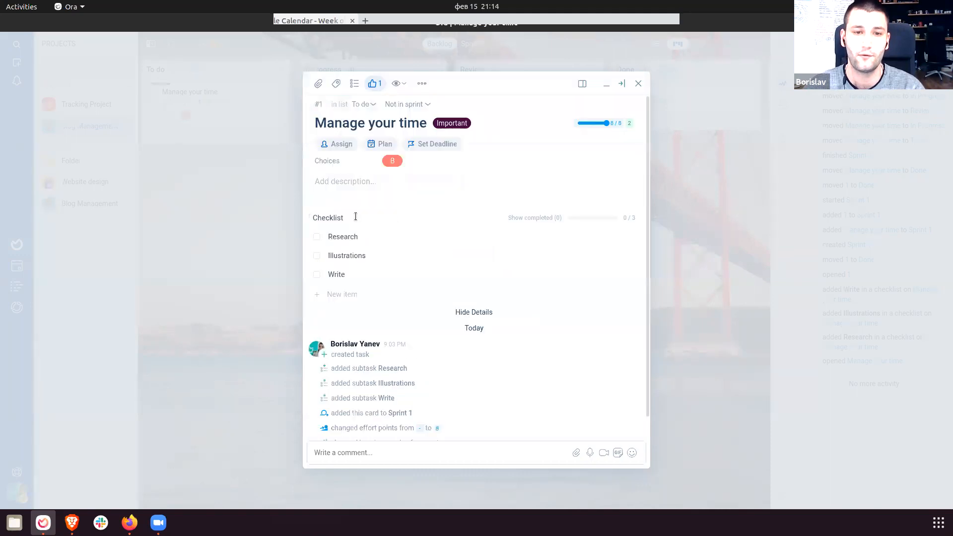
pyautogui.moveTo(324, 123); pyautogui.dragTo(462, 127)
pyautogui.click(480, 123)
pyautogui.scroll(-1, 514, 336)
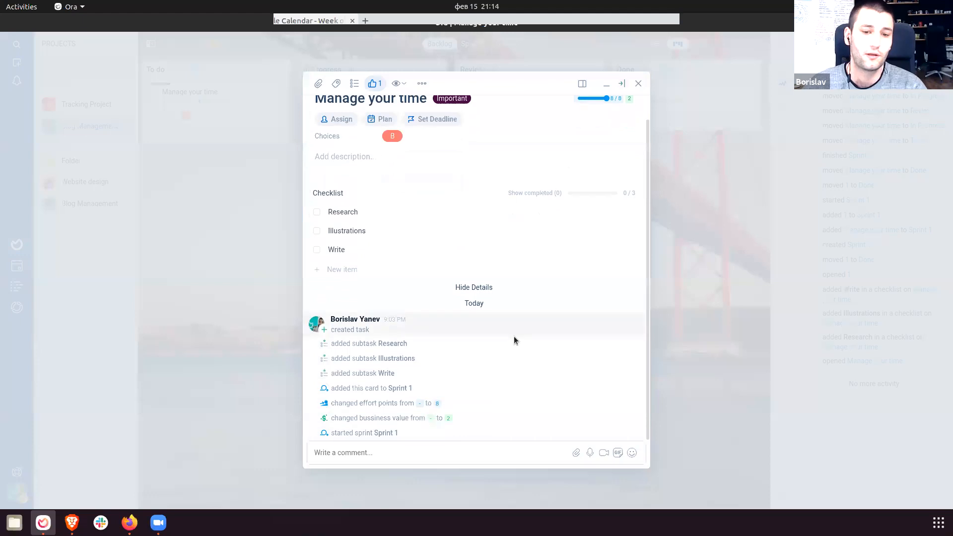
pyautogui.scroll(1, 520, 338)
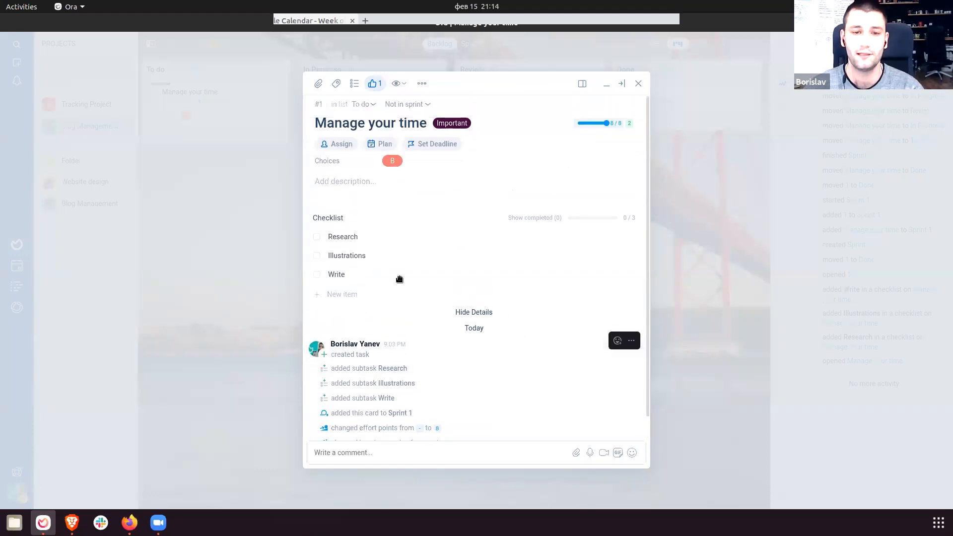
pyautogui.click(258, 249)
# Enable Task Relationships under Project Settings > Add ON's, then return to the Backlog board.
pyautogui.click(201, 43)
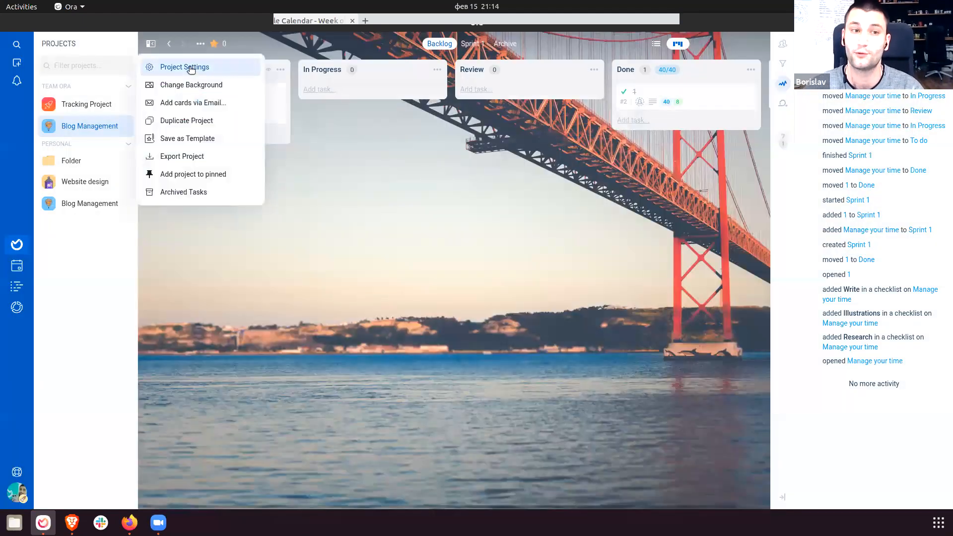
pyautogui.click(190, 66)
pyautogui.click(98, 88)
pyautogui.scroll(-10, 457, 308)
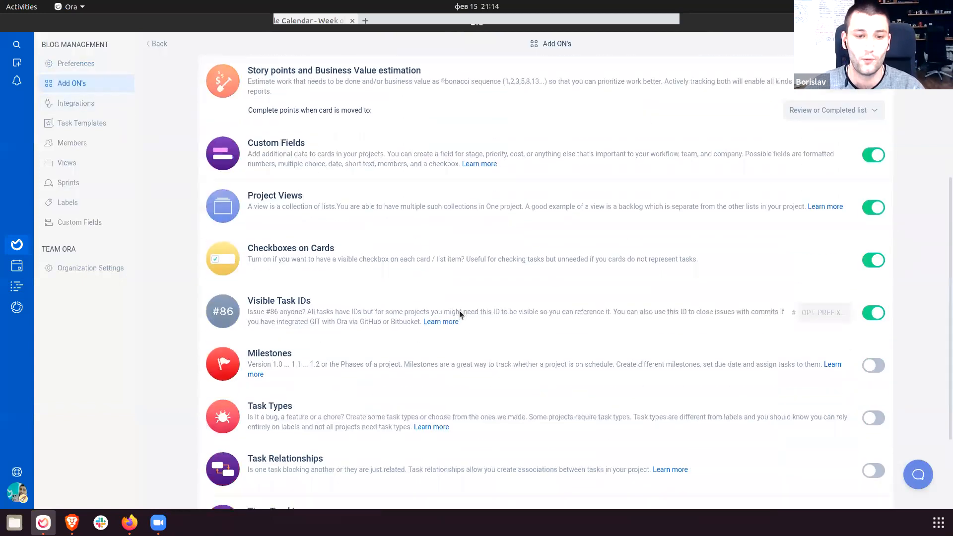
pyautogui.moveTo(252, 428); pyautogui.dragTo(696, 447)
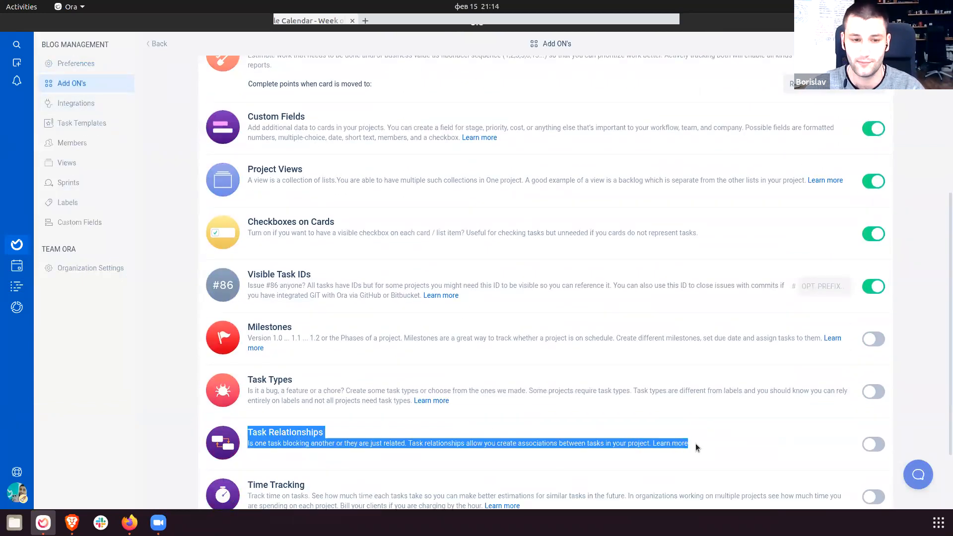
pyautogui.click(793, 454)
pyautogui.click(873, 444)
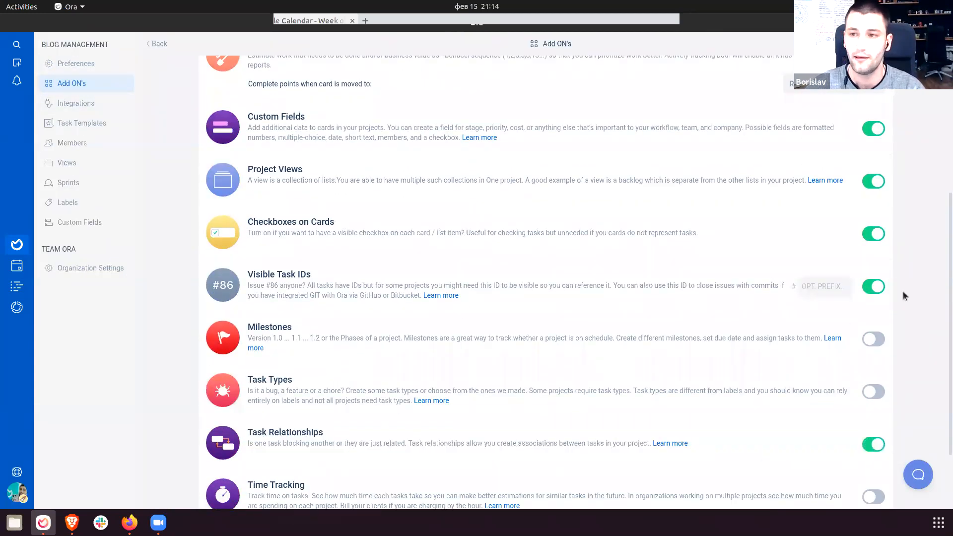
pyautogui.click(937, 44)
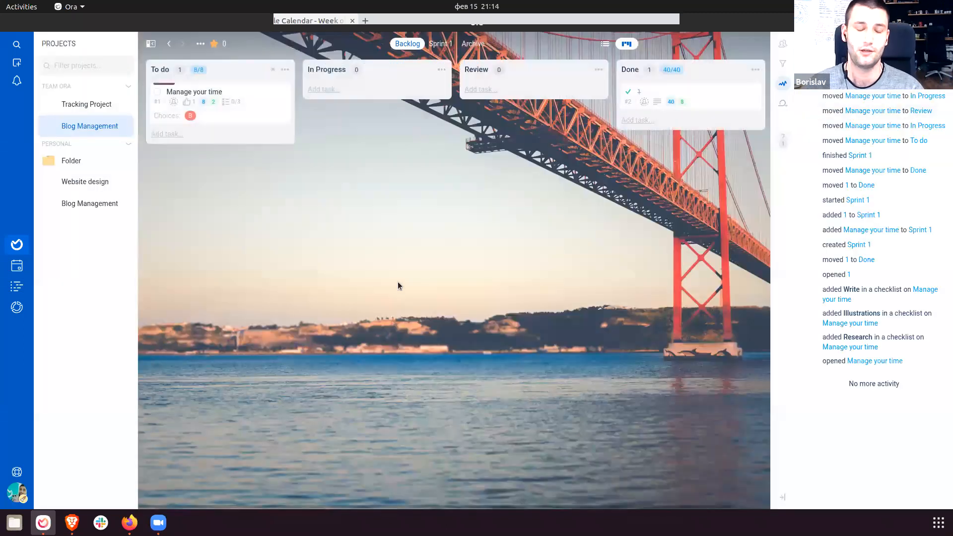
# Open the Manage your time task and try the T R relationship shortcut.
pyautogui.click(244, 109)
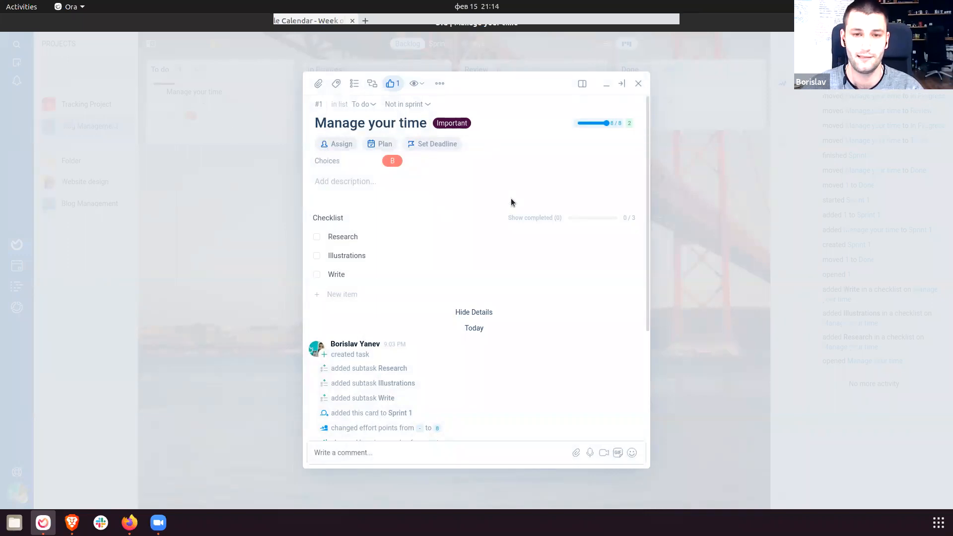
pyautogui.press('t')
pyautogui.press('r')
pyautogui.press('Escape')
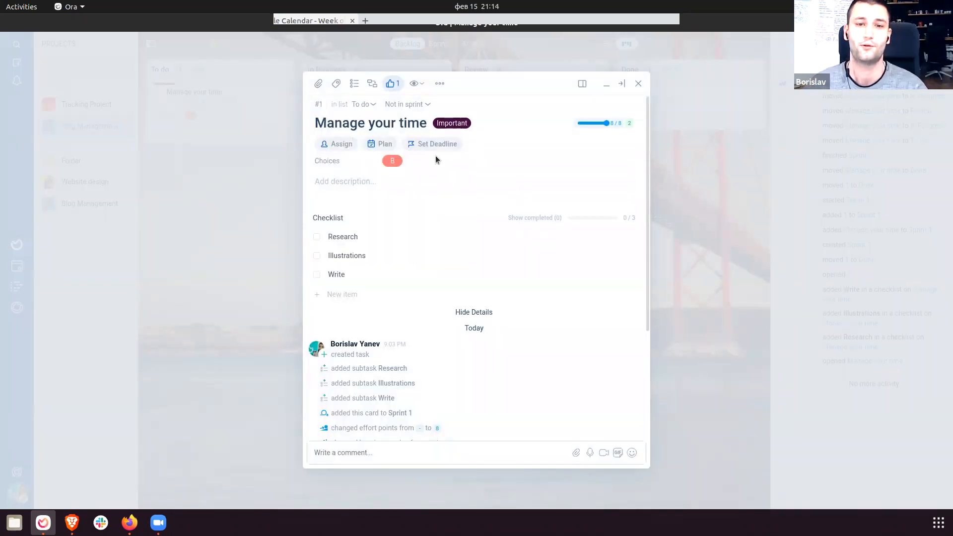
# Preview each relationship type in the linker, return to blocked by, and close without linking.
pyautogui.click(368, 88)
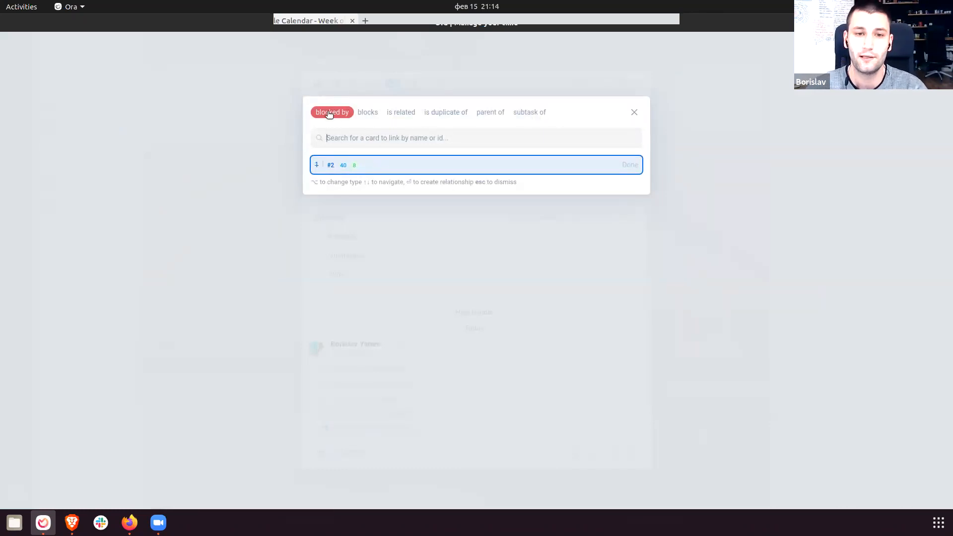
pyautogui.click(367, 115)
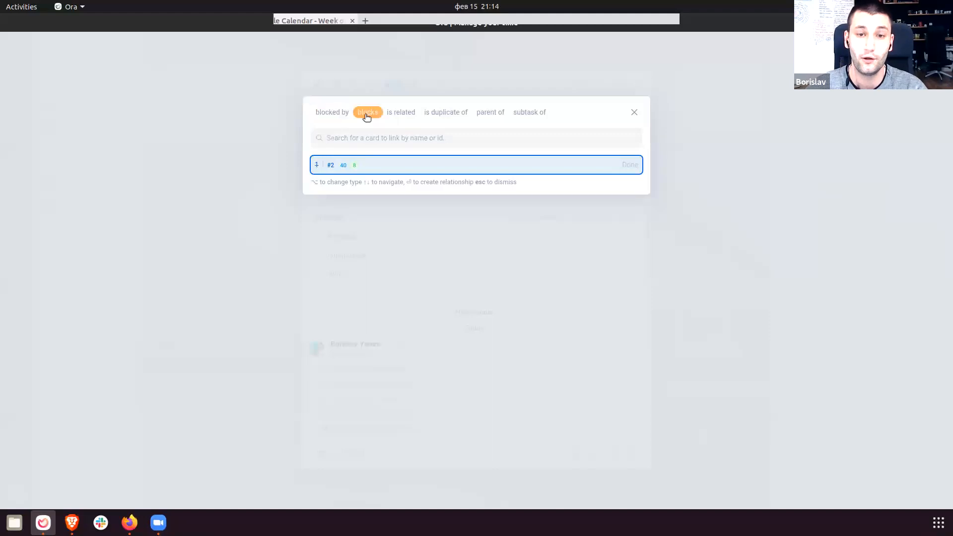
pyautogui.click(409, 115)
pyautogui.click(452, 118)
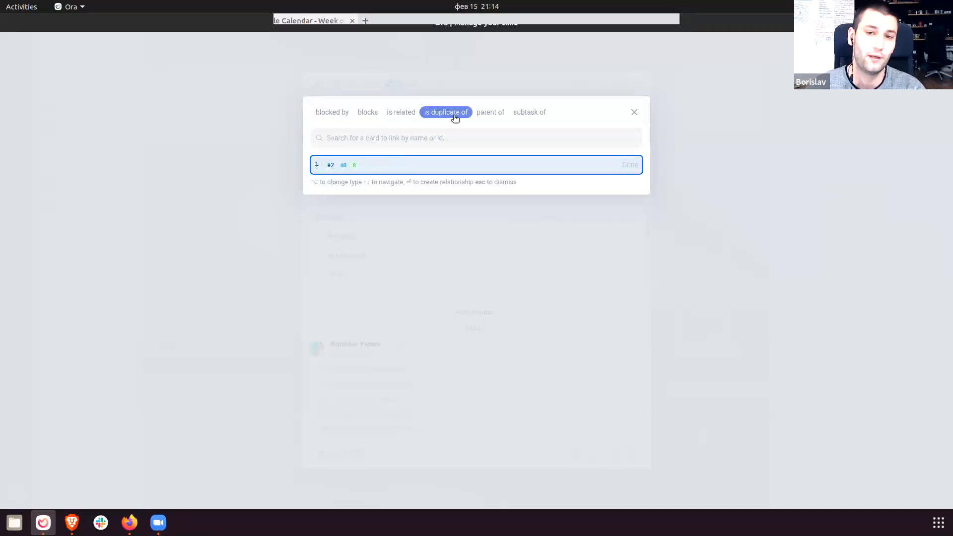
pyautogui.click(501, 116)
pyautogui.click(532, 118)
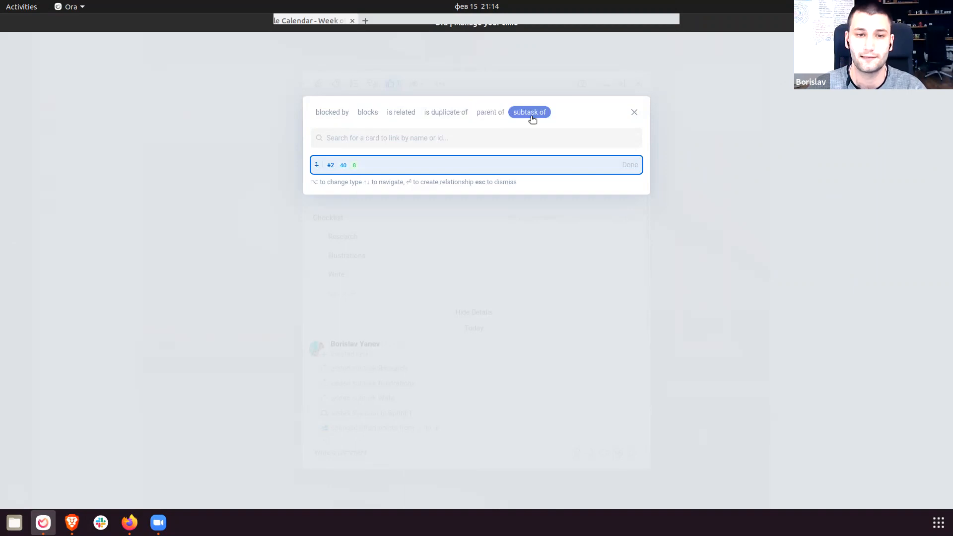
pyautogui.click(340, 115)
pyautogui.click(719, 273)
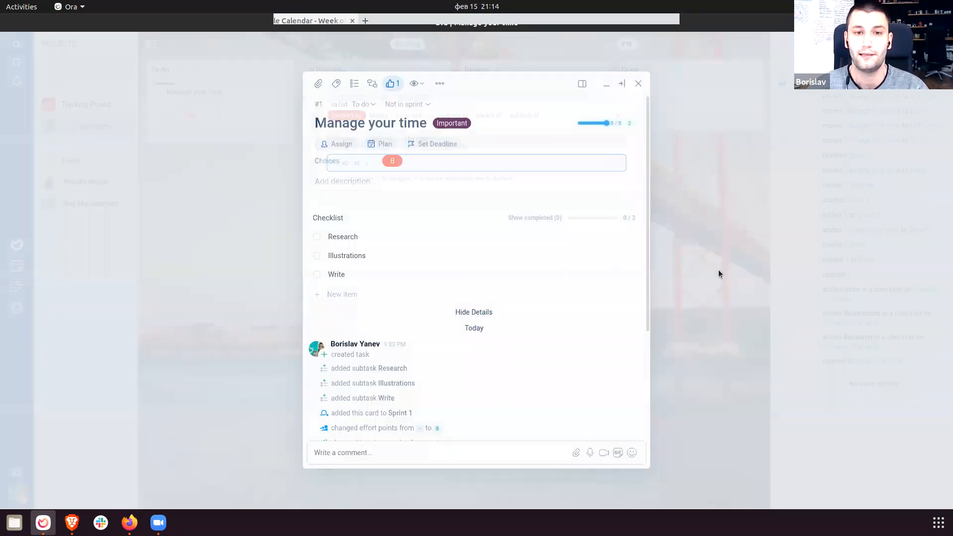
pyautogui.click(195, 156)
# Add a new task named Design to the To do list.
pyautogui.click(198, 140)
pyautogui.write('Design')
pyautogui.press('Return')
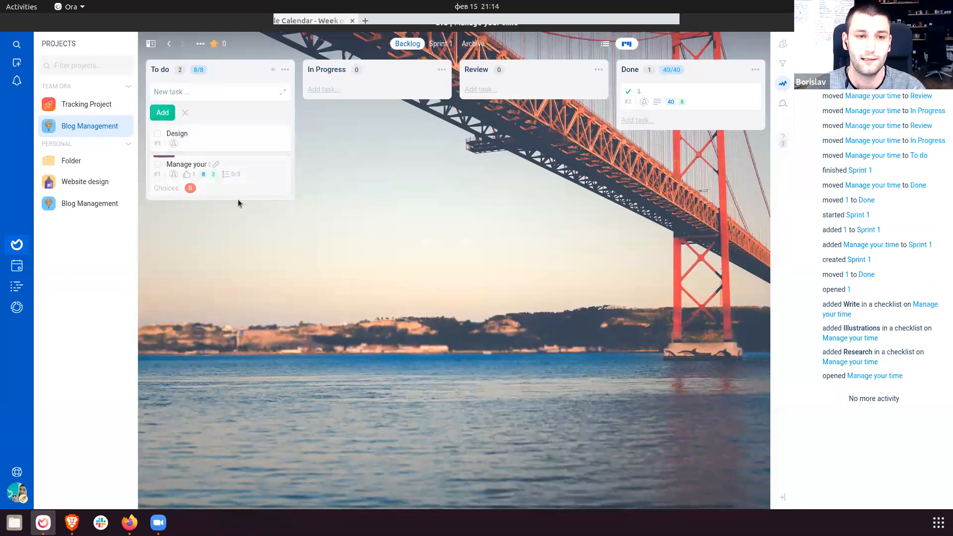
# Mark Manage your time as blocked by the Design task, then close it.
pyautogui.click(237, 198)
pyautogui.click(354, 83)
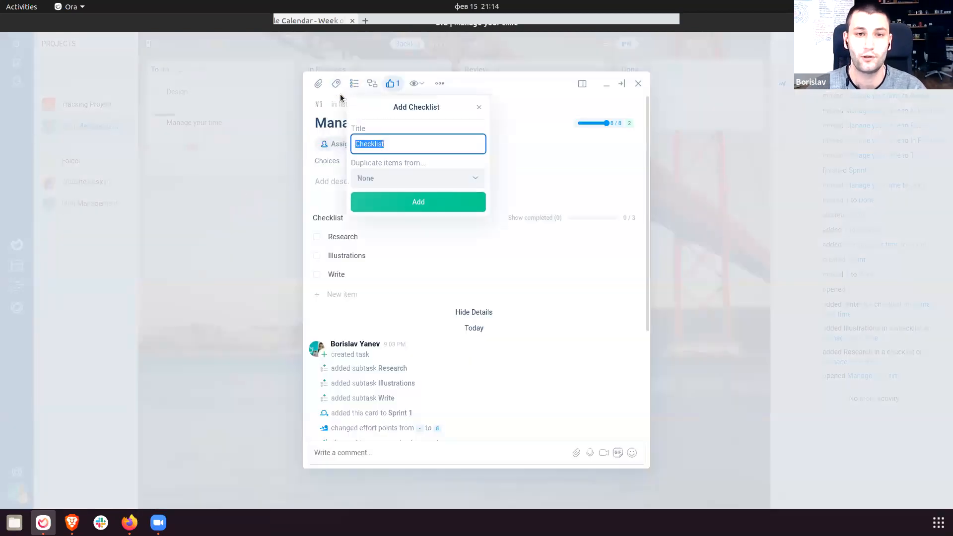
pyautogui.press('Escape')
pyautogui.click(373, 83)
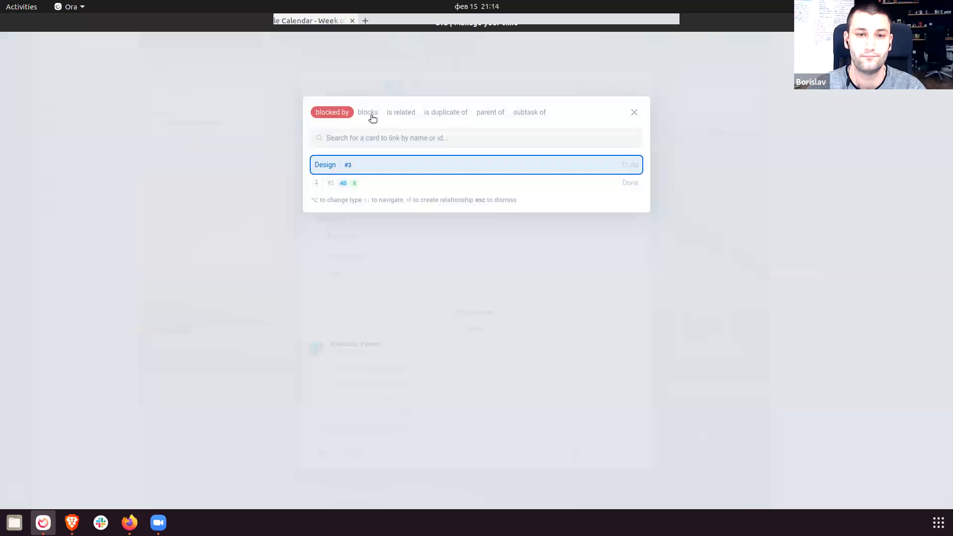
pyautogui.click(383, 164)
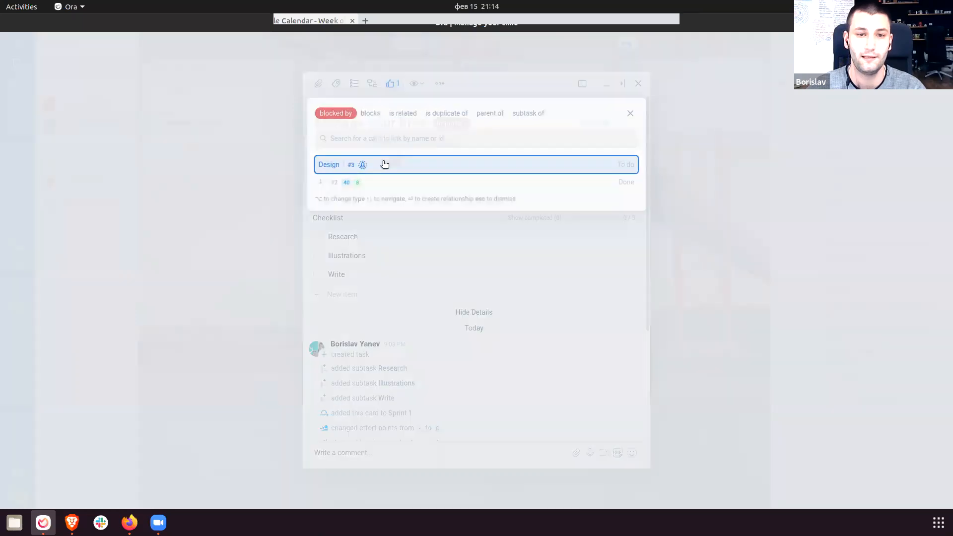
pyautogui.moveTo(319, 220); pyautogui.dragTo(422, 251)
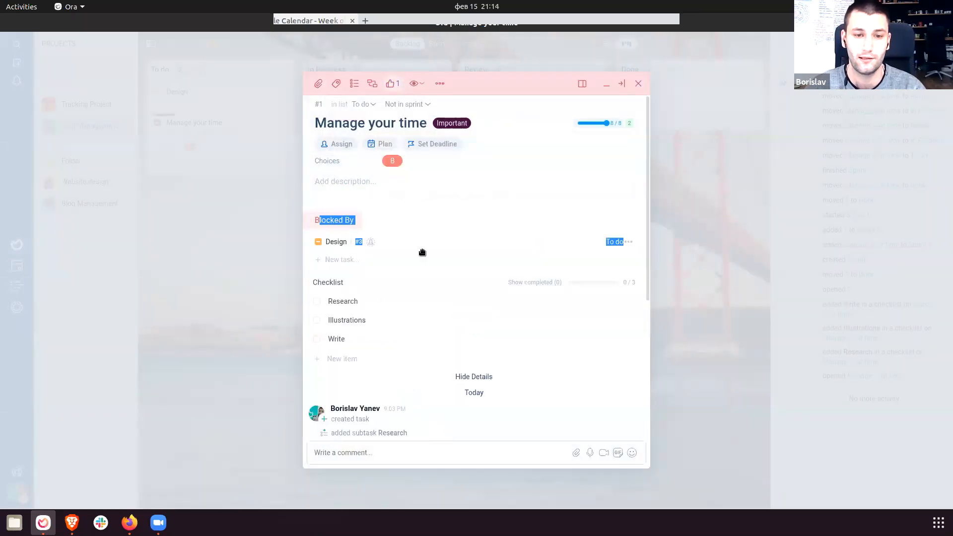
pyautogui.click(632, 364)
pyautogui.click(715, 338)
pyautogui.click(705, 334)
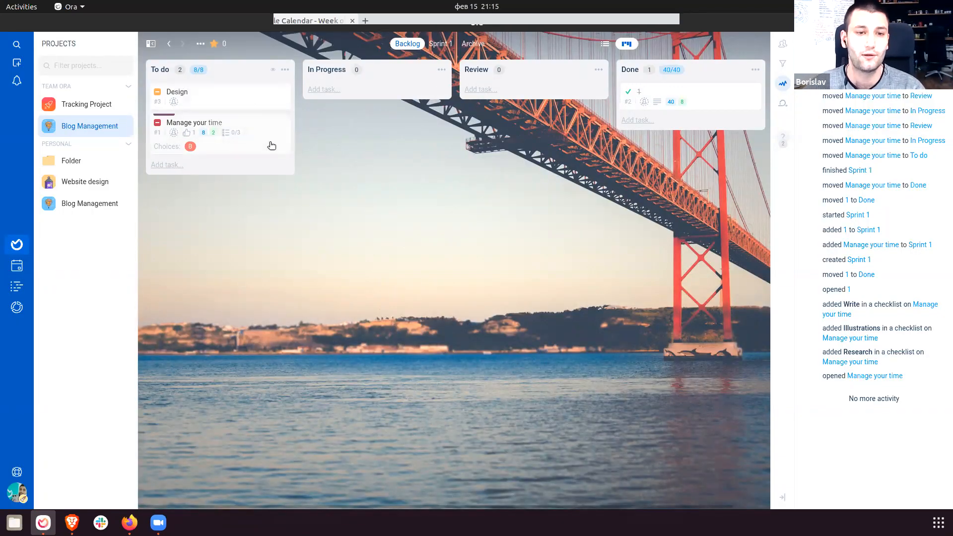
# Open the project's Add ON's settings and scroll through the add-on list.
pyautogui.click(127, 126)
pyautogui.click(74, 83)
pyautogui.scroll(-5, 505, 276)
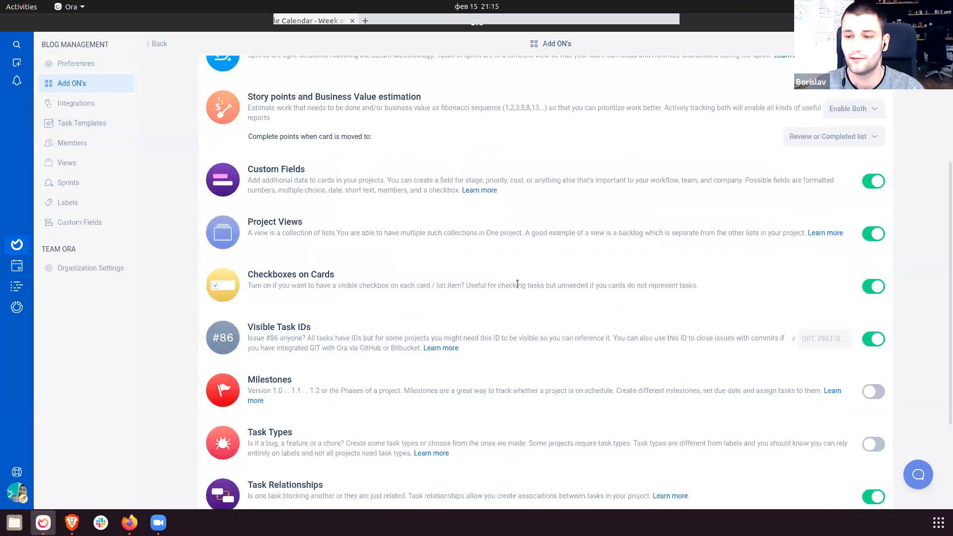
pyautogui.scroll(-3, 295, 386)
pyautogui.moveTo(255, 301); pyautogui.dragTo(500, 355)
pyautogui.click(502, 355)
# Turn on the Time Tracking add-on and return to the Blog Management board.
pyautogui.scroll(-3, 627, 432)
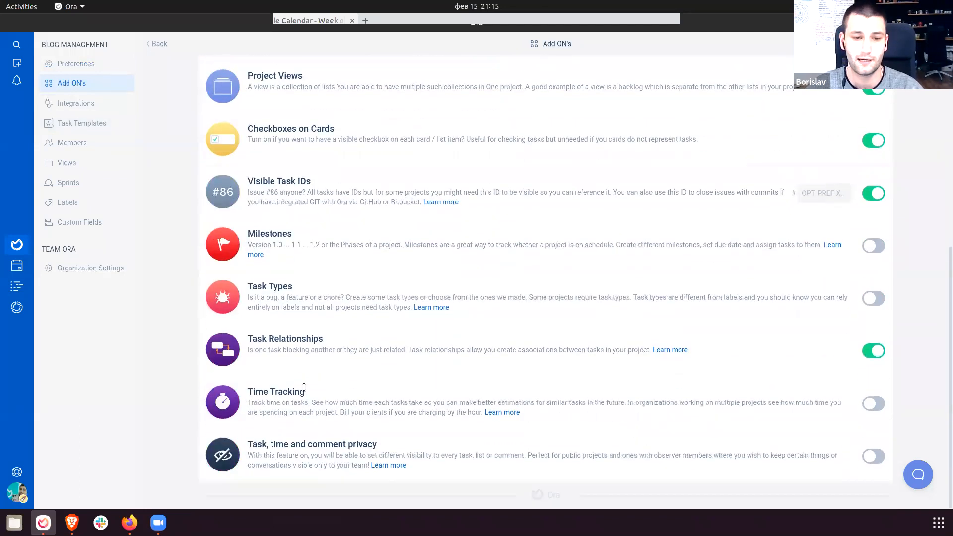
pyautogui.moveTo(256, 393); pyautogui.dragTo(580, 404)
pyautogui.click(639, 405)
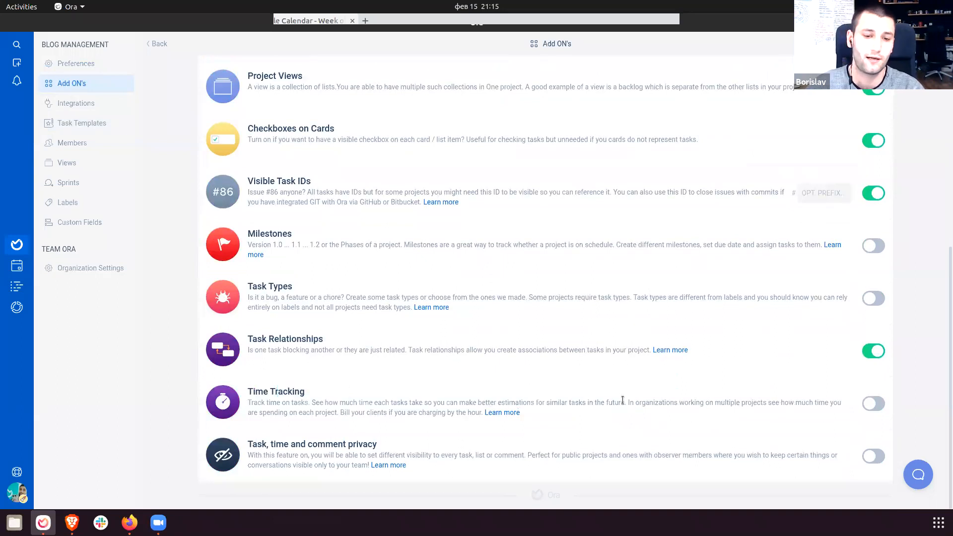
pyautogui.moveTo(380, 381); pyautogui.dragTo(565, 423)
pyautogui.click(565, 424)
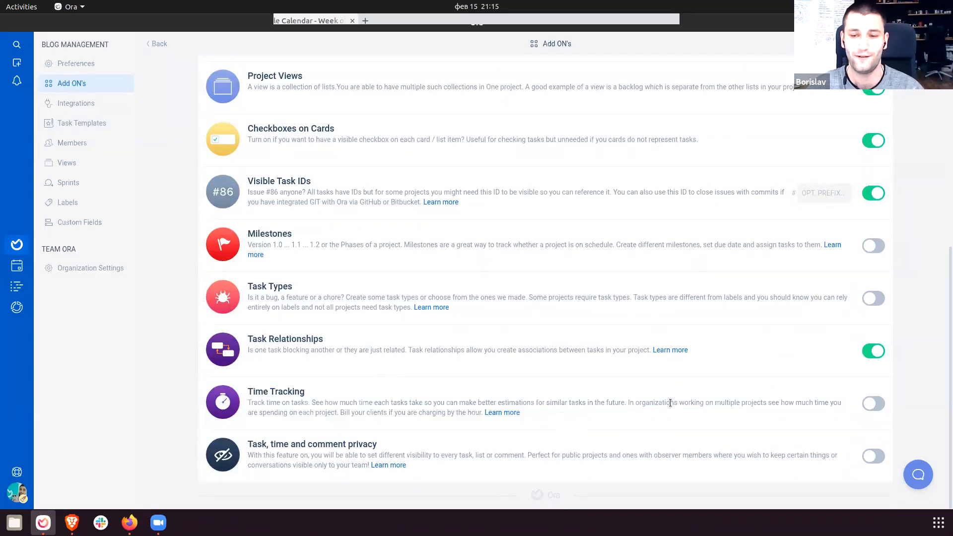
pyautogui.click(866, 405)
pyautogui.moveTo(313, 387); pyautogui.dragTo(606, 404)
pyautogui.click(612, 417)
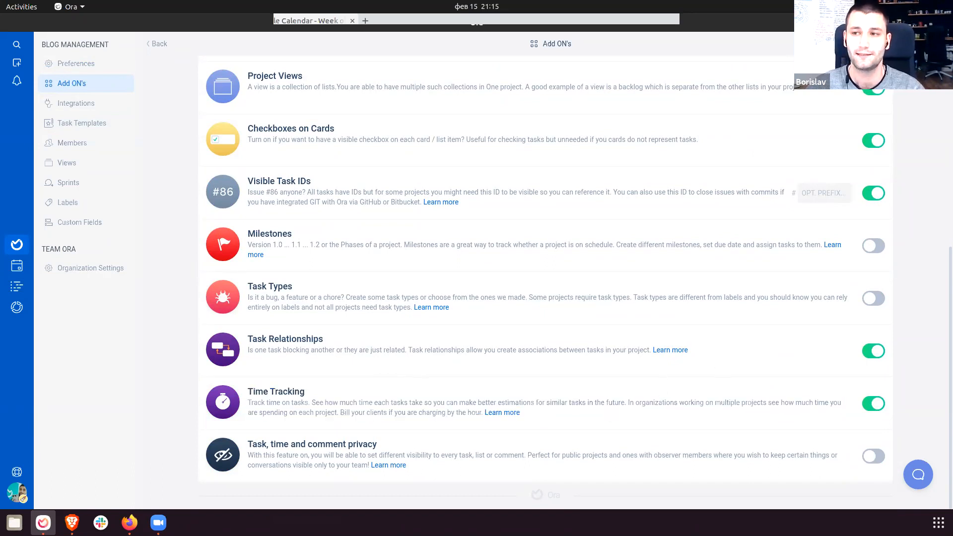
pyautogui.click(158, 43)
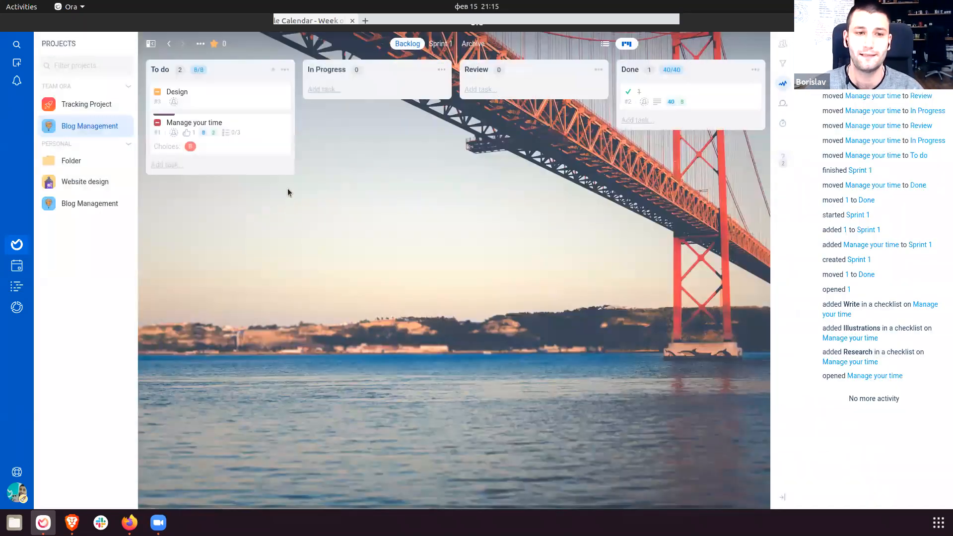
# Start a timer on the Design task, then stop it from the task's details.
pyautogui.moveTo(257, 107)
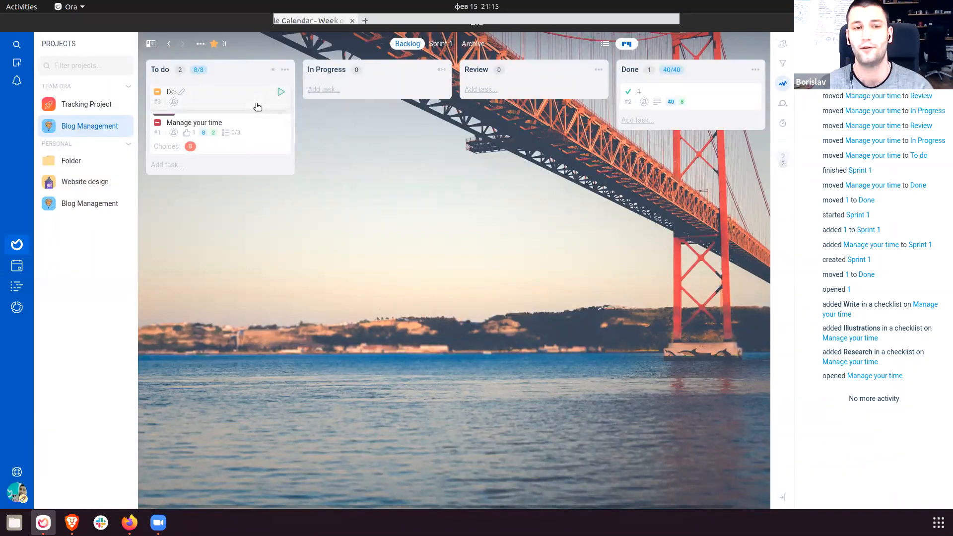
pyautogui.click(257, 105)
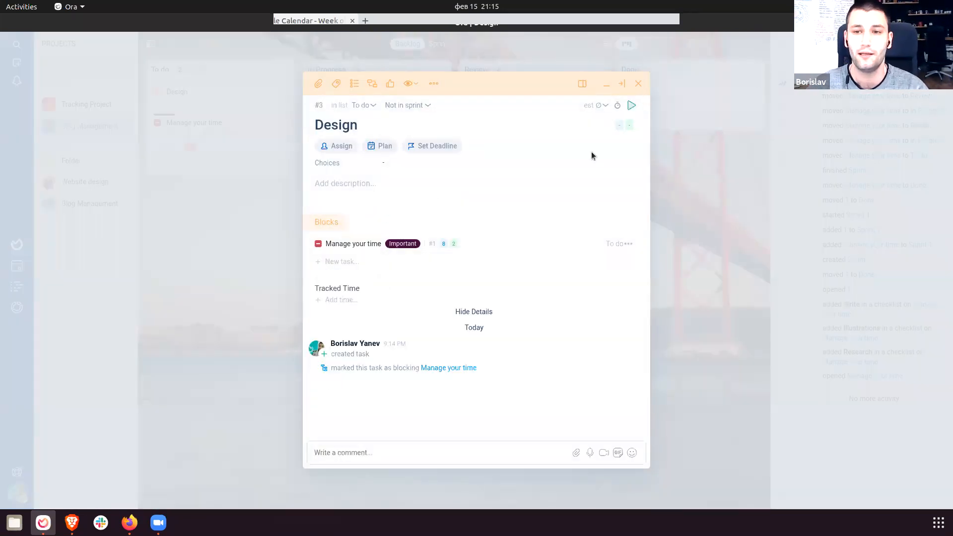
pyautogui.click(226, 151)
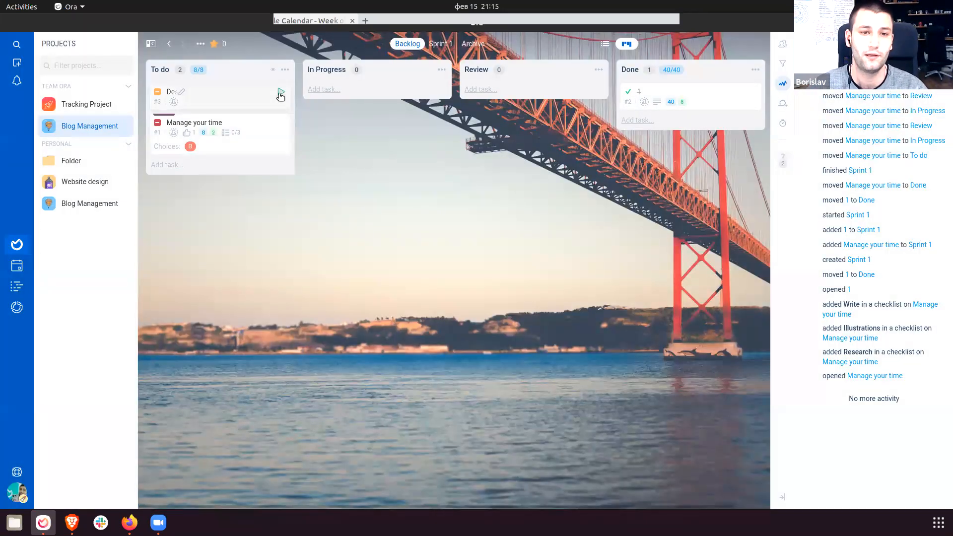
pyautogui.click(281, 93)
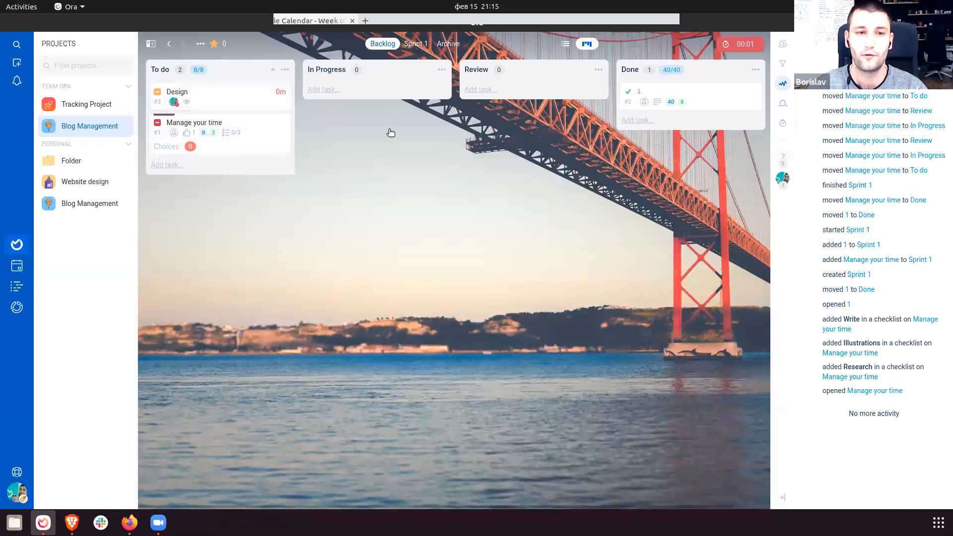
pyautogui.click(243, 102)
pyautogui.click(631, 106)
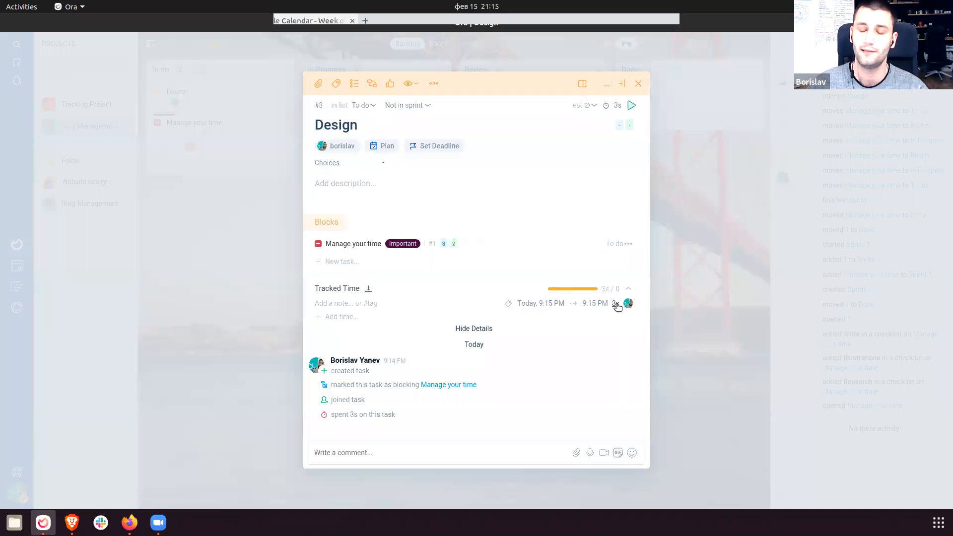
# Change the tracked time entry to 2h (9:15 PM to 11:15 PM), save, and refresh the board.
pyautogui.click(598, 304)
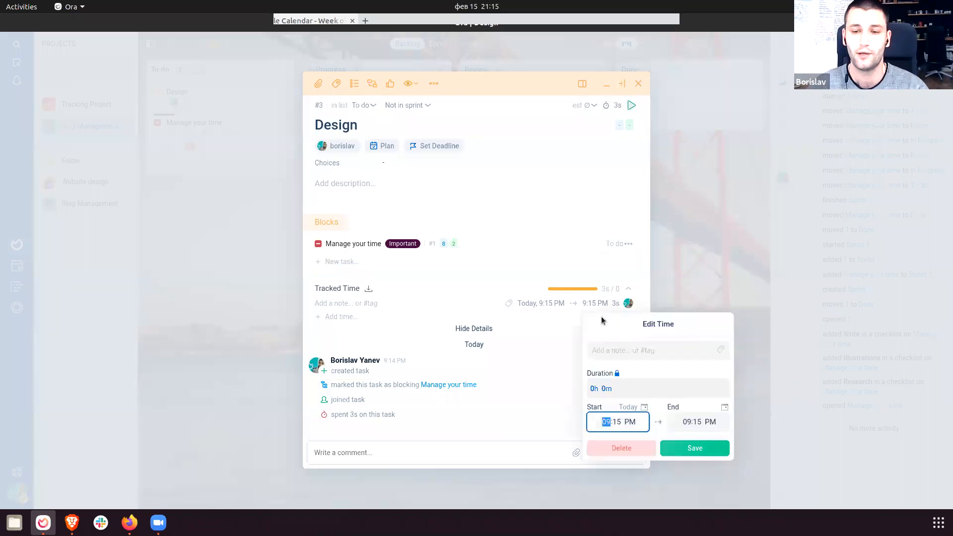
pyautogui.moveTo(587, 389); pyautogui.dragTo(627, 389)
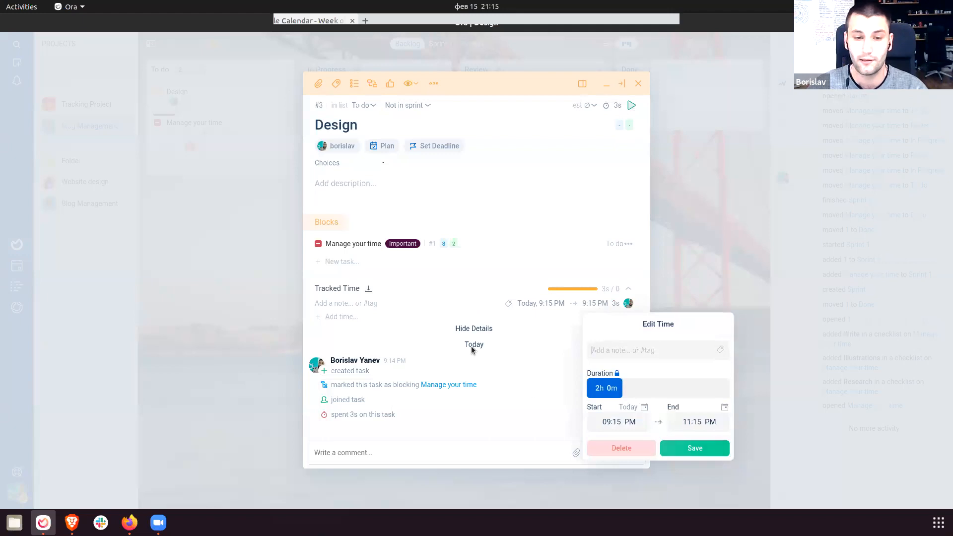
pyautogui.click(693, 449)
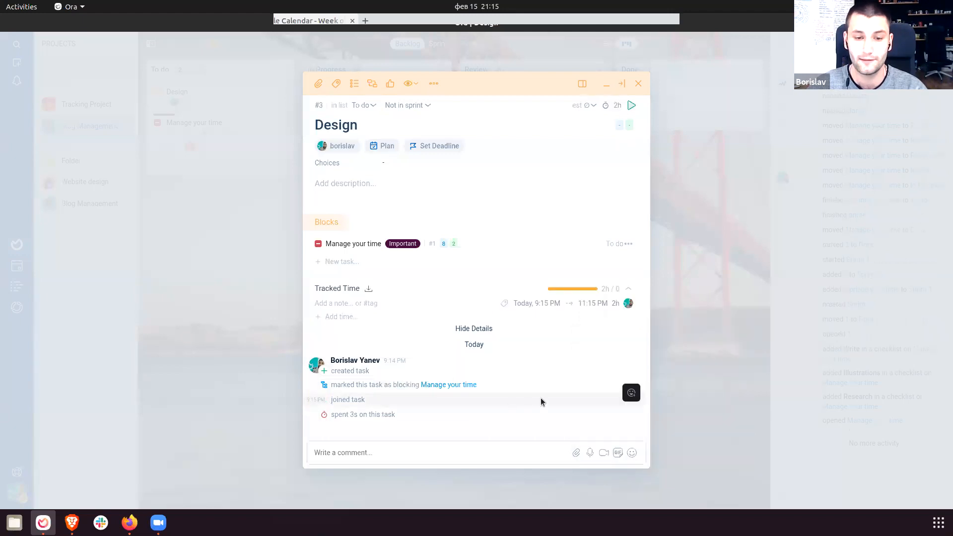
pyautogui.click(713, 317)
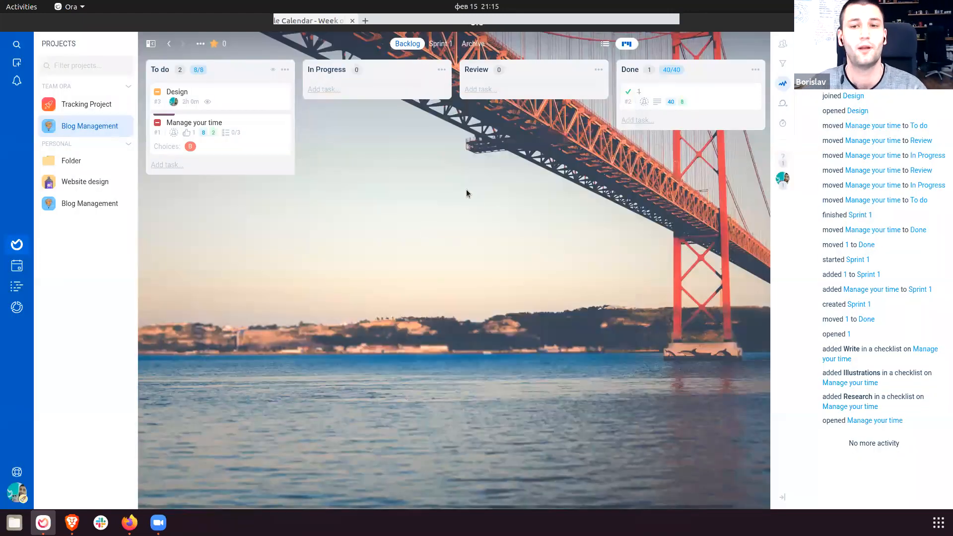
pyautogui.hotkey('ctrl', 'r')
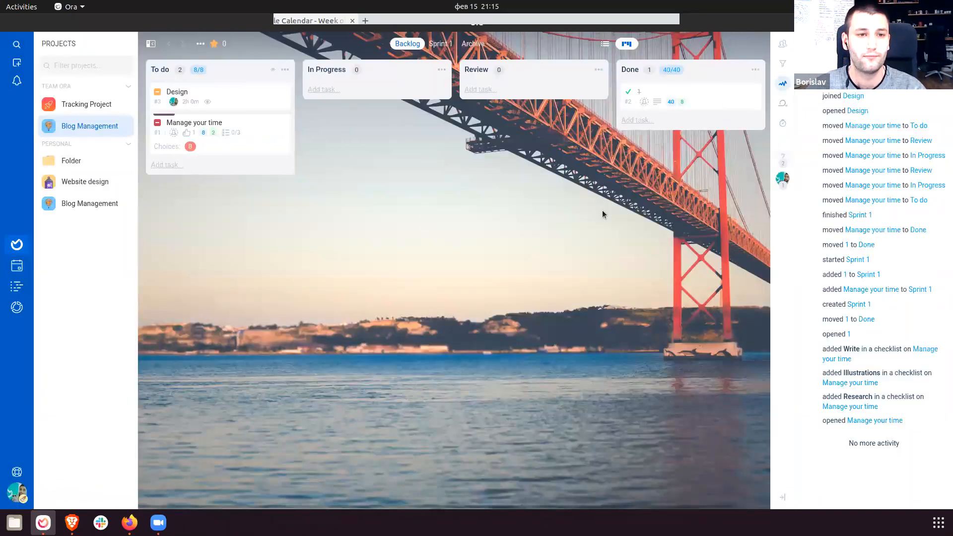
# Open Project Settings > Add ON's and read the Milestones, Task Types and Task Relationships descriptions.
pyautogui.click(200, 44)
pyautogui.click(185, 67)
pyautogui.click(71, 83)
pyautogui.scroll(-5, 525, 326)
pyautogui.scroll(-3, 514, 337)
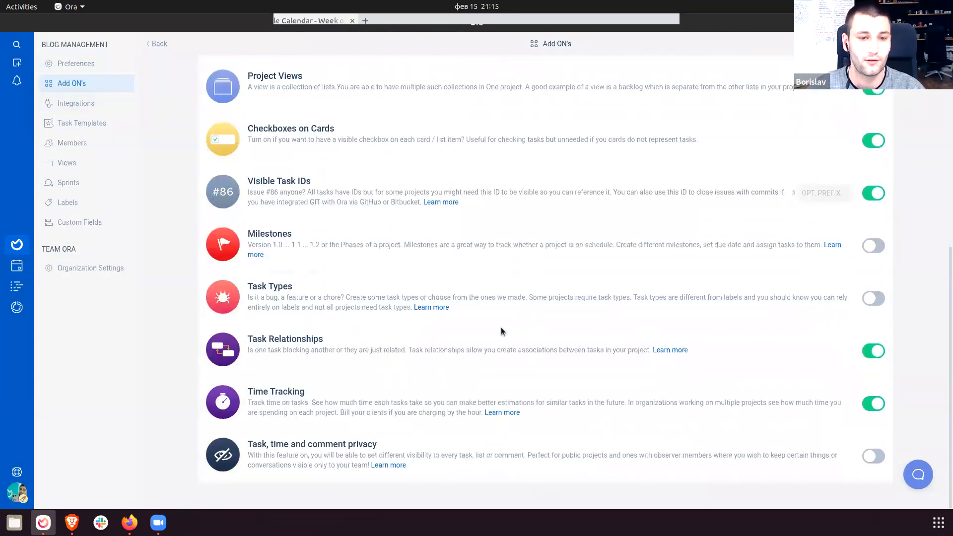
pyautogui.moveTo(249, 229); pyautogui.dragTo(355, 263)
pyautogui.click(361, 265)
pyautogui.tripleClick(349, 262)
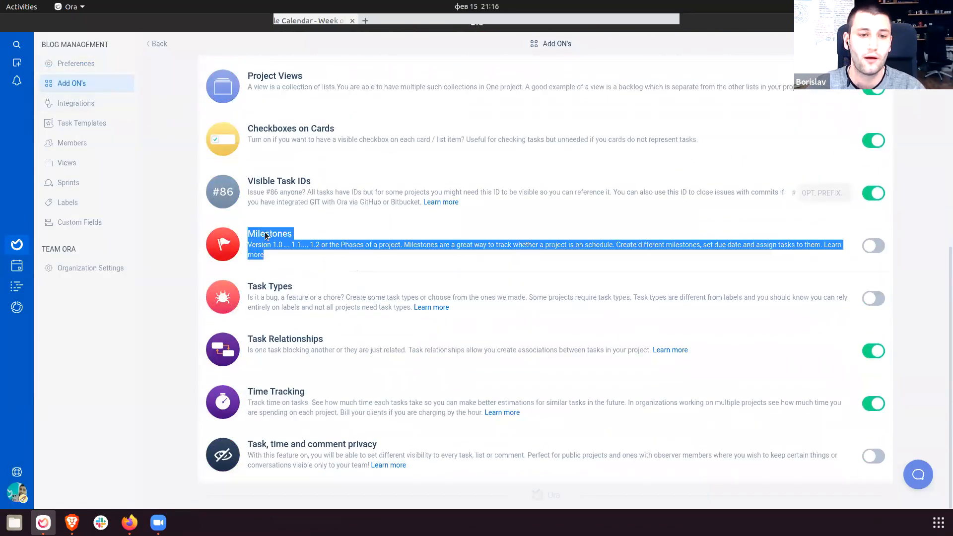
pyautogui.keyDown('shift'); pyautogui.click(248, 191); pyautogui.keyUp('shift')
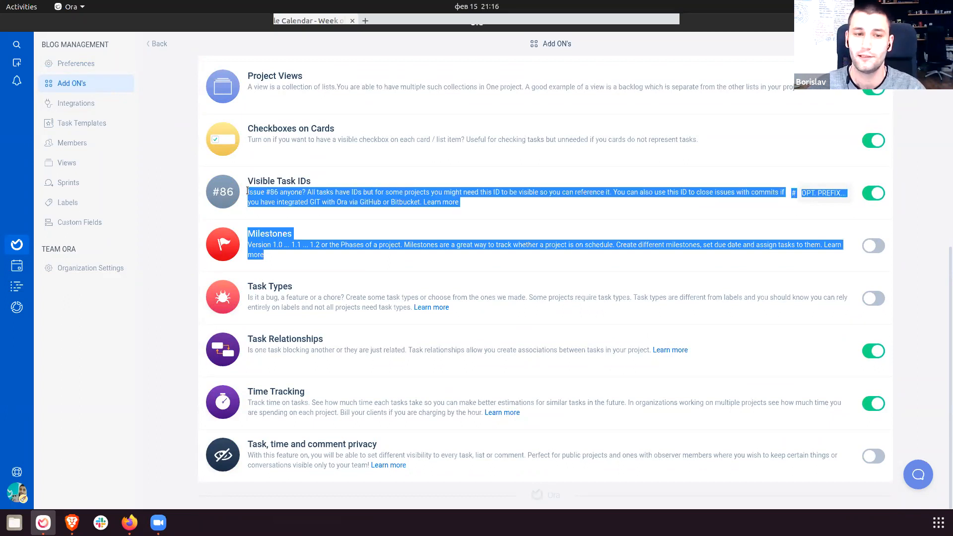
pyautogui.tripleClick(272, 247)
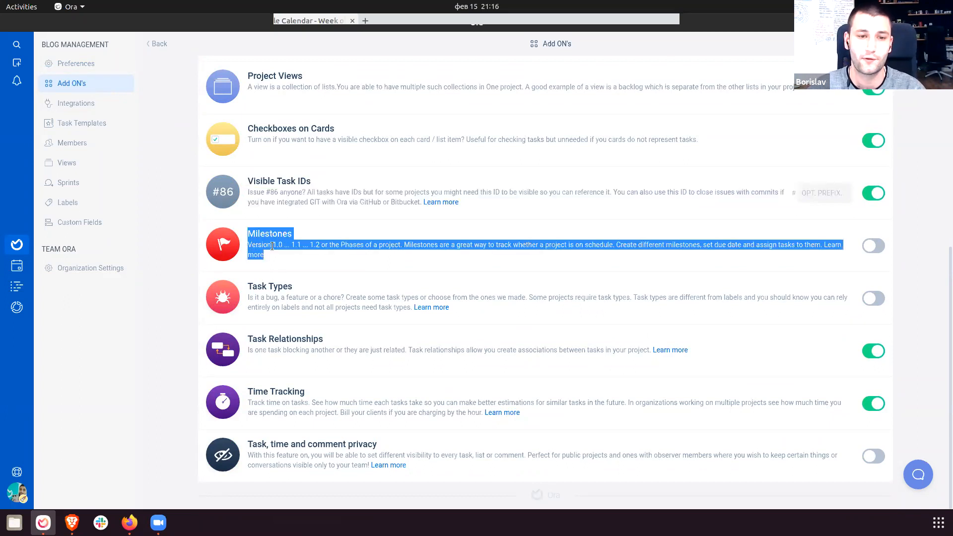
pyautogui.keyDown('shift'); pyautogui.click(249, 192); pyautogui.keyUp('shift')
pyautogui.click(249, 191)
pyautogui.moveTo(243, 234); pyautogui.dragTo(340, 268)
pyautogui.click(340, 268)
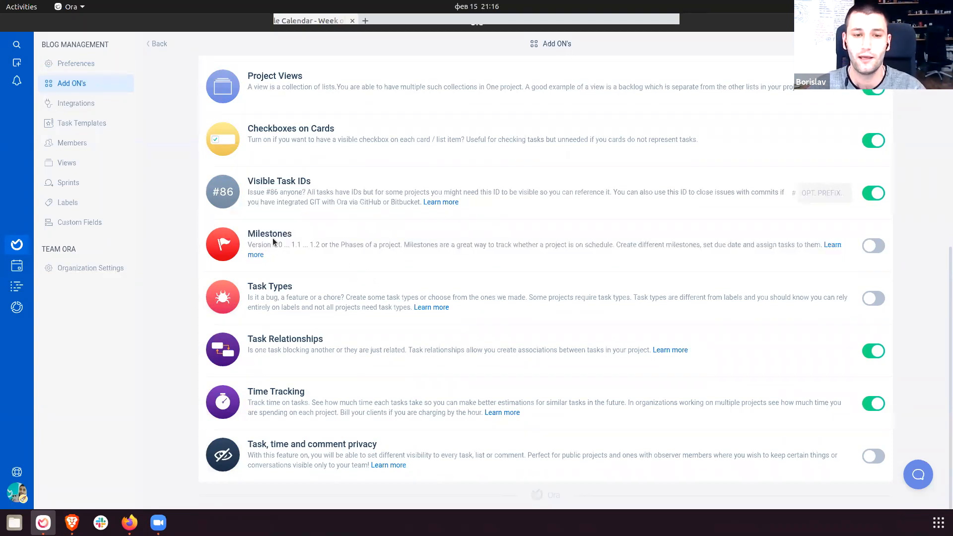
pyautogui.moveTo(242, 229); pyautogui.dragTo(330, 258)
pyautogui.click(330, 257)
pyautogui.moveTo(242, 282); pyautogui.dragTo(452, 312)
pyautogui.click(510, 342)
pyautogui.moveTo(243, 335); pyautogui.dragTo(532, 372)
pyautogui.click(531, 372)
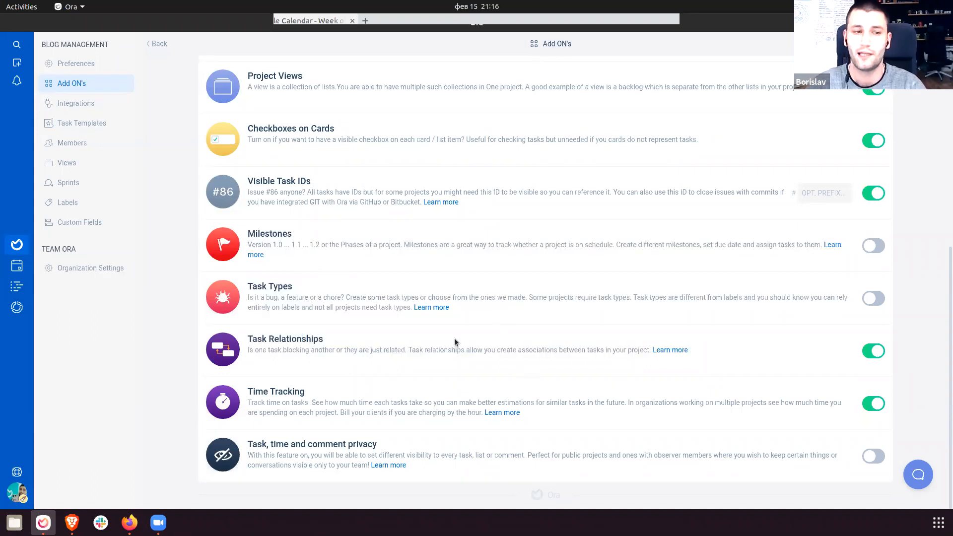
# Switch on the Milestones add-on so a Milestones section appears in the project settings.
pyautogui.click(76, 144)
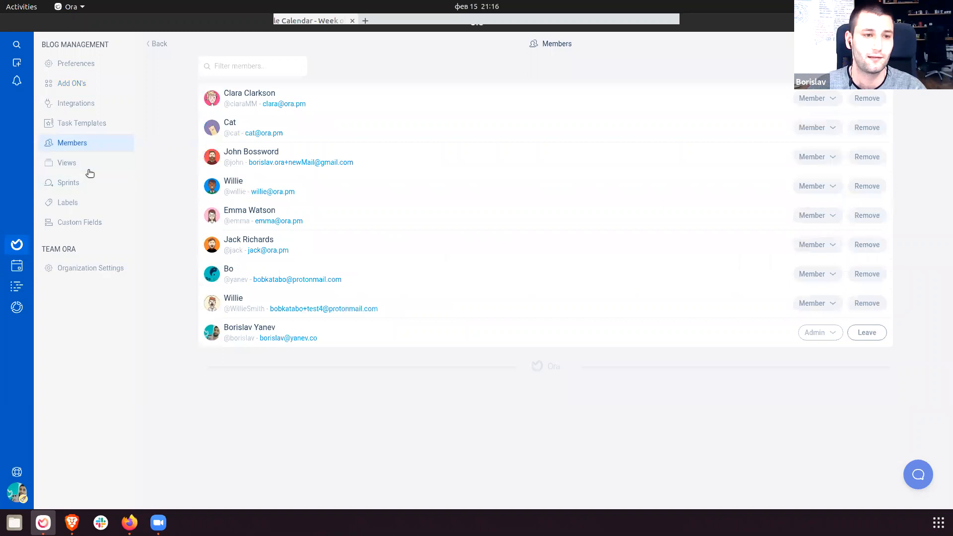
pyautogui.scroll(-3, 427, 298)
pyautogui.scroll(-3, 457, 324)
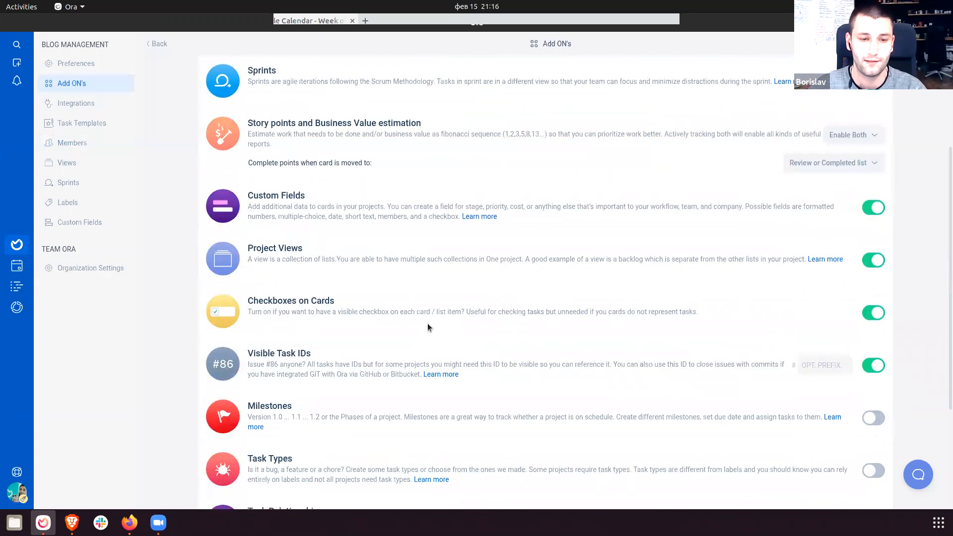
pyautogui.click(873, 419)
pyautogui.scroll(-2, 852, 420)
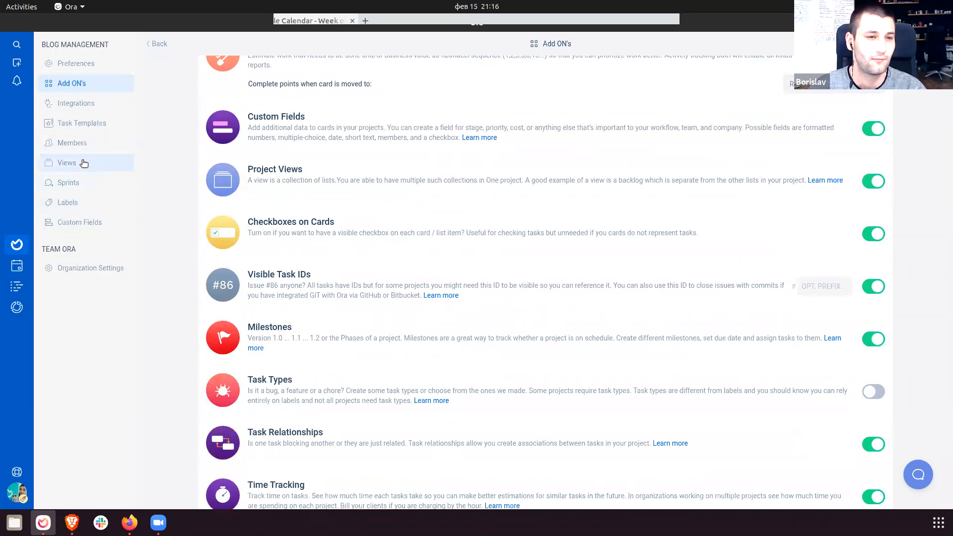
pyautogui.click(873, 339)
pyautogui.click(873, 339)
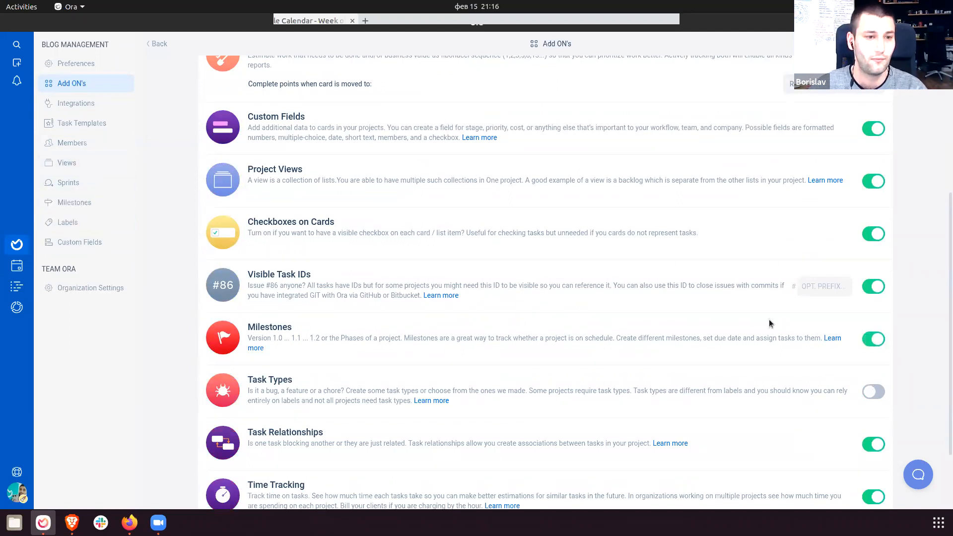
pyautogui.click(90, 203)
# Create a new milestone named 1.0.0.
pyautogui.click(864, 66)
pyautogui.write('1.0.0')
pyautogui.press('Return')
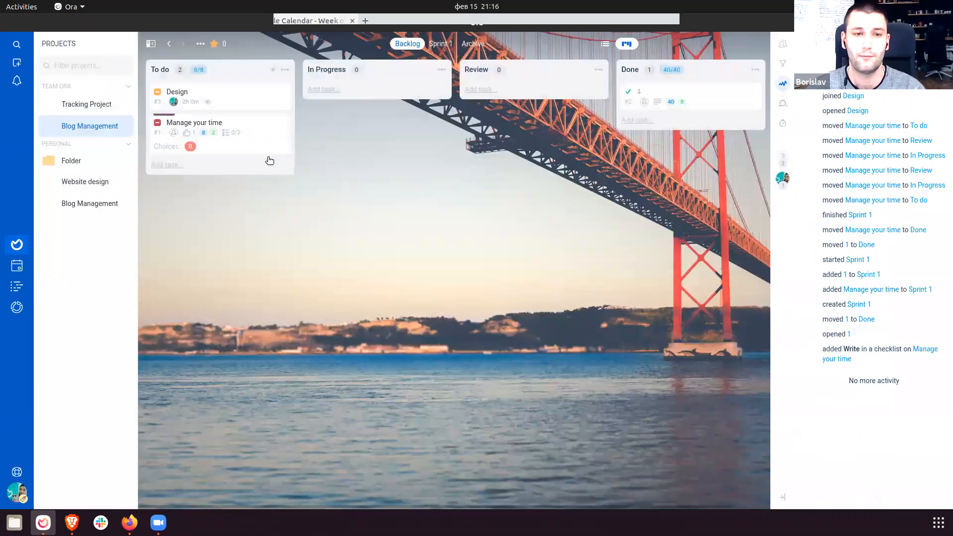
# Assign the Design task to milestone 1.0.0 and return to the project settings.
pyautogui.click(246, 116)
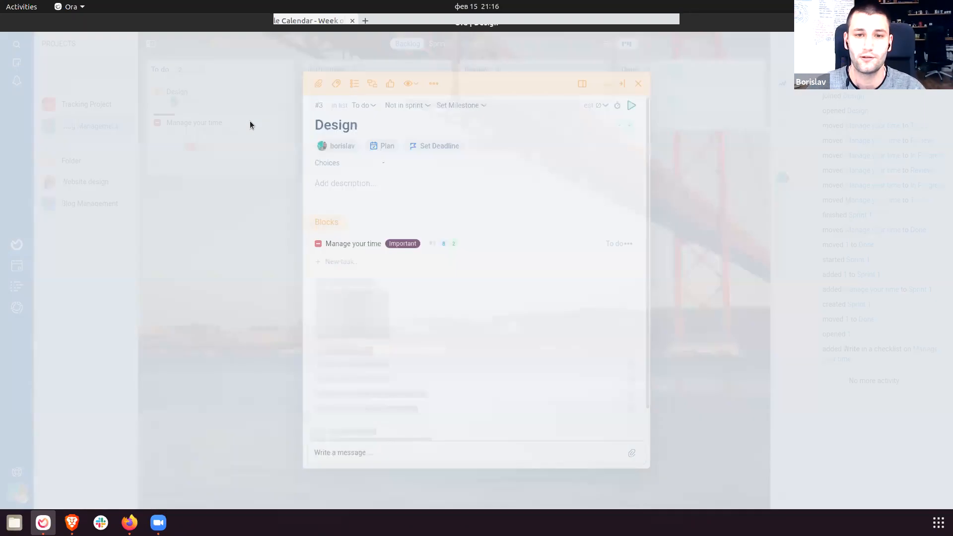
pyautogui.click(457, 105)
pyautogui.click(478, 184)
pyautogui.click(218, 168)
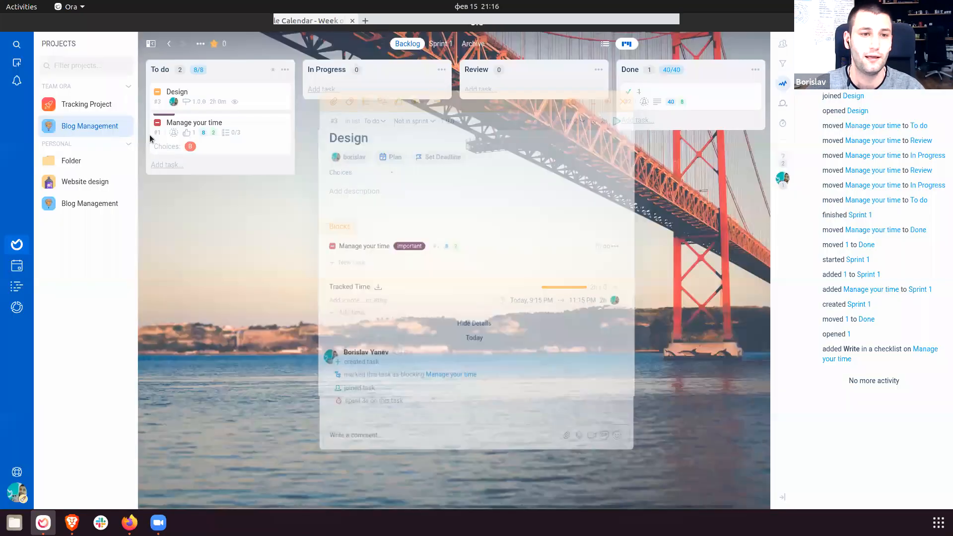
pyautogui.click(124, 127)
pyautogui.click(110, 205)
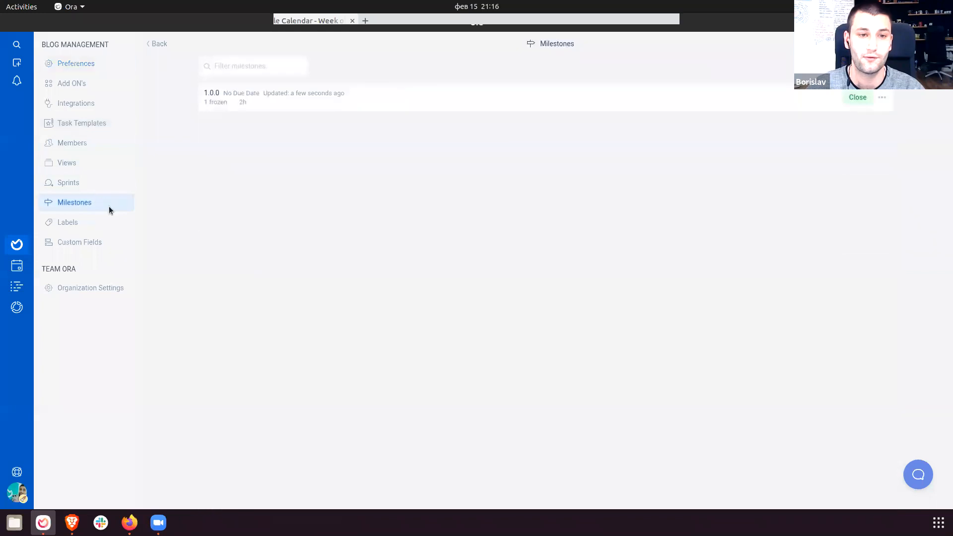
pyautogui.click(882, 97)
pyautogui.click(840, 135)
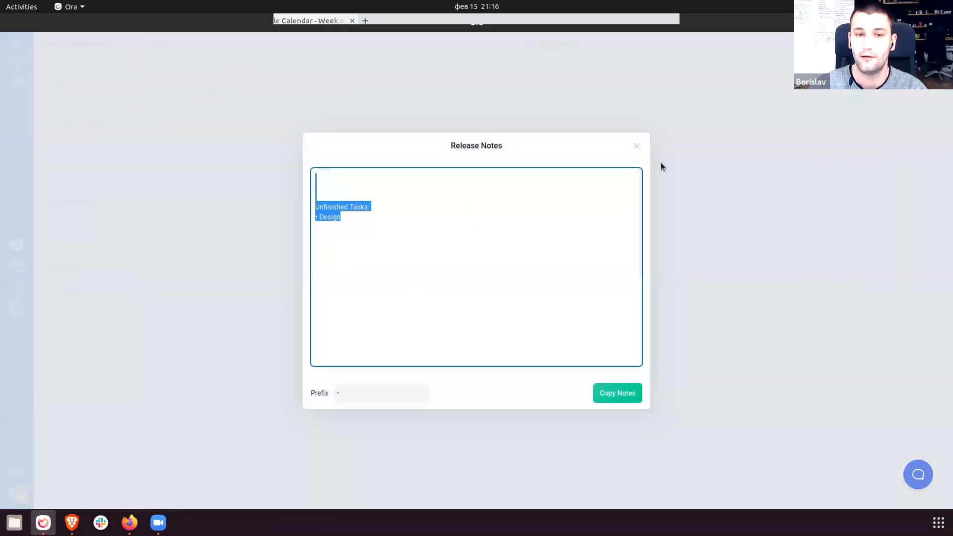
pyautogui.moveTo(316, 206); pyautogui.dragTo(406, 245)
pyautogui.click(351, 216)
pyautogui.doubleClick(331, 217)
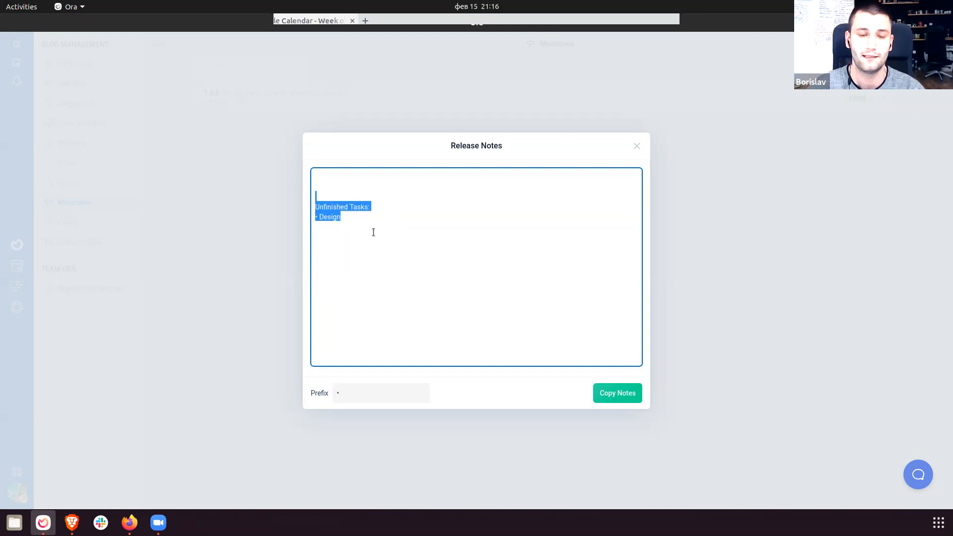
pyautogui.click(358, 223)
pyautogui.moveTo(320, 206); pyautogui.dragTo(384, 211)
pyautogui.click(338, 226)
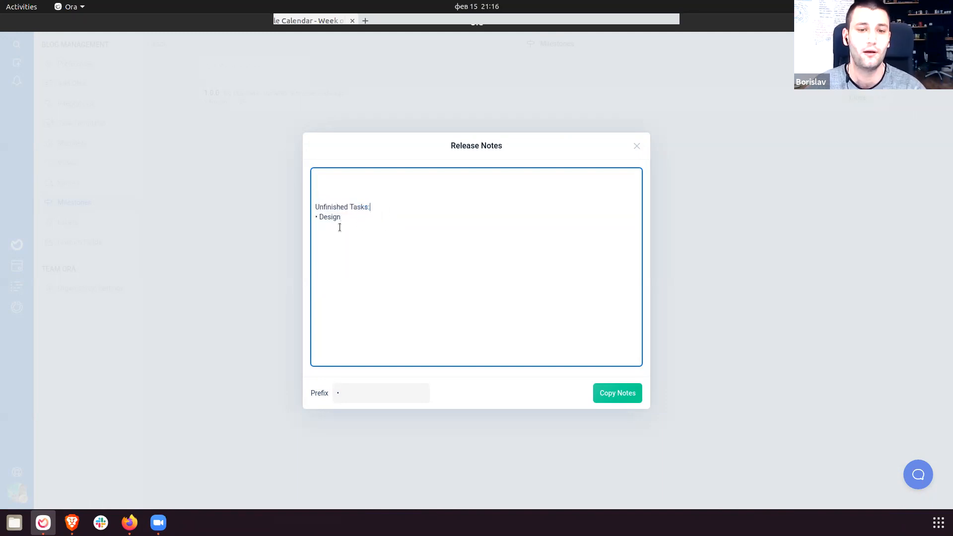
pyautogui.click(713, 245)
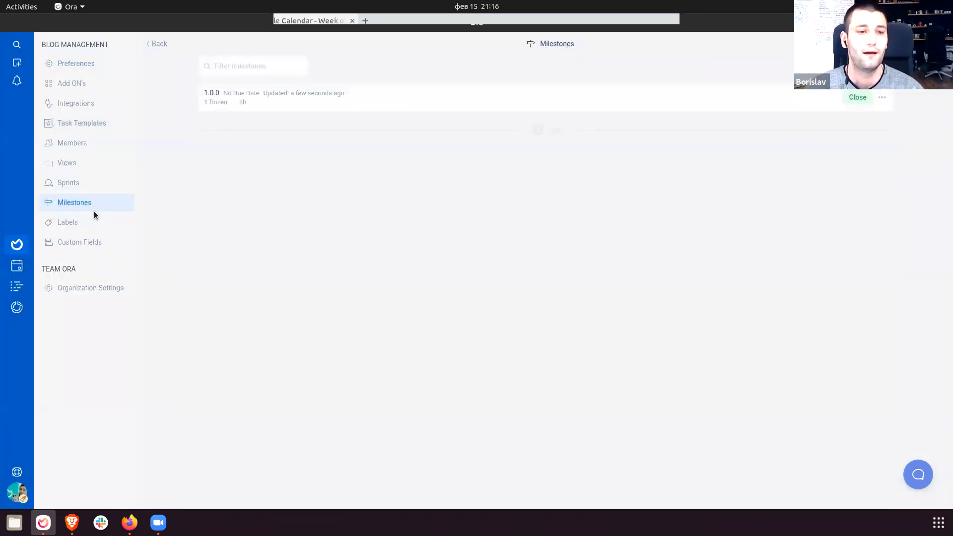
pyautogui.click(94, 83)
# Read through the privacy and Task Types add-on descriptions, then switch Task Types on.
pyautogui.scroll(-4, 393, 292)
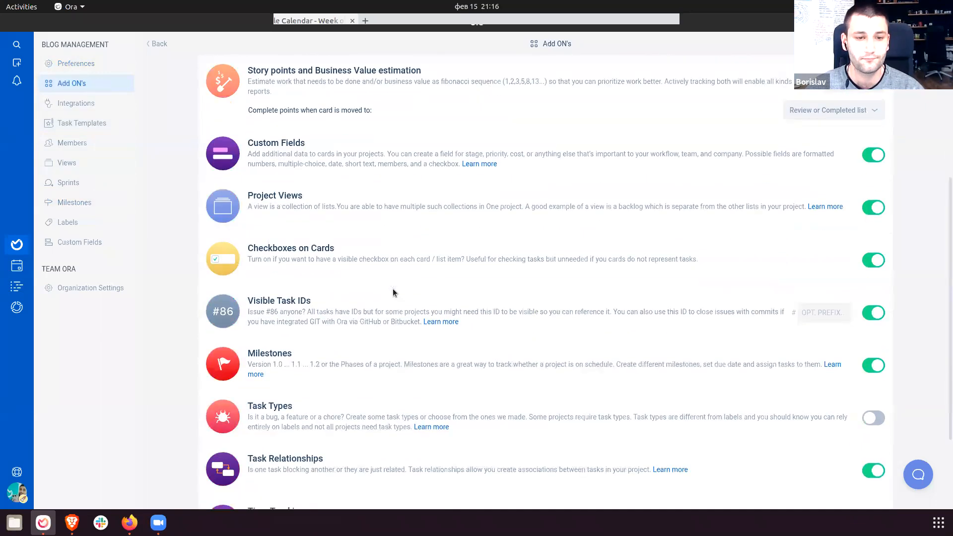
pyautogui.moveTo(243, 444); pyautogui.dragTo(485, 469)
pyautogui.click(470, 472)
pyautogui.moveTo(275, 442); pyautogui.dragTo(251, 400)
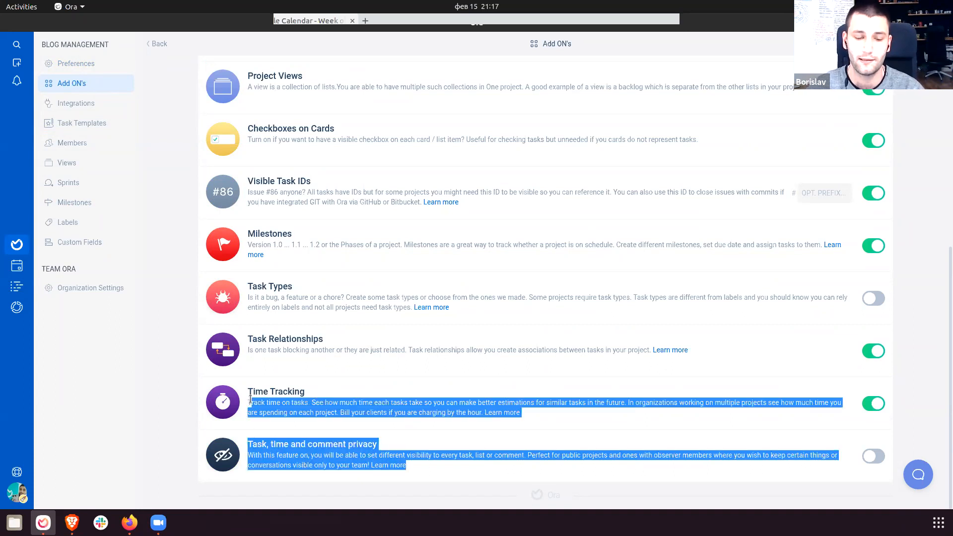
pyautogui.click(282, 422)
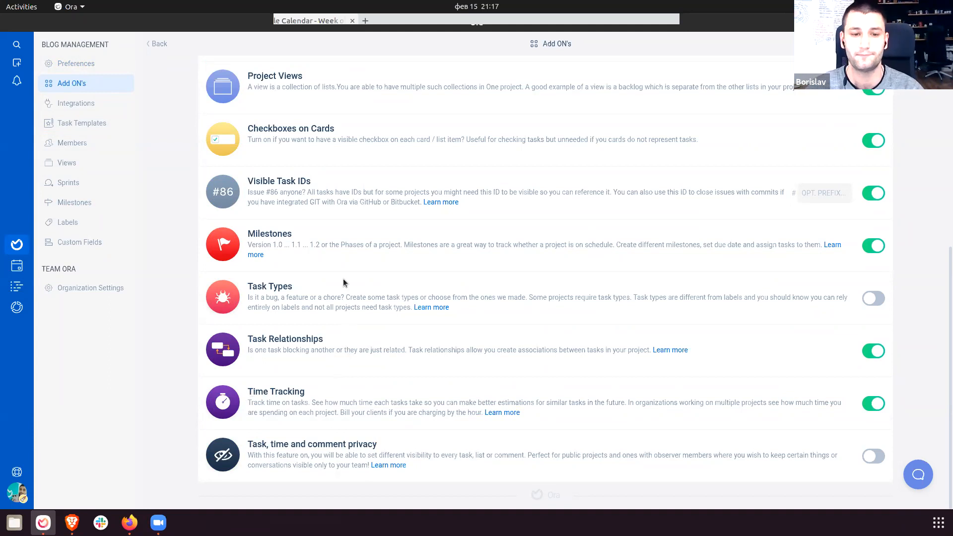
pyautogui.moveTo(252, 287); pyautogui.dragTo(526, 315)
pyautogui.click(527, 314)
pyautogui.click(874, 298)
pyautogui.moveTo(288, 282); pyautogui.dragTo(569, 328)
pyautogui.click(569, 328)
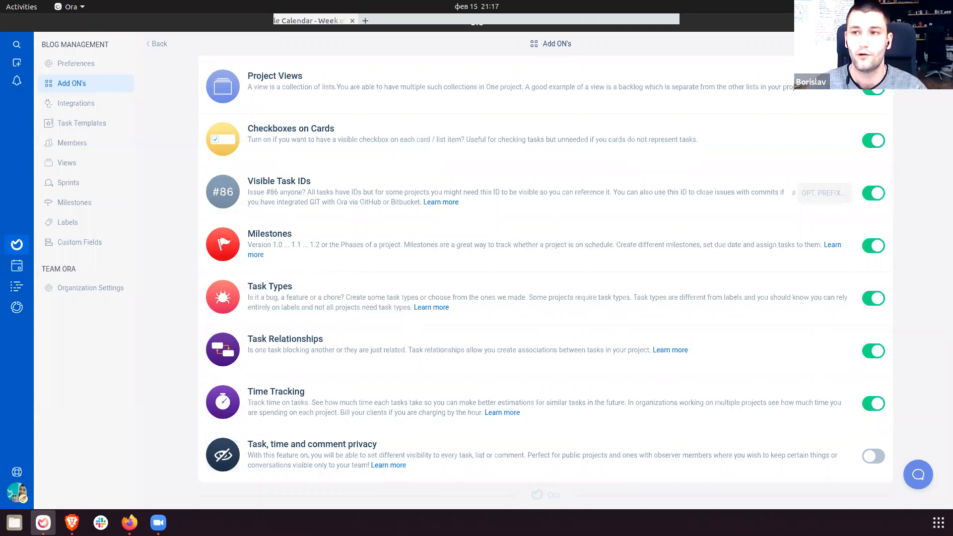
# Glance at Google Calendar, return to Ora, and go to the project's Sprints settings.
pyautogui.hotkey('alt', 'Tab')
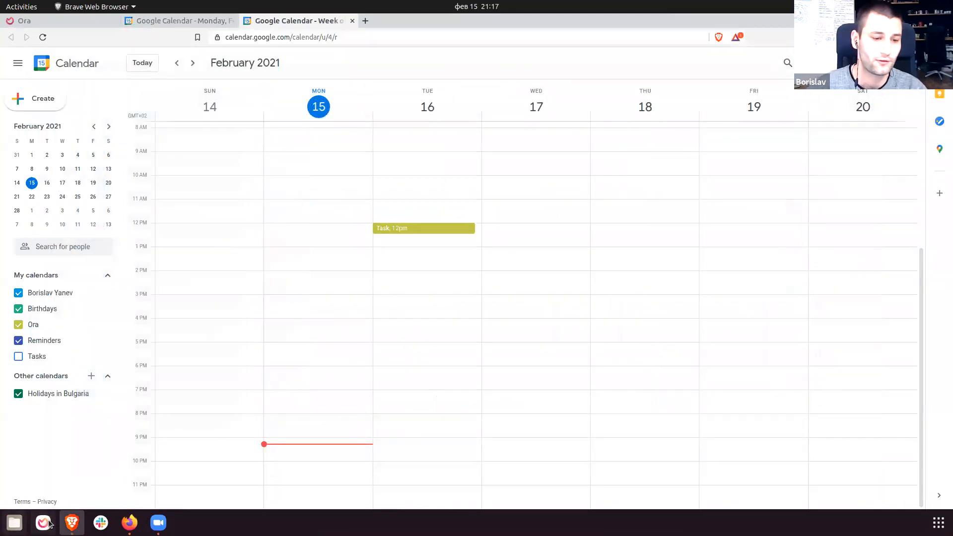
pyautogui.hotkey('alt', 'Tab')
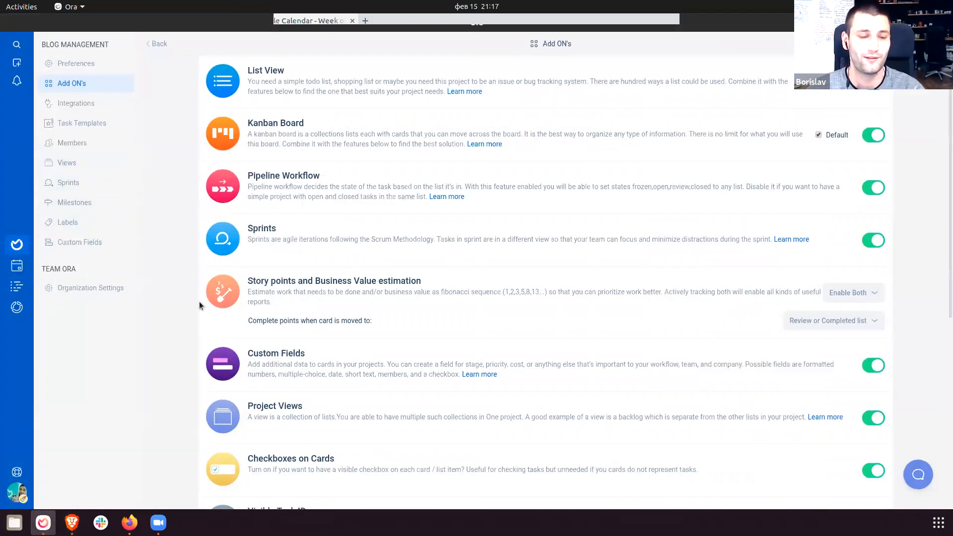
pyautogui.click(96, 182)
# Enable the Epic task type, create an orange wrench-icon 'Docs' task type, and return to the board.
pyautogui.click(105, 243)
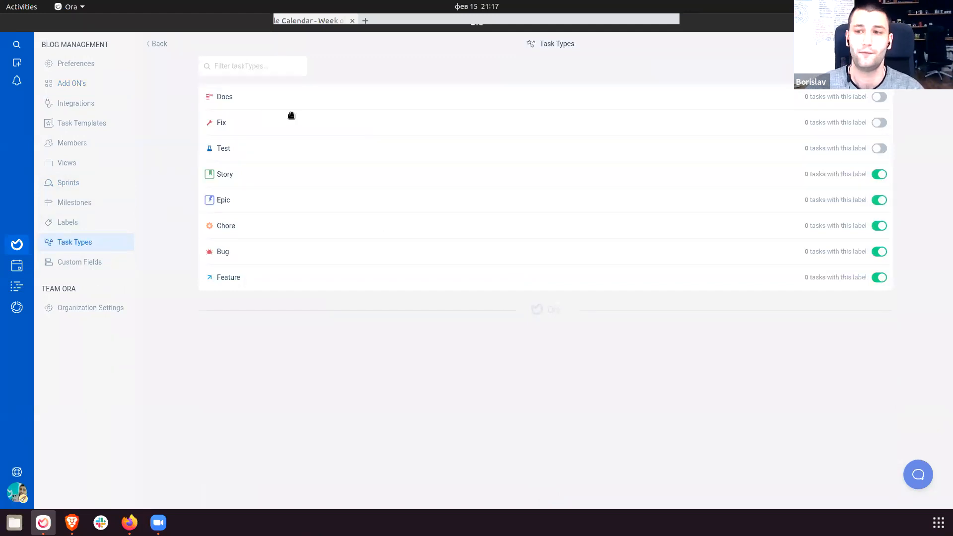
pyautogui.click(879, 200)
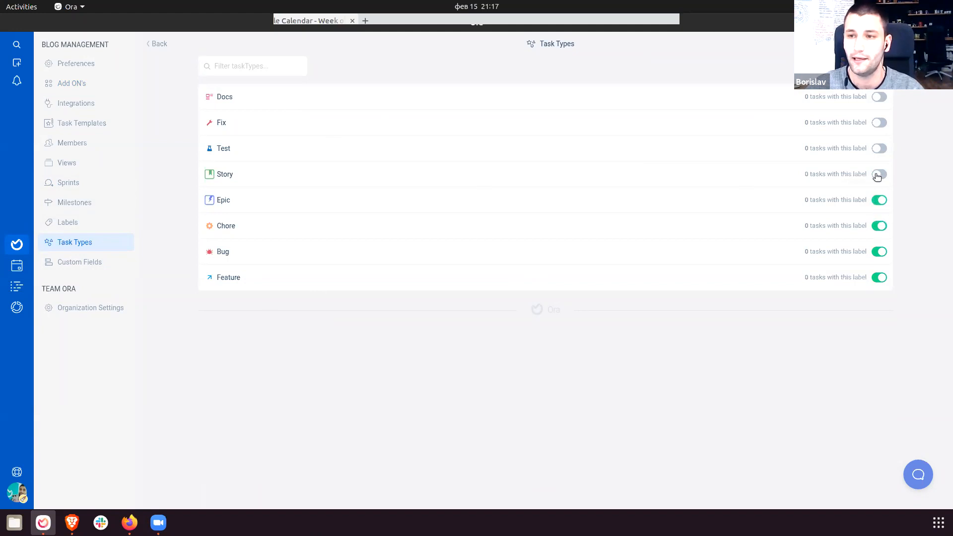
pyautogui.click(863, 66)
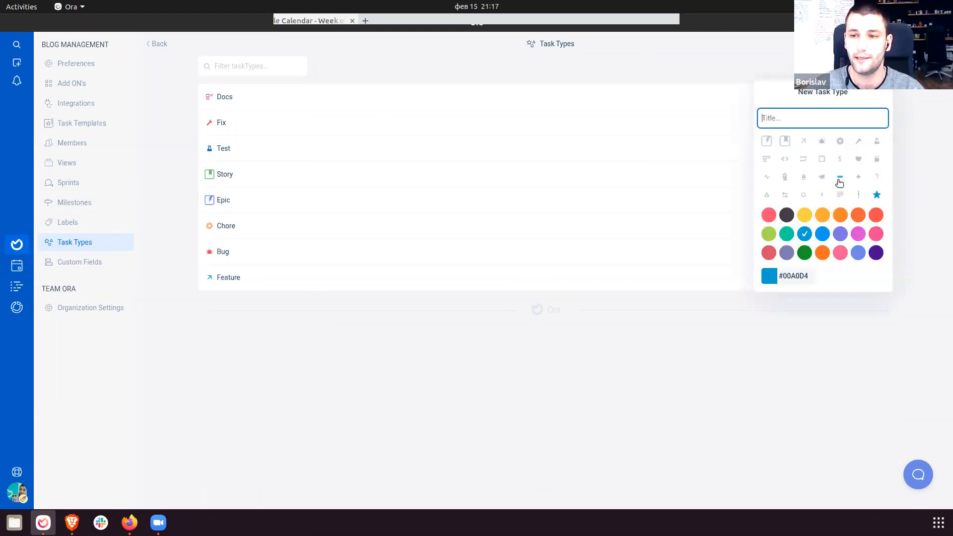
pyautogui.click(840, 179)
pyautogui.click(791, 125)
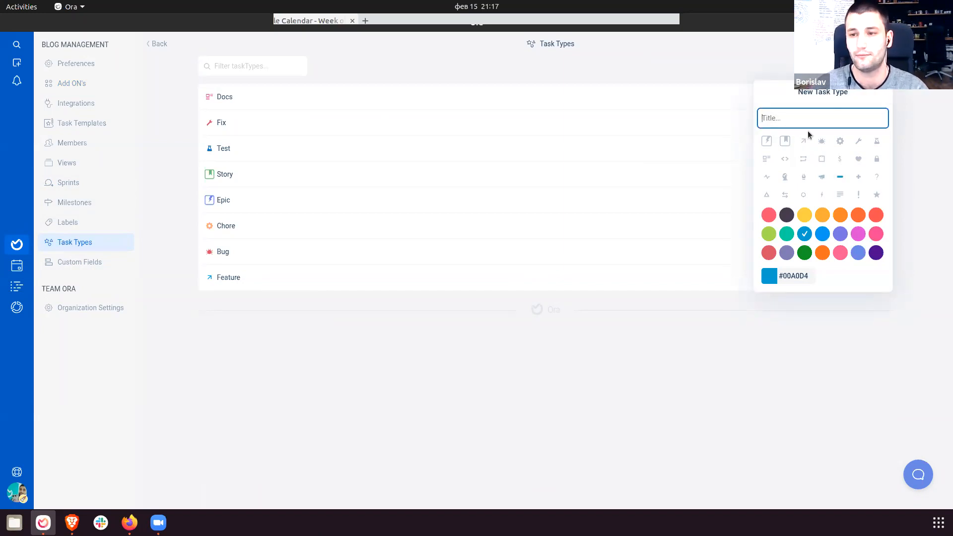
pyautogui.write('Docs')
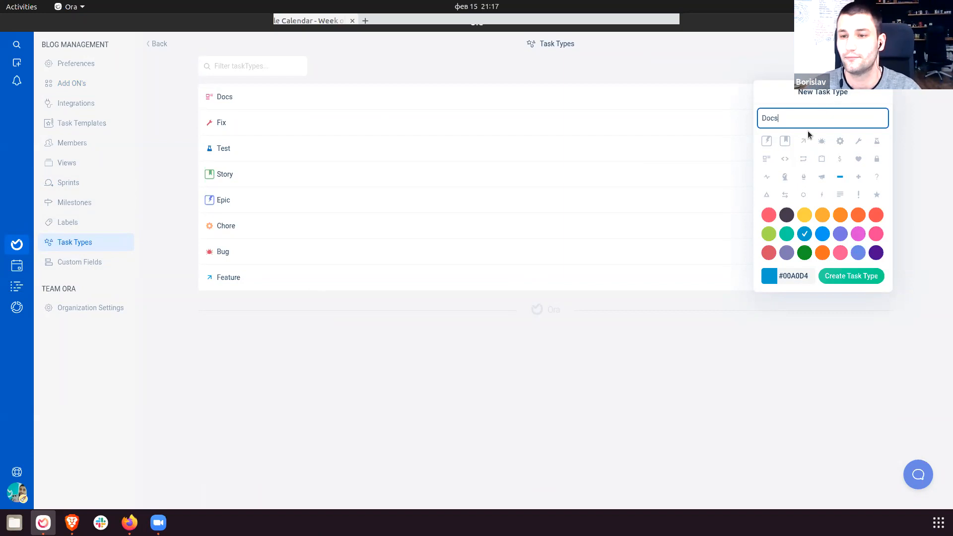
pyautogui.click(844, 142)
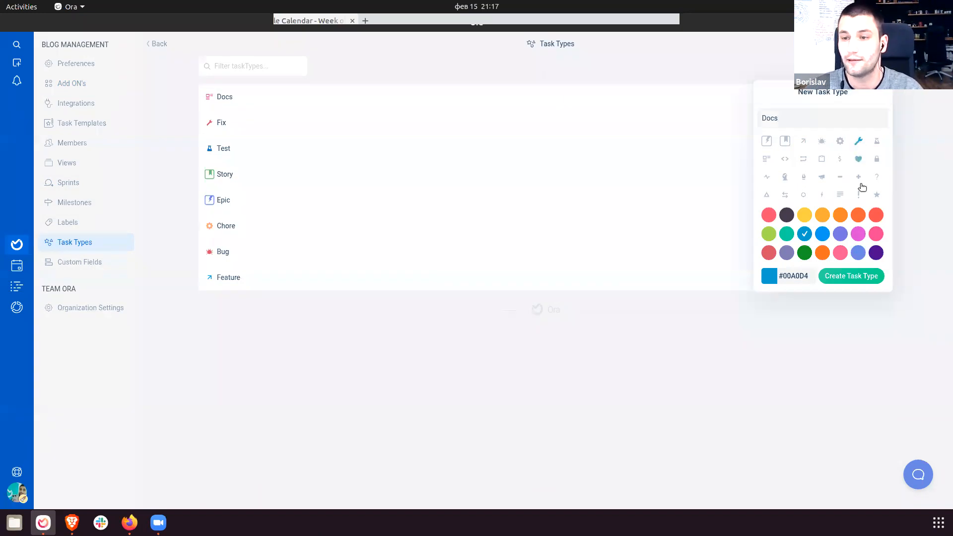
pyautogui.click(861, 216)
pyautogui.click(857, 277)
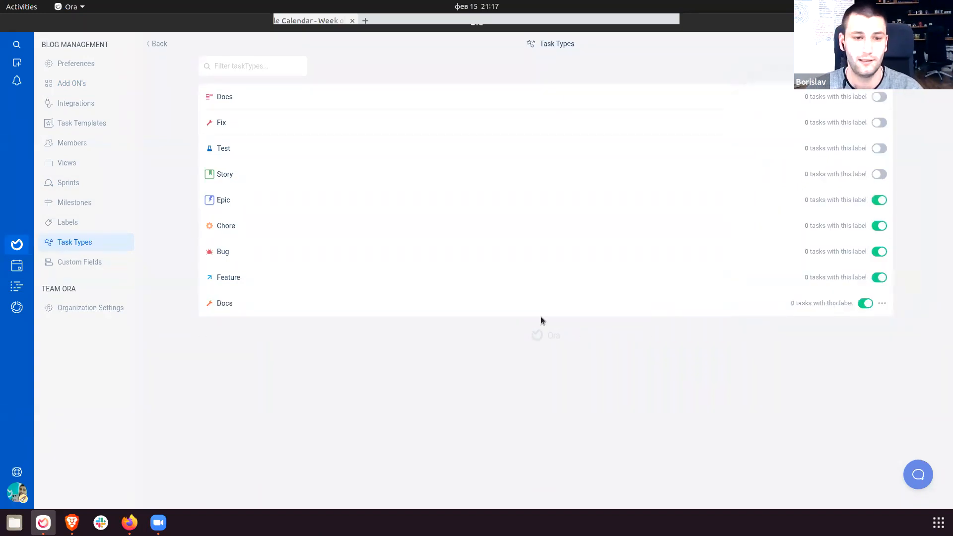
pyautogui.click(157, 43)
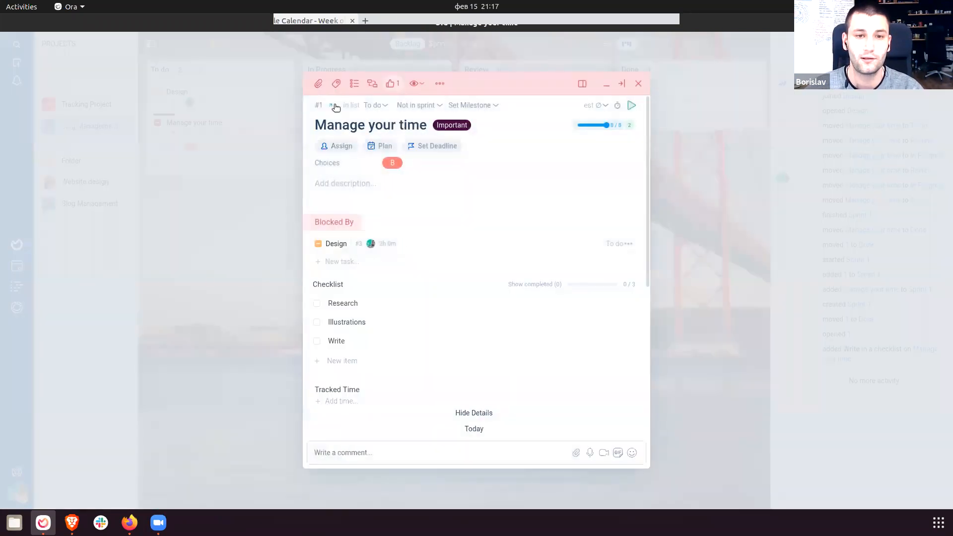
# Change the Manage your time task's type to Docs and close the task.
pyautogui.click(331, 105)
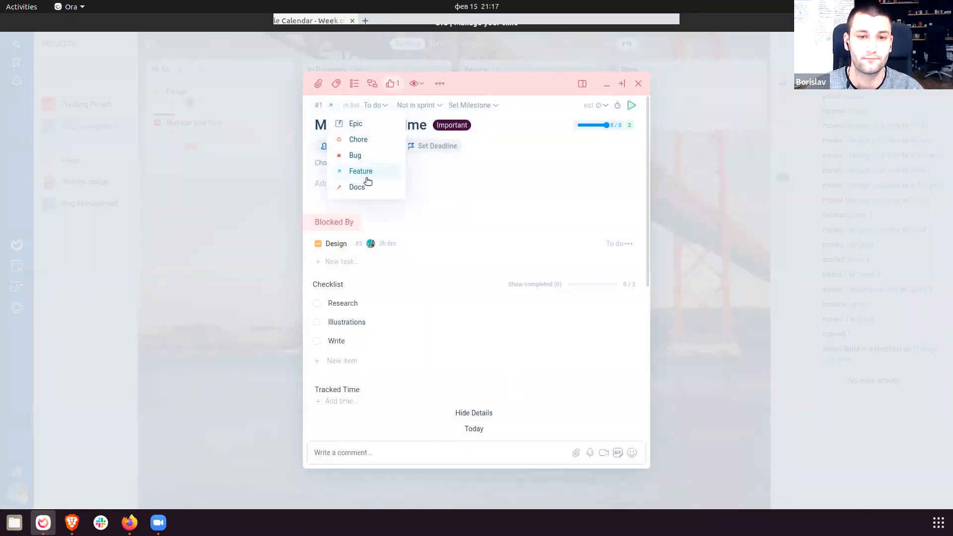
pyautogui.click(367, 187)
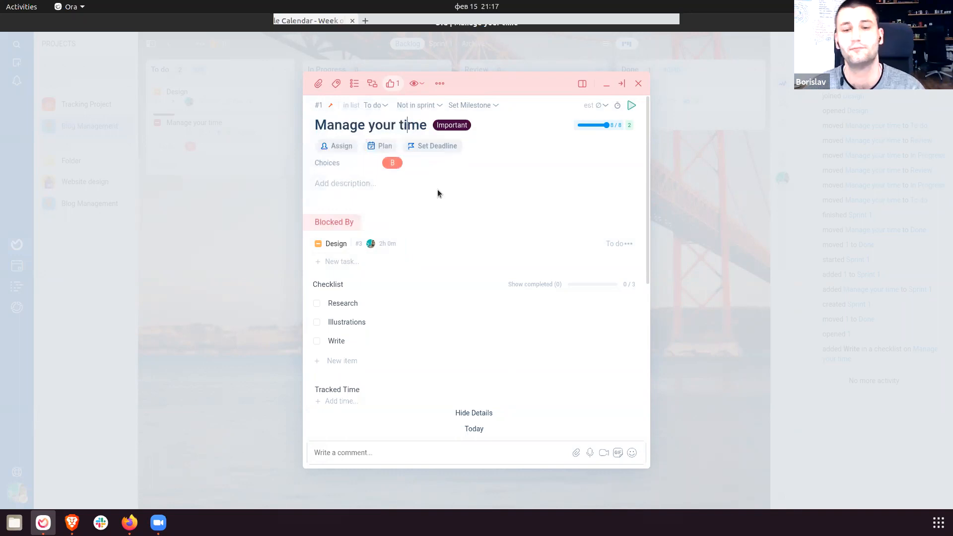
pyautogui.click(694, 379)
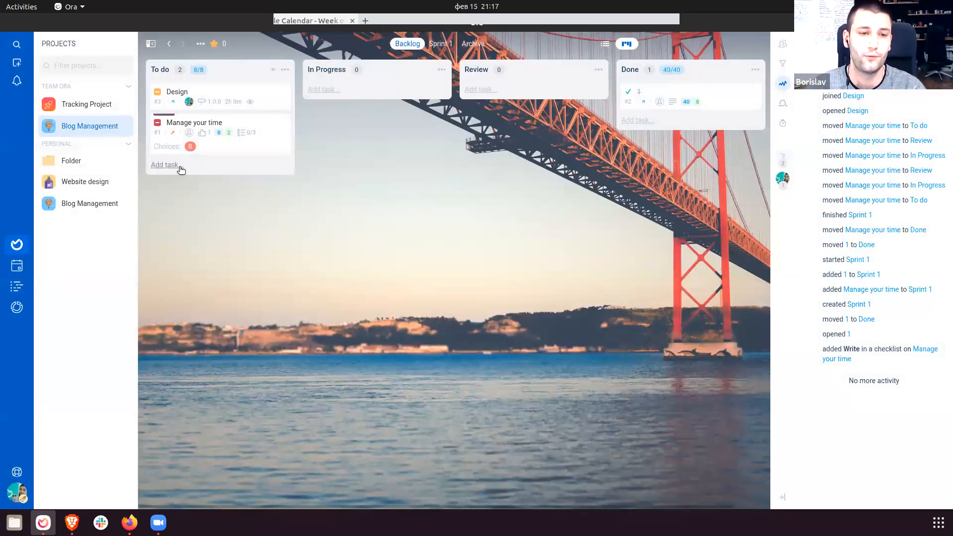
# Quick-add 'Illustrations' to To do, mentioning a teammate, labelled [Important] and due tomorrow.
pyautogui.click(165, 164)
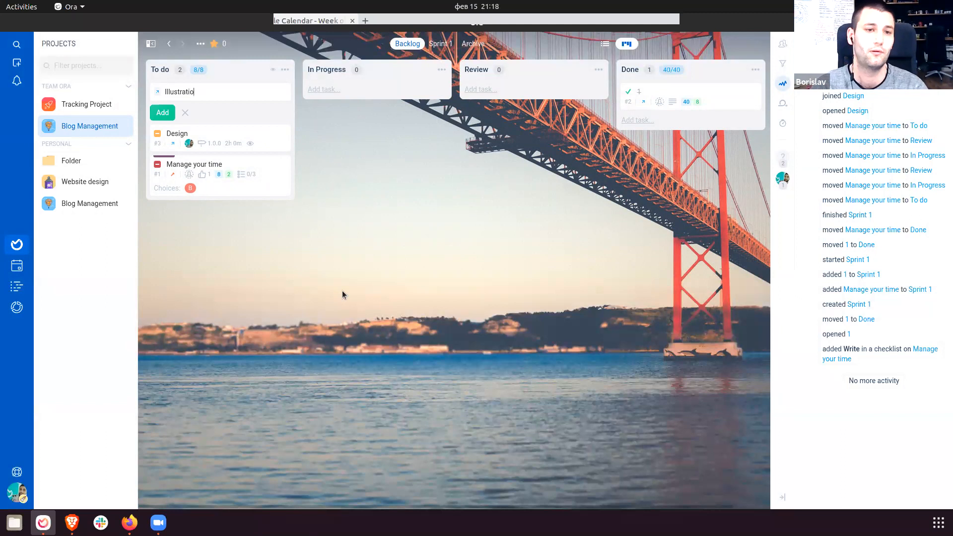
pyautogui.write('Illustrations @')
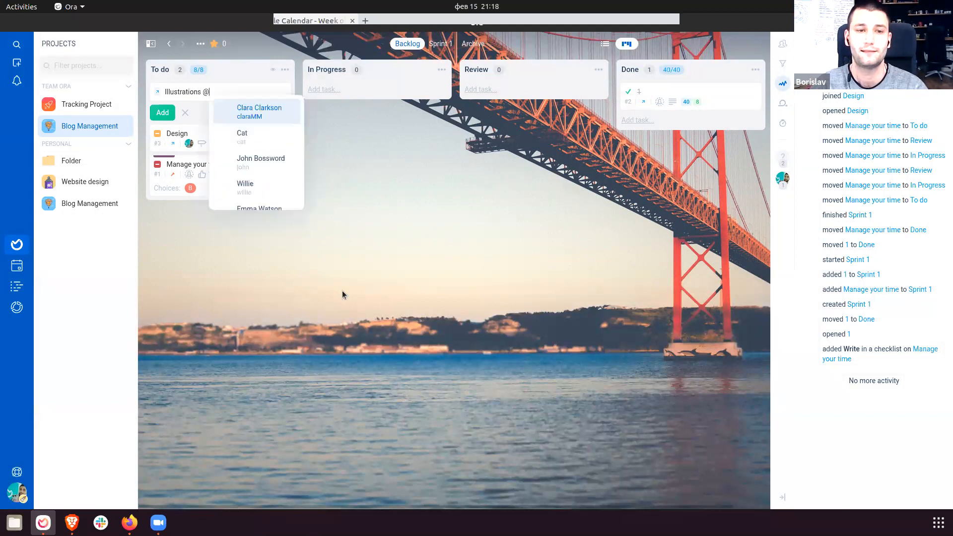
pyautogui.press('Up')
pyautogui.press('Up')
pyautogui.press('Up')
pyautogui.press('Up')
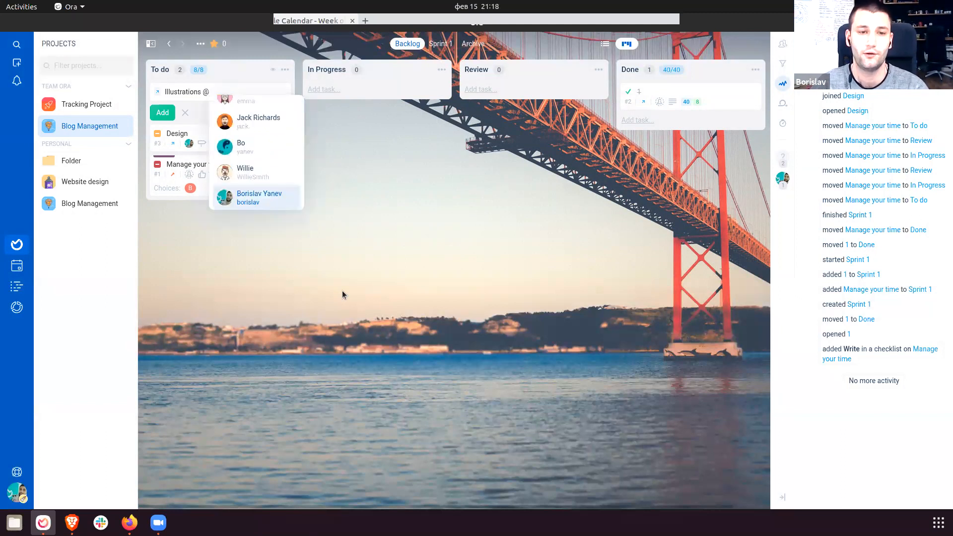
pyautogui.press('Down')
pyautogui.press('Down')
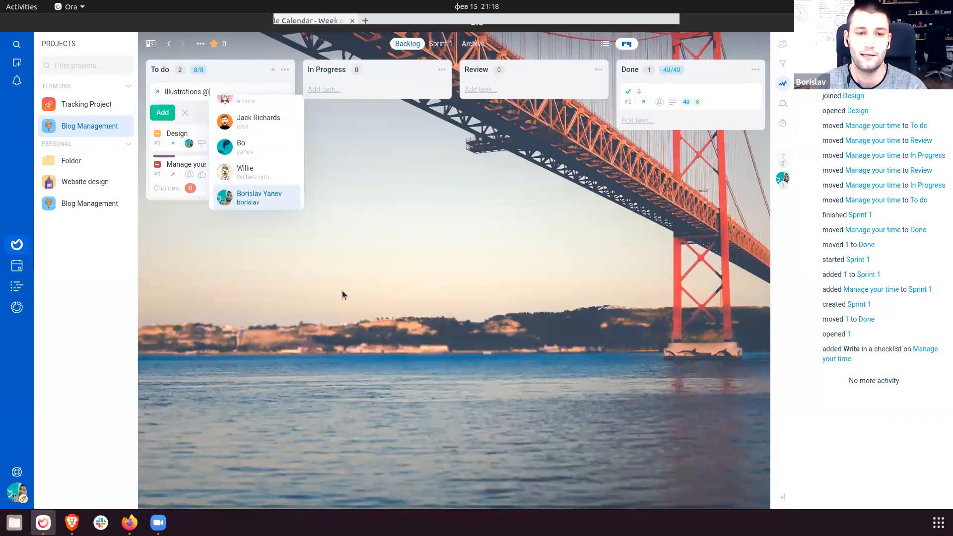
pyautogui.press('Up')
pyautogui.press('Up')
pyautogui.press('Up')
pyautogui.press('Up')
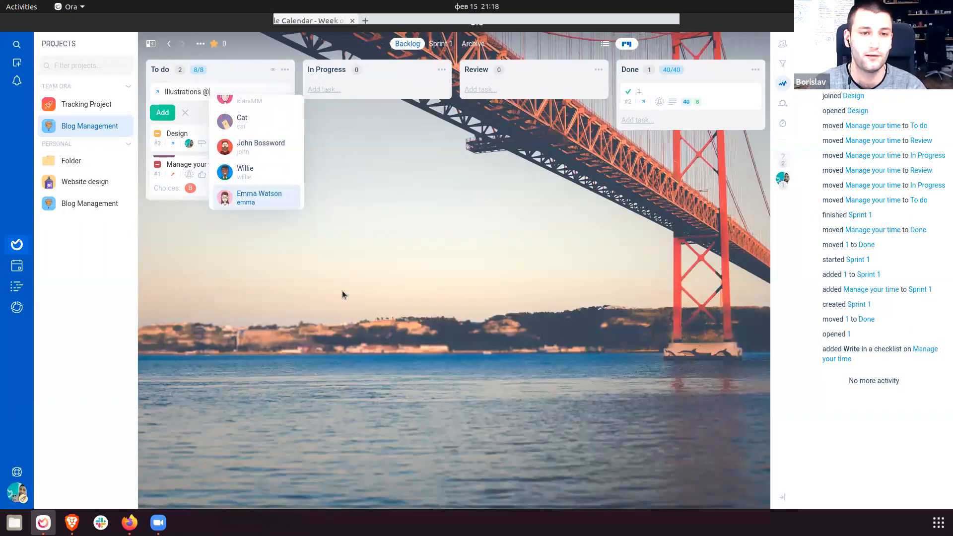
pyautogui.press('Return')
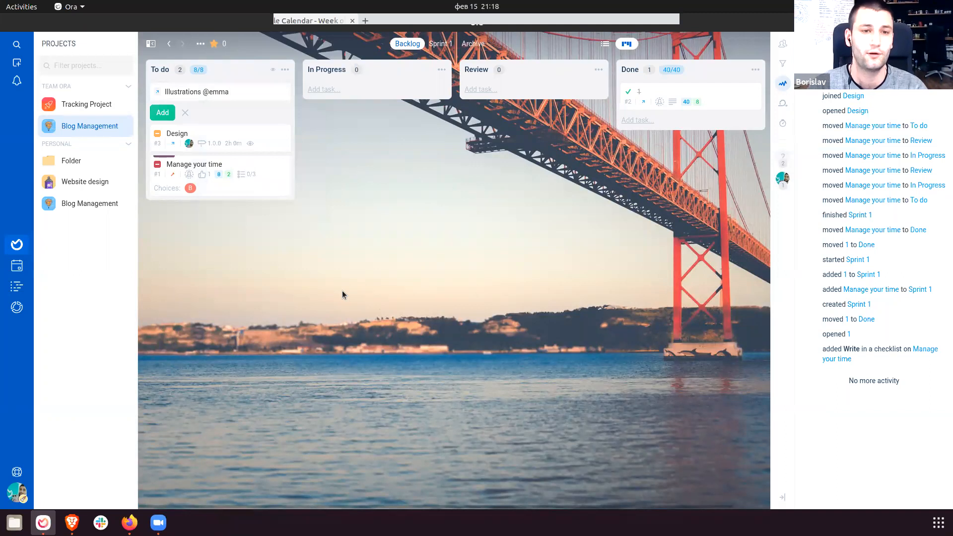
pyautogui.write('[')
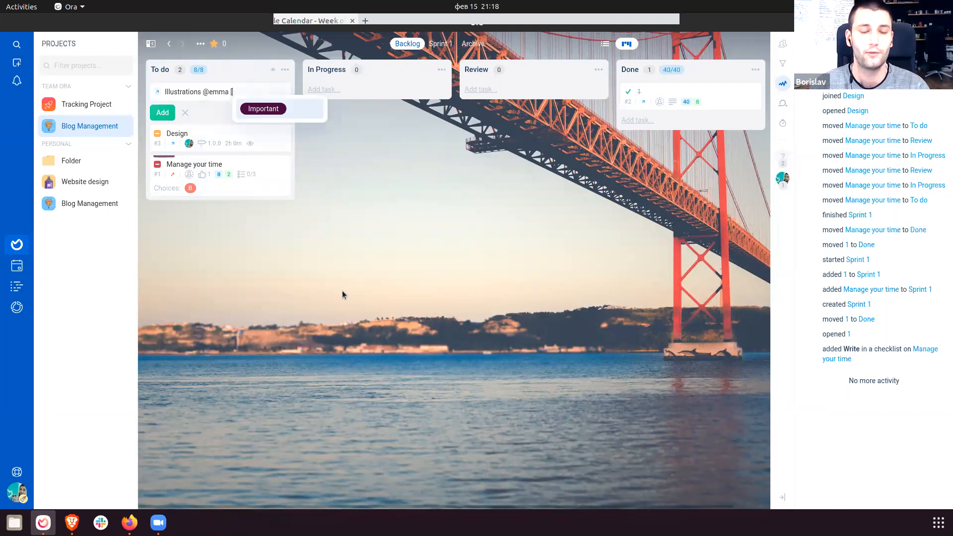
pyautogui.press('Return')
pyautogui.write('due tomorrow')
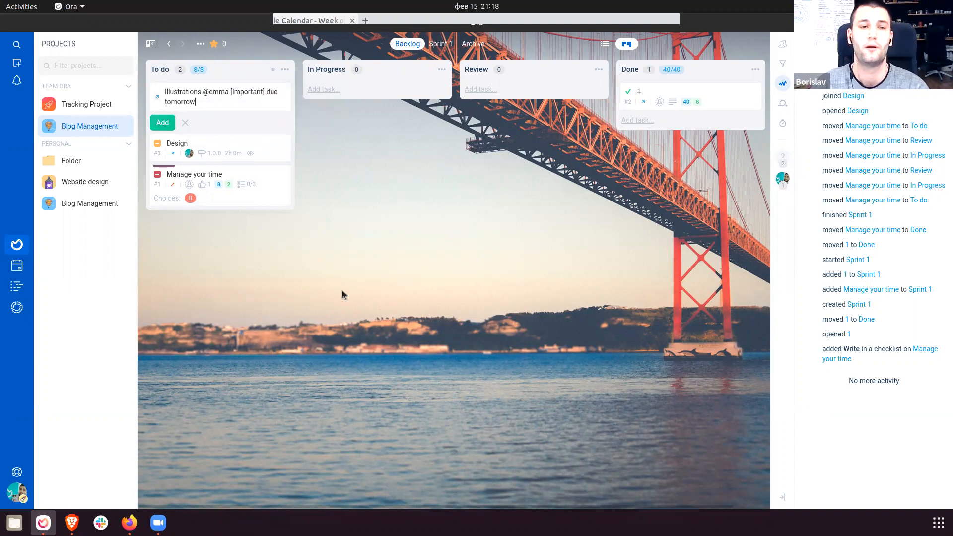
pyautogui.press('Tab')
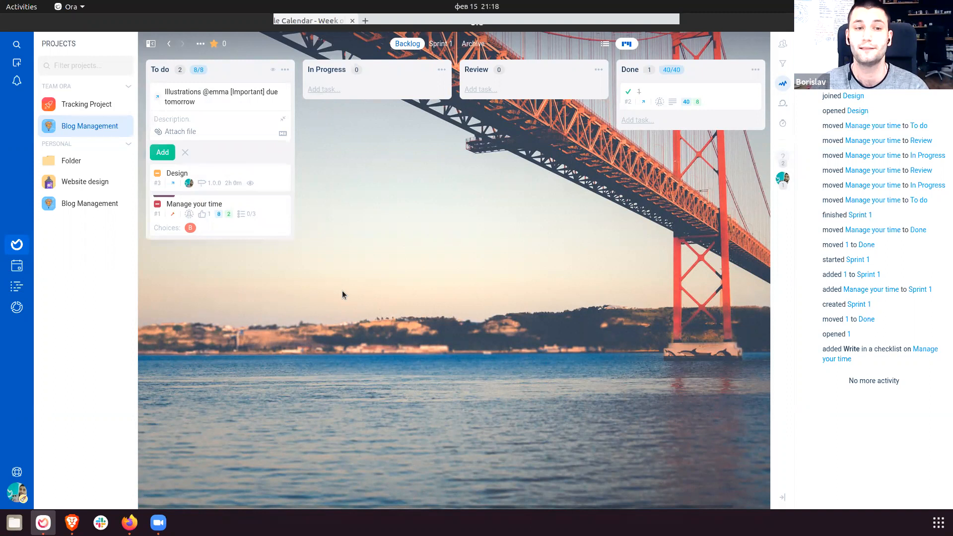
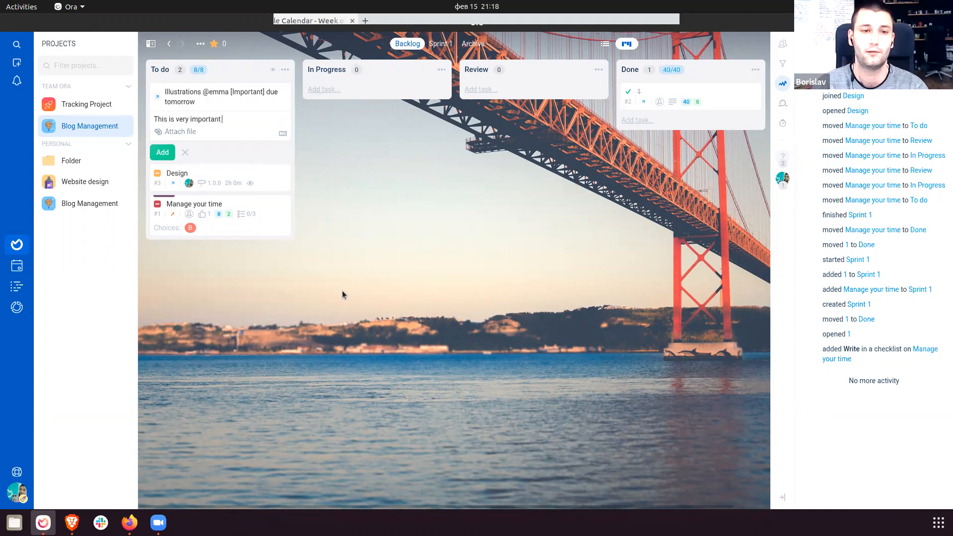
# Finish the description 'This is very important it's blocking the other work' and place Files beside the board.
pyautogui.write('other work')
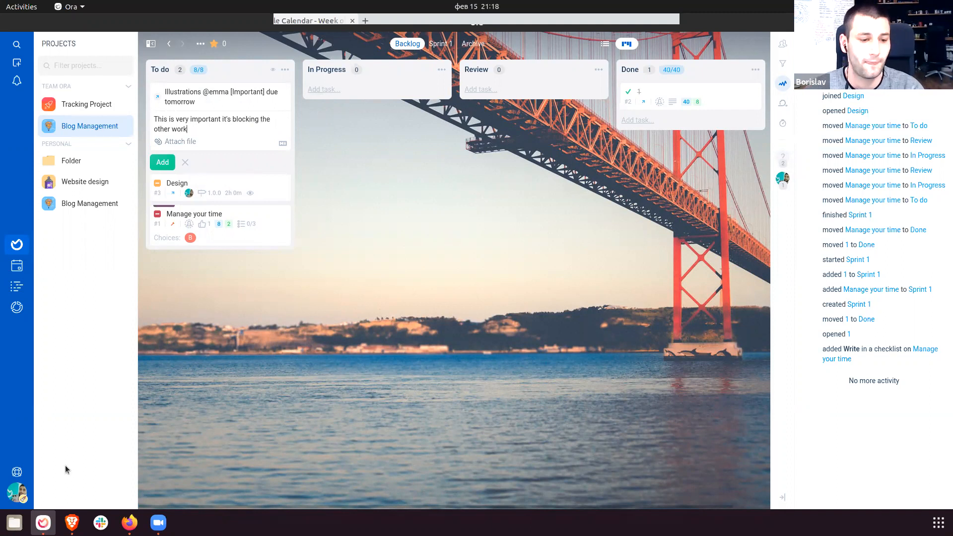
pyautogui.click(15, 522)
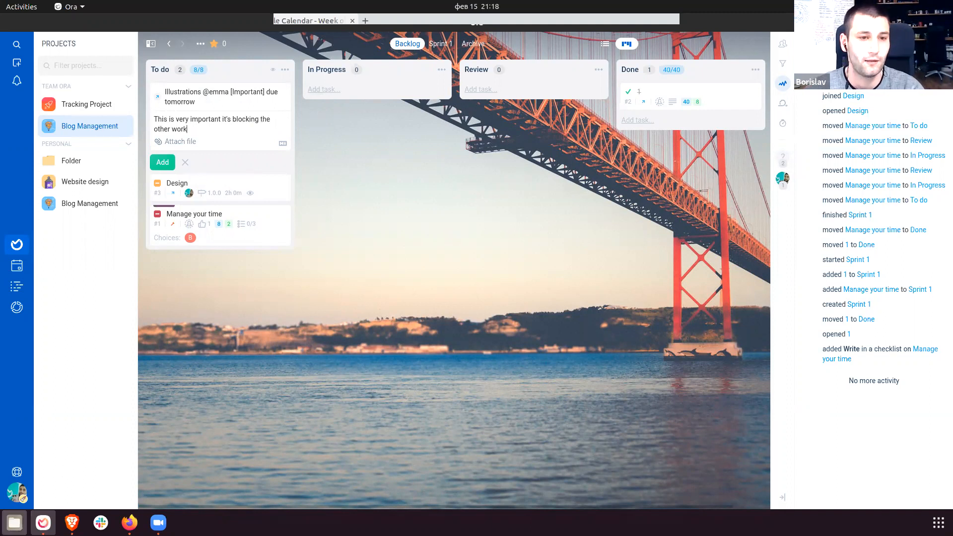
pyautogui.moveTo(314, 43); pyautogui.dragTo(722, 82)
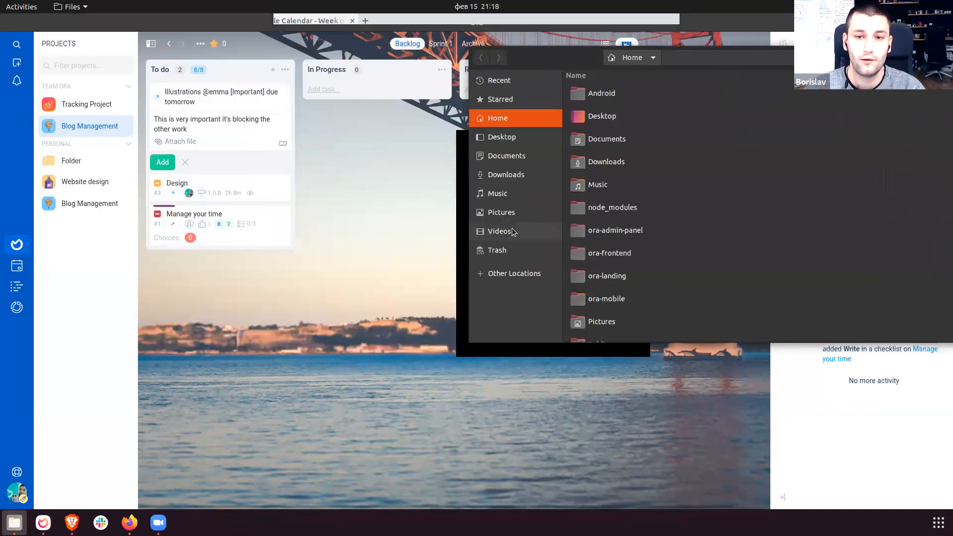
# Attach Selection_095.png from Pictures to the Illustrations draft and add the task to To do.
pyautogui.click(506, 231)
pyautogui.click(514, 213)
pyautogui.moveTo(655, 94); pyautogui.dragTo(198, 103)
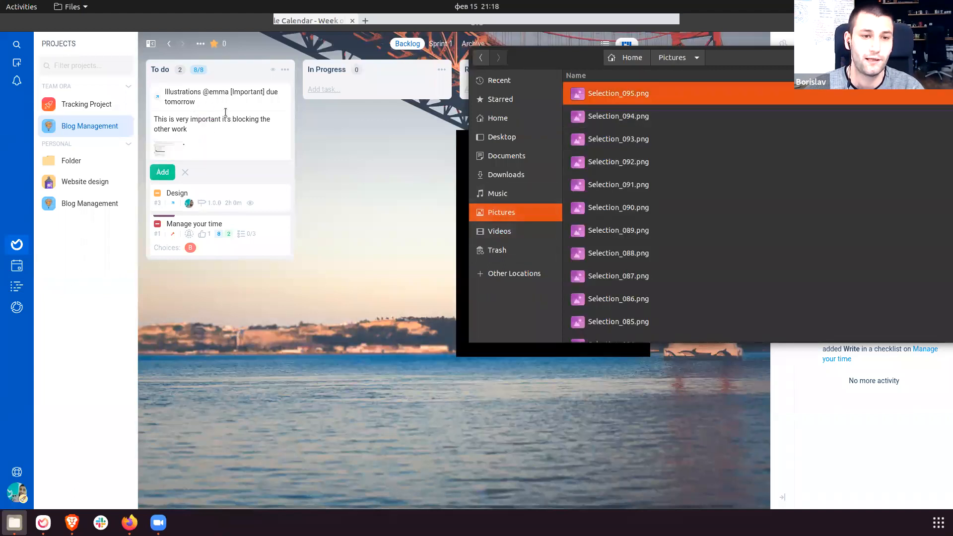
pyautogui.click(173, 174)
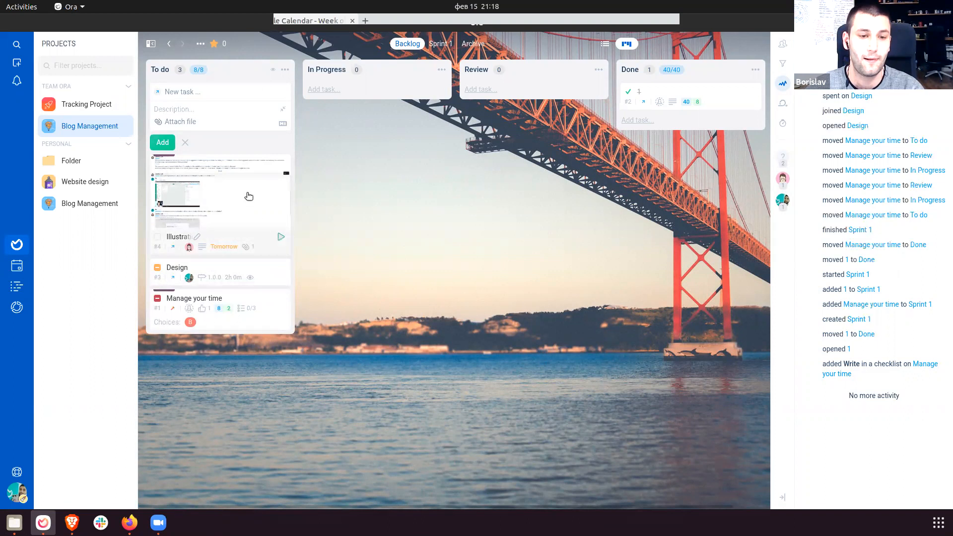
pyautogui.click(232, 200)
pyautogui.moveTo(320, 183); pyautogui.dragTo(536, 185)
pyautogui.click(594, 323)
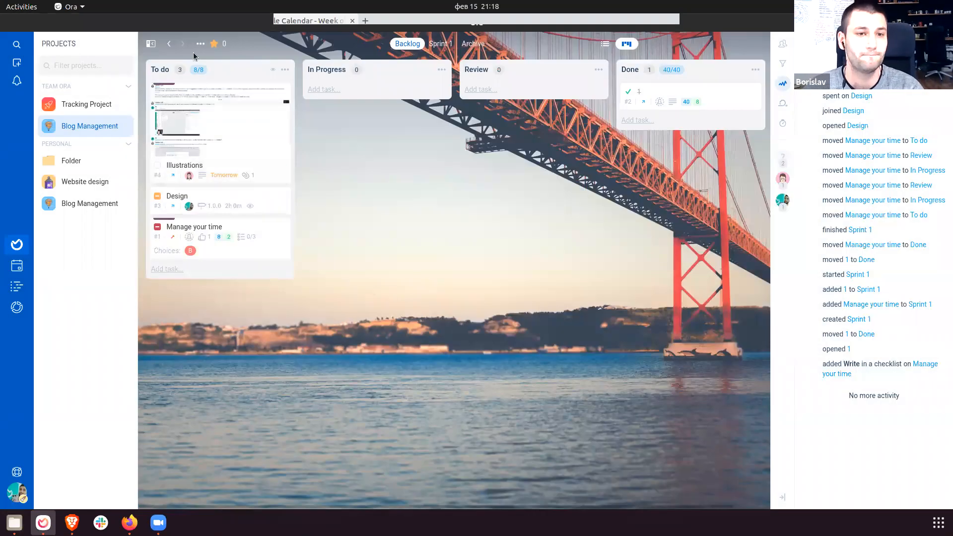
pyautogui.click(199, 50)
pyautogui.click(183, 69)
pyautogui.click(71, 83)
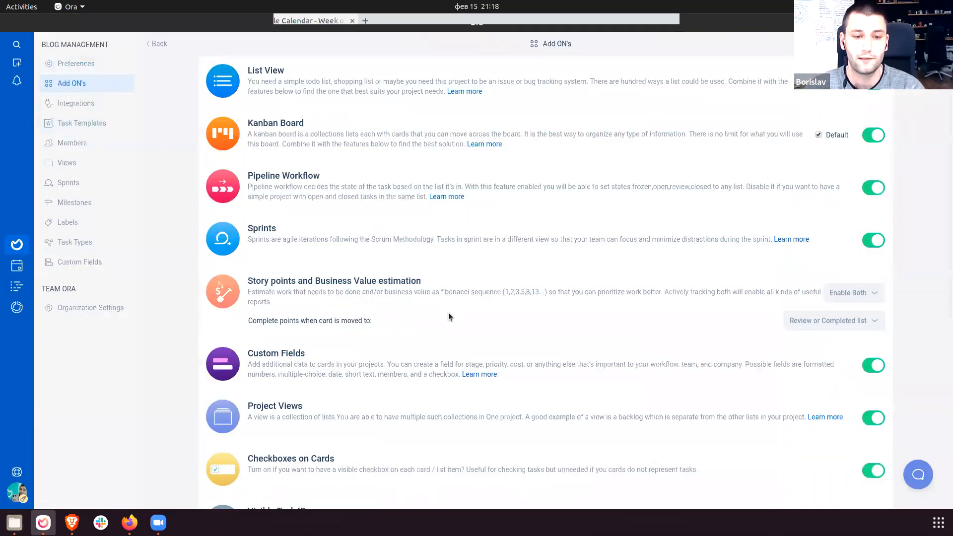
pyautogui.scroll(-3, 435, 312)
pyautogui.scroll(-2, 436, 316)
pyautogui.scroll(-4, 278, 404)
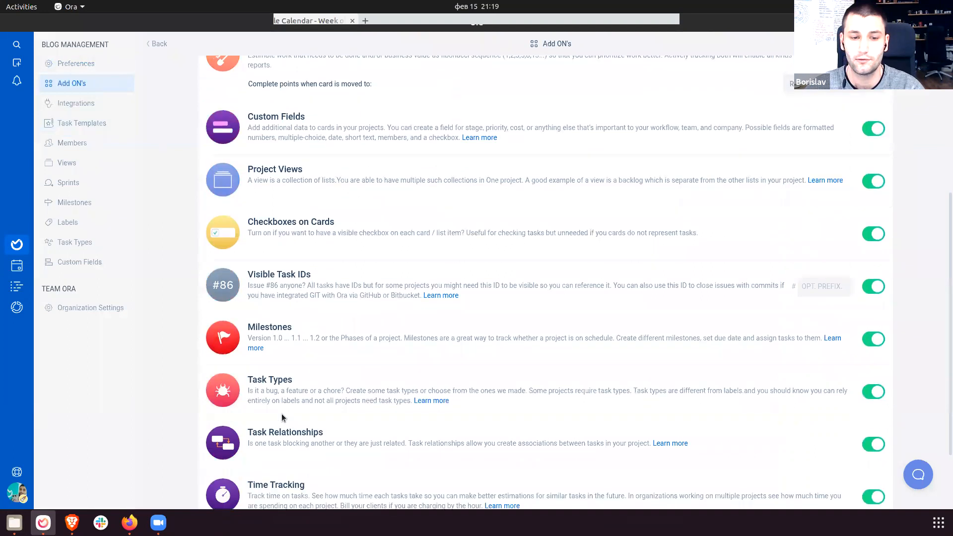
pyautogui.scroll(3, 446, 272)
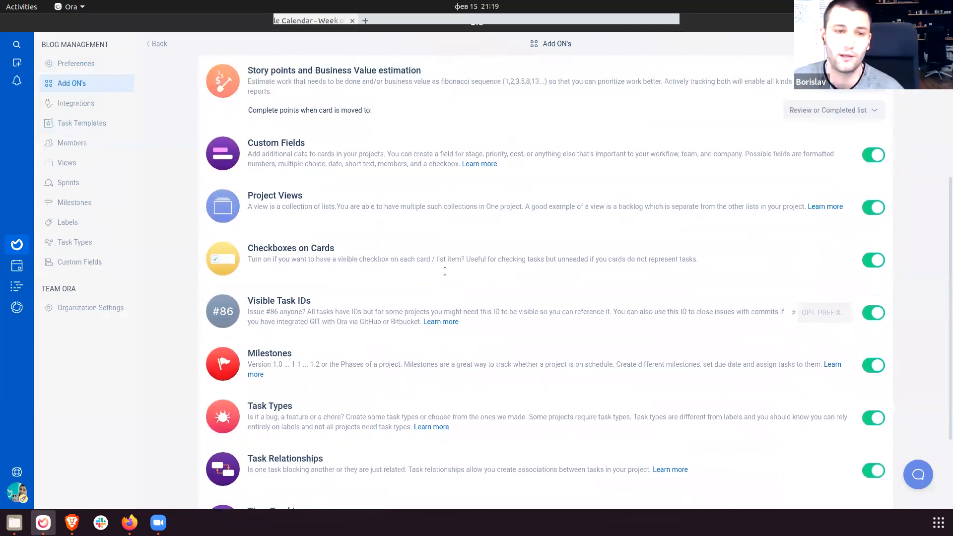
pyautogui.scroll(3, 445, 270)
pyautogui.scroll(3, 445, 271)
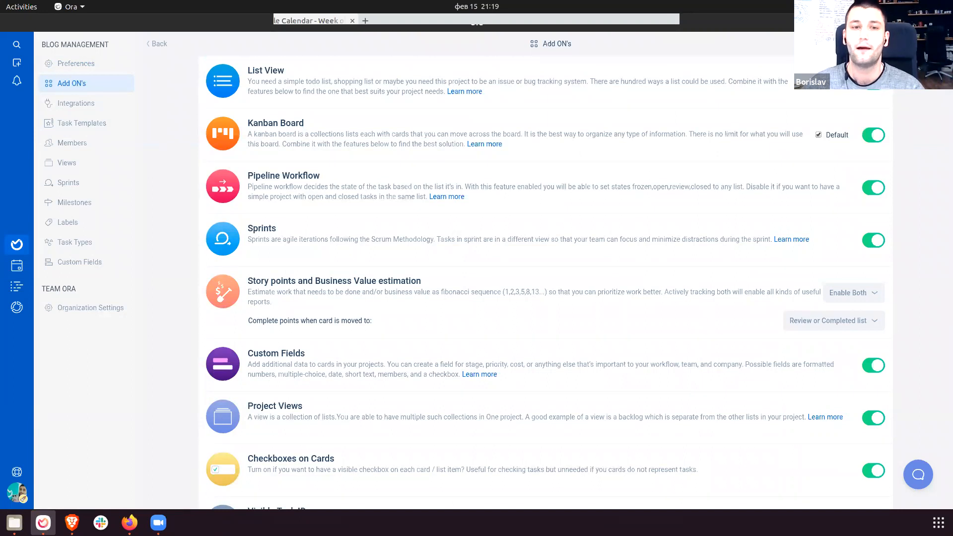
pyautogui.click(158, 44)
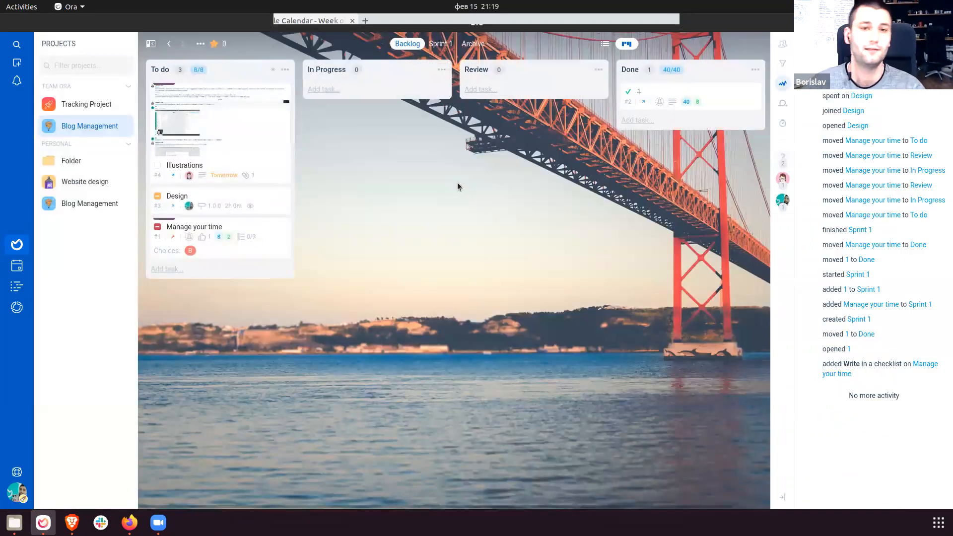
# Give the In Progress list an automated action that starts the timer.
pyautogui.click(441, 71)
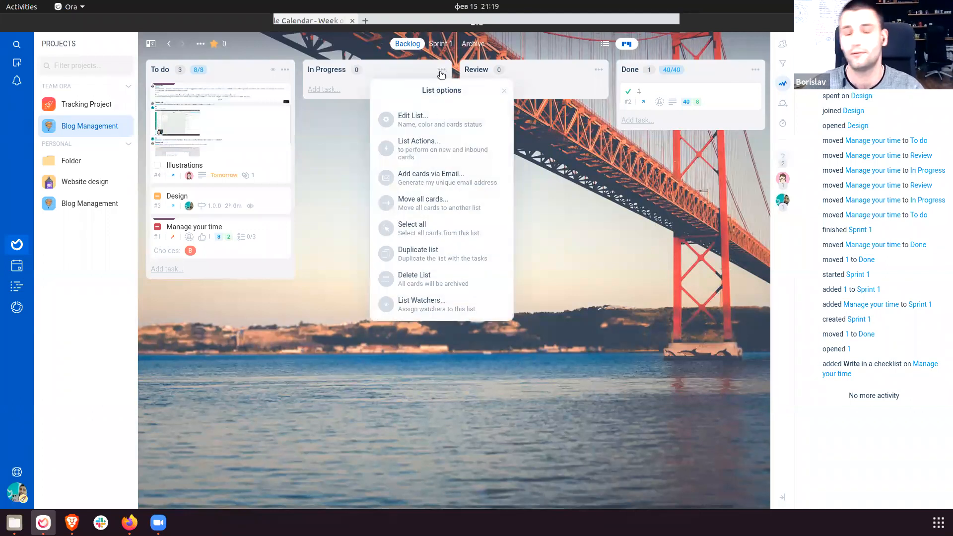
pyautogui.click(451, 150)
pyautogui.moveTo(416, 109); pyautogui.dragTo(481, 120)
pyautogui.click(437, 114)
pyautogui.click(434, 140)
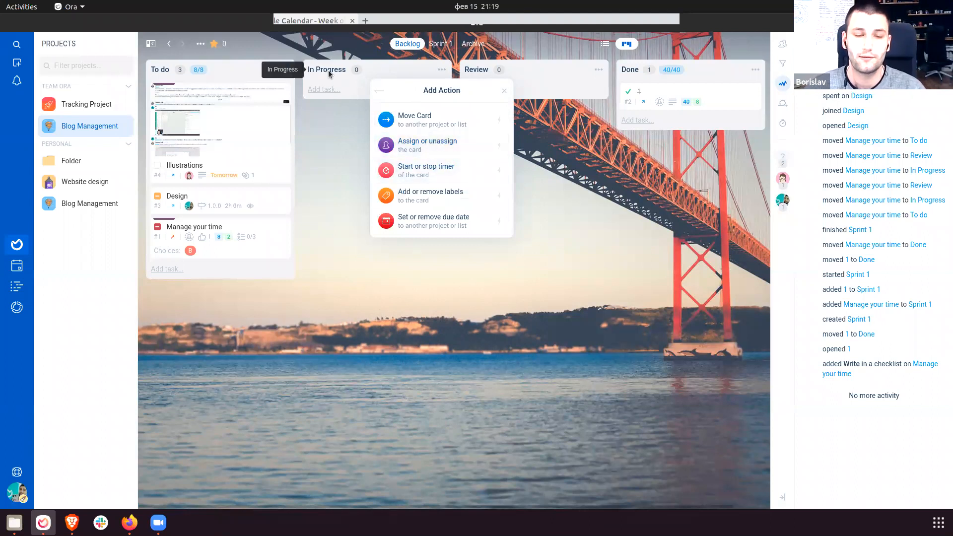
pyautogui.click(434, 172)
pyautogui.click(453, 169)
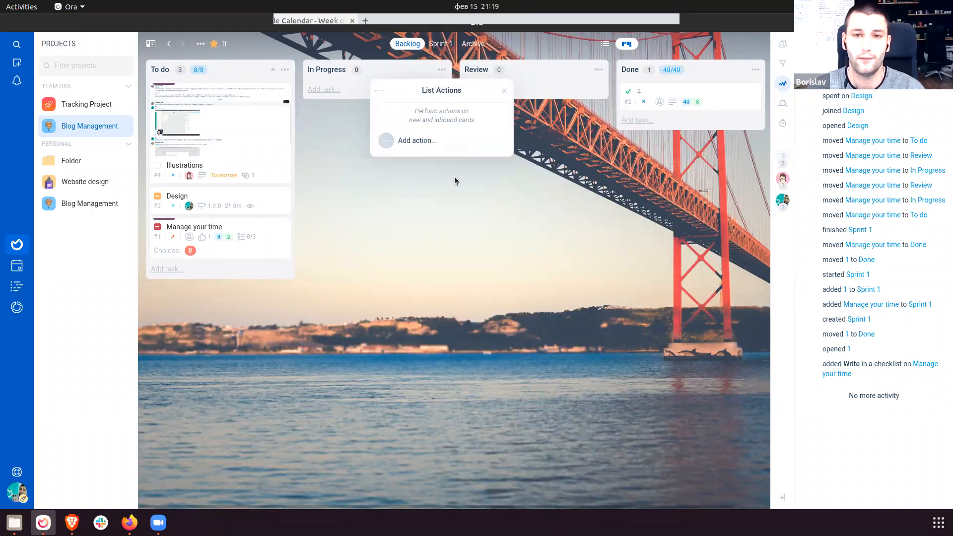
pyautogui.click(538, 207)
# Add a stop-timer action to Review, then move Illustrations through In Progress into Review.
pyautogui.click(599, 70)
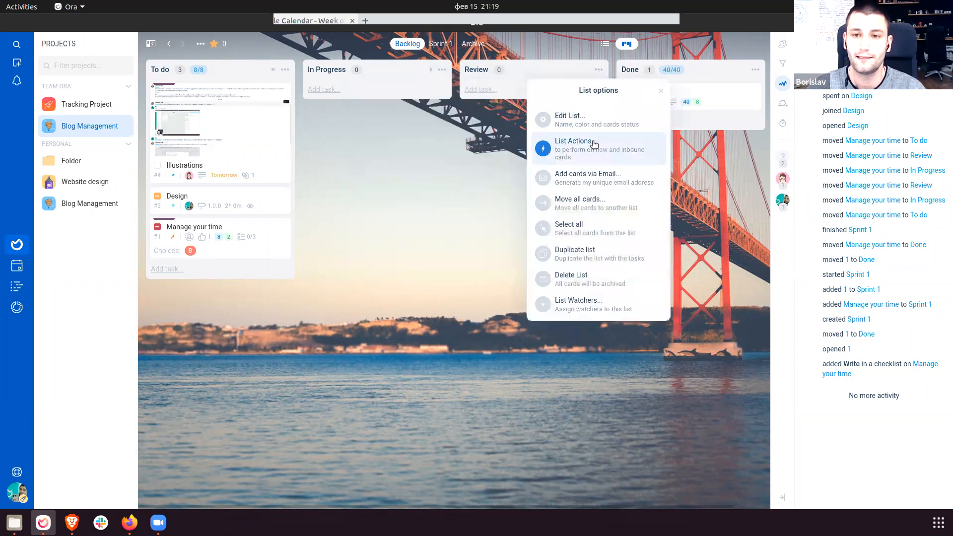
pyautogui.click(577, 144)
pyautogui.click(579, 143)
pyautogui.click(592, 174)
pyautogui.click(554, 141)
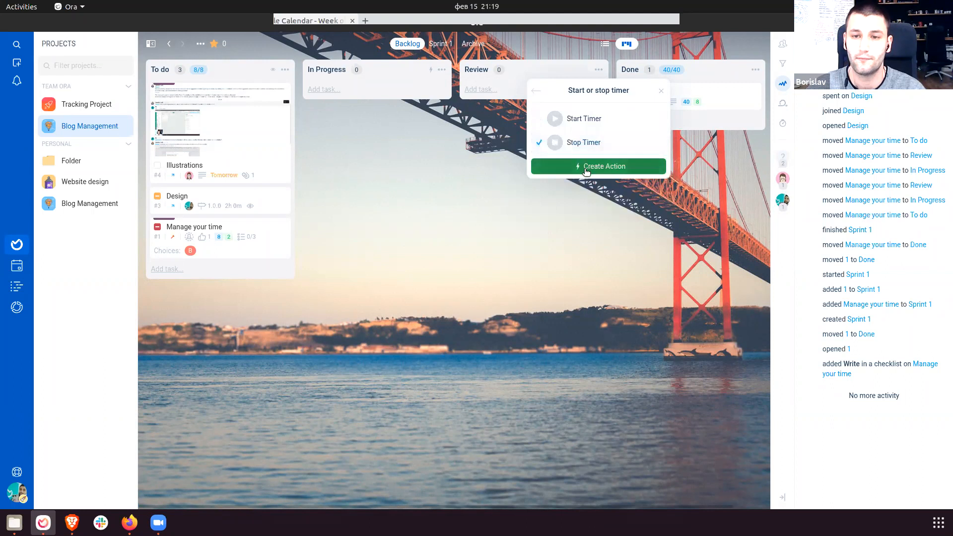
pyautogui.click(596, 164)
pyautogui.click(636, 298)
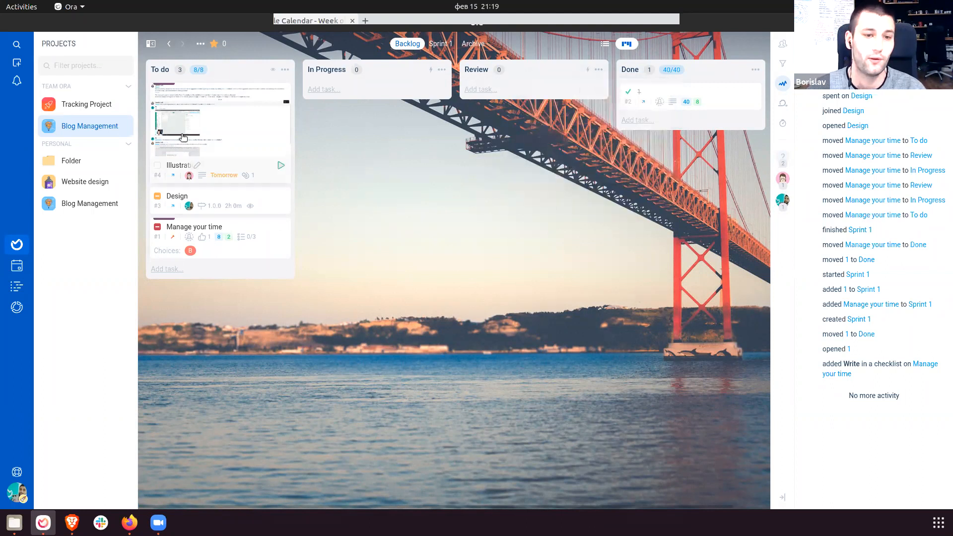
pyautogui.moveTo(191, 123); pyautogui.dragTo(351, 102)
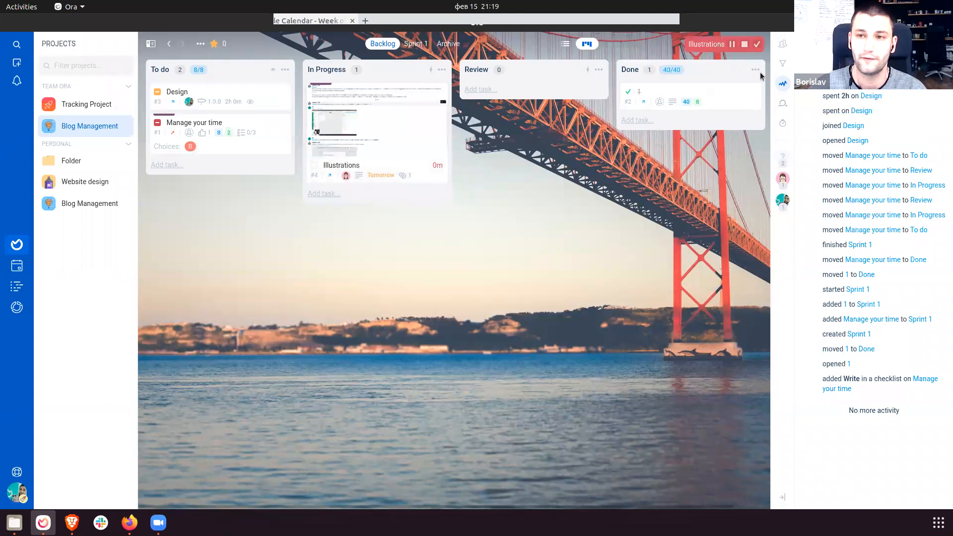
pyautogui.moveTo(440, 171); pyautogui.dragTo(527, 149)
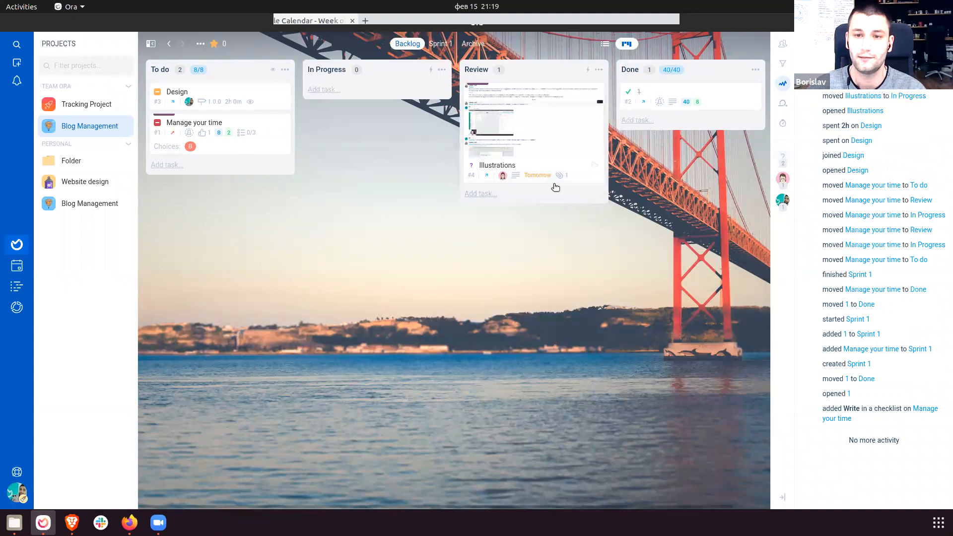
# Look over the In Progress action choices, the Done list options and the Archive view.
pyautogui.click(442, 70)
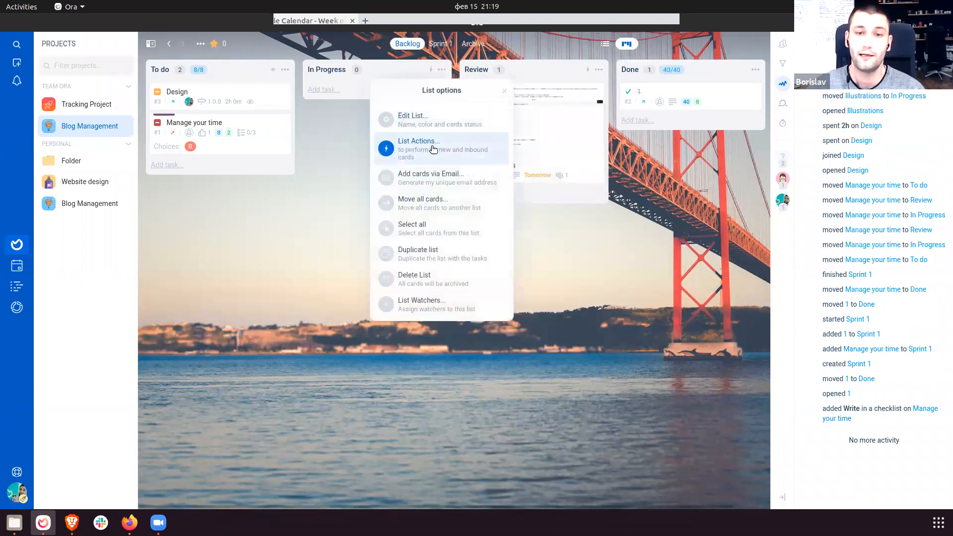
pyautogui.click(417, 143)
pyautogui.click(443, 158)
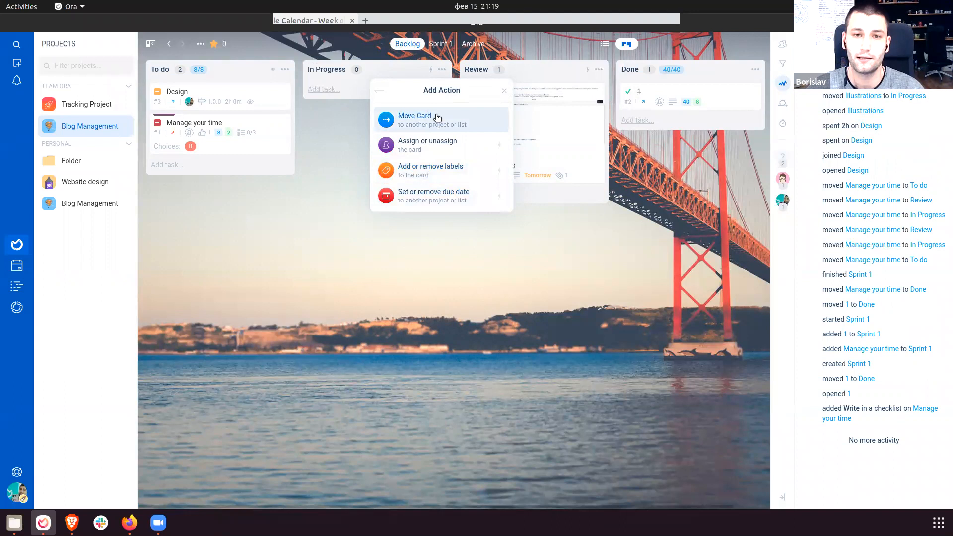
pyautogui.click(674, 273)
pyautogui.moveTo(674, 273); pyautogui.dragTo(645, 276)
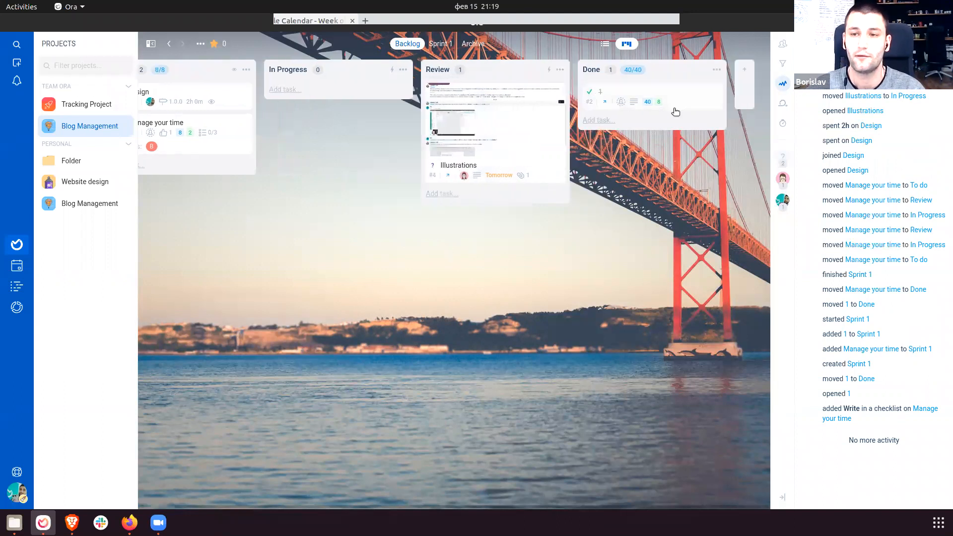
pyautogui.click(720, 71)
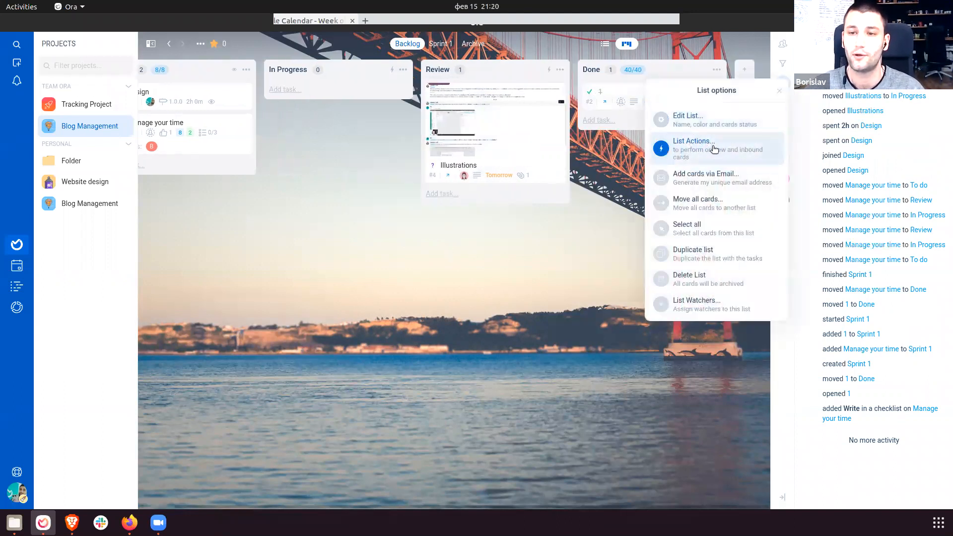
pyautogui.click(606, 194)
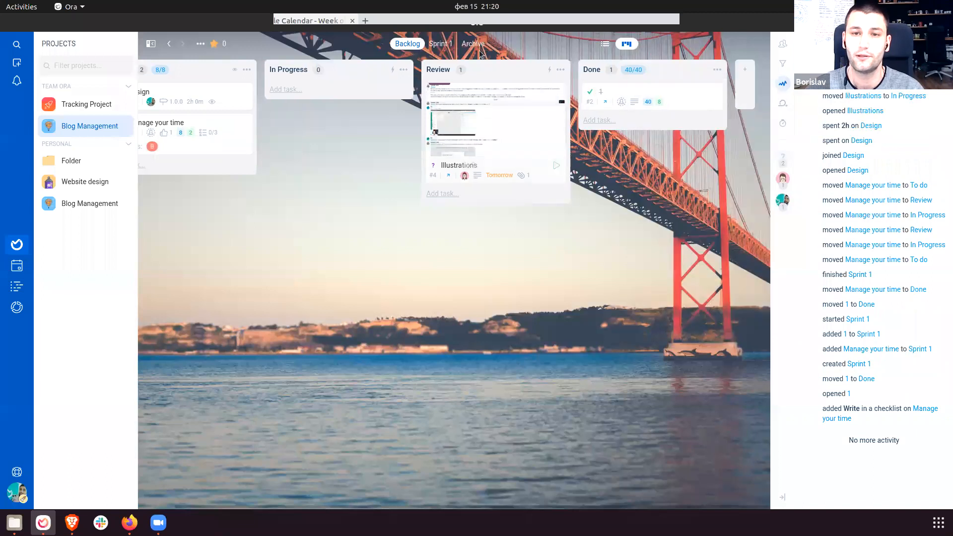
pyautogui.click(473, 44)
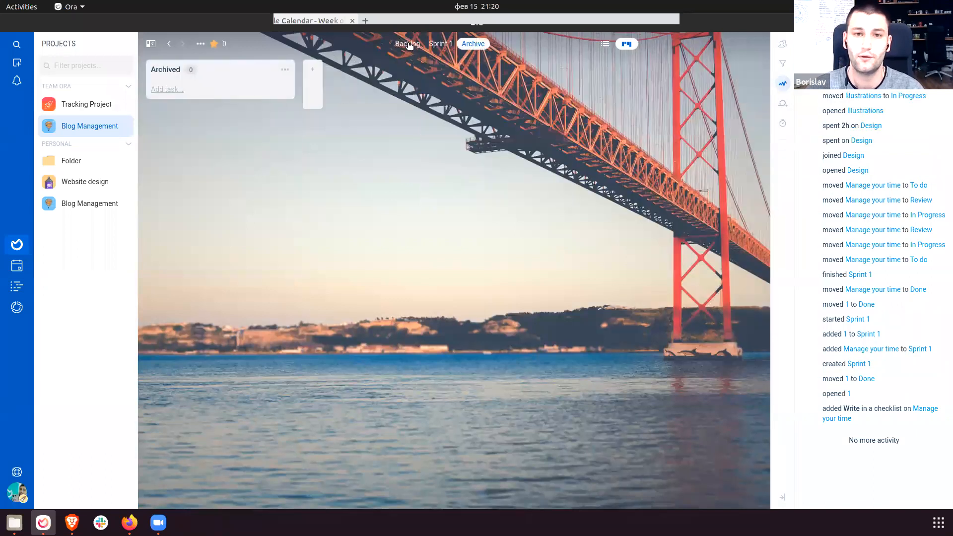
pyautogui.click(408, 44)
# Give the Done list an automated action that moves cards to Archived.
pyautogui.click(719, 70)
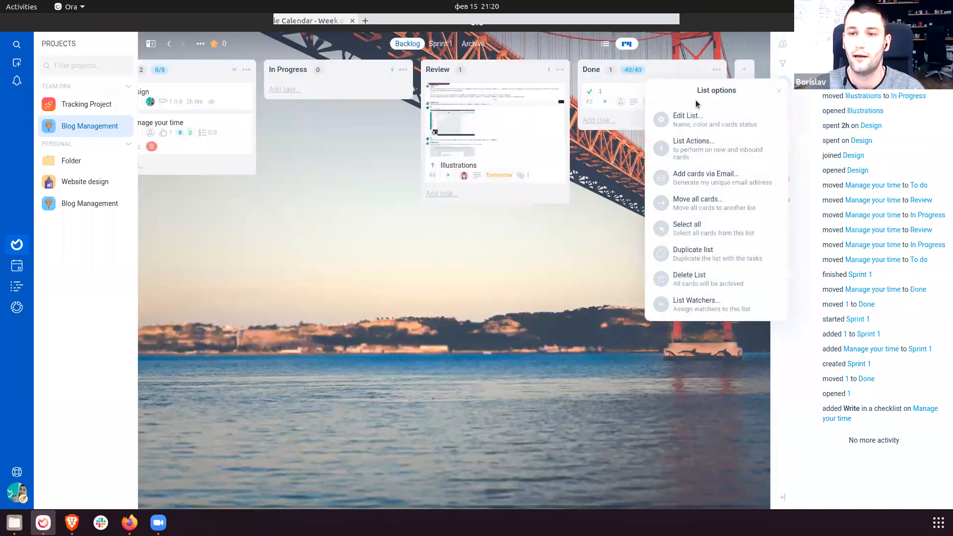
pyautogui.click(692, 144)
pyautogui.click(694, 145)
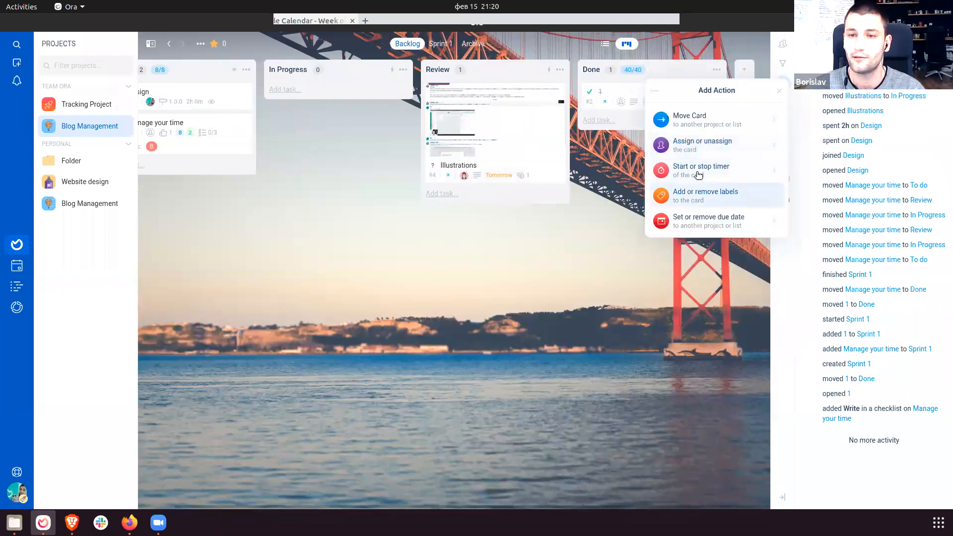
pyautogui.click(699, 118)
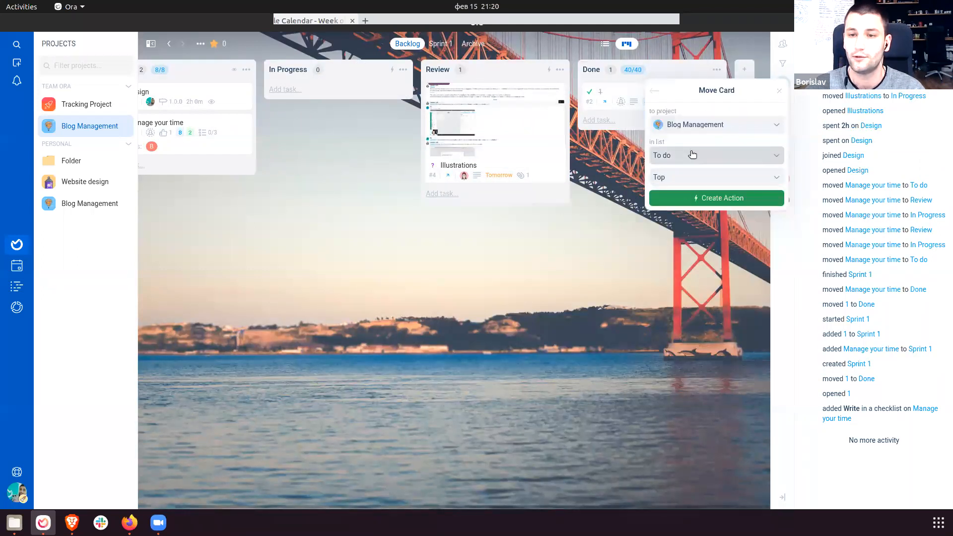
pyautogui.click(692, 157)
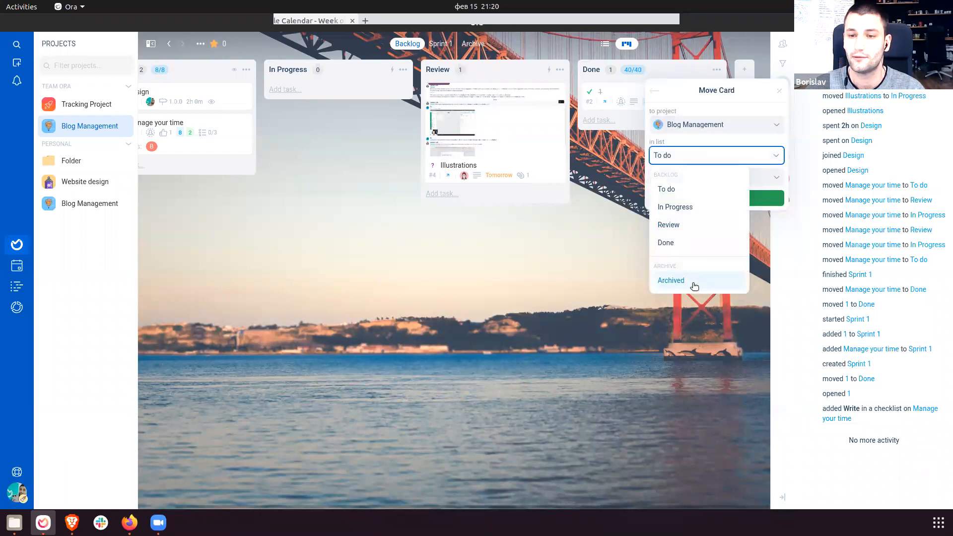
pyautogui.click(694, 286)
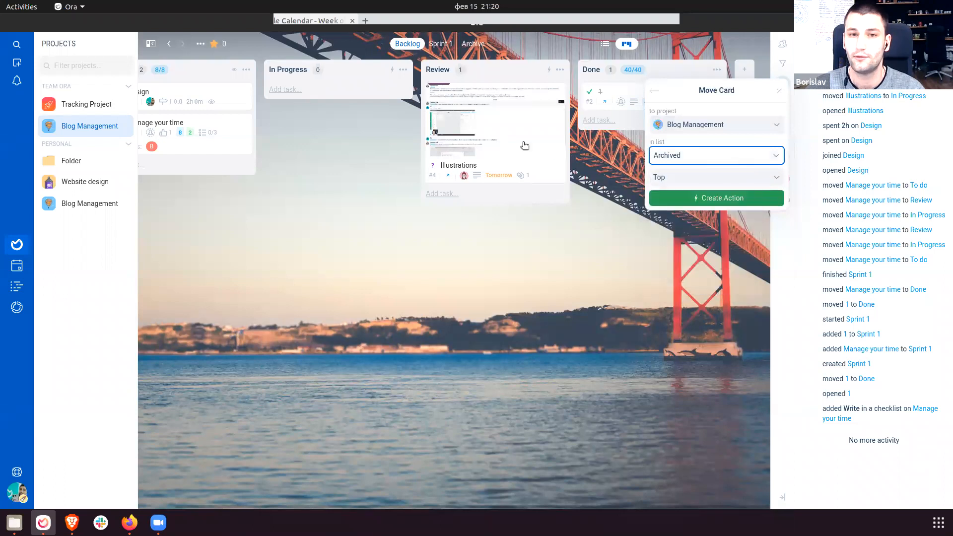
pyautogui.click(716, 198)
# Move Illustrations into Done and confirm it was archived, then return to Backlog.
pyautogui.moveTo(462, 149); pyautogui.dragTo(646, 164)
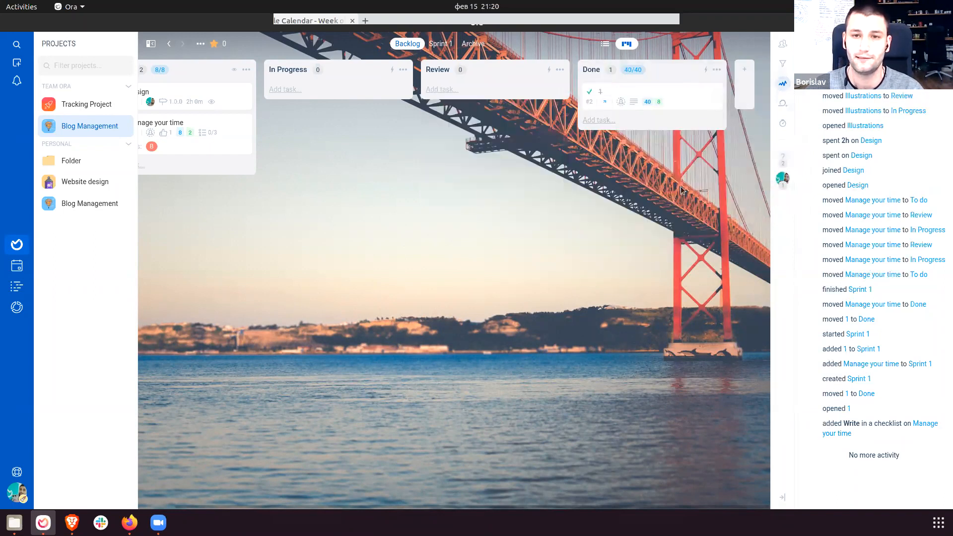
pyautogui.click(474, 44)
pyautogui.moveTo(219, 136); pyautogui.dragTo(251, 175)
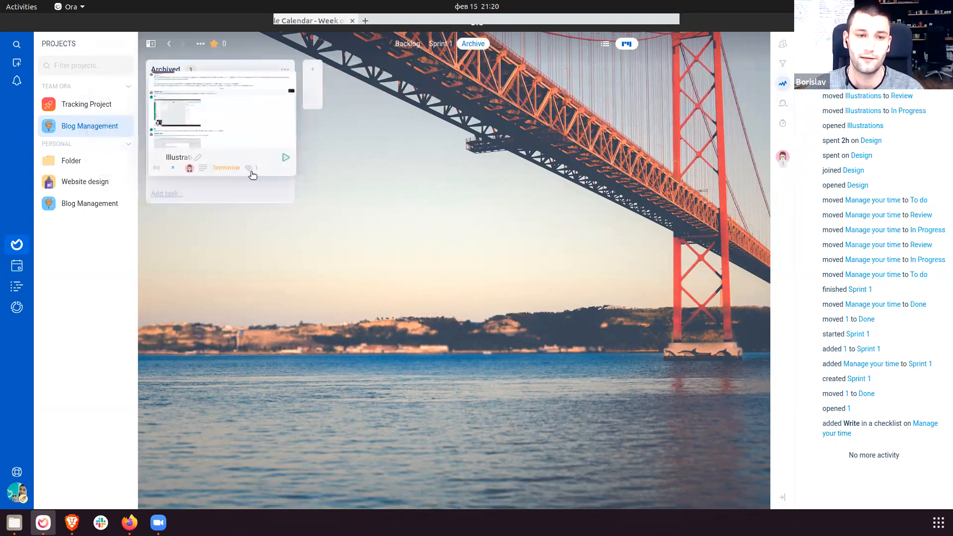
pyautogui.click(406, 45)
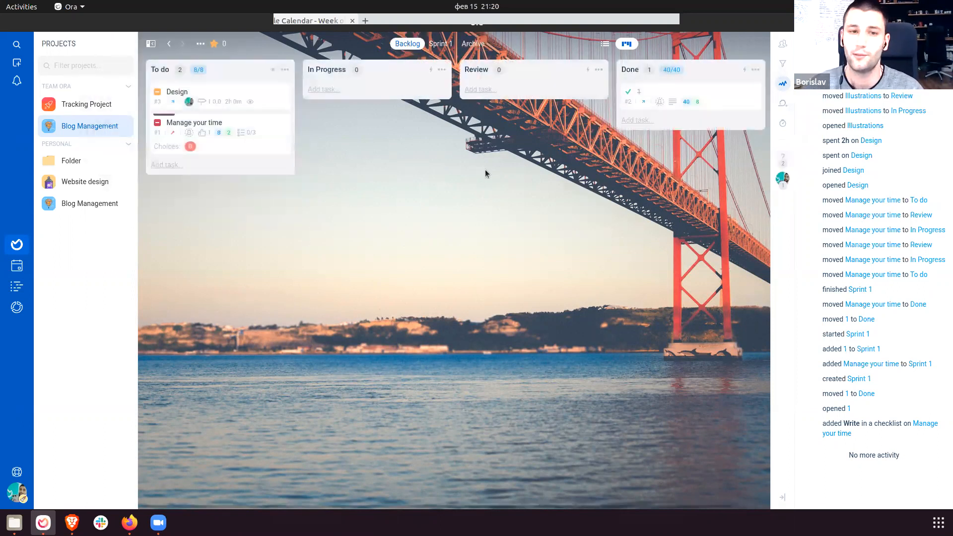
# Review the In Progress list's action choices again and show the task filters.
pyautogui.click(447, 69)
pyautogui.click(392, 144)
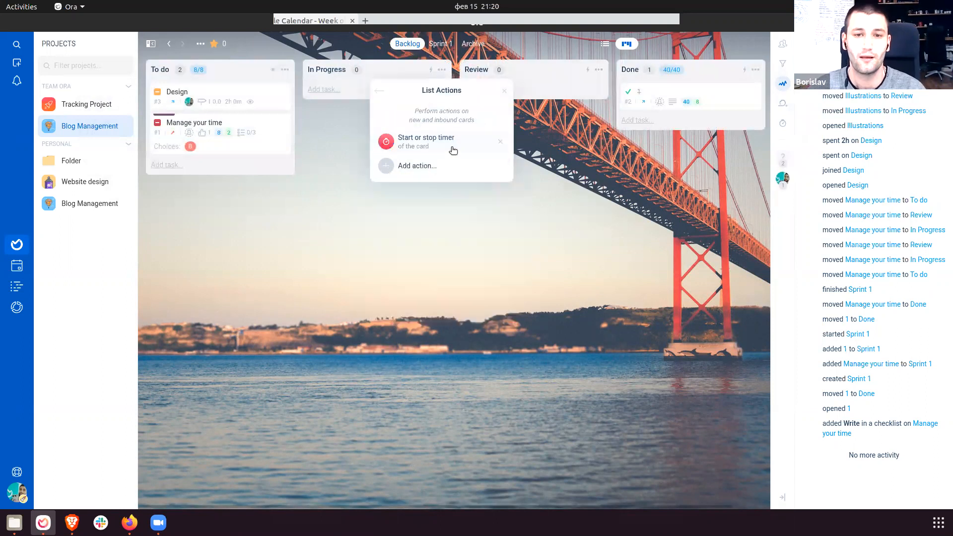
pyautogui.click(428, 169)
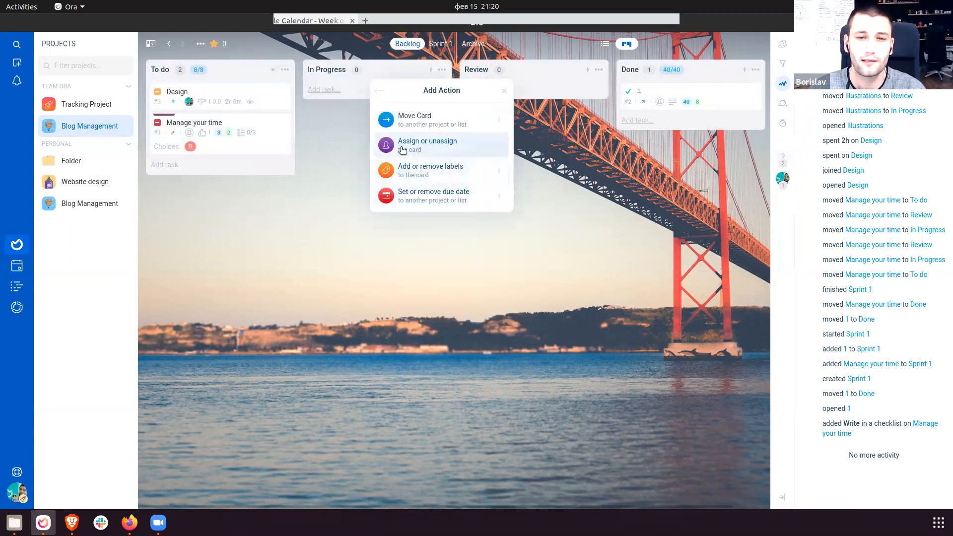
pyautogui.click(555, 198)
pyautogui.moveTo(472, 274); pyautogui.dragTo(454, 274)
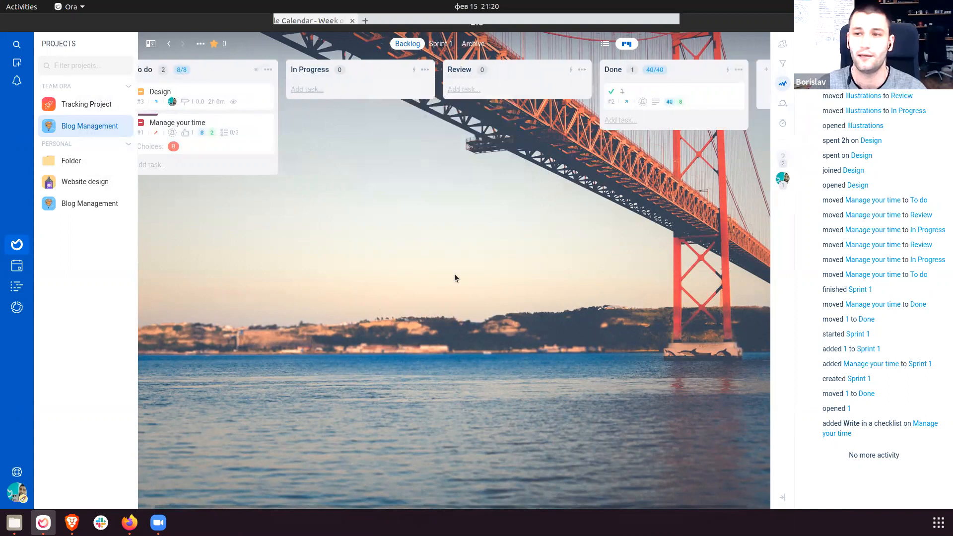
pyautogui.click(783, 65)
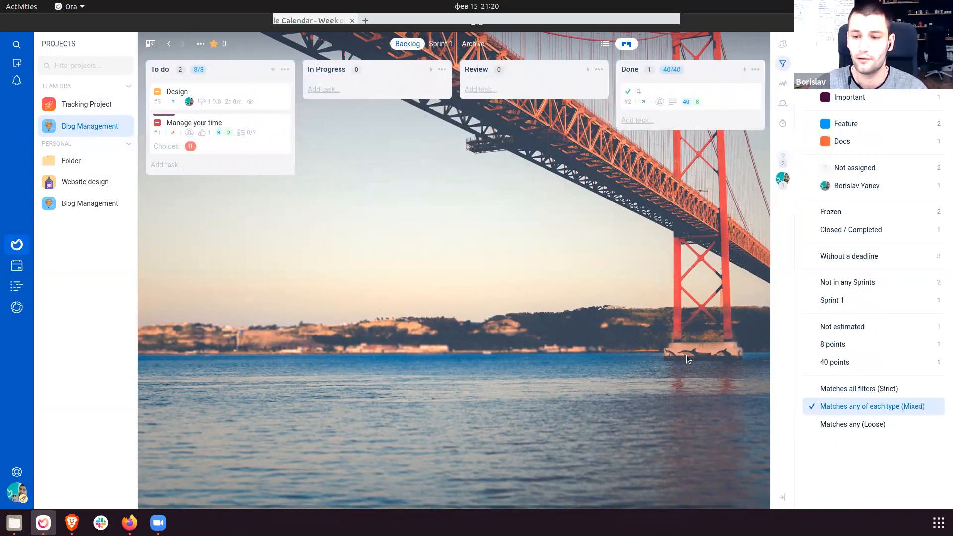
pyautogui.click(783, 498)
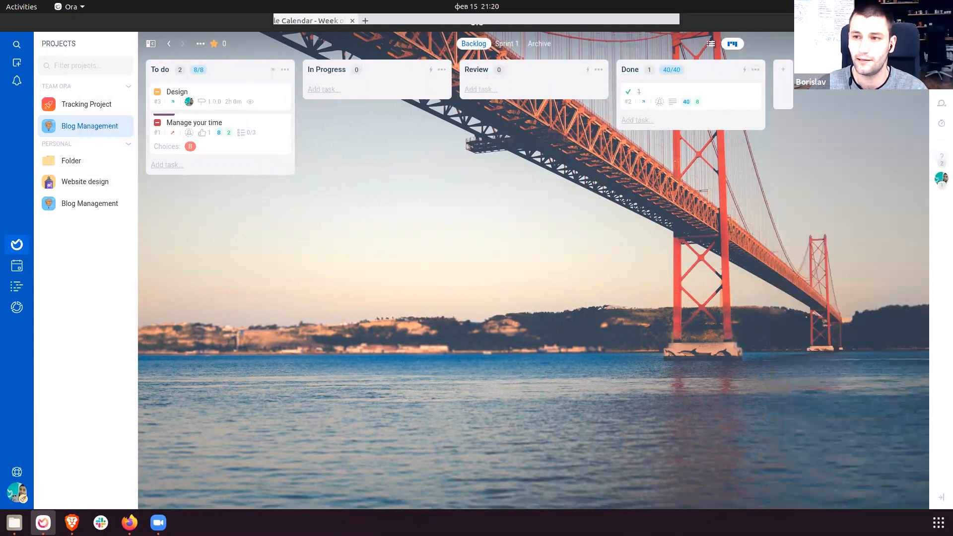
pyautogui.click(946, 495)
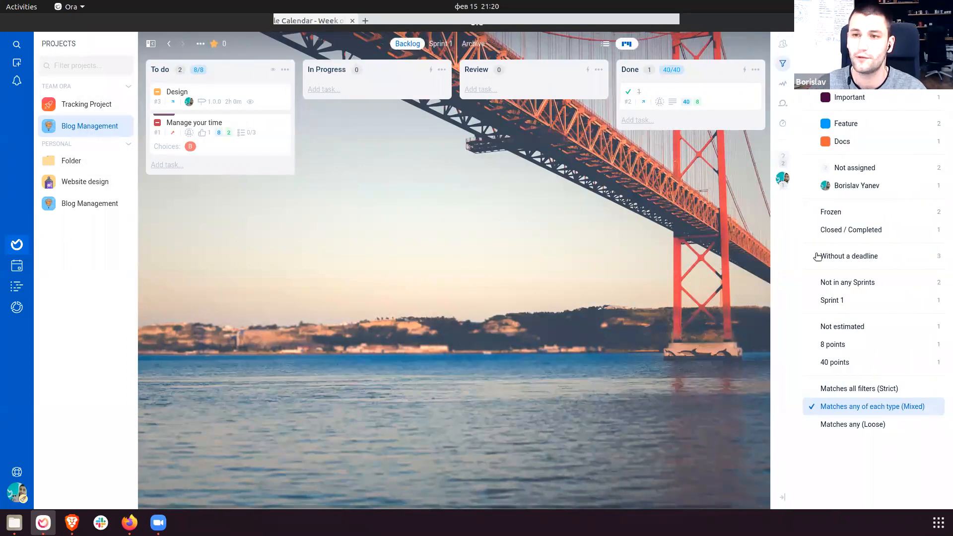
pyautogui.click(782, 48)
pyautogui.moveTo(839, 74); pyautogui.dragTo(864, 159)
pyautogui.click(865, 164)
pyautogui.click(864, 74)
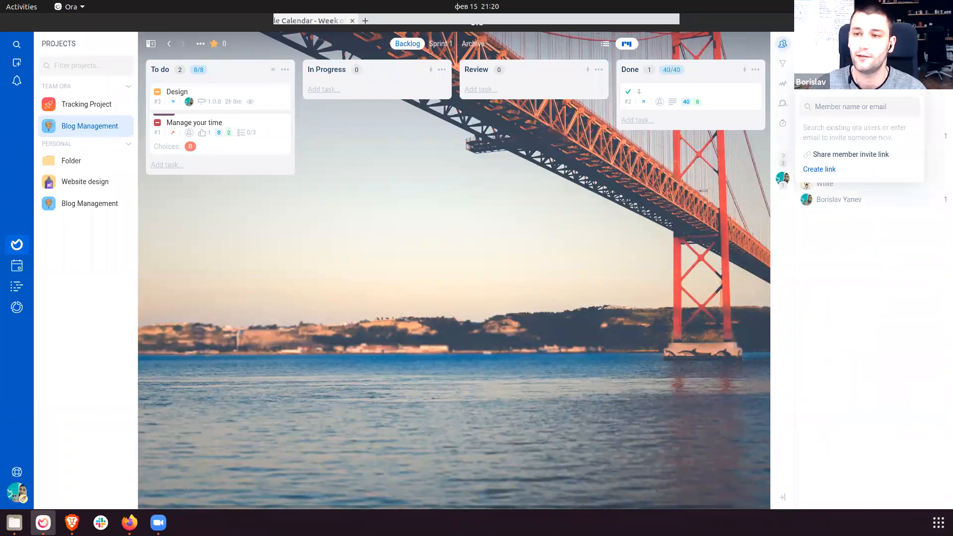
pyautogui.click(886, 285)
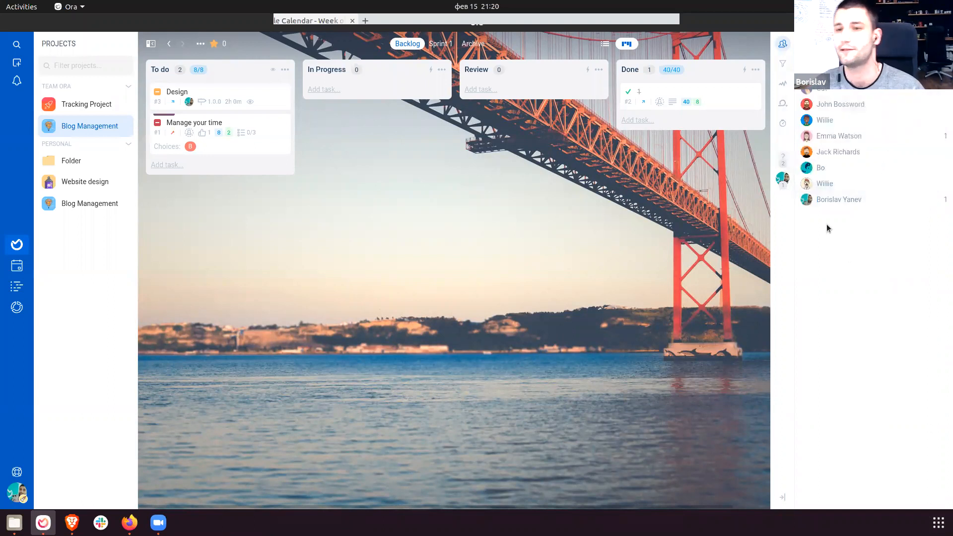
pyautogui.click(783, 63)
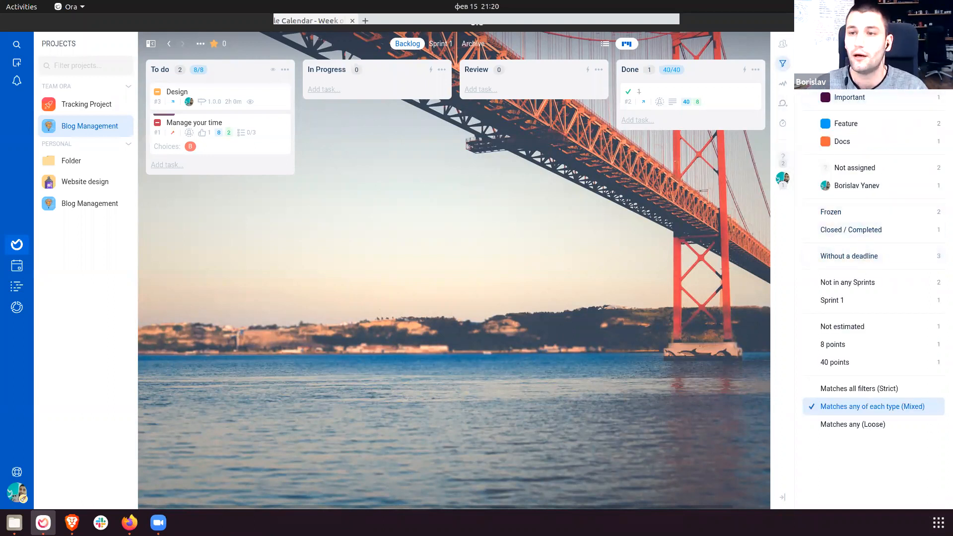
pyautogui.click(885, 105)
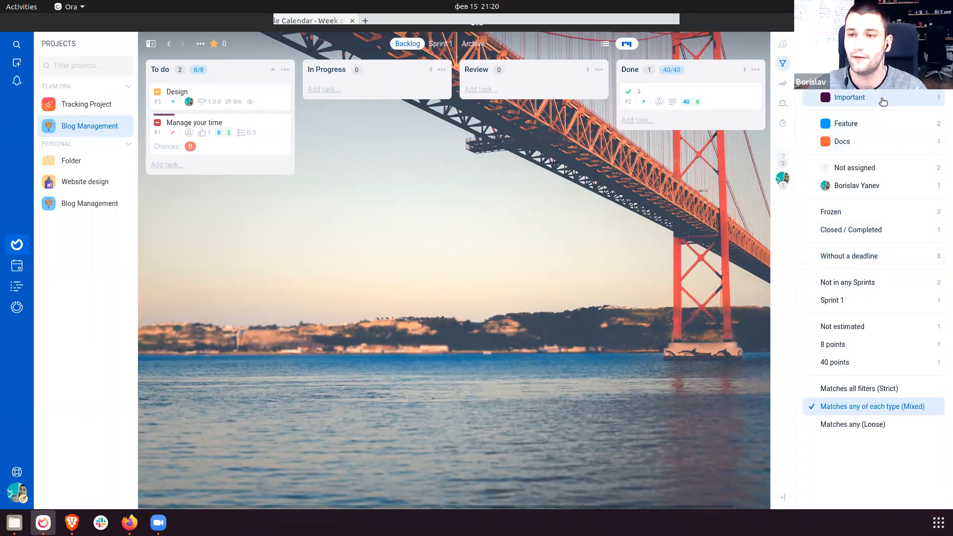
pyautogui.click(884, 101)
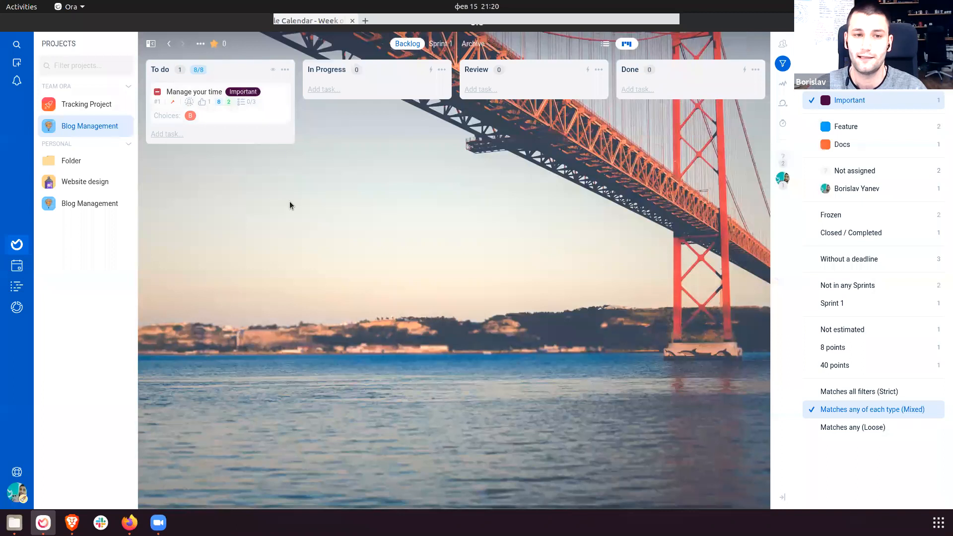
pyautogui.click(851, 100)
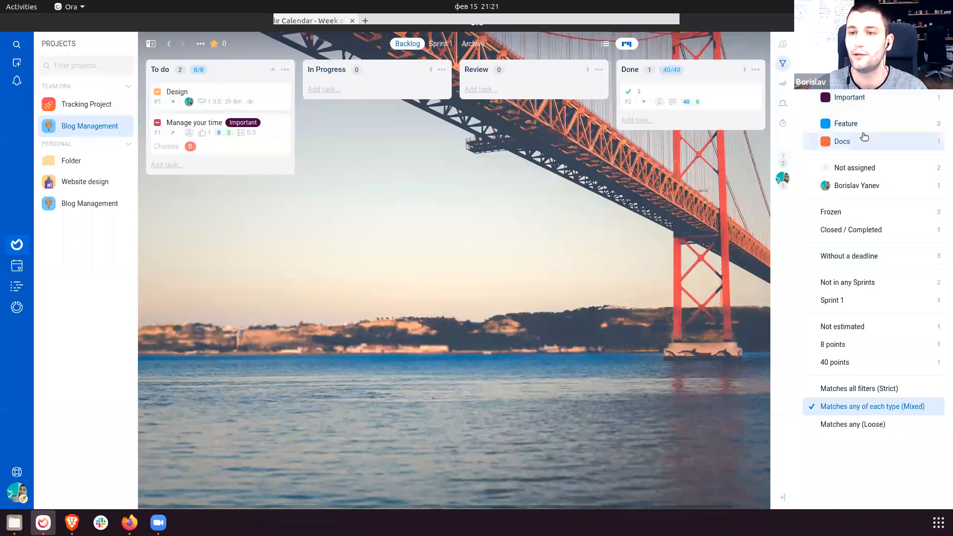
pyautogui.click(863, 187)
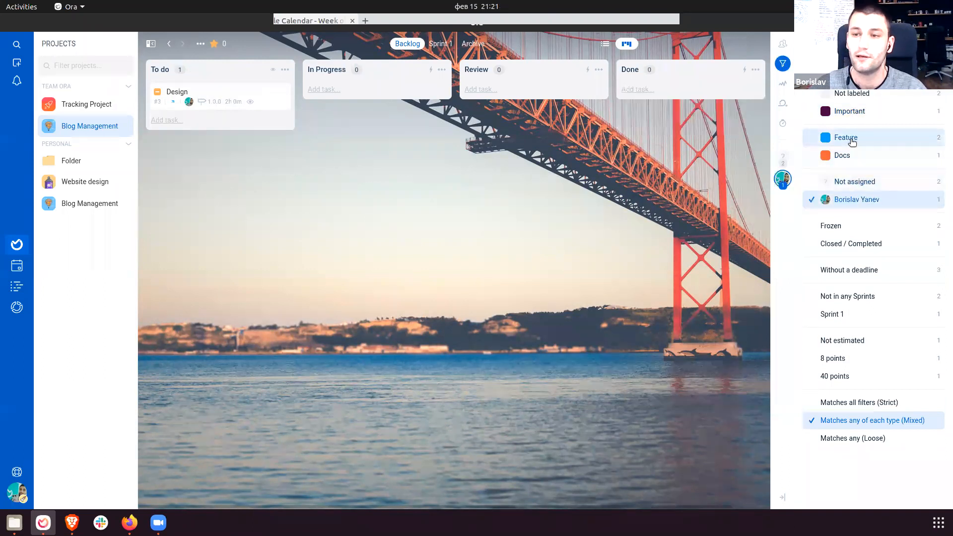
pyautogui.click(851, 200)
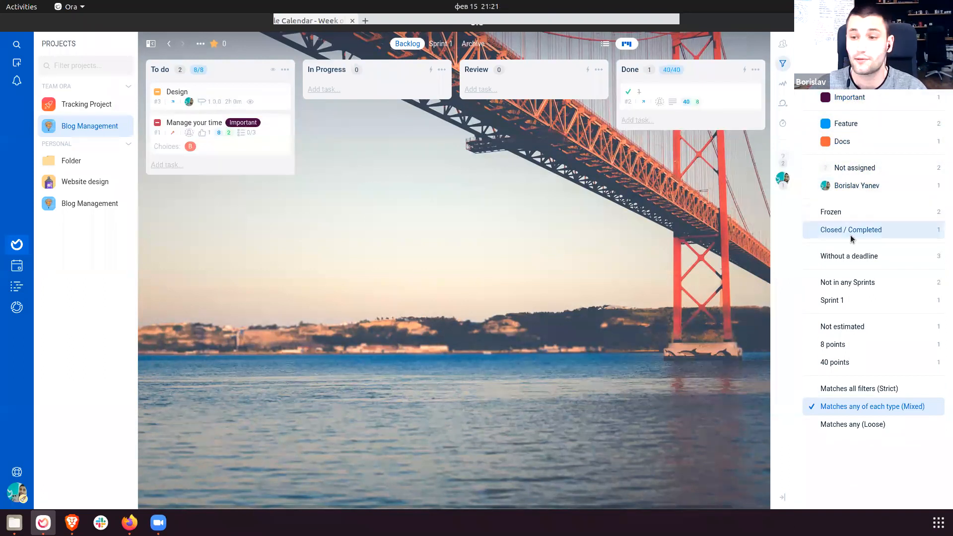
pyautogui.click(874, 365)
pyautogui.click(875, 368)
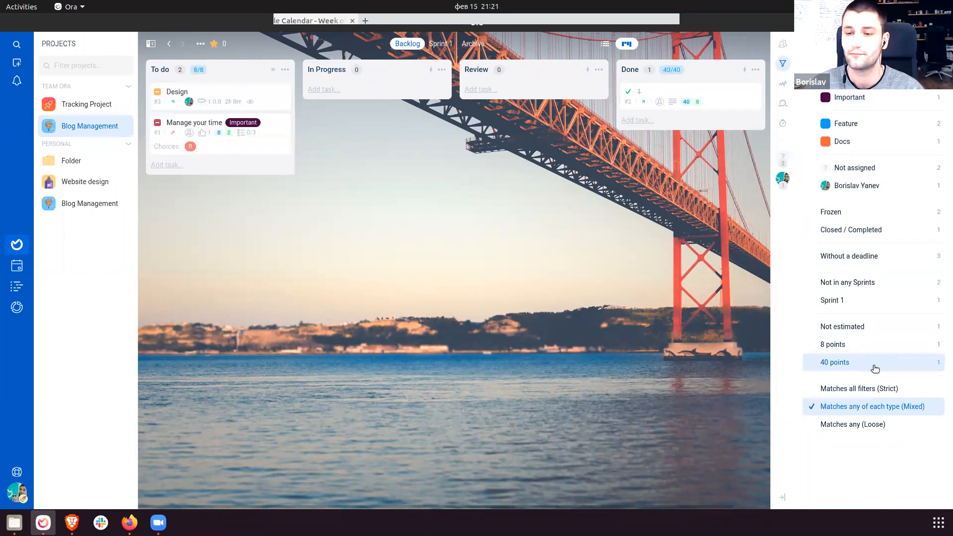
# Filter the board by the Important and Feature labels, settling on Matches any (Loose).
pyautogui.click(833, 396)
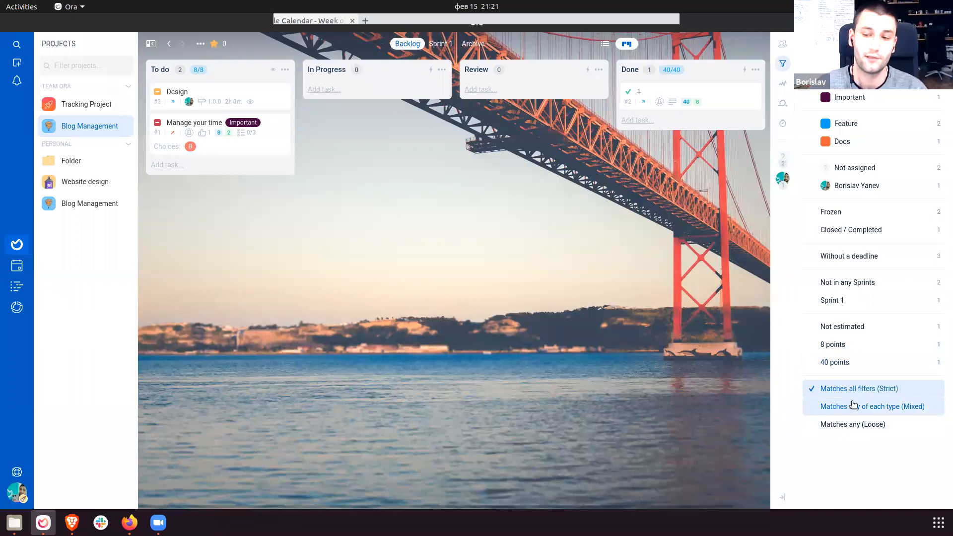
pyautogui.moveTo(861, 389); pyautogui.dragTo(887, 390)
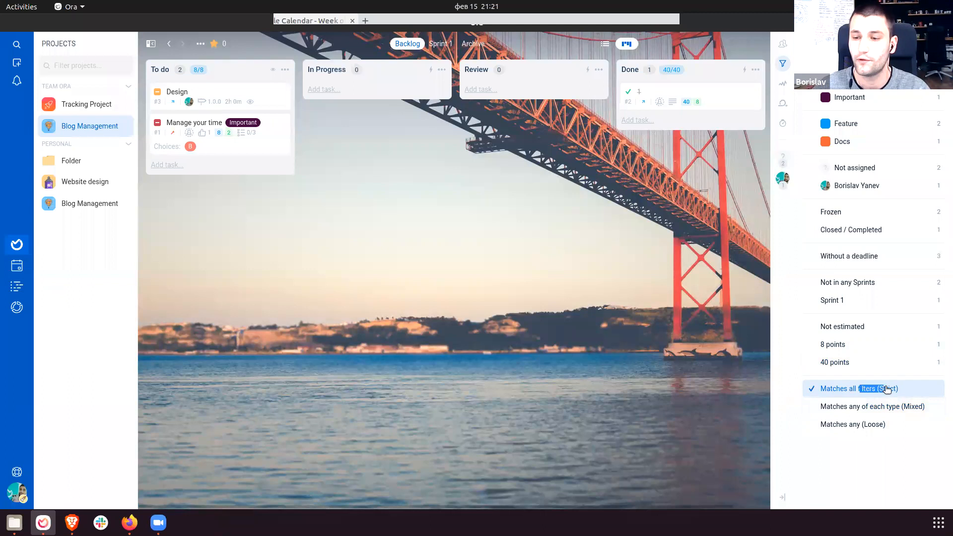
pyautogui.click(861, 99)
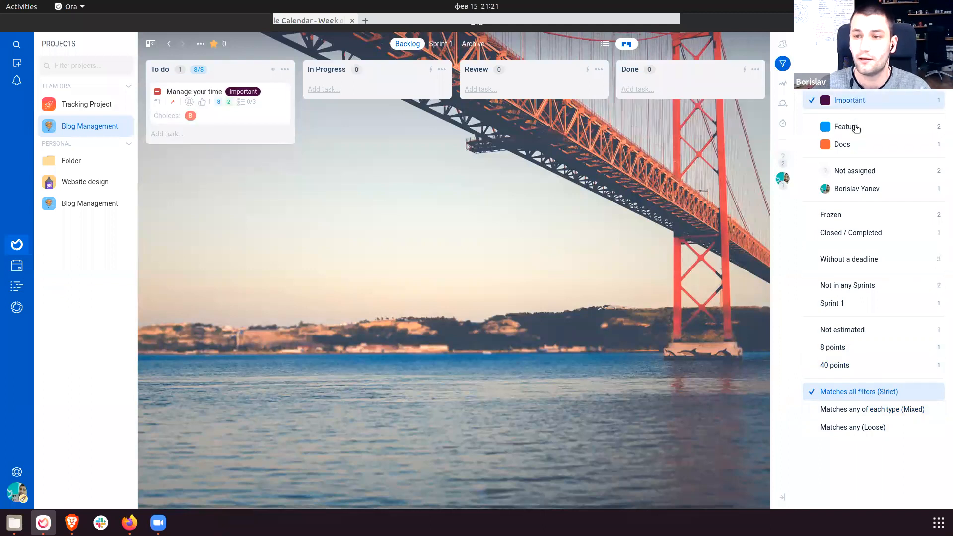
pyautogui.click(855, 127)
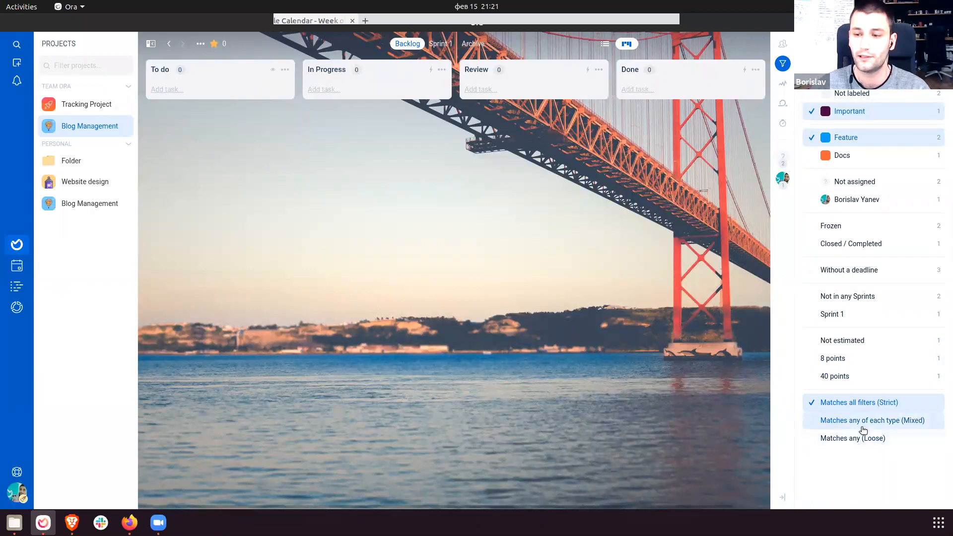
pyautogui.click(864, 420)
pyautogui.click(847, 440)
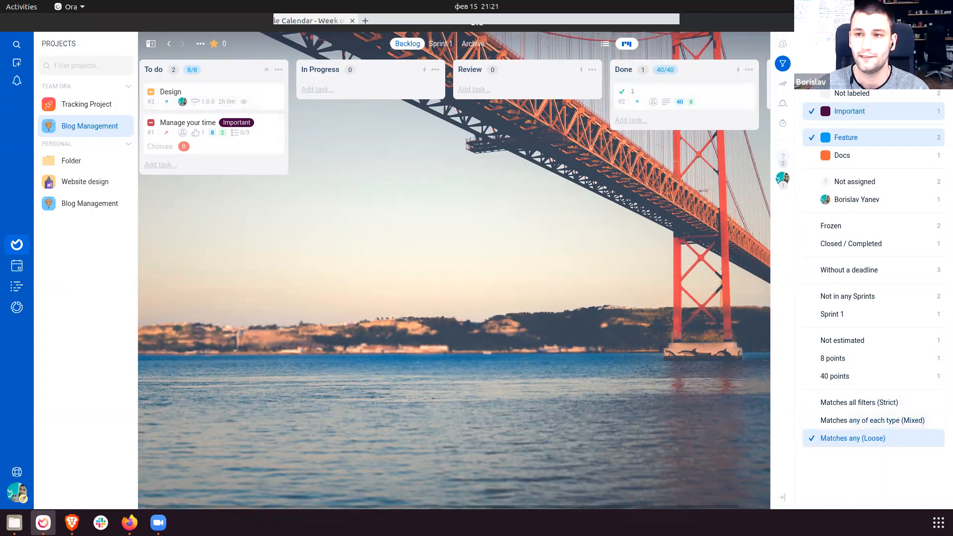
pyautogui.click(782, 126)
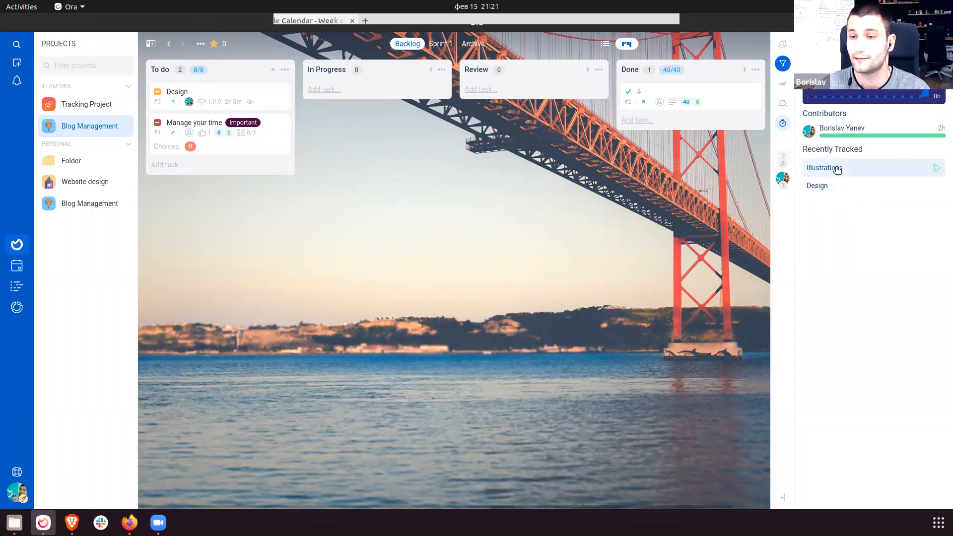
# Start the timer on the recently tracked Illustrations task.
pyautogui.click(838, 170)
pyautogui.click(855, 270)
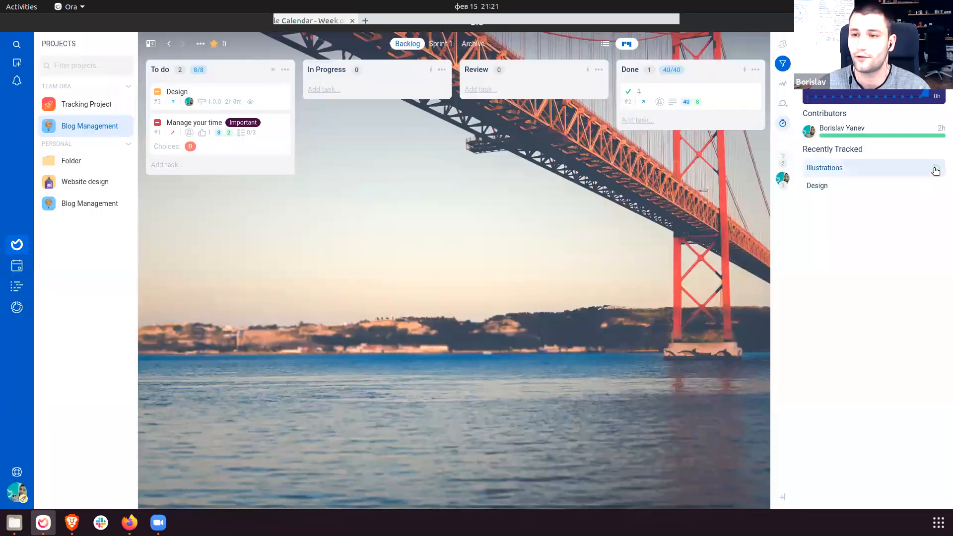
pyautogui.click(937, 169)
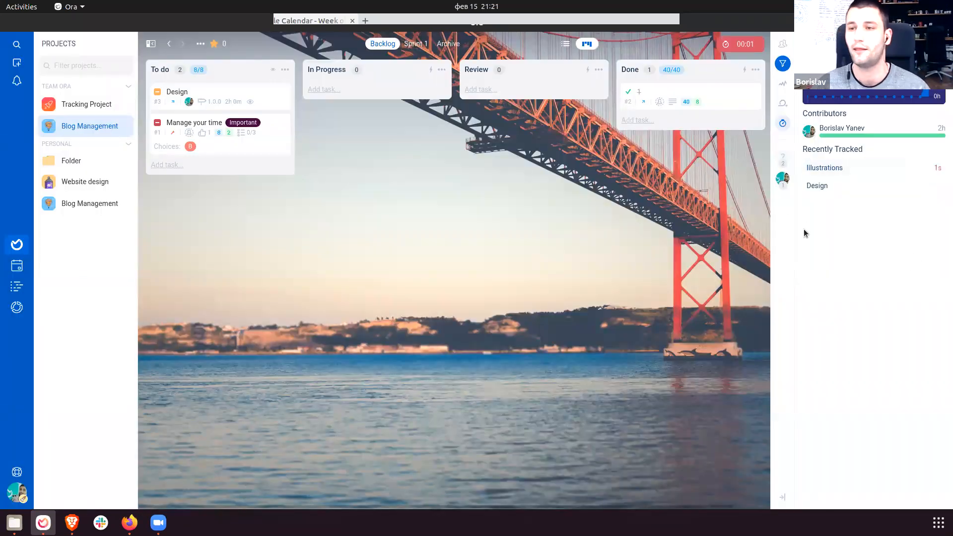
# Check the activity feed and Sprint 1 board, then return to the Backlog board.
pyautogui.click(786, 85)
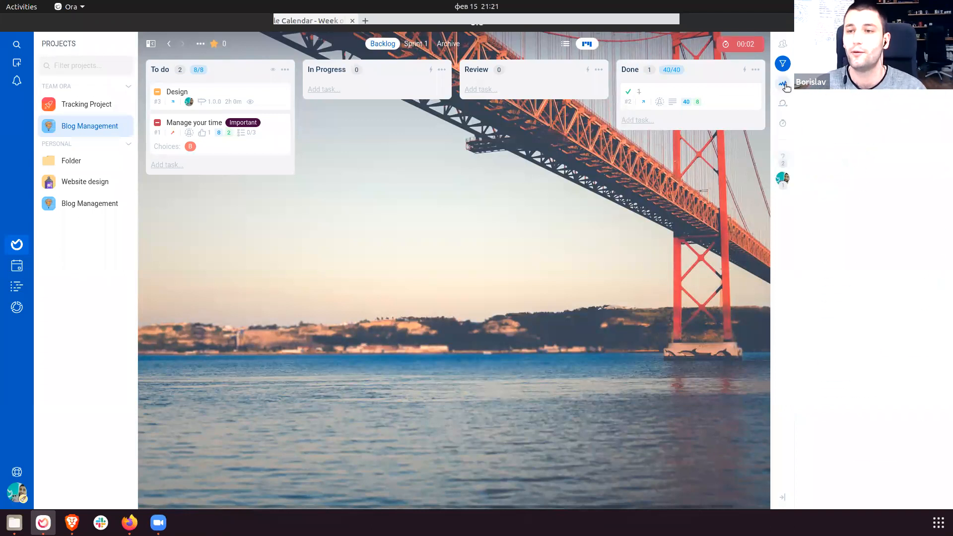
pyautogui.moveTo(822, 91); pyautogui.dragTo(877, 479)
pyautogui.click(928, 476)
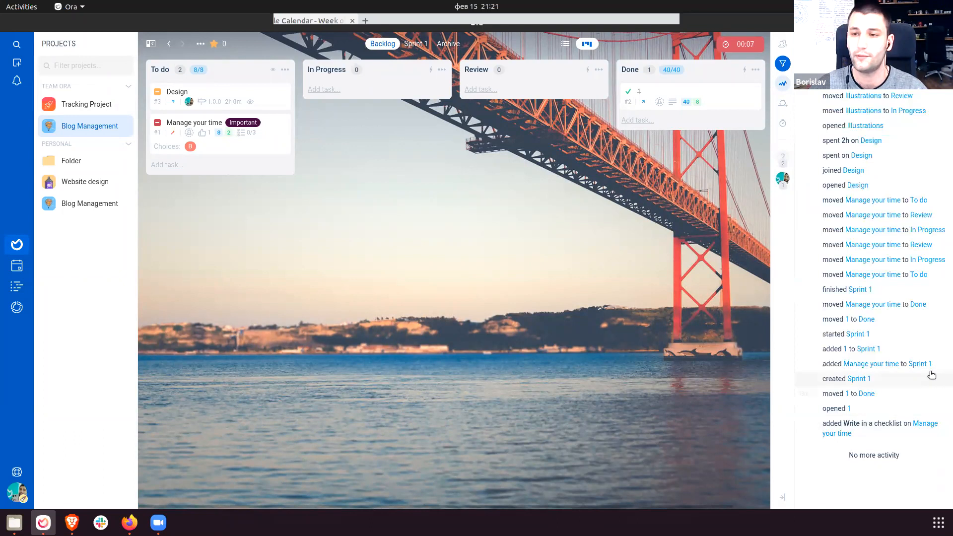
pyautogui.click(784, 104)
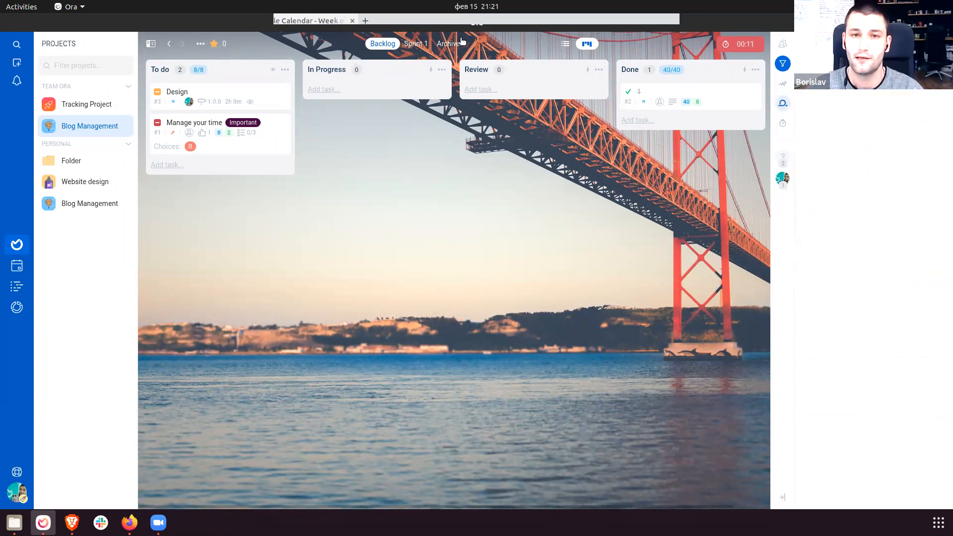
pyautogui.click(417, 44)
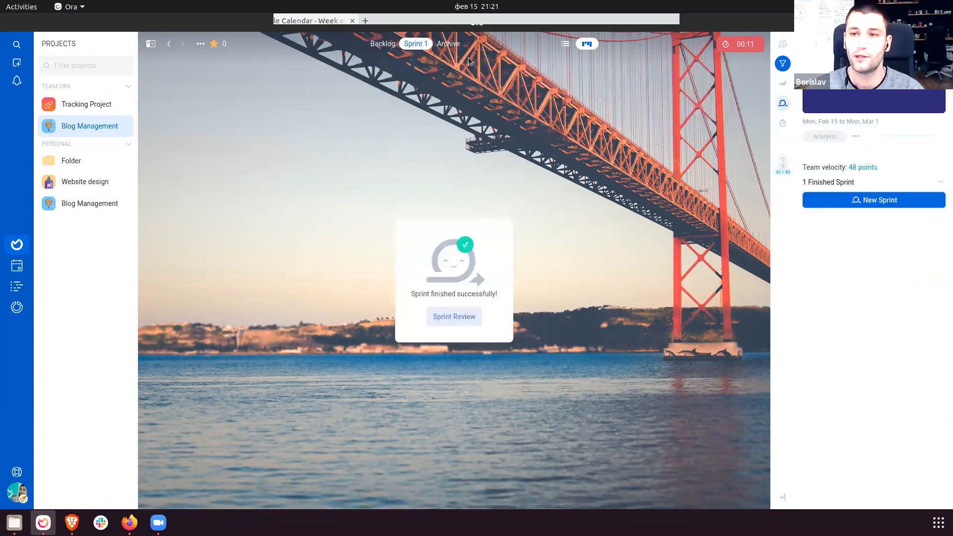
pyautogui.click(383, 44)
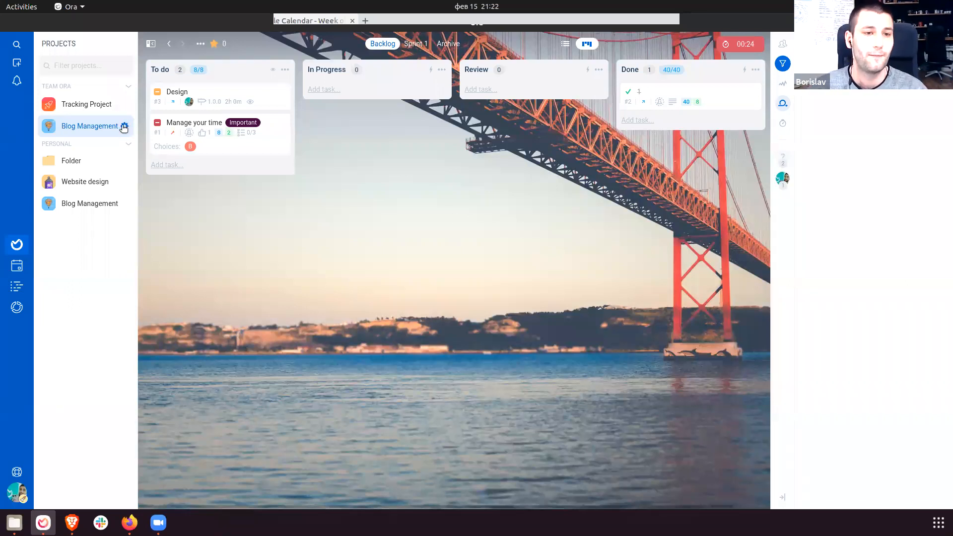
pyautogui.click(124, 127)
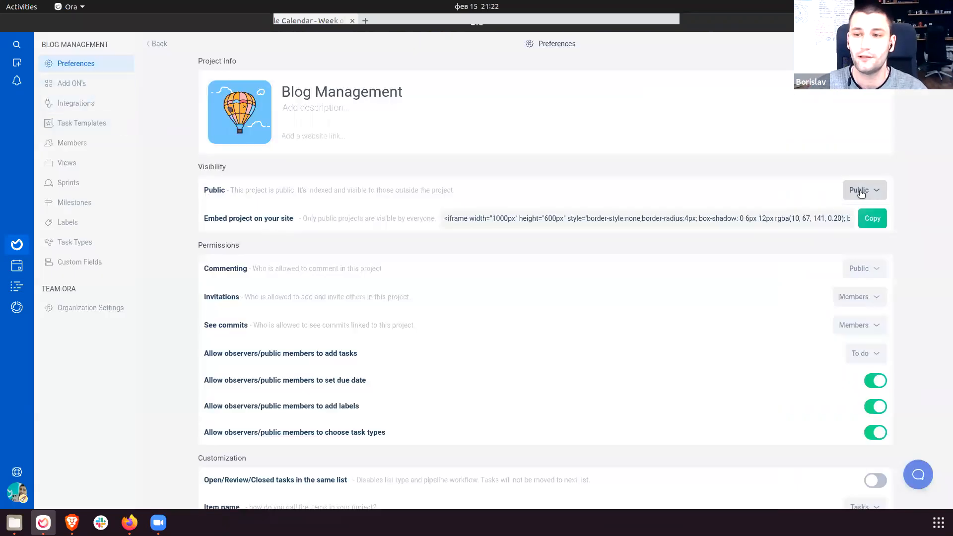
pyautogui.click(18, 243)
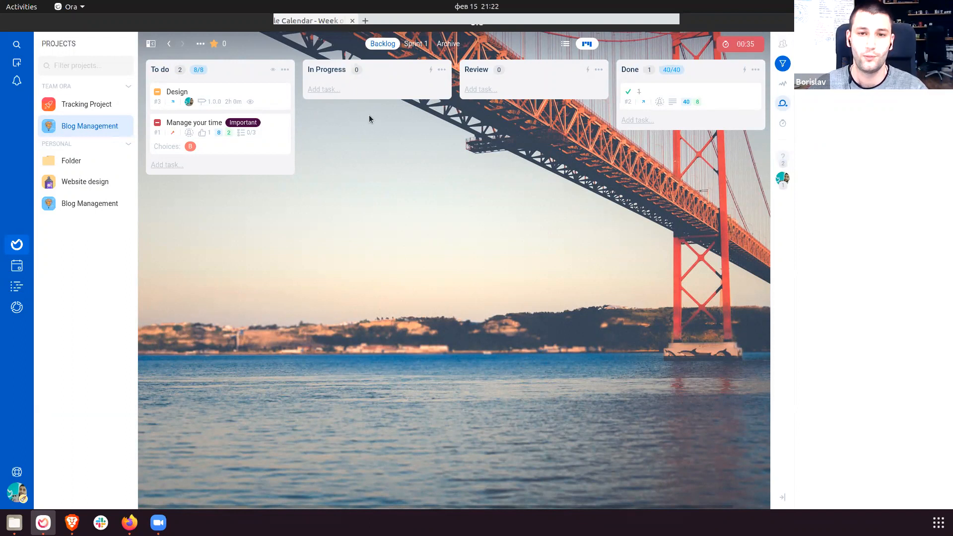
# Open the copied Ora board link in a new private Brave window.
pyautogui.click(73, 521)
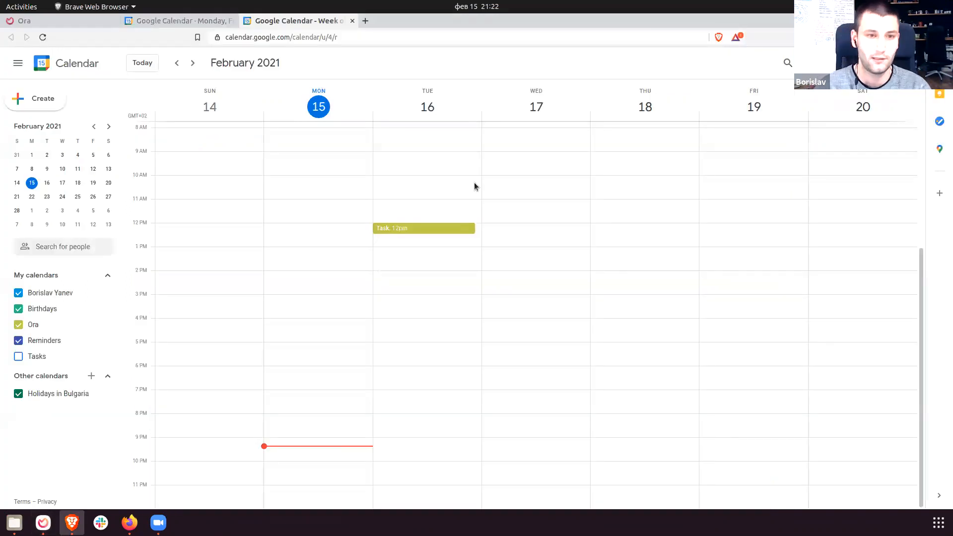
pyautogui.hotkey('ctrl', 'shift', 'n')
pyautogui.press('Return')
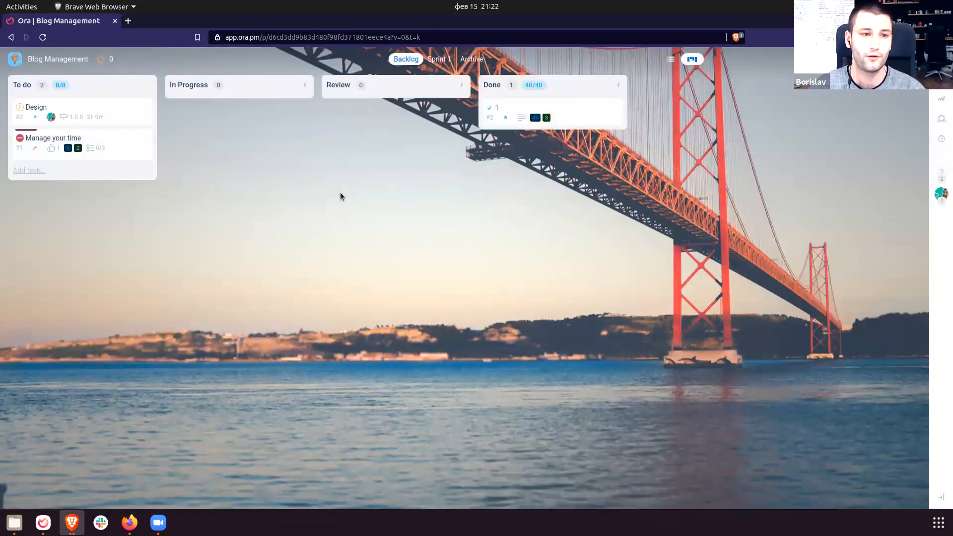
pyautogui.click(44, 171)
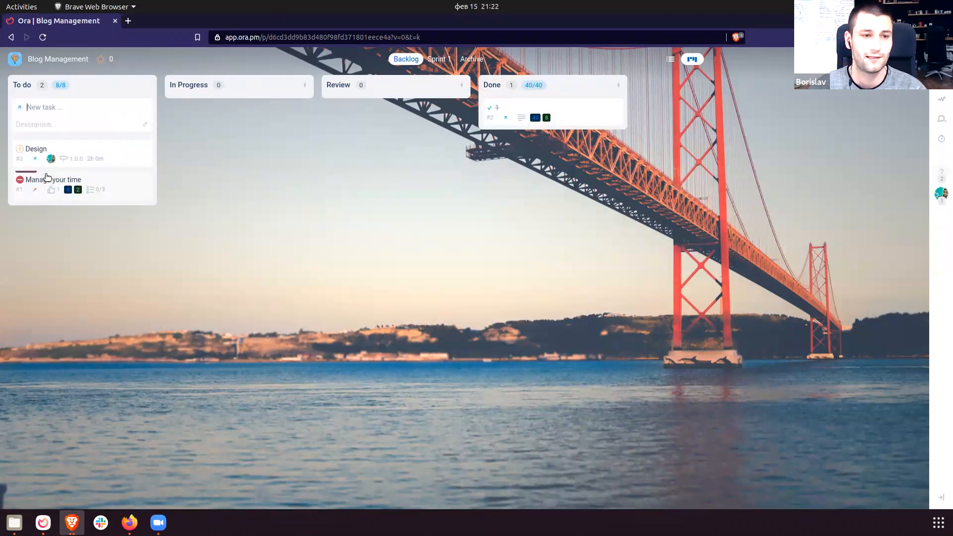
pyautogui.write('New task')
pyautogui.hotkey('ctrl', 'a')
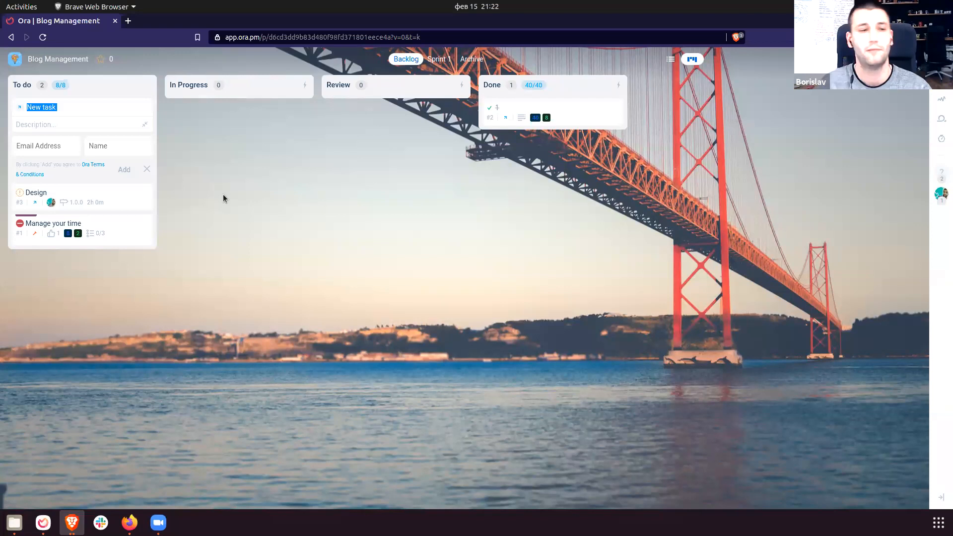
pyautogui.click(59, 146)
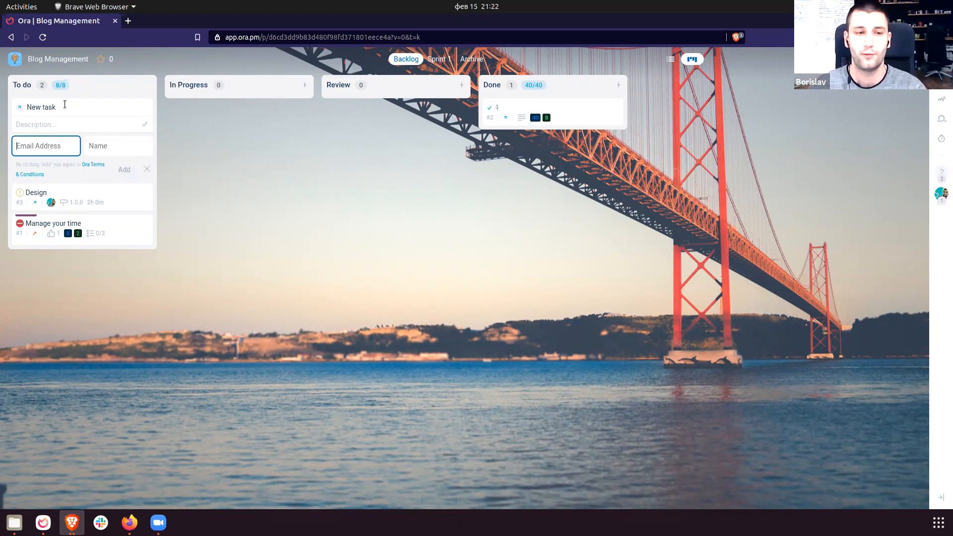
pyautogui.click(270, 243)
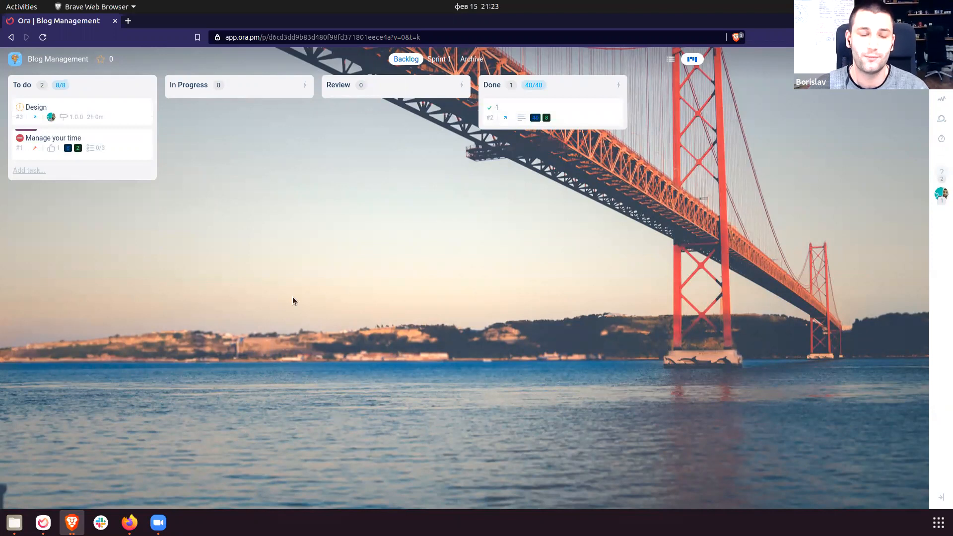
pyautogui.hotkey('alt', 'Tab')
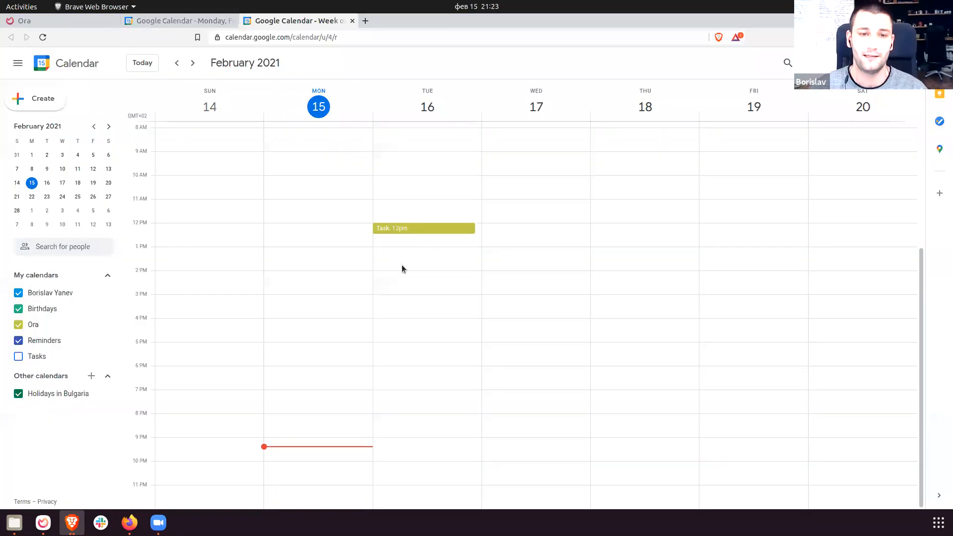
pyautogui.hotkey('alt', 'Tab')
pyautogui.click(75, 520)
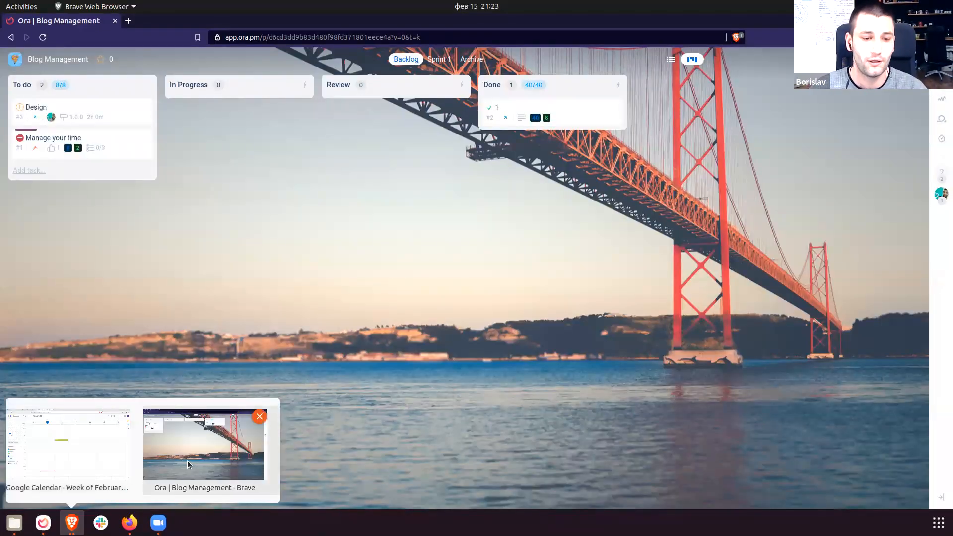
# Enable the Task, time and comment privacy add-on for Blog Management.
pyautogui.click(43, 523)
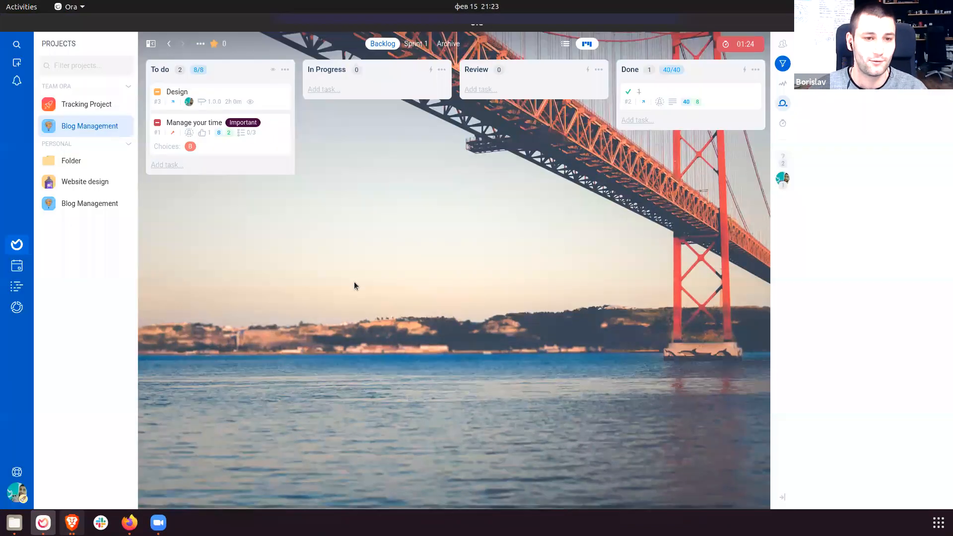
pyautogui.click(122, 127)
pyautogui.click(82, 84)
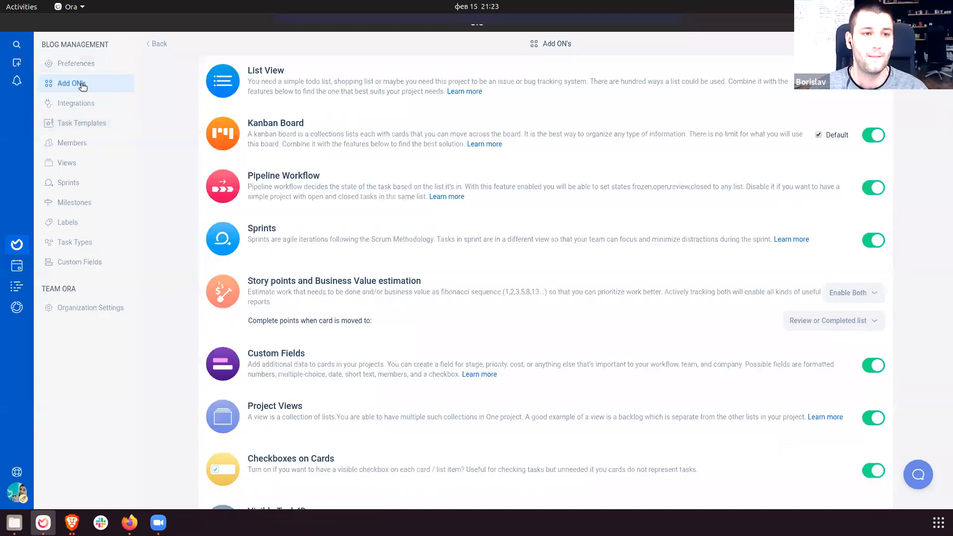
pyautogui.scroll(-7, 348, 447)
pyautogui.moveTo(248, 444); pyautogui.dragTo(399, 439)
pyautogui.click(398, 438)
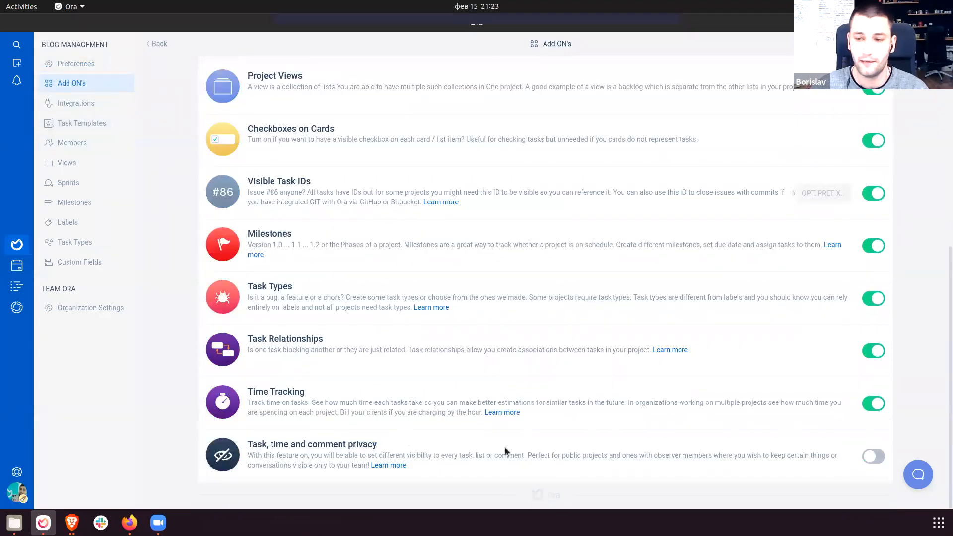
pyautogui.click(873, 456)
# Stop observers and public members from seeing tracked time and project members.
pyautogui.scroll(-1, 646, 408)
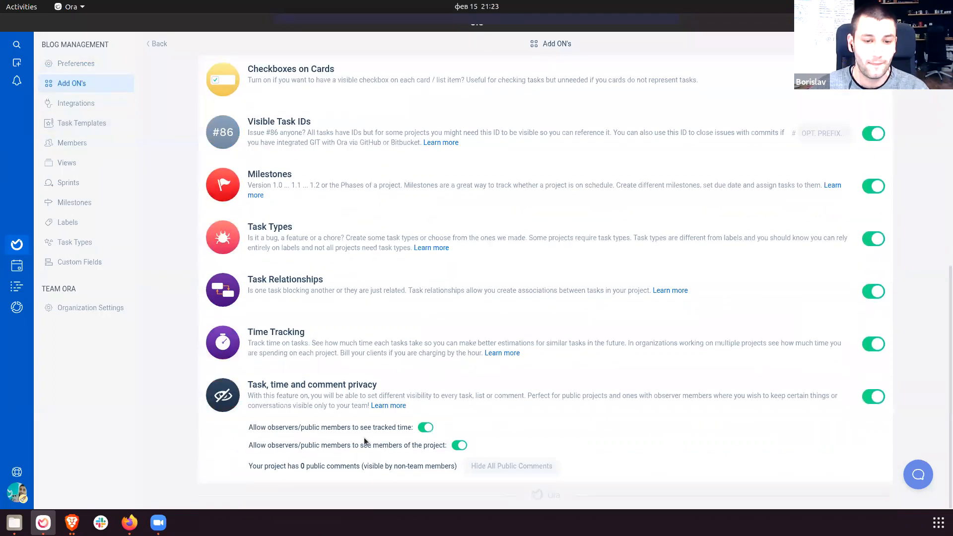
pyautogui.moveTo(248, 427); pyautogui.dragTo(325, 427)
pyautogui.tripleClick(330, 427)
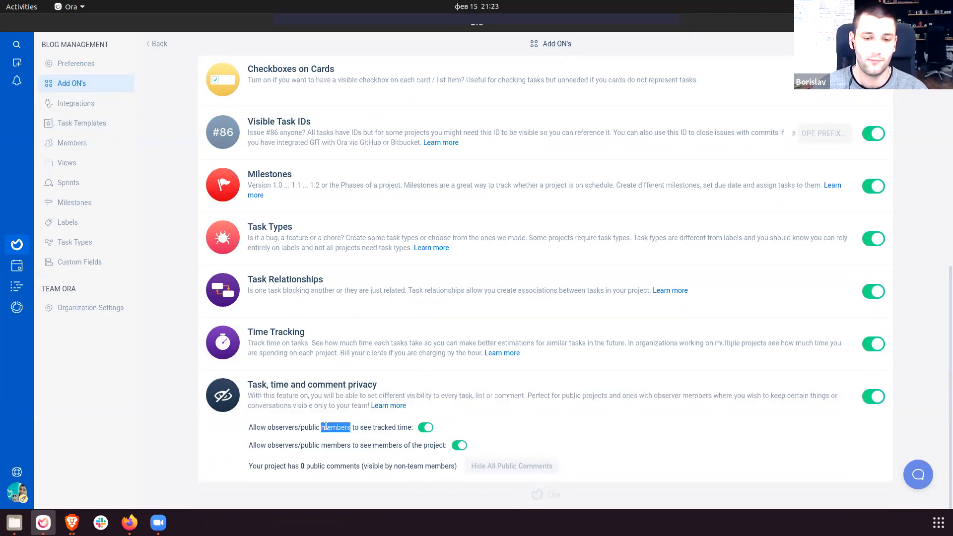
pyautogui.click(426, 428)
pyautogui.click(459, 446)
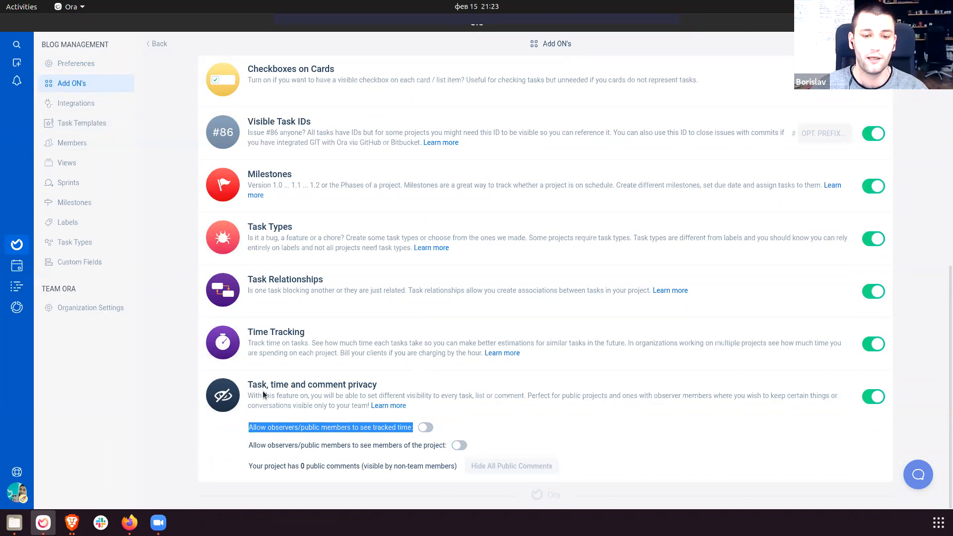
pyautogui.click(318, 432)
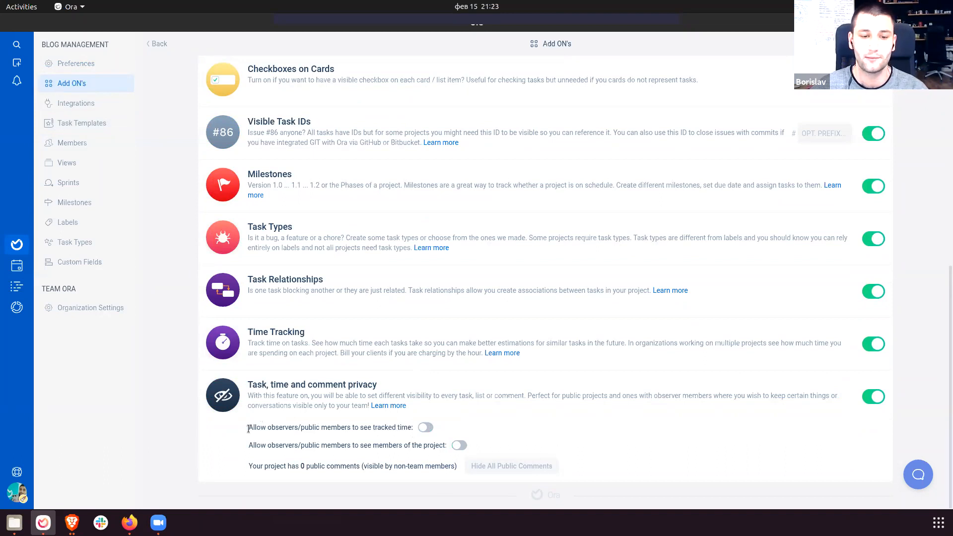
# Check the project preferences, keeping Commenting set to Public.
pyautogui.click(96, 64)
pyautogui.scroll(-2, 308, 248)
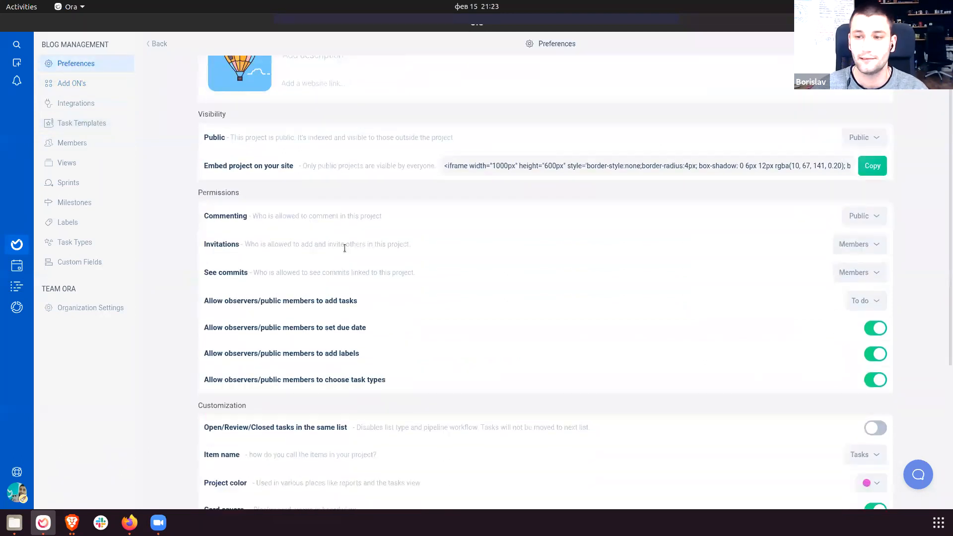
pyautogui.click(858, 223)
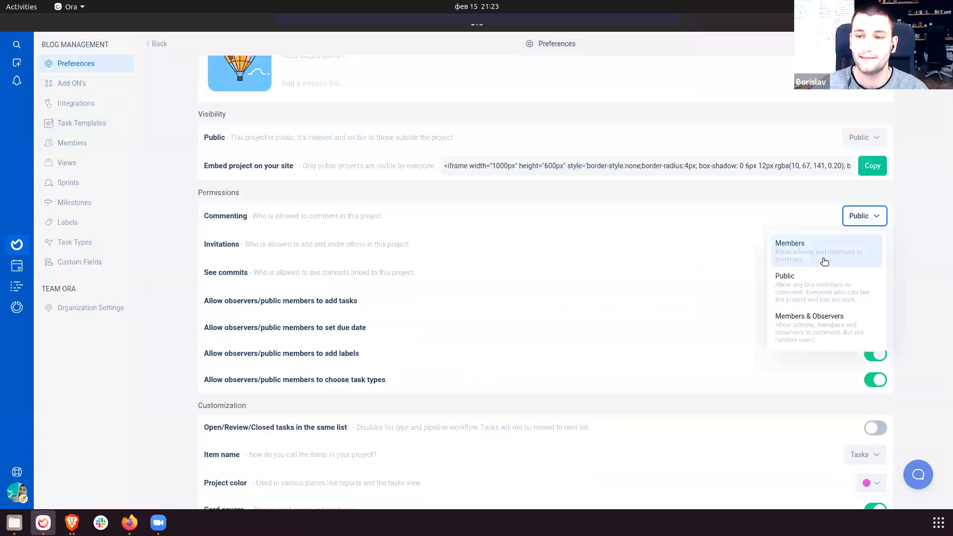
pyautogui.click(815, 284)
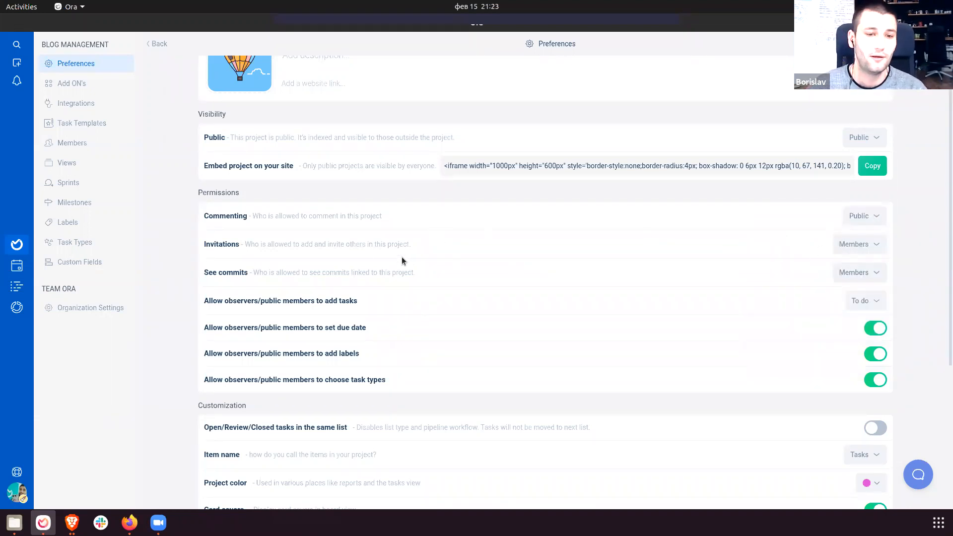
pyautogui.moveTo(224, 301); pyautogui.dragTo(475, 354)
pyautogui.click(475, 354)
pyautogui.scroll(-2, 475, 353)
pyautogui.moveTo(251, 356); pyautogui.dragTo(449, 378)
pyautogui.click(449, 377)
pyautogui.scroll(-2, 449, 377)
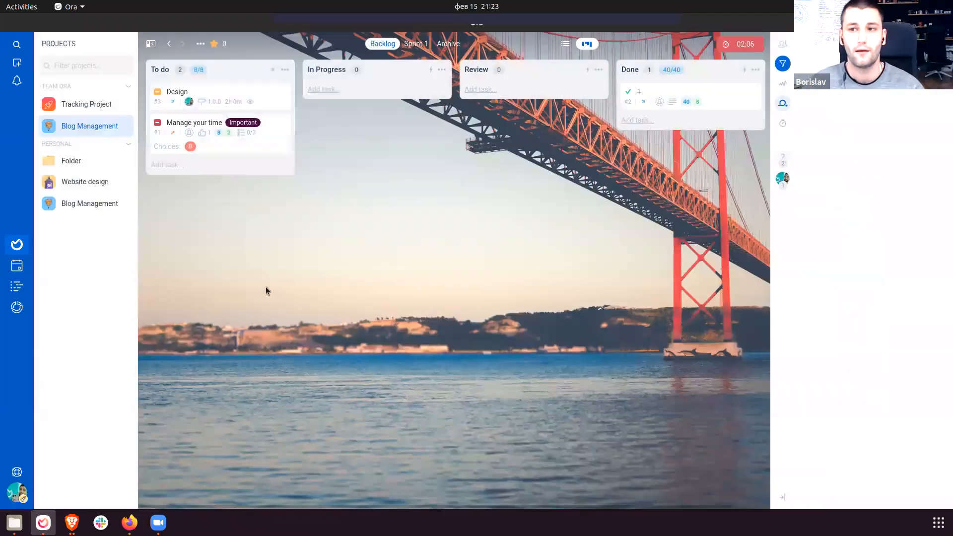
# Close the private browser window and open the To do list's options on the board.
pyautogui.hotkey('alt', 'Tab')
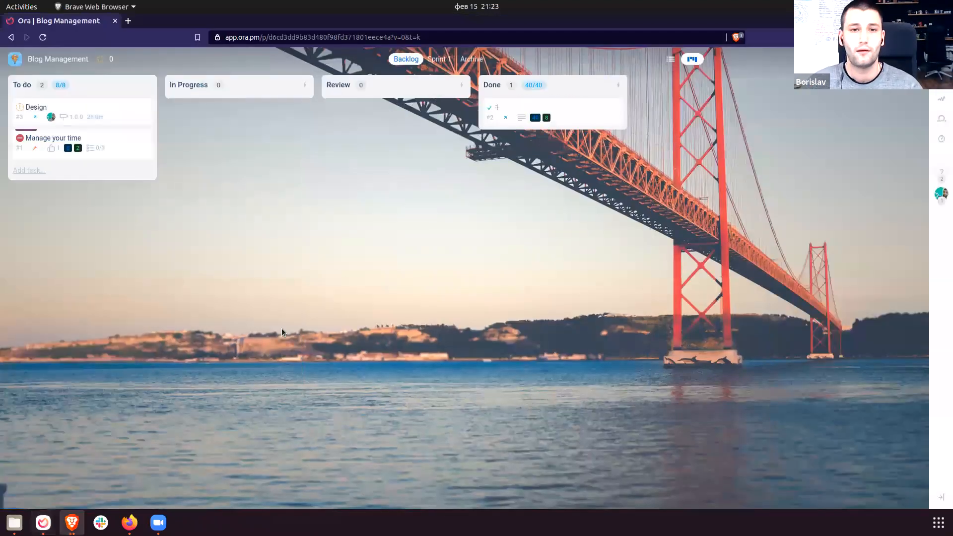
pyautogui.hotkey('alt', 'Tab')
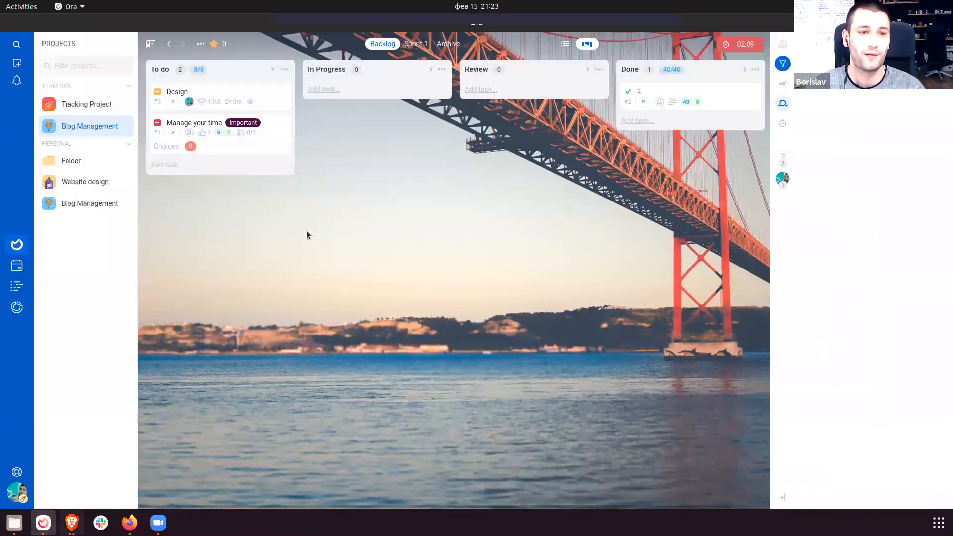
pyautogui.hotkey('alt', 'Tab')
pyautogui.hotkey('ctrl', 'w')
pyautogui.moveTo(445, 288); pyautogui.dragTo(487, 245)
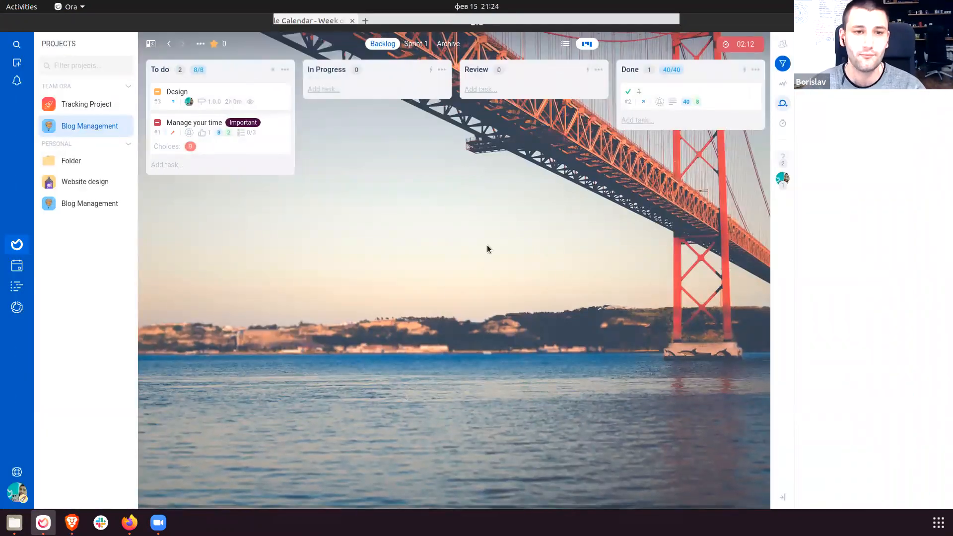
pyautogui.click(285, 70)
# Set the To do list's visibility to Team only and save it.
pyautogui.click(280, 124)
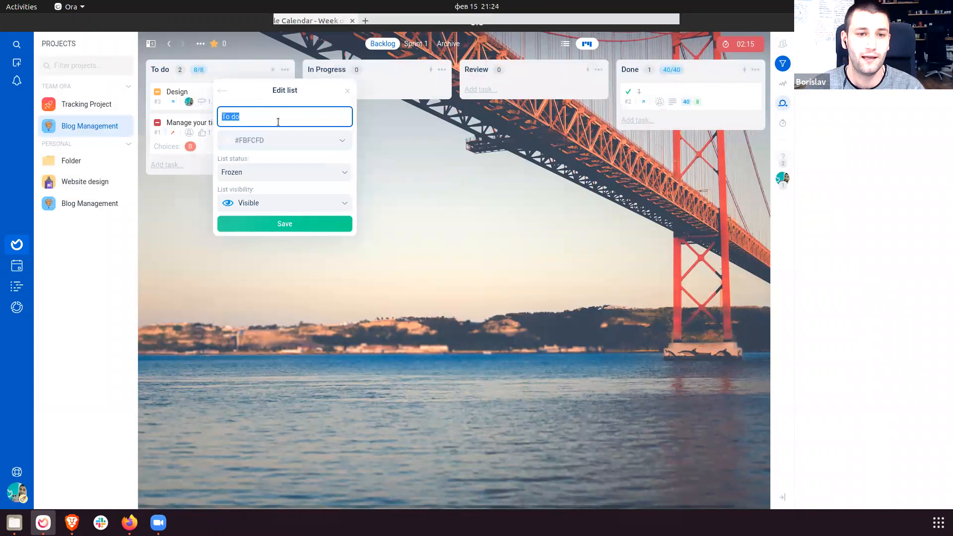
pyautogui.moveTo(219, 188); pyautogui.dragTo(258, 192)
pyautogui.click(239, 191)
pyautogui.click(258, 193)
pyautogui.click(263, 204)
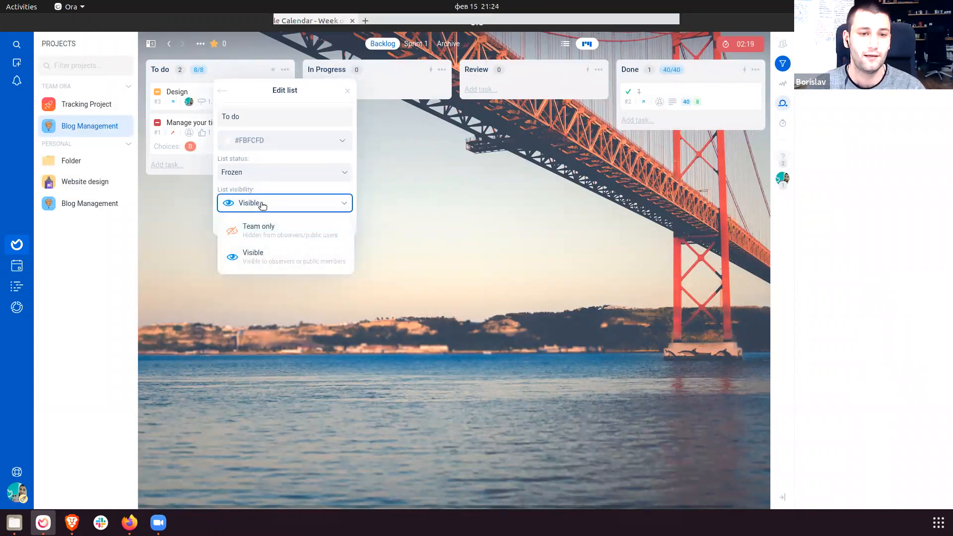
pyautogui.click(266, 225)
pyautogui.click(267, 224)
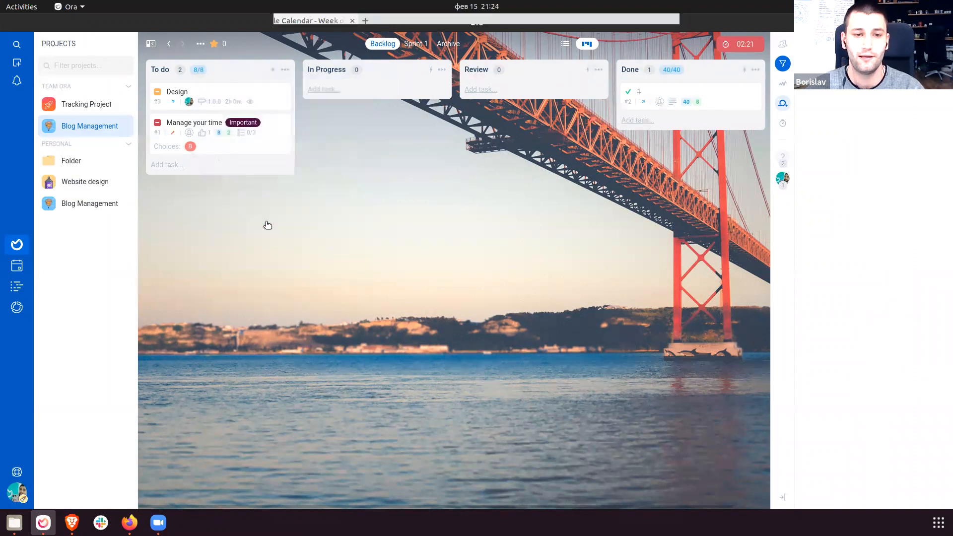
# Verify in a private browser window that the public board hides To do, then return to Ora.
pyautogui.click(72, 522)
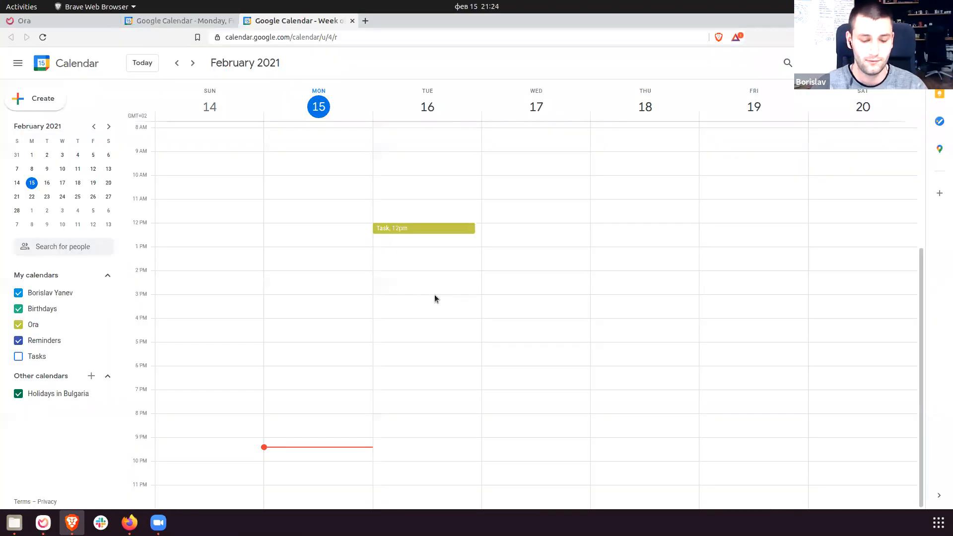
pyautogui.hotkey('ctrl', 'shift', 'n')
pyautogui.press('Return')
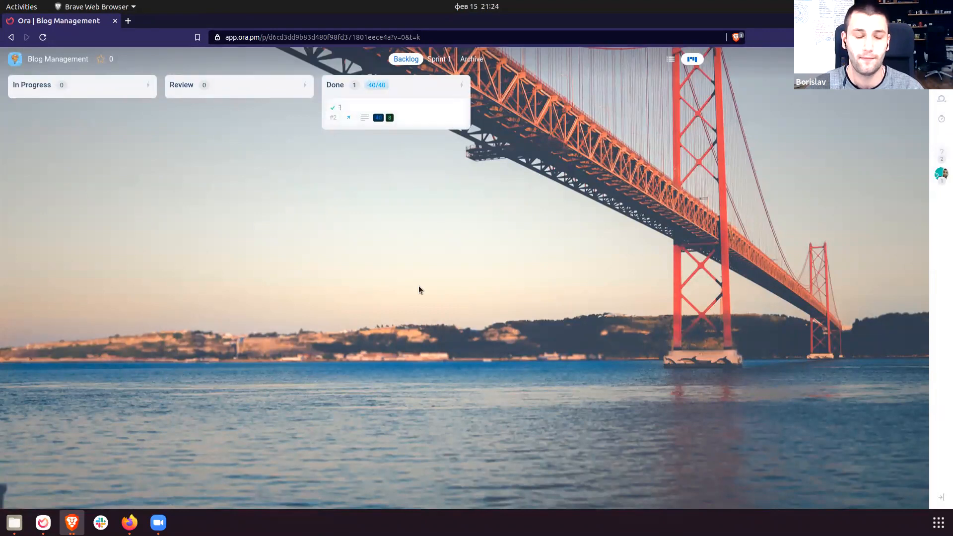
pyautogui.click(79, 522)
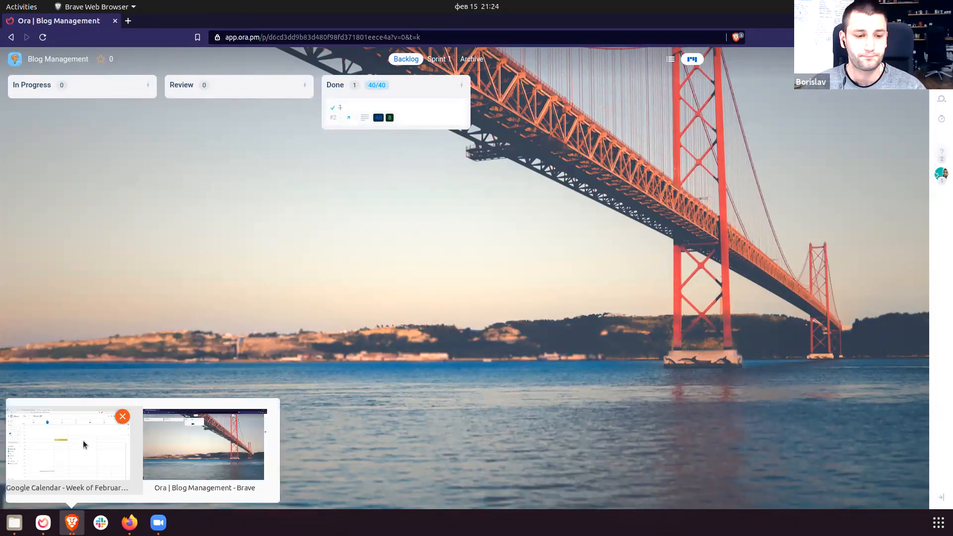
pyautogui.click(82, 439)
pyautogui.click(74, 522)
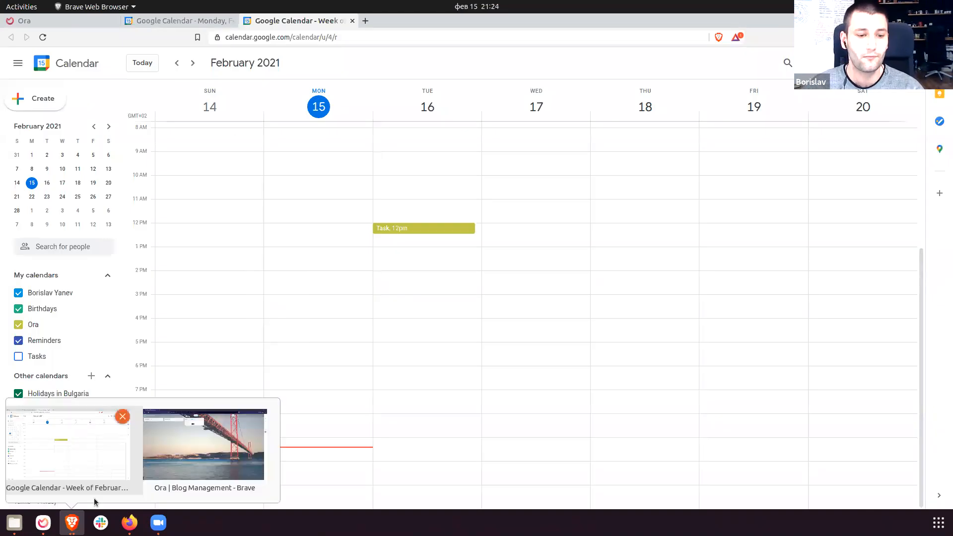
pyautogui.click(203, 447)
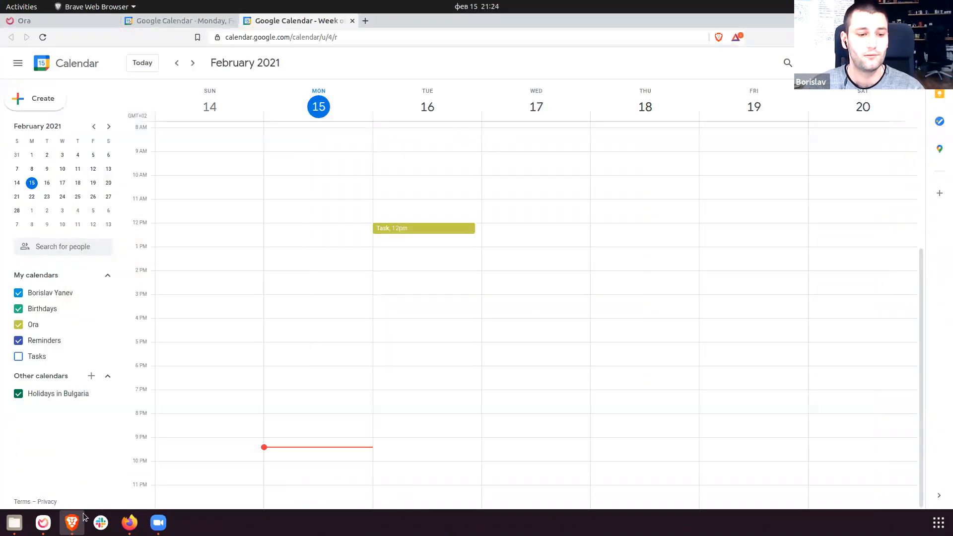
pyautogui.click(46, 522)
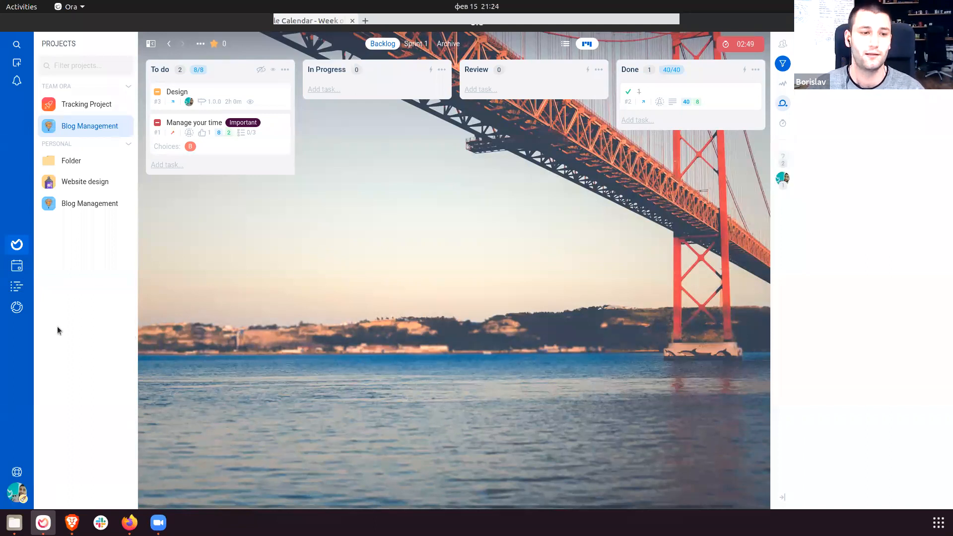
# Open the Tracking Project time report in the Ora web app.
pyautogui.click(17, 309)
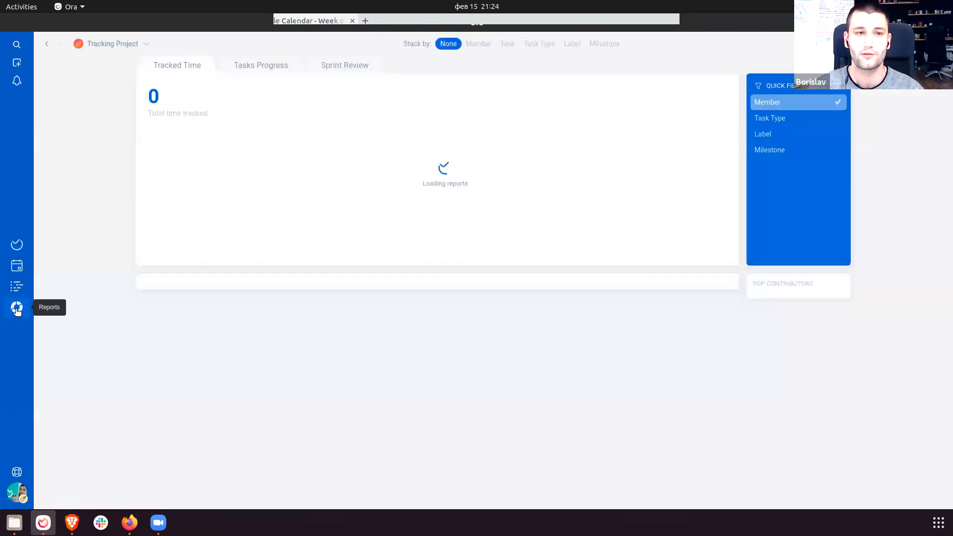
pyautogui.click(108, 45)
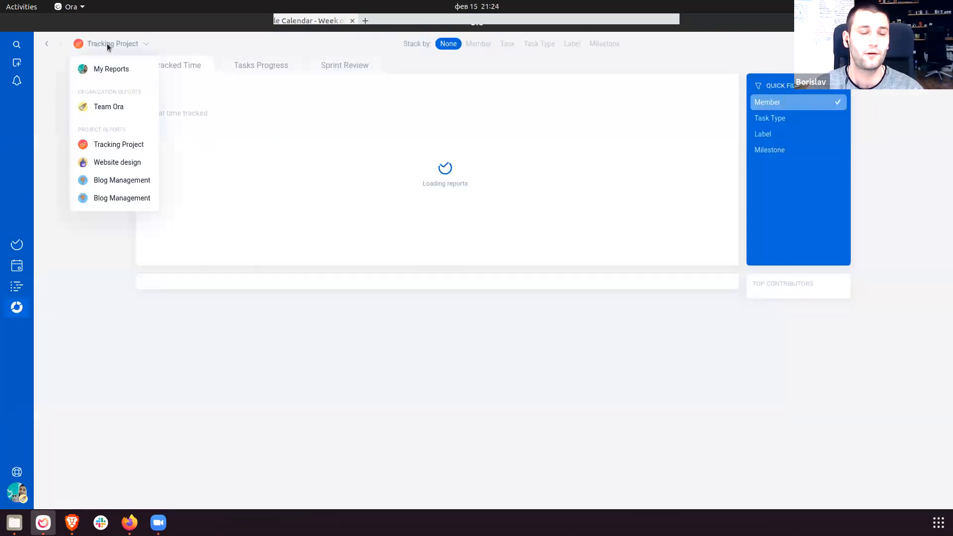
pyautogui.click(115, 148)
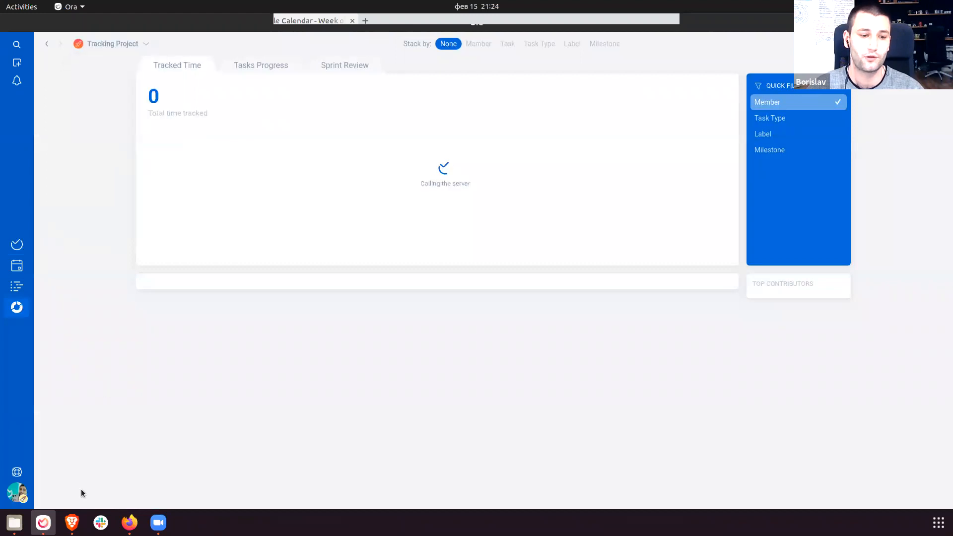
pyautogui.click(76, 522)
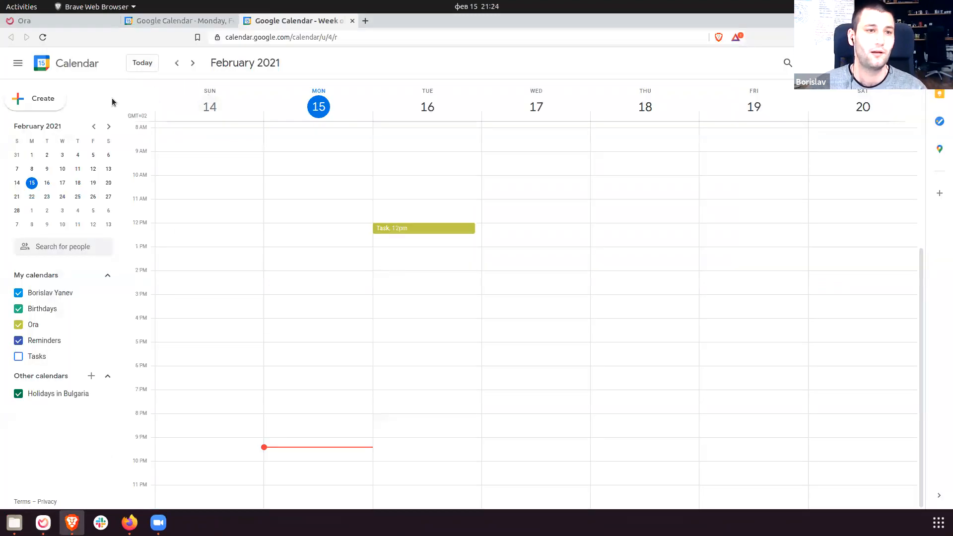
pyautogui.click(61, 21)
pyautogui.click(22, 316)
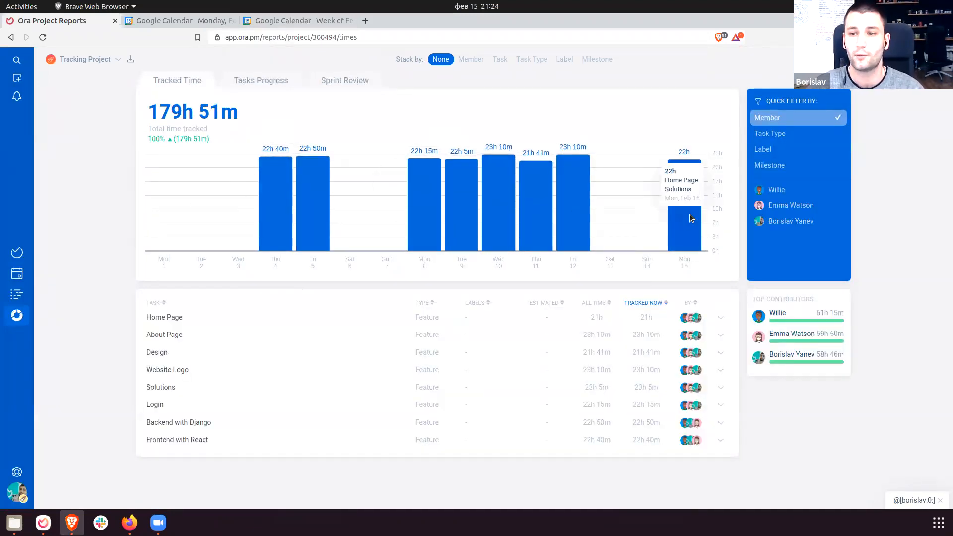
# Filter the report to each of the three members in turn, clearing the filter each time.
pyautogui.click(774, 194)
pyautogui.click(774, 193)
pyautogui.click(781, 207)
pyautogui.click(781, 209)
pyautogui.click(791, 221)
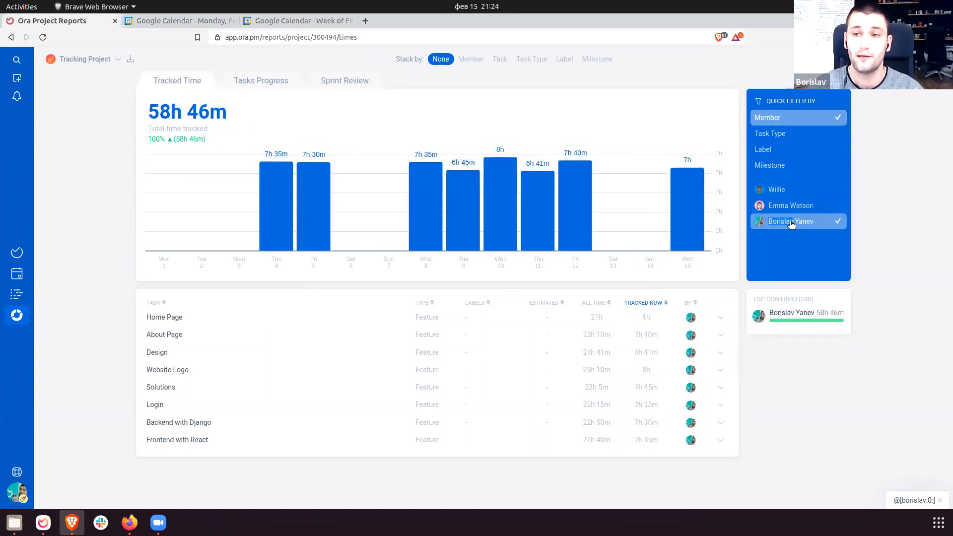
pyautogui.click(791, 222)
# Try the Task Type (Feature), Label and Milestone report filters, then return to Member.
pyautogui.click(786, 143)
pyautogui.click(792, 193)
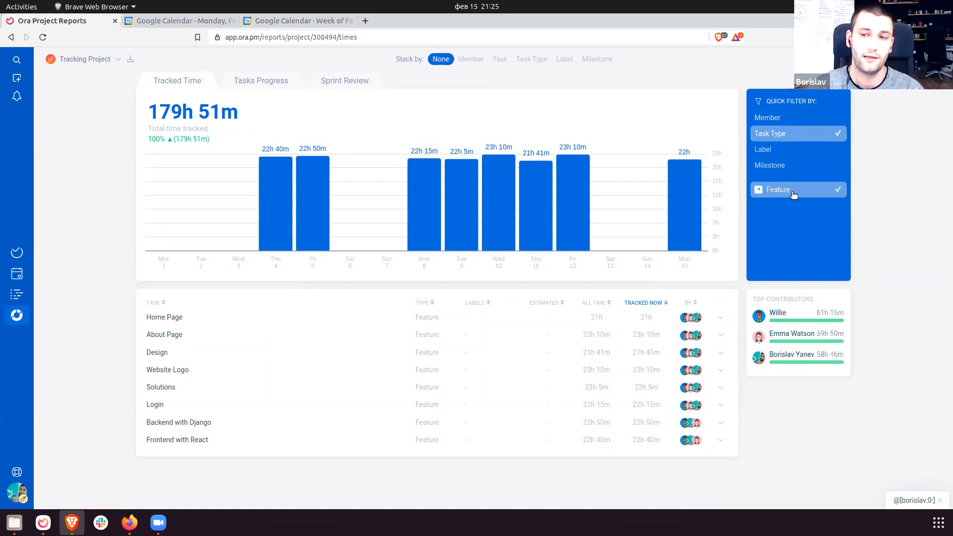
pyautogui.click(782, 150)
pyautogui.click(784, 164)
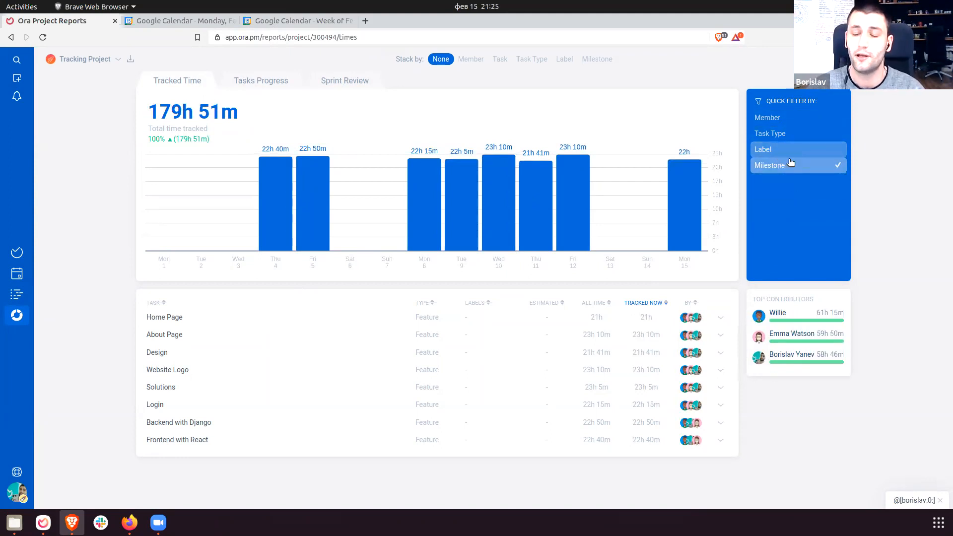
pyautogui.click(792, 151)
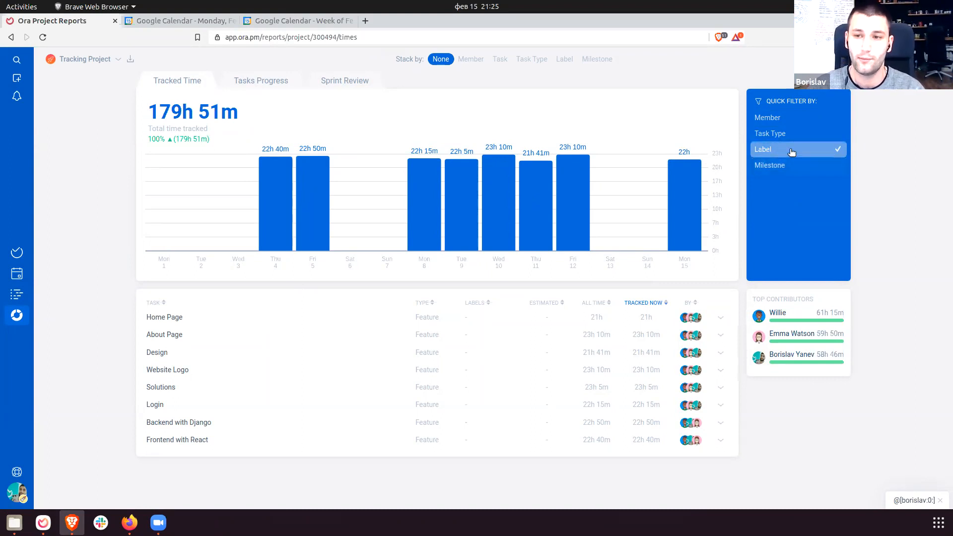
pyautogui.click(787, 118)
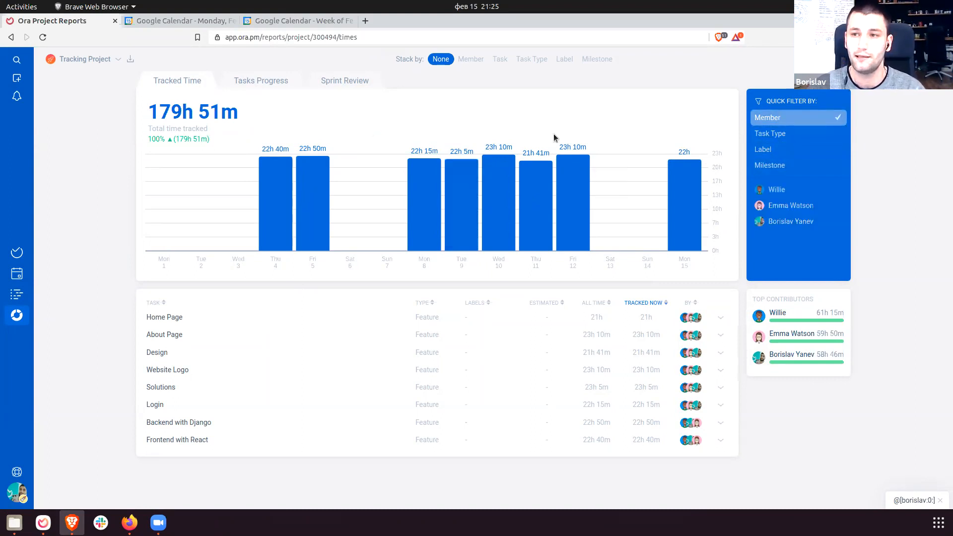
# Open the report download options, turn on monthly report emails, then go to the task boards.
pyautogui.click(132, 61)
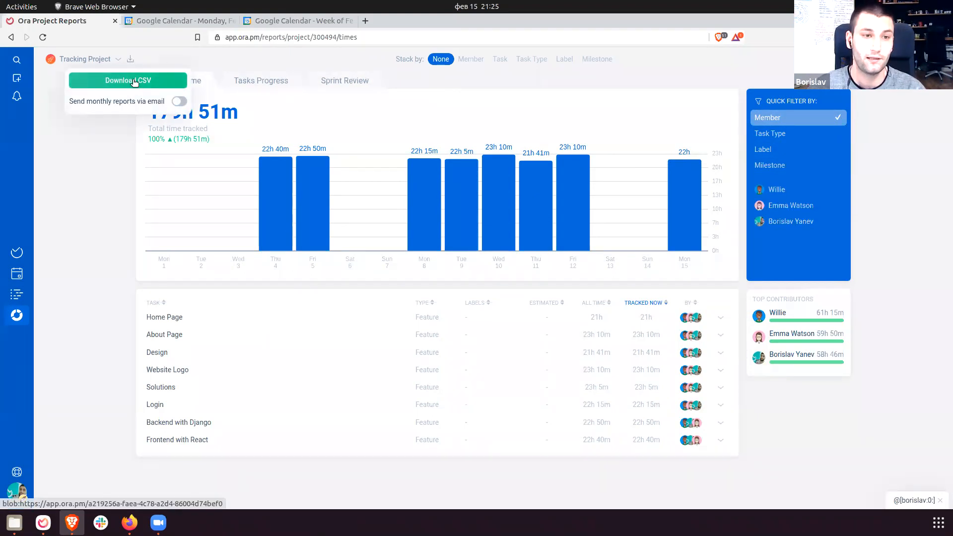
pyautogui.moveTo(73, 101); pyautogui.dragTo(165, 104)
pyautogui.click(160, 103)
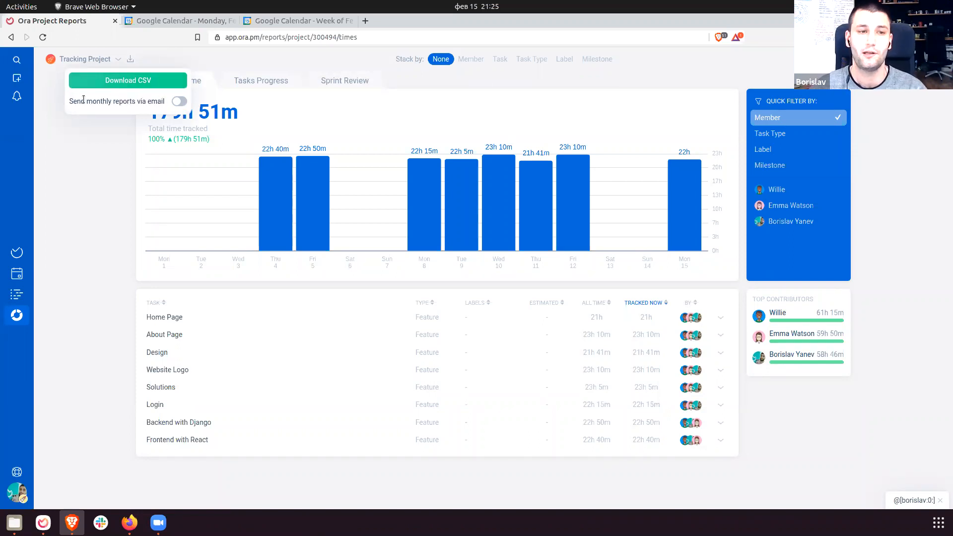
pyautogui.moveTo(83, 102); pyautogui.dragTo(115, 102)
pyautogui.click(179, 103)
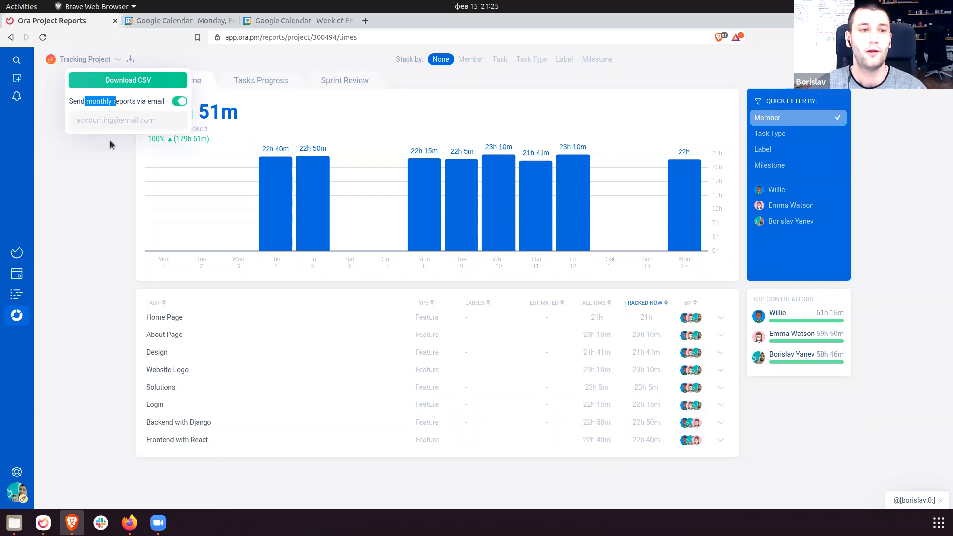
pyautogui.click(118, 120)
pyautogui.click(92, 98)
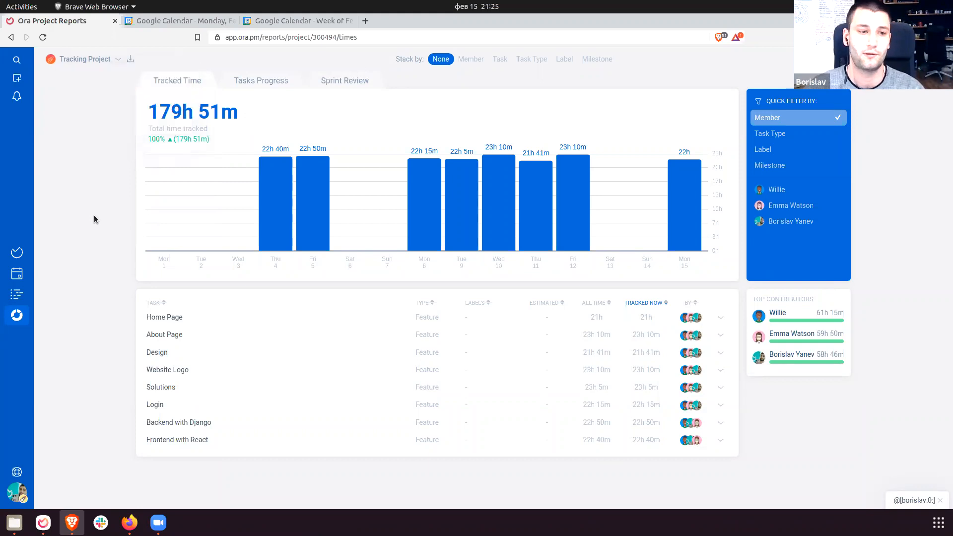
pyautogui.click(16, 252)
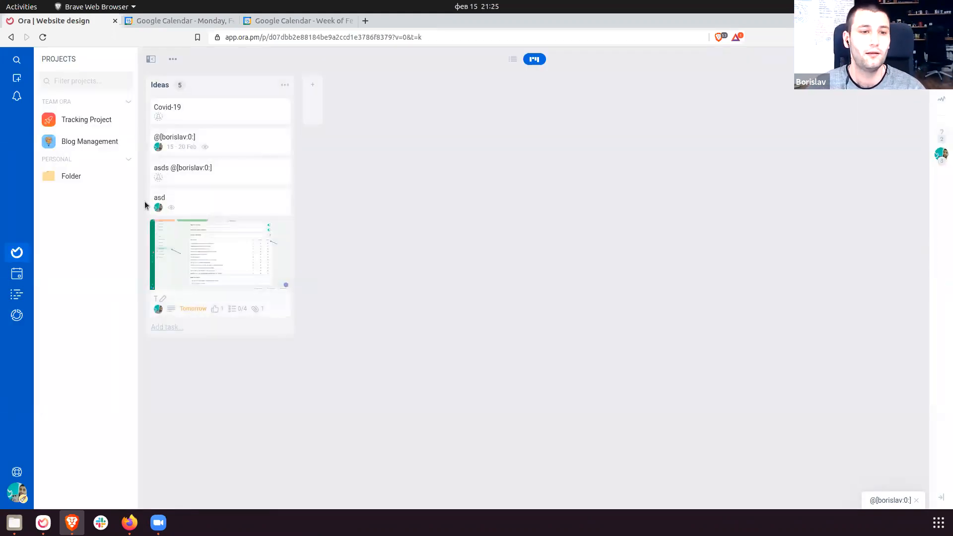
# Briefly open the project settings and return to the Website design board in the browser.
pyautogui.click(173, 60)
pyautogui.click(171, 84)
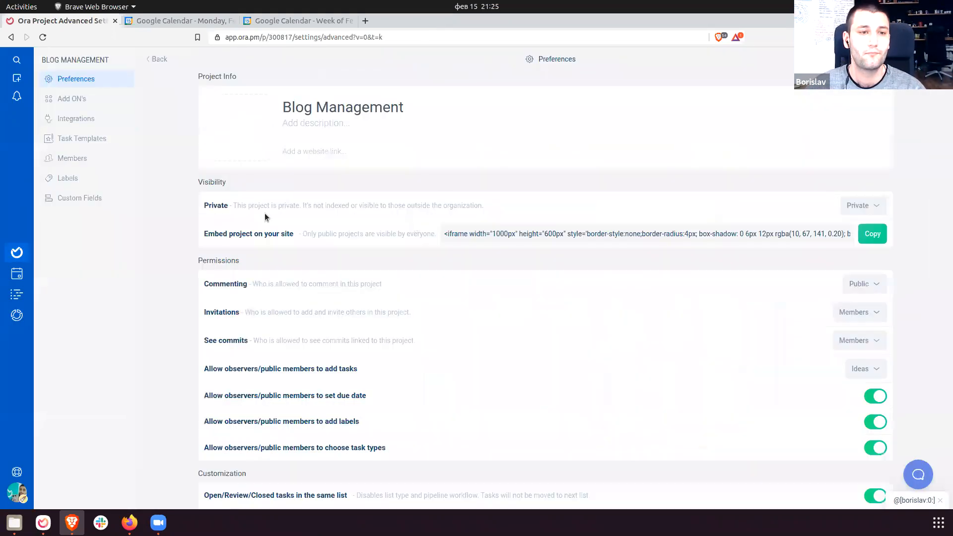
pyautogui.click(30, 253)
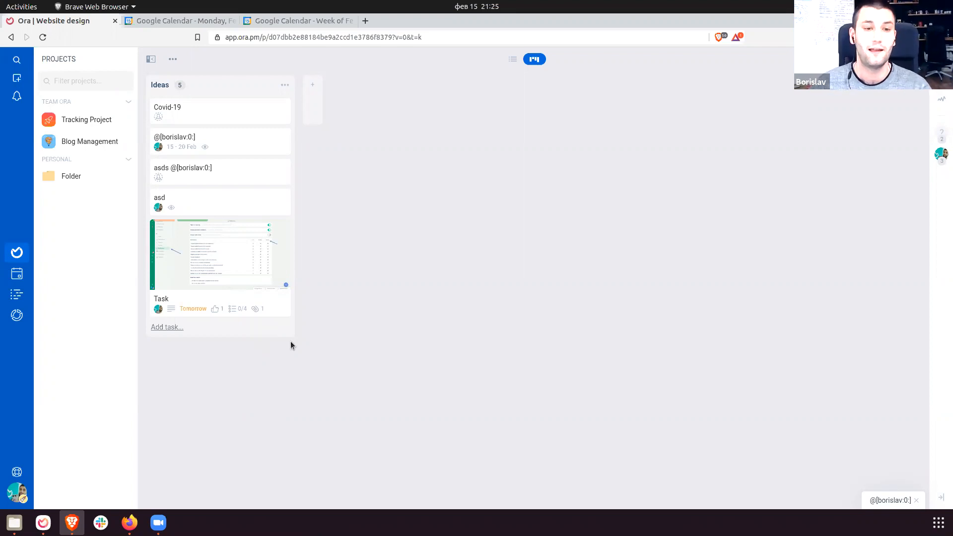
pyautogui.hotkey('alt', 'Tab')
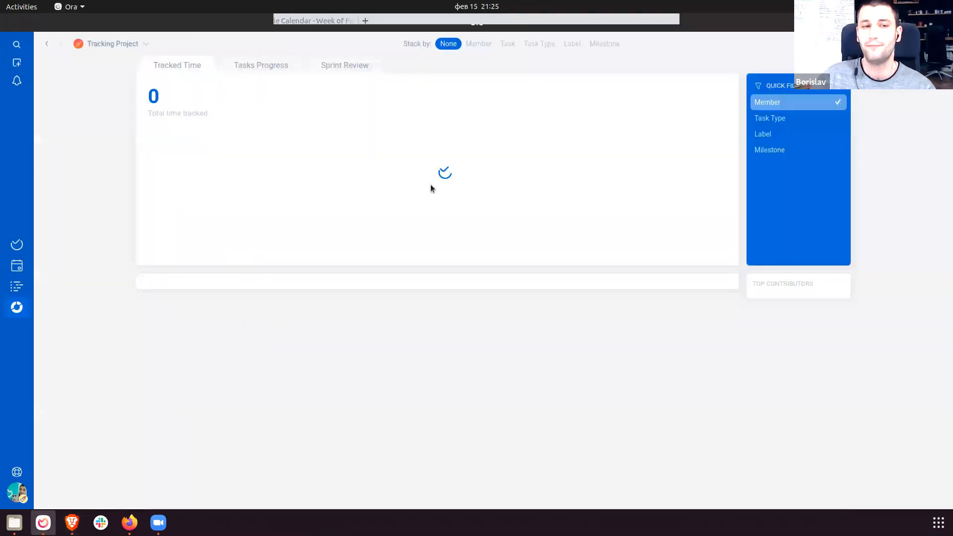
pyautogui.click(64, 518)
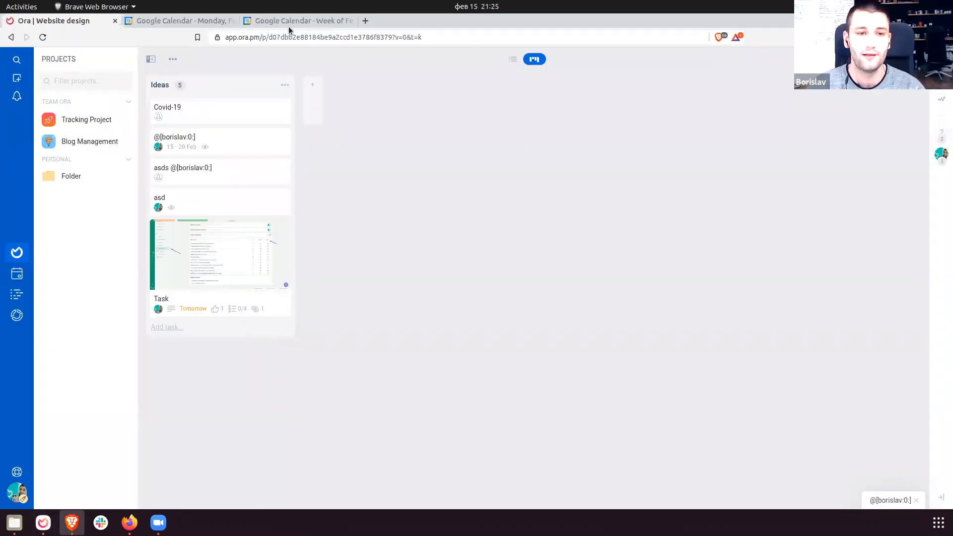
# Check Blog Management's visibility setting and keep it Private.
pyautogui.click(175, 58)
pyautogui.click(172, 81)
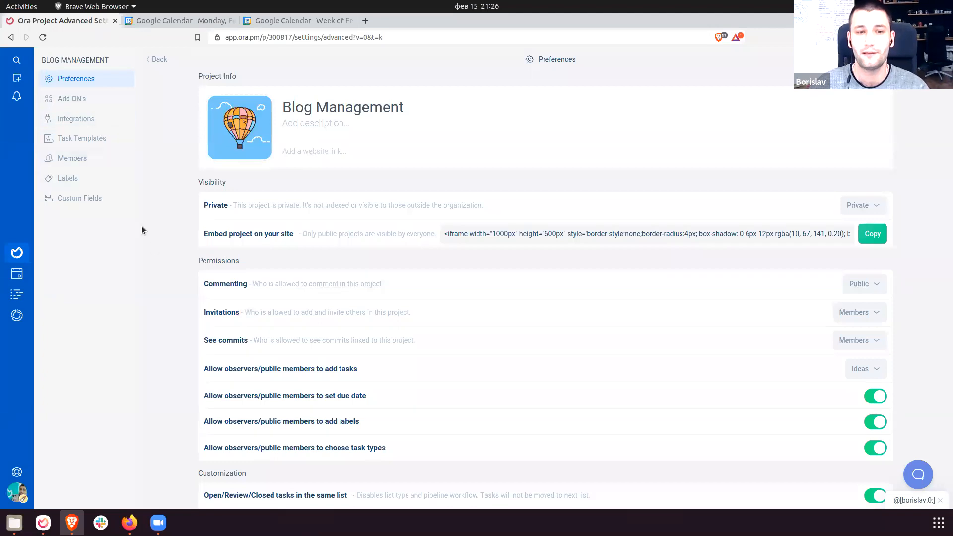
pyautogui.moveTo(202, 205); pyautogui.dragTo(528, 206)
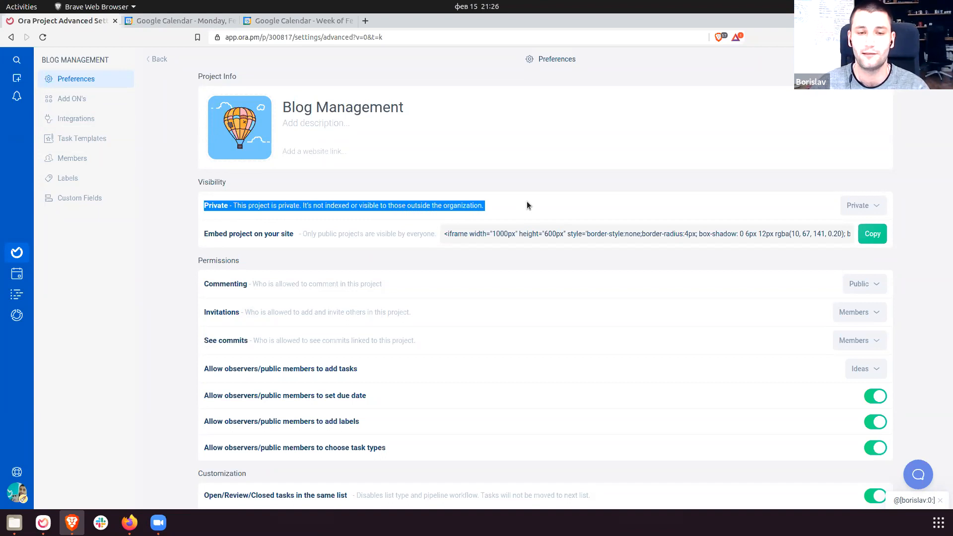
pyautogui.click(528, 206)
pyautogui.click(859, 206)
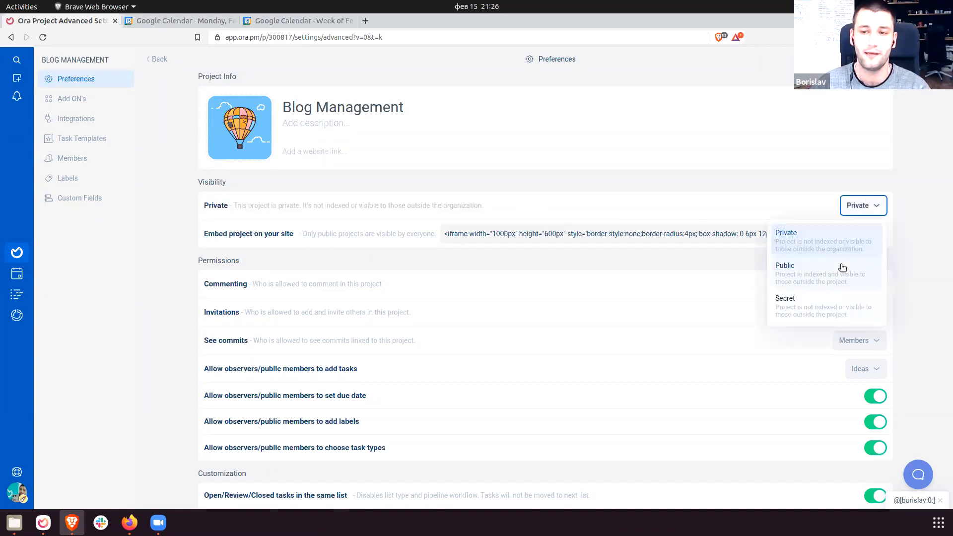
pyautogui.click(833, 248)
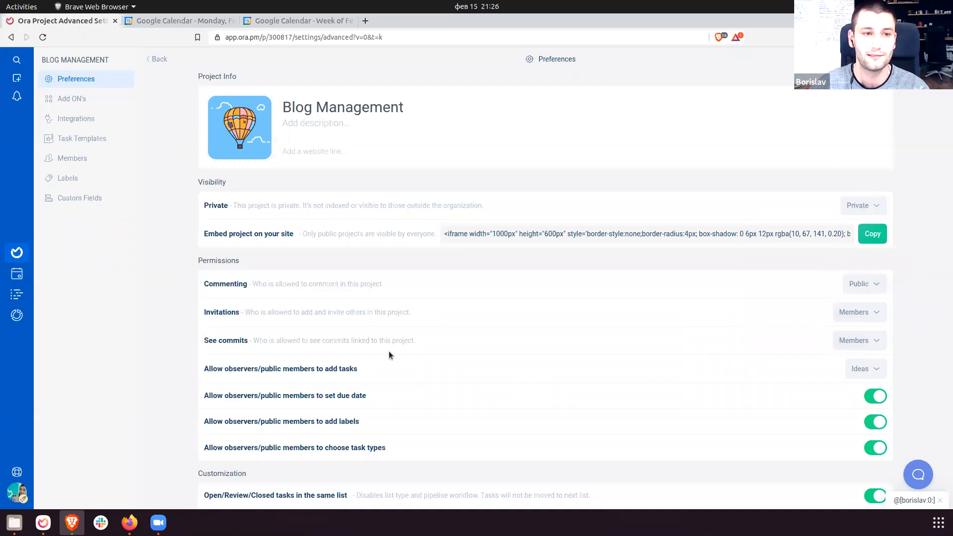
# Review the member and observer invite options, then switch to the Team Ora organization.
pyautogui.click(72, 158)
pyautogui.click(871, 82)
pyautogui.click(855, 109)
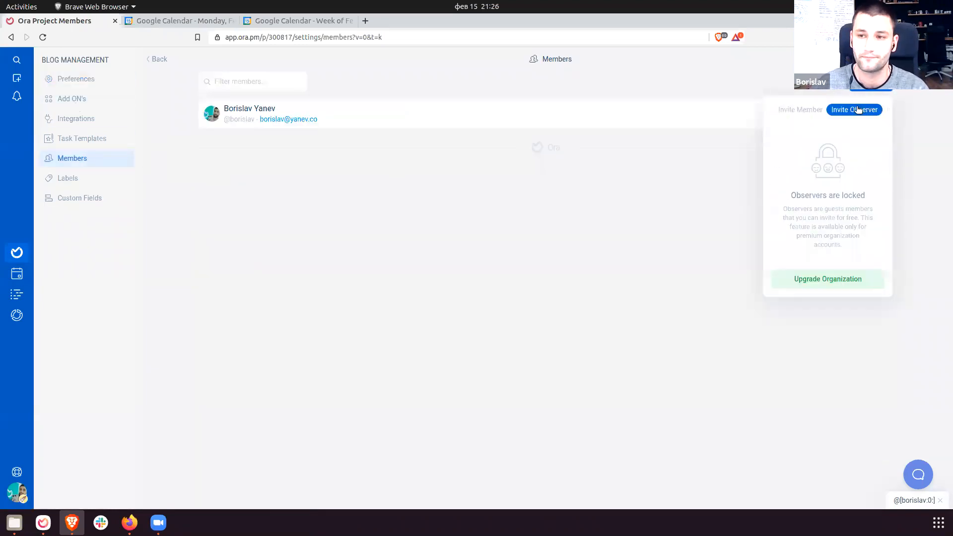
pyautogui.click(812, 110)
pyautogui.click(94, 344)
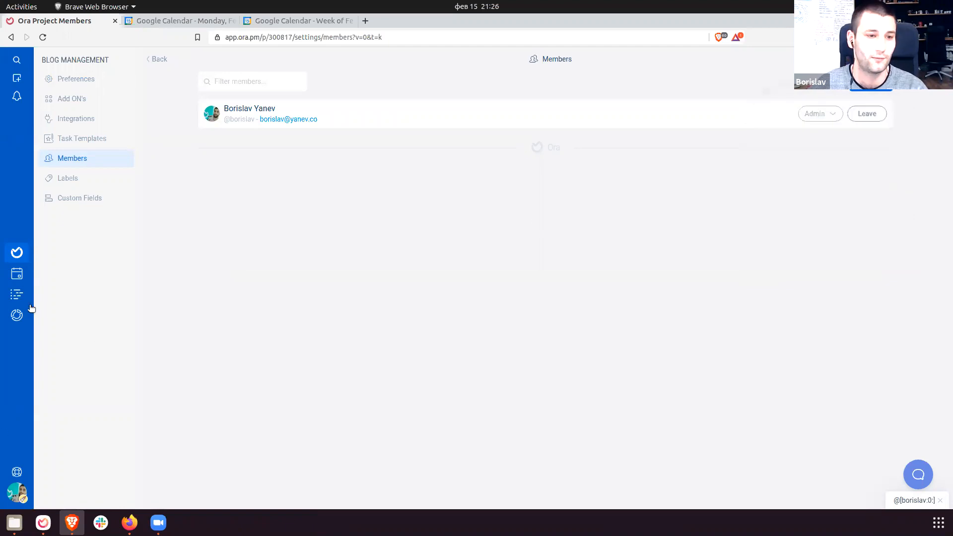
pyautogui.click(24, 495)
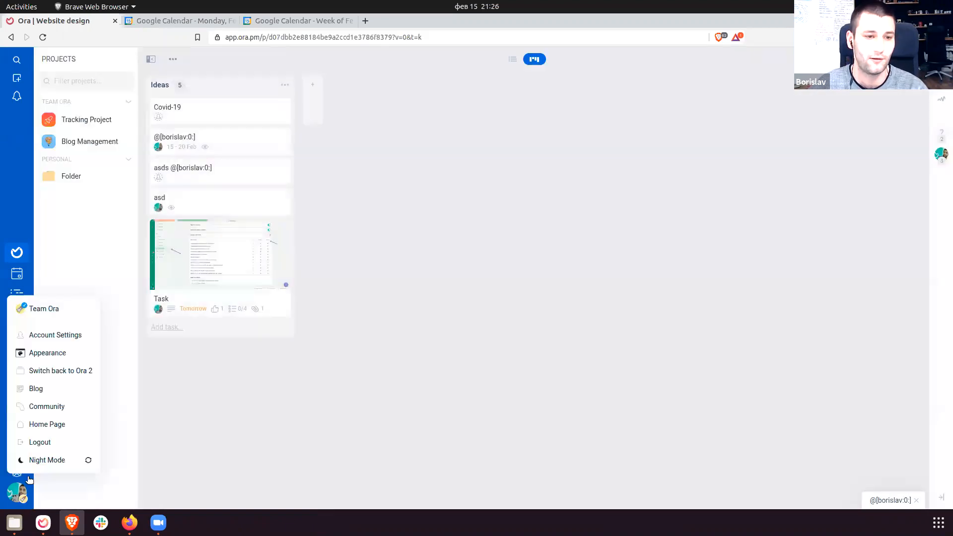
pyautogui.click(49, 312)
# In the Ora desktop app, open Blog Management's settings and its member list.
pyautogui.click(44, 523)
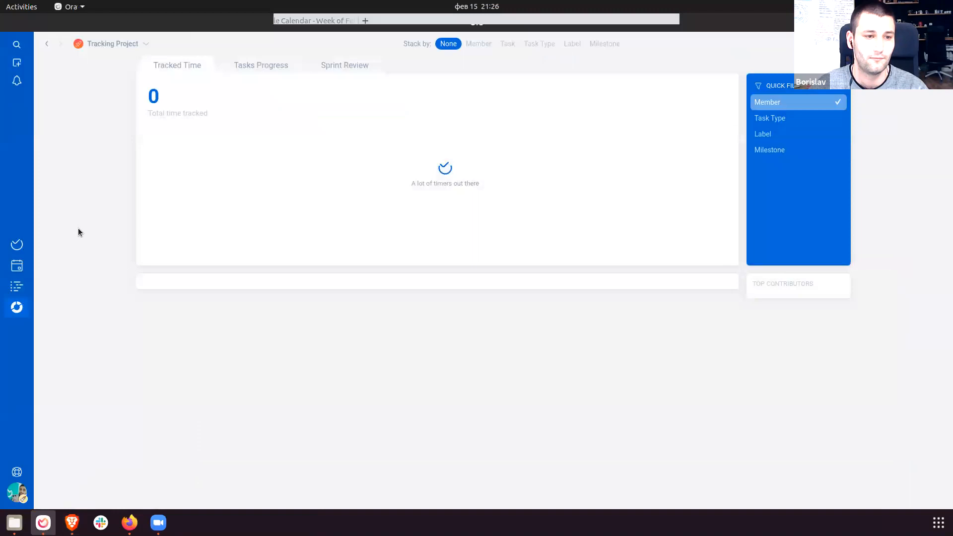
pyautogui.click(16, 245)
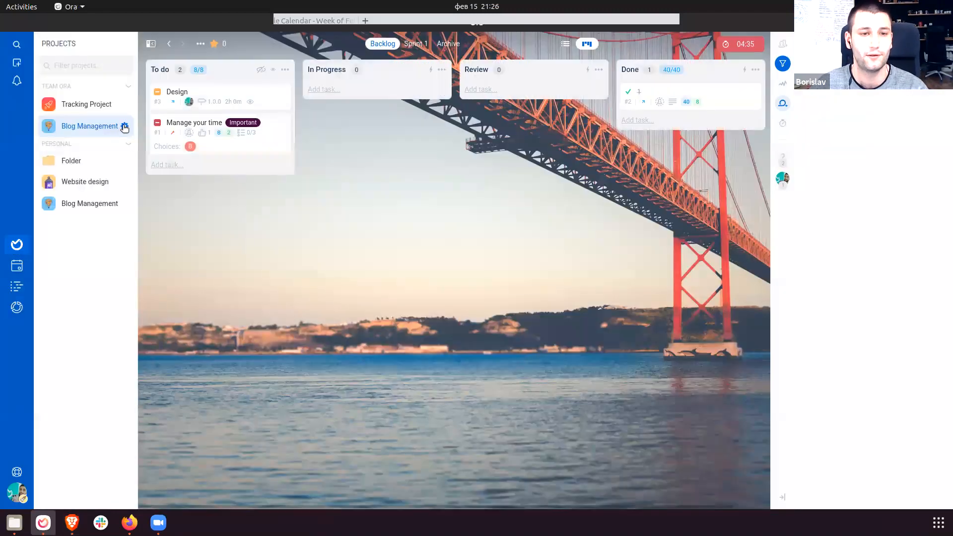
pyautogui.click(125, 127)
pyautogui.click(85, 82)
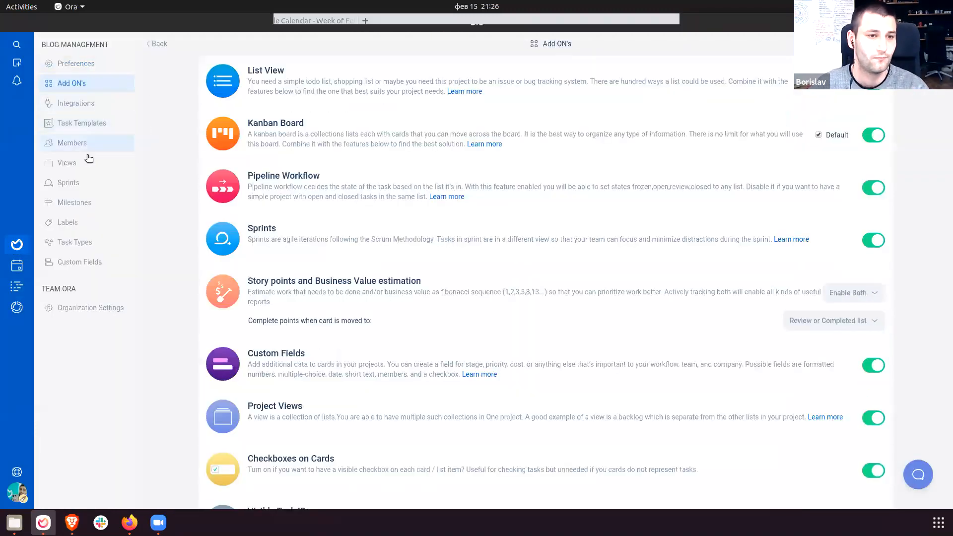
pyautogui.click(90, 144)
# Invite an observer to the project by entering their e-mail address and full name.
pyautogui.click(871, 66)
pyautogui.click(854, 94)
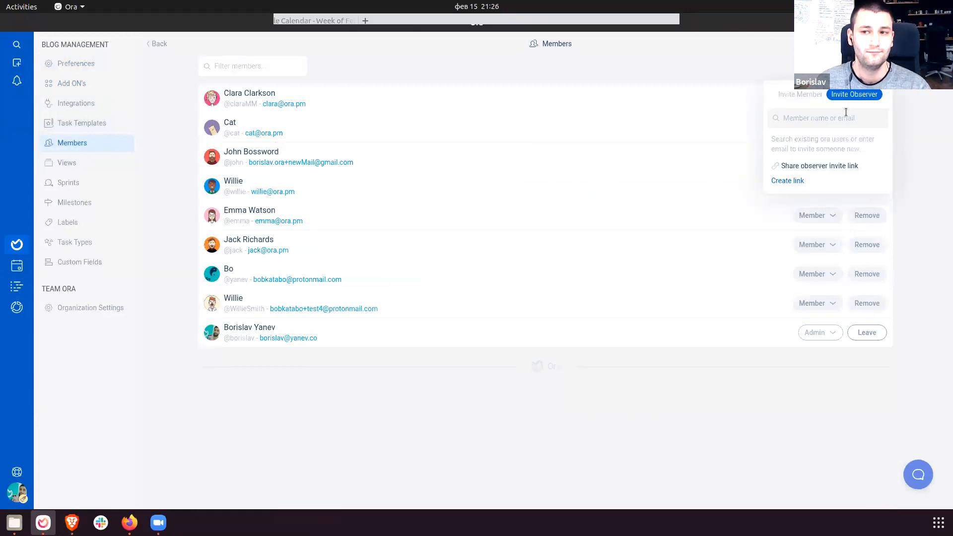
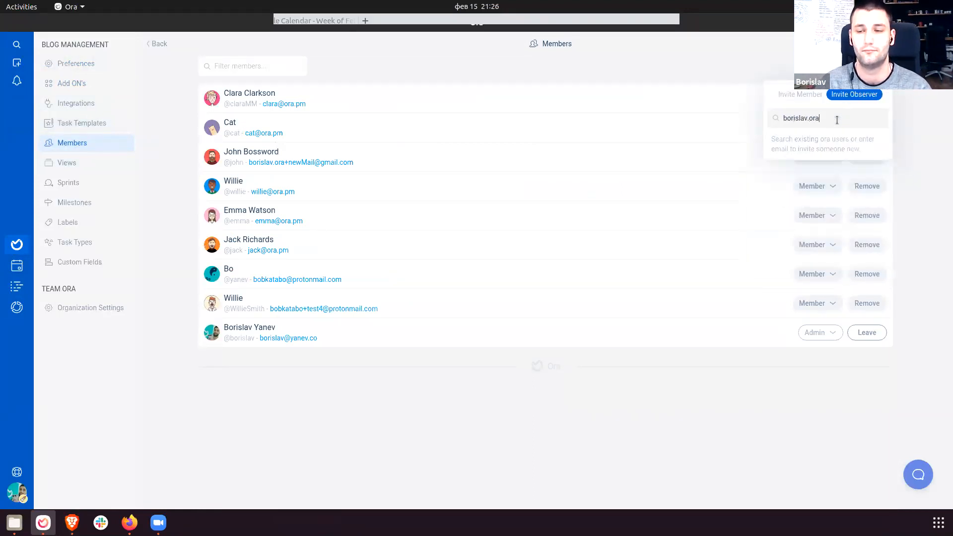
pyautogui.hotkey('ctrl', 'a')
pyautogui.press('BackSpace')
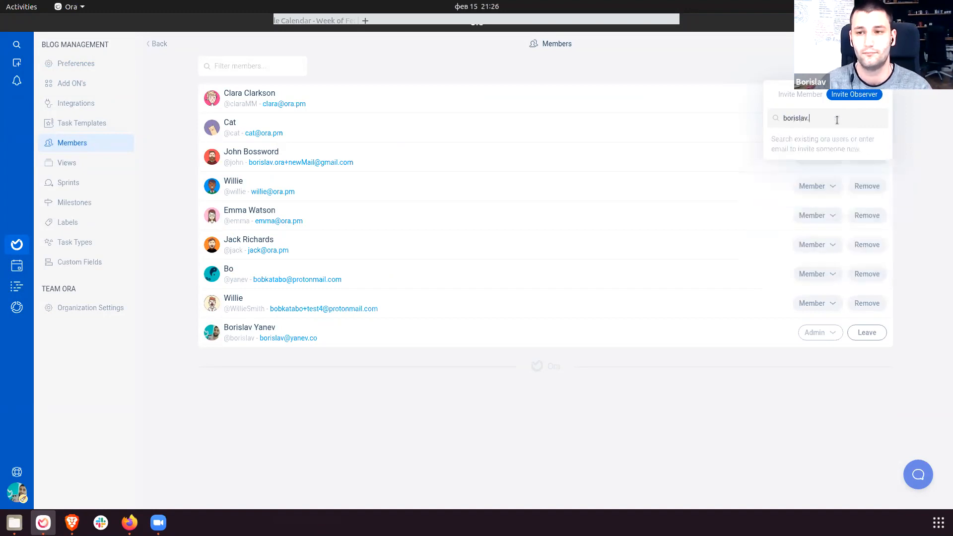
pyautogui.click(808, 147)
pyautogui.write('Borislav')
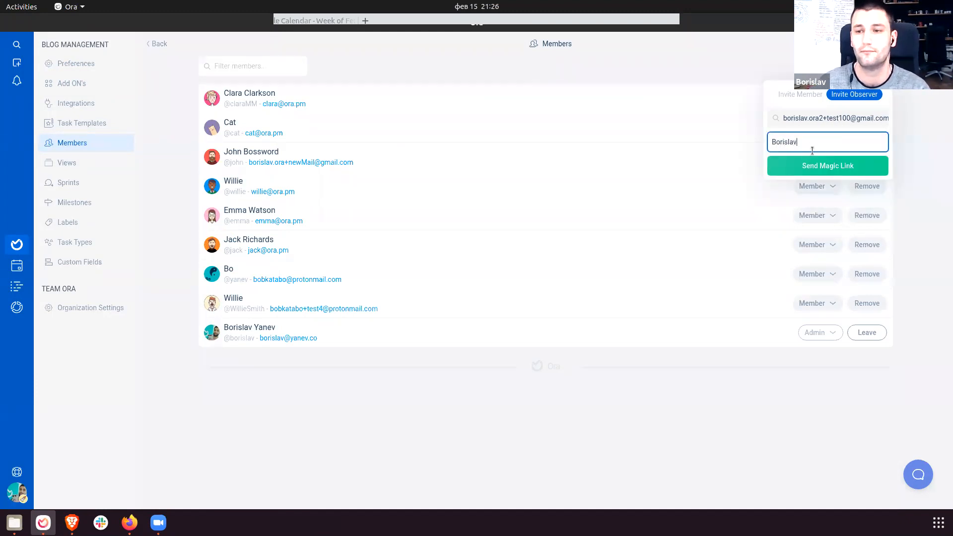
pyautogui.press('Return')
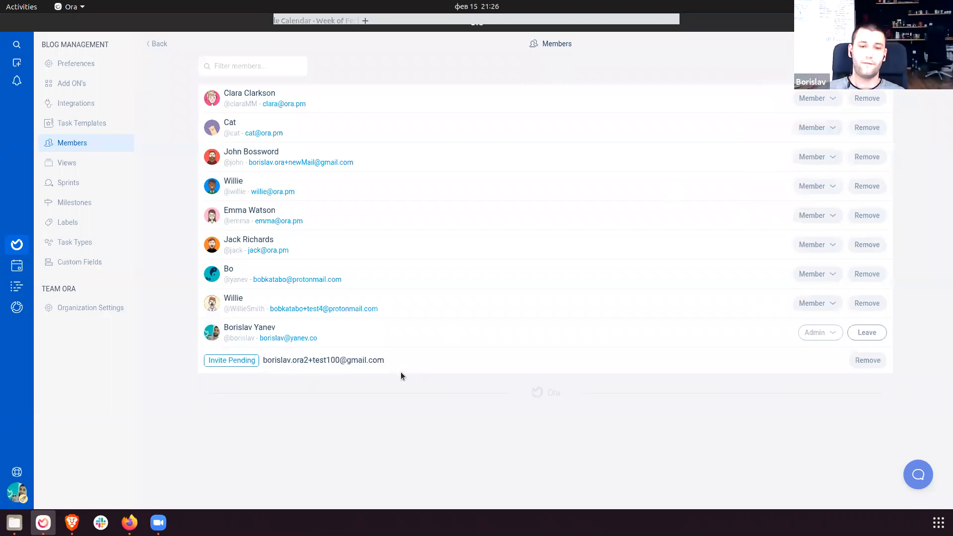
# Check the pending invitation, switch briefly to Files and back, then return to the board.
pyautogui.moveTo(404, 358); pyautogui.dragTo(220, 327)
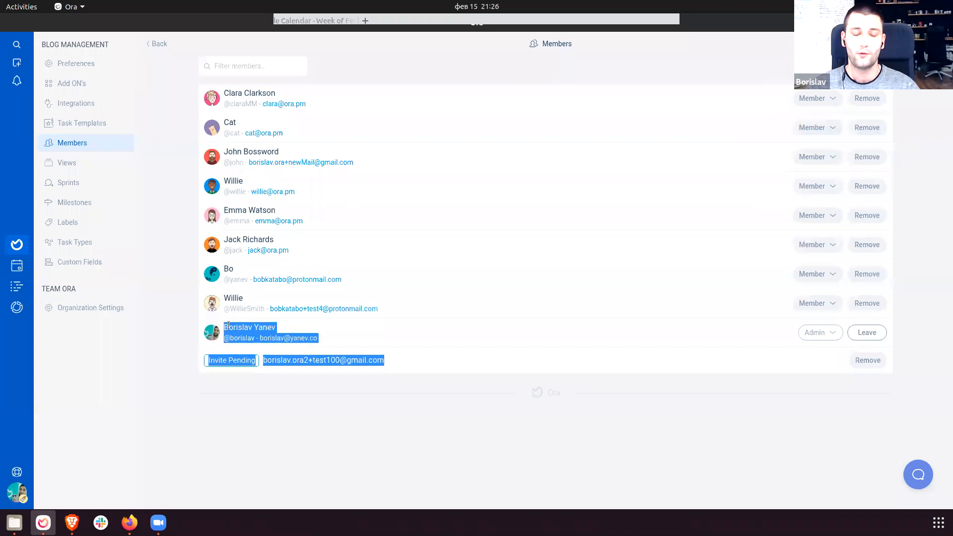
pyautogui.click(396, 342)
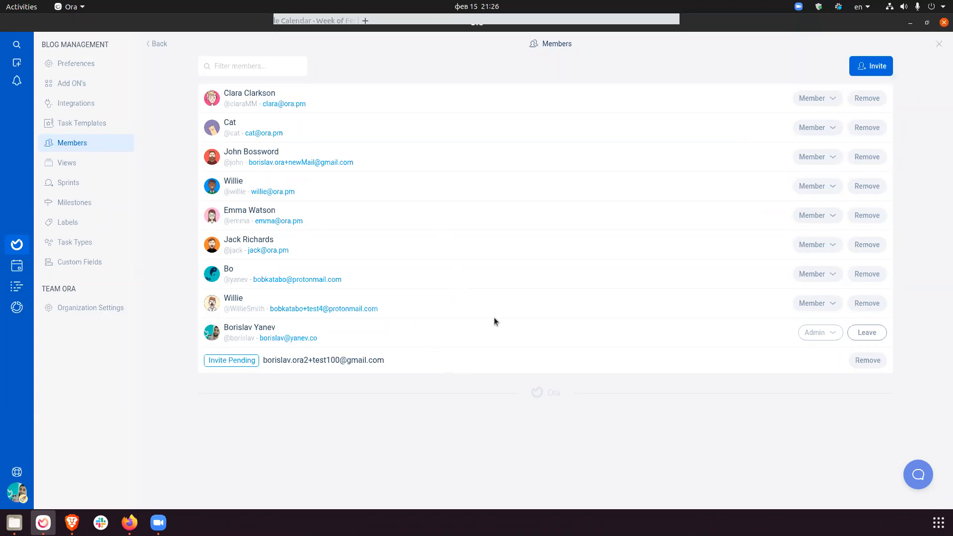
pyautogui.hotkey('alt', 'Tab')
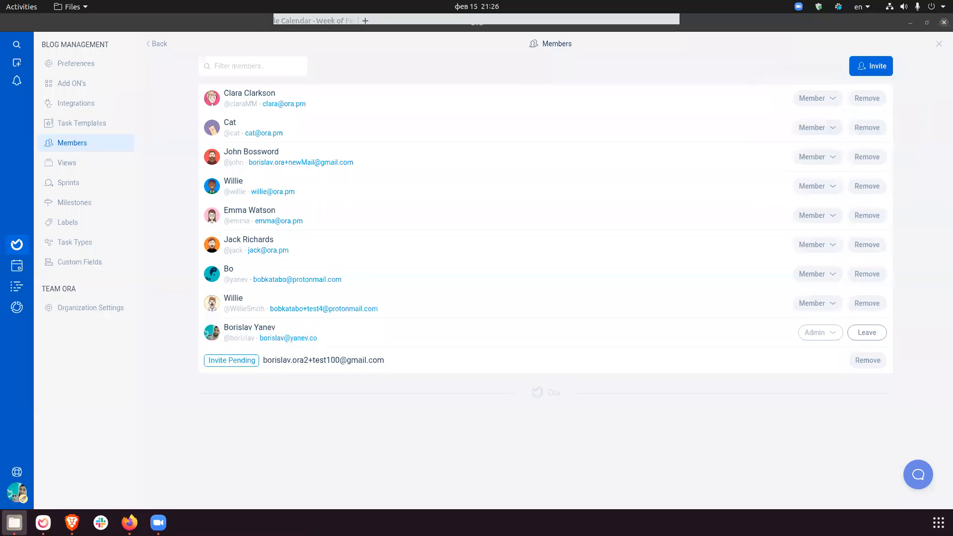
pyautogui.click(779, 257)
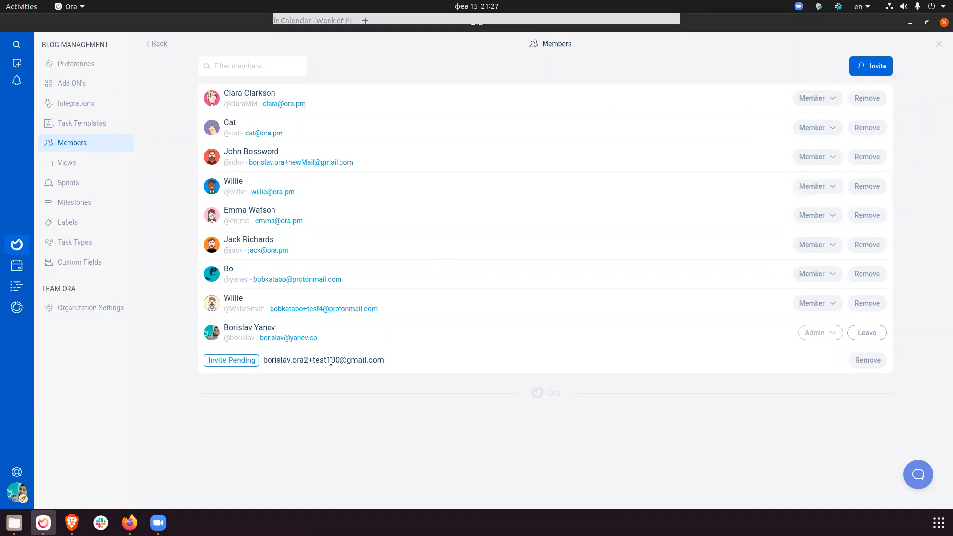
pyautogui.moveTo(267, 362); pyautogui.dragTo(421, 372)
pyautogui.click(421, 371)
pyautogui.click(16, 244)
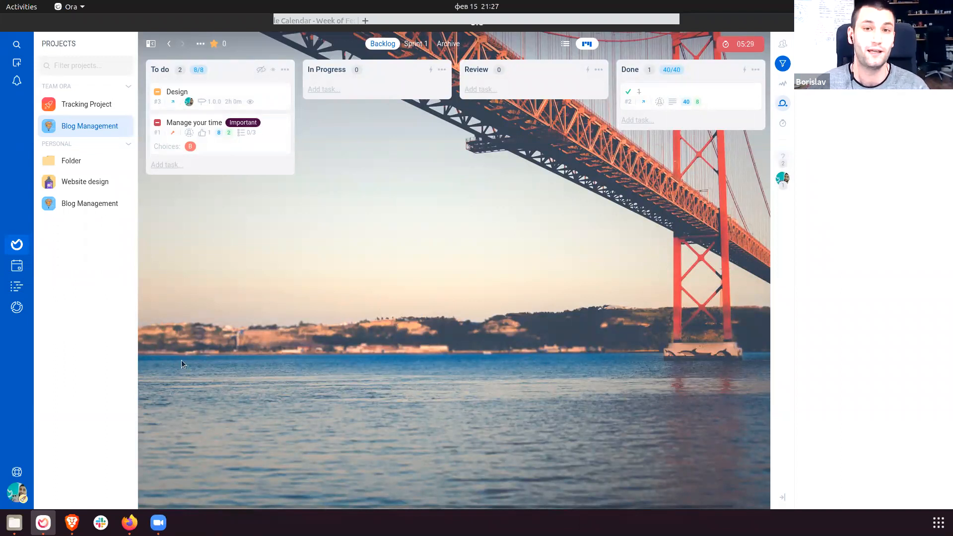
# Switch on Team Chat (Beta) in Team Ora's organization settings and open the new Chat area.
pyautogui.click(18, 492)
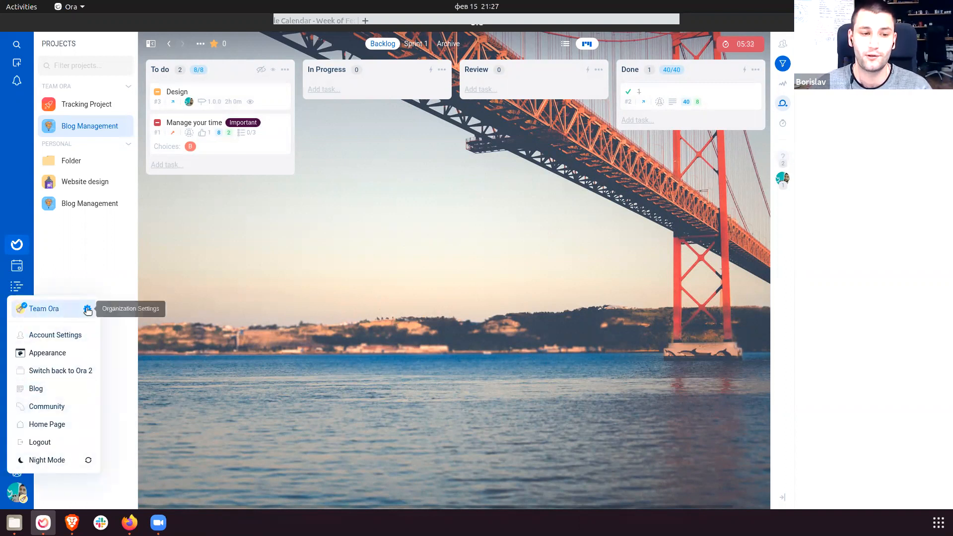
pyautogui.click(88, 310)
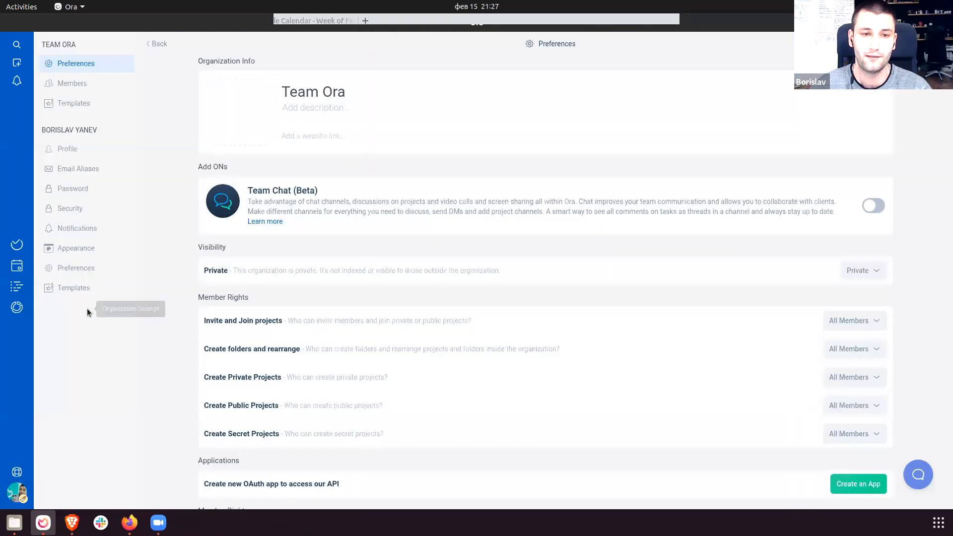
pyautogui.moveTo(246, 188); pyautogui.dragTo(836, 208)
pyautogui.click(836, 208)
pyautogui.moveTo(258, 190); pyautogui.dragTo(621, 219)
pyautogui.click(620, 219)
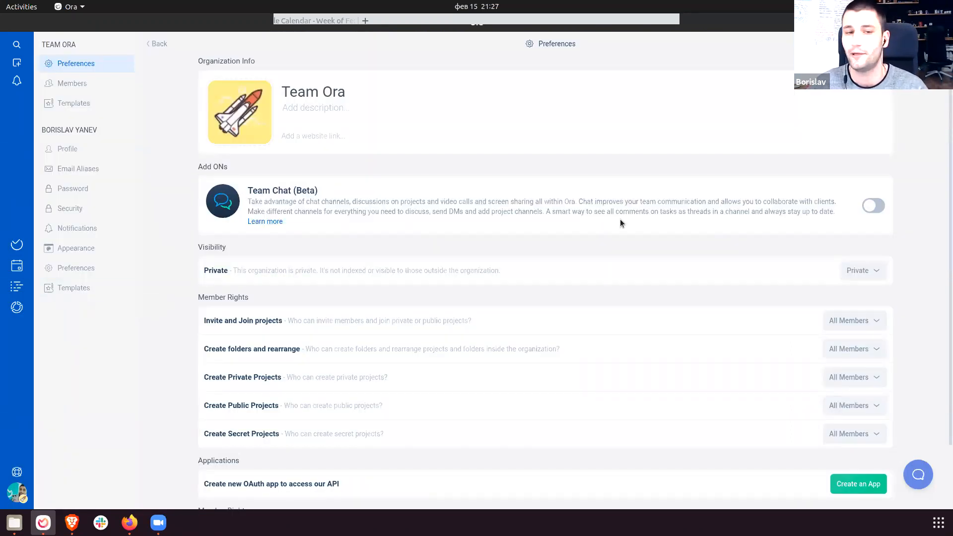
pyautogui.click(873, 208)
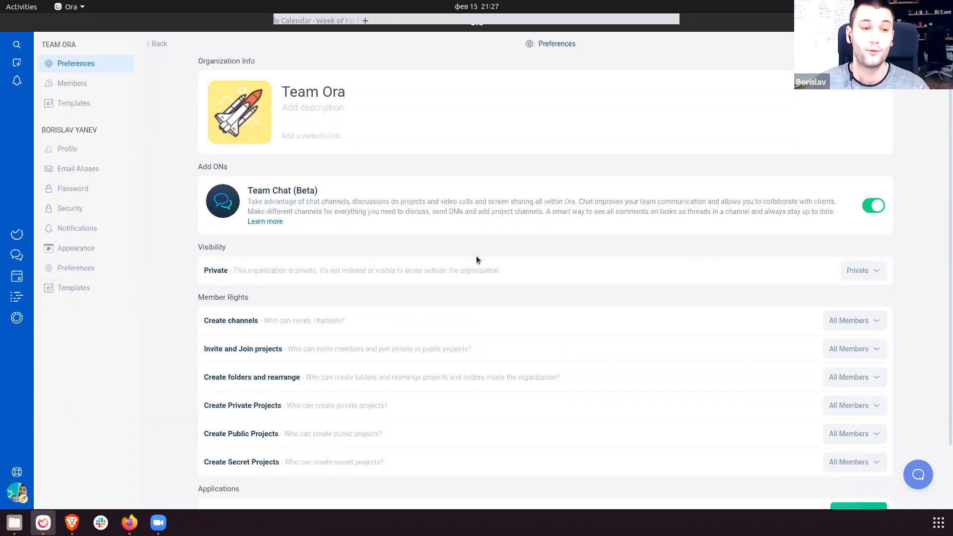
pyautogui.click(16, 254)
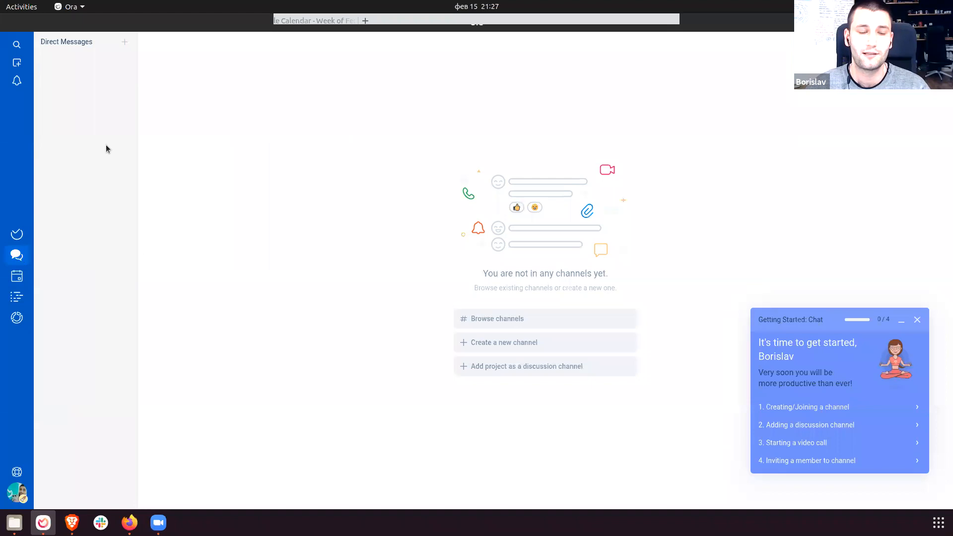
# Start a new channel named General with the three-dots icon.
pyautogui.click(917, 320)
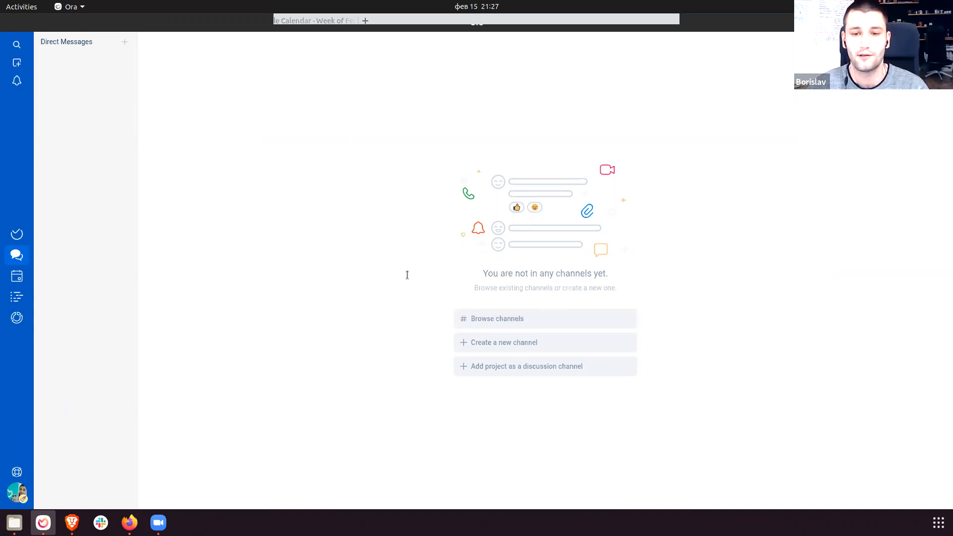
pyautogui.click(541, 321)
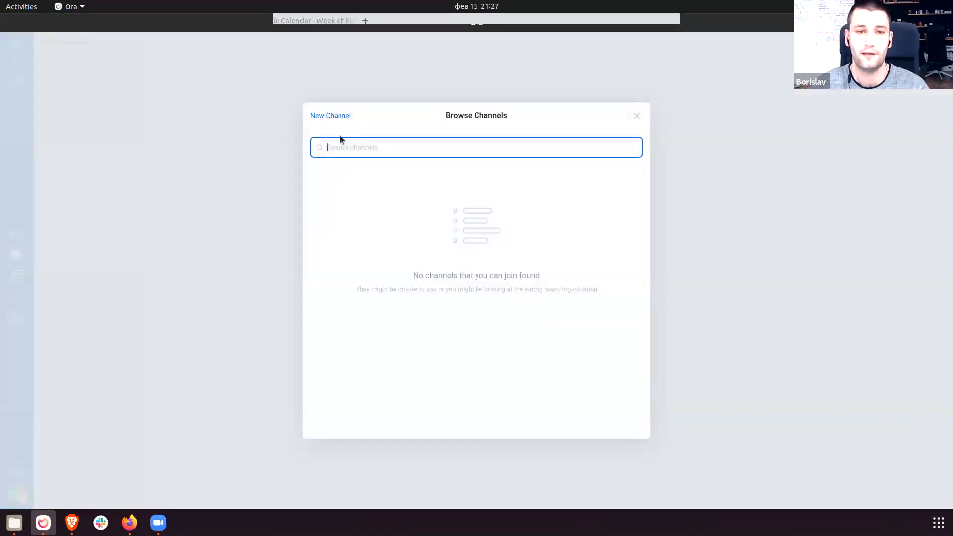
pyautogui.click(326, 118)
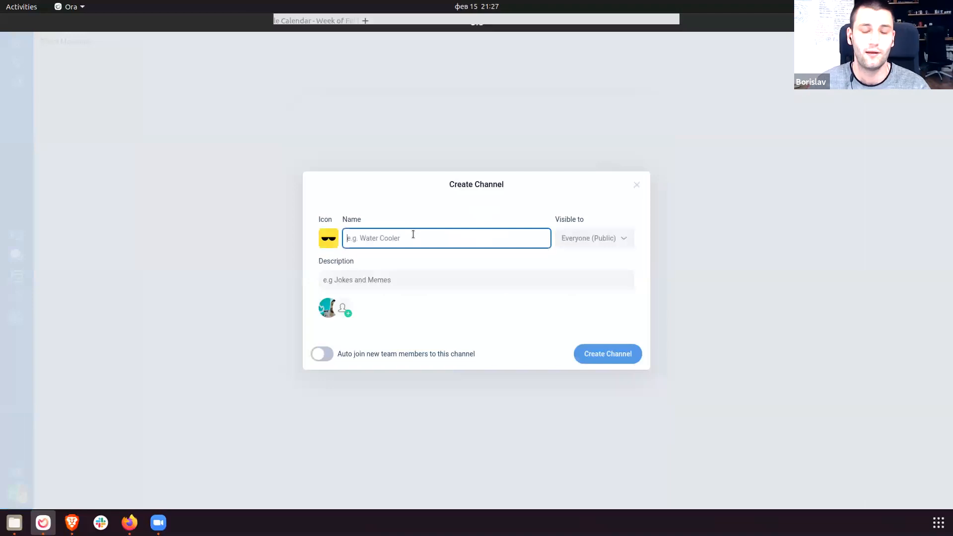
pyautogui.write('General')
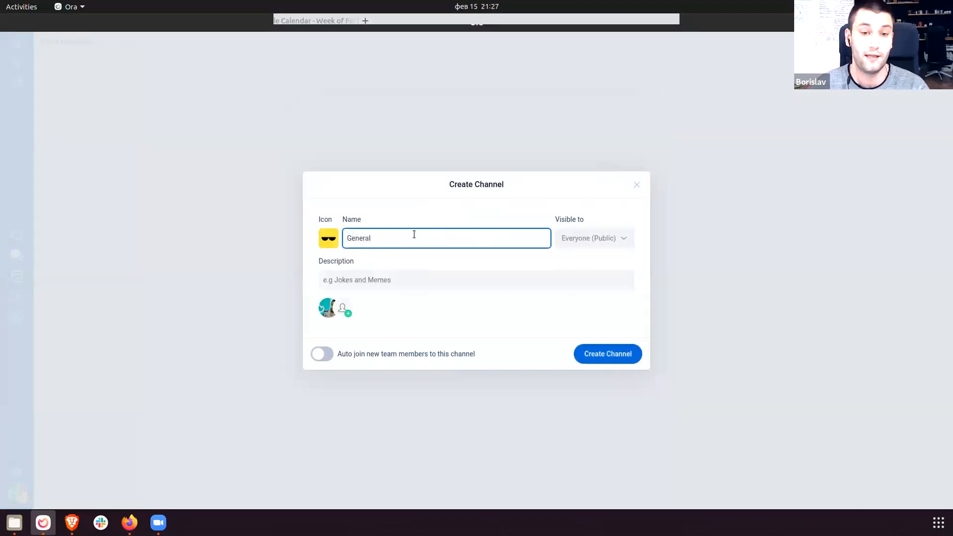
pyautogui.click(328, 238)
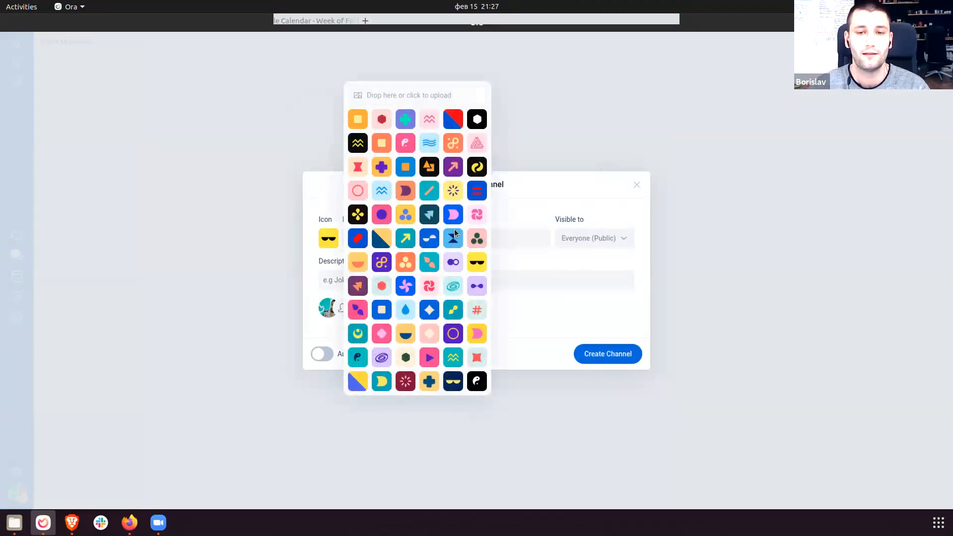
pyautogui.click(478, 240)
# Invite Everyone, enable auto-join for new members, keep it public, and create the channel.
pyautogui.click(343, 308)
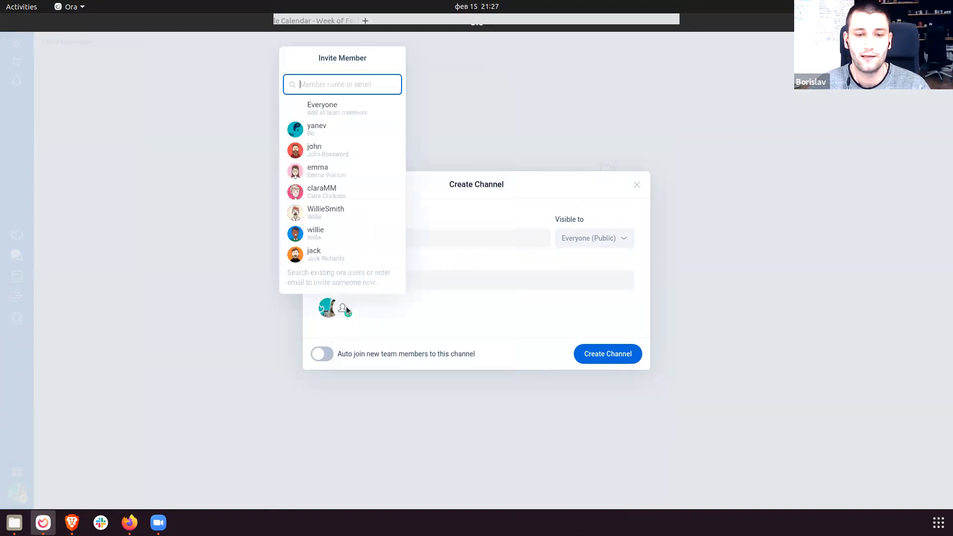
pyautogui.click(346, 111)
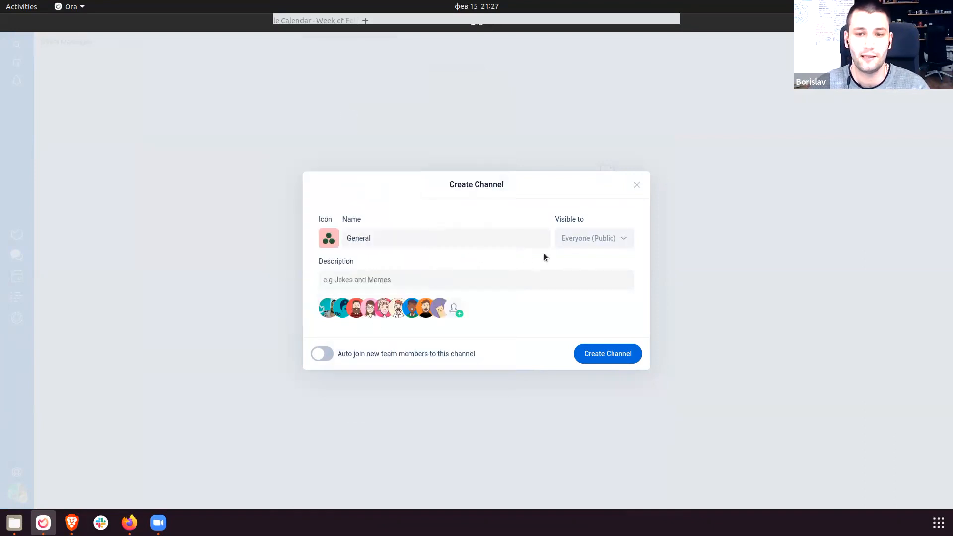
pyautogui.click(323, 354)
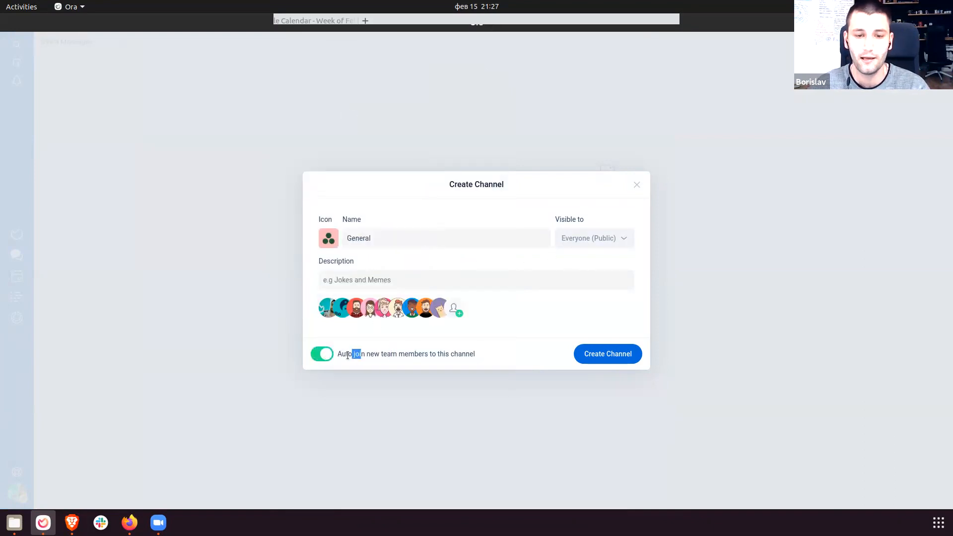
pyautogui.moveTo(344, 359); pyautogui.dragTo(481, 359)
pyautogui.click(481, 356)
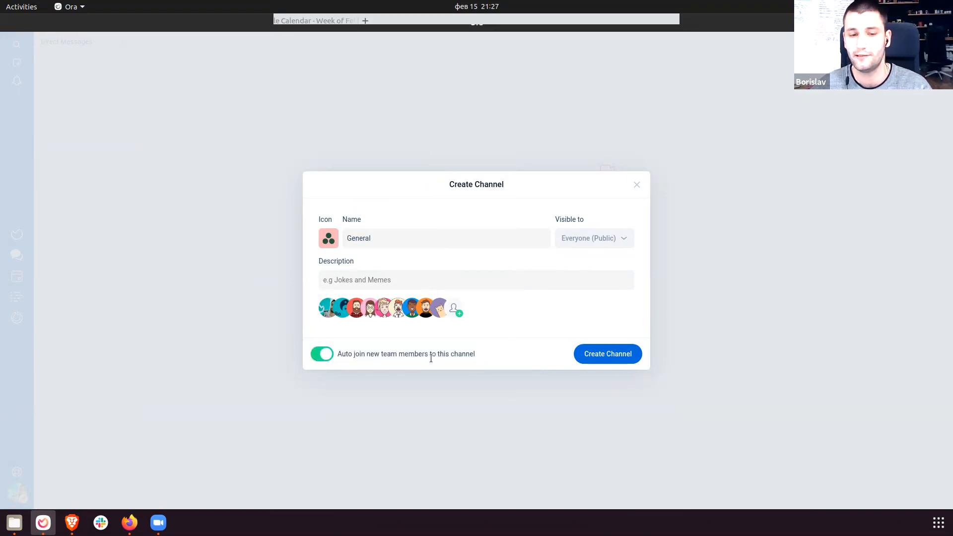
pyautogui.moveTo(341, 354); pyautogui.dragTo(472, 354)
pyautogui.click(472, 354)
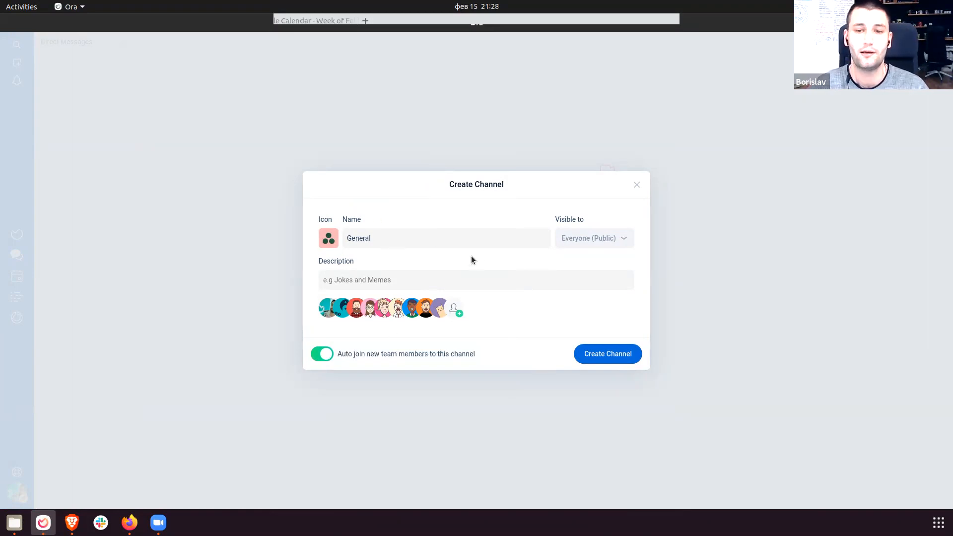
pyautogui.click(592, 242)
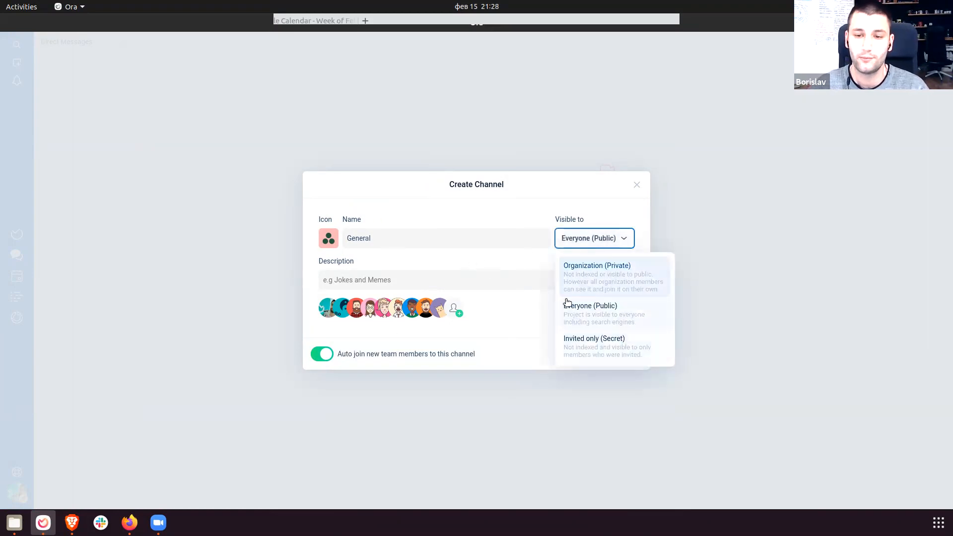
pyautogui.click(514, 321)
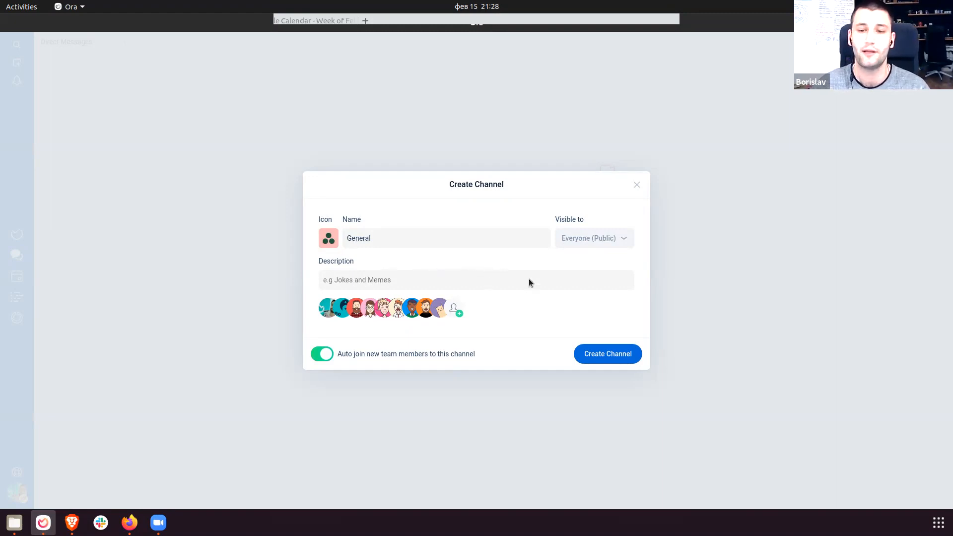
pyautogui.click(591, 356)
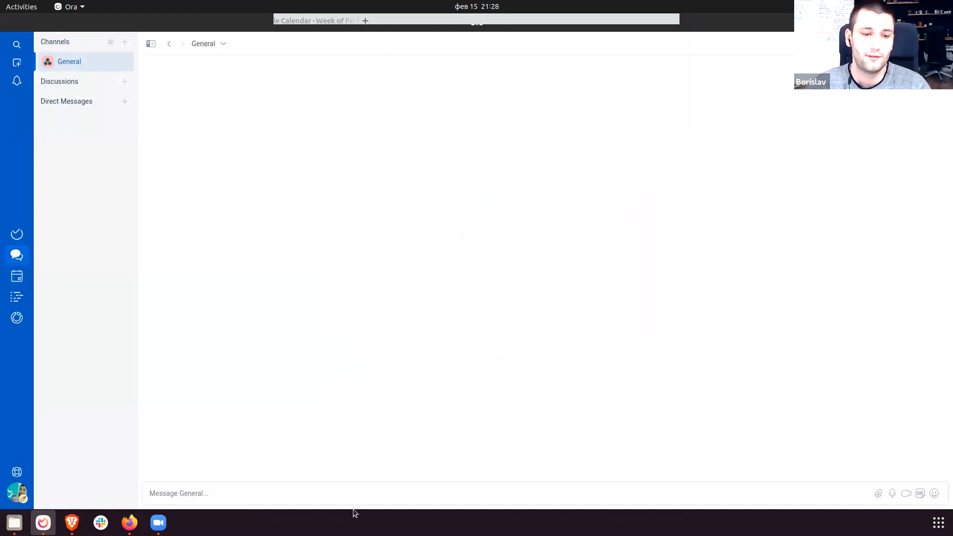
pyautogui.moveTo(172, 56); pyautogui.dragTo(481, 275)
pyautogui.click(475, 270)
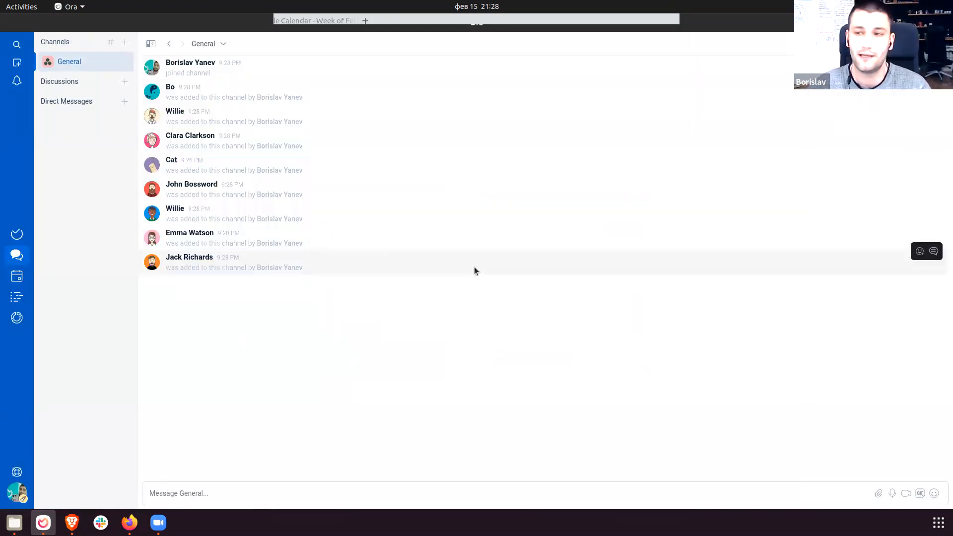
pyautogui.click(294, 497)
pyautogui.write('@eve')
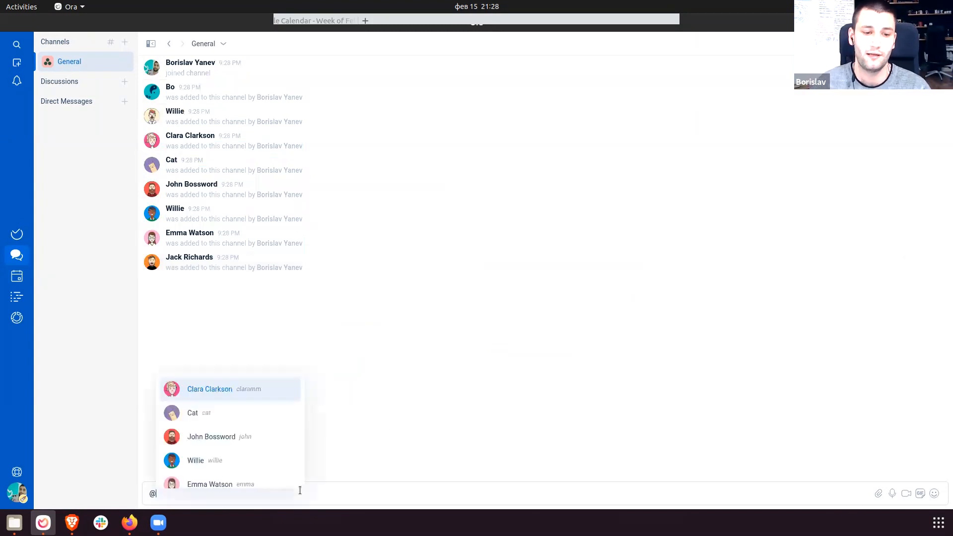
pyautogui.press('Return')
pyautogui.press('Return')
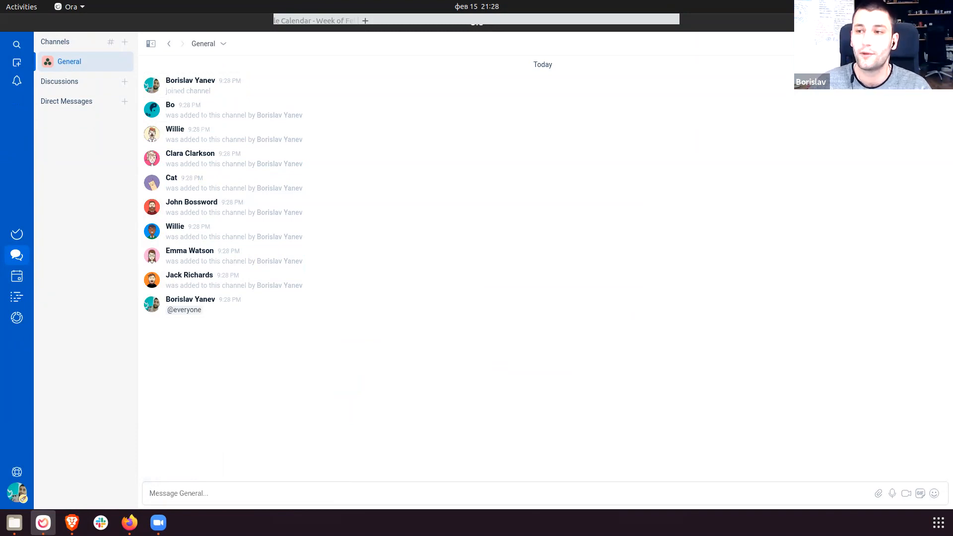
pyautogui.click(941, 44)
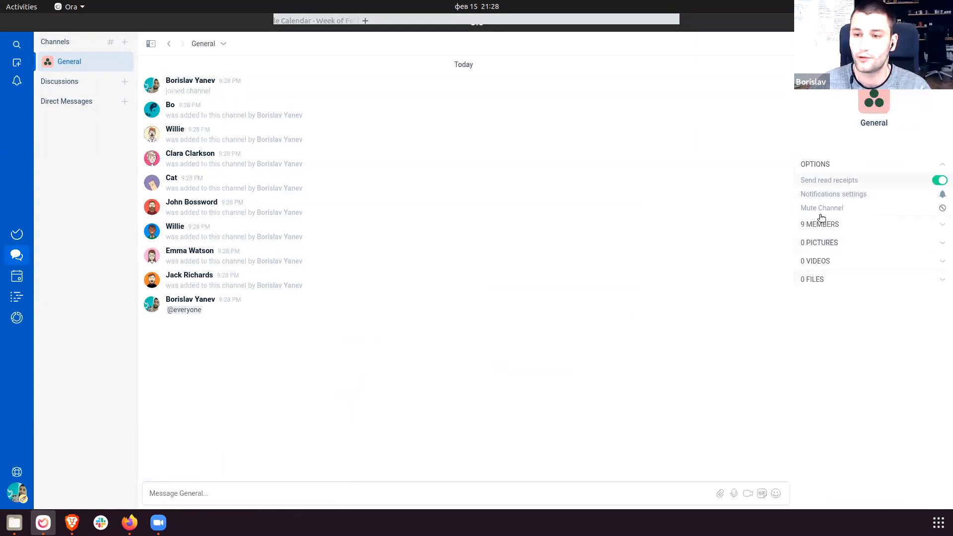
pyautogui.click(830, 248)
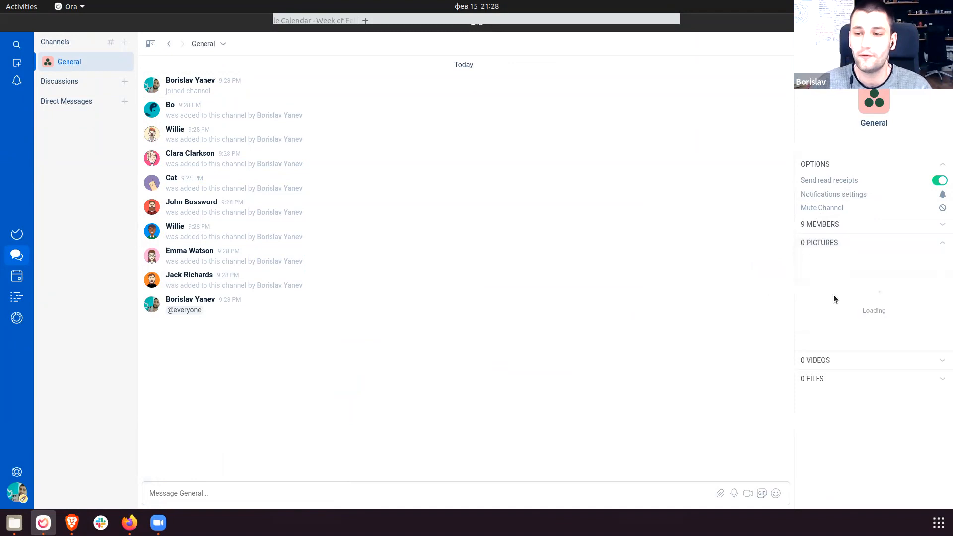
pyautogui.click(832, 262)
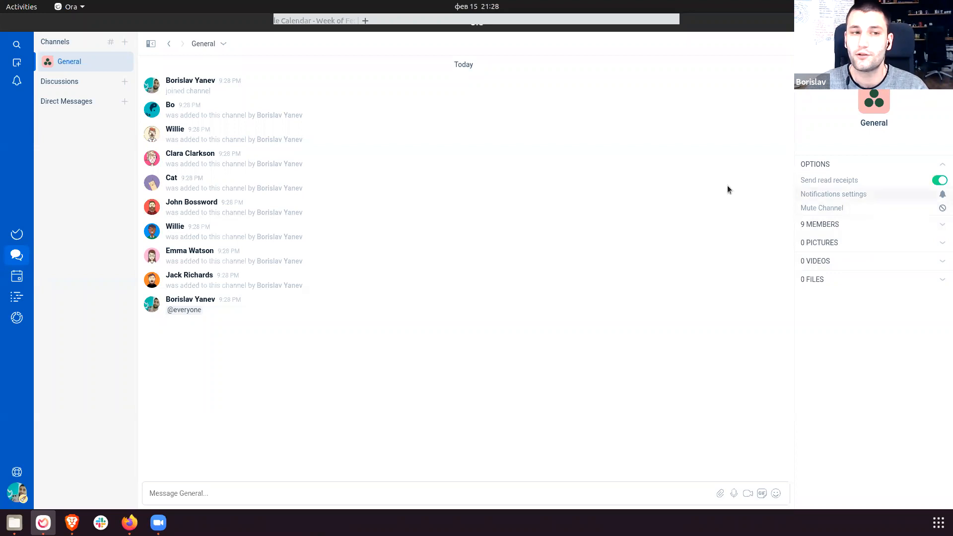
pyautogui.click(838, 195)
pyautogui.click(546, 264)
pyautogui.click(398, 263)
pyautogui.moveTo(399, 263); pyautogui.dragTo(468, 275)
pyautogui.moveTo(517, 313); pyautogui.dragTo(376, 267)
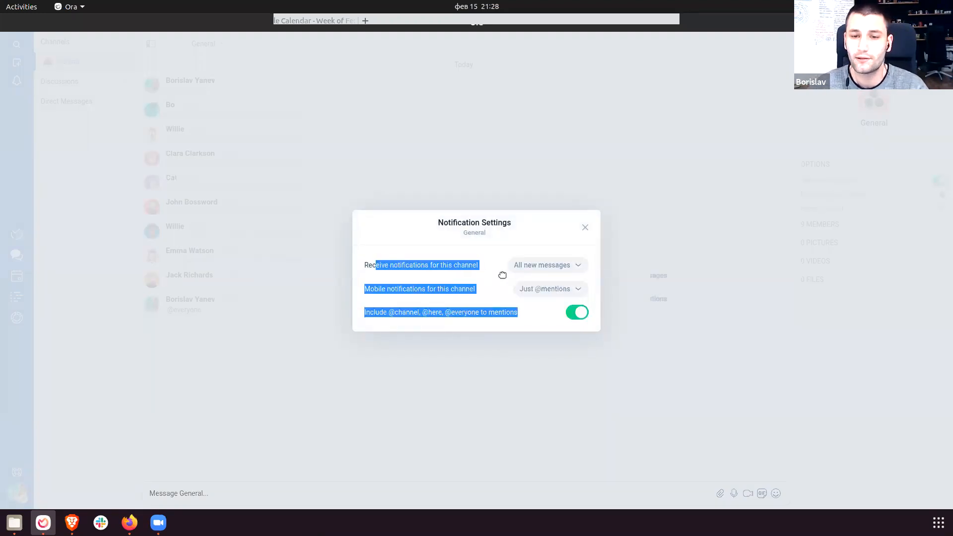
pyautogui.click(387, 267)
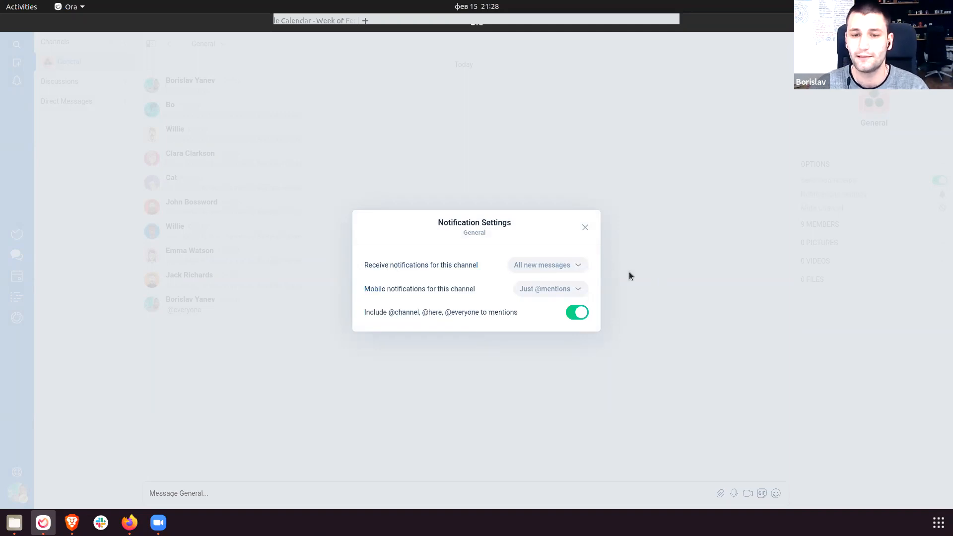
pyautogui.click(586, 227)
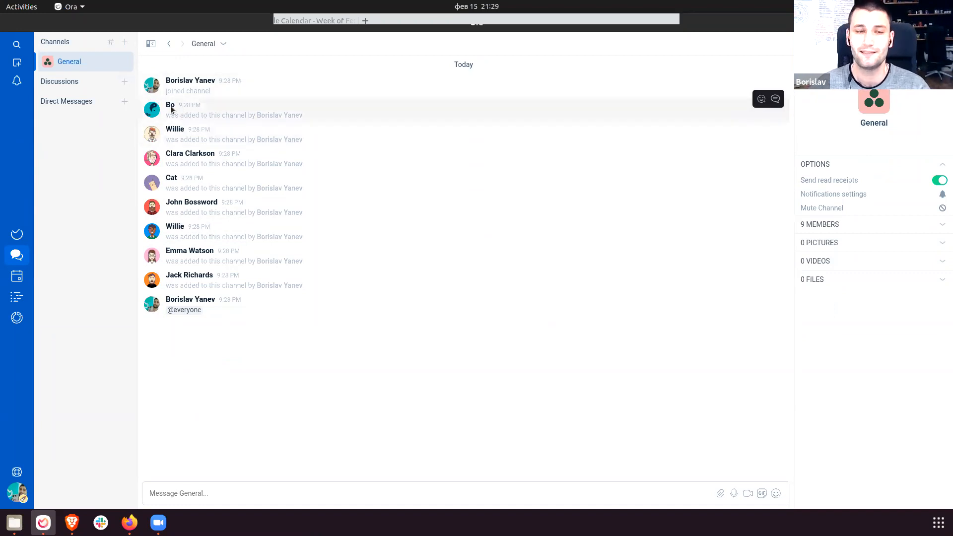
# Add Blog Management to the Discussions list.
pyautogui.click(124, 81)
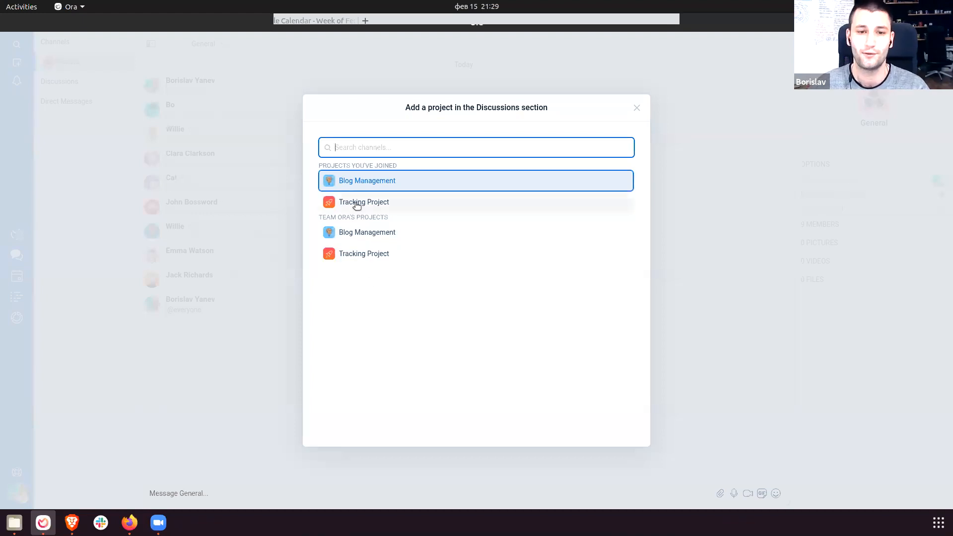
pyautogui.click(369, 181)
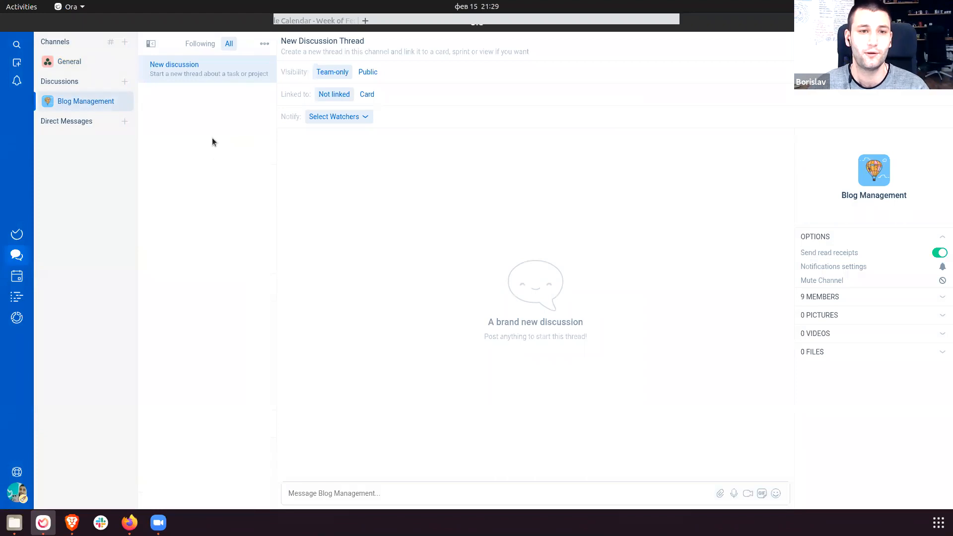
pyautogui.click(20, 233)
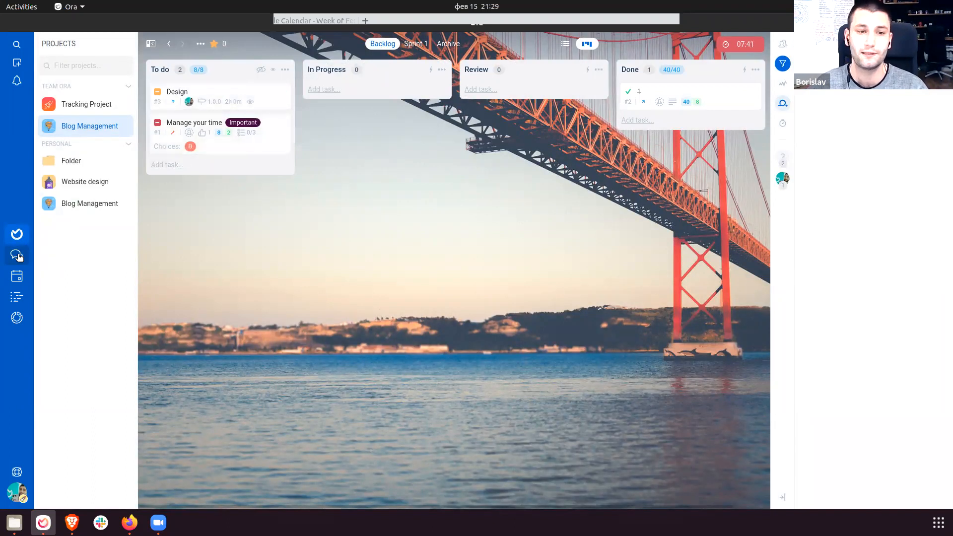
# Comment 'How is everyone doing today?' on the Manage your time task.
pyautogui.click(236, 149)
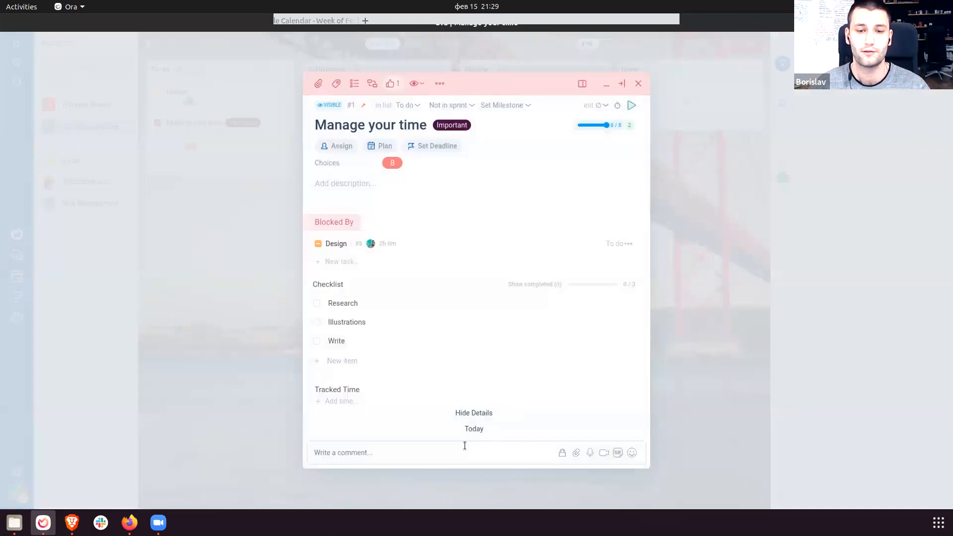
pyautogui.write('H')
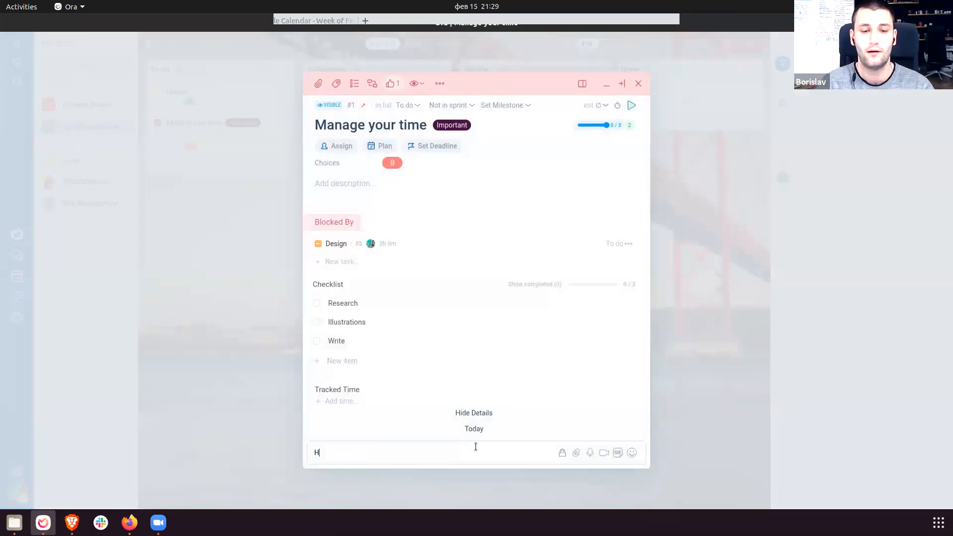
pyautogui.write('ow is everyone doing today?')
pyautogui.press('Return')
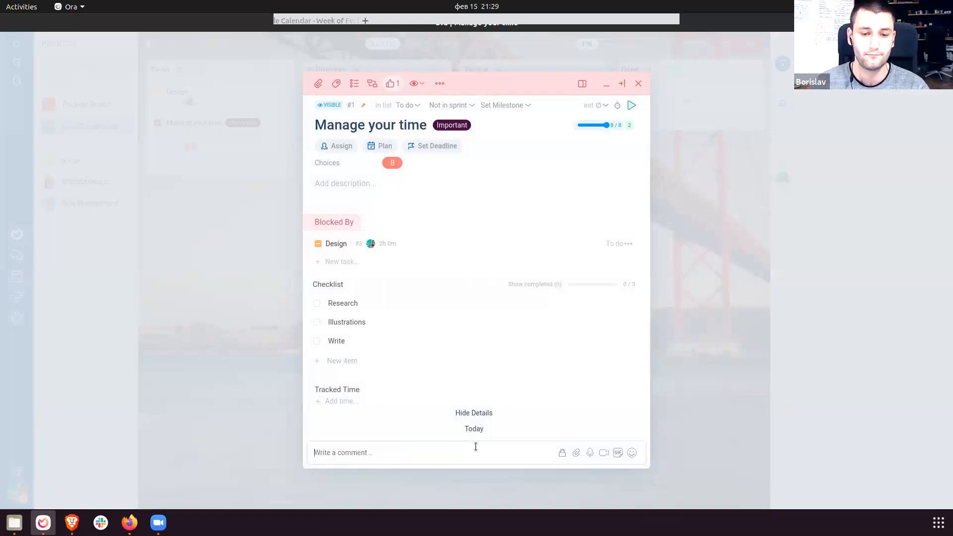
pyautogui.click(231, 247)
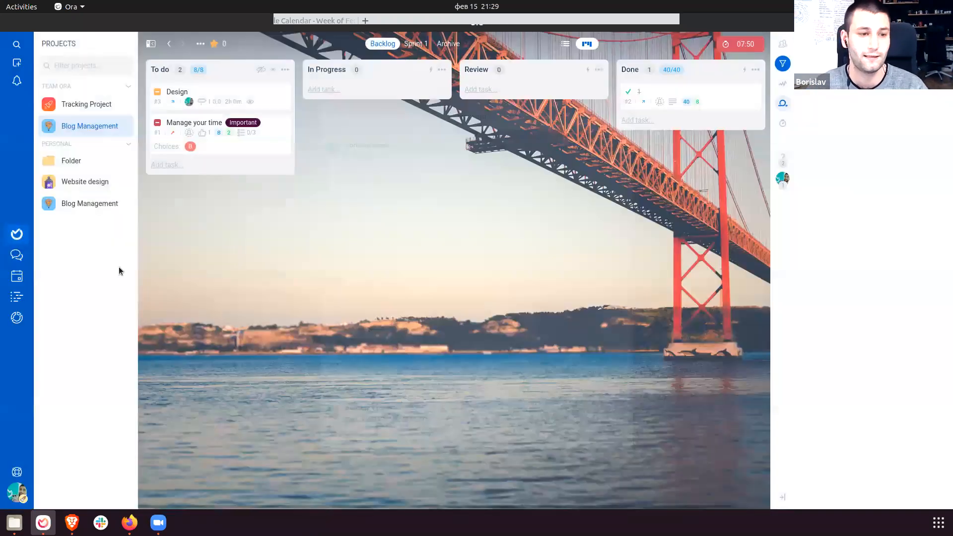
# Open the new comment thread in discussions, then visit the board and settings and come back.
pyautogui.click(16, 255)
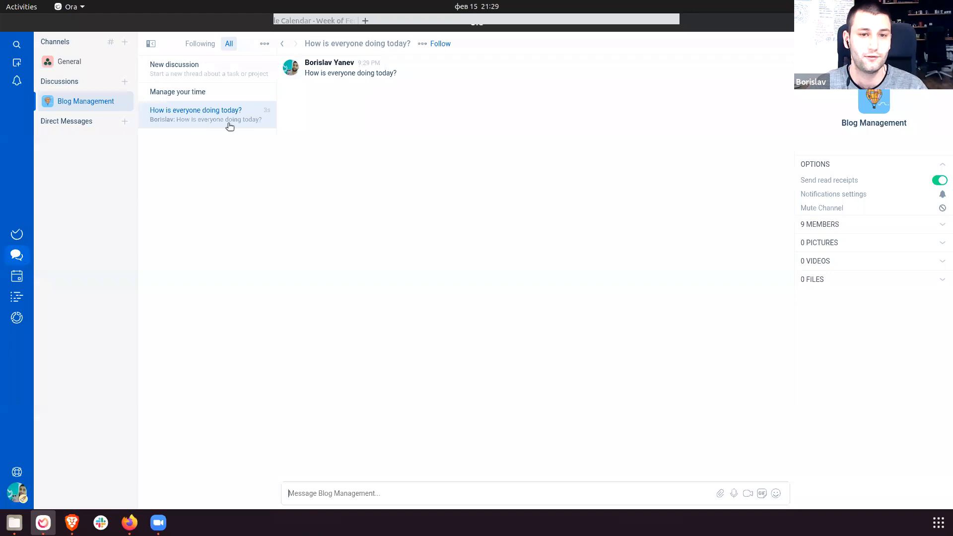
pyautogui.click(186, 124)
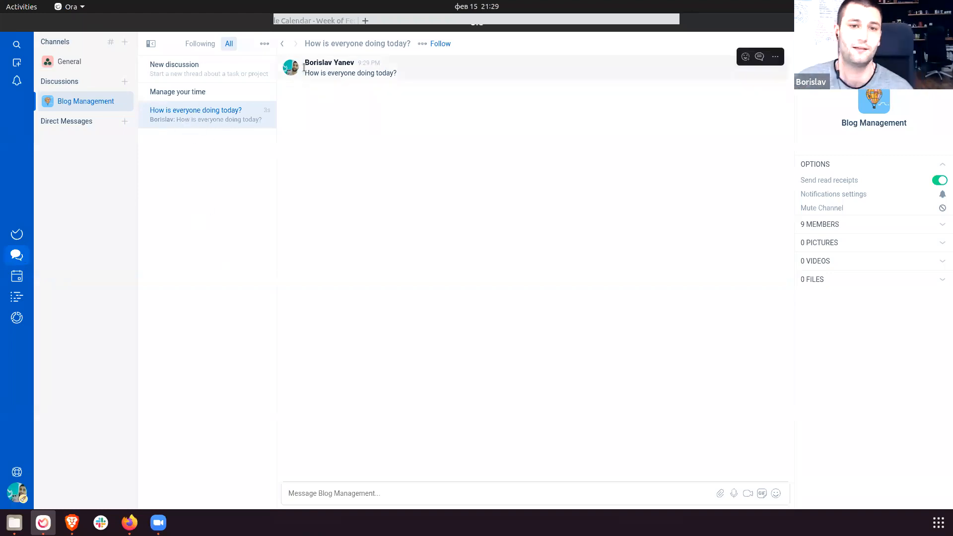
pyautogui.moveTo(304, 62); pyautogui.dragTo(460, 198)
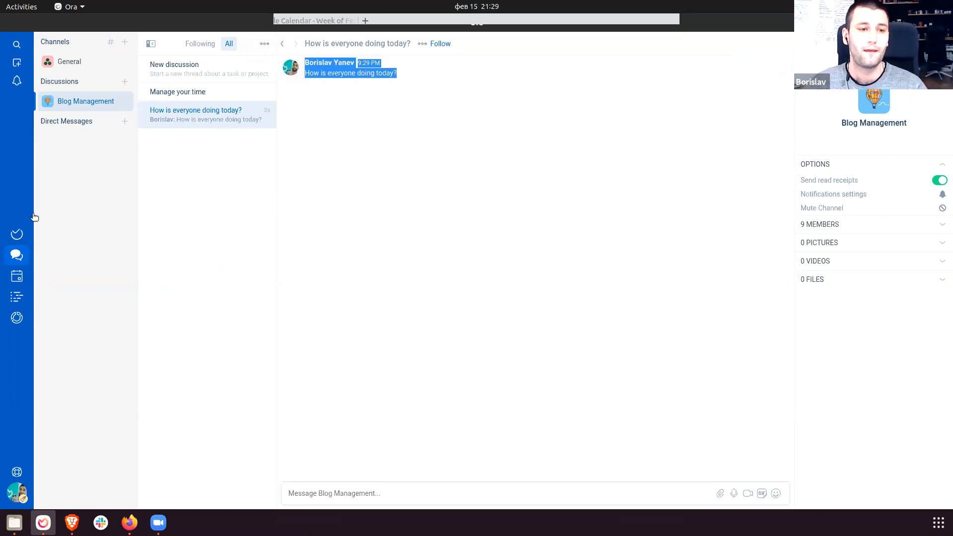
pyautogui.click(20, 233)
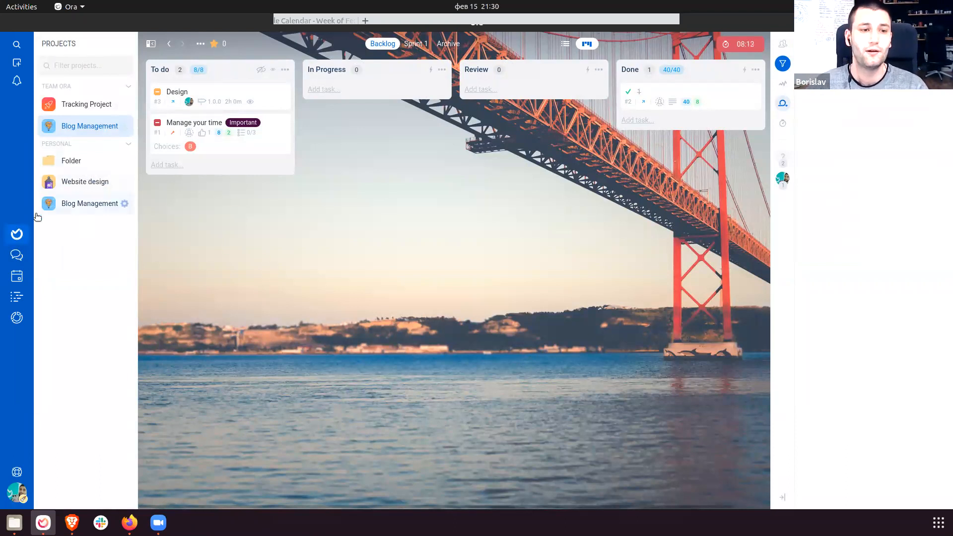
pyautogui.click(124, 126)
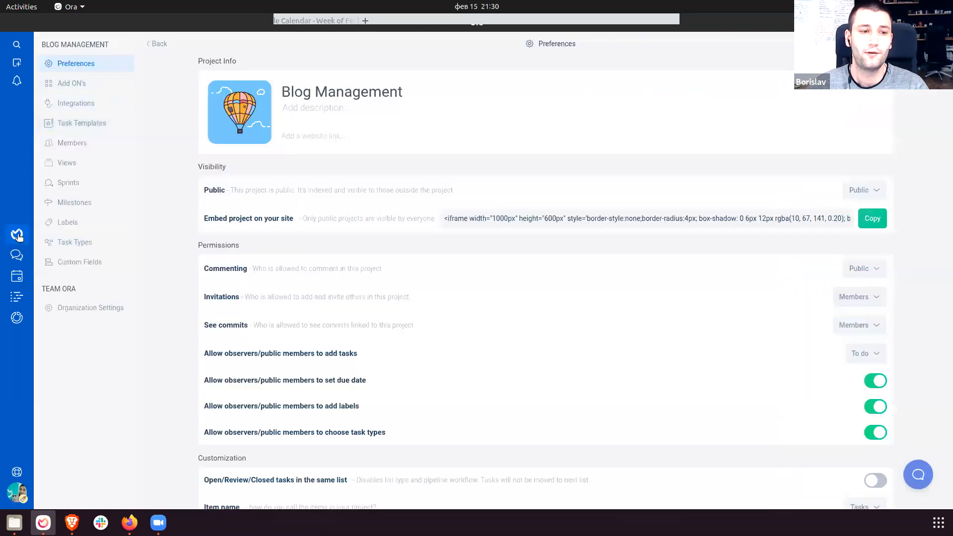
pyautogui.click(17, 235)
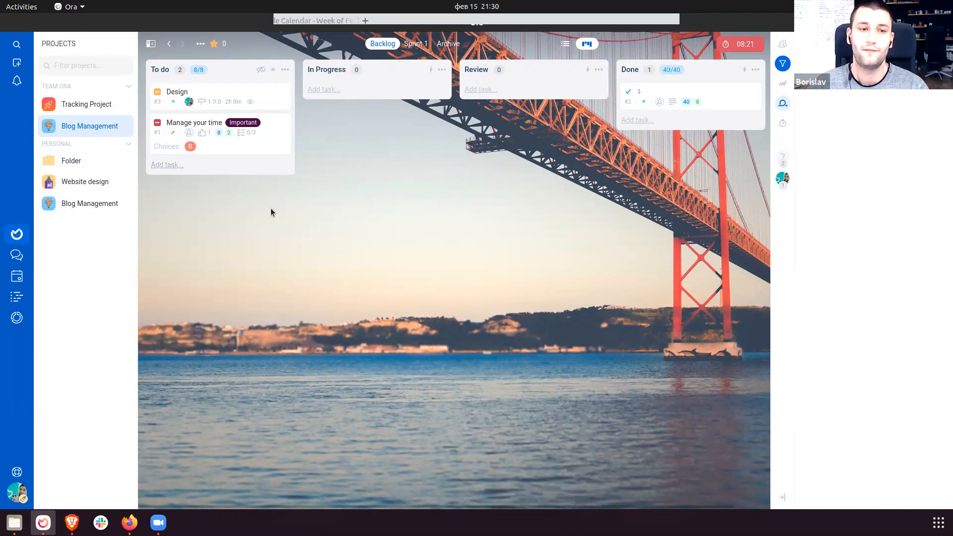
pyautogui.click(17, 255)
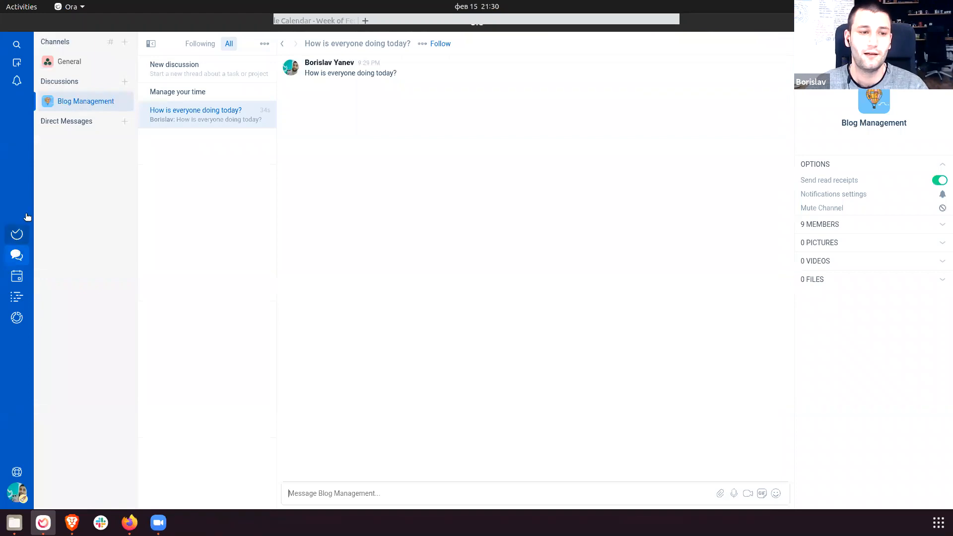
# Follow the 'How is everyone doing today?' thread and view the Following filter.
pyautogui.click(196, 46)
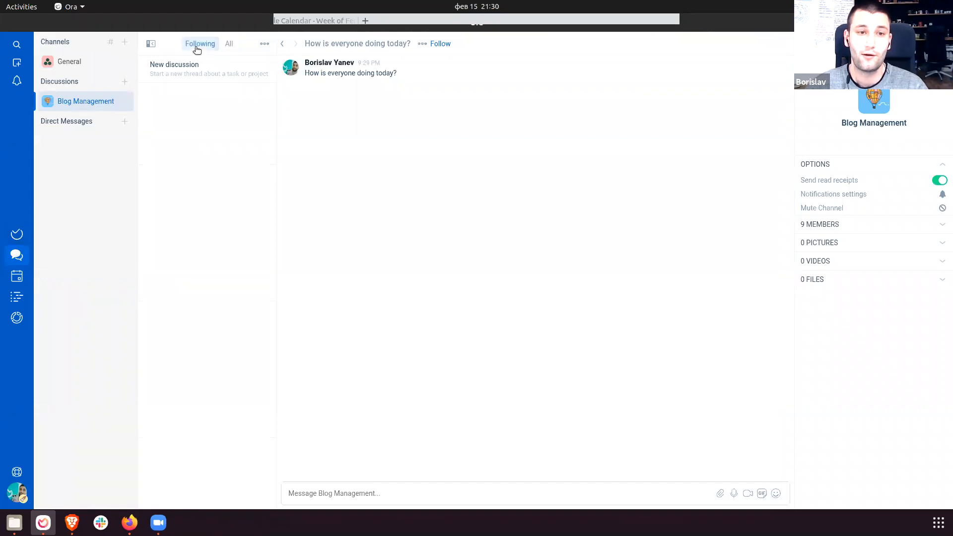
pyautogui.click(229, 45)
pyautogui.click(230, 45)
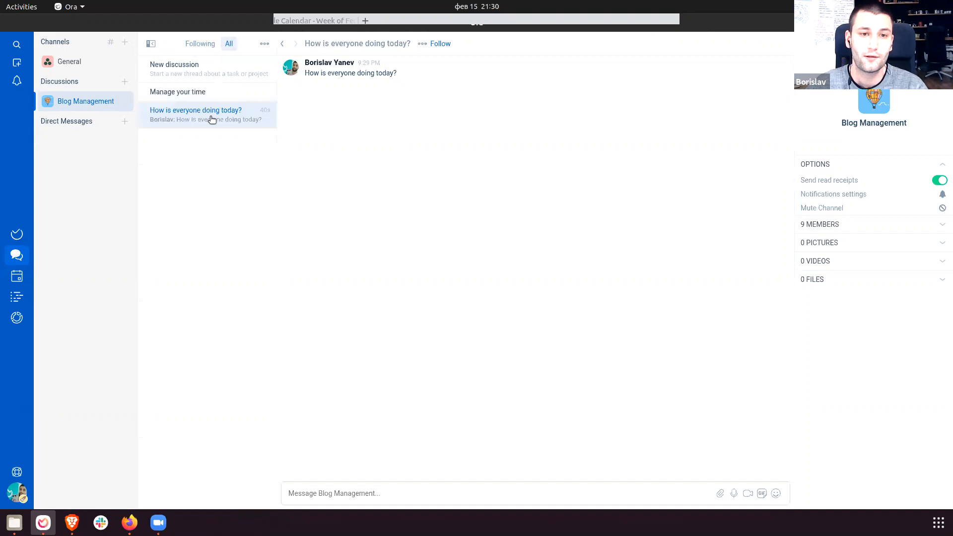
pyautogui.click(440, 44)
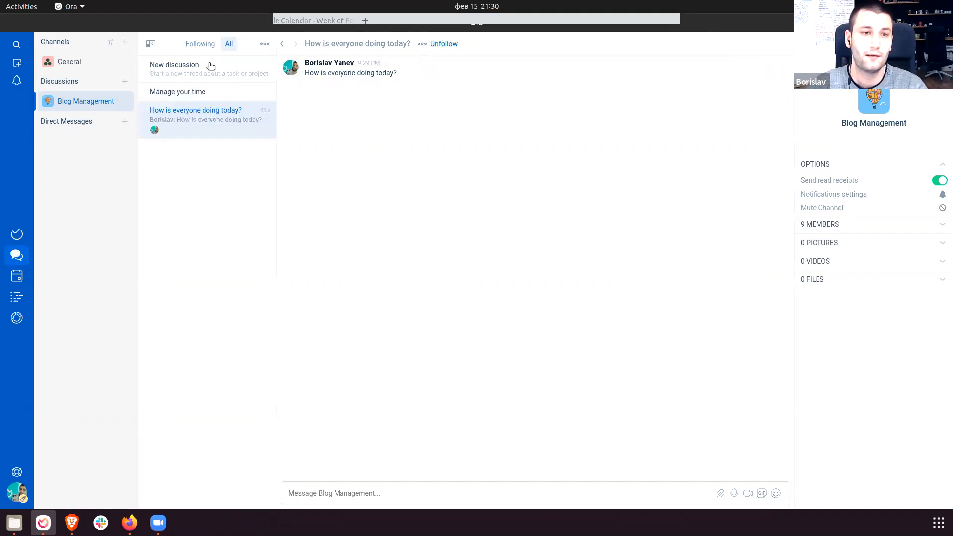
pyautogui.click(201, 47)
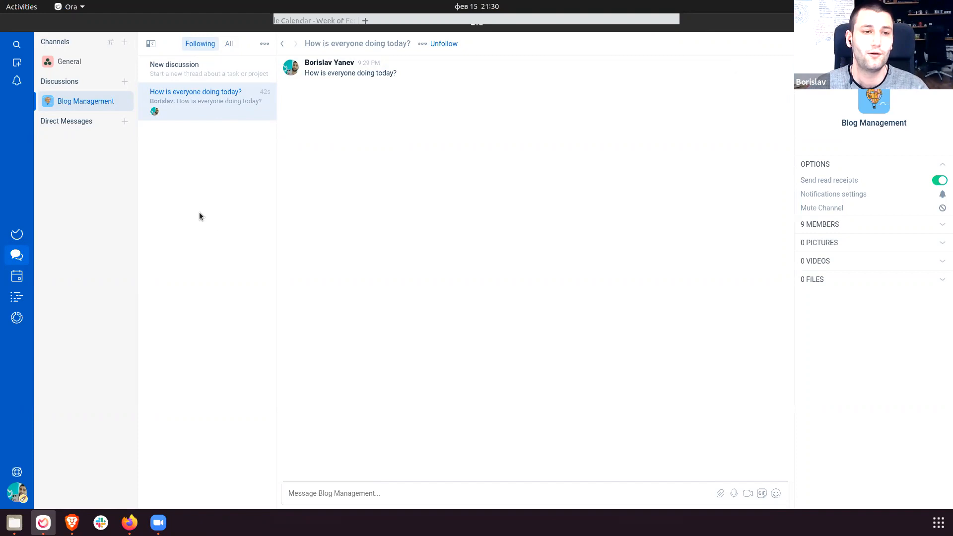
# Start a direct-message conversation with a team member.
pyautogui.click(124, 123)
pyautogui.click(424, 293)
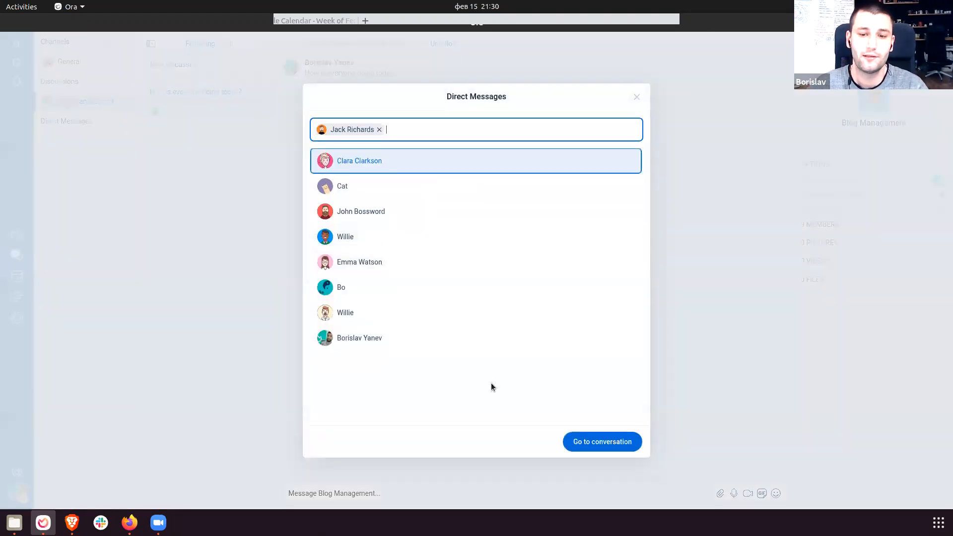
pyautogui.click(605, 441)
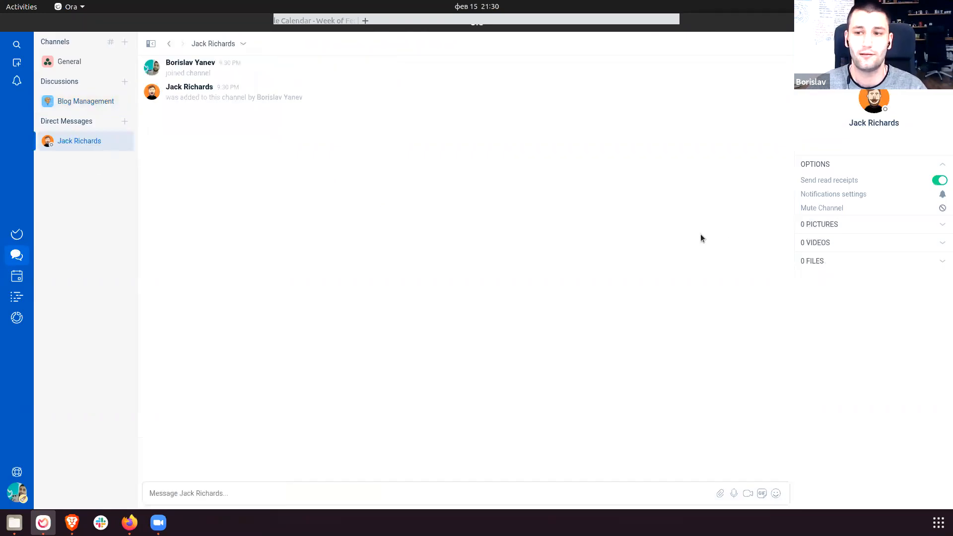
pyautogui.click(82, 61)
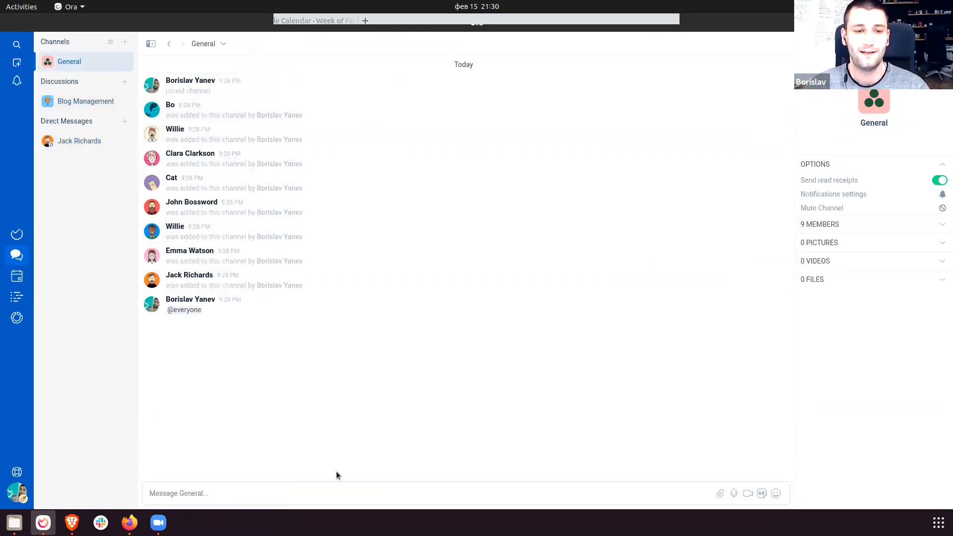
pyautogui.moveTo(684, 311)
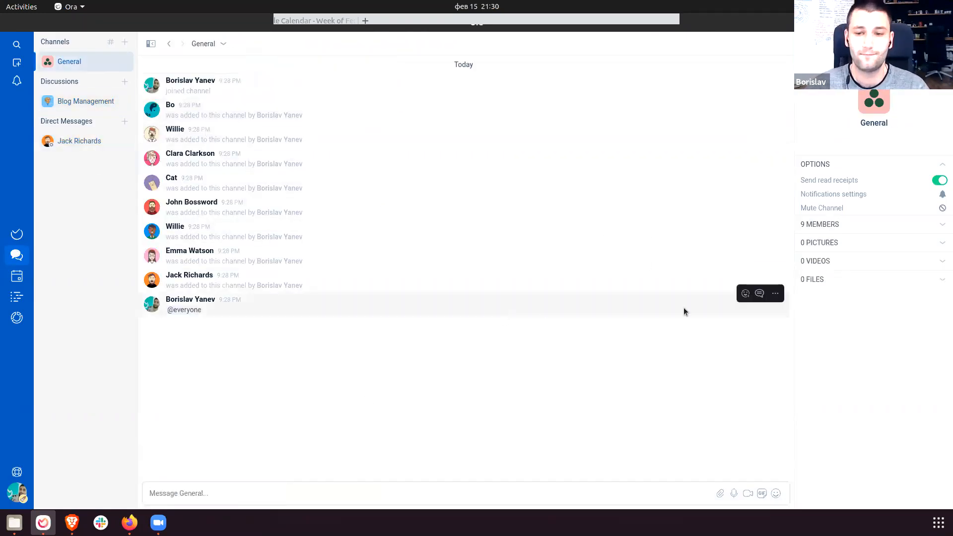
pyautogui.click(759, 293)
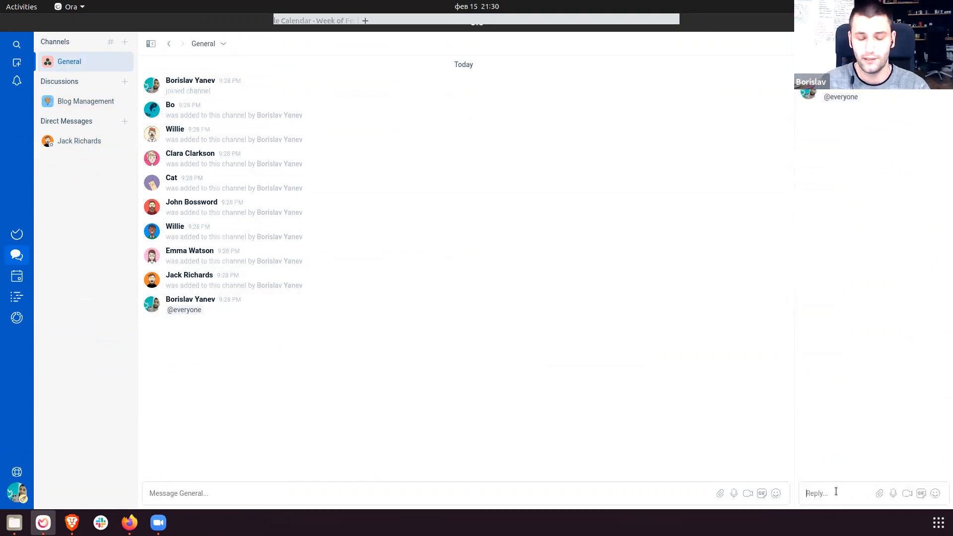
pyautogui.write('Cool')
pyautogui.press('Return')
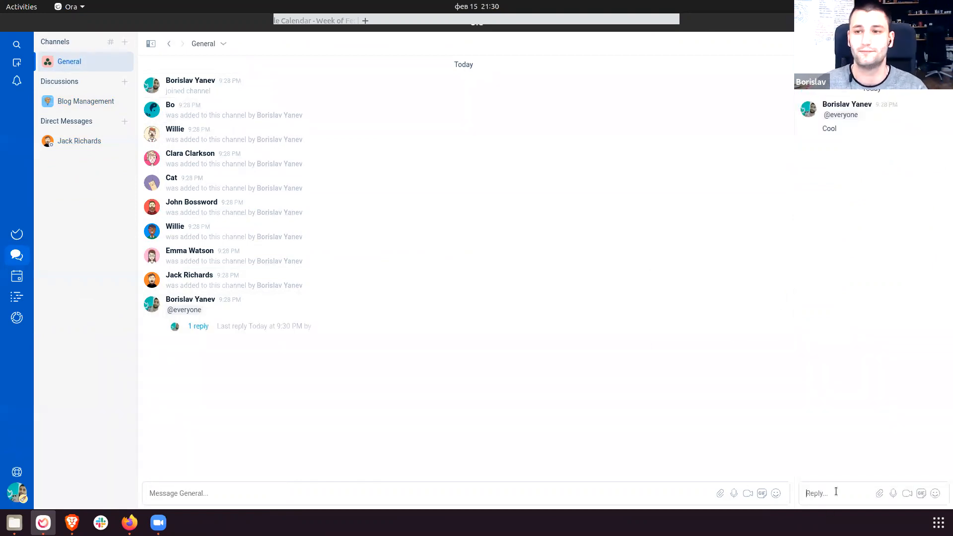
# Check Blog Management's add-ons, then generate and copy the To do list's add-cards-by-email address.
pyautogui.click(17, 234)
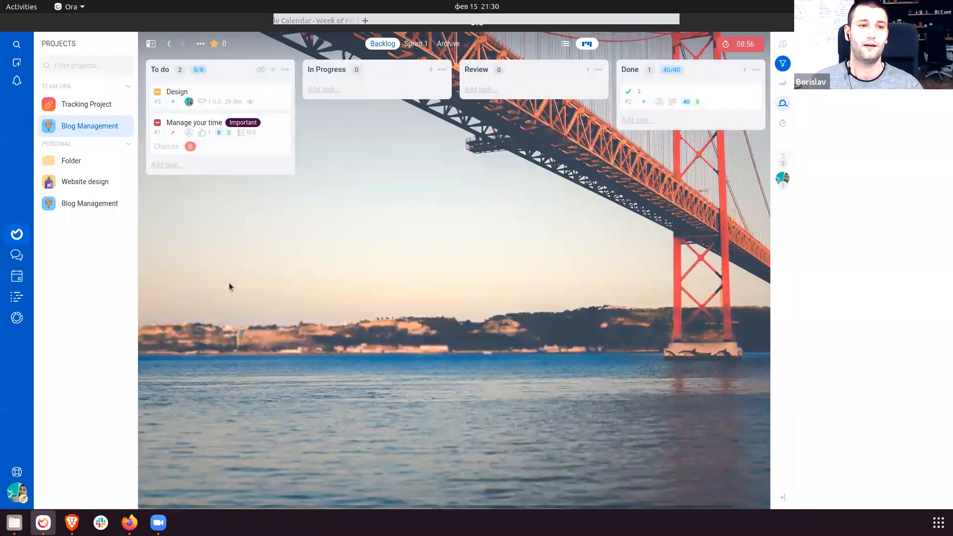
pyautogui.click(125, 127)
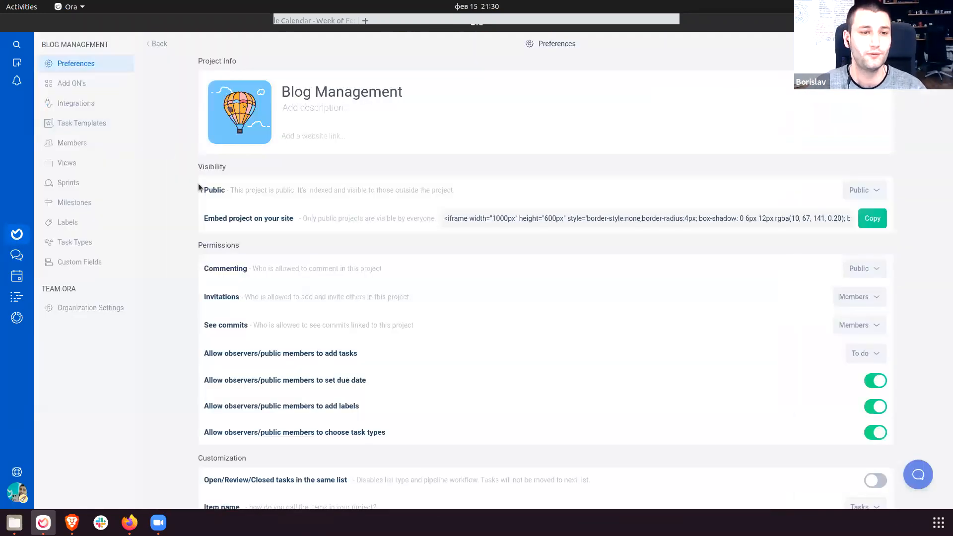
pyautogui.click(91, 84)
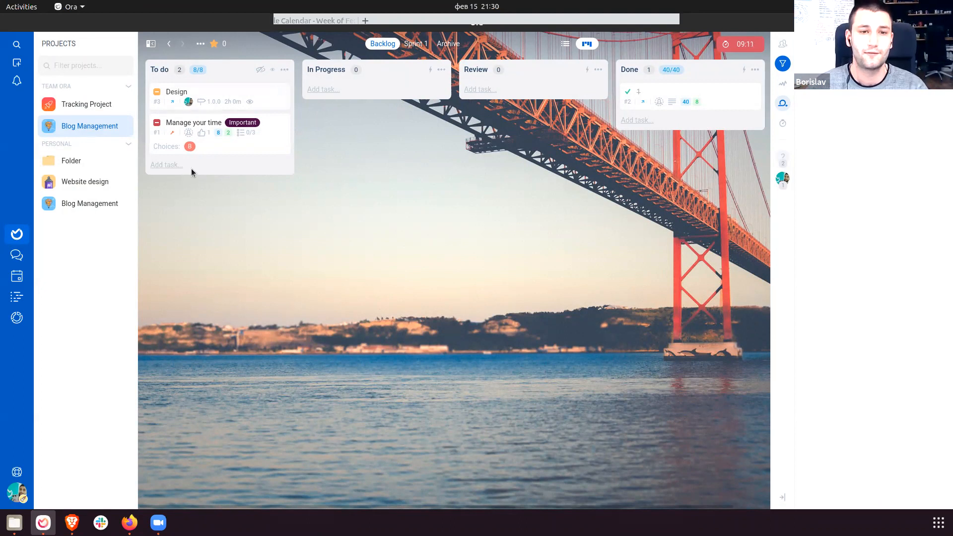
pyautogui.click(285, 70)
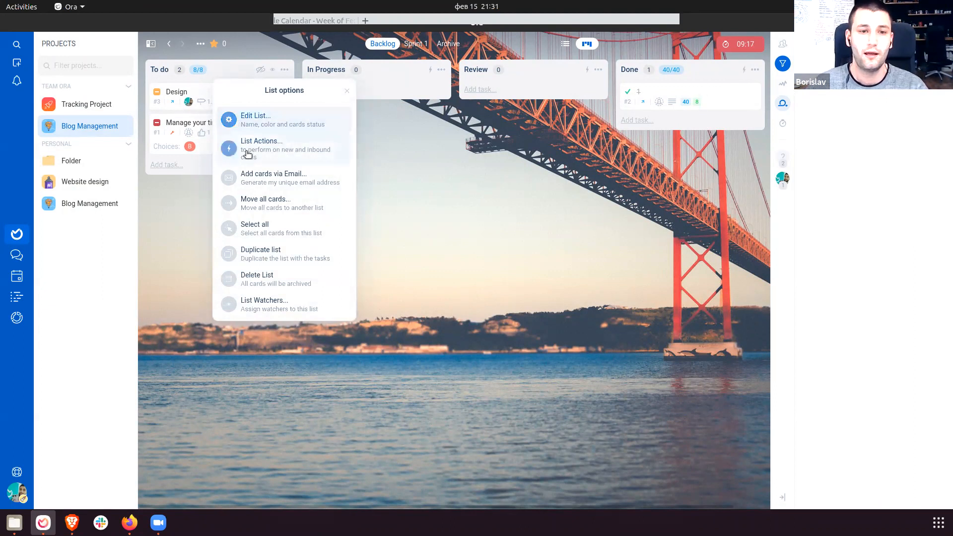
pyautogui.click(258, 183)
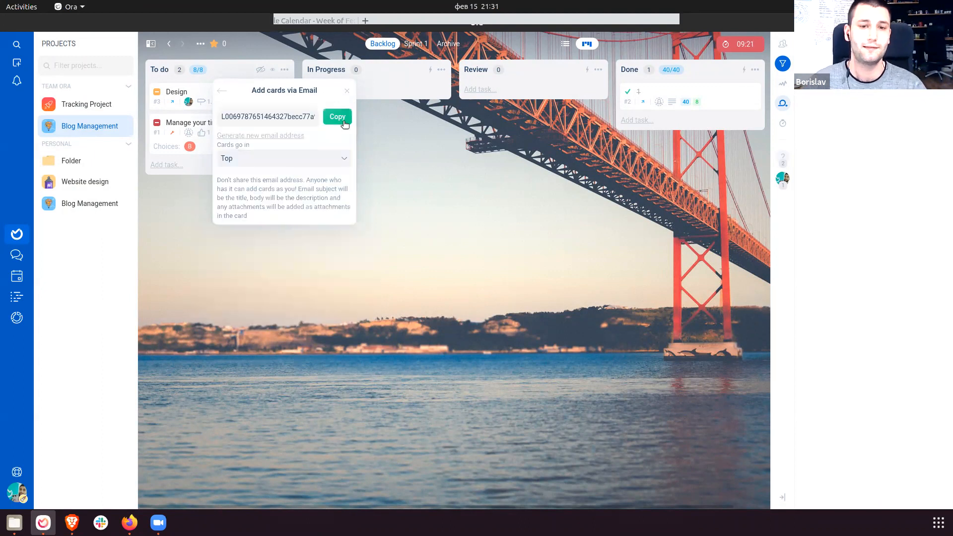
pyautogui.hotkey('alt', 'Tab')
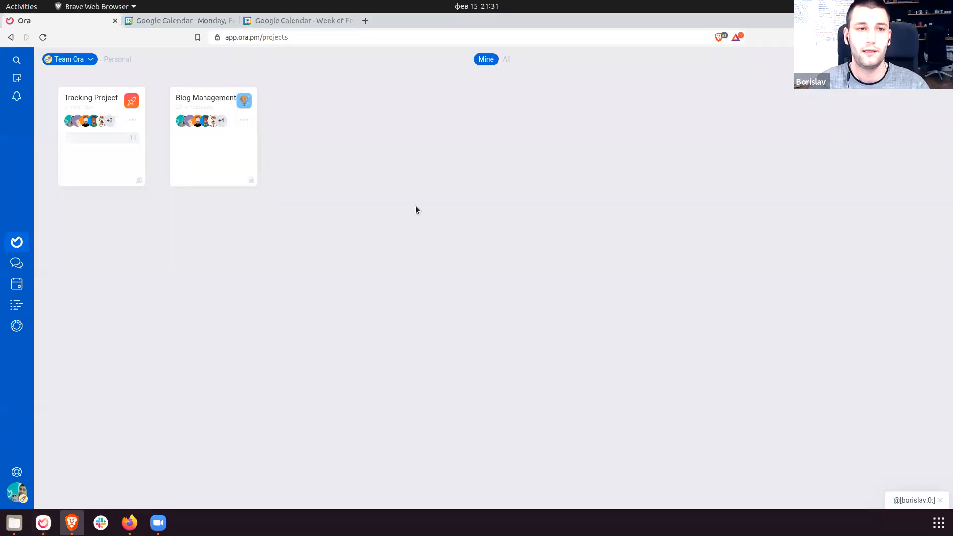
# Open Gmail and start a new email addressed to the copied To do board address.
pyautogui.hotkey('ctrl', 't')
pyautogui.write('gmail.com')
pyautogui.press('Return')
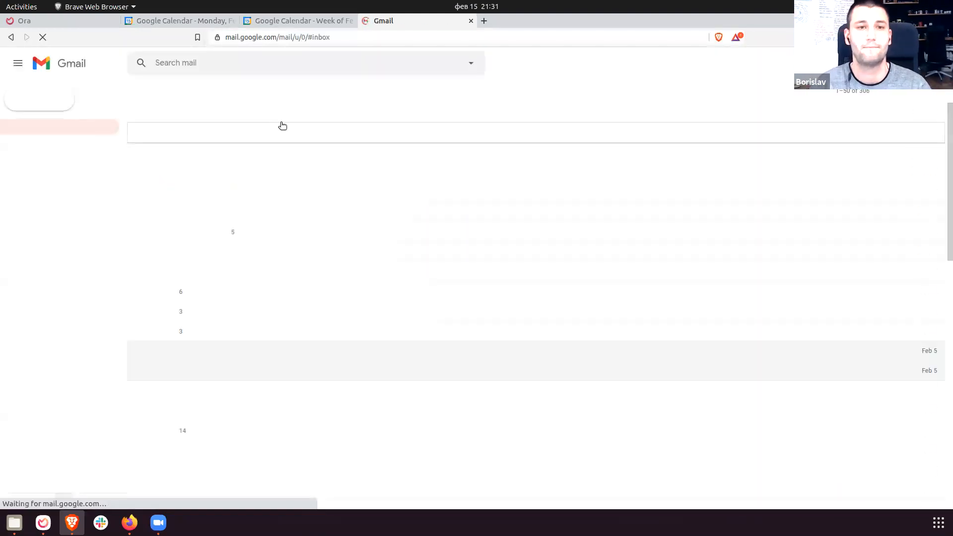
pyautogui.click(36, 90)
pyautogui.hotkey('ctrl', 'v')
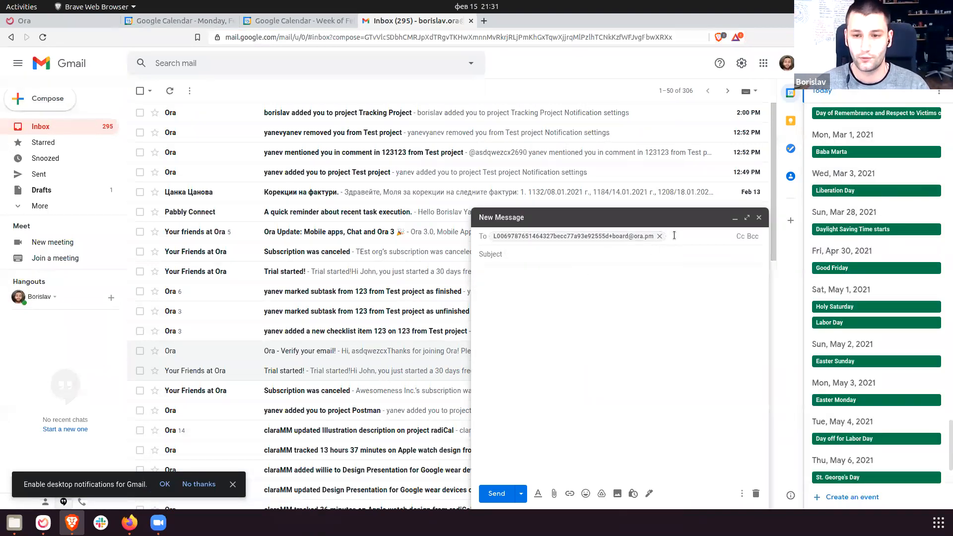
pyautogui.click(659, 237)
pyautogui.hotkey('ctrl', 'v')
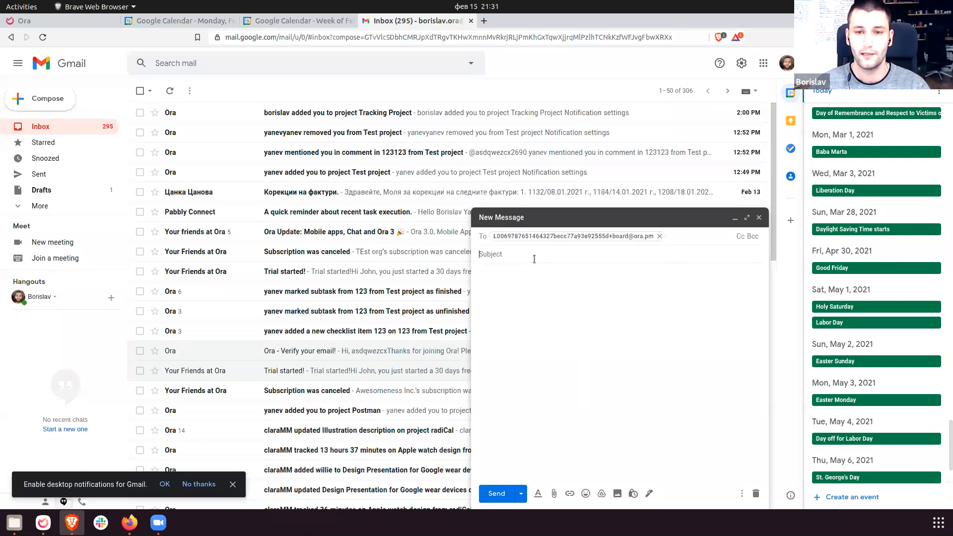
# Add subject 'Ora task from email', body 'Hey this is very cool!', attach an image, and send.
pyautogui.write('Ora task from em')
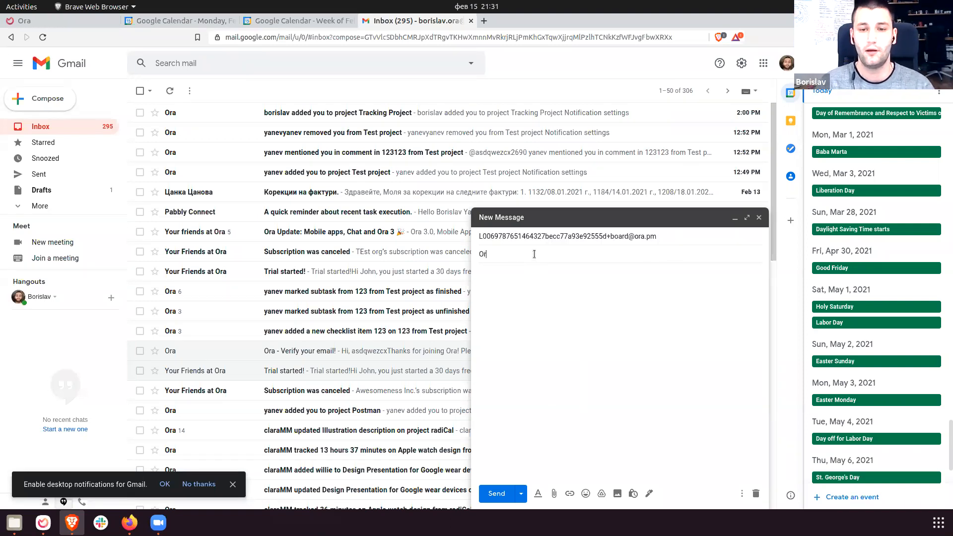
pyautogui.press('Tab')
pyautogui.write('Hey this is')
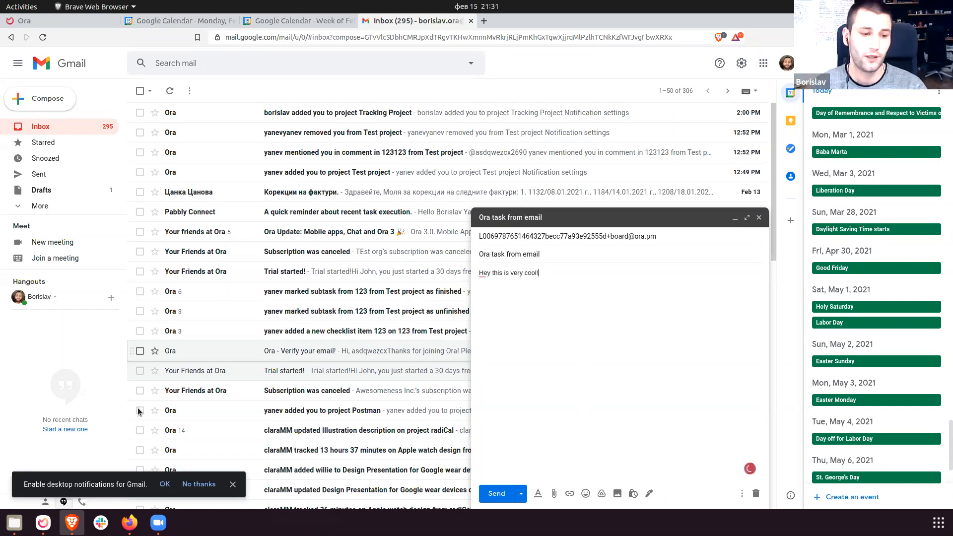
pyautogui.click(14, 523)
pyautogui.moveTo(952, 251); pyautogui.dragTo(597, 383)
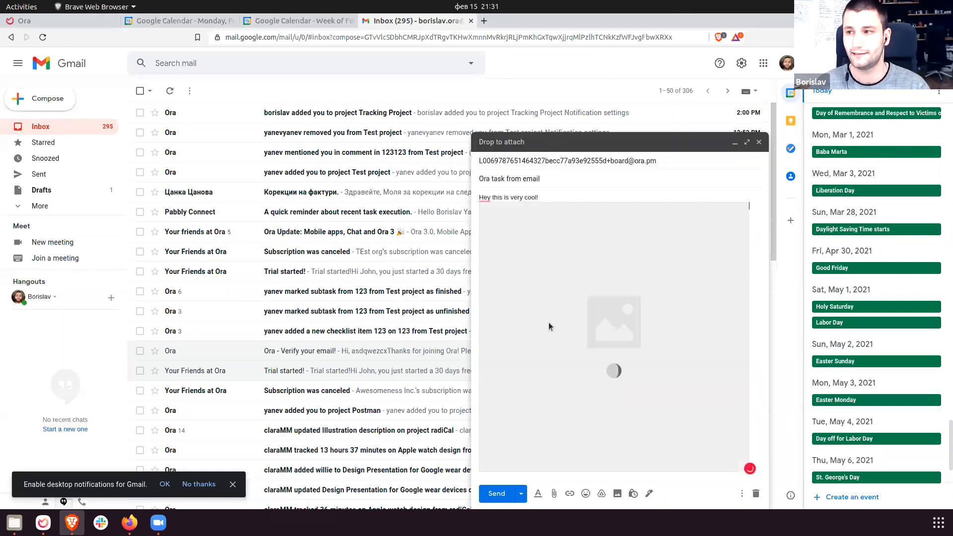
pyautogui.click(496, 494)
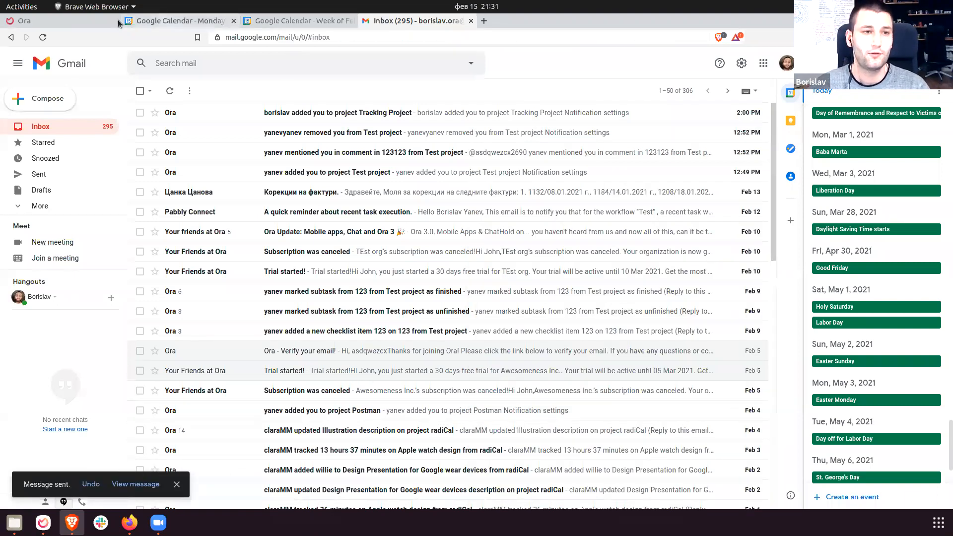
pyautogui.click(99, 20)
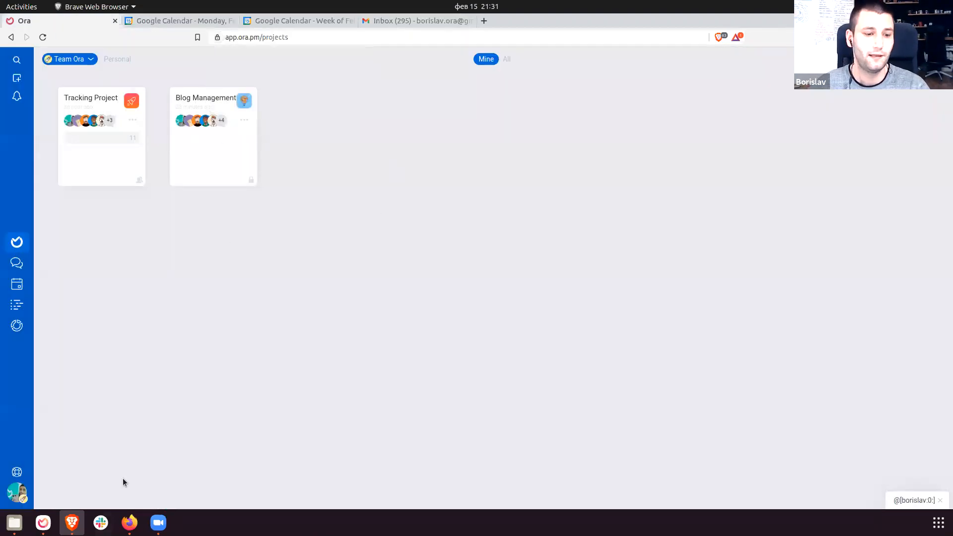
# Attach photo 1612796455230.jpg from Files to the Design task and open it full-size.
pyautogui.click(43, 522)
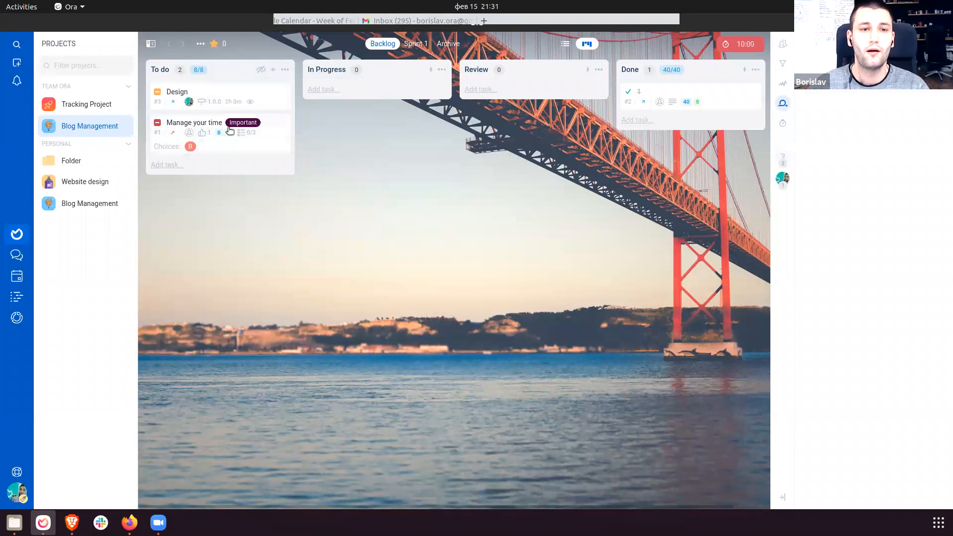
pyautogui.click(177, 92)
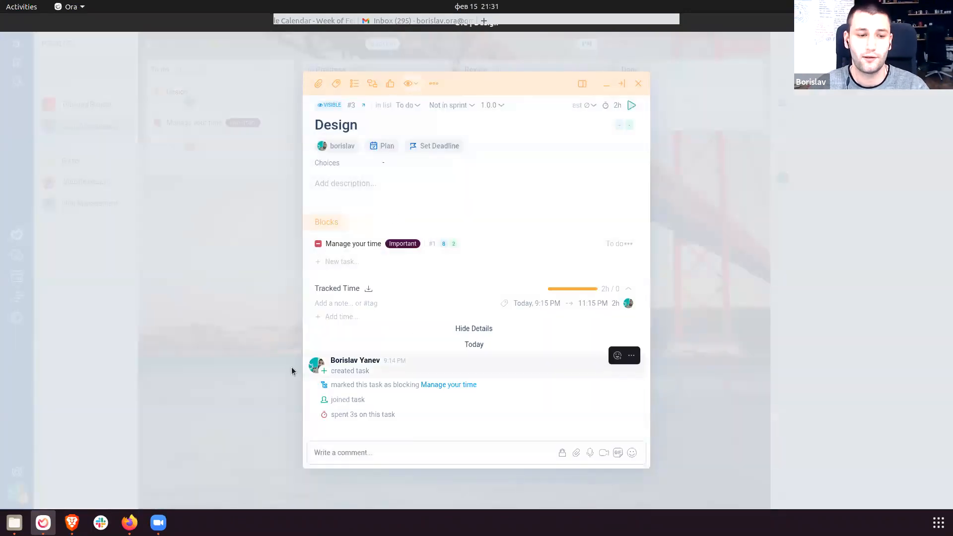
pyautogui.click(15, 523)
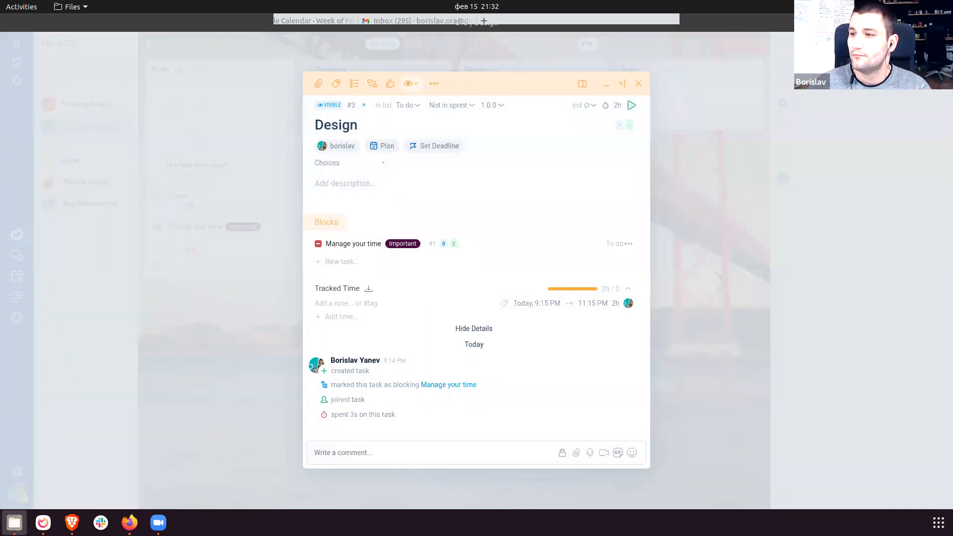
pyautogui.moveTo(952, 285); pyautogui.dragTo(451, 398)
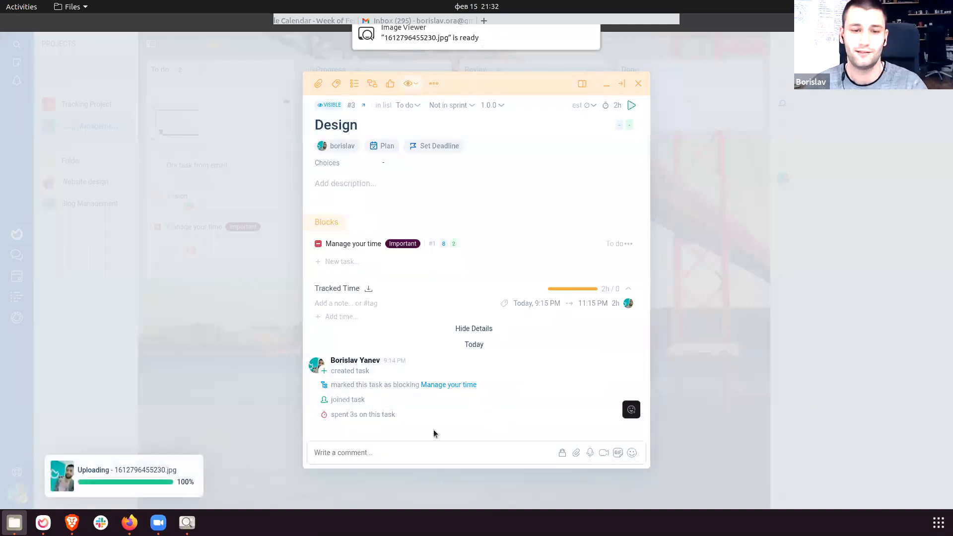
pyautogui.scroll(-3, 454, 335)
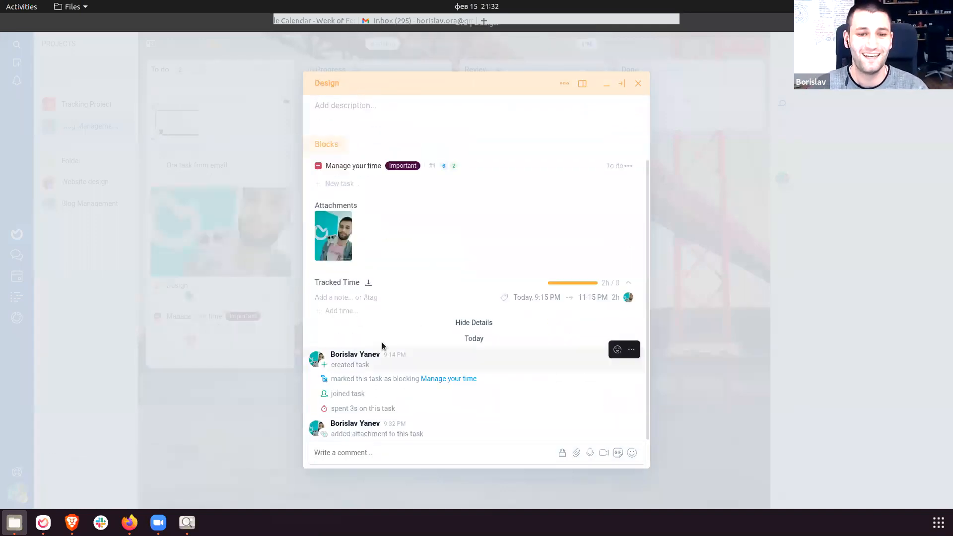
pyautogui.click(343, 235)
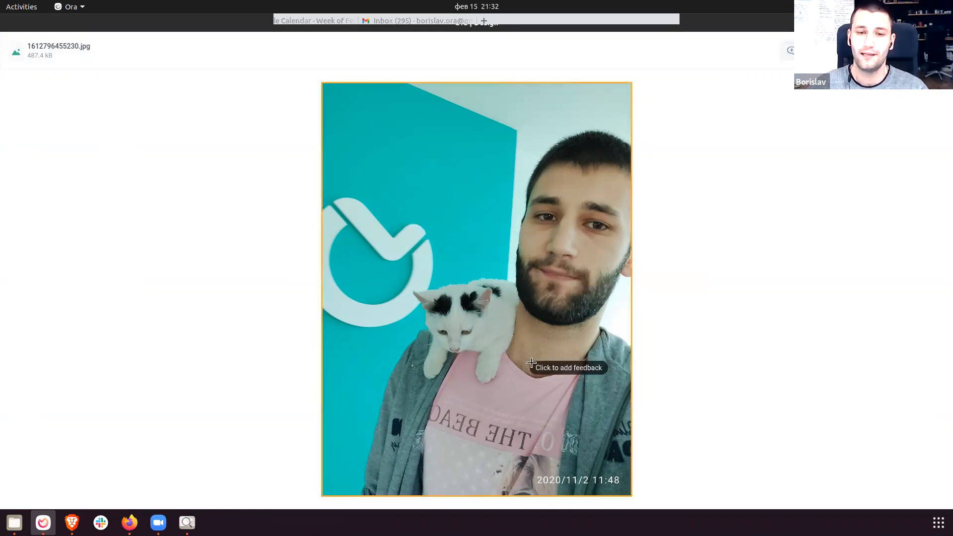
# Place a feedback marker on the cat with the comment 'Oh it's a cute little cat!'.
pyautogui.click(447, 321)
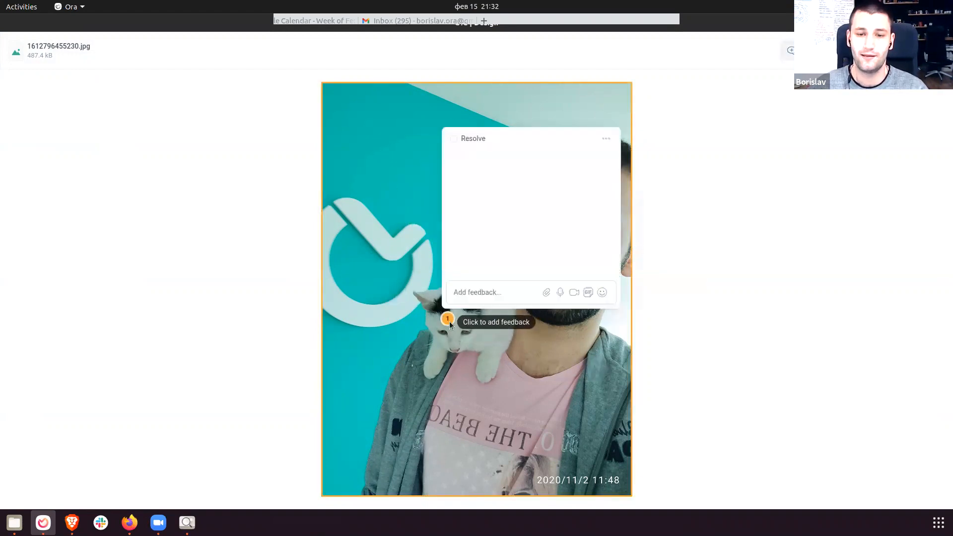
pyautogui.click(485, 293)
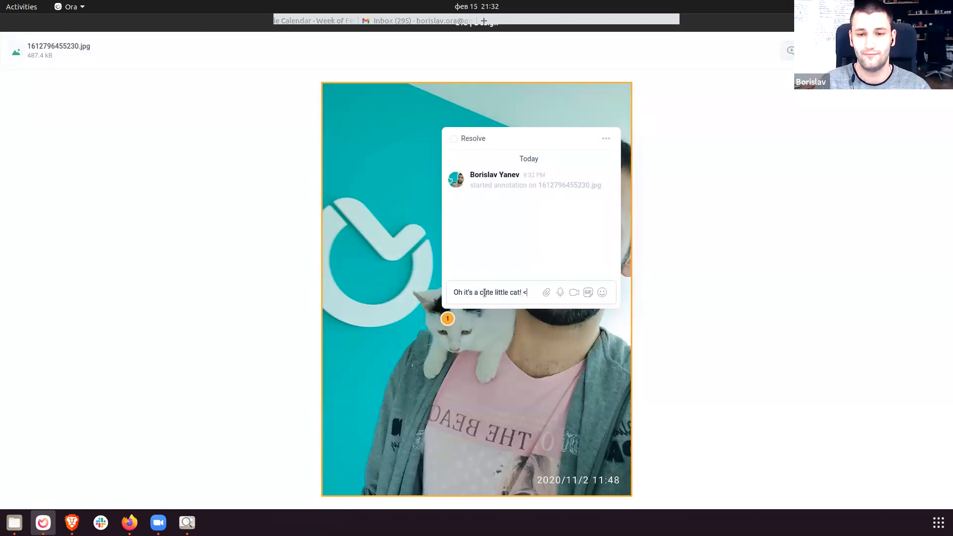
pyautogui.press('Return')
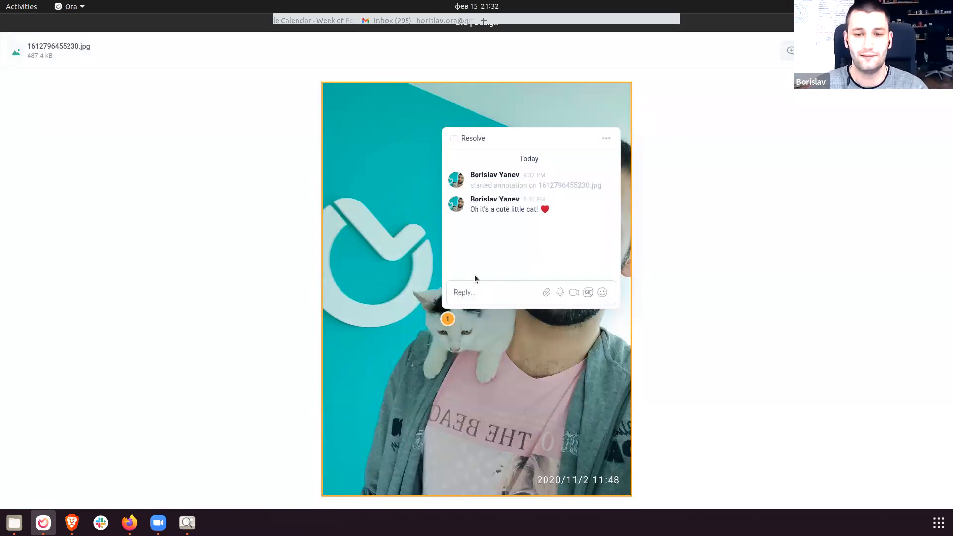
pyautogui.click(723, 299)
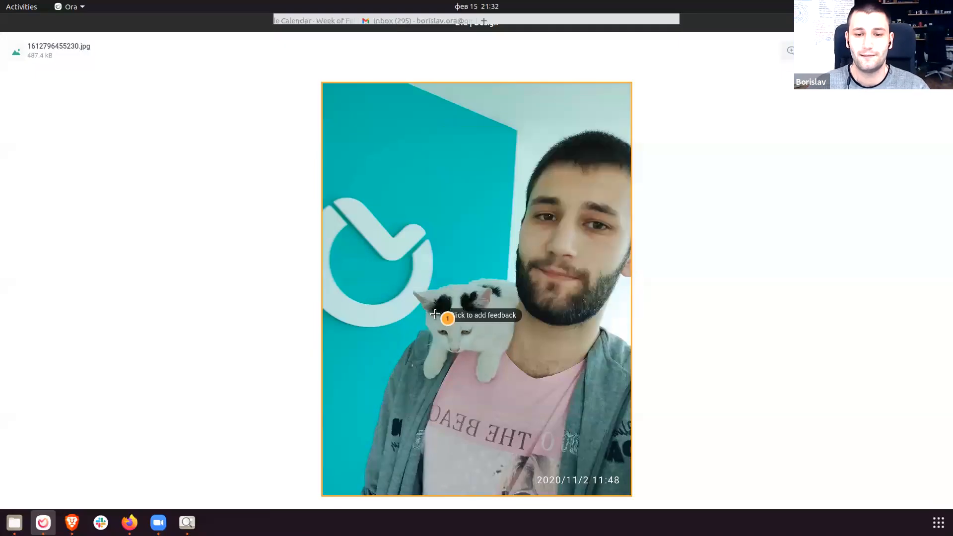
pyautogui.press('Escape')
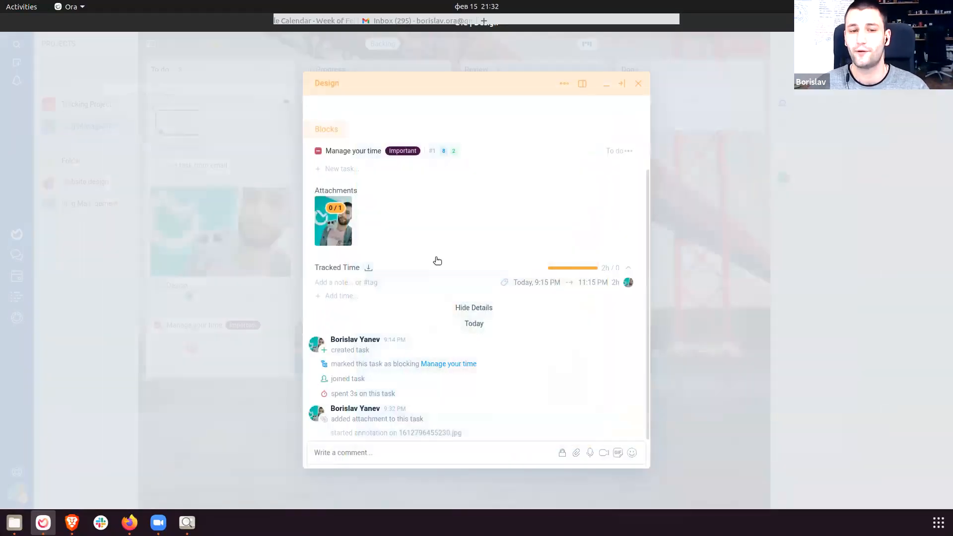
# Reopen the photo and mark the cat feedback thread as resolved.
pyautogui.click(338, 228)
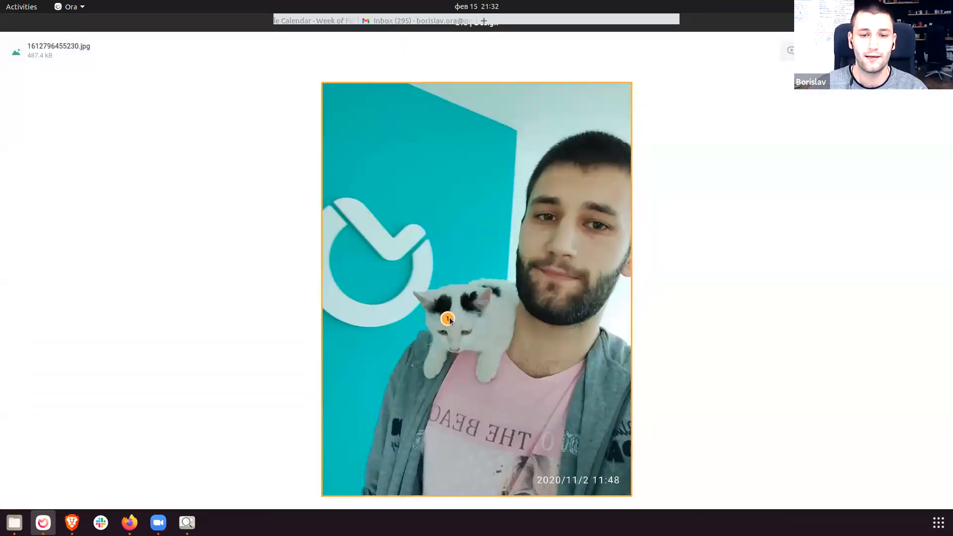
pyautogui.click(449, 319)
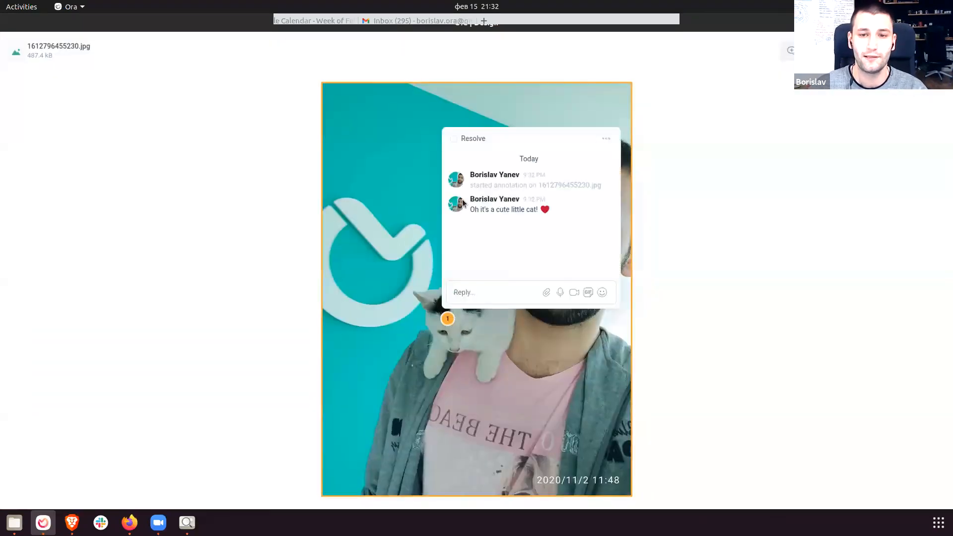
pyautogui.click(454, 140)
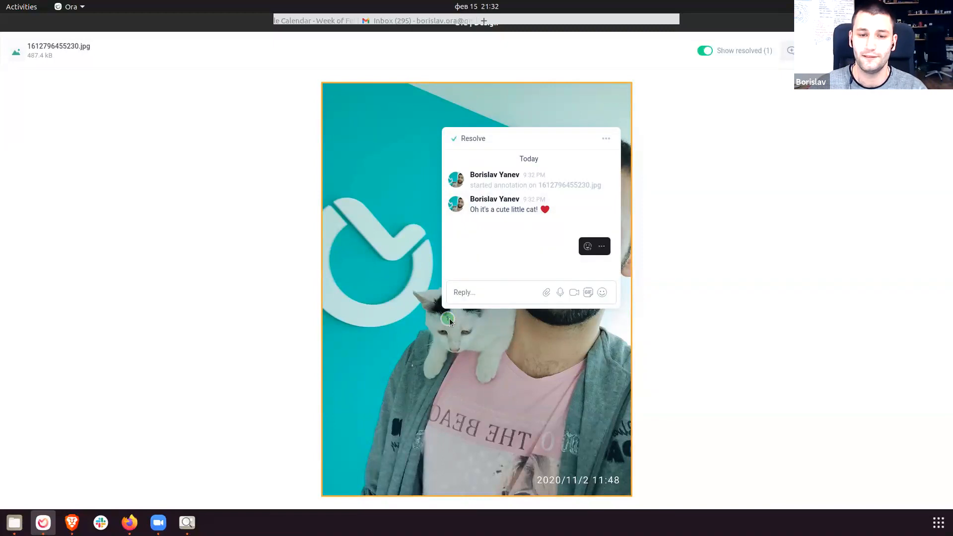
pyautogui.click(774, 308)
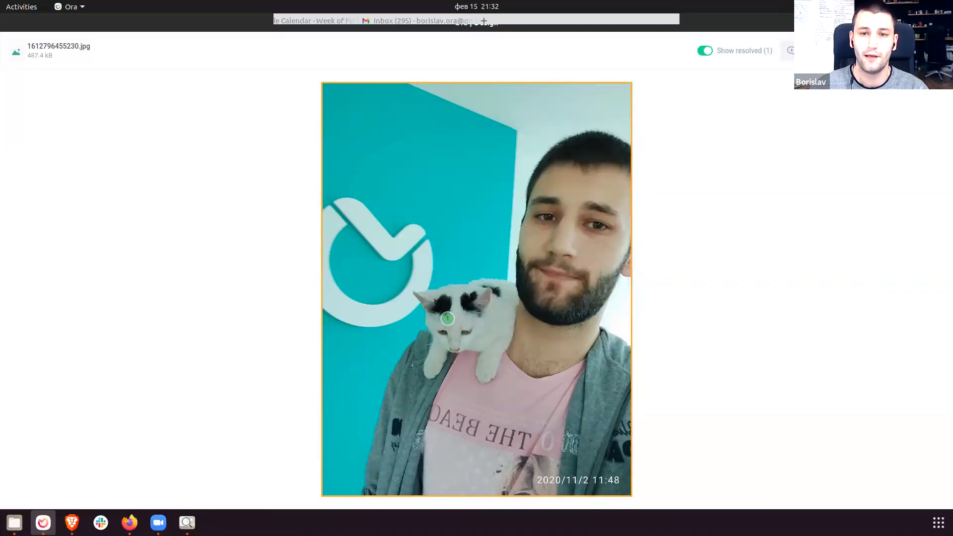
pyautogui.press('Escape')
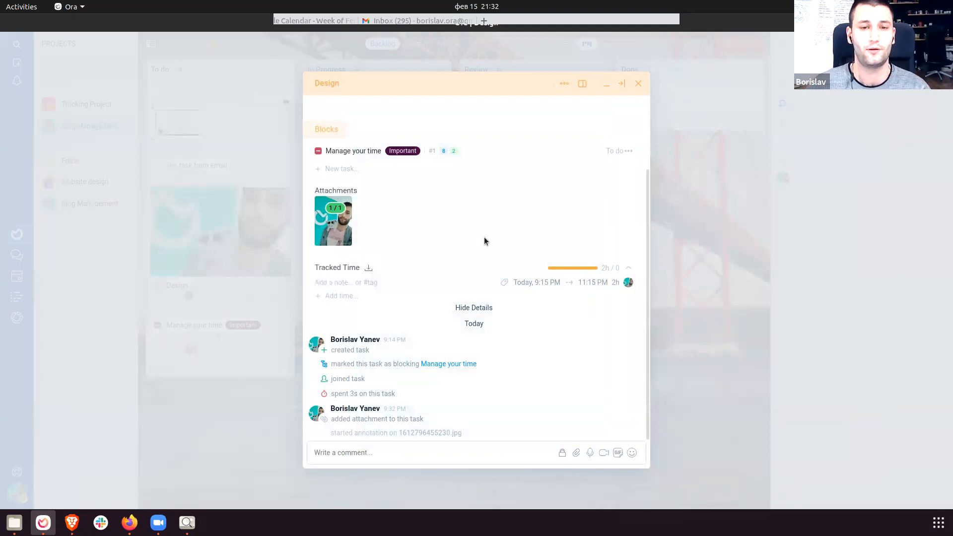
pyautogui.scroll(3, 398, 225)
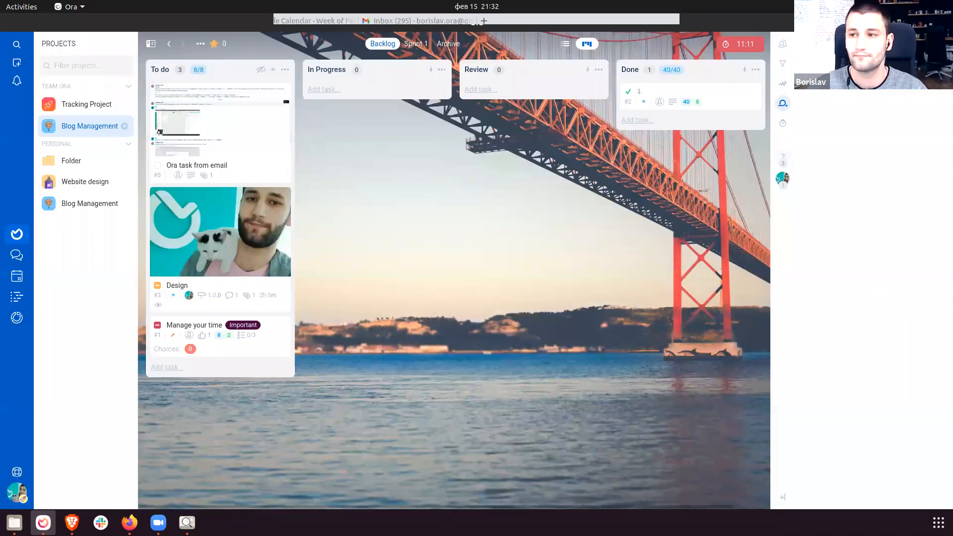
# Open the 'Ora task from email' card on the Blog Management board in Brave.
pyautogui.click(122, 126)
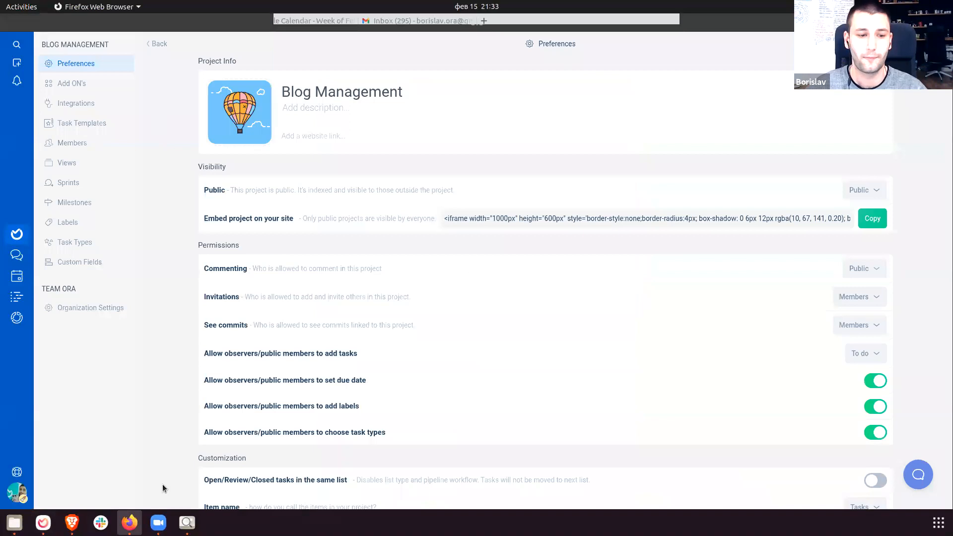
pyautogui.click(83, 513)
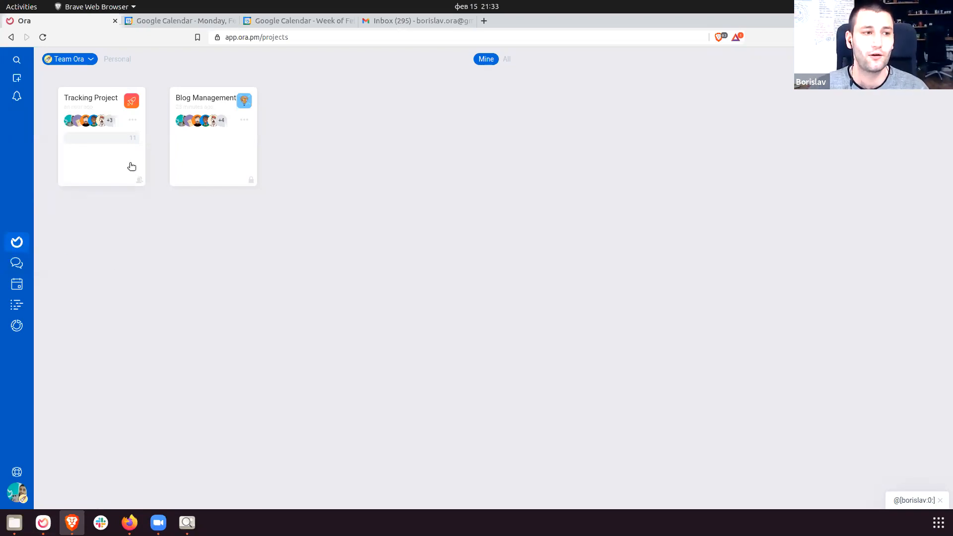
pyautogui.click(109, 175)
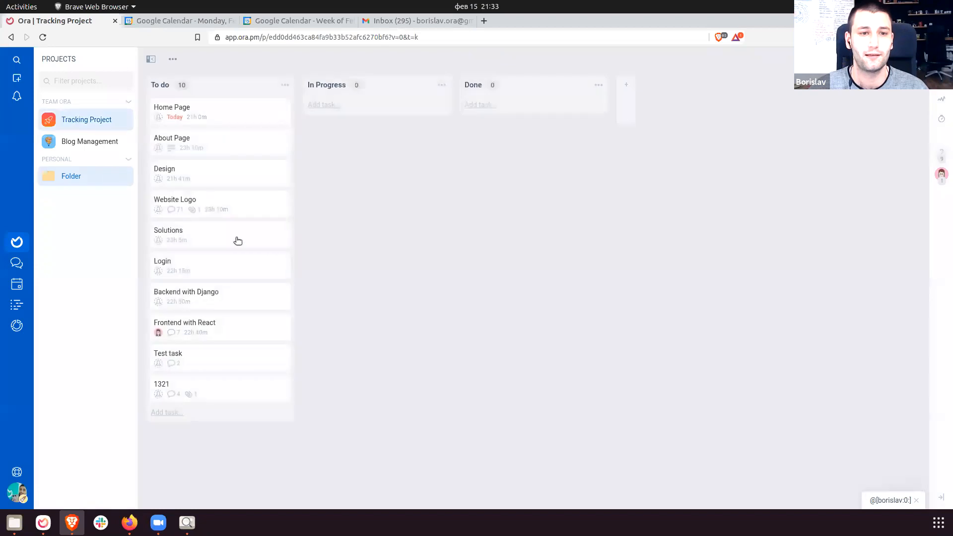
pyautogui.click(68, 143)
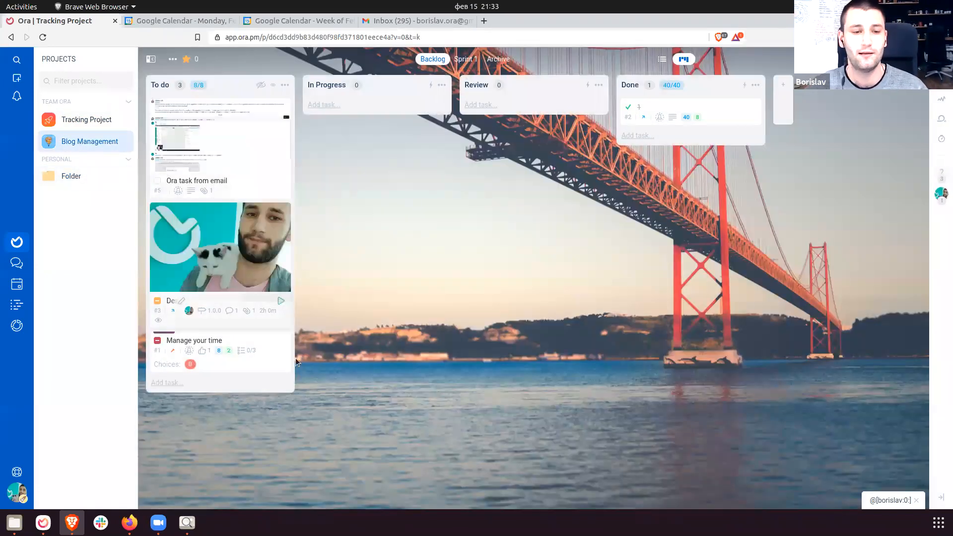
pyautogui.click(207, 135)
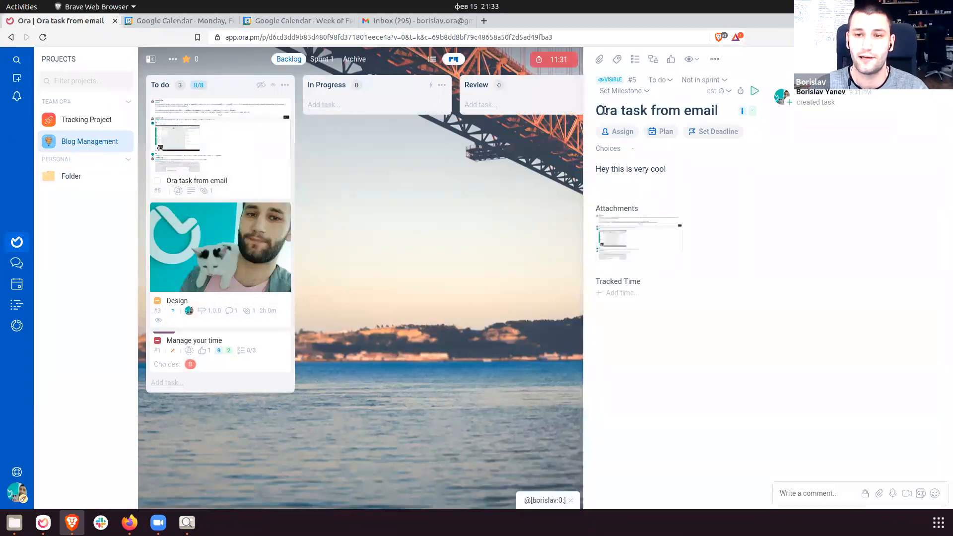
# Add a four-item checklist (items 1–4) to the 'Ora task from email' task.
pyautogui.click(668, 170)
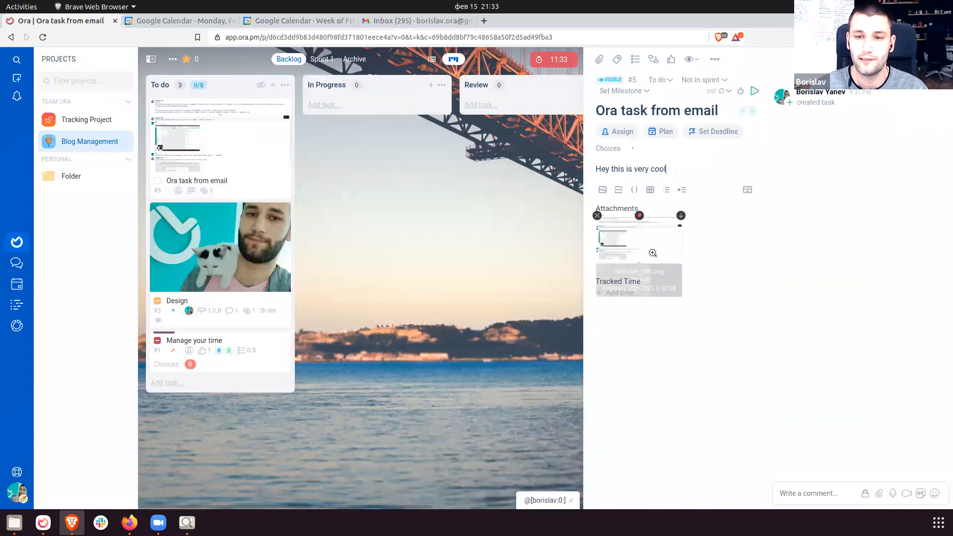
pyautogui.moveTo(585, 216); pyautogui.dragTo(447, 275)
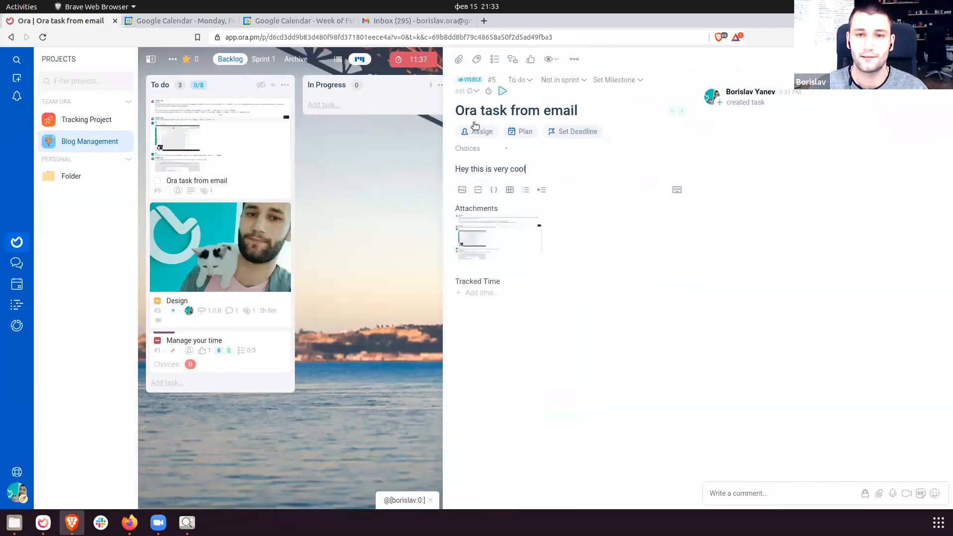
pyautogui.click(494, 59)
pyautogui.click(559, 185)
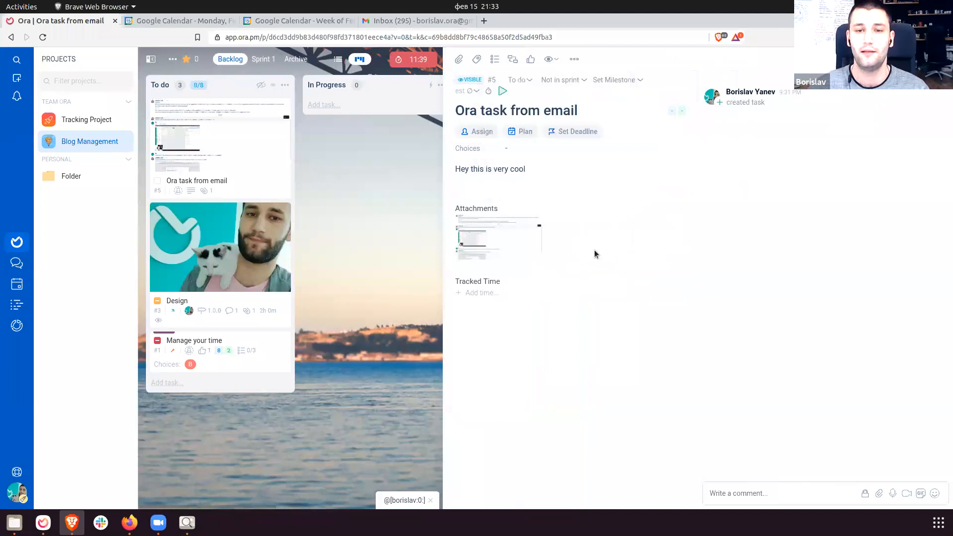
pyautogui.write('3')
pyautogui.press('Return')
pyautogui.write('4')
pyautogui.press('Return')
pyautogui.click(562, 442)
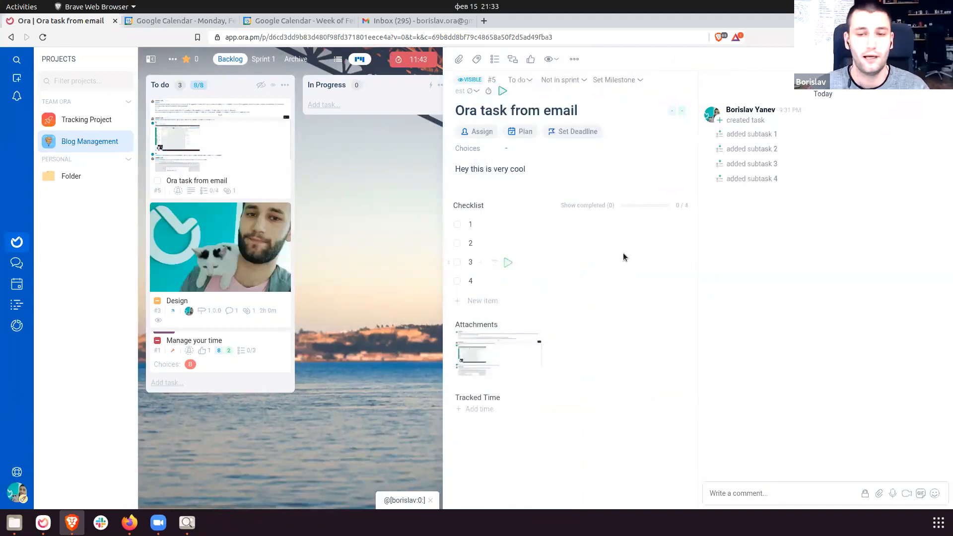
pyautogui.click(575, 60)
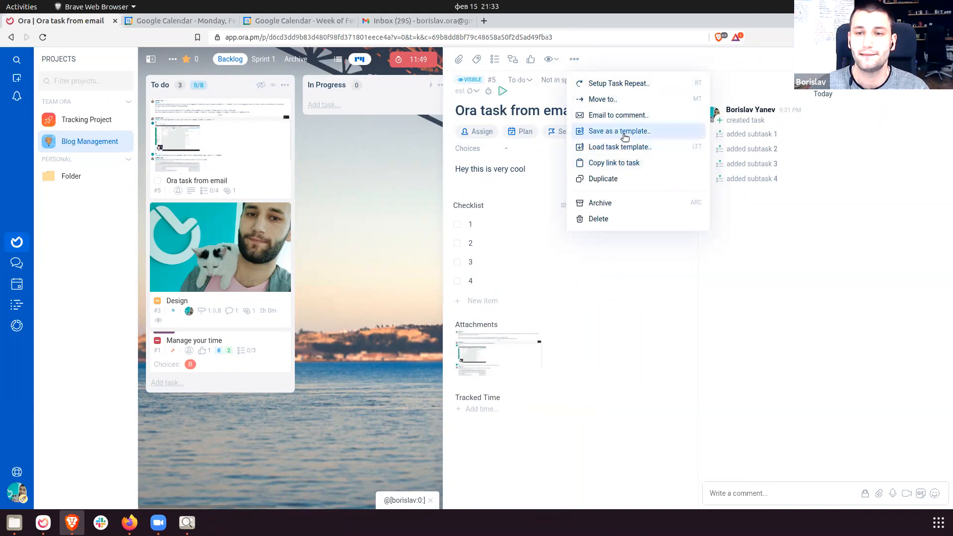
# Save the task as global template 'Task Template' with a 5-day deadline after creation.
pyautogui.click(624, 137)
pyautogui.moveTo(658, 120); pyautogui.dragTo(541, 114)
pyautogui.write('Task Template')
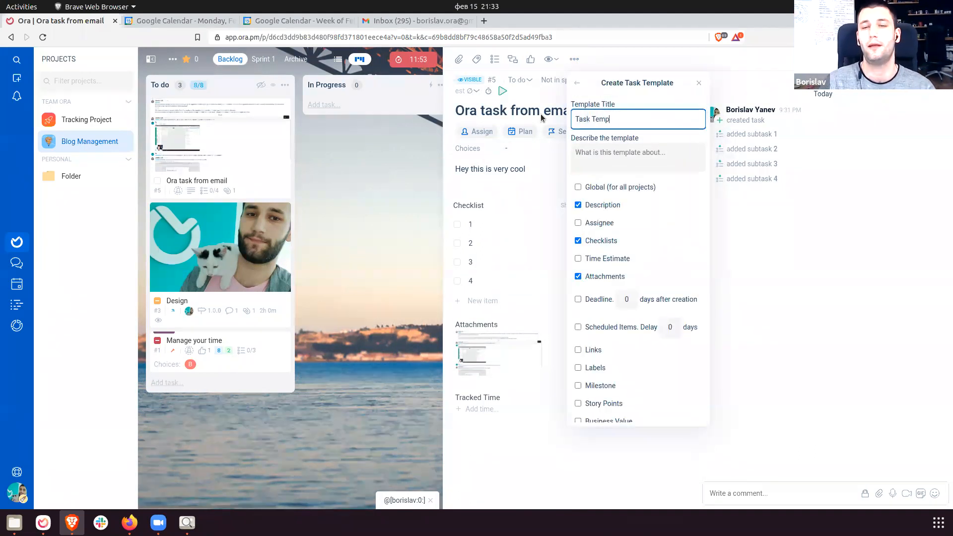
pyautogui.click(578, 187)
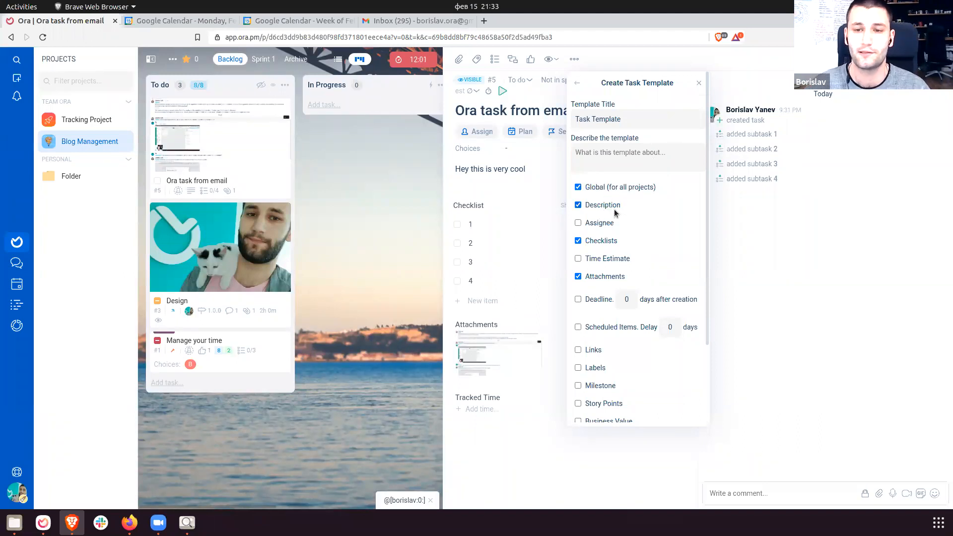
pyautogui.scroll(-1, 611, 214)
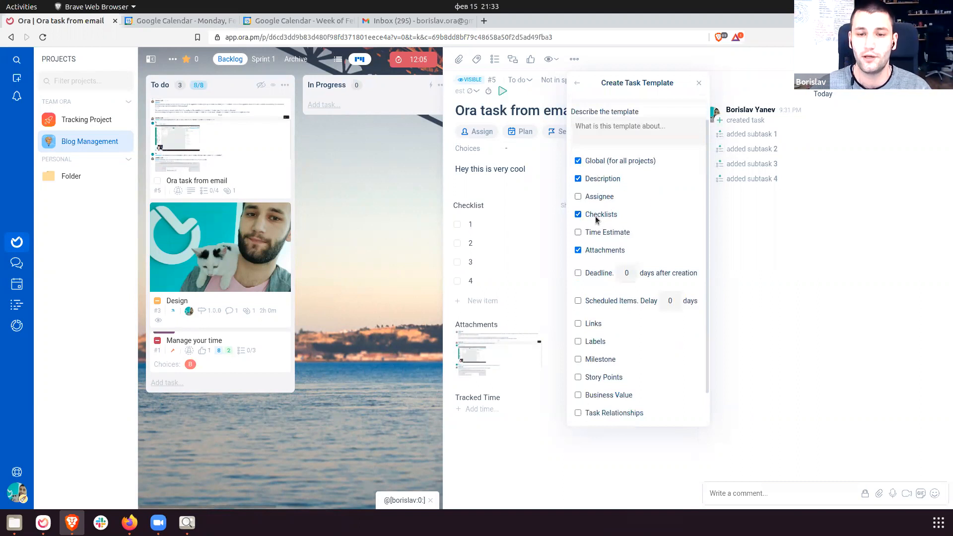
pyautogui.scroll(-1, 605, 261)
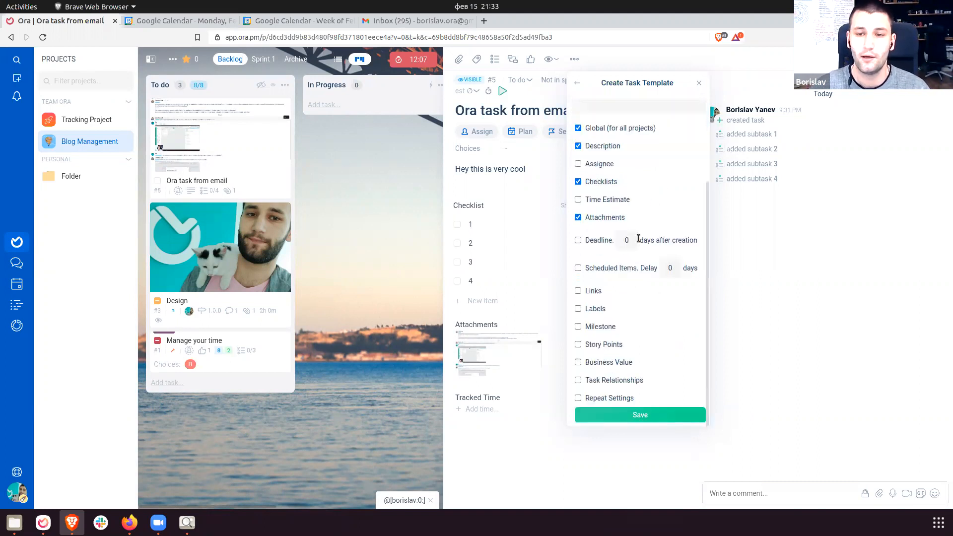
pyautogui.click(579, 241)
pyautogui.click(628, 241)
pyautogui.write('5')
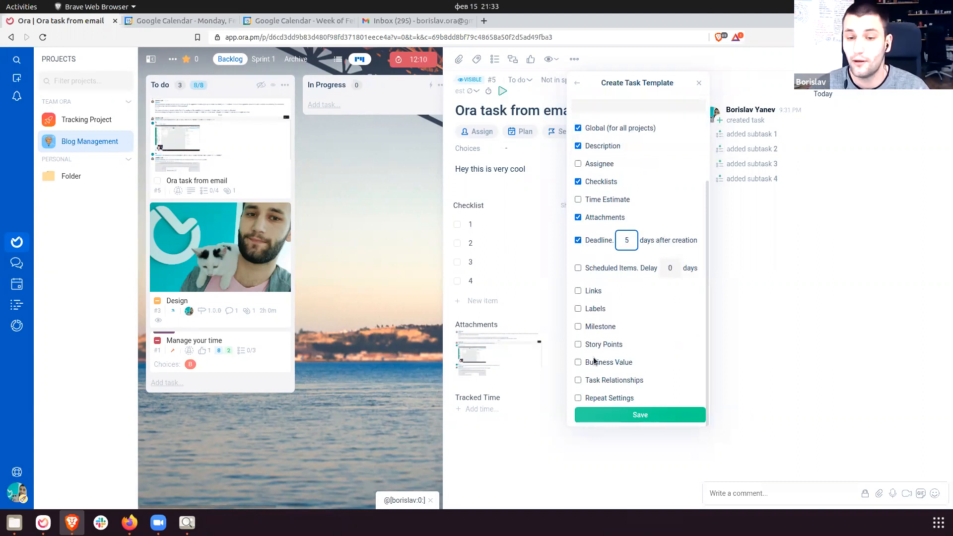
pyautogui.click(651, 414)
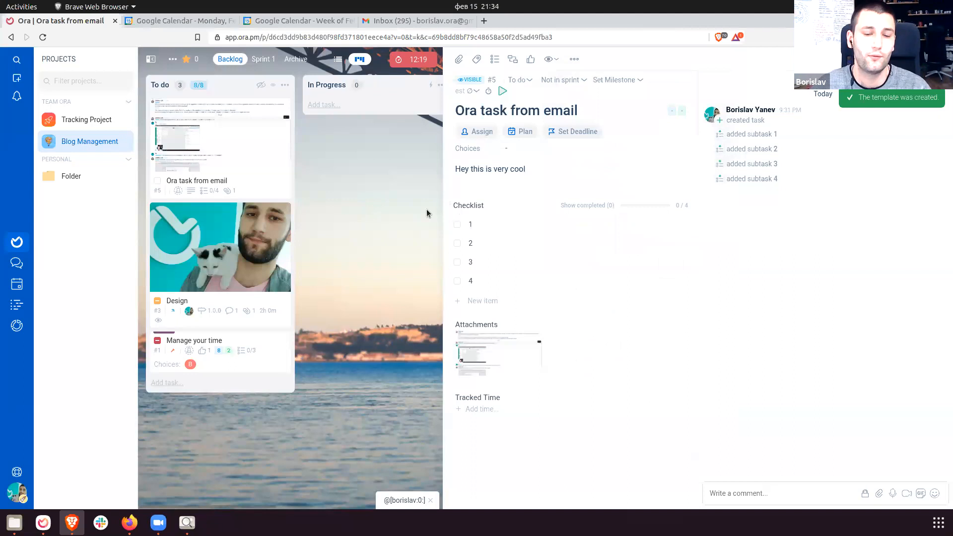
pyautogui.click(431, 238)
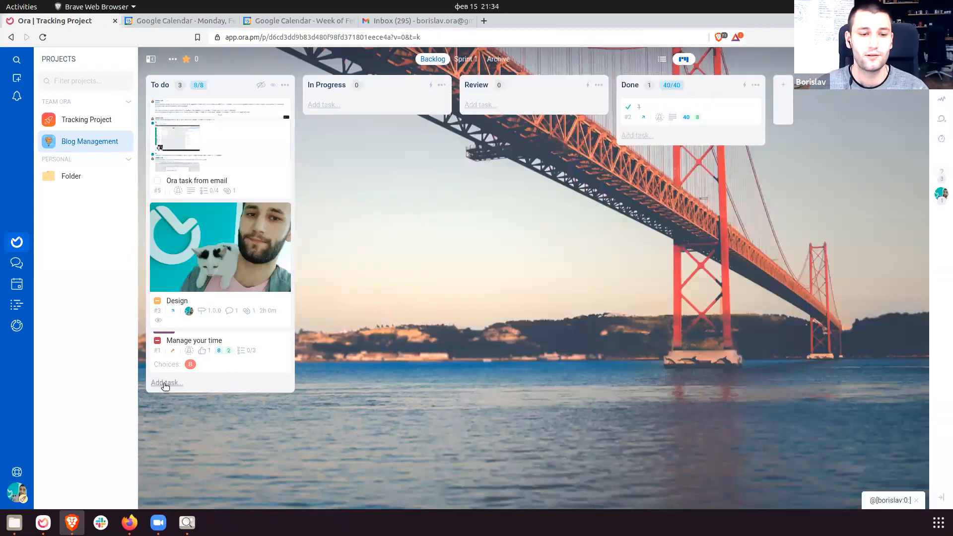
# Create a new To do task from Task Template using the # shortcut.
pyautogui.click(180, 389)
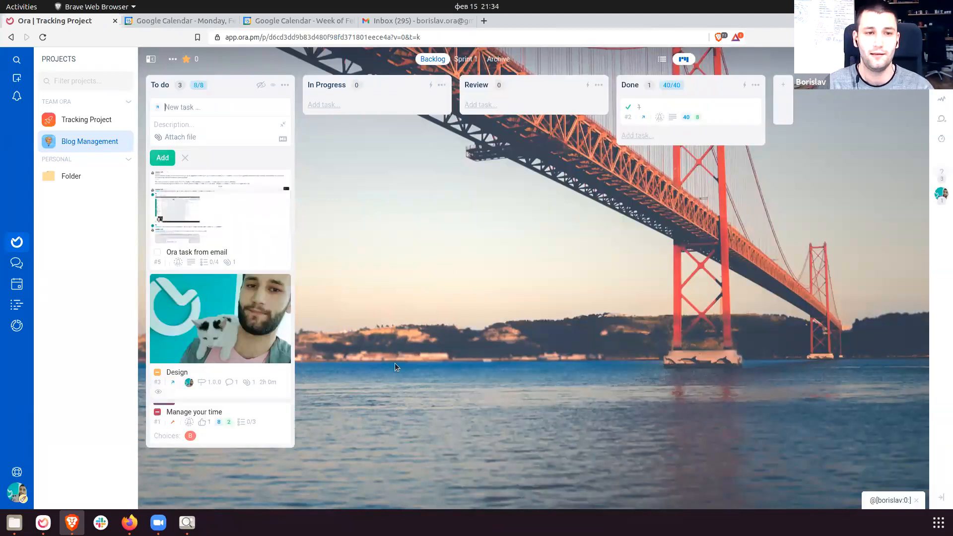
pyautogui.write('#')
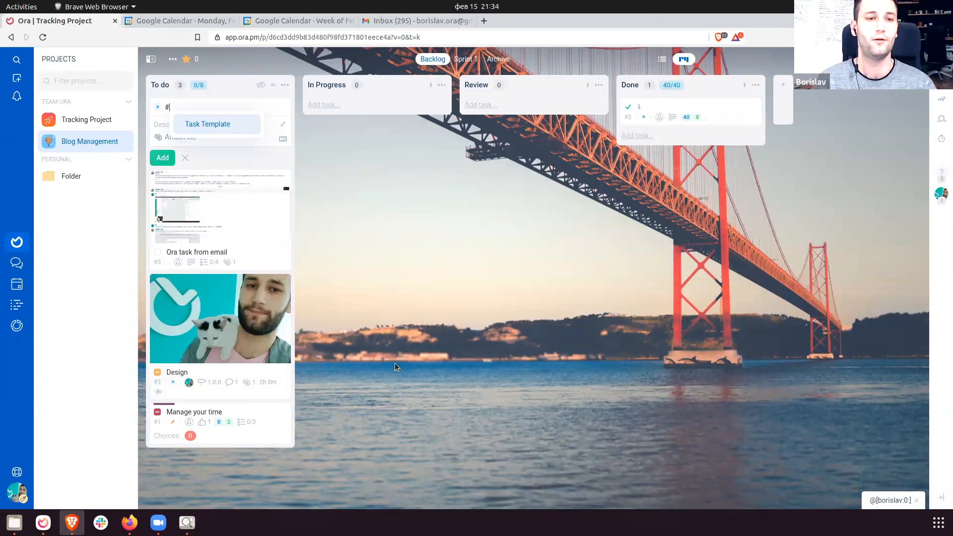
pyautogui.press('Return')
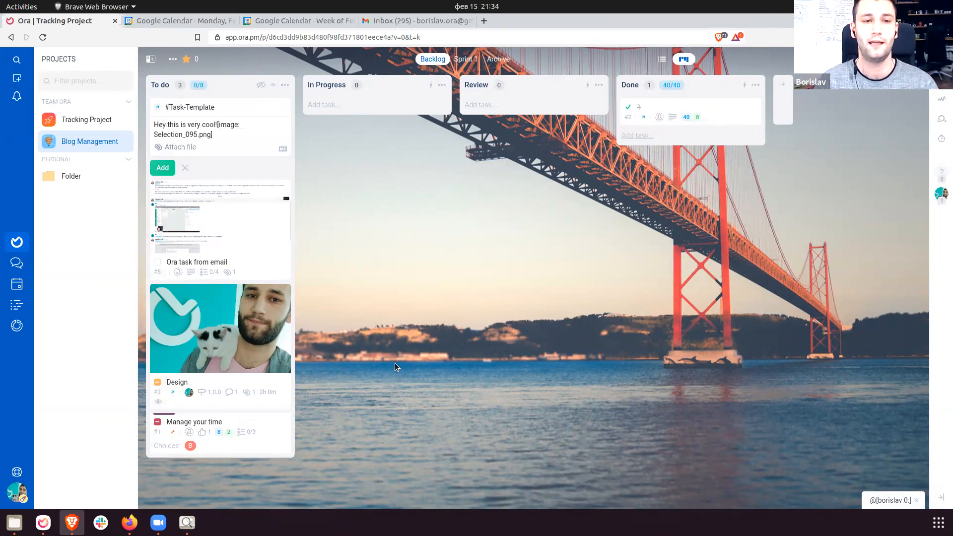
pyautogui.press('Return')
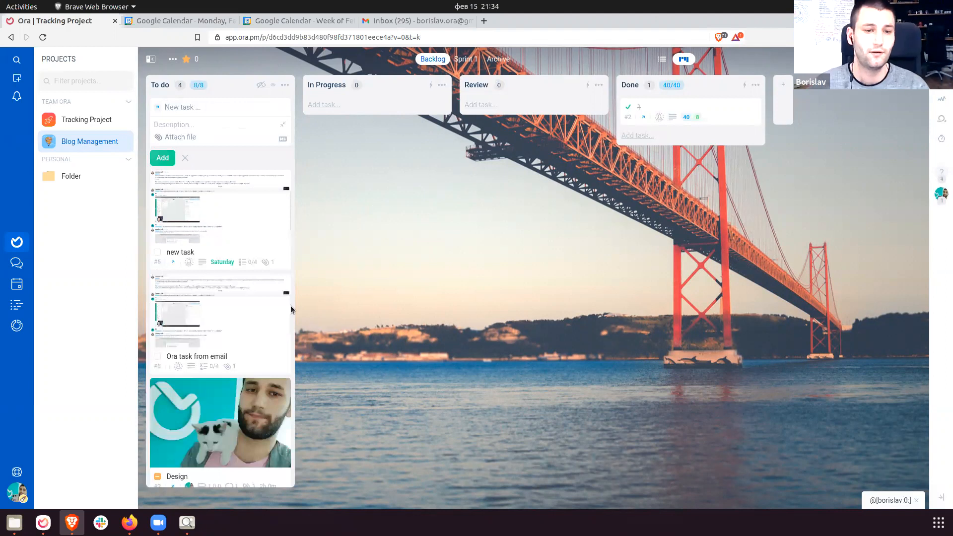
# Check the new task's Saturday due date and screenshot attachment, then return to the board.
pyautogui.click(215, 215)
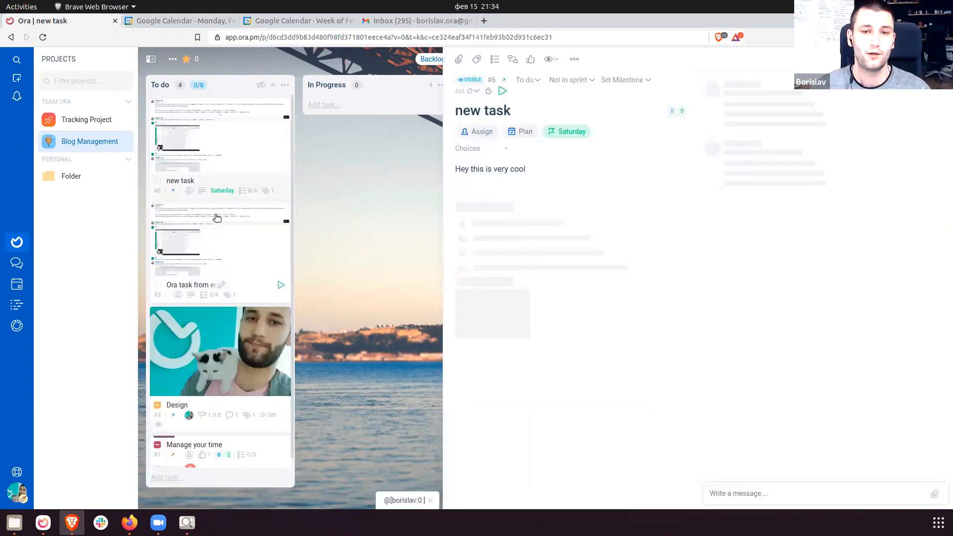
pyautogui.click(572, 131)
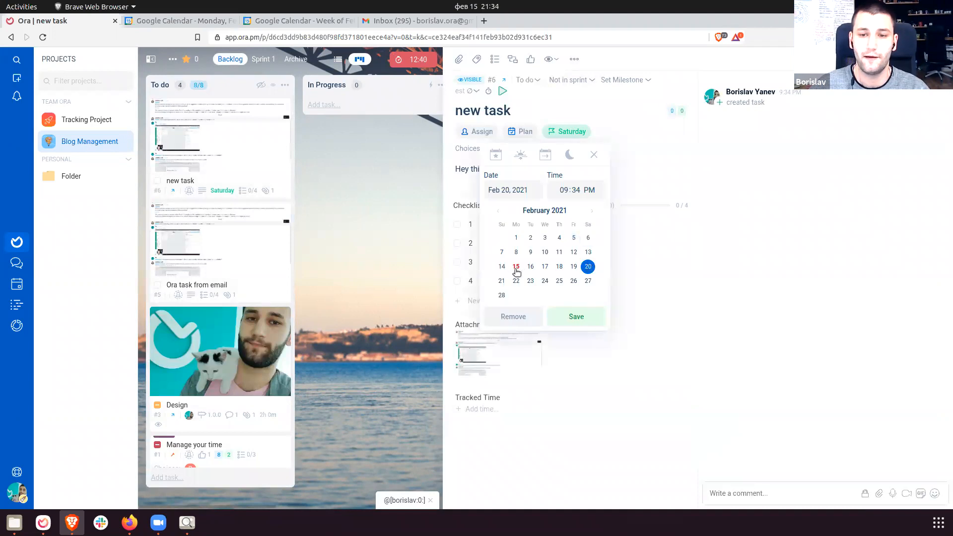
pyautogui.click(681, 342)
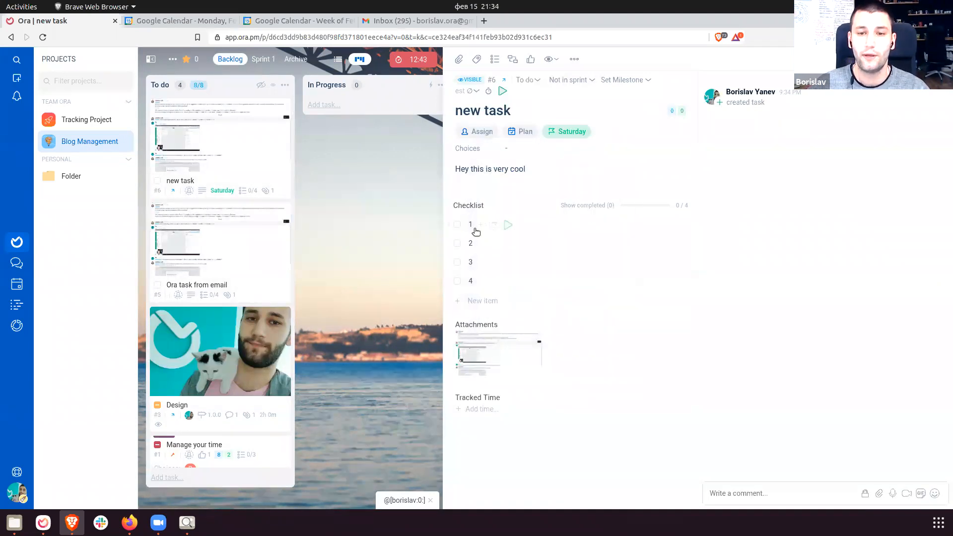
pyautogui.click(510, 376)
pyautogui.click(904, 277)
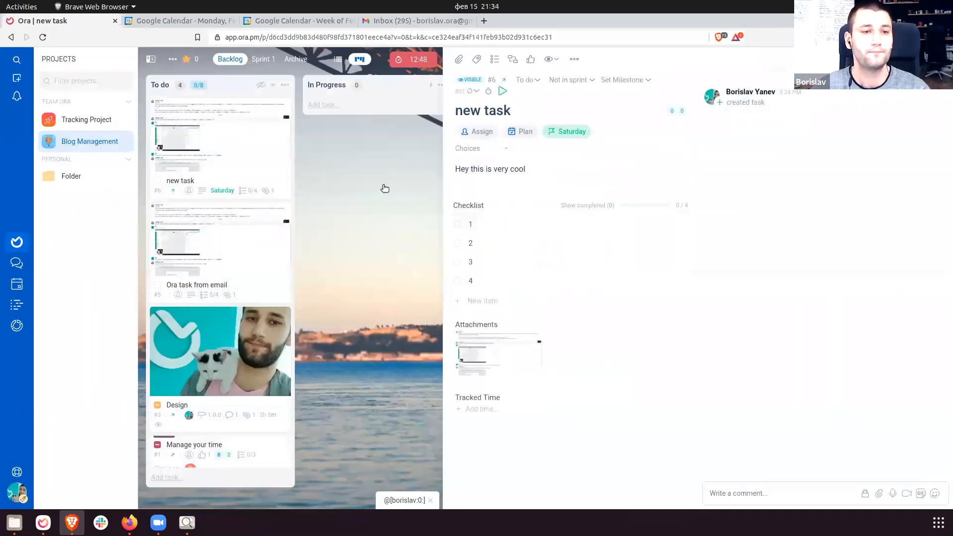
pyautogui.click(385, 189)
pyautogui.click(86, 120)
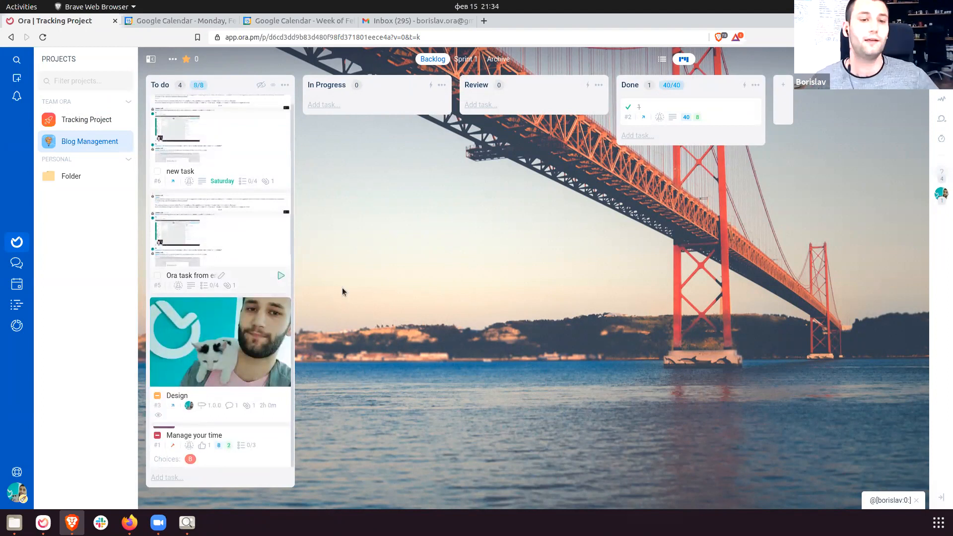
# Save Blog Management as a project template named 'Blog Management' owned by Team Ora.
pyautogui.click(172, 59)
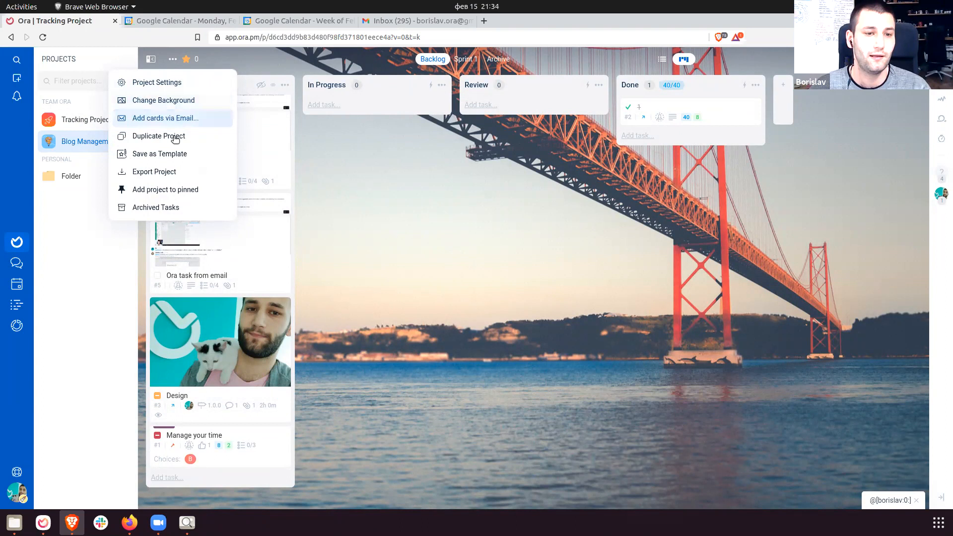
pyautogui.click(171, 154)
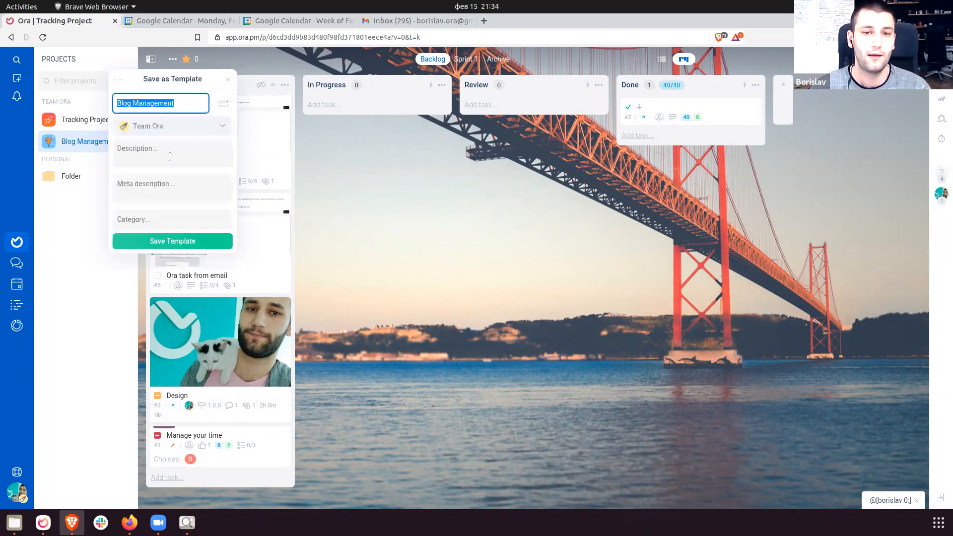
pyautogui.click(195, 106)
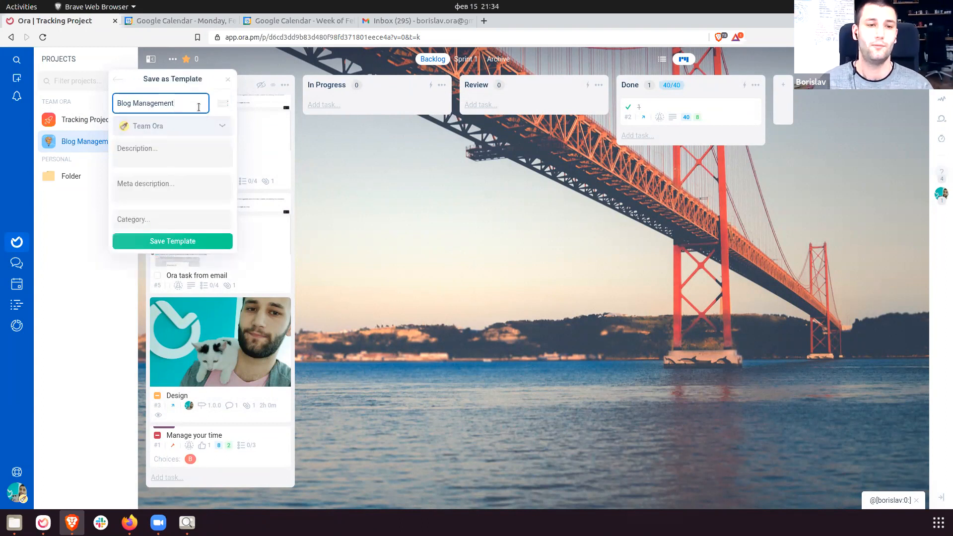
pyautogui.click(157, 130)
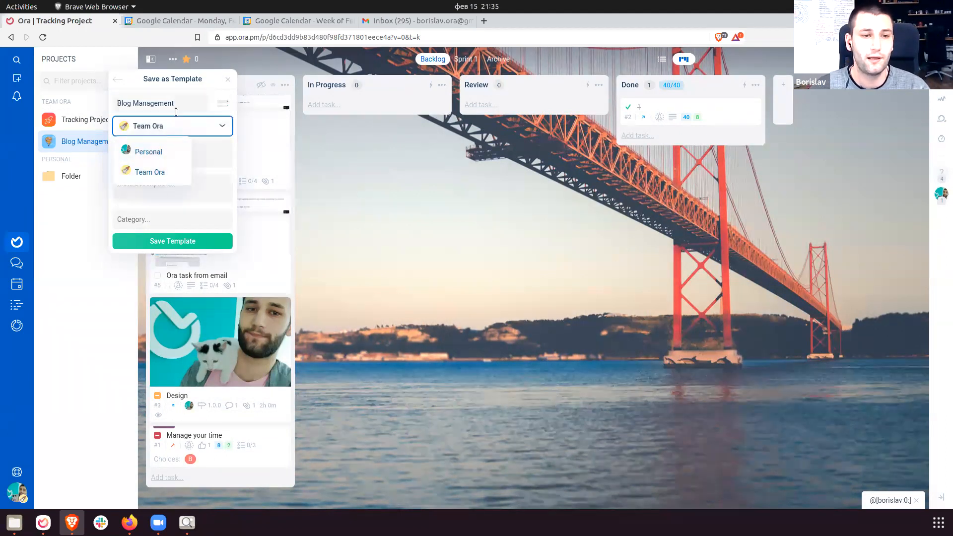
pyautogui.click(153, 174)
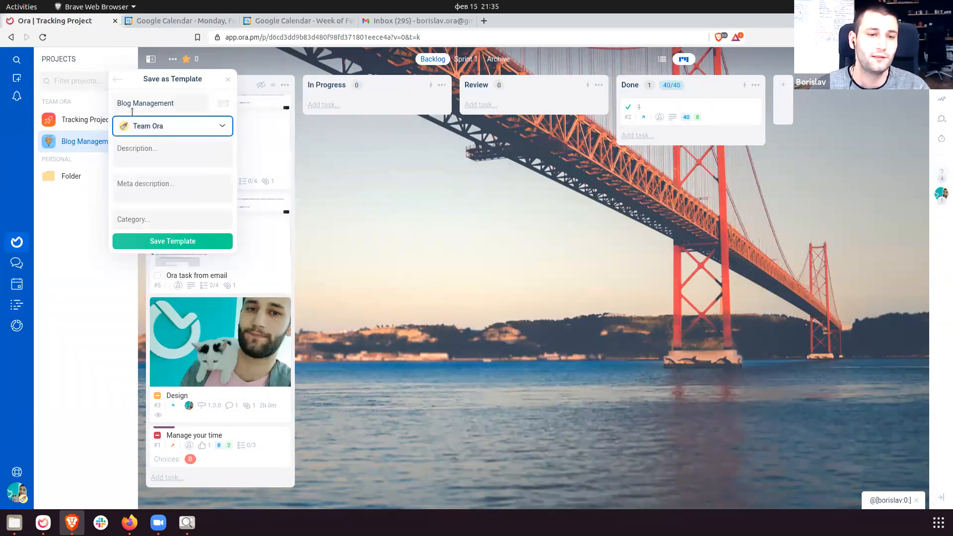
pyautogui.click(174, 151)
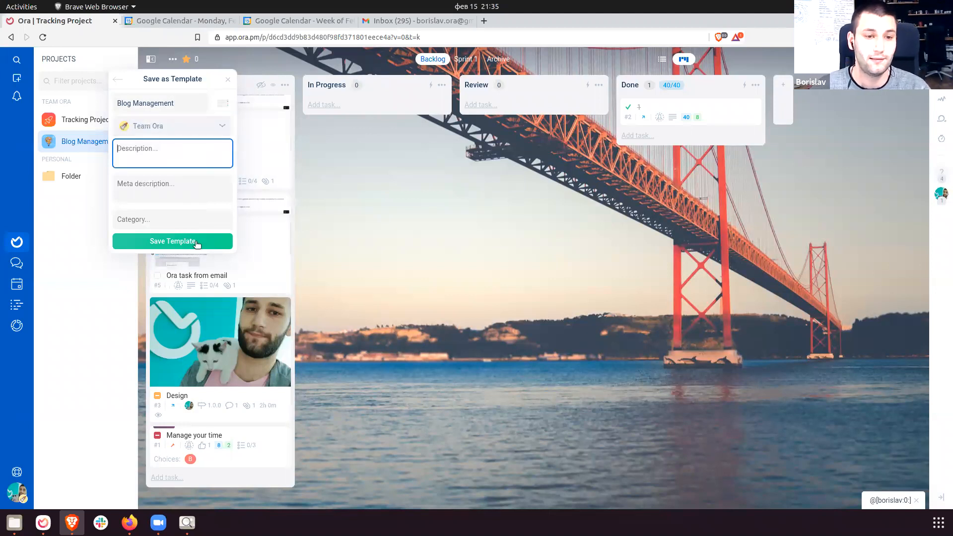
pyautogui.click(184, 242)
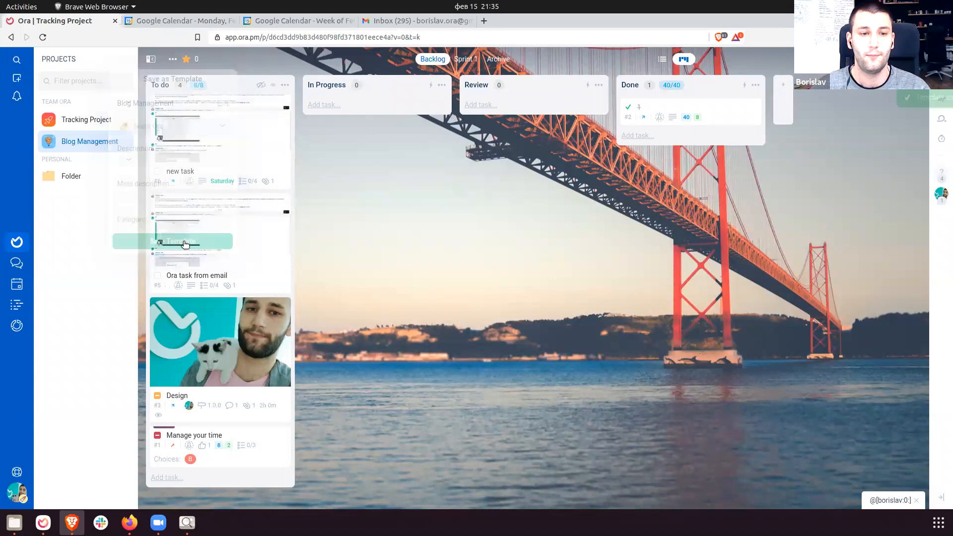
# Go to the Templates page in Team Ora's organization settings.
pyautogui.click(16, 492)
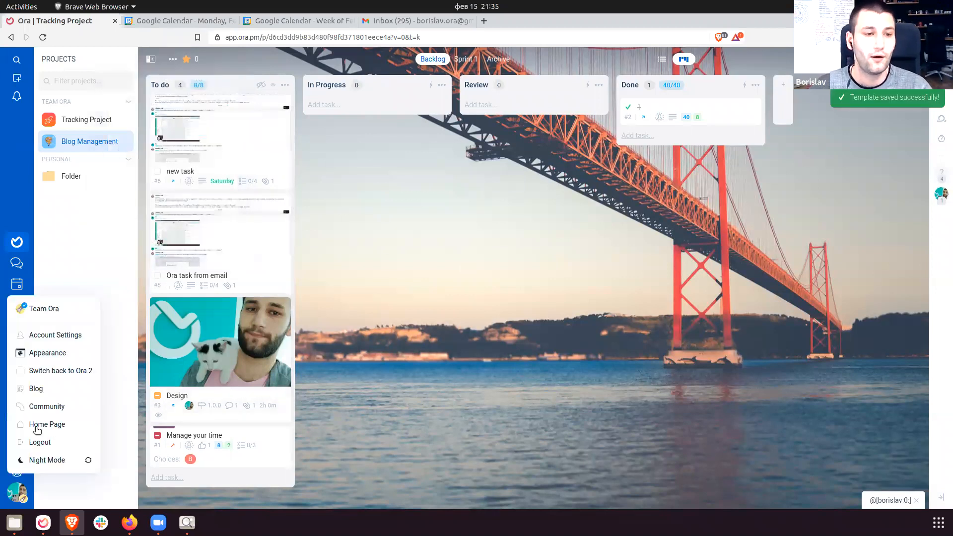
pyautogui.click(421, 313)
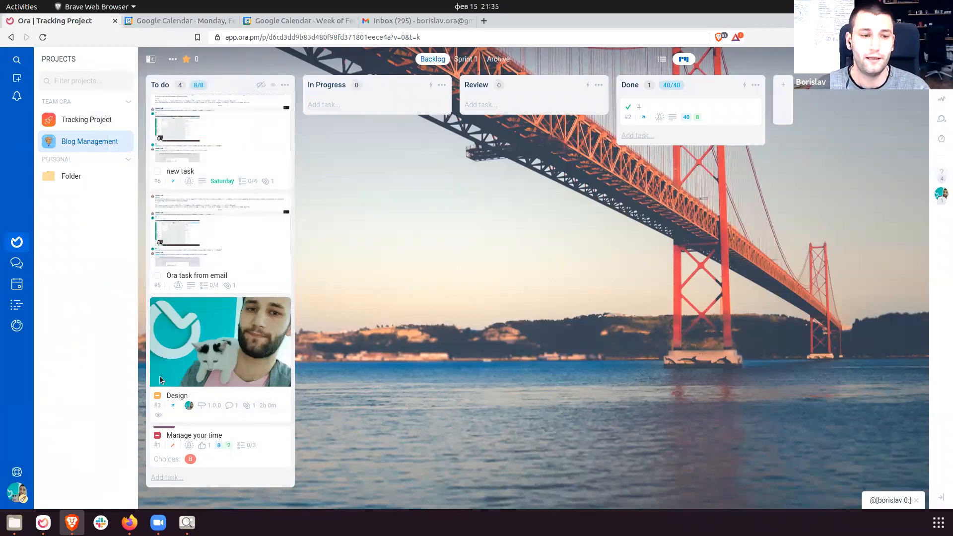
pyautogui.click(22, 491)
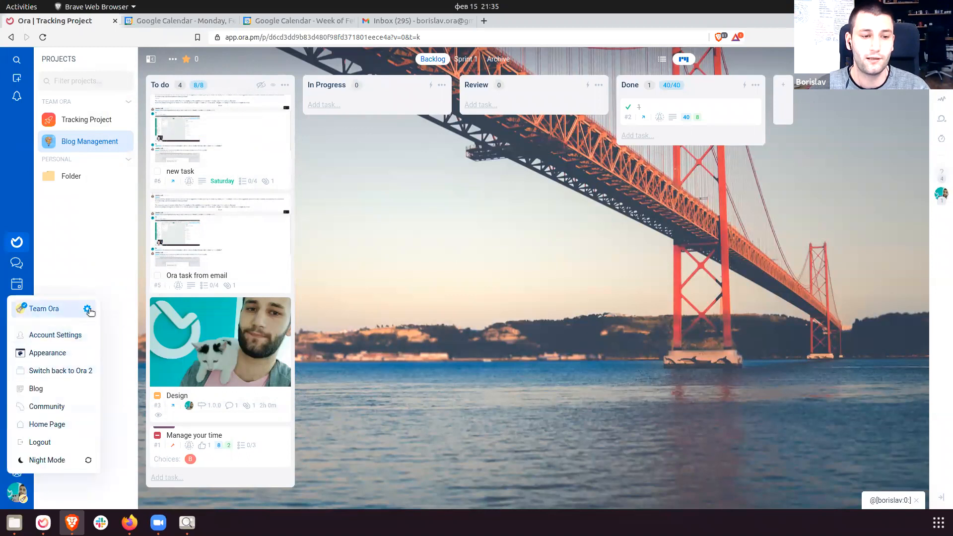
pyautogui.click(88, 309)
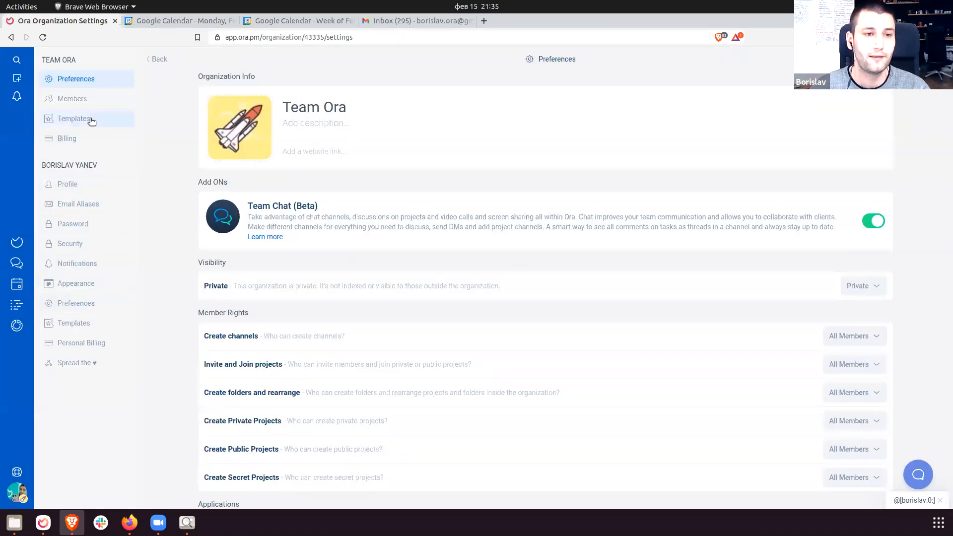
pyautogui.click(90, 120)
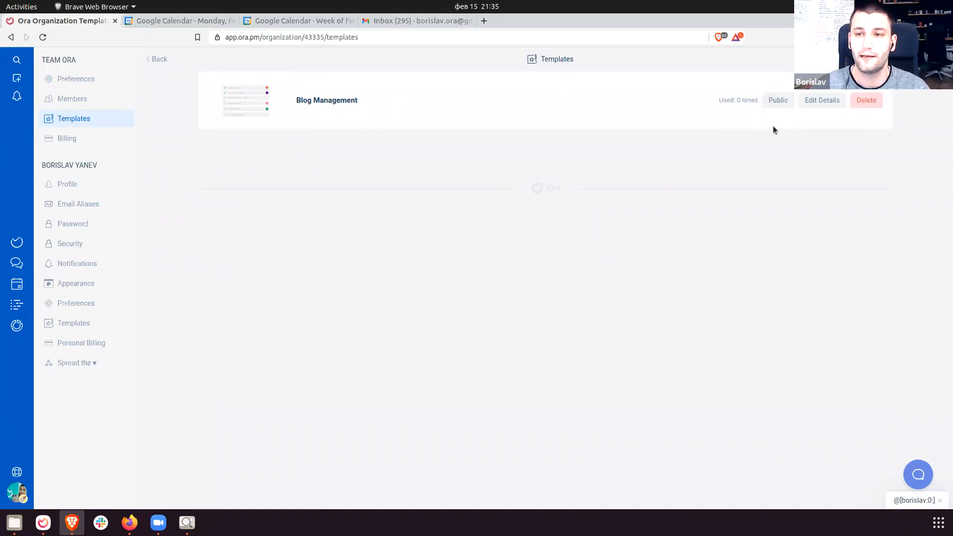
# Switch the Blog Management template from Private to Public.
pyautogui.click(772, 101)
pyautogui.doubleClick(749, 100)
pyautogui.click(749, 100)
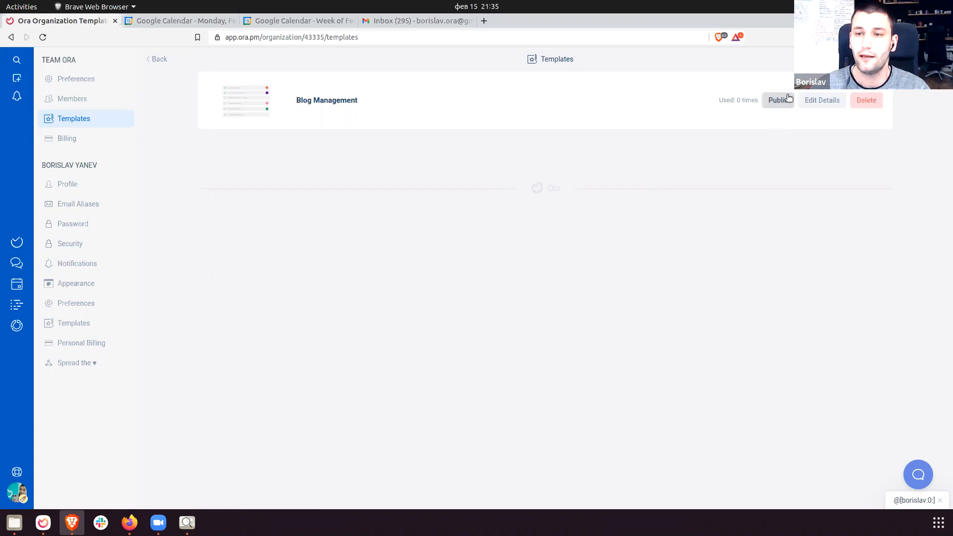
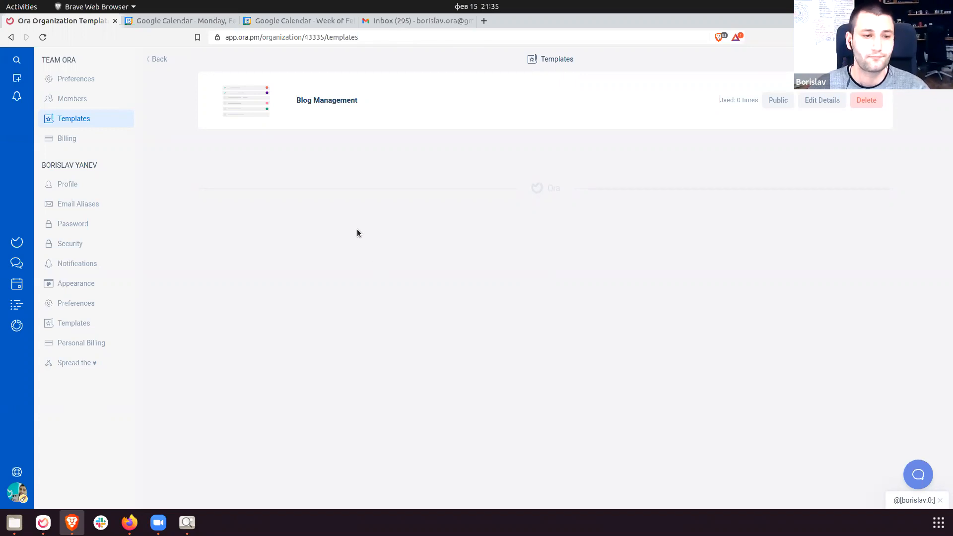
# Open the personal account's Notification Settings page.
pyautogui.click(101, 275)
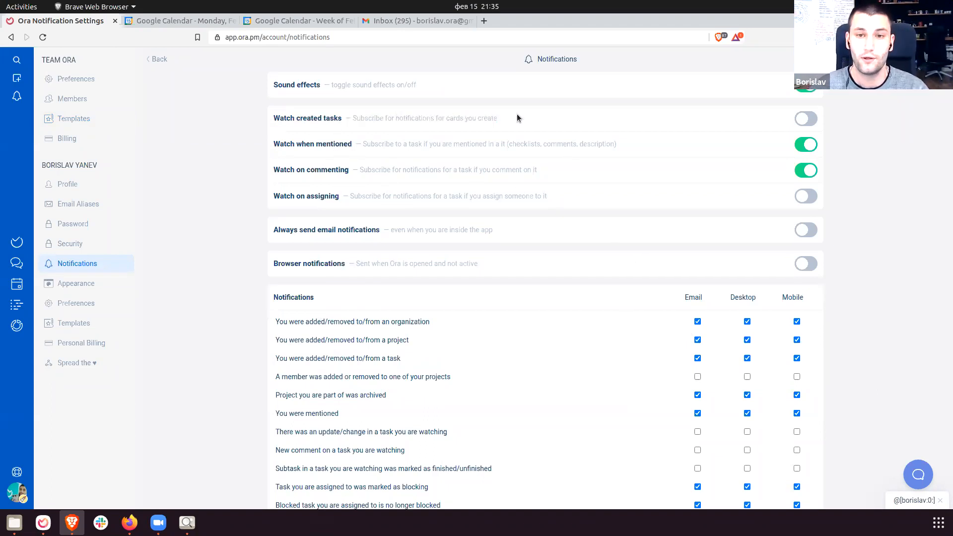
# Switch on the Watch created tasks notification setting.
pyautogui.tripleClick(286, 120)
pyautogui.tripleClick(286, 119)
pyautogui.click(355, 117)
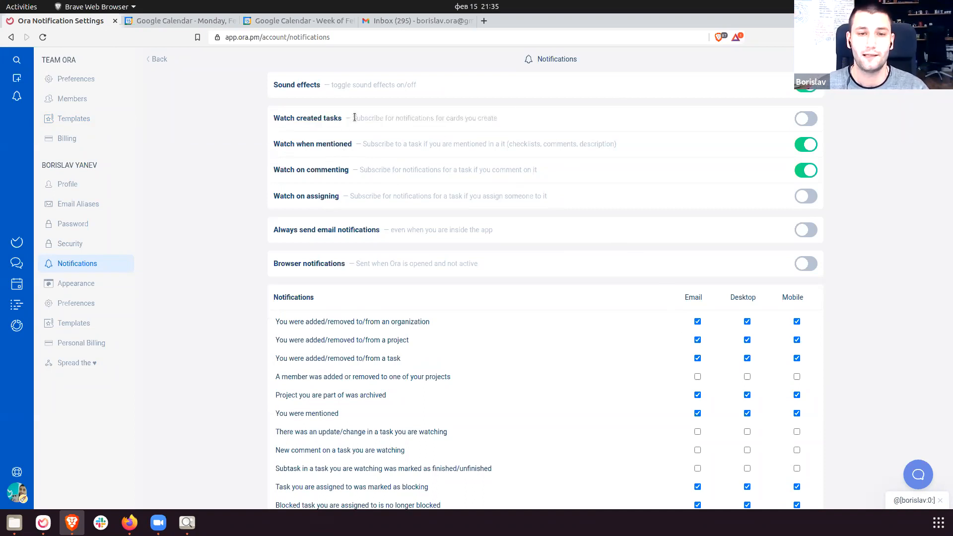
pyautogui.click(806, 120)
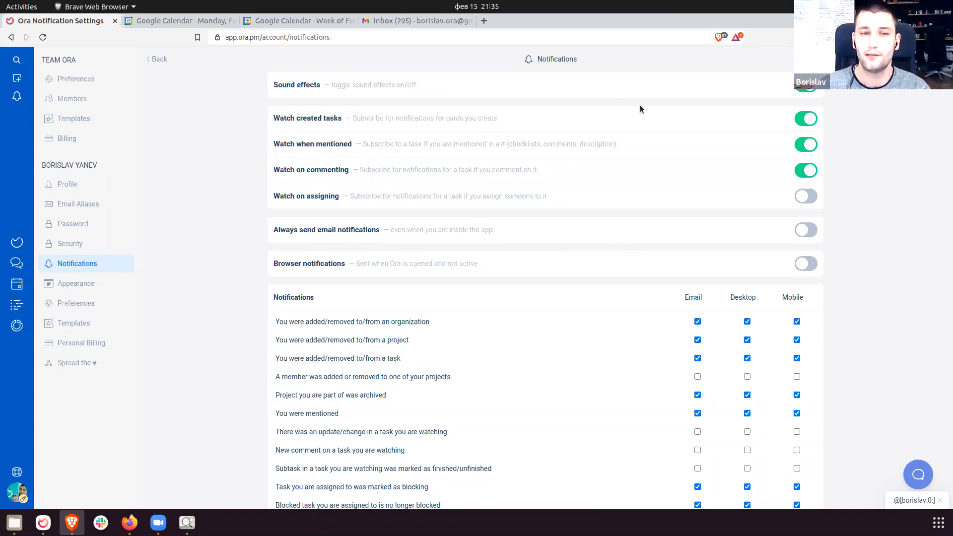
# Add a card named Task to Blog Management's In Progress column and glance at its details.
pyautogui.click(17, 242)
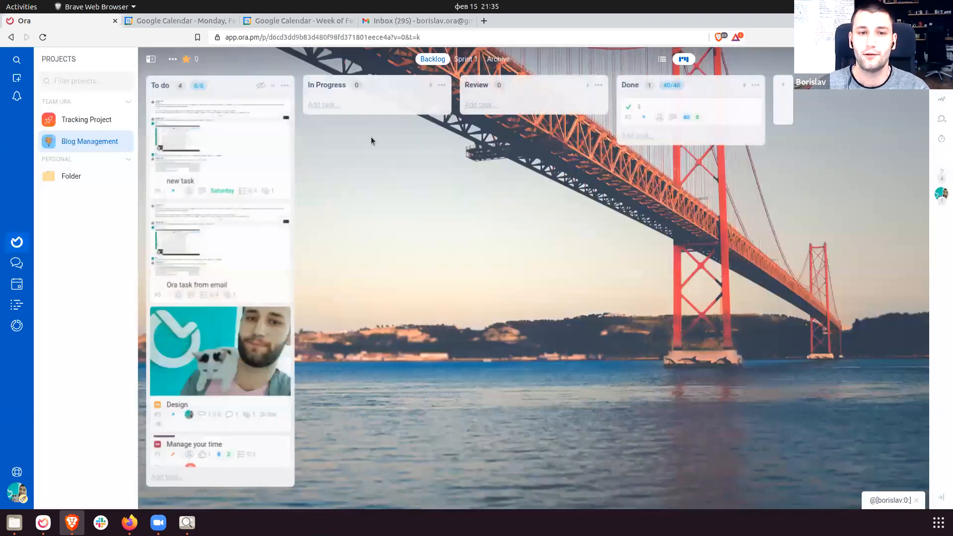
pyautogui.click(352, 108)
pyautogui.press('Return')
pyautogui.click(399, 241)
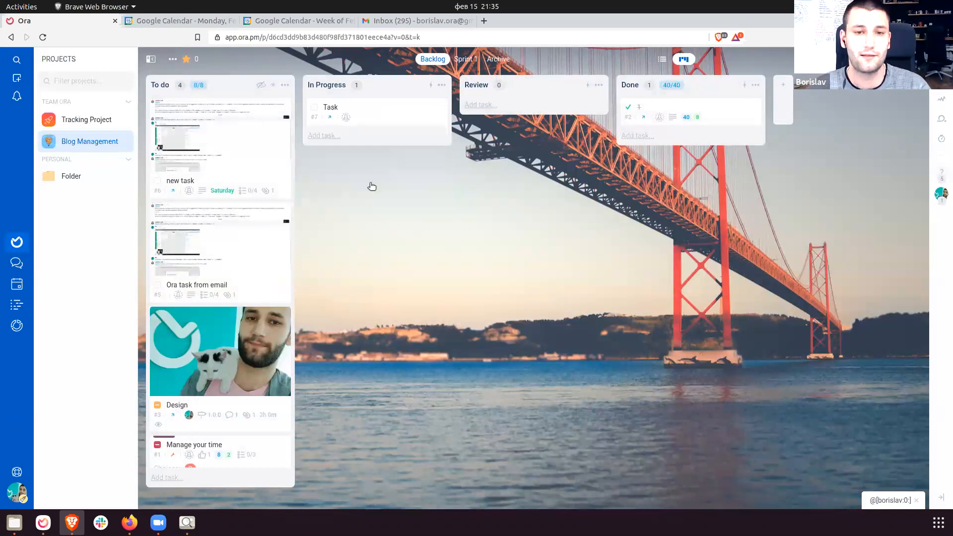
pyautogui.click(397, 123)
pyautogui.click(370, 268)
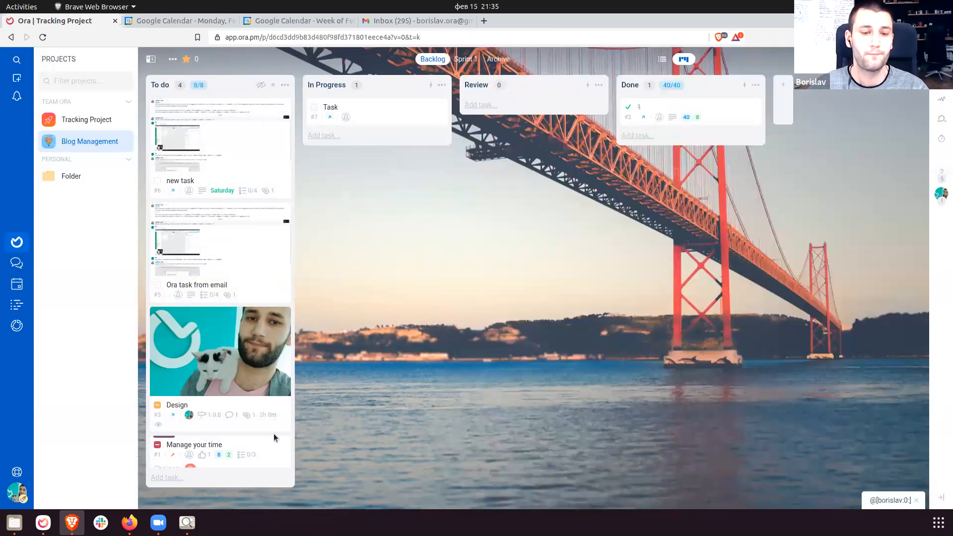
# Look over Team Ora's organization settings page.
pyautogui.click(18, 492)
pyautogui.click(87, 312)
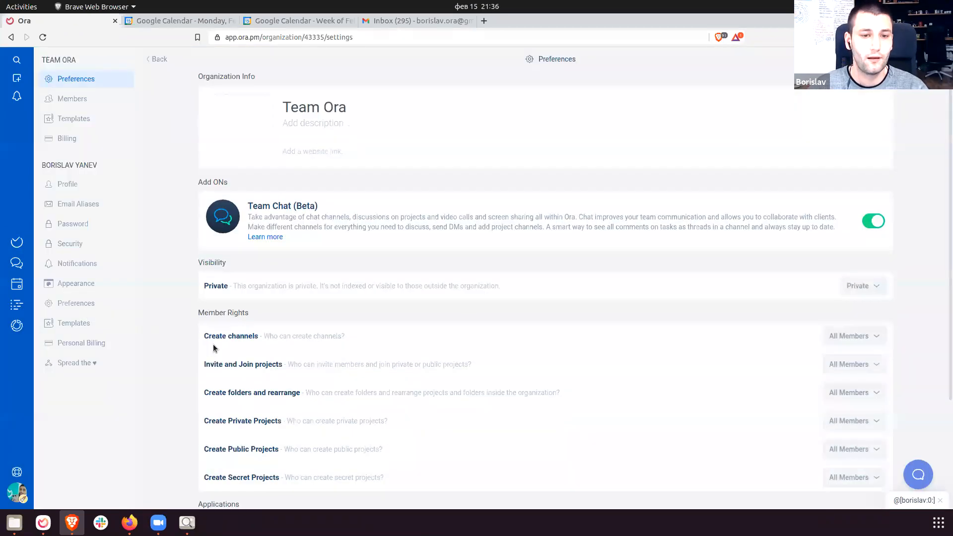
pyautogui.scroll(-2, 233, 343)
pyautogui.scroll(3, 273, 333)
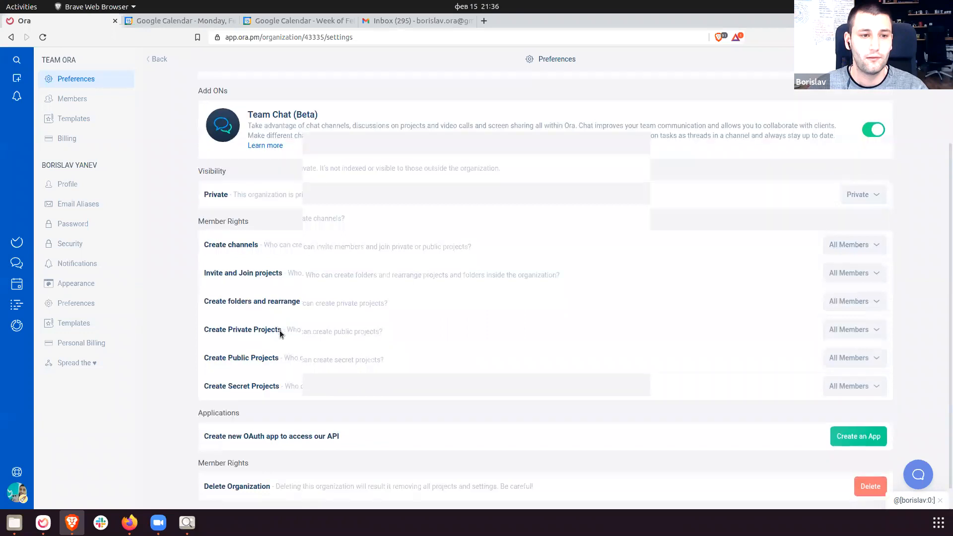
# Open Blog Management's project settings at the Integrations list.
pyautogui.click(18, 244)
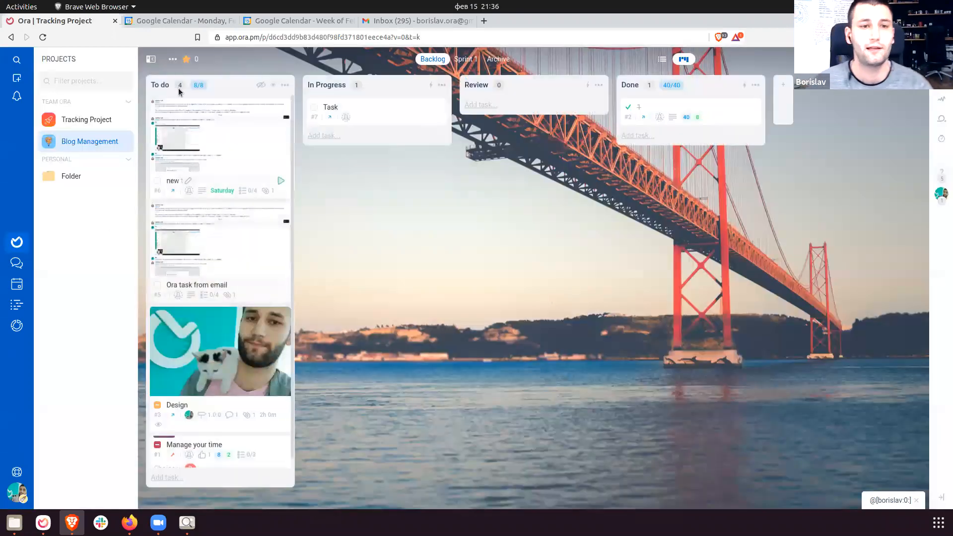
pyautogui.click(173, 59)
pyautogui.click(178, 81)
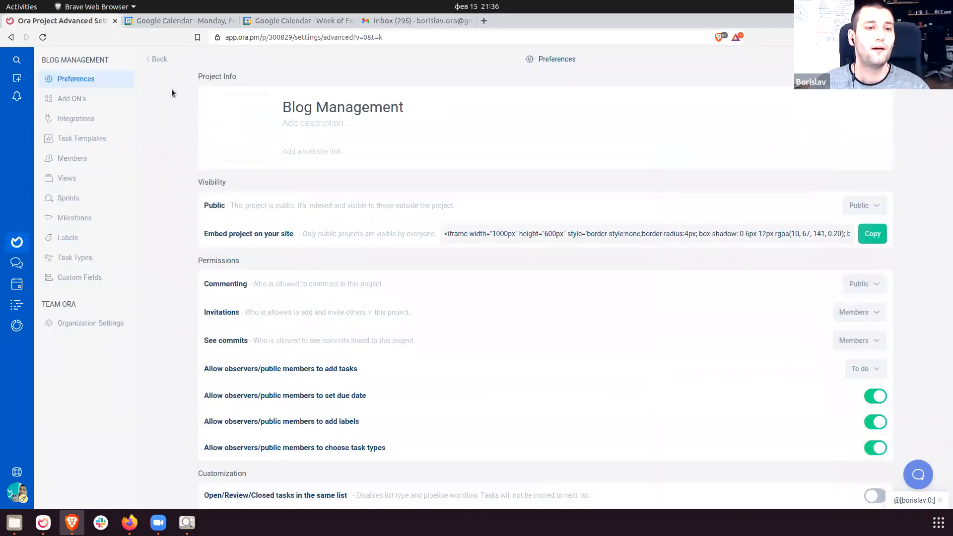
pyautogui.click(82, 120)
# Read the Slack, GitHub, Bitbucket and Gitlab integration descriptions.
pyautogui.moveTo(248, 84); pyautogui.dragTo(330, 204)
pyautogui.click(300, 248)
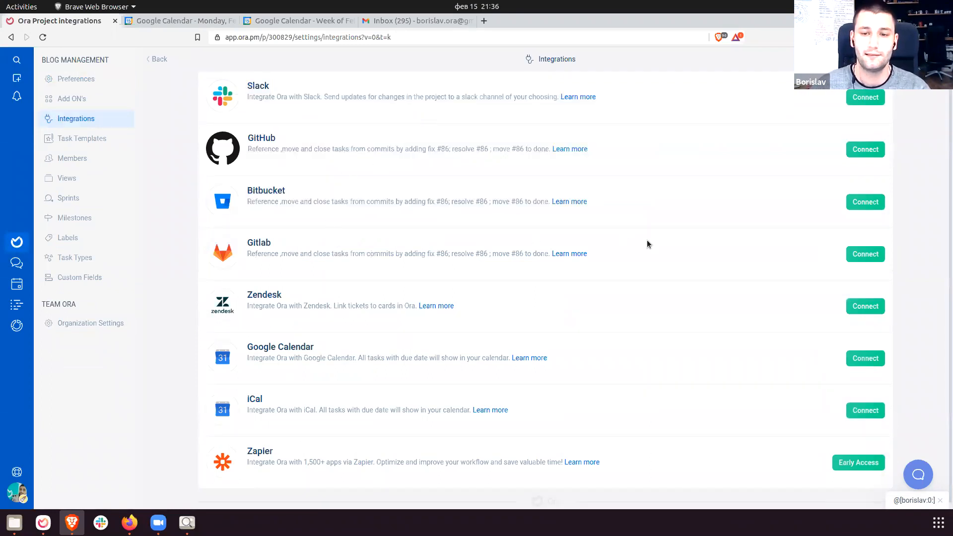
pyautogui.moveTo(647, 244); pyautogui.dragTo(215, 138)
# Read the Zendesk, Google Calendar, iCal and Zapier integrations, focusing on Google Calendar.
pyautogui.scroll(-1, 491, 317)
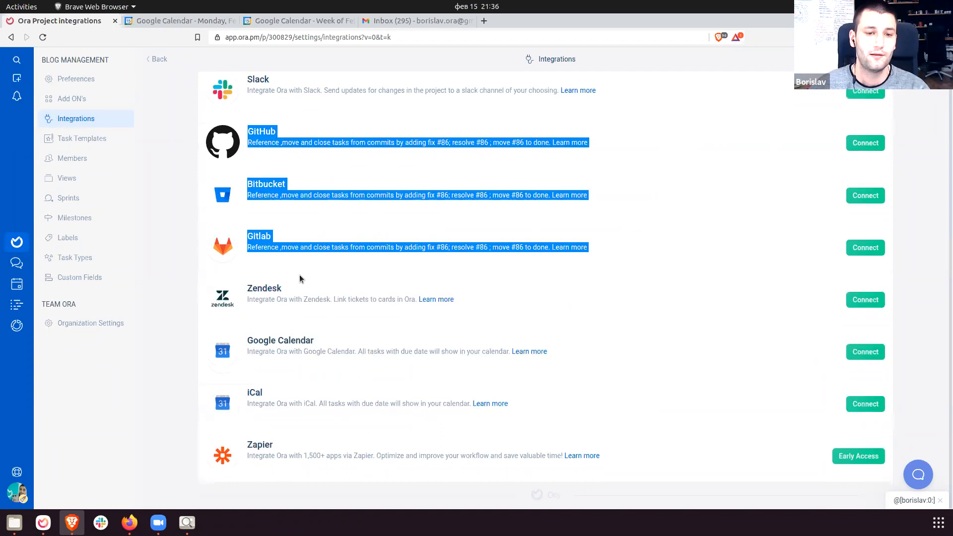
pyautogui.moveTo(300, 279); pyautogui.dragTo(536, 314)
pyautogui.moveTo(246, 340); pyautogui.dragTo(417, 448)
pyautogui.click(298, 425)
pyautogui.click(437, 436)
pyautogui.scroll(1, 464, 410)
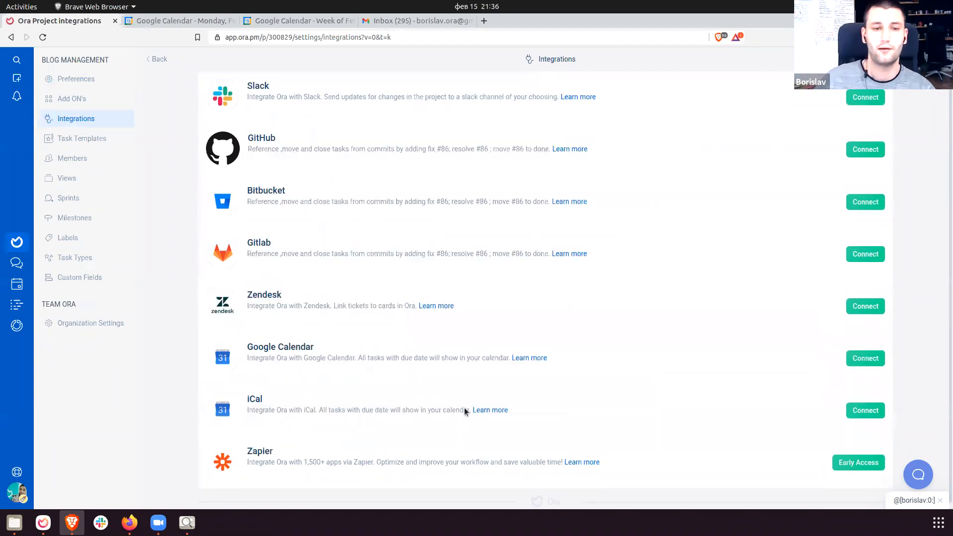
pyautogui.moveTo(255, 346); pyautogui.dragTo(326, 351)
pyautogui.click(386, 351)
pyautogui.moveTo(246, 342); pyautogui.dragTo(452, 375)
pyautogui.click(452, 375)
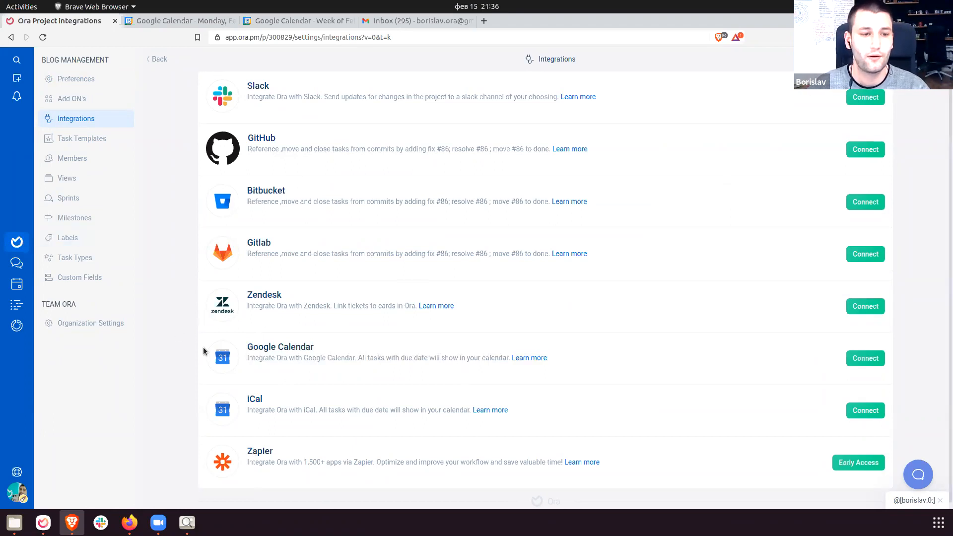
pyautogui.click(17, 487)
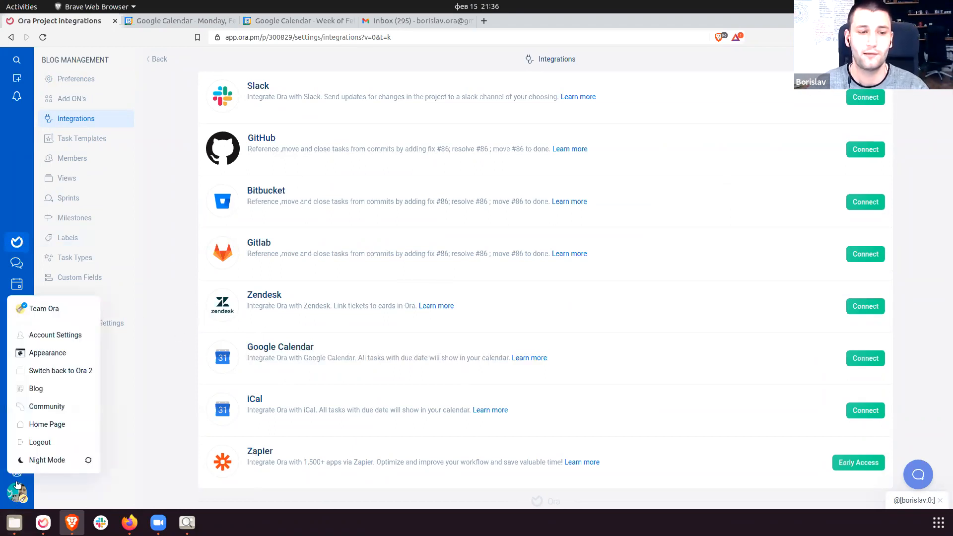
# Find the Google Calendar integration in the account Preferences.
pyautogui.click(43, 337)
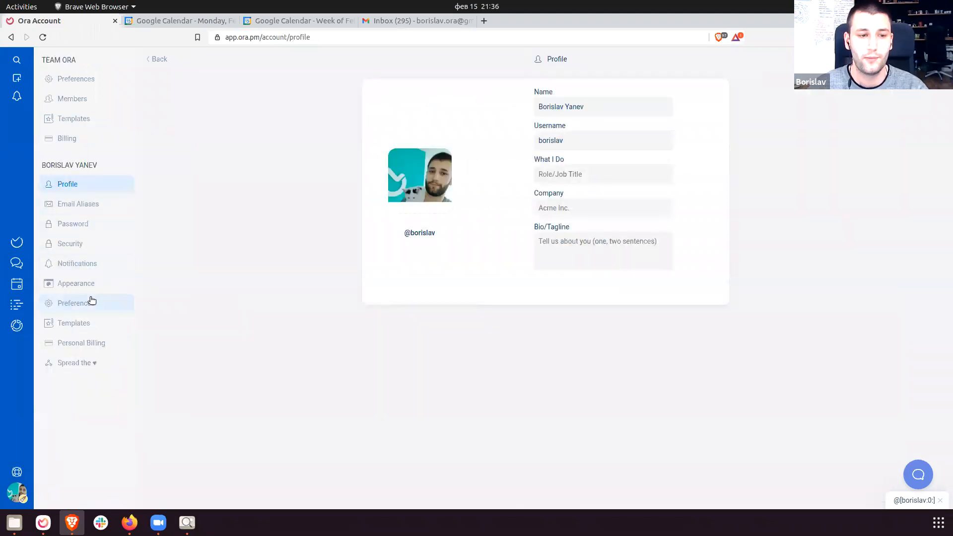
pyautogui.click(92, 300)
pyautogui.moveTo(267, 74); pyautogui.dragTo(618, 124)
pyautogui.click(616, 124)
pyautogui.moveTo(321, 100); pyautogui.dragTo(520, 101)
pyautogui.click(551, 104)
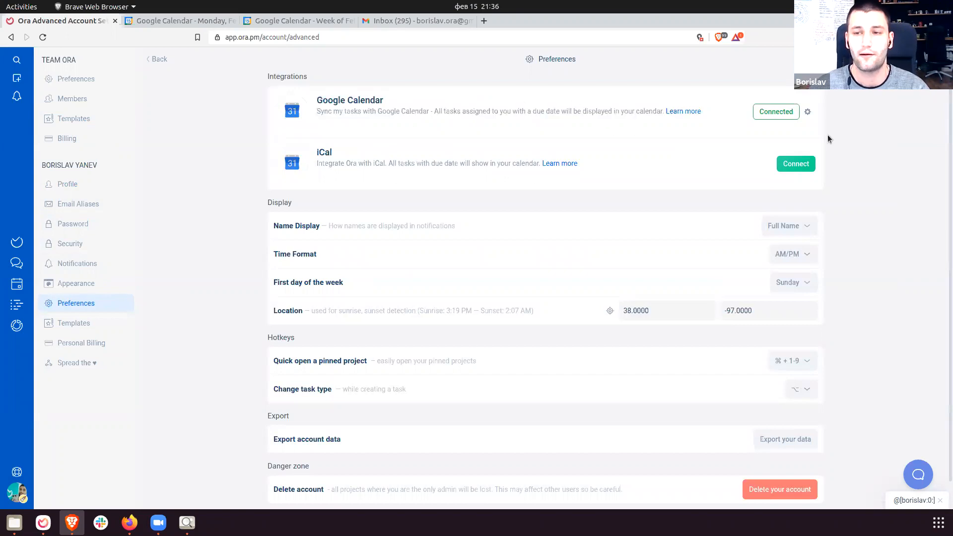
# Confirm Google Calendar is connected to the Ora calendar and return to the Blog Management board.
pyautogui.click(807, 112)
pyautogui.moveTo(701, 165); pyautogui.dragTo(761, 169)
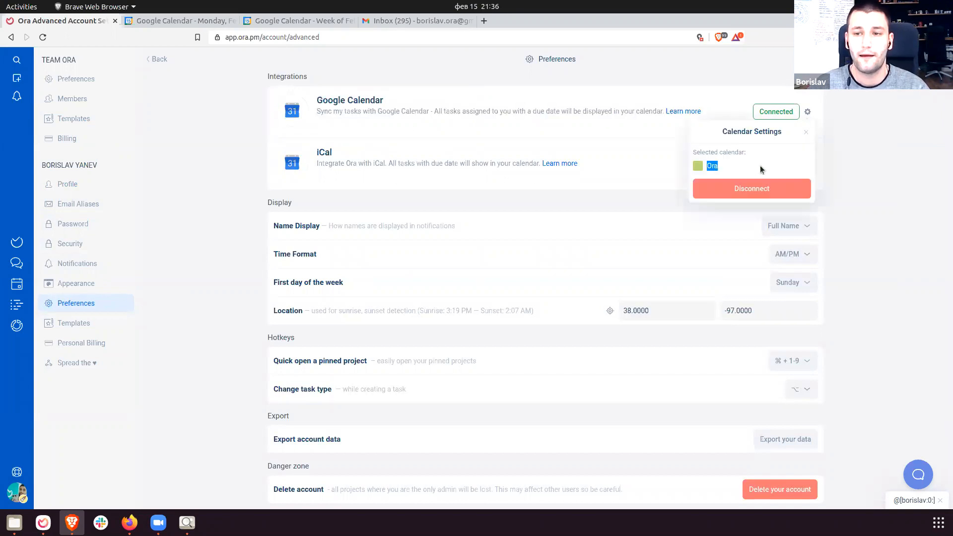
pyautogui.click(760, 169)
pyautogui.click(807, 112)
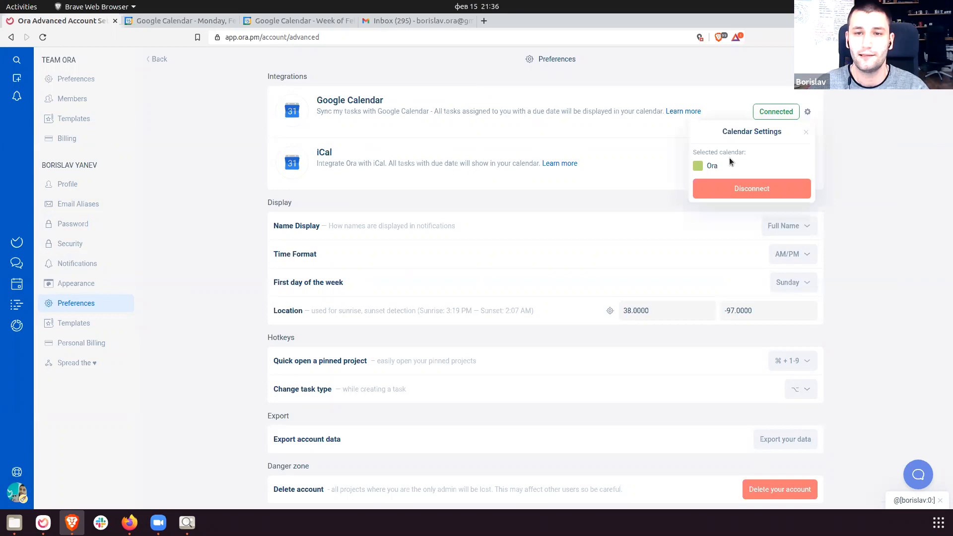
pyautogui.click(279, 22)
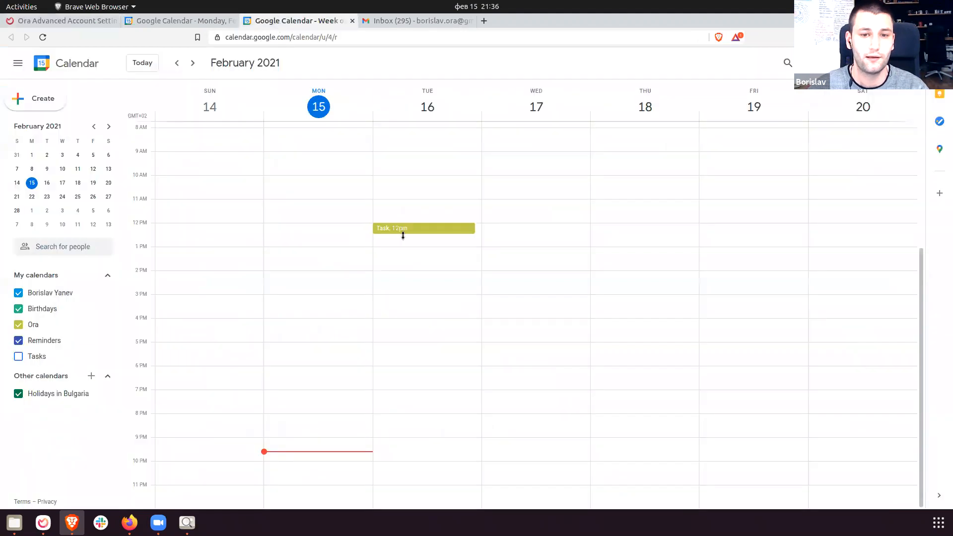
pyautogui.click(44, 23)
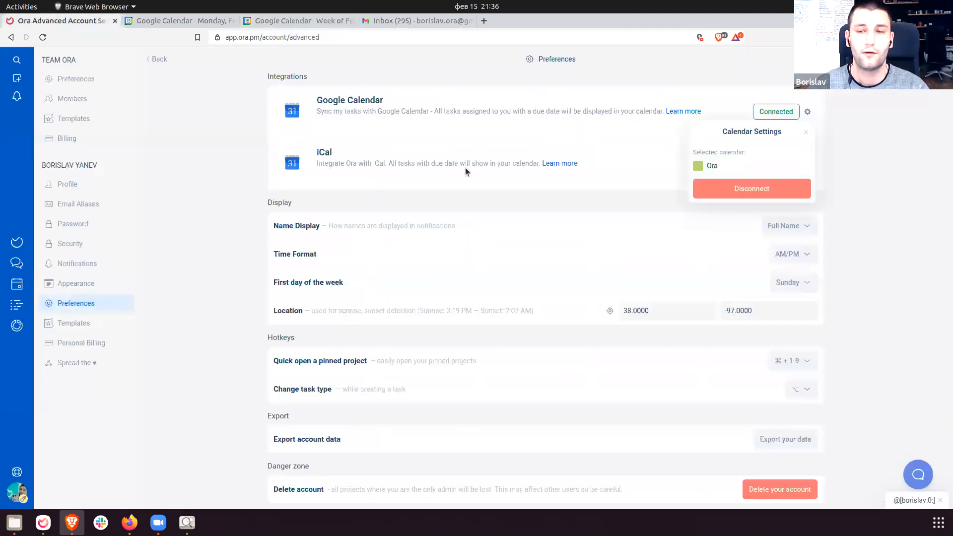
pyautogui.click(873, 158)
pyautogui.click(938, 59)
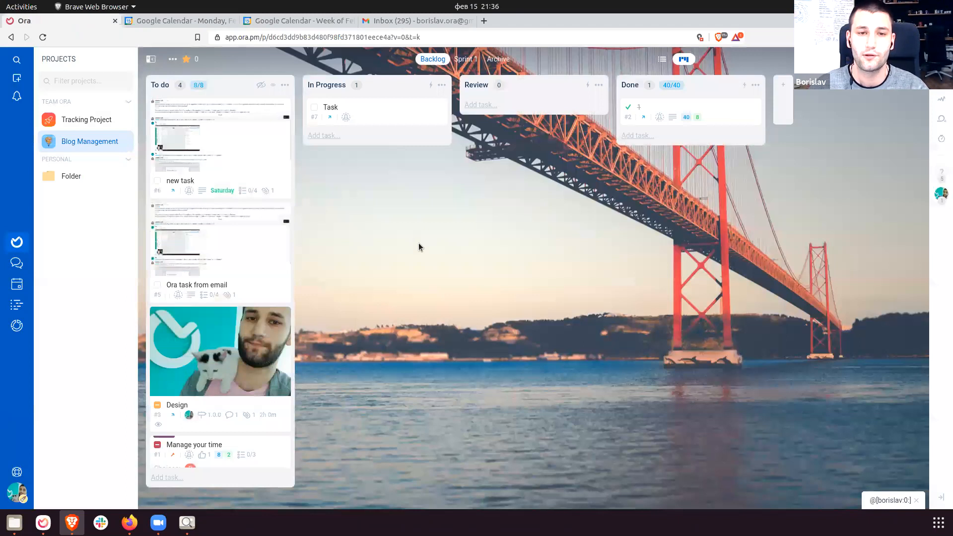
# Assign the Task card to the current user.
pyautogui.click(406, 117)
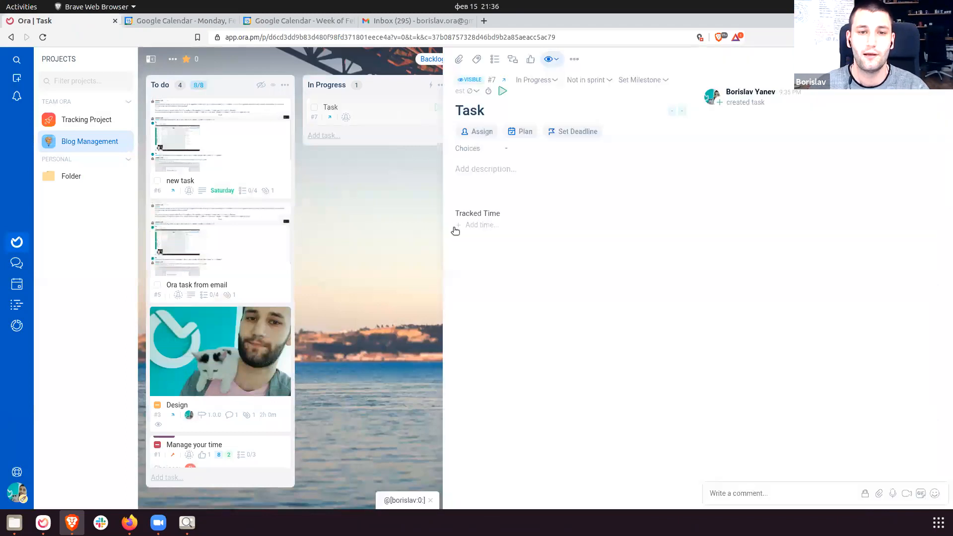
pyautogui.click(484, 131)
pyautogui.scroll(-3, 501, 304)
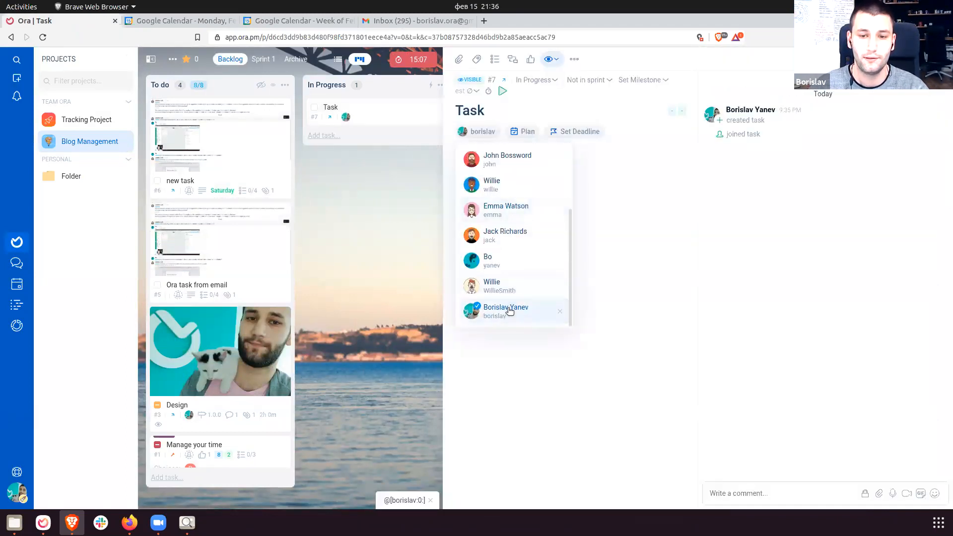
pyautogui.click(594, 374)
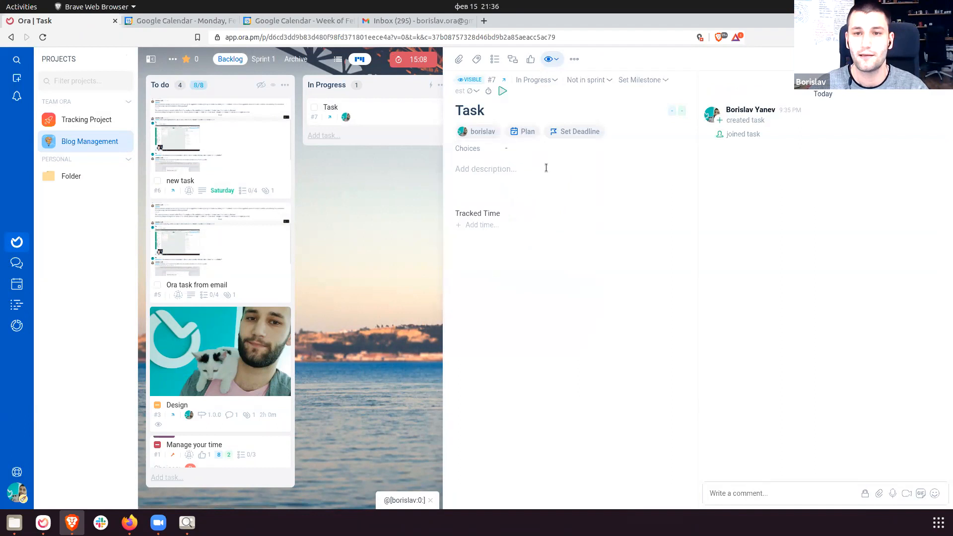
pyautogui.click(517, 131)
pyautogui.click(657, 201)
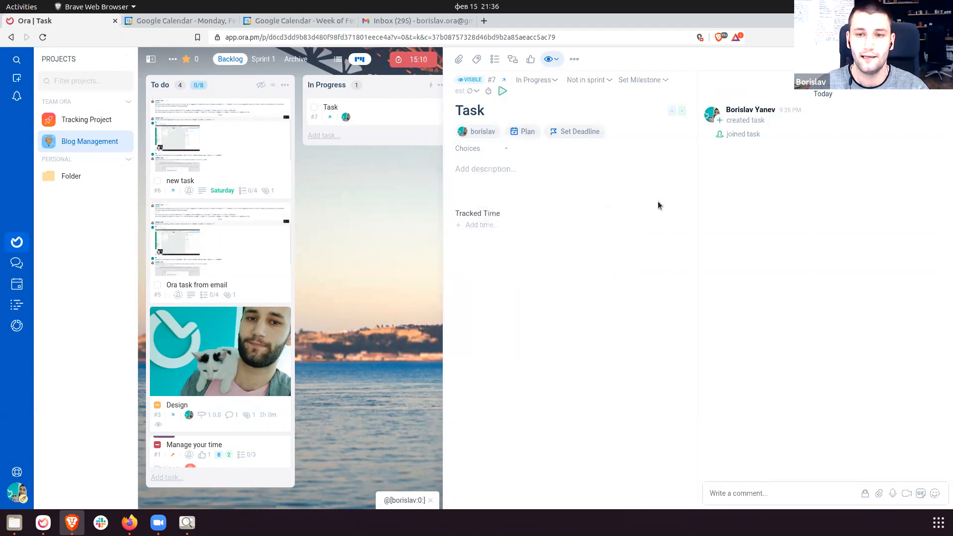
# Give Task a deadline of Feb 16, 2021 at 10:00 AM and view it in Google Calendar's week.
pyautogui.click(570, 130)
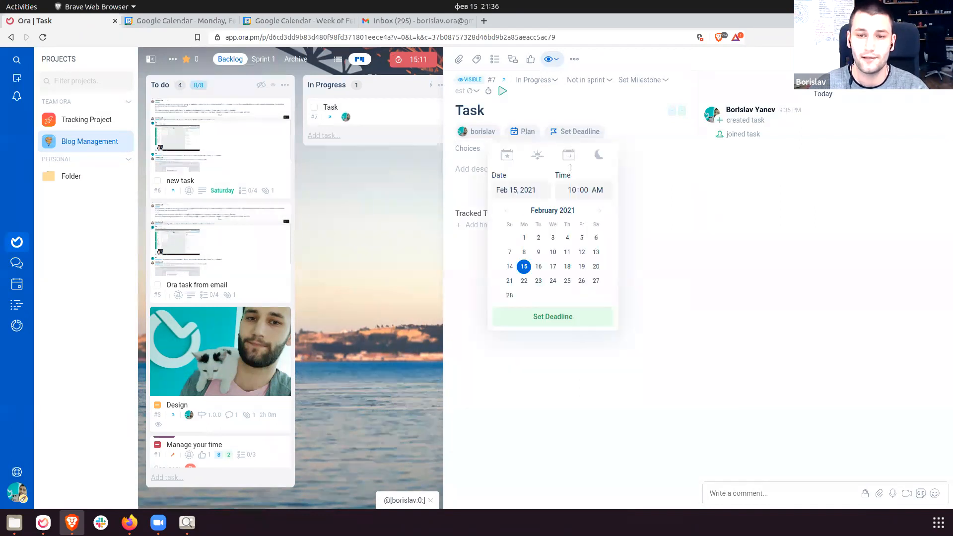
pyautogui.click(567, 266)
pyautogui.click(570, 189)
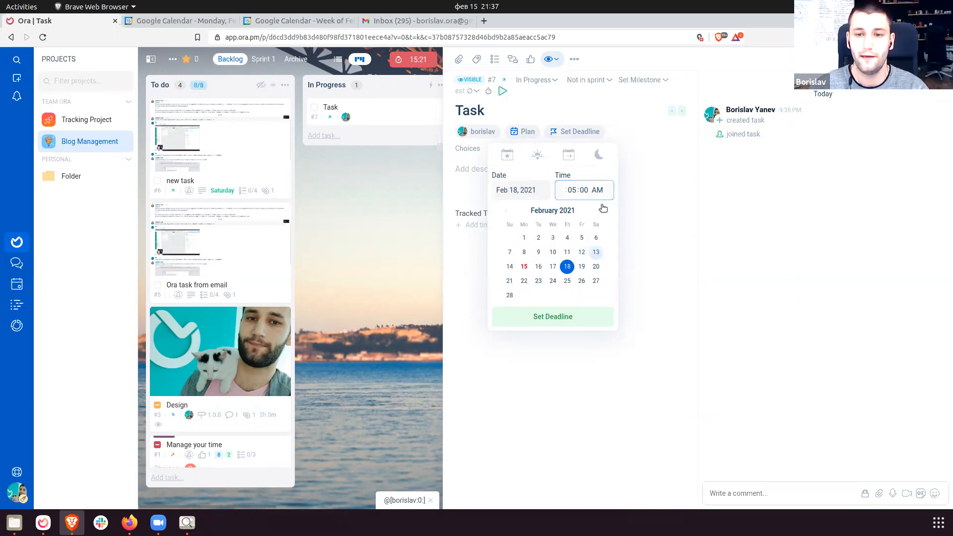
pyautogui.click(531, 268)
pyautogui.click(535, 268)
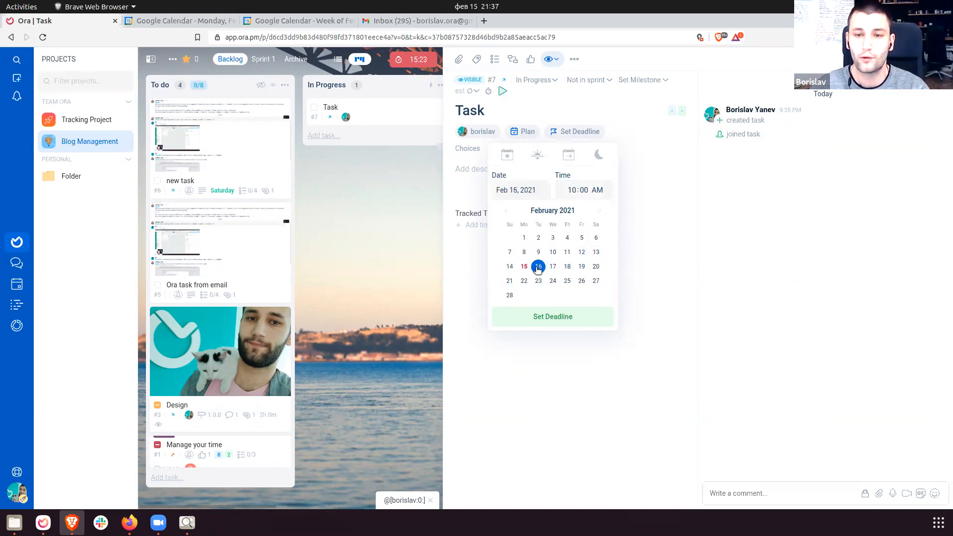
pyautogui.click(569, 315)
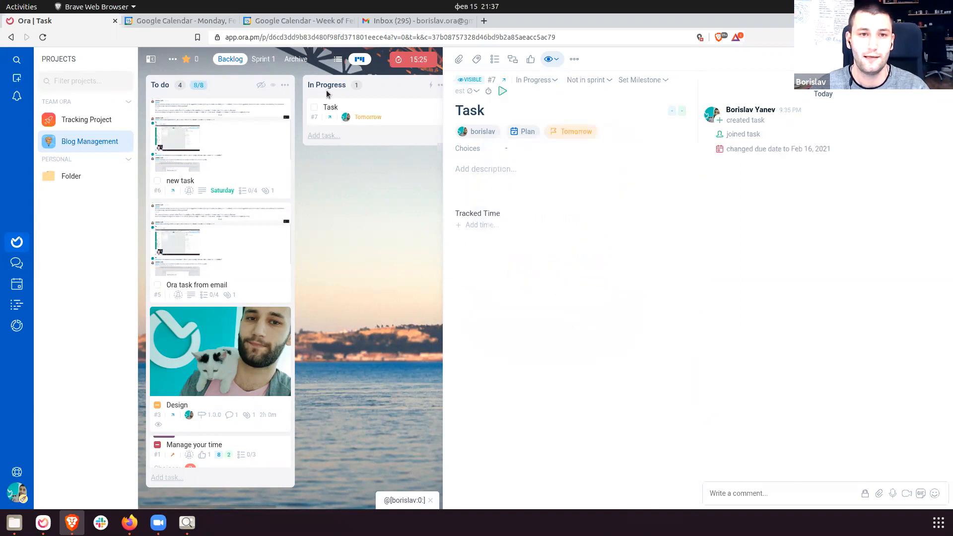
pyautogui.click(269, 22)
# Inspect the 10am Task event in the Google Calendar week view.
pyautogui.scroll(1, 441, 232)
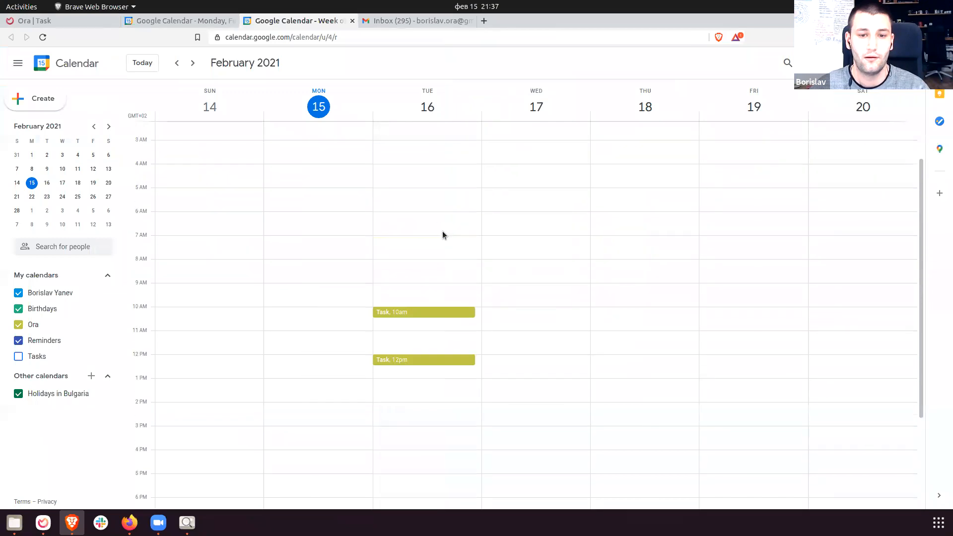
pyautogui.scroll(1, 425, 315)
pyautogui.scroll(-4, 418, 320)
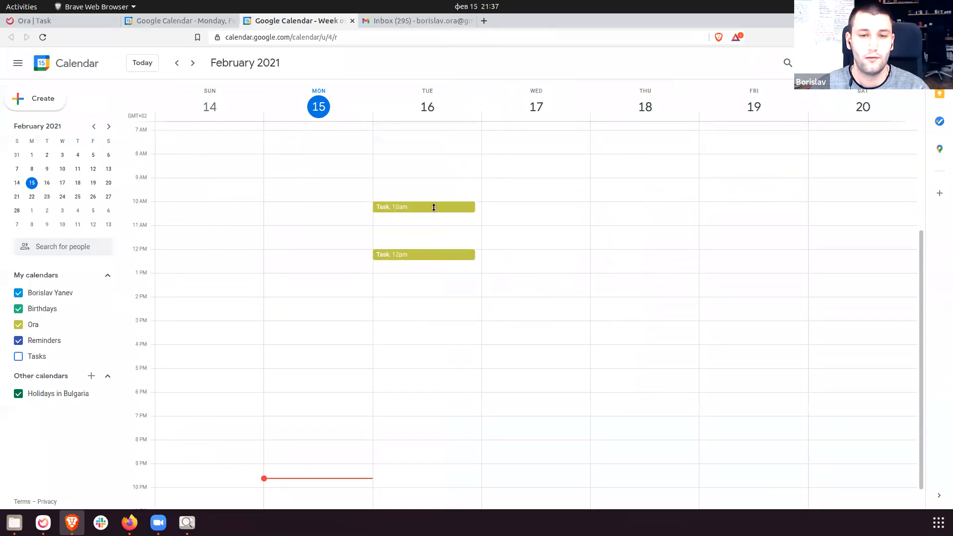
pyautogui.click(433, 207)
pyautogui.click(549, 316)
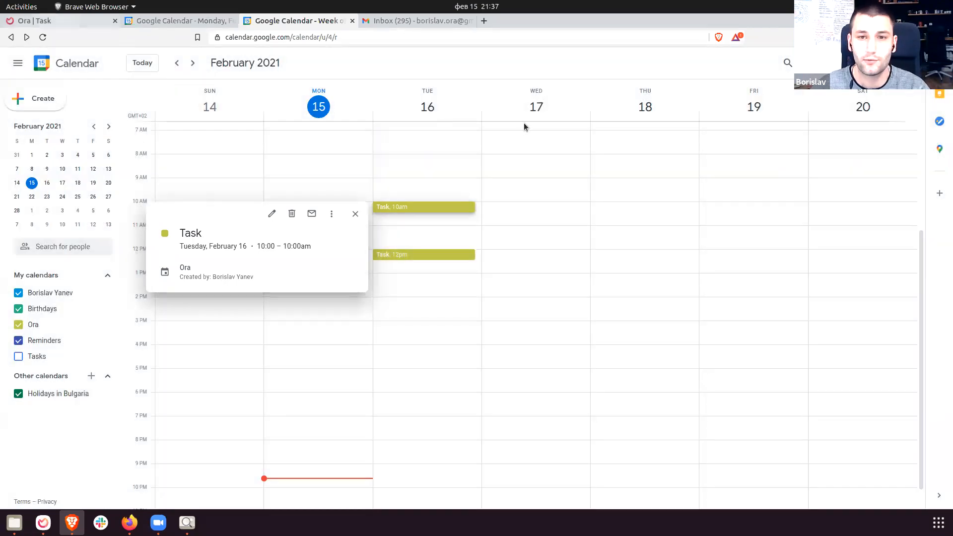
# Change the Task's due time to 05:00 AM on Feb 16.
pyautogui.hotkey('alt', '1')
pyautogui.click(574, 133)
pyautogui.click(574, 191)
pyautogui.press('Up')
pyautogui.press('Up')
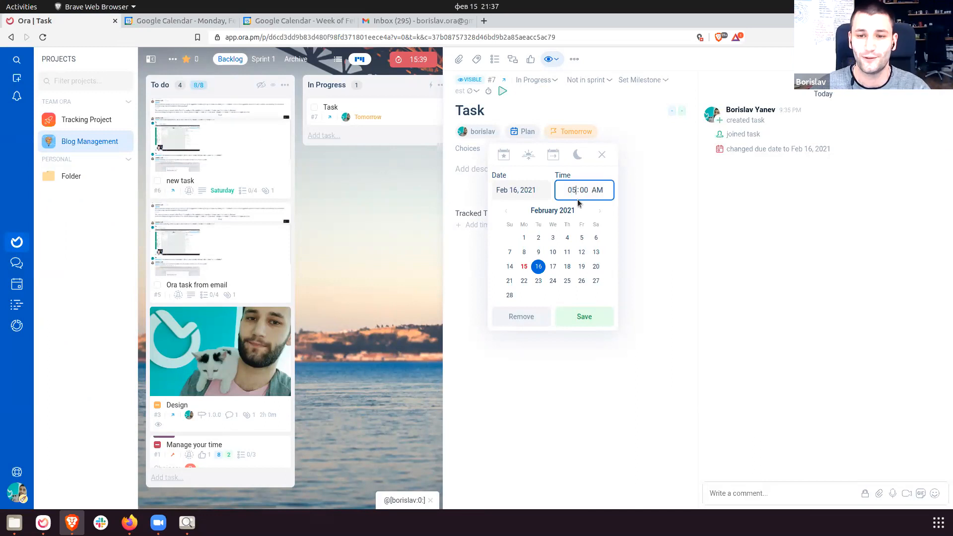
pyautogui.click(583, 320)
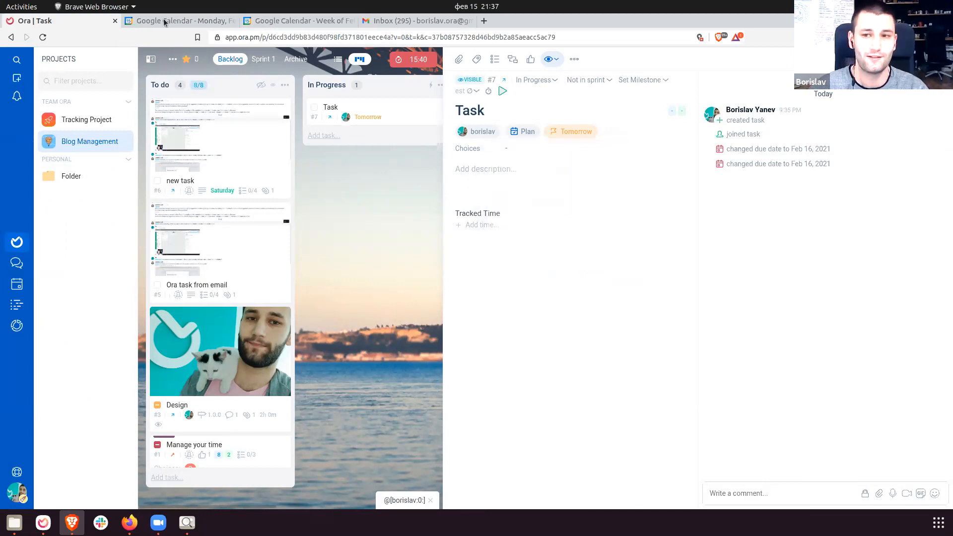
# Confirm in Google Calendar that Task moved to 5am on Feb 16, then return to Ora.
pyautogui.click(164, 20)
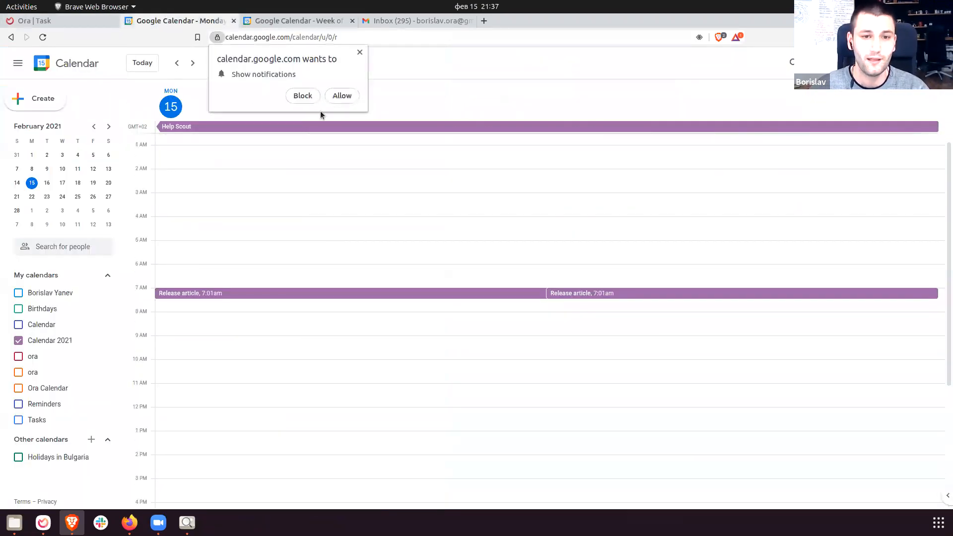
pyautogui.click(291, 23)
pyautogui.click(355, 213)
pyautogui.scroll(3, 419, 245)
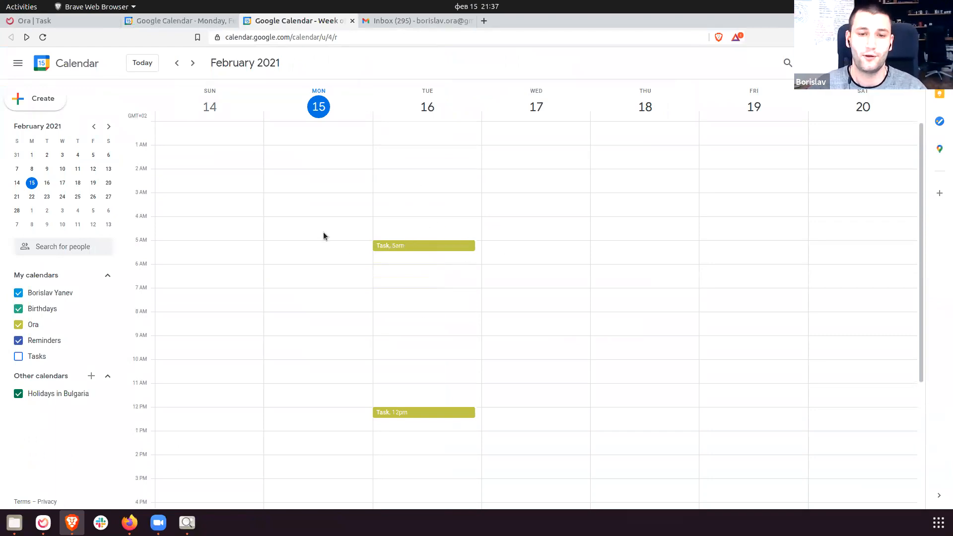
pyautogui.click(68, 19)
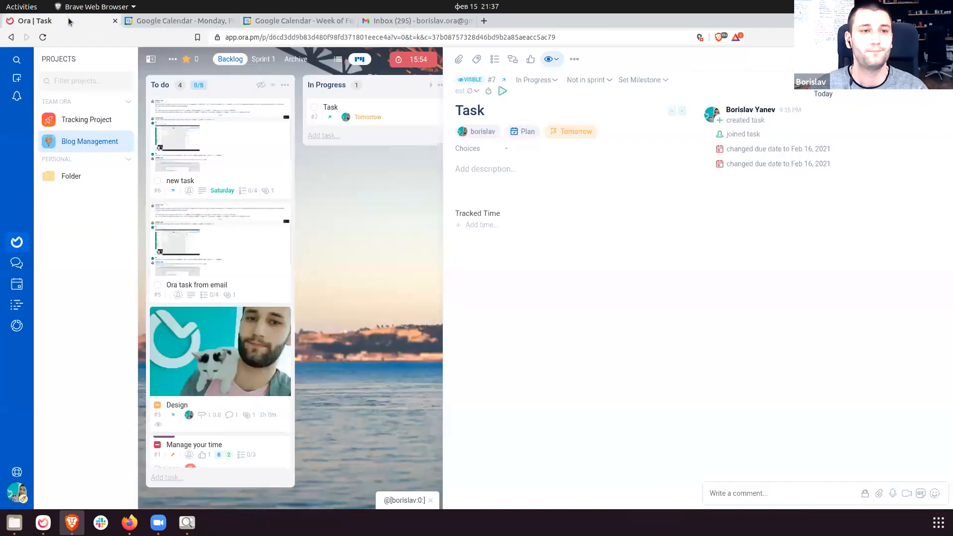
# Close the task and open Blog Management's project Integrations settings.
pyautogui.click(410, 296)
pyautogui.click(172, 59)
pyautogui.click(170, 81)
pyautogui.click(94, 100)
pyautogui.click(80, 119)
# Read the Slack integration's title and description.
pyautogui.tripleClick(455, 110)
pyautogui.click(454, 110)
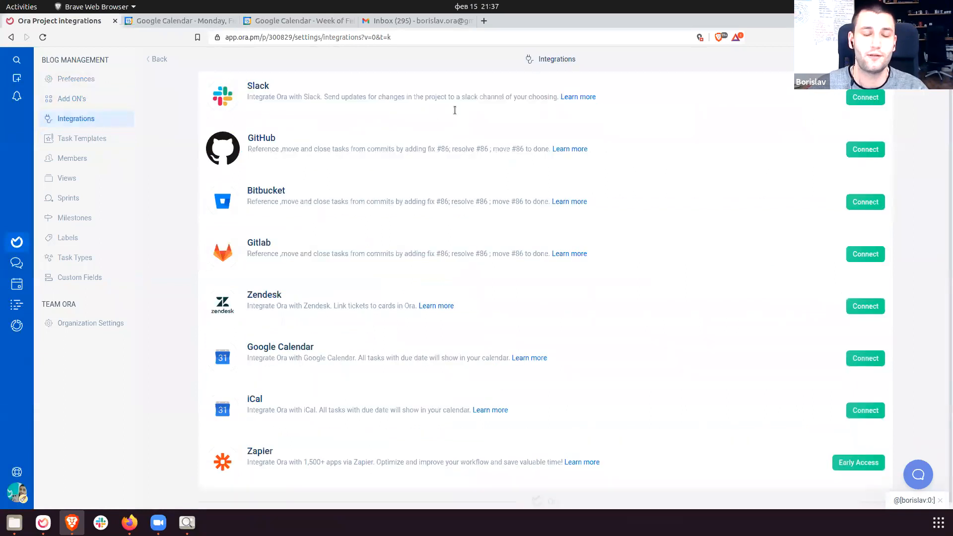
pyautogui.moveTo(269, 86); pyautogui.dragTo(351, 103)
pyautogui.click(350, 103)
pyautogui.moveTo(248, 85); pyautogui.dragTo(293, 97)
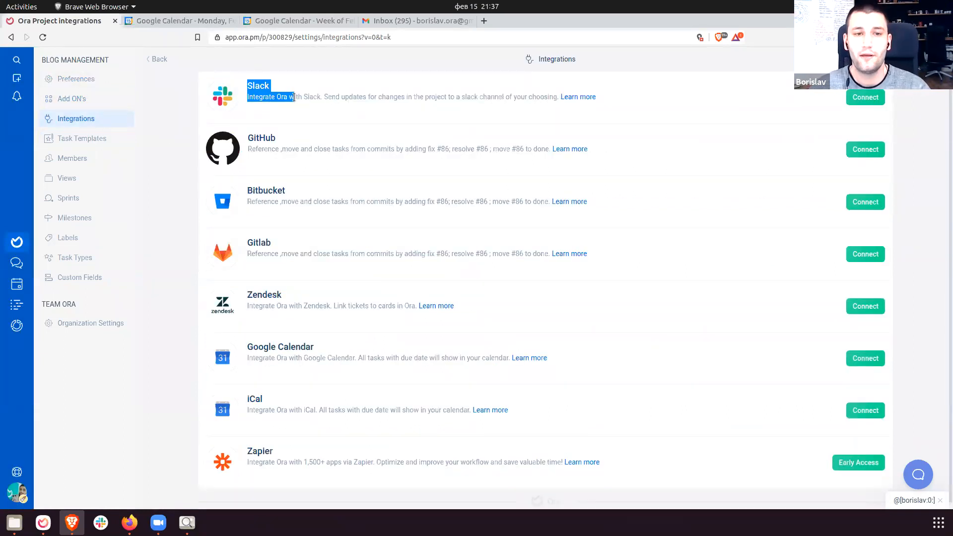
pyautogui.click(277, 91)
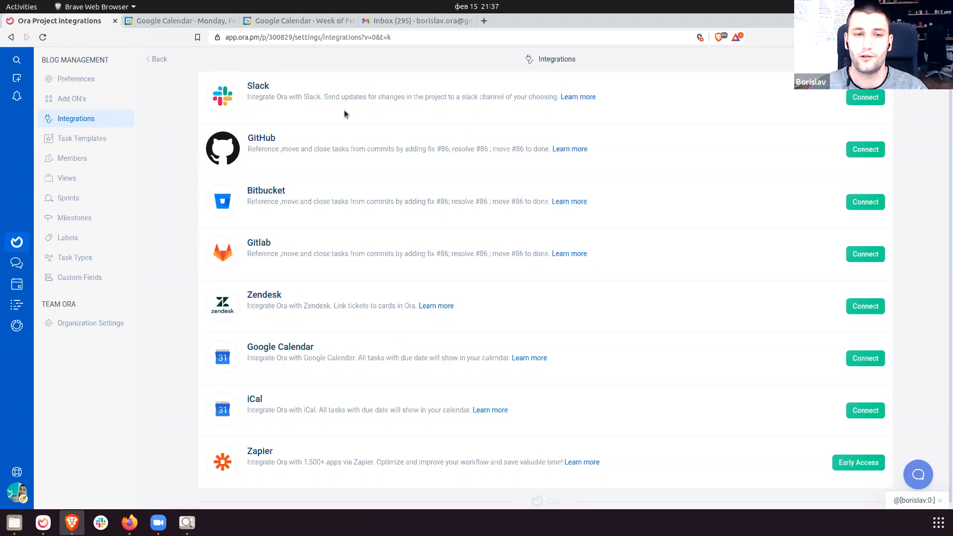
pyautogui.moveTo(247, 86); pyautogui.dragTo(564, 116)
pyautogui.moveTo(638, 129); pyautogui.dragTo(645, 151)
pyautogui.click(645, 152)
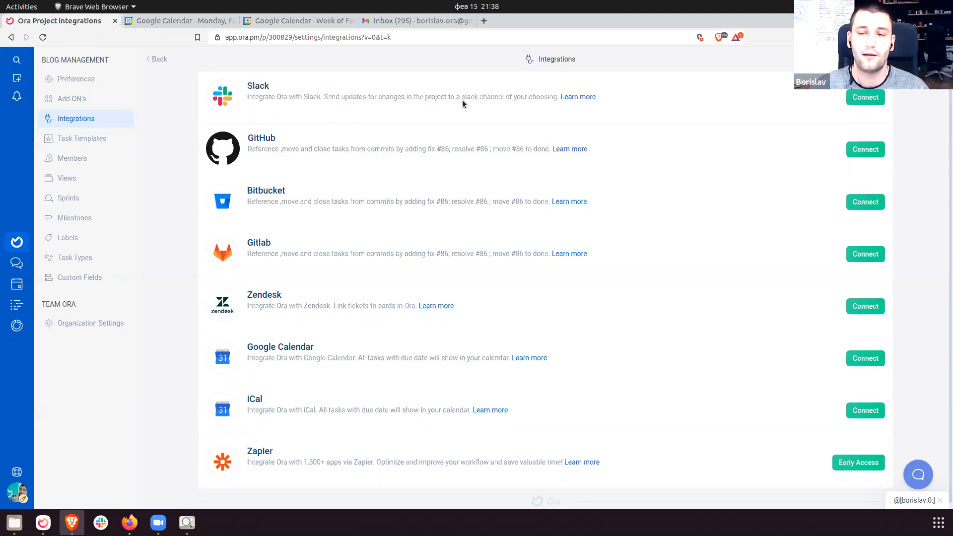
# Open the Learn more help article for the Slack integration.
pyautogui.moveTo(252, 83); pyautogui.dragTo(421, 106)
pyautogui.click(633, 111)
pyautogui.moveTo(253, 96); pyautogui.dragTo(590, 97)
pyautogui.click(586, 98)
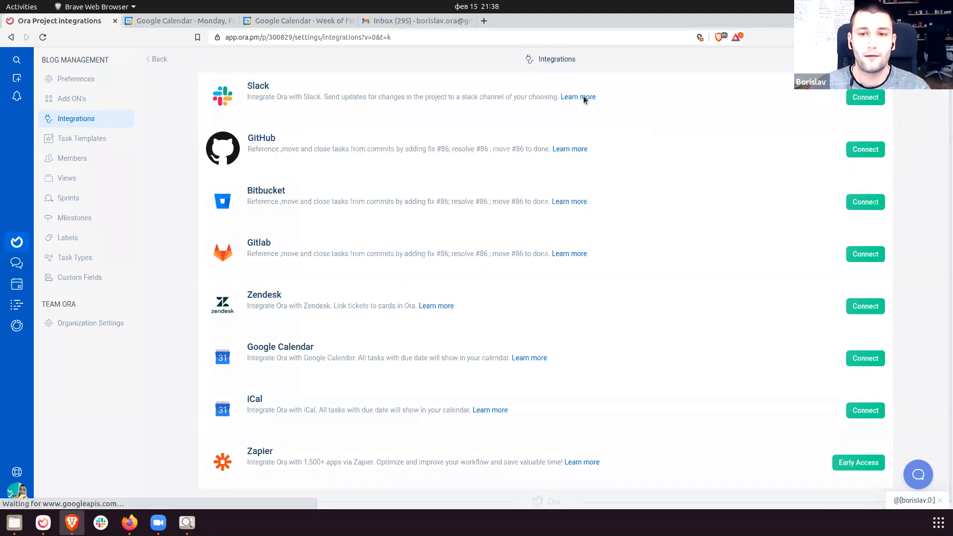
pyautogui.scroll(-10, 571, 315)
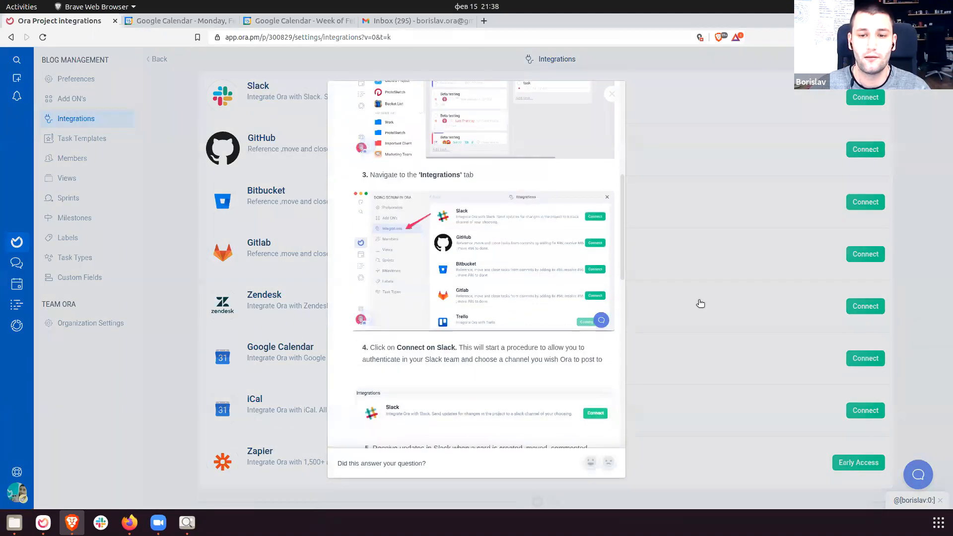
# Start connecting Slack, choosing the CodeMotion Apps workspace.
pyautogui.click(834, 137)
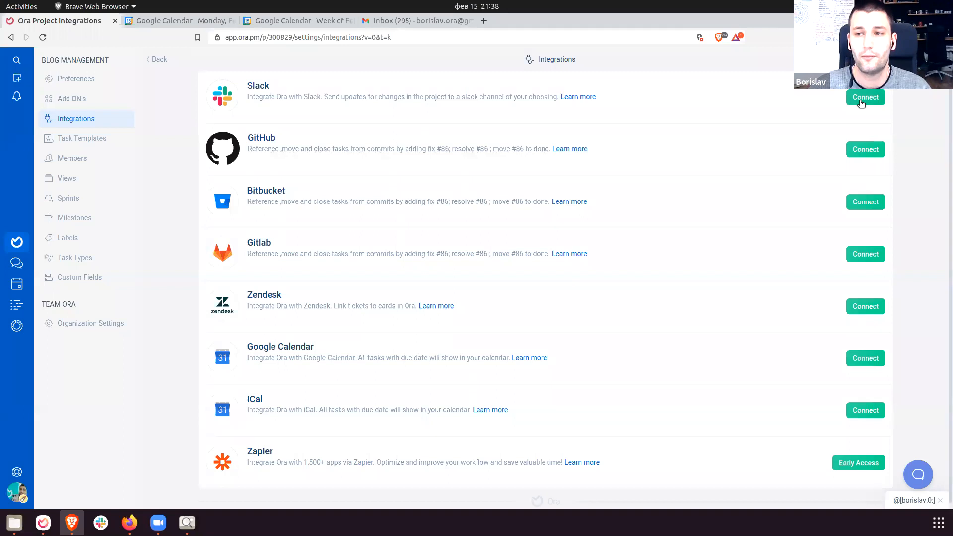
pyautogui.click(862, 102)
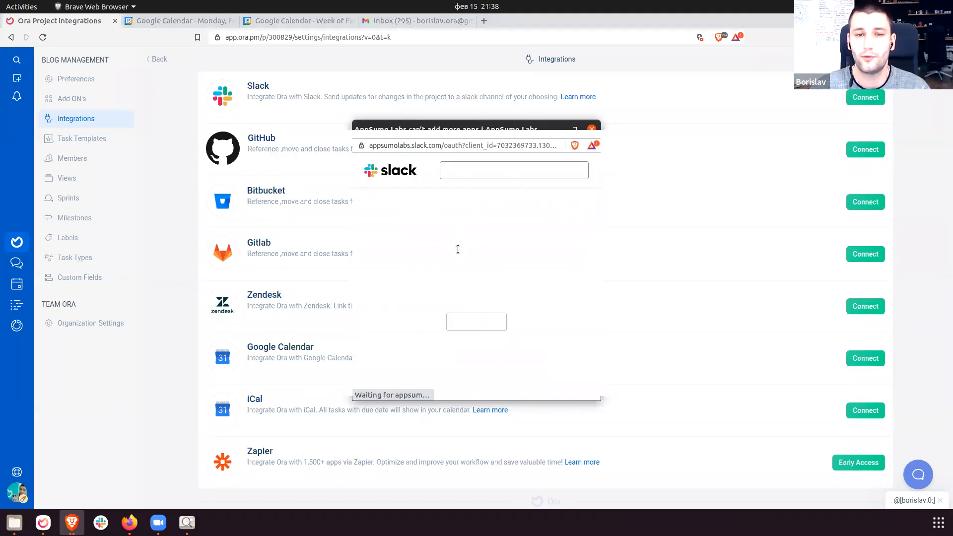
pyautogui.click(537, 173)
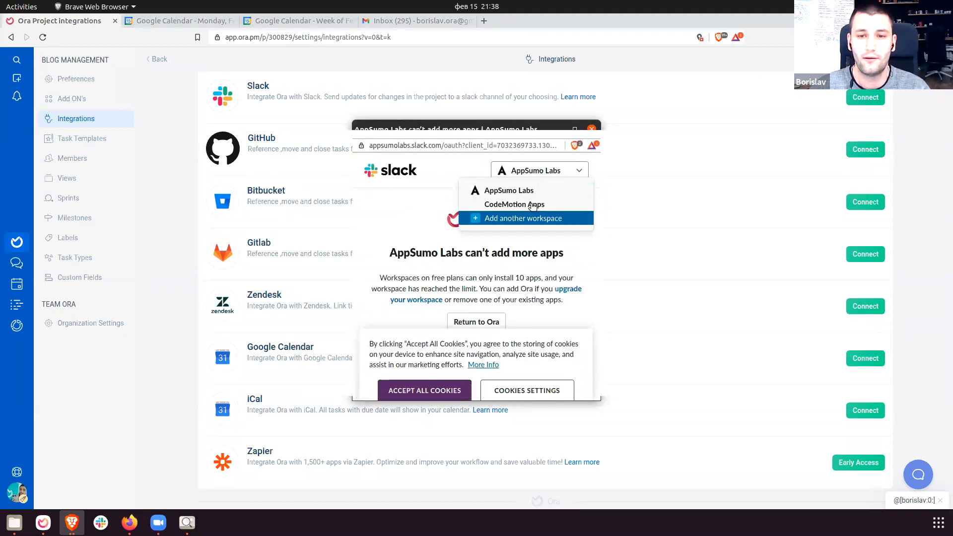
pyautogui.click(532, 205)
# Browse the Slack channel list for Ora, then cancel the authorization.
pyautogui.scroll(-5, 462, 351)
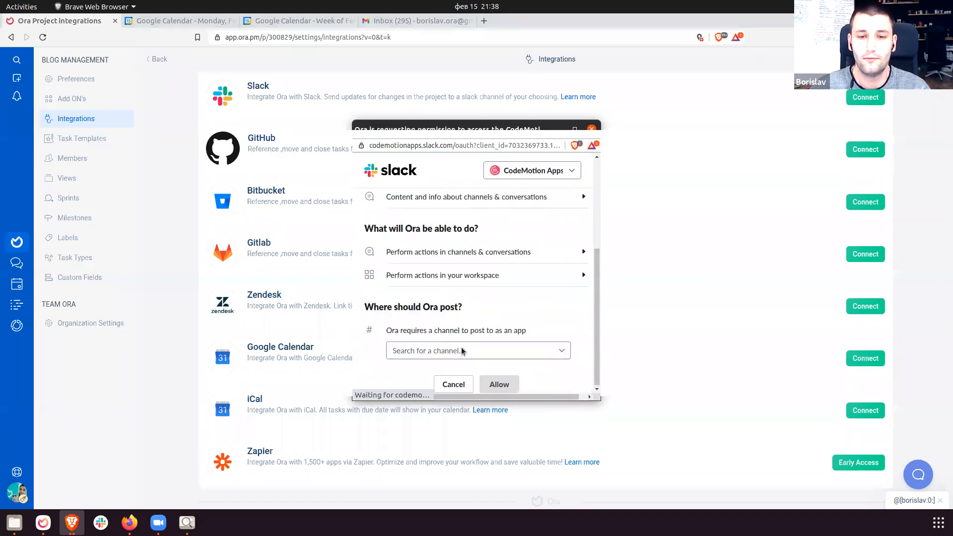
pyautogui.click(463, 350)
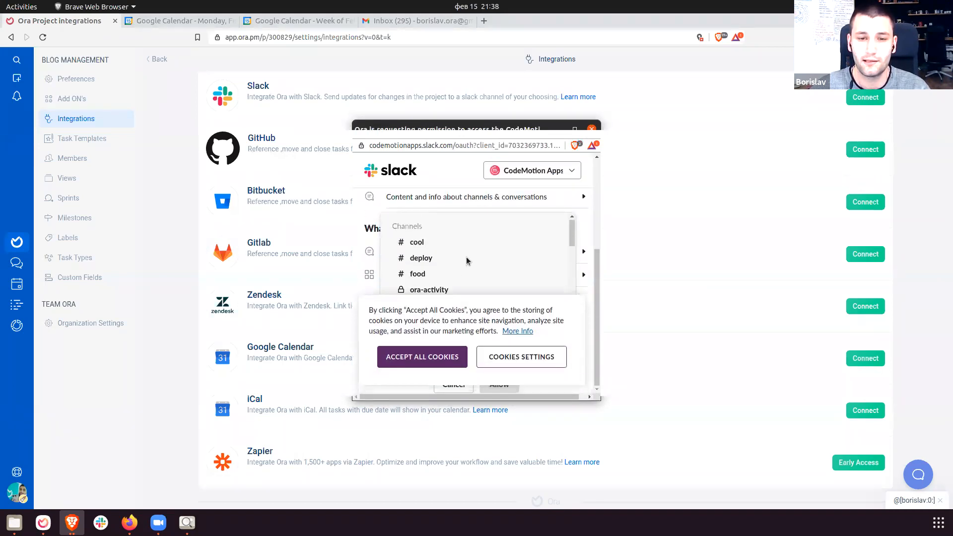
pyautogui.scroll(-5, 460, 268)
pyautogui.scroll(-5, 452, 268)
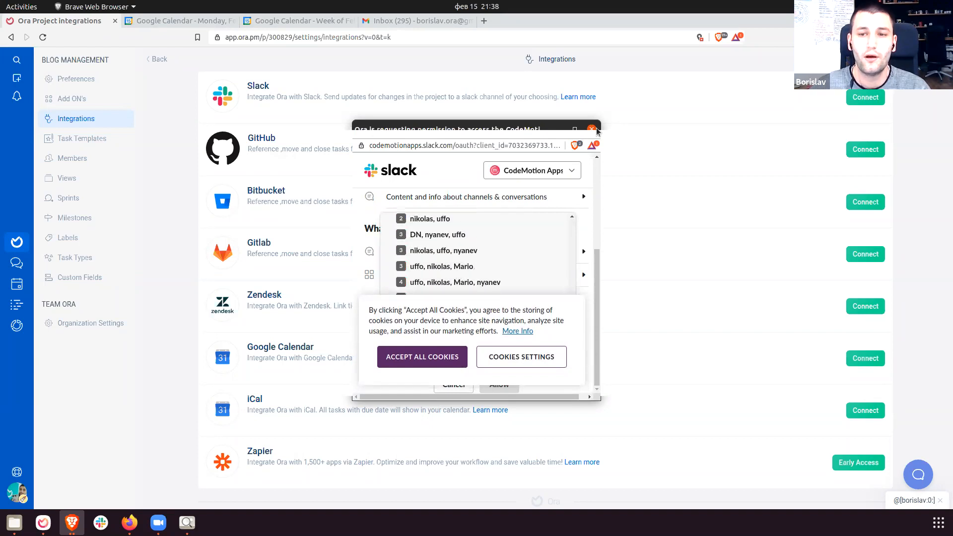
pyautogui.click(592, 129)
# Review the Slack and GitHub integration entries.
pyautogui.moveTo(228, 85); pyautogui.dragTo(494, 183)
pyautogui.click(244, 87)
pyautogui.moveTo(244, 87); pyautogui.dragTo(457, 148)
pyautogui.click(284, 98)
pyautogui.moveTo(247, 90); pyautogui.dragTo(360, 144)
pyautogui.click(370, 140)
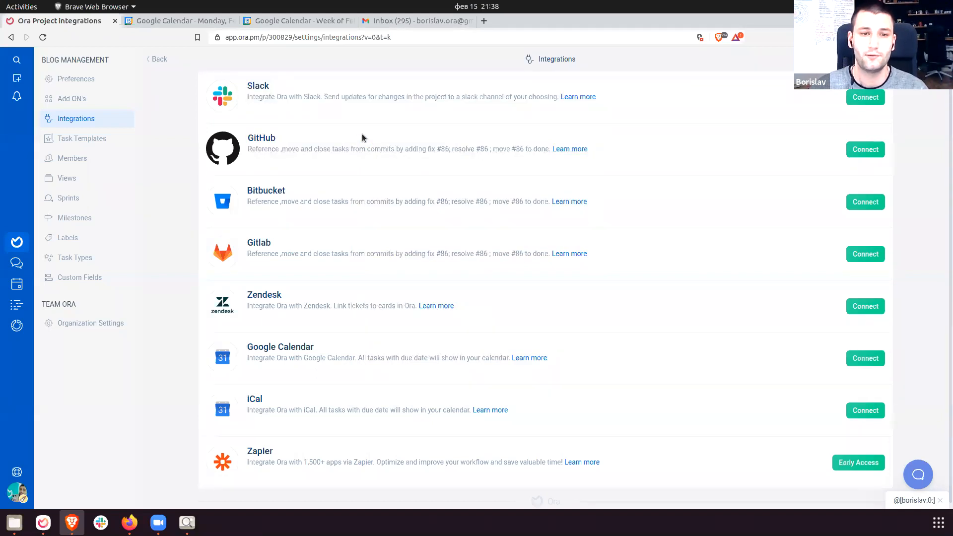
# Reread the Slack entry and GitHub title in the integrations list.
pyautogui.moveTo(248, 87); pyautogui.dragTo(322, 110)
pyautogui.click(322, 111)
pyautogui.moveTo(267, 89); pyautogui.dragTo(333, 111)
pyautogui.click(333, 112)
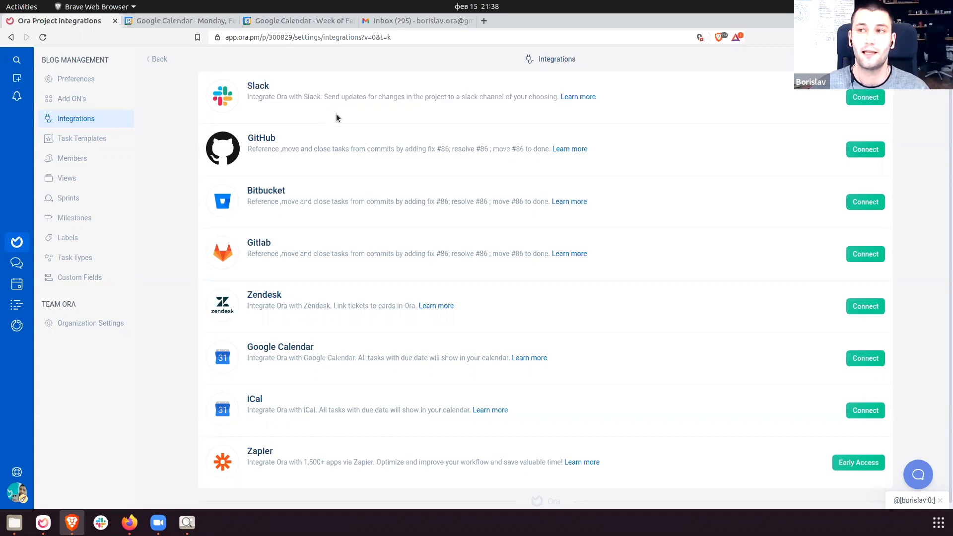
pyautogui.moveTo(248, 86); pyautogui.dragTo(371, 168)
pyautogui.click(389, 137)
pyautogui.click(373, 171)
# Review the GitHub, Bitbucket and Gitlab descriptions, then go back to the board.
pyautogui.moveTo(248, 132); pyautogui.dragTo(390, 276)
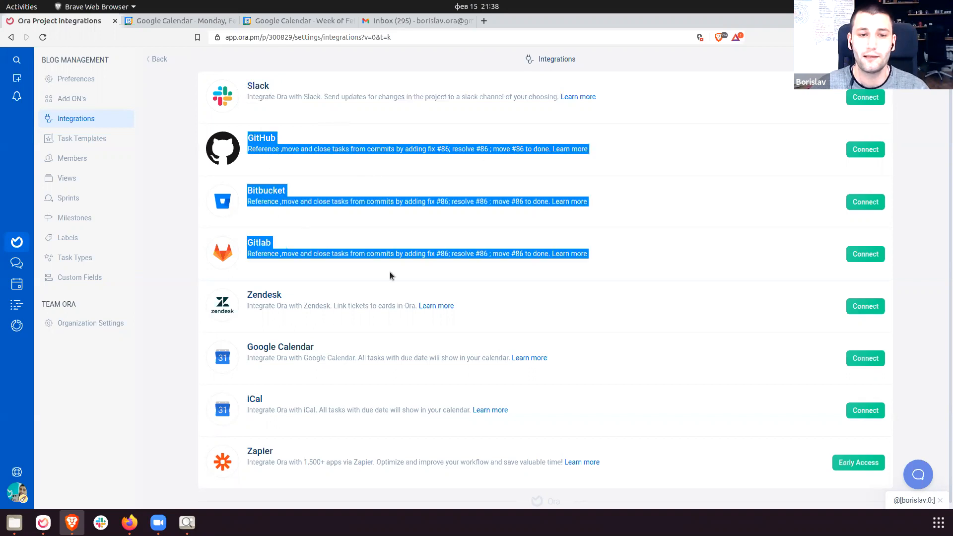
pyautogui.click(619, 264)
pyautogui.moveTo(249, 137); pyautogui.dragTo(624, 261)
pyautogui.click(623, 262)
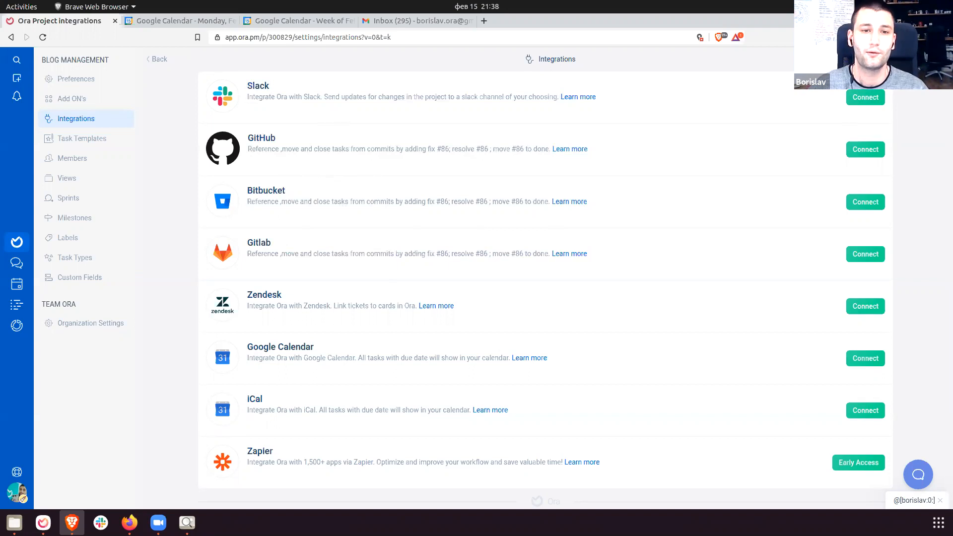
pyautogui.click(937, 59)
# Comment git commit -m "close #6 - new task" on task #6 "new task".
pyautogui.click(219, 135)
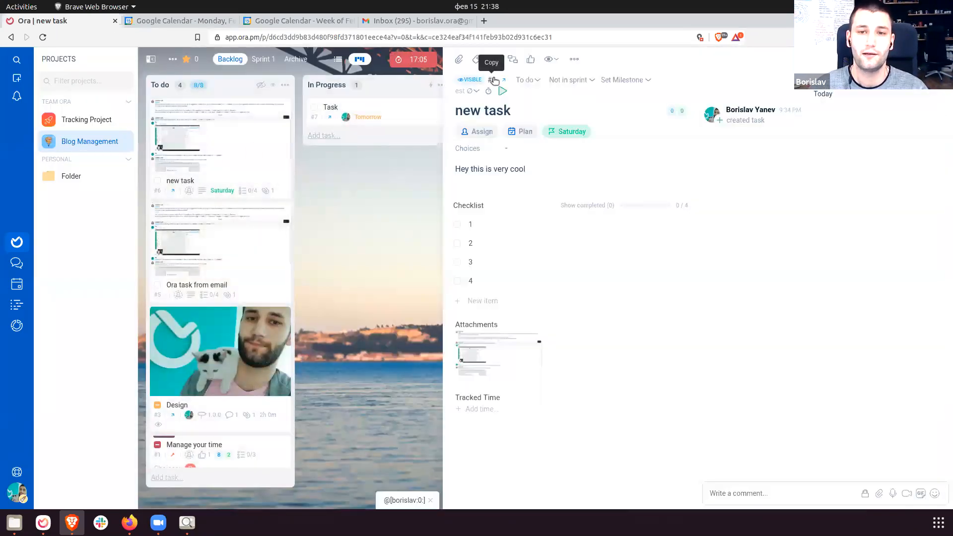
pyautogui.click(351, 245)
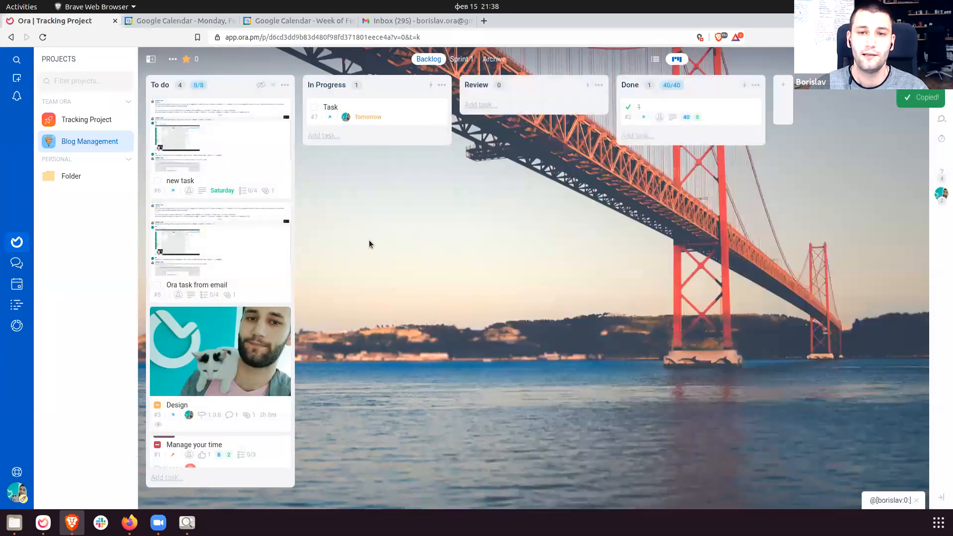
pyautogui.click(240, 132)
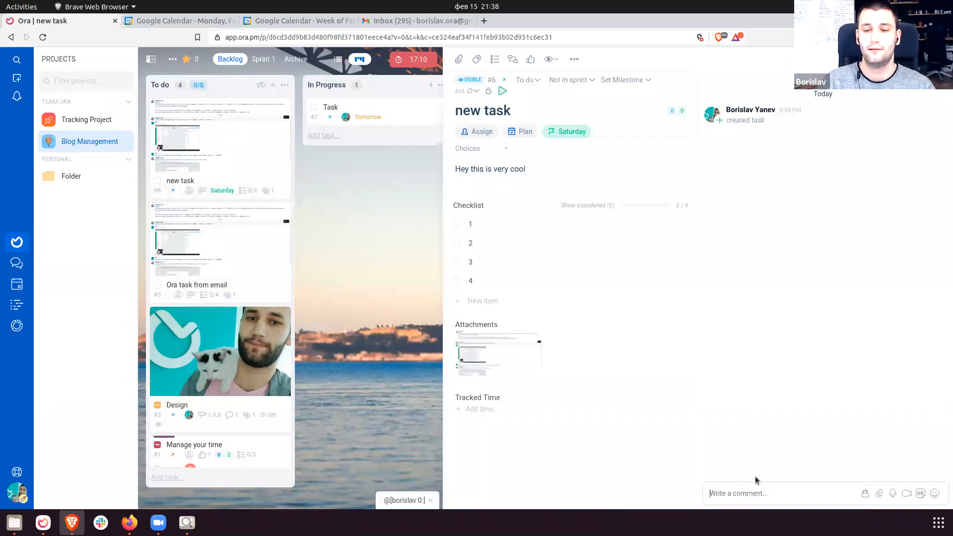
pyautogui.write('git commit -m "c')
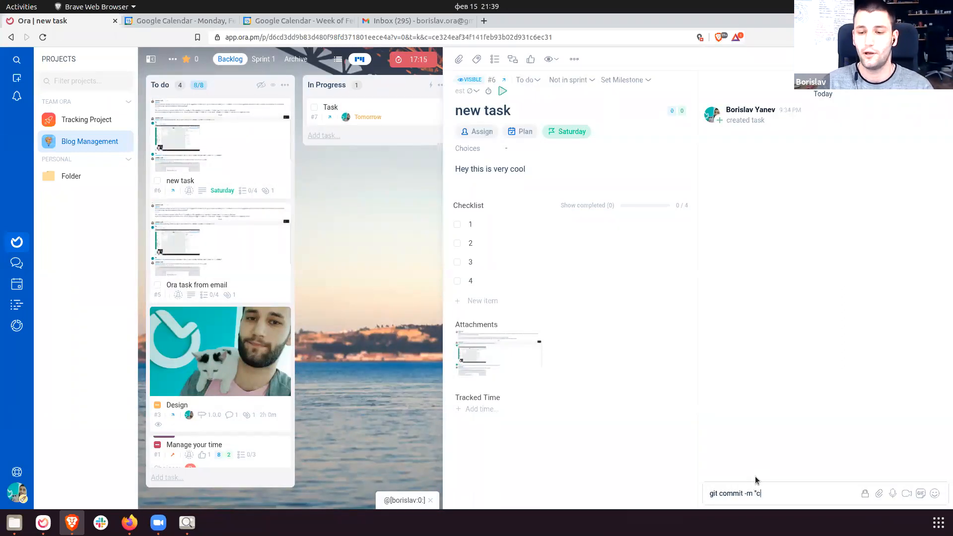
pyautogui.write('lose #6 - new task')
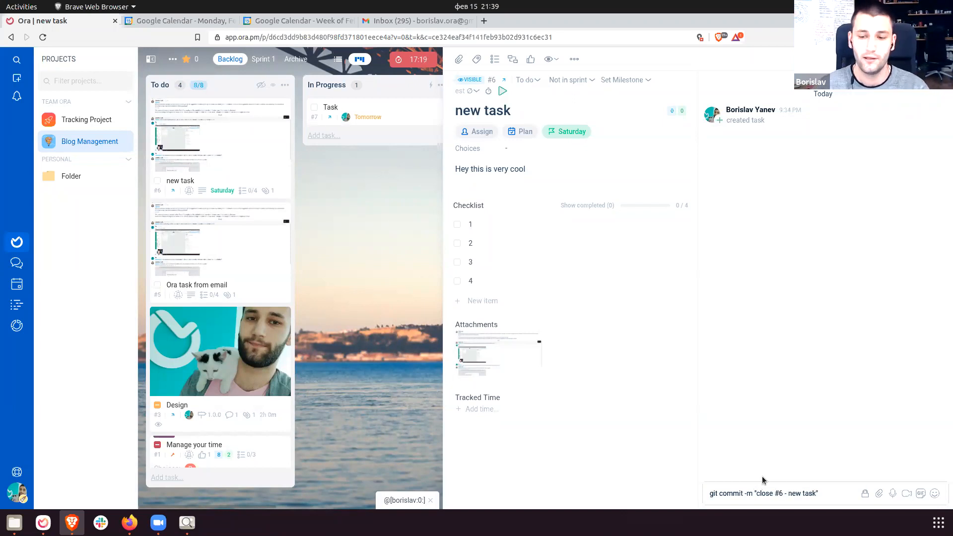
pyautogui.moveTo(709, 493); pyautogui.dragTo(760, 490)
pyautogui.press('Return')
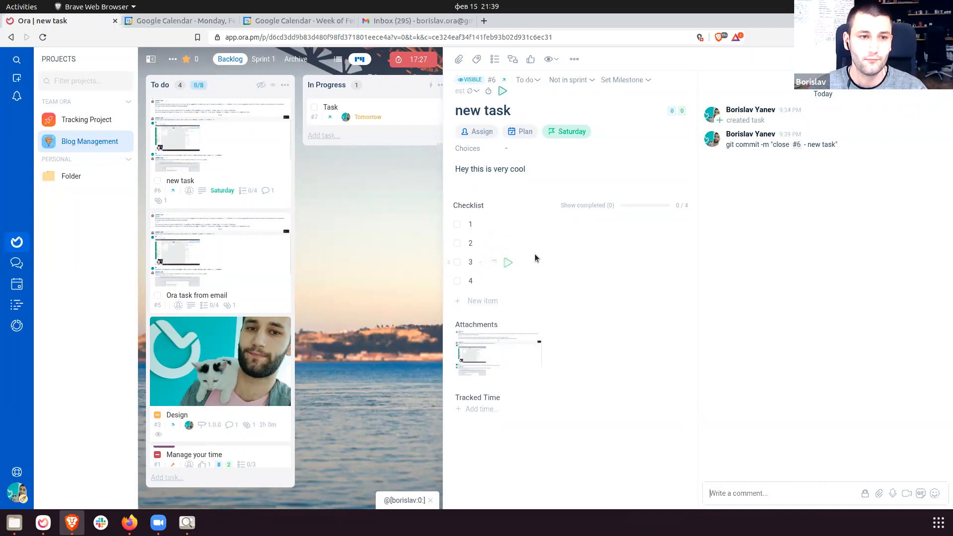
# Close the task details and open Blog Management's project settings at Add-ons > Integrations.
pyautogui.press('Escape')
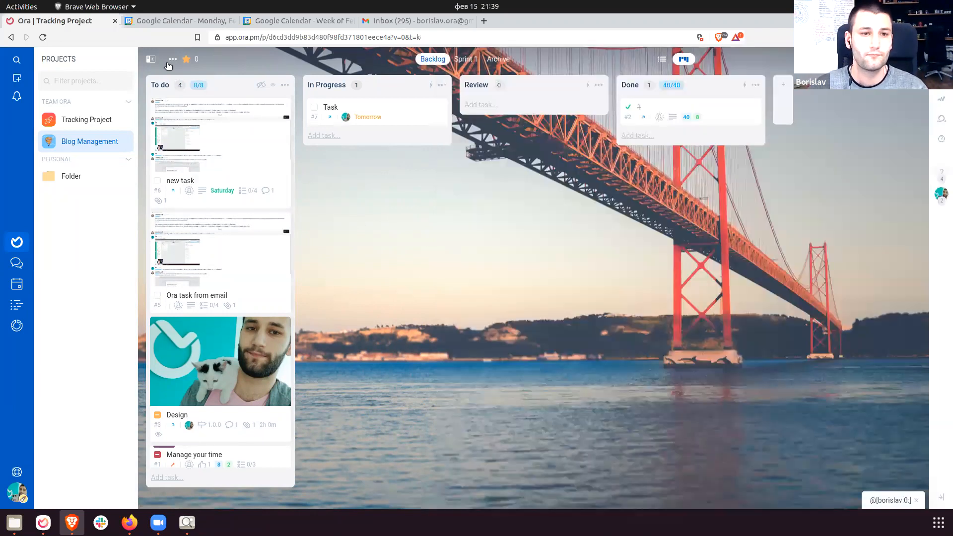
pyautogui.click(173, 58)
pyautogui.click(164, 81)
pyautogui.click(101, 99)
pyautogui.scroll(-3, 341, 260)
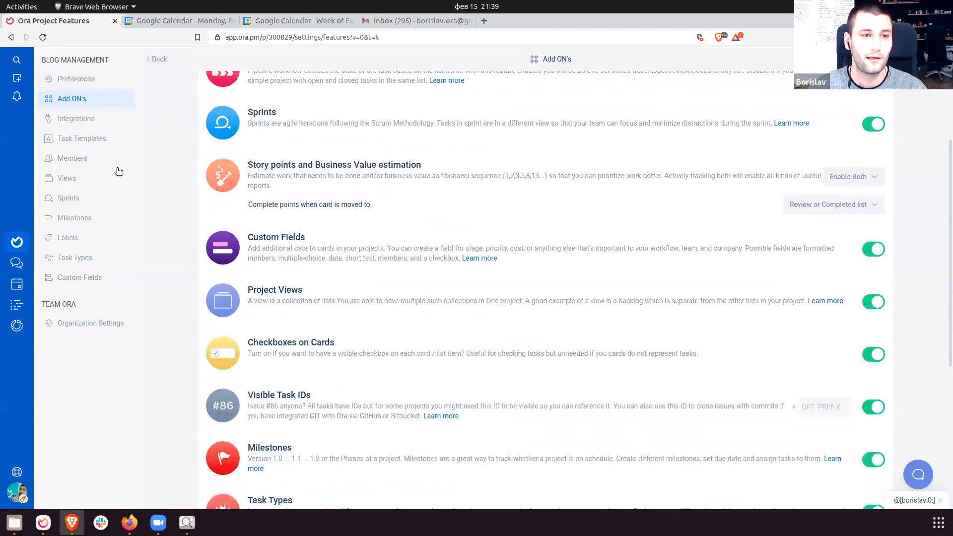
pyautogui.click(77, 118)
# Select the Zapier integration name, then begin typing 'zapier.' in a new browser tab.
pyautogui.doubleClick(275, 446)
pyautogui.click(649, 464)
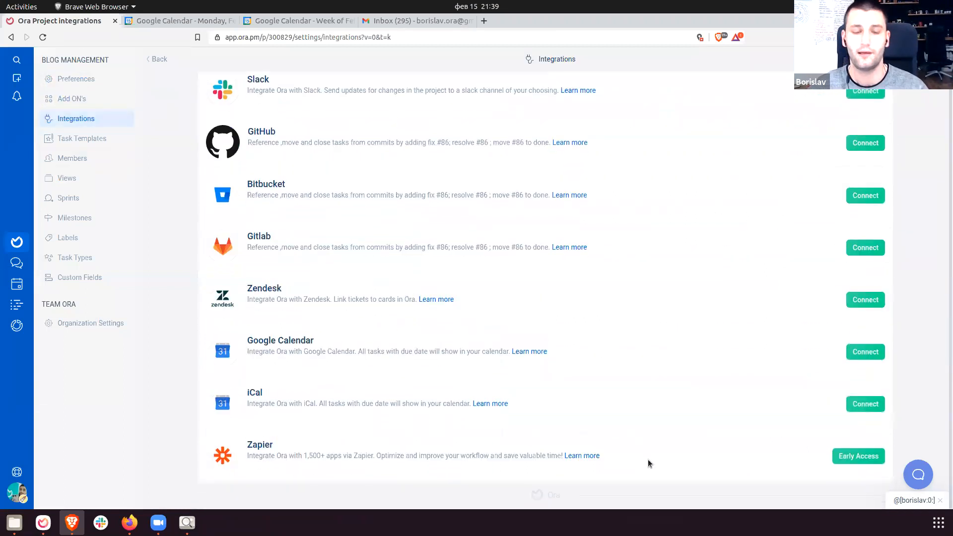
pyautogui.moveTo(583, 450); pyautogui.dragTo(307, 415)
pyautogui.click(311, 403)
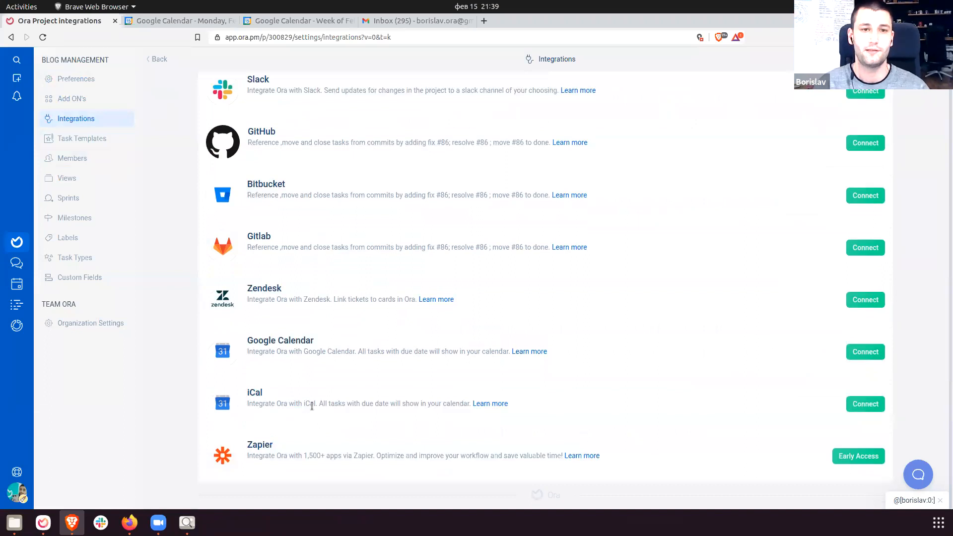
pyautogui.hotkey('ctrl', 't')
pyautogui.write('zapier.')
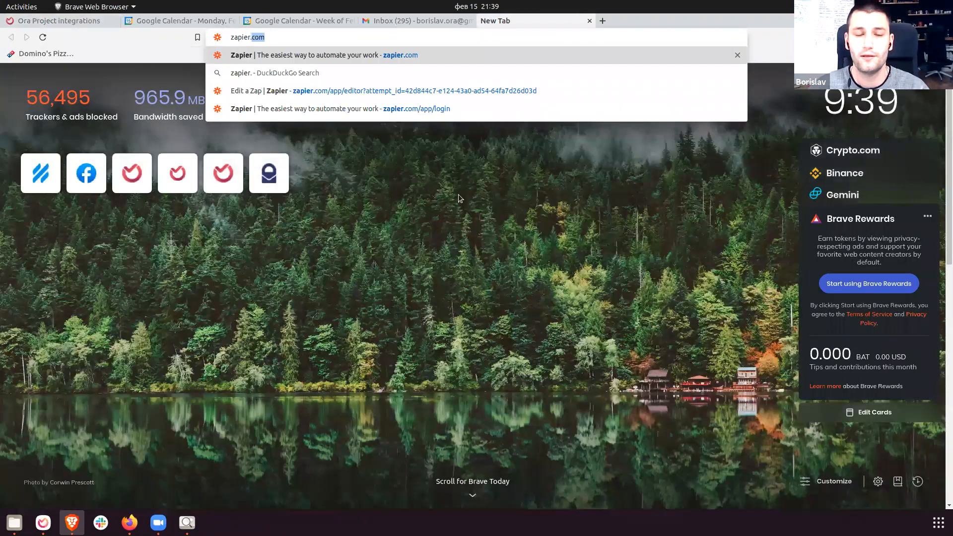
# Load the zapier.com website and start making a new Zap.
pyautogui.press('Return')
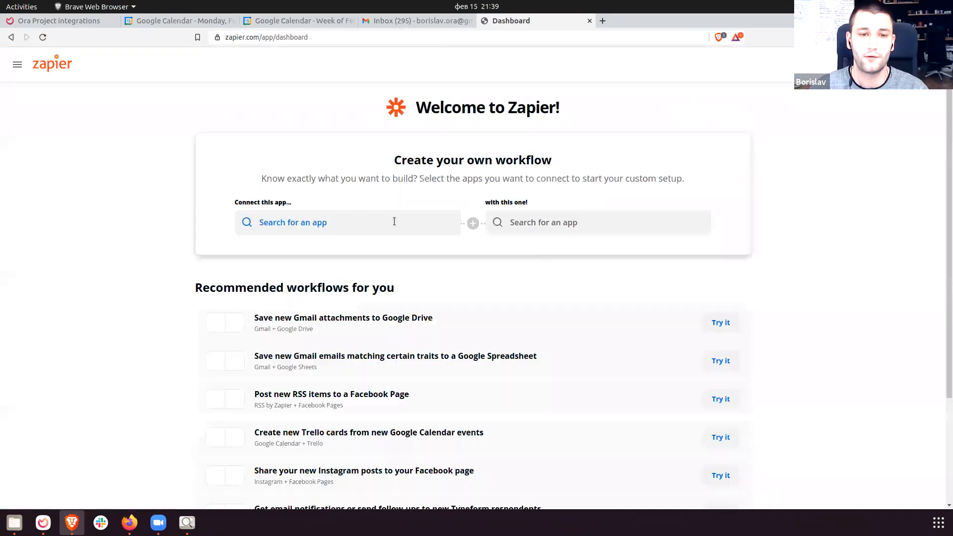
pyautogui.scroll(-3, 555, 250)
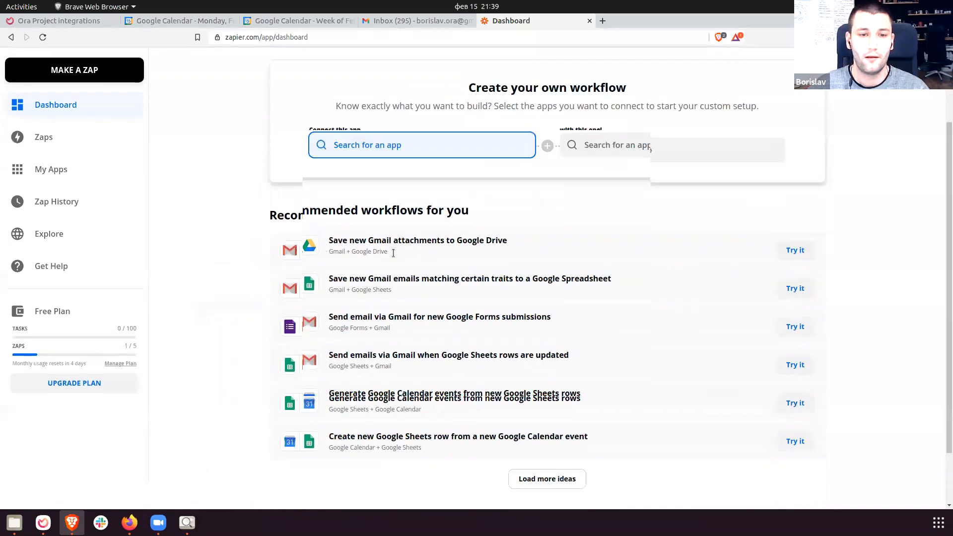
pyautogui.write('Ora')
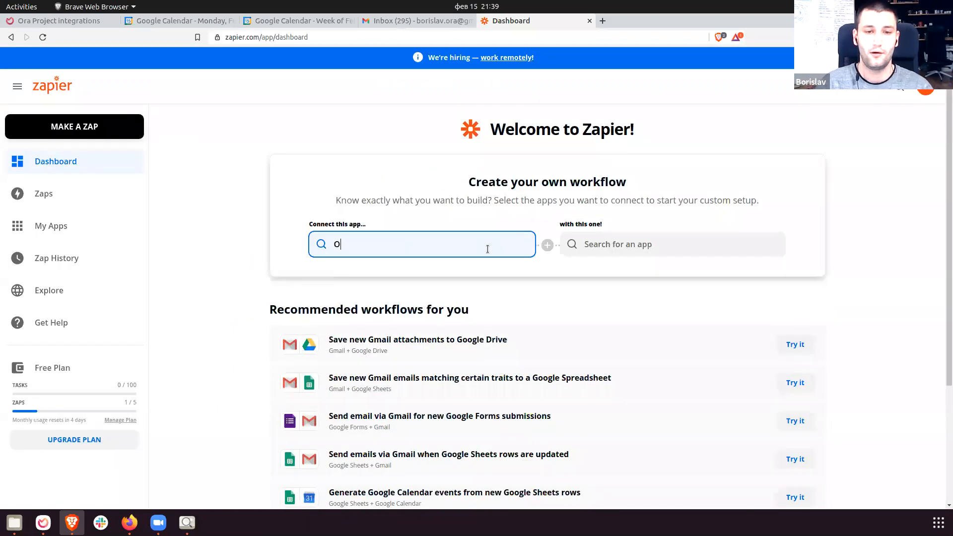
pyautogui.click(255, 220)
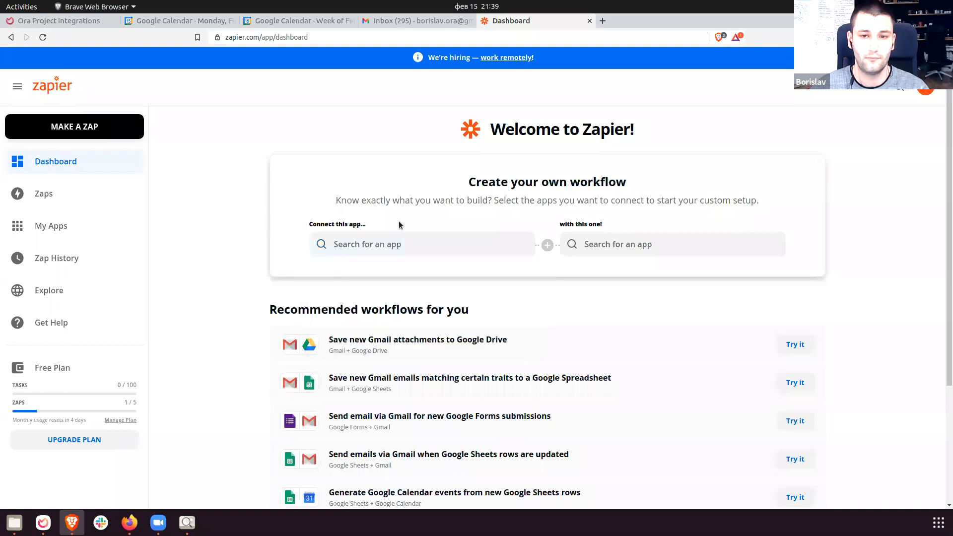
pyautogui.click(85, 124)
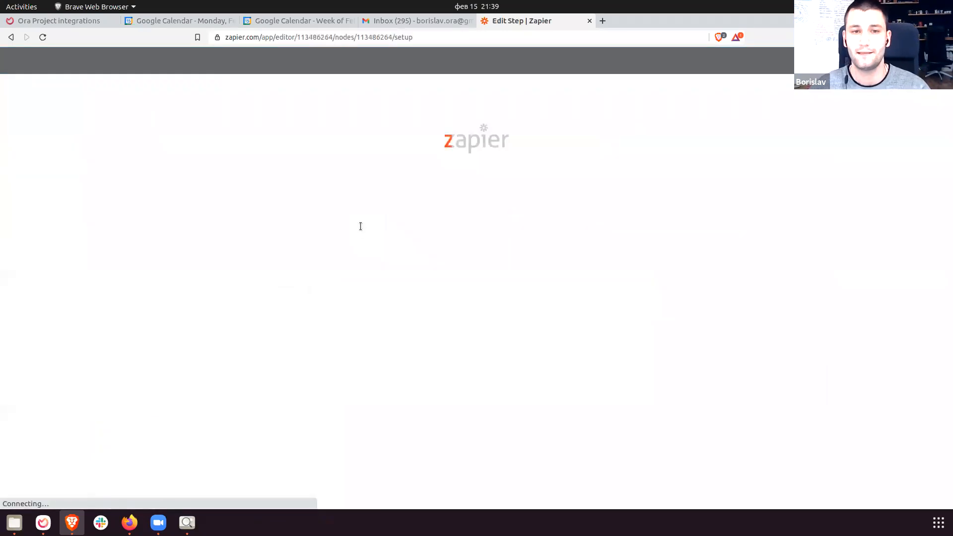
# Set the Zap's trigger app to Ora with the New Task event, and continue.
pyautogui.write('Ora')
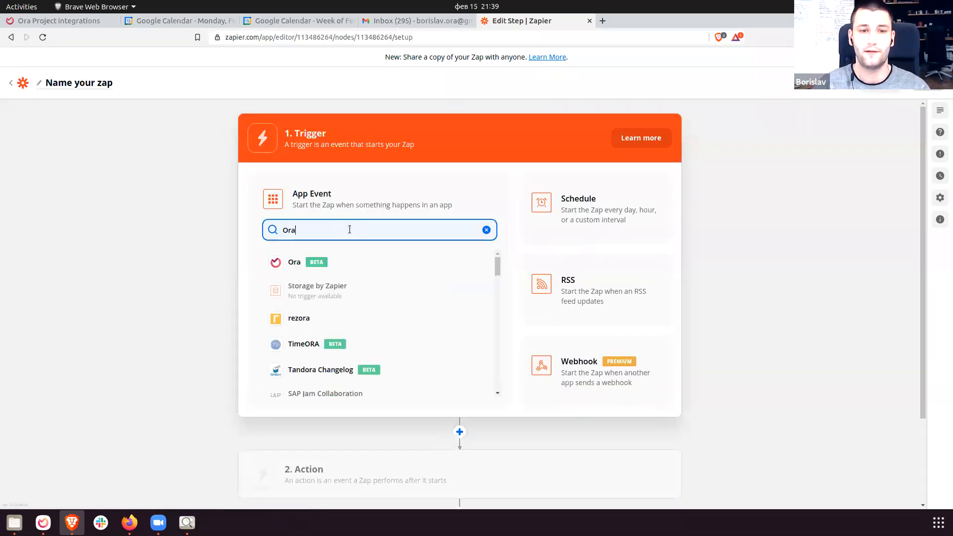
pyautogui.click(356, 259)
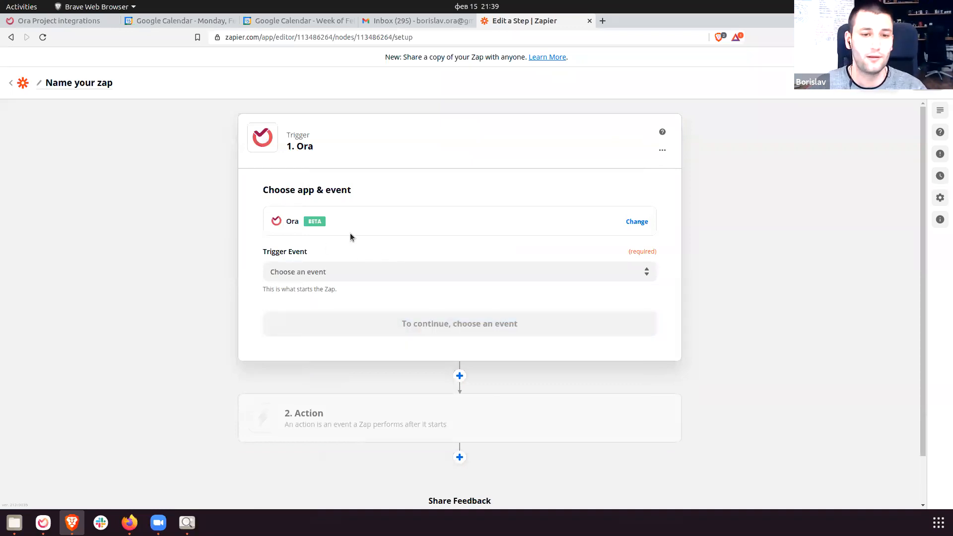
pyautogui.scroll(-2, 352, 236)
pyautogui.click(340, 218)
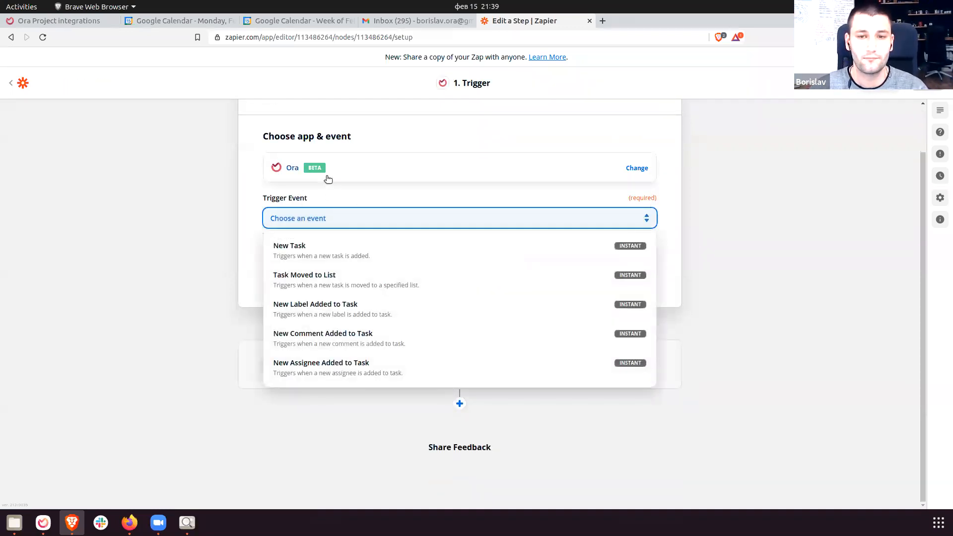
pyautogui.moveTo(505, 189); pyautogui.dragTo(418, 203)
pyautogui.moveTo(288, 199); pyautogui.dragTo(419, 206)
pyautogui.click(374, 217)
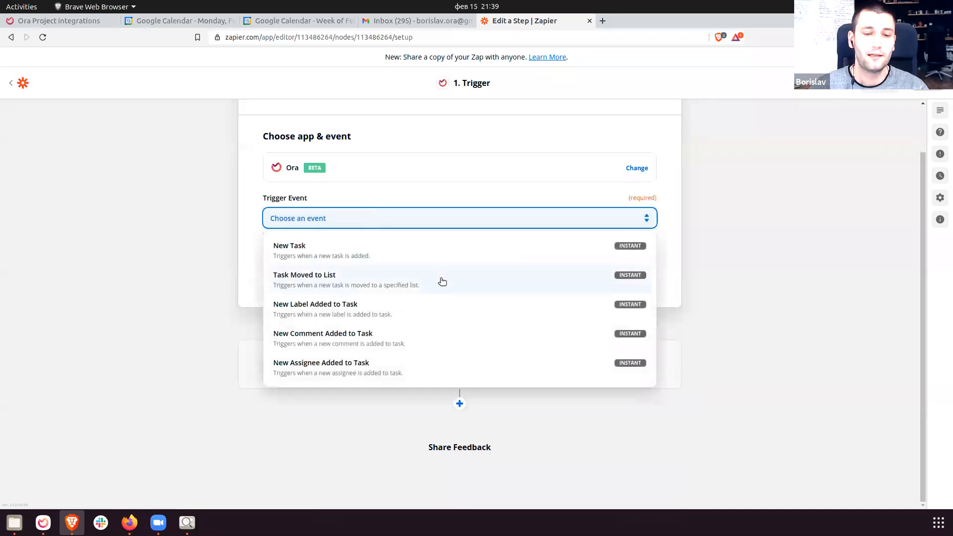
pyautogui.scroll(2, 404, 283)
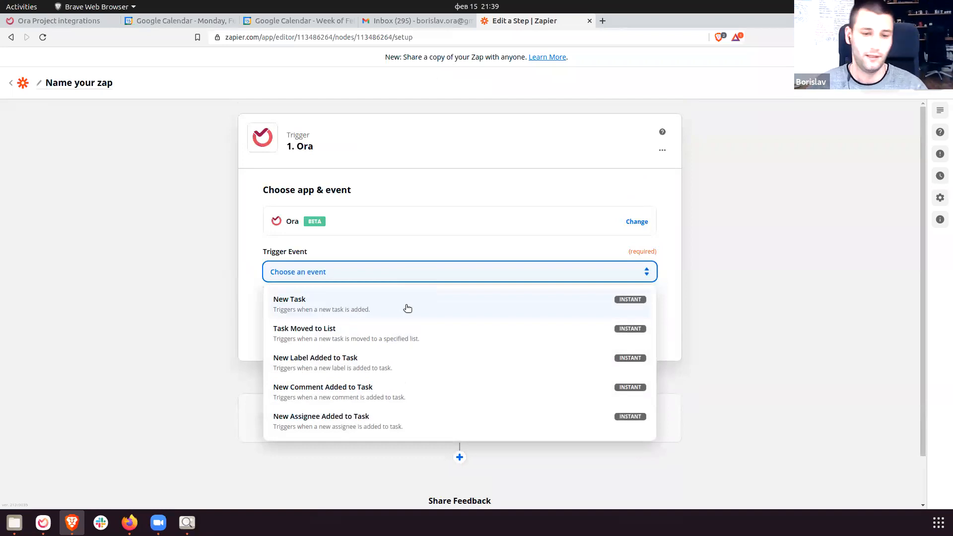
pyautogui.scroll(-2, 417, 343)
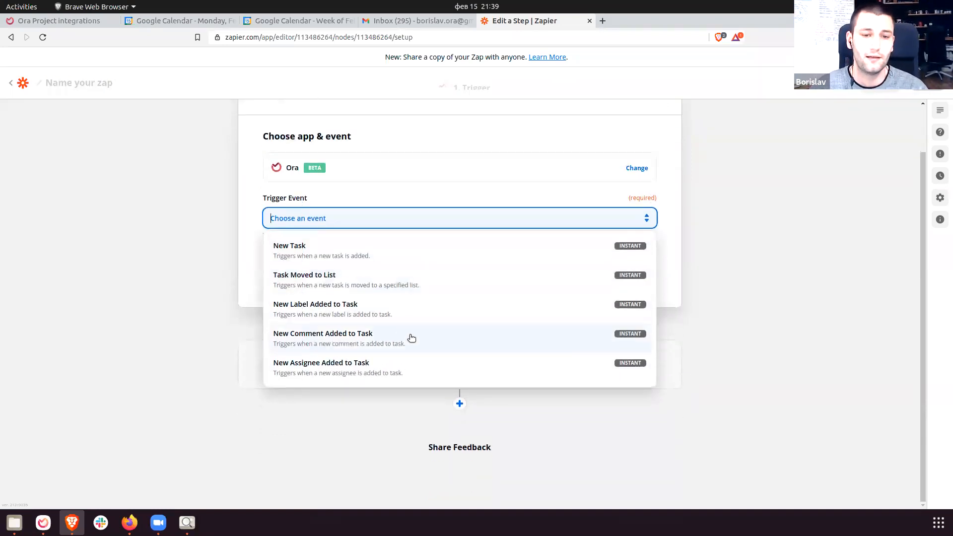
pyautogui.click(325, 252)
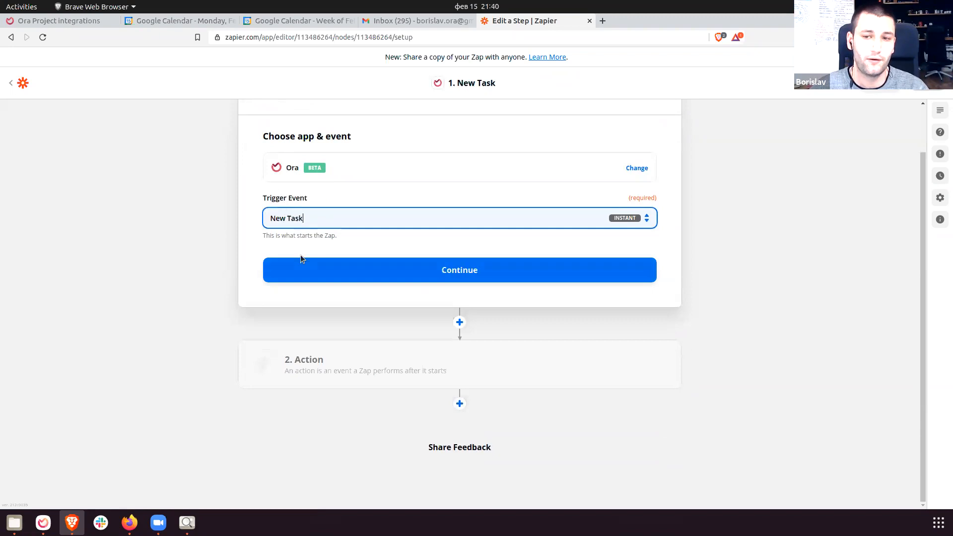
pyautogui.click(438, 276)
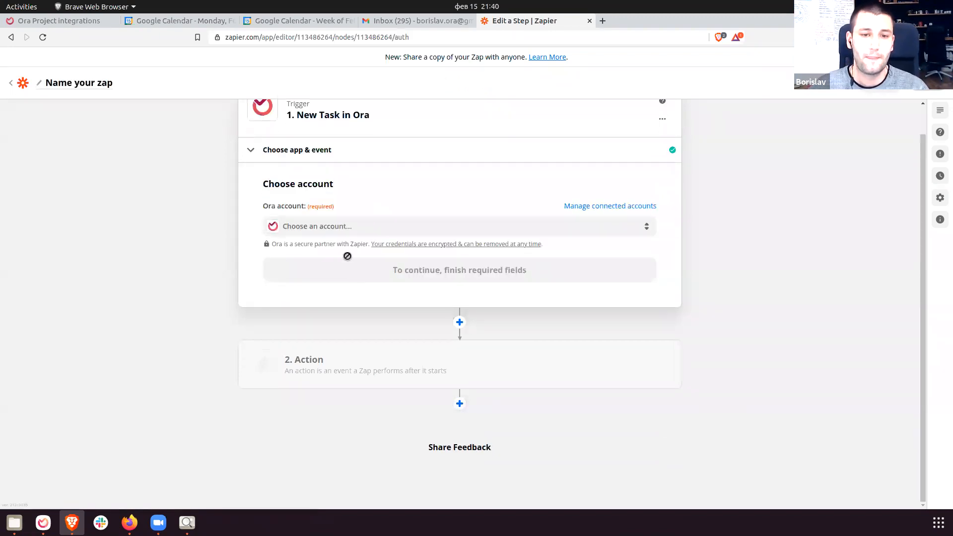
# Connect a new Ora account to Zapier, grant it access, and select it for the trigger.
pyautogui.click(329, 232)
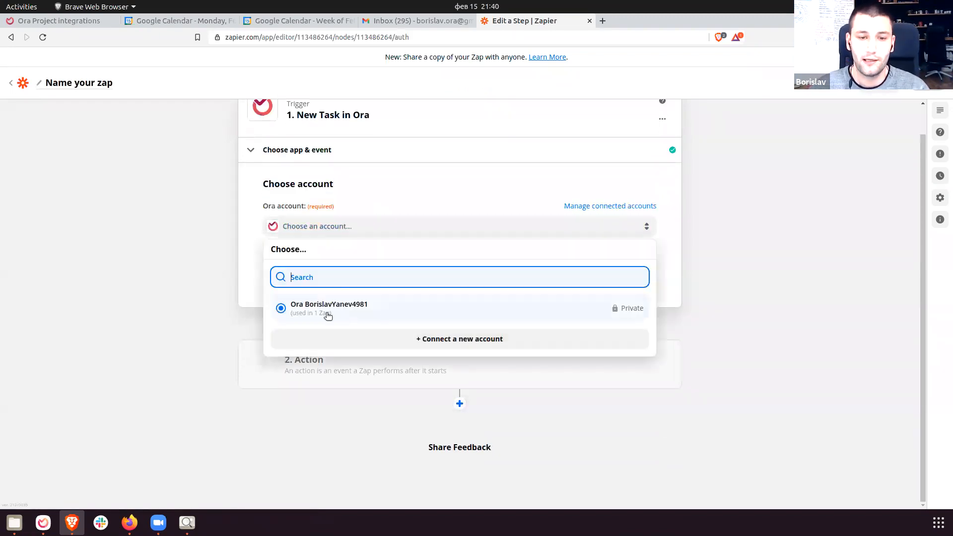
pyautogui.click(445, 343)
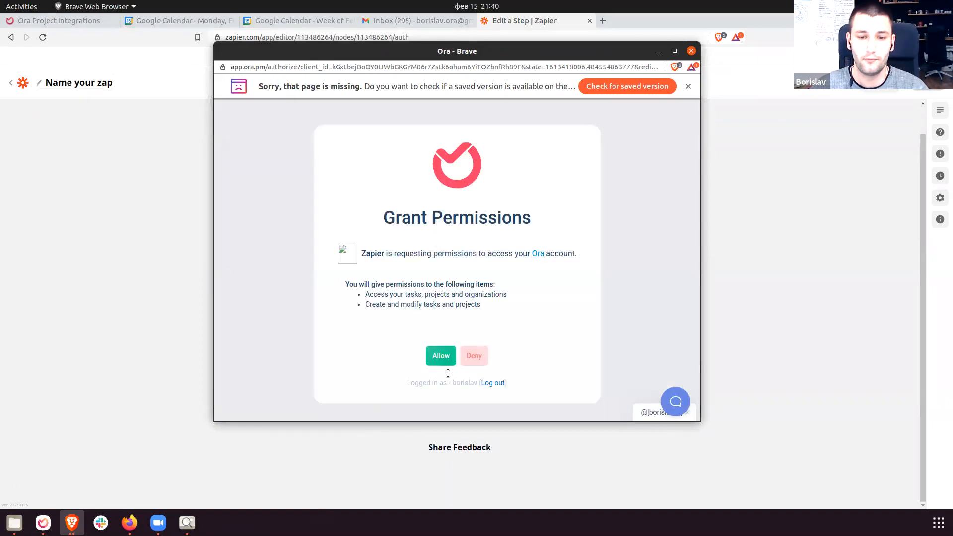
pyautogui.click(444, 357)
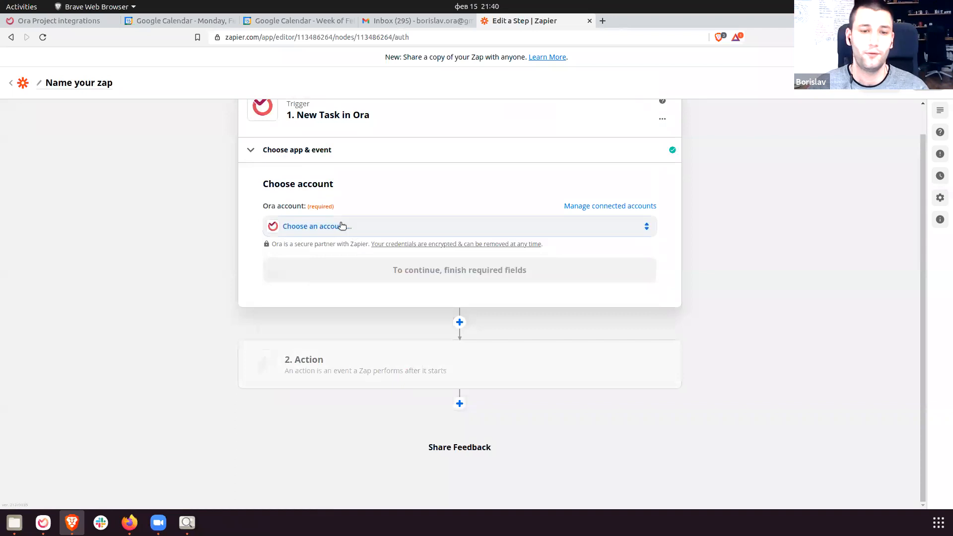
pyautogui.click(343, 226)
pyautogui.click(362, 338)
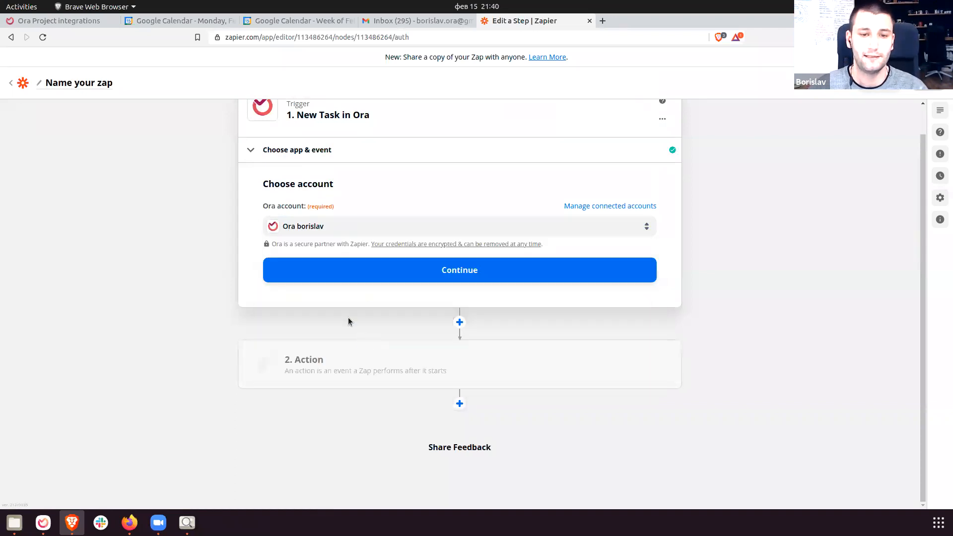
pyautogui.click(441, 264)
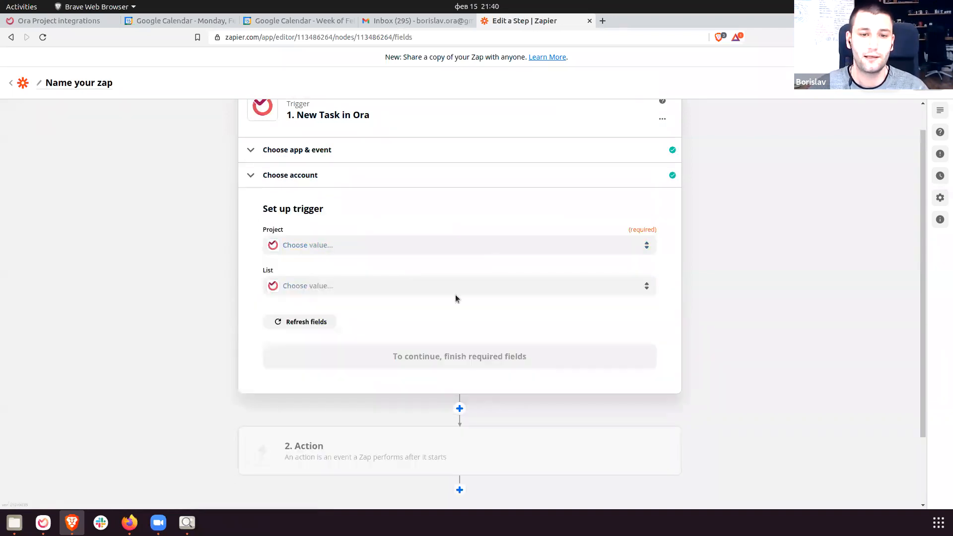
# Set the trigger project to Blog Management and the list to Archived, then continue.
pyautogui.click(387, 246)
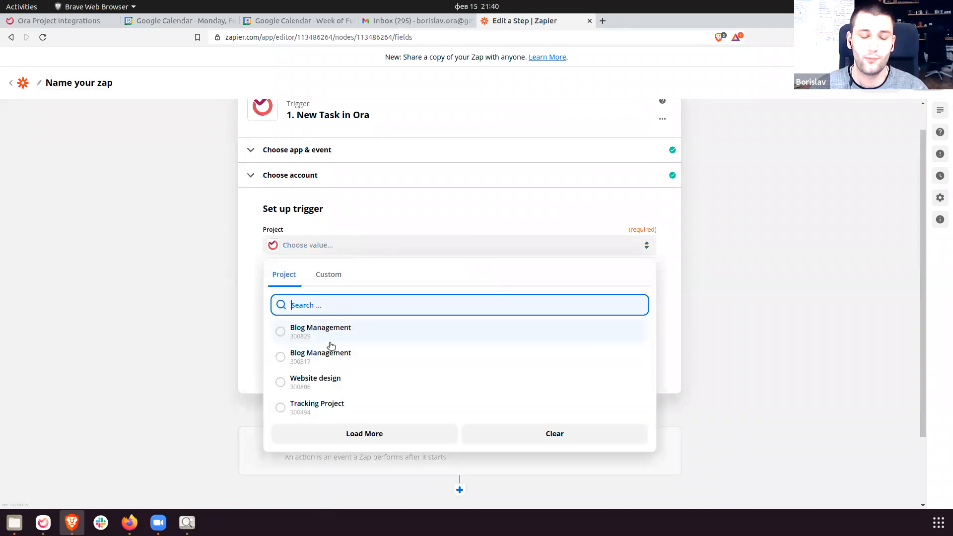
pyautogui.scroll(-3, 372, 389)
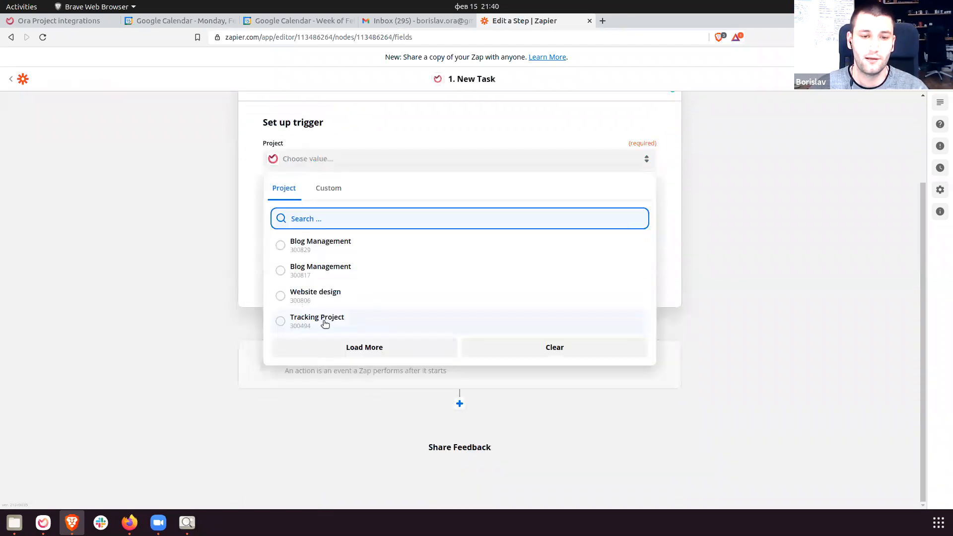
pyautogui.click(365, 247)
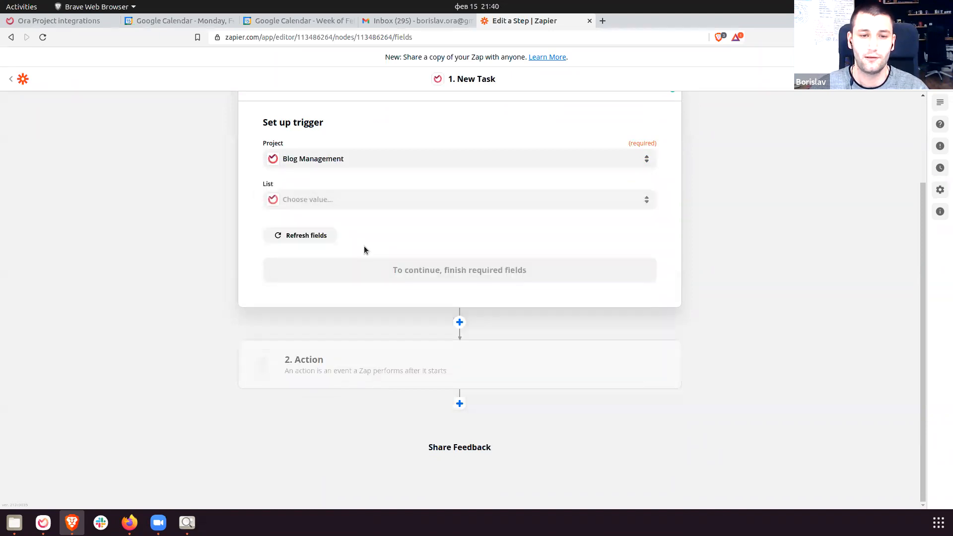
pyautogui.click(418, 197)
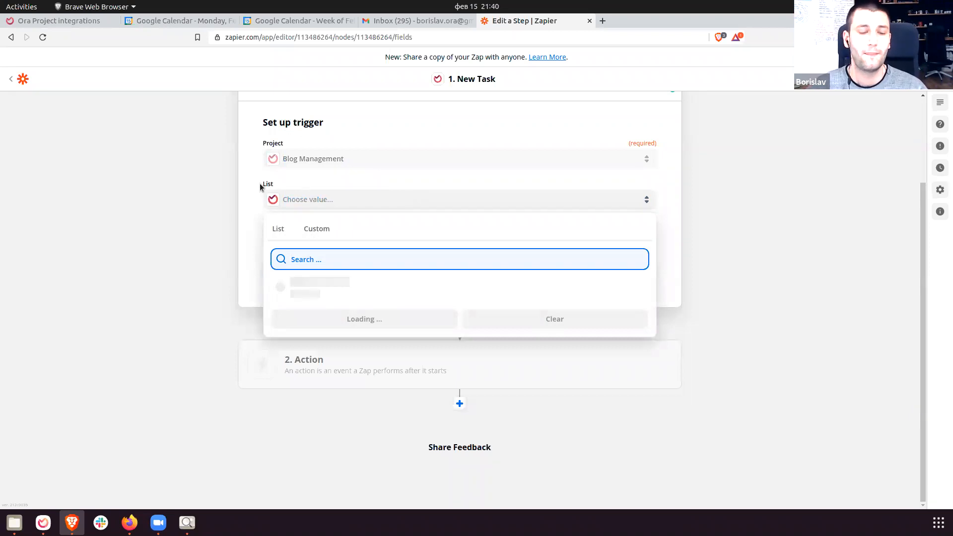
pyautogui.scroll(-1, 320, 298)
pyautogui.scroll(1, 370, 382)
pyautogui.scroll(-1, 370, 382)
pyautogui.scroll(2, 368, 380)
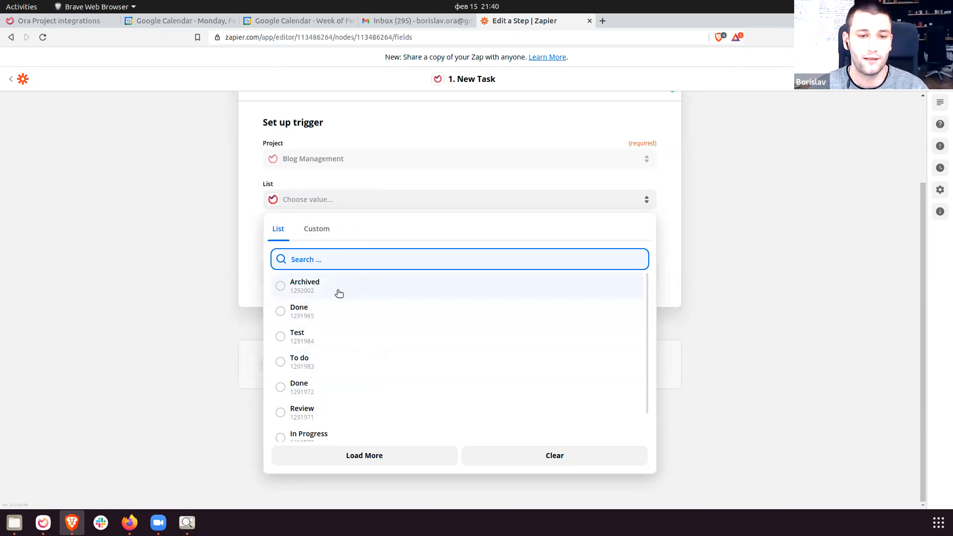
pyautogui.click(338, 289)
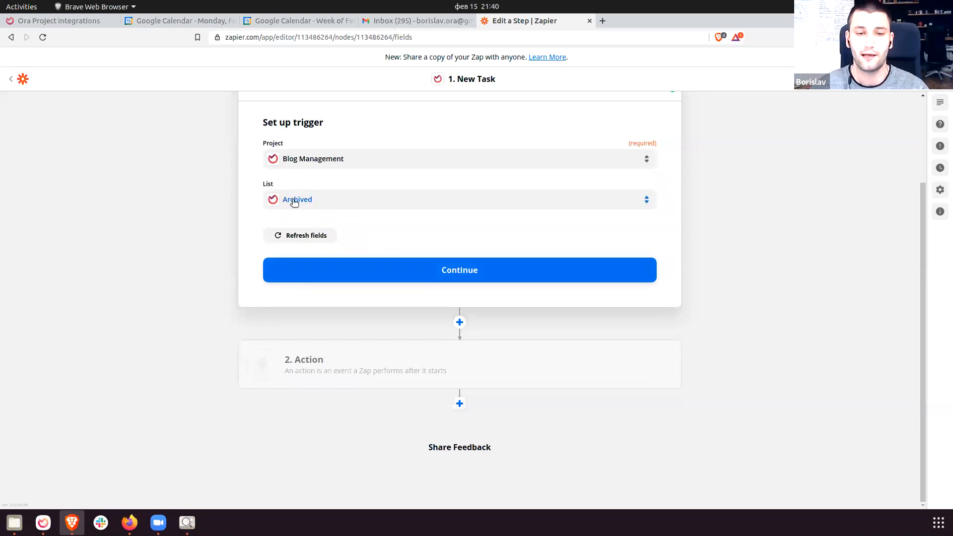
pyautogui.click(434, 271)
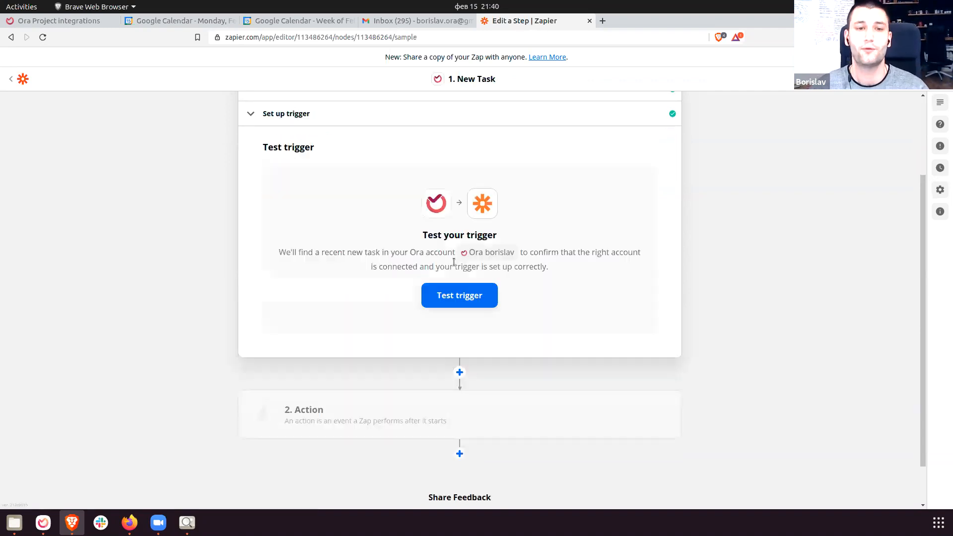
# Test the trigger to find a sample task, then continue to the action step.
pyautogui.click(454, 291)
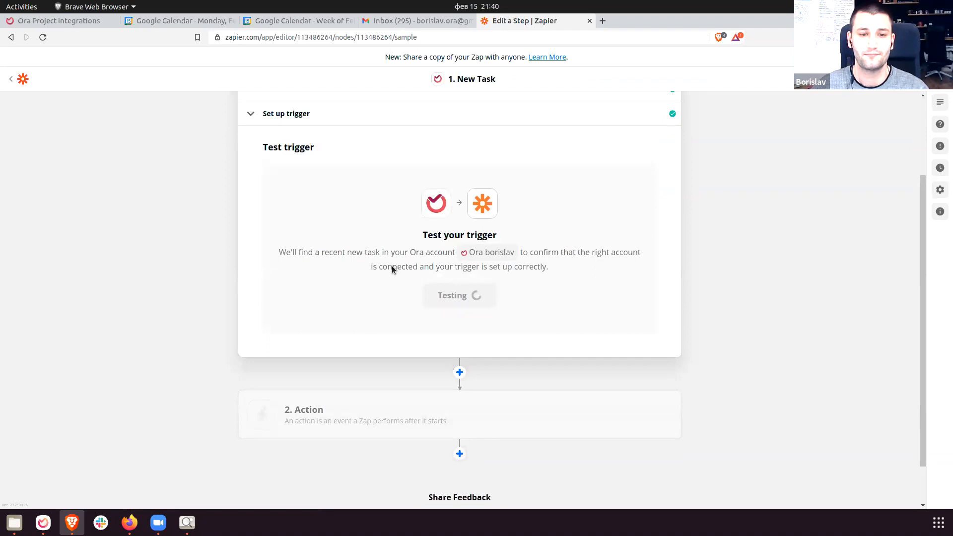
pyautogui.scroll(-2, 365, 273)
pyautogui.scroll(-3, 364, 281)
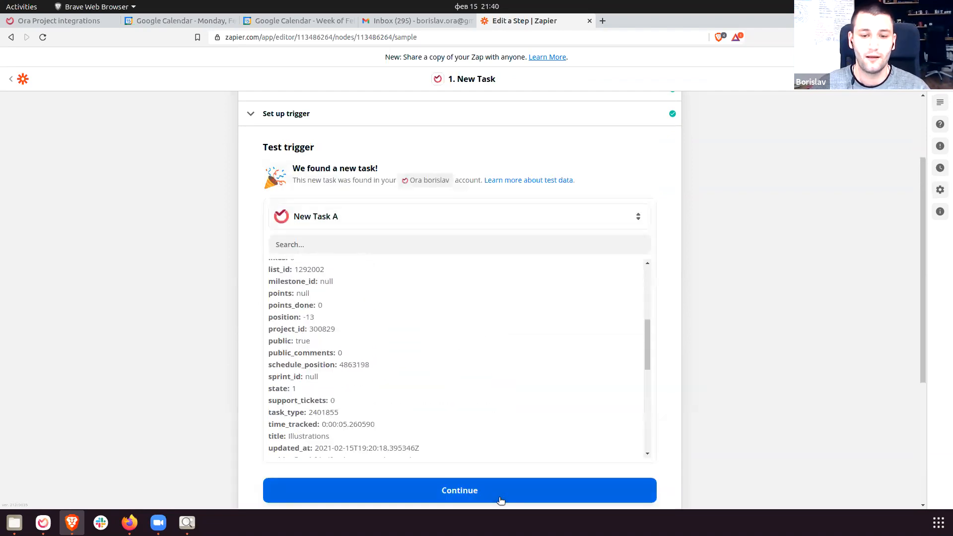
pyautogui.click(497, 497)
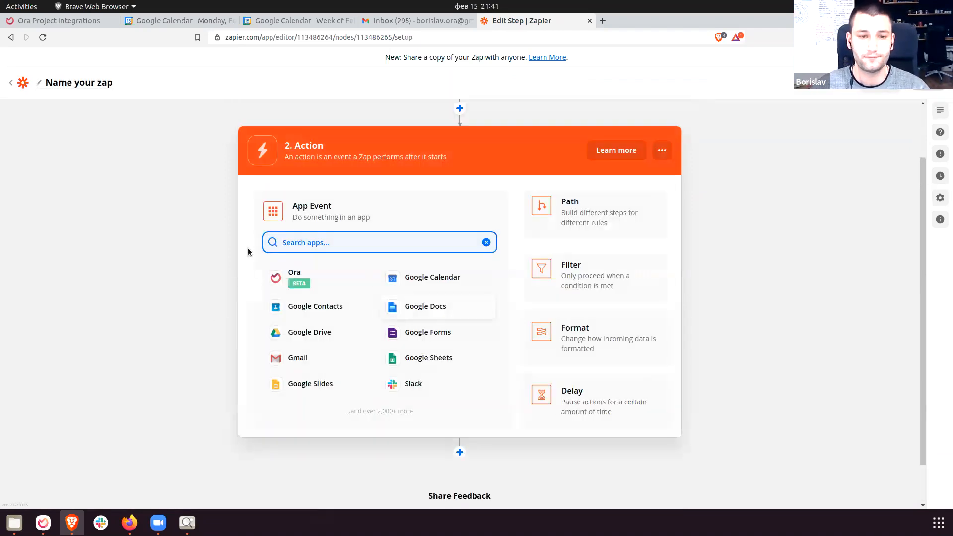
# Choose Ora as the action app with the Create Comment event, and continue.
pyautogui.moveTo(285, 202); pyautogui.dragTo(421, 213)
pyautogui.click(452, 213)
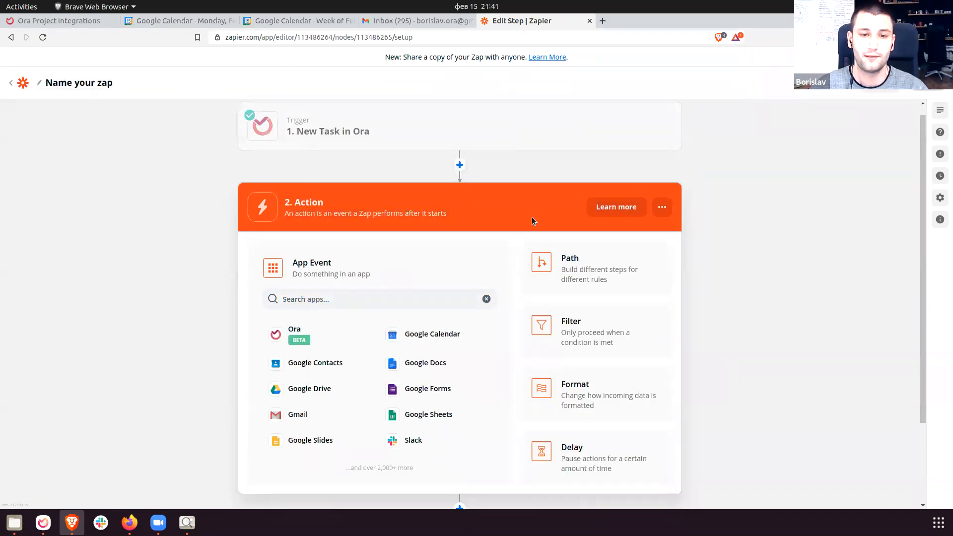
pyautogui.click(288, 339)
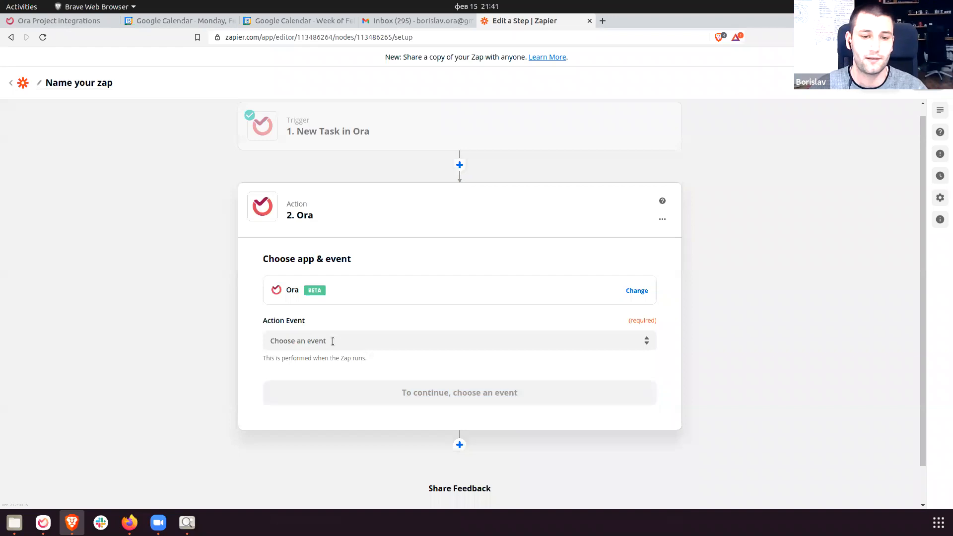
pyautogui.click(334, 341)
pyautogui.scroll(-2, 204, 297)
pyautogui.click(121, 245)
pyautogui.click(328, 298)
pyautogui.scroll(-3, 336, 345)
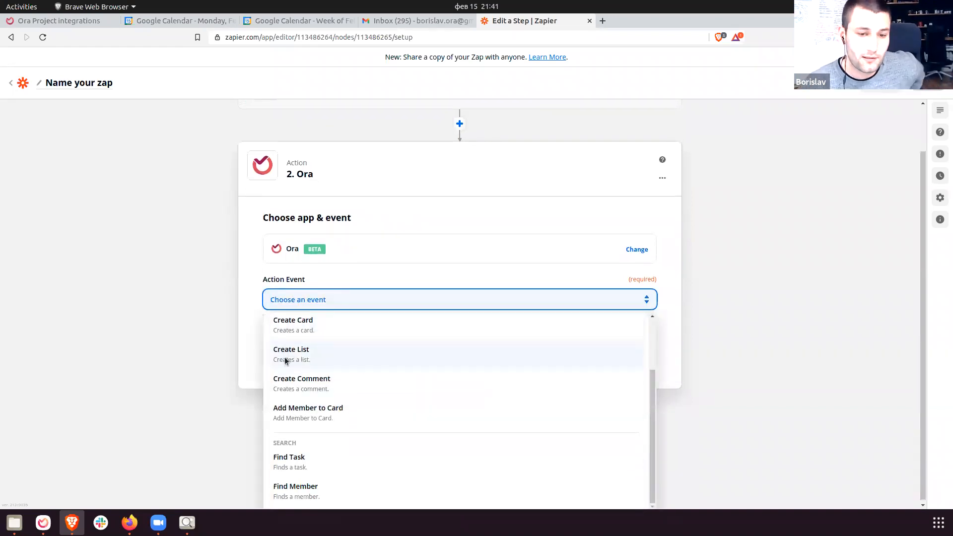
pyautogui.click(369, 389)
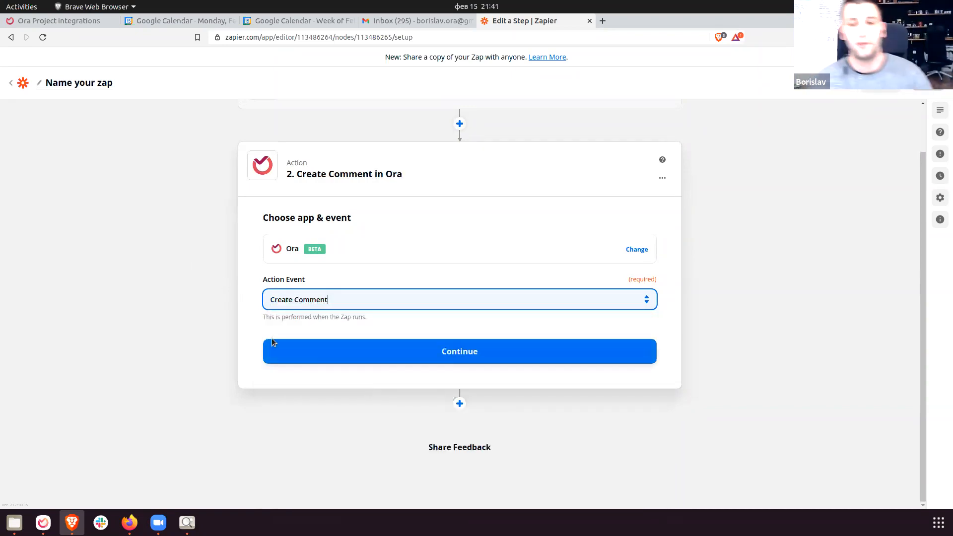
pyautogui.click(351, 353)
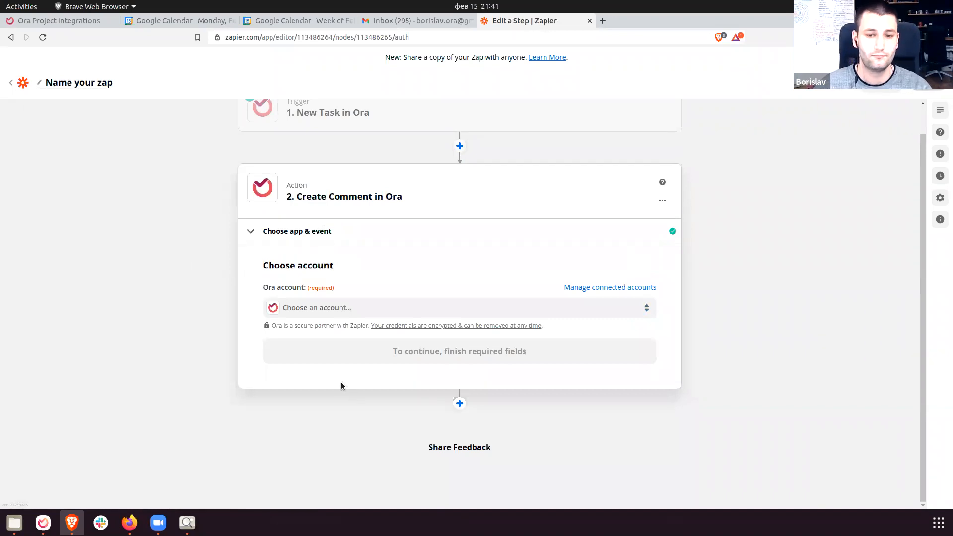
# Select the connected Ora account for the action and continue.
pyautogui.click(298, 307)
pyautogui.click(346, 416)
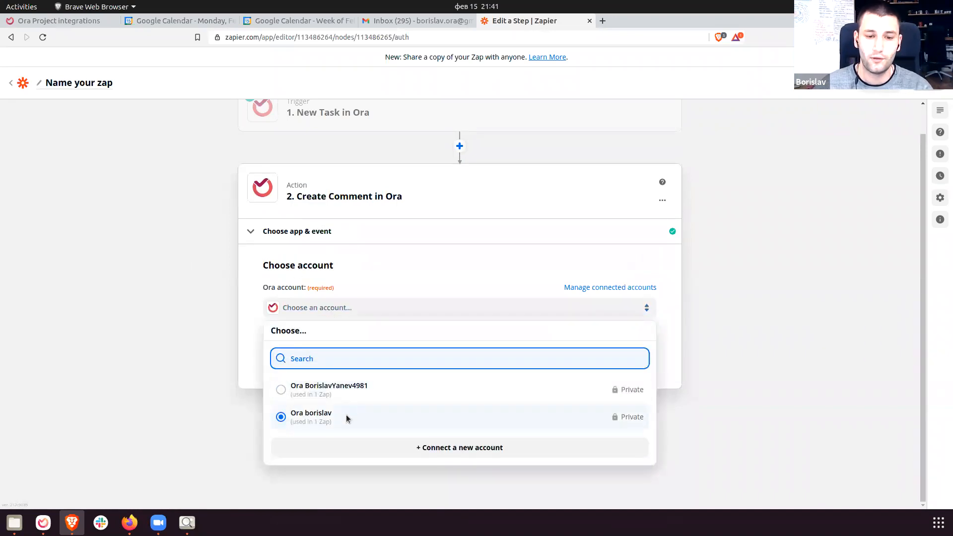
pyautogui.click(436, 352)
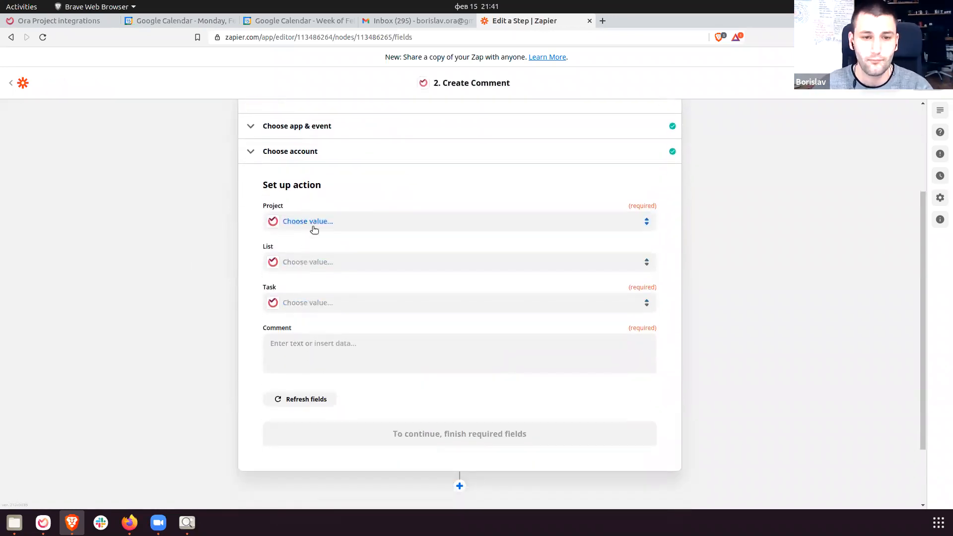
# Target the comment at Blog Management's Archived list, on the Illustrations task.
pyautogui.click(315, 224)
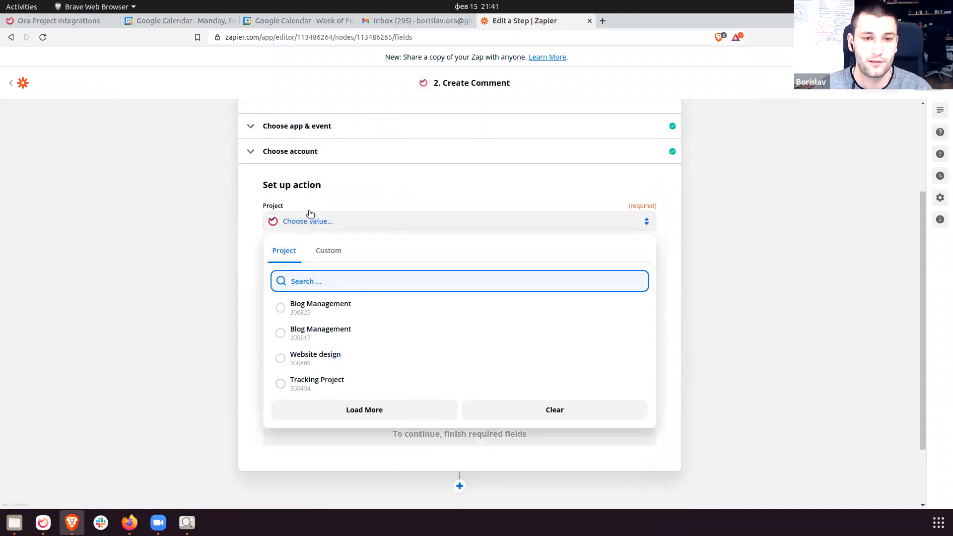
pyautogui.click(368, 310)
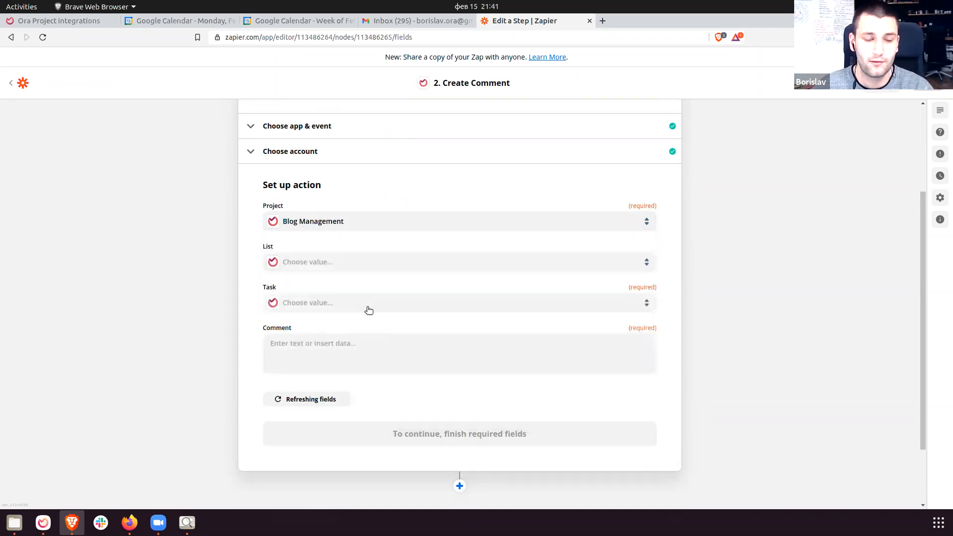
pyautogui.click(315, 222)
pyautogui.click(225, 219)
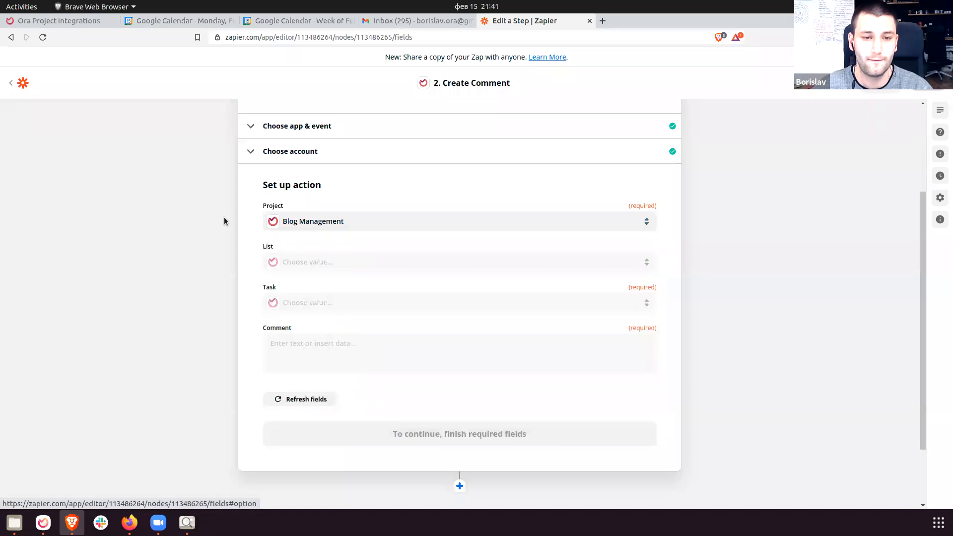
pyautogui.click(327, 262)
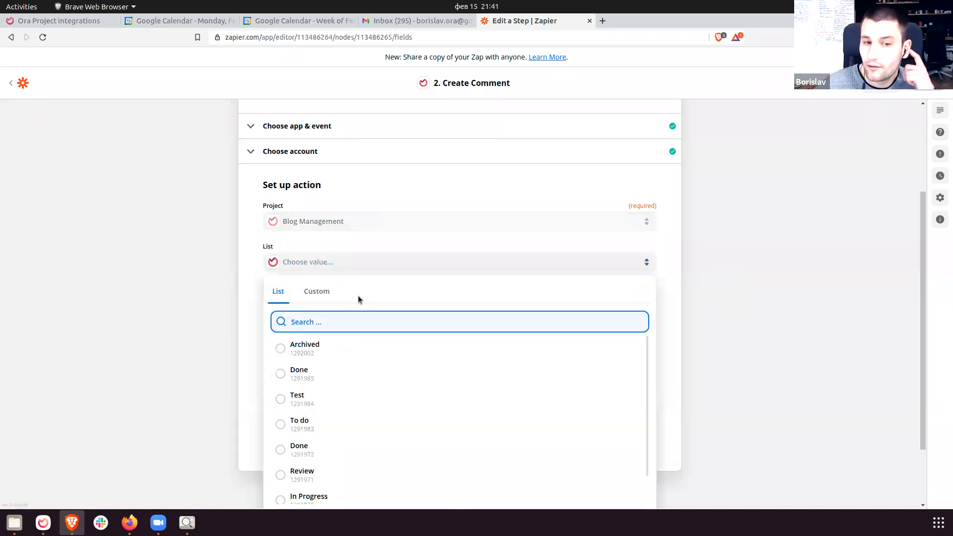
pyautogui.scroll(-2, 365, 354)
pyautogui.scroll(2, 354, 378)
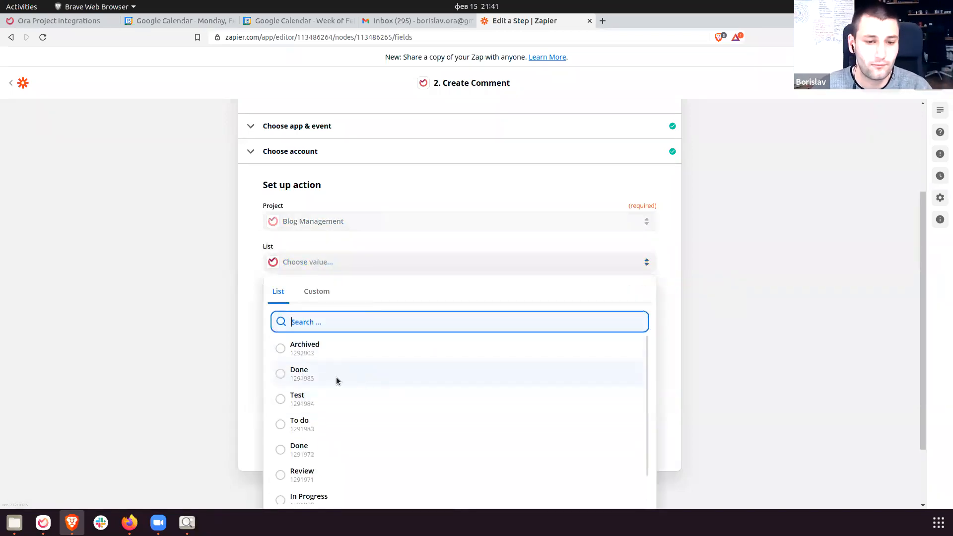
pyautogui.scroll(-2, 227, 356)
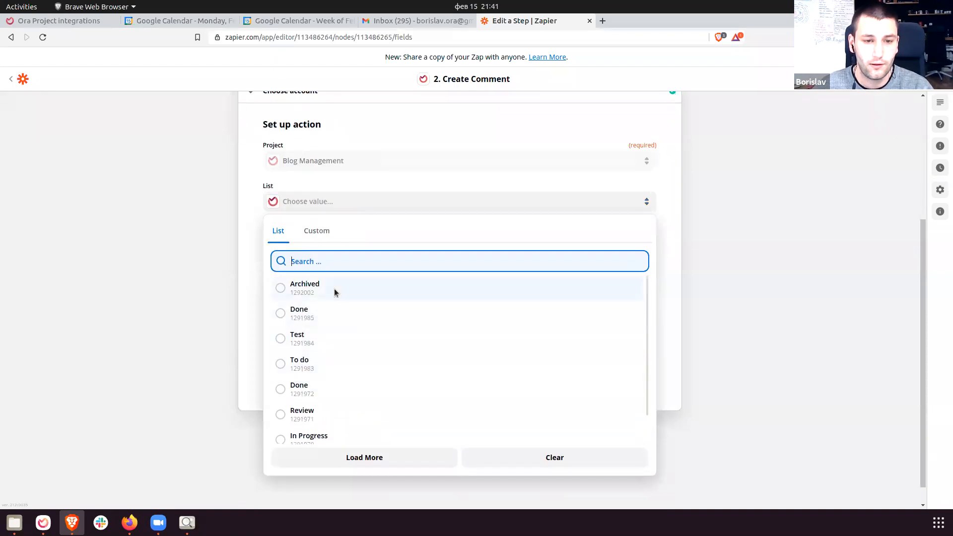
pyautogui.click(335, 292)
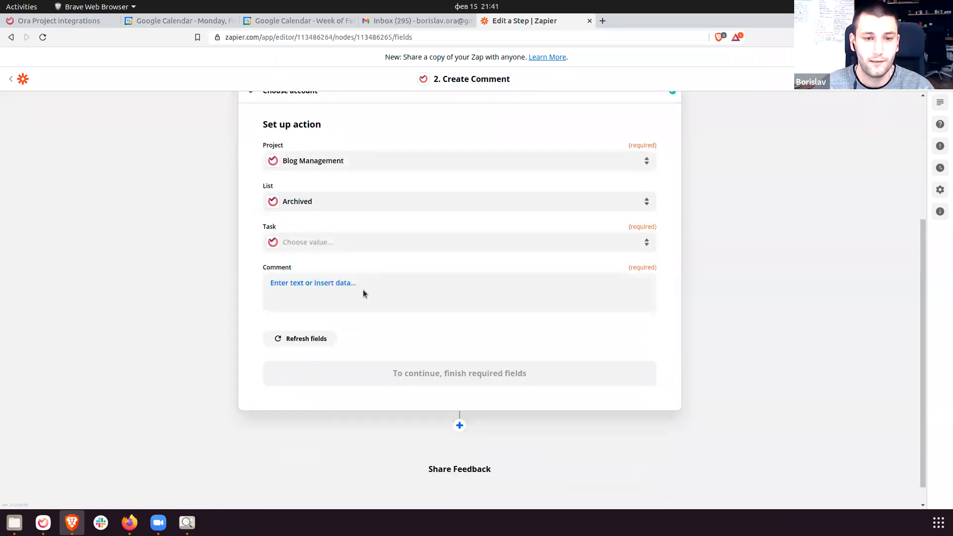
pyautogui.click(328, 242)
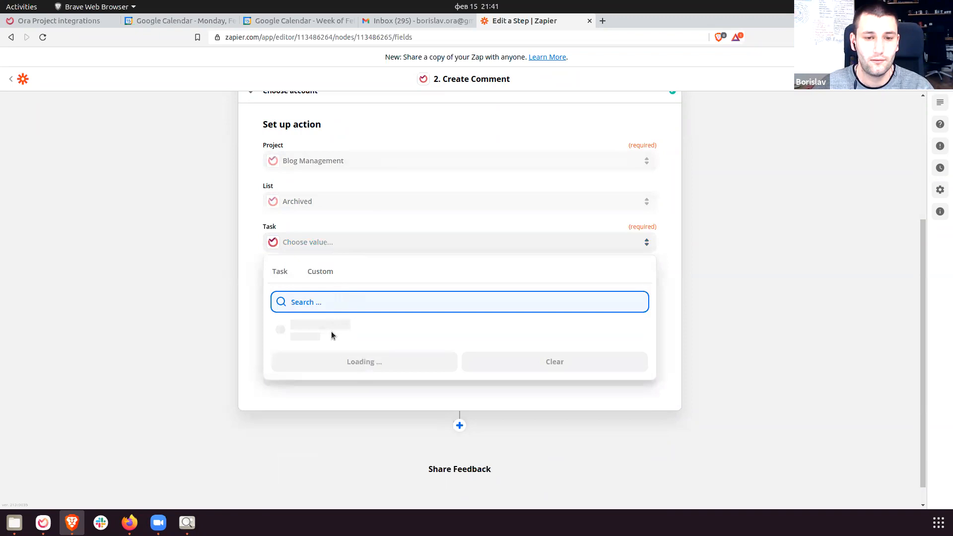
pyautogui.click(359, 336)
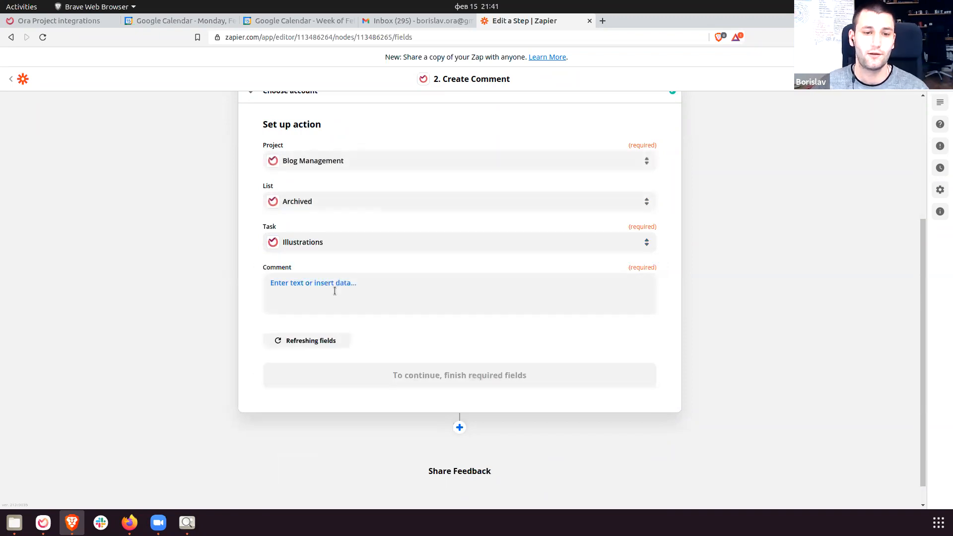
# Fill the comment with the trigger task's Description and confirm the action setup.
pyautogui.click(296, 284)
pyautogui.click(326, 308)
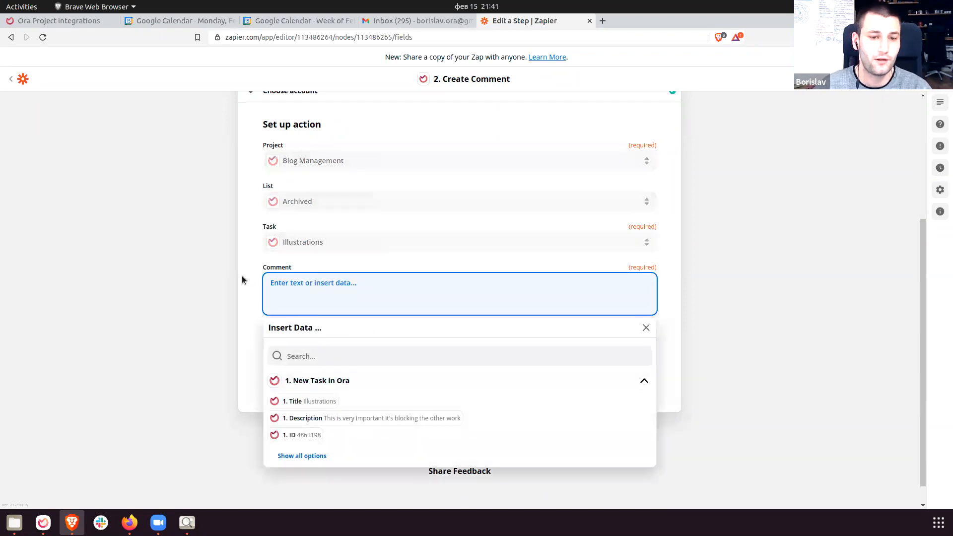
pyautogui.click(342, 308)
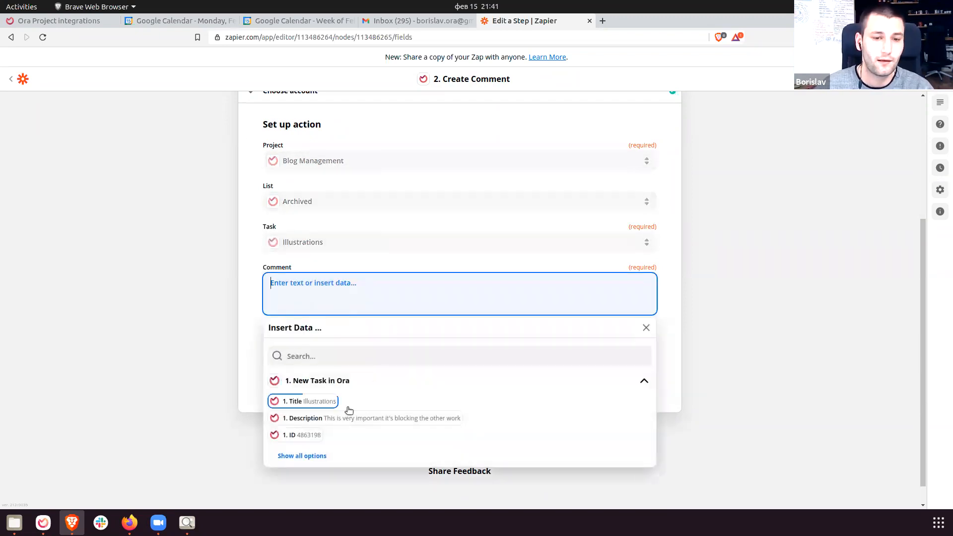
pyautogui.click(327, 423)
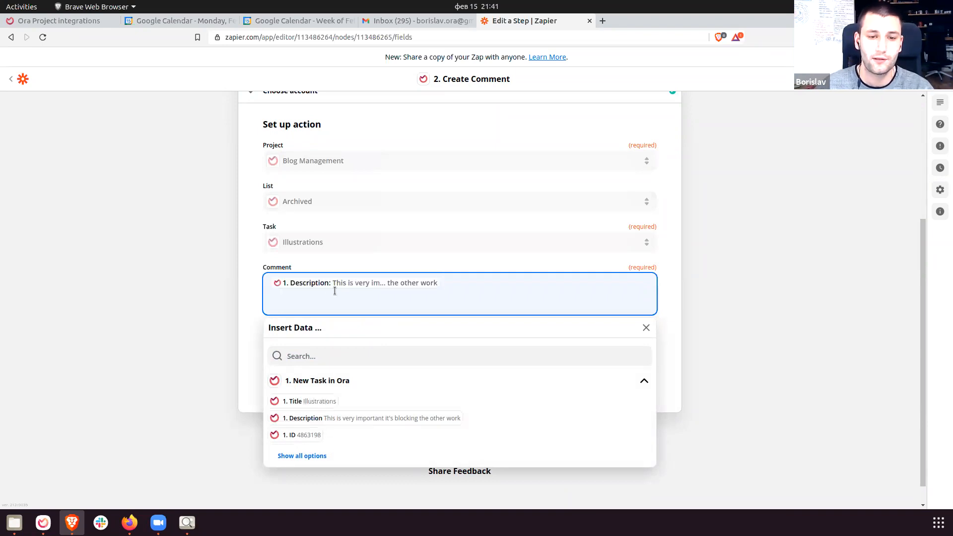
pyautogui.click(233, 293)
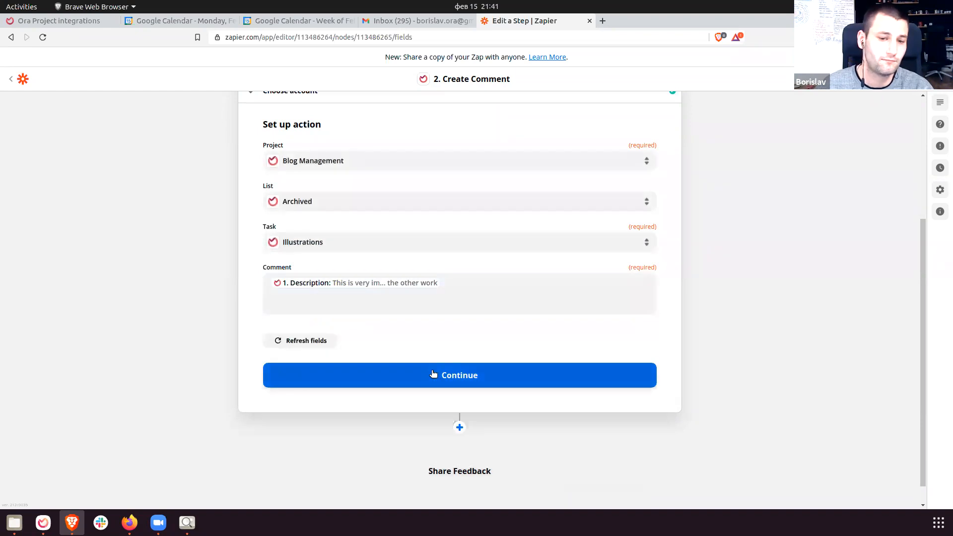
pyautogui.click(412, 381)
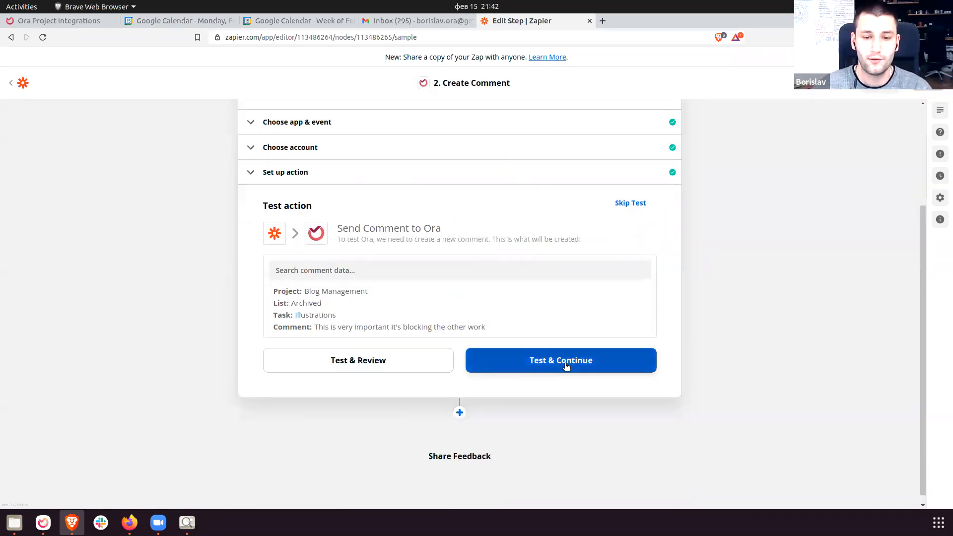
# Send a test comment to Ora, turn the Zap on, and dismiss the share prompt.
pyautogui.click(566, 366)
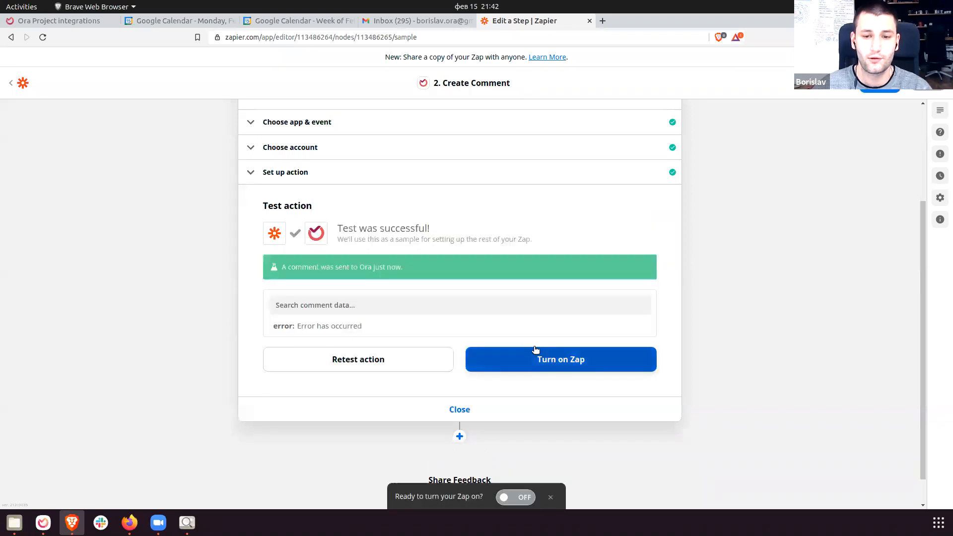
pyautogui.click(563, 370)
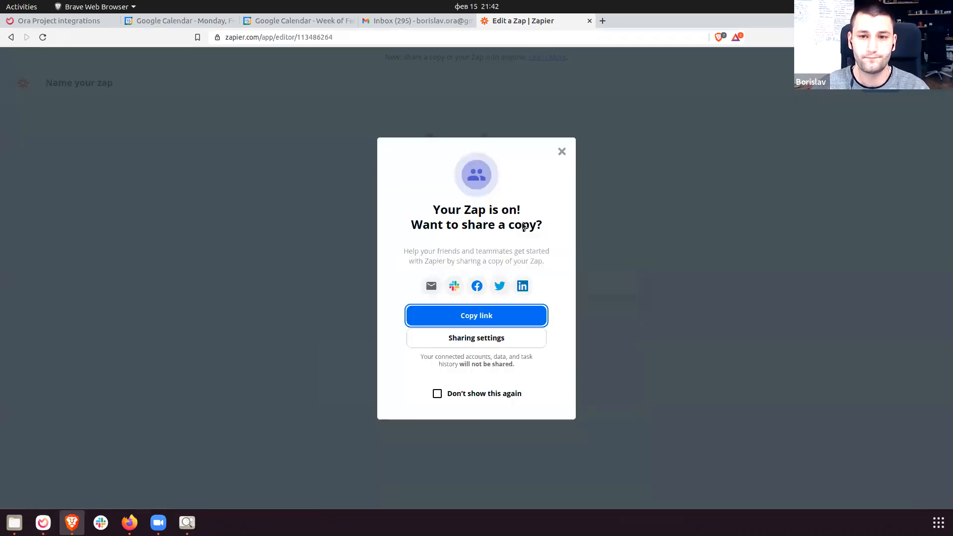
pyautogui.click(561, 151)
pyautogui.click(42, 521)
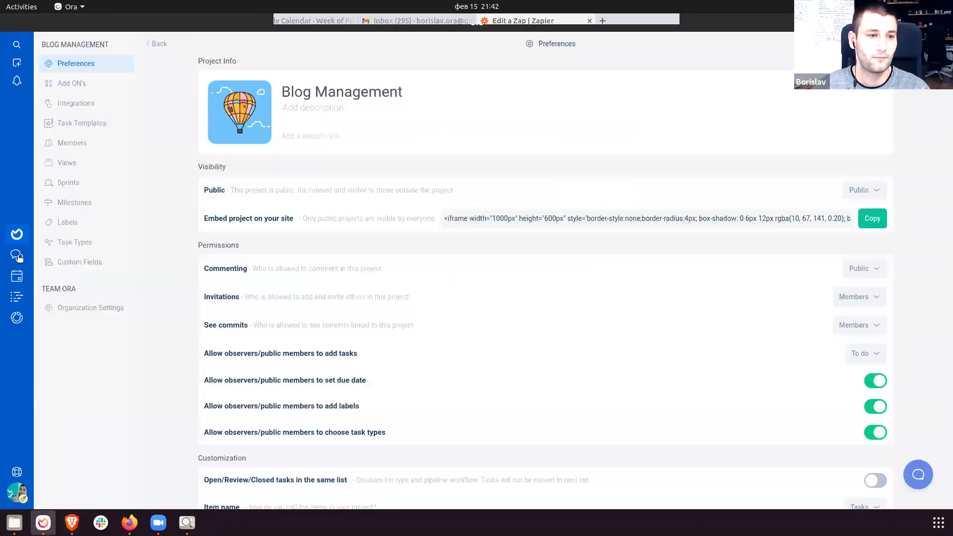
# Show Blog Management's archived tasks and review the Illustrations task's move history.
pyautogui.click(16, 234)
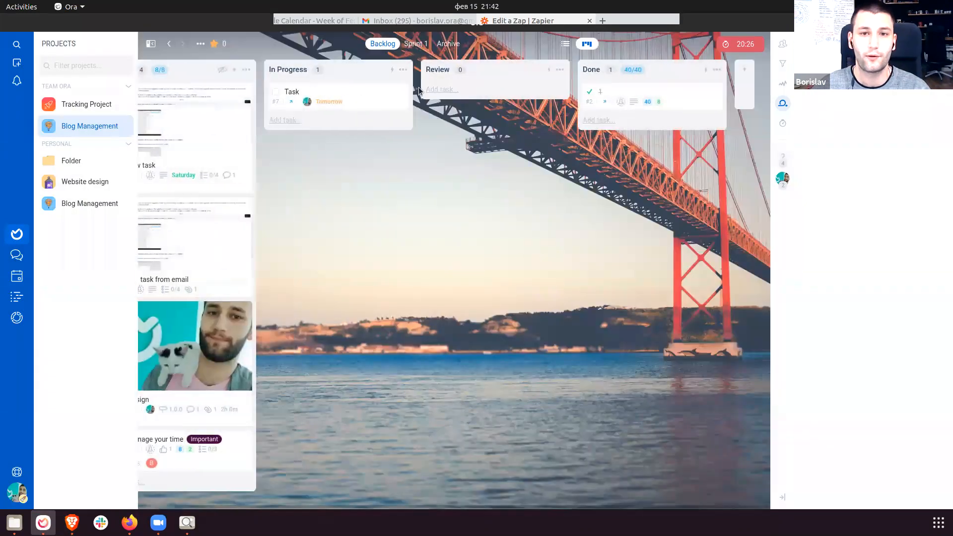
pyautogui.click(448, 43)
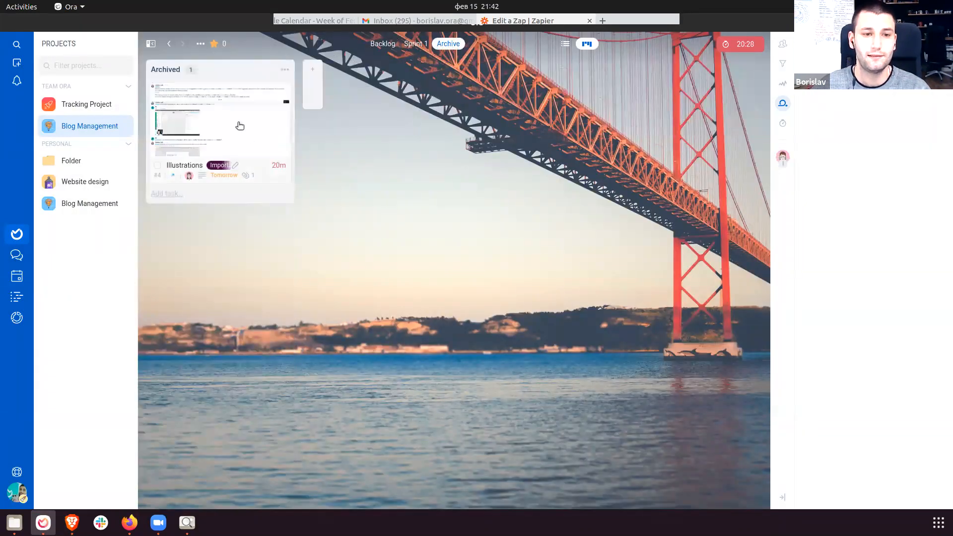
pyautogui.click(228, 103)
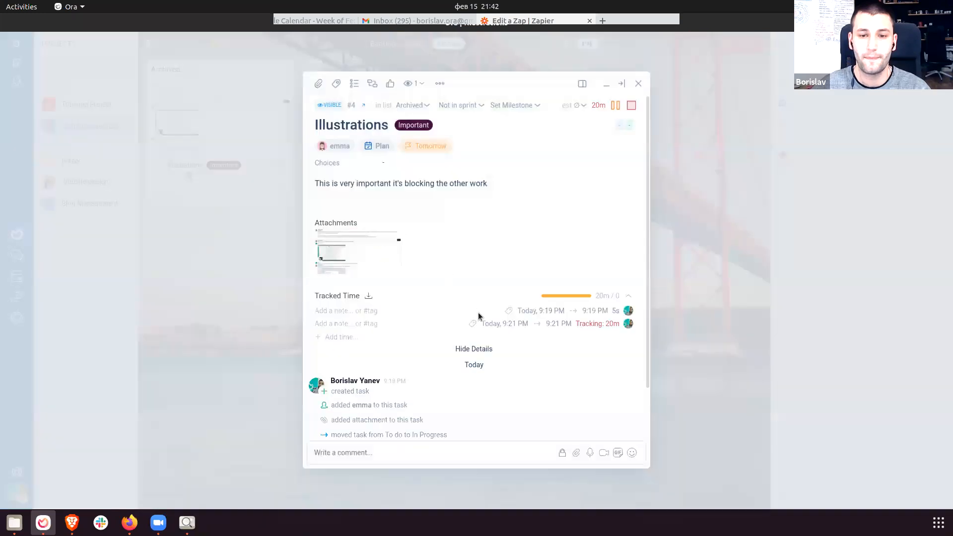
pyautogui.moveTo(487, 436); pyautogui.dragTo(330, 376)
pyautogui.click(636, 332)
# Refresh the board and reopen the Illustrations task's details to look through them.
pyautogui.press('Escape')
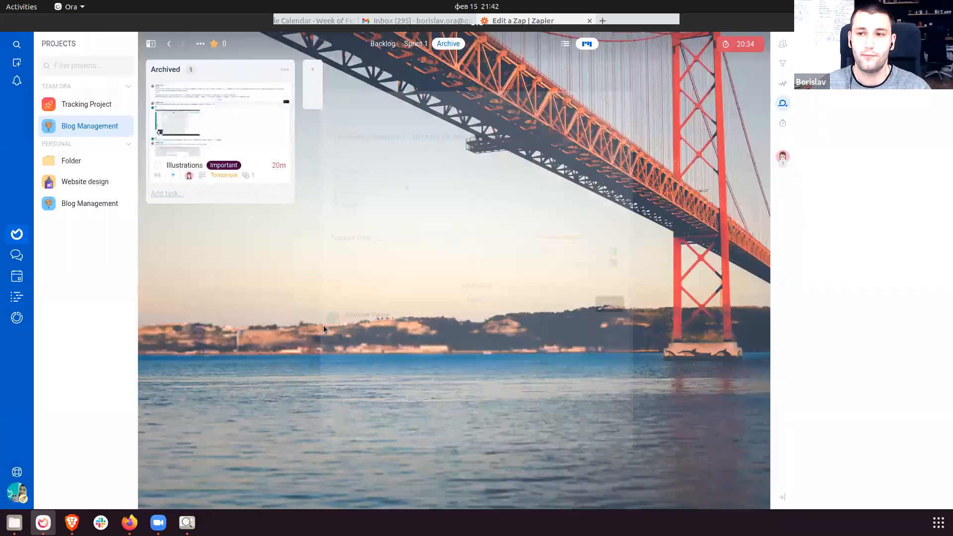
pyautogui.hotkey('ctrl', 'r')
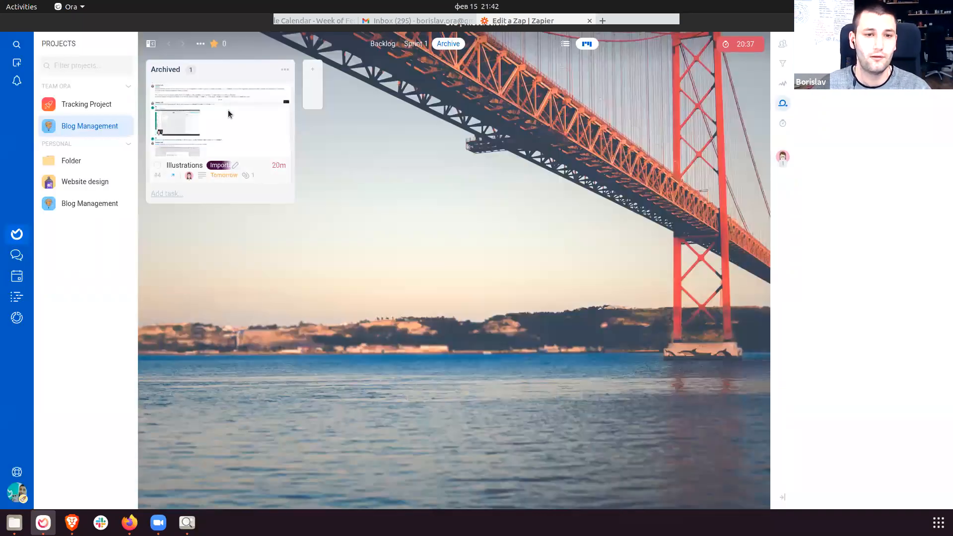
pyautogui.click(228, 114)
pyautogui.scroll(-3, 428, 314)
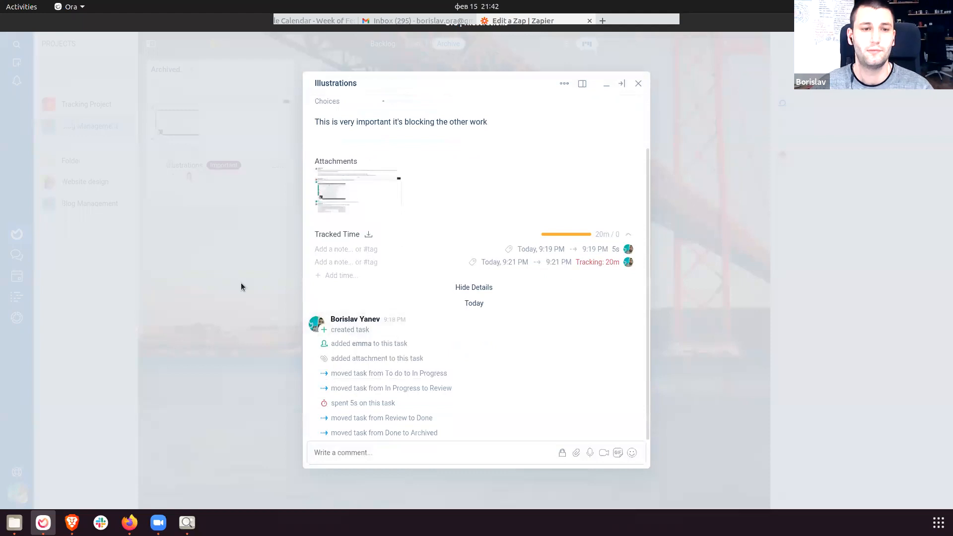
pyautogui.scroll(4, 389, 278)
pyautogui.scroll(-4, 389, 280)
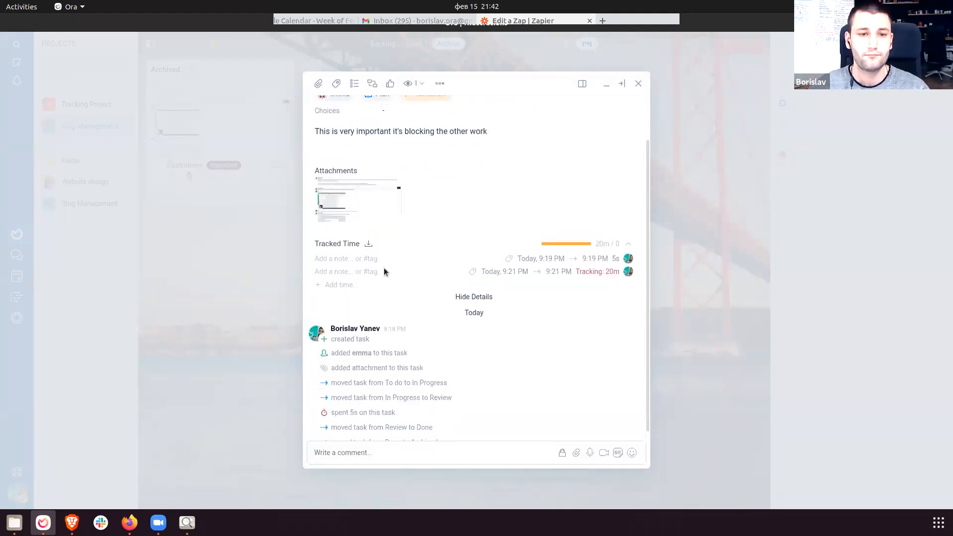
pyautogui.scroll(2, 384, 271)
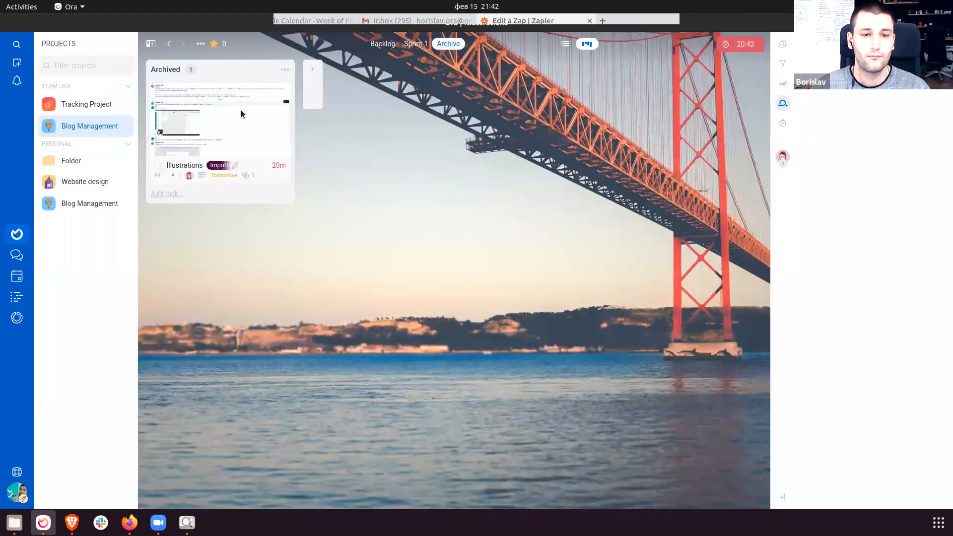
pyautogui.click(243, 113)
pyautogui.scroll(-2, 400, 309)
pyautogui.scroll(2, 401, 309)
pyautogui.scroll(-3, 400, 309)
# Close Illustrations and add a 'New task' card to the Archived list.
pyautogui.click(184, 193)
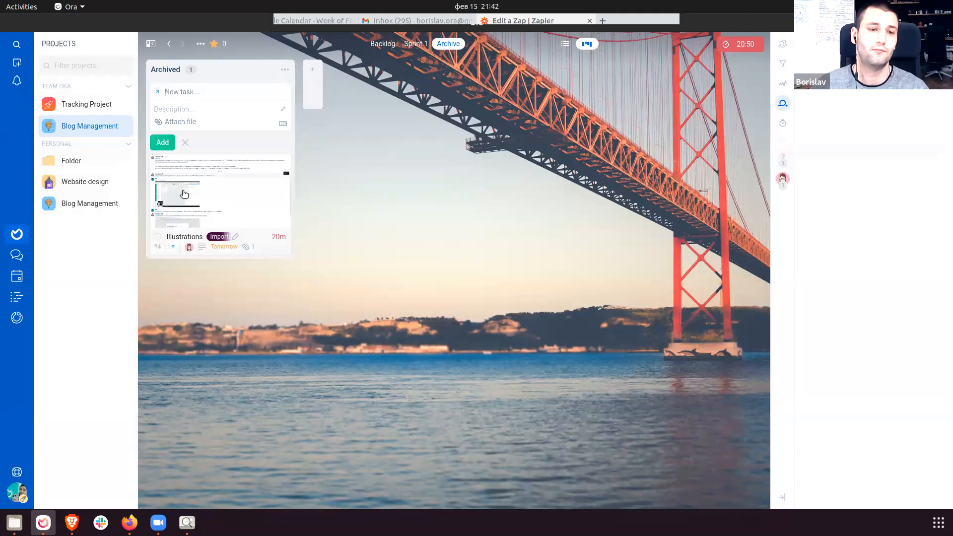
pyautogui.press('Return')
pyautogui.press('Escape')
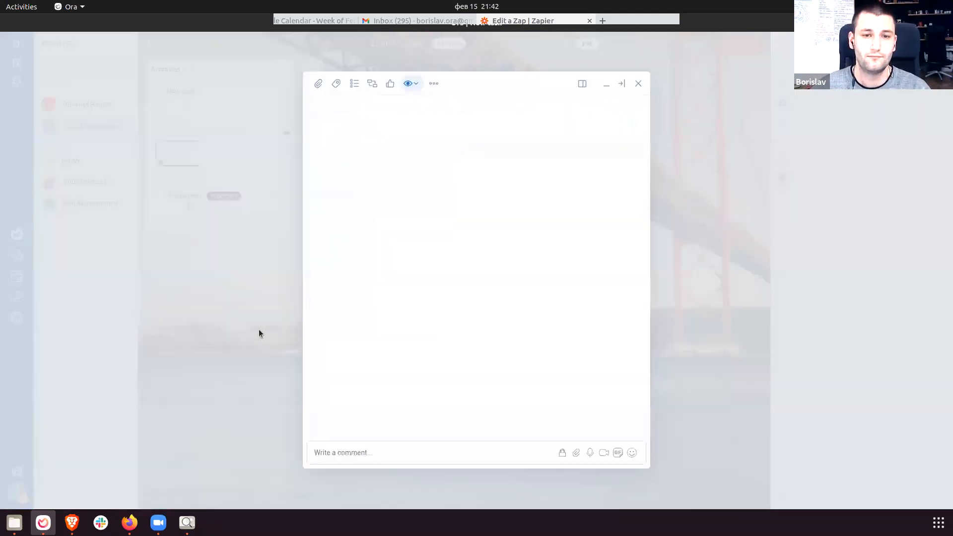
pyautogui.click(258, 329)
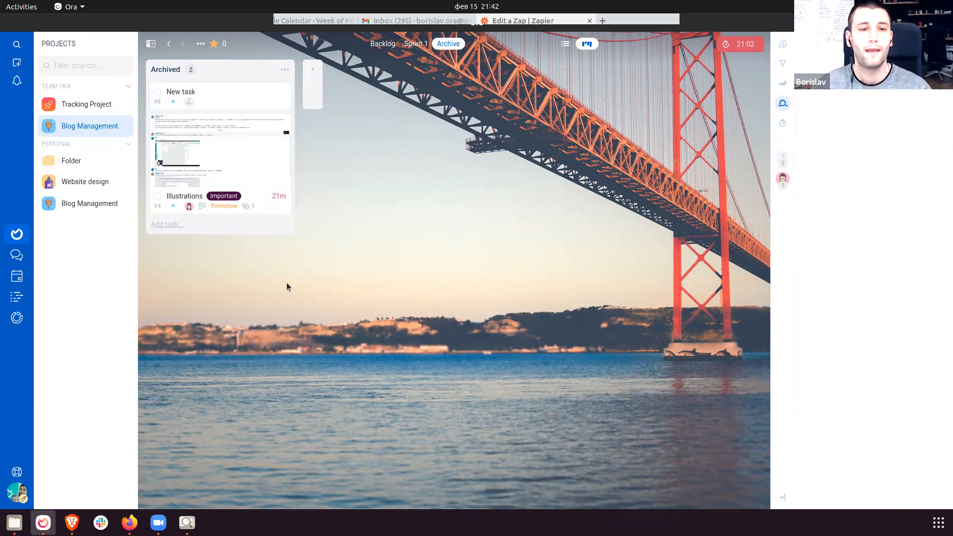
# Open Agenda and set the member filter to Select all.
pyautogui.click(23, 281)
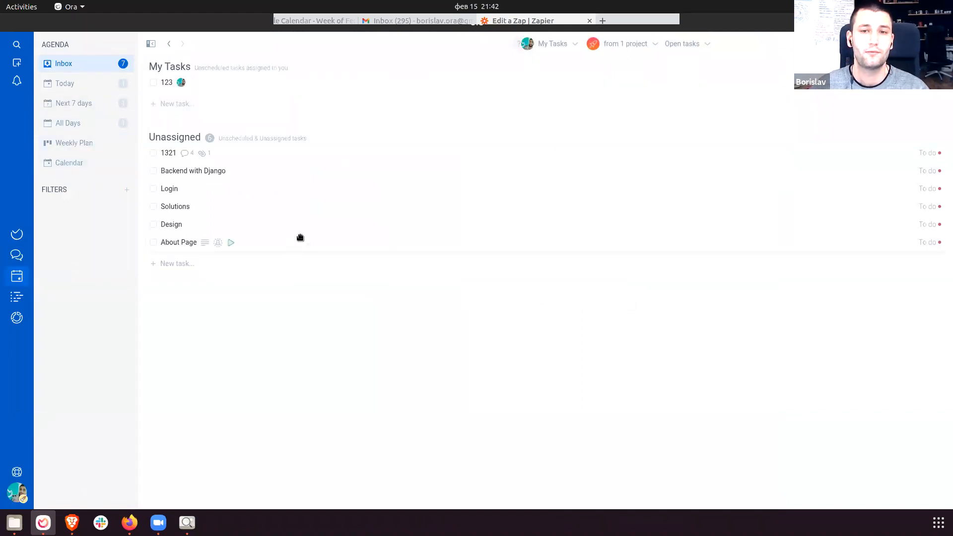
pyautogui.click(553, 45)
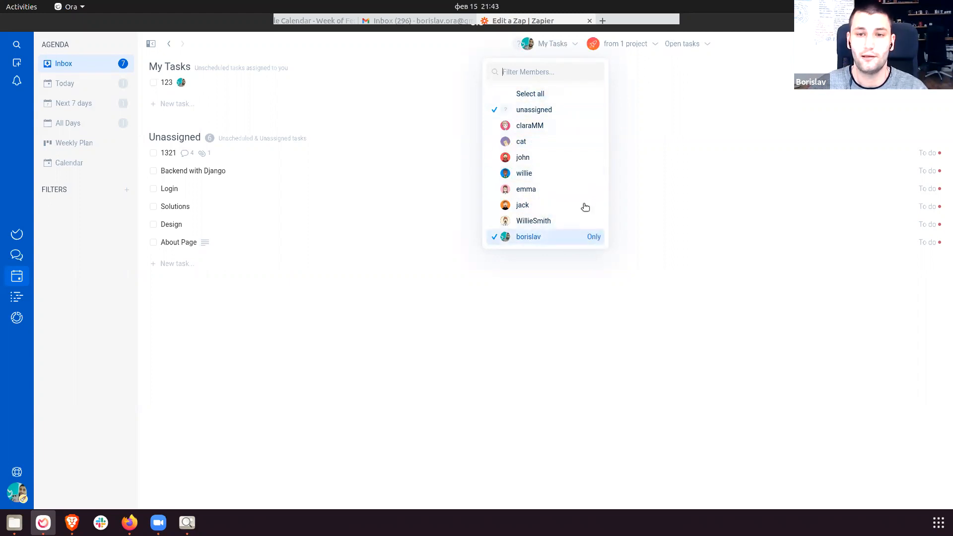
pyautogui.click(547, 94)
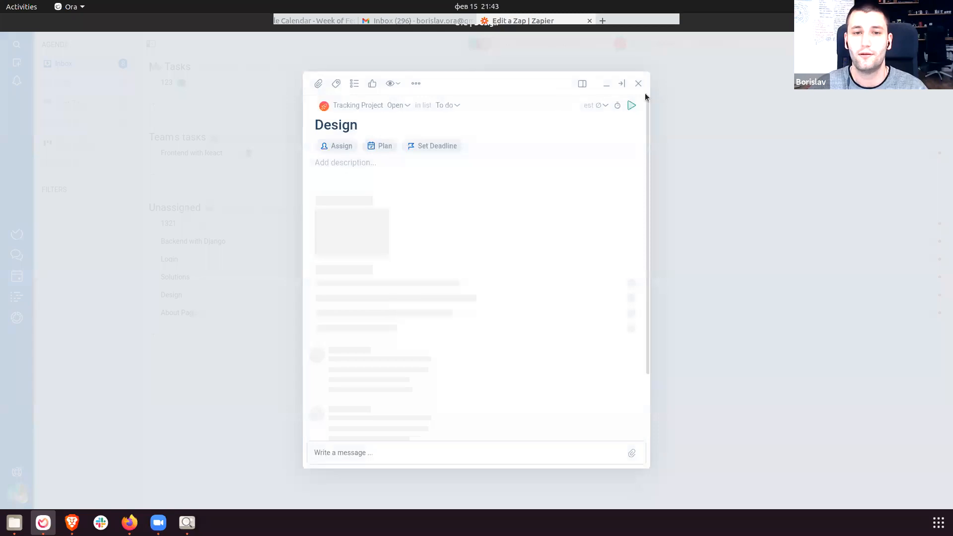
pyautogui.click(648, 55)
# Narrow the project filter to one project, removing Website design and Tracking Project.
pyautogui.click(649, 44)
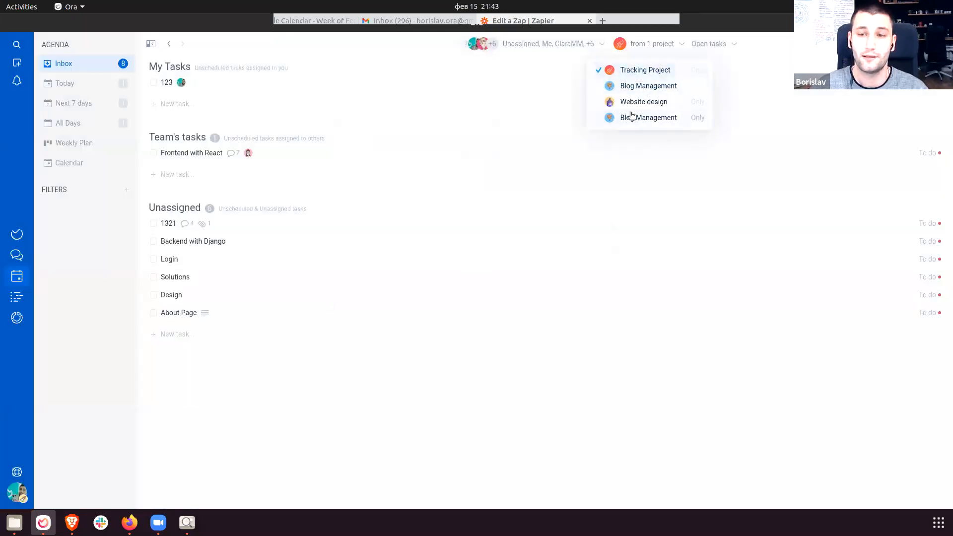
pyautogui.click(660, 90)
pyautogui.click(645, 43)
pyautogui.click(640, 101)
pyautogui.click(646, 45)
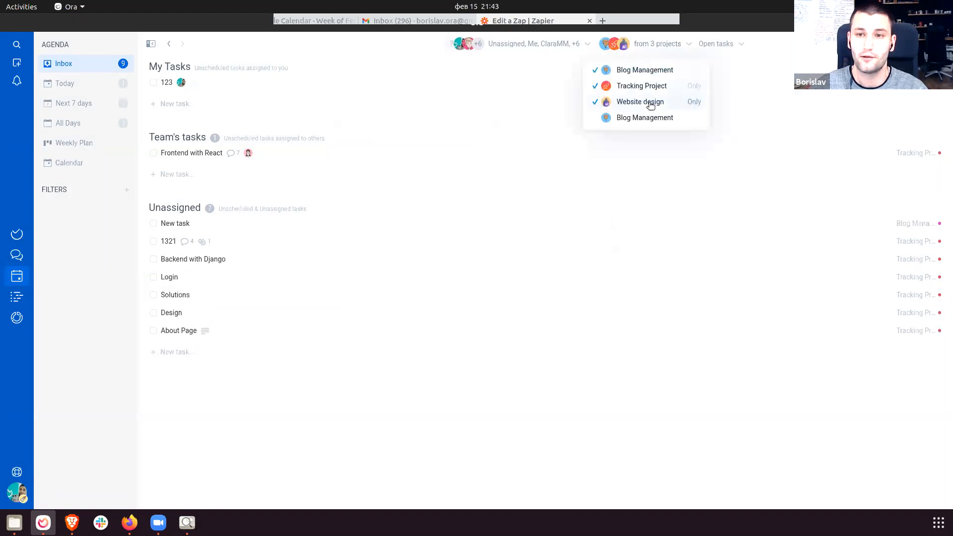
pyautogui.click(649, 99)
pyautogui.click(647, 52)
pyautogui.click(648, 50)
pyautogui.click(639, 85)
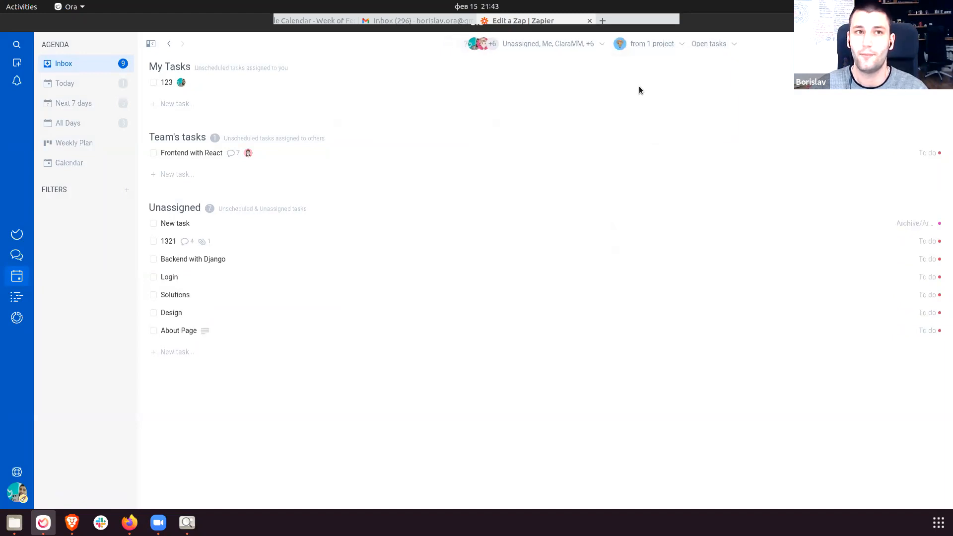
# Include Frozen tasks in the status filter and move Design into Unassigned.
pyautogui.click(704, 45)
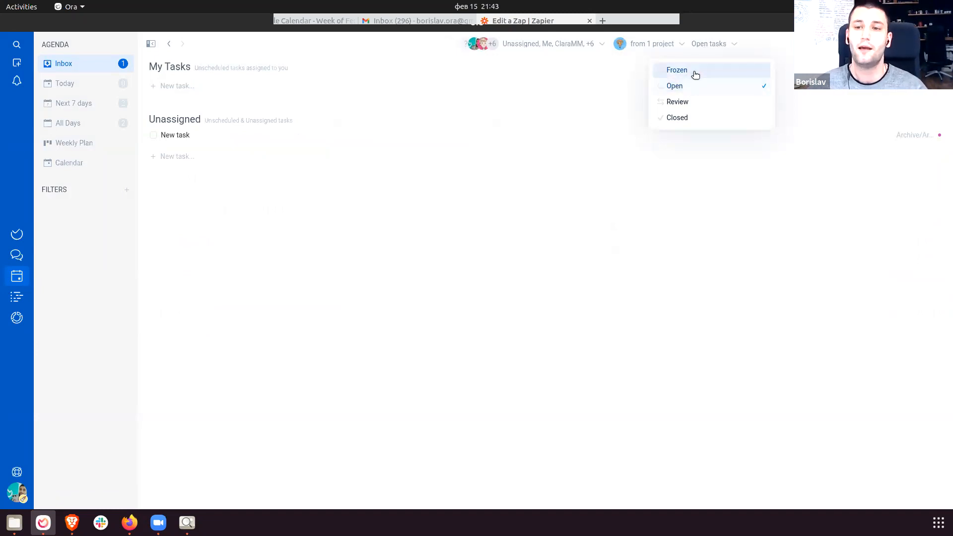
pyautogui.click(695, 69)
pyautogui.click(705, 43)
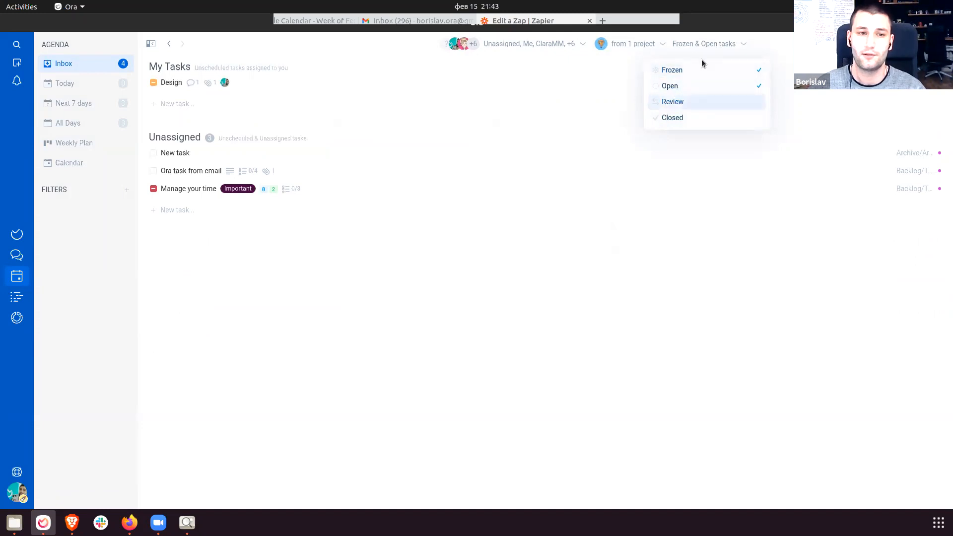
pyautogui.click(549, 286)
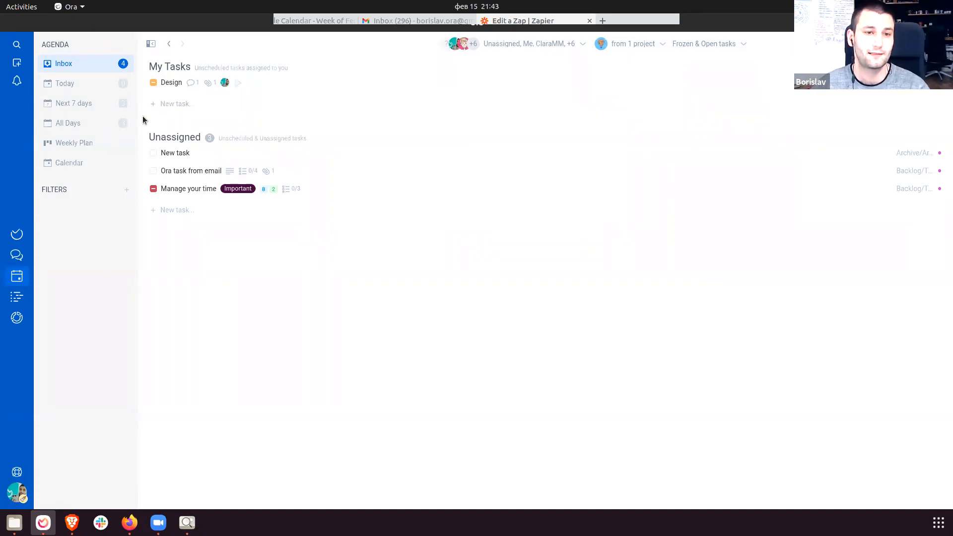
pyautogui.moveTo(180, 83); pyautogui.dragTo(186, 154)
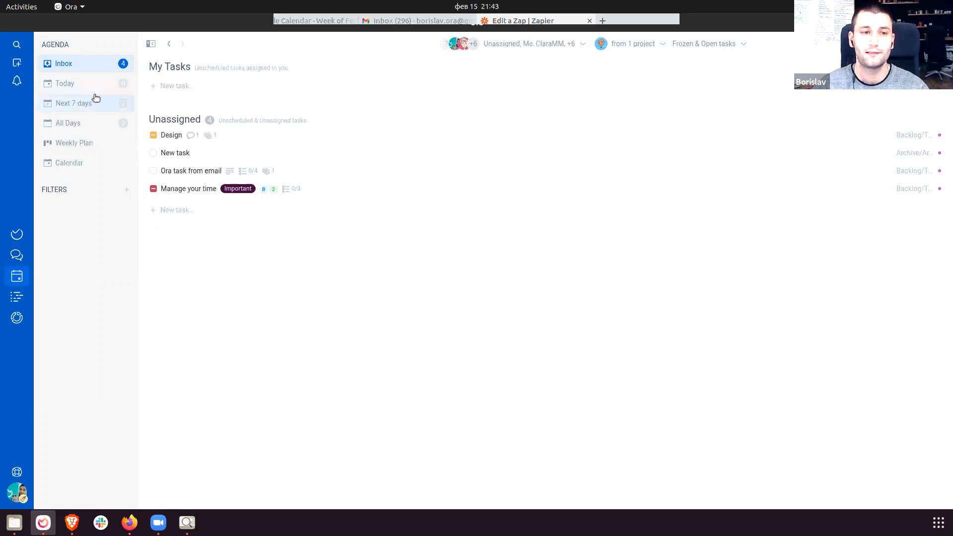
# In the Weekly Plan, schedule Ora task from email and Manage your time for Wednesday Feb 17.
pyautogui.click(82, 89)
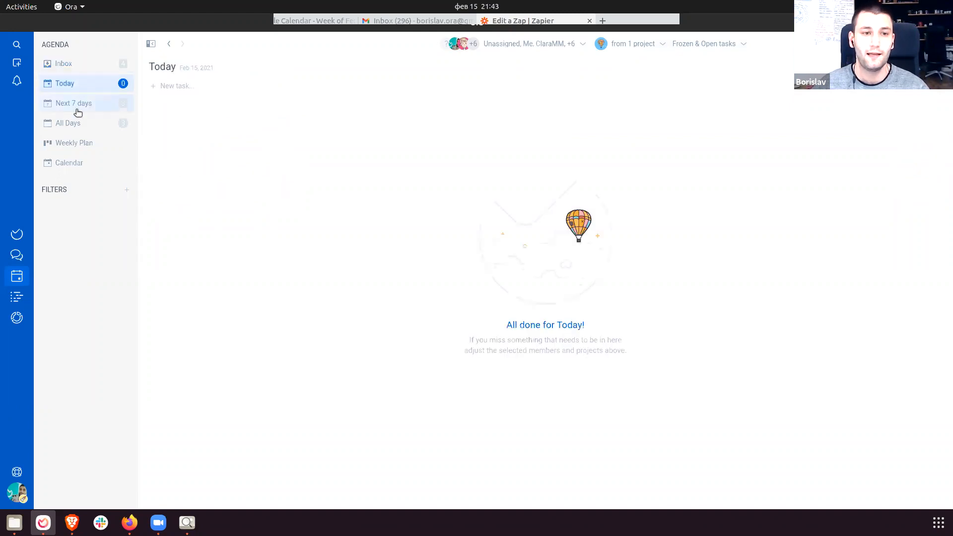
pyautogui.click(77, 105)
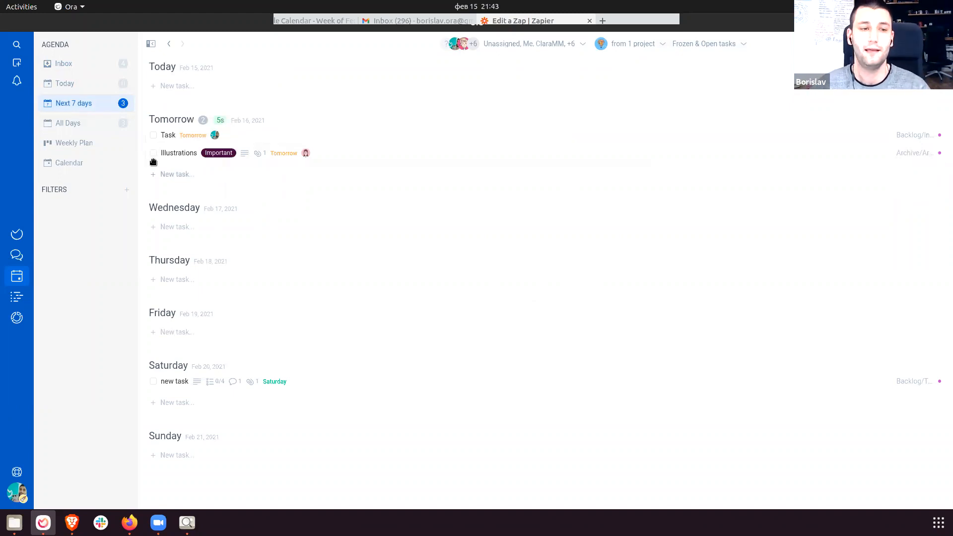
pyautogui.click(85, 143)
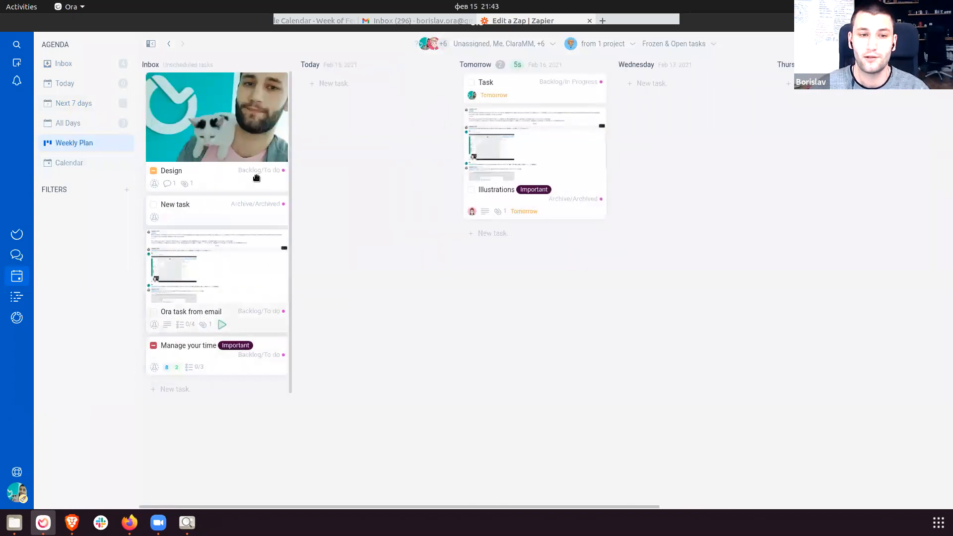
pyautogui.moveTo(221, 299); pyautogui.dragTo(695, 144)
pyautogui.moveTo(207, 241); pyautogui.dragTo(684, 211)
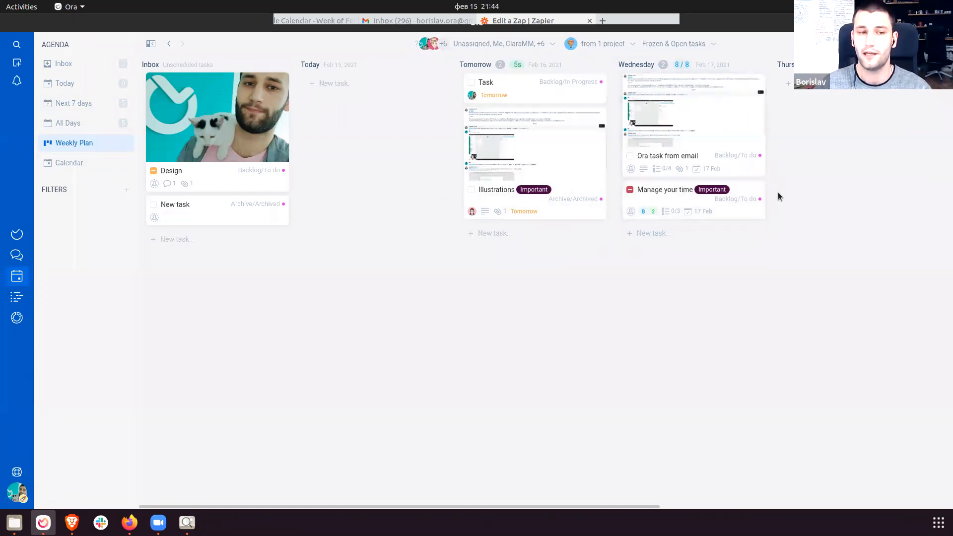
# Return to the Blog Management project board.
pyautogui.moveTo(728, 330); pyautogui.dragTo(402, 304)
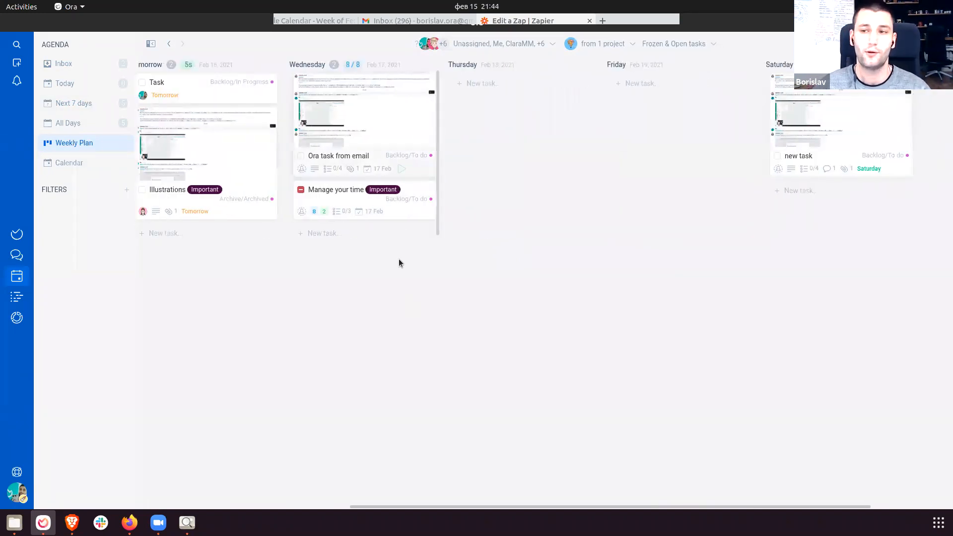
pyautogui.moveTo(692, 275); pyautogui.dragTo(54, 256)
pyautogui.click(17, 234)
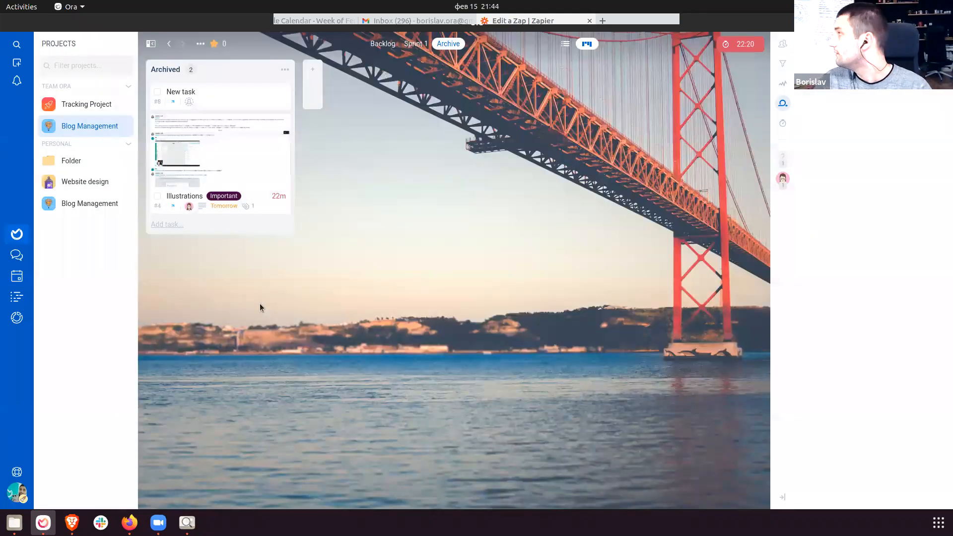
pyautogui.click(17, 297)
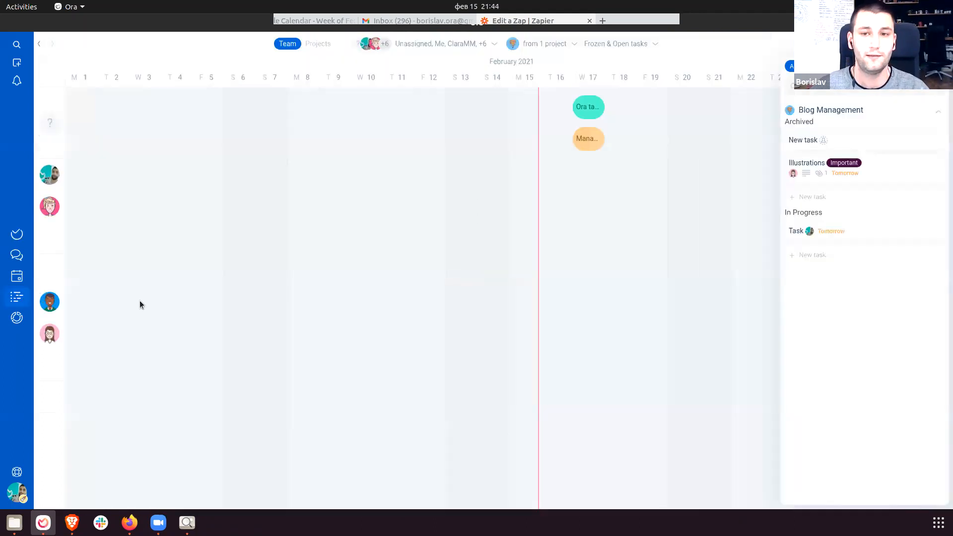
pyautogui.moveTo(419, 274); pyautogui.dragTo(394, 258)
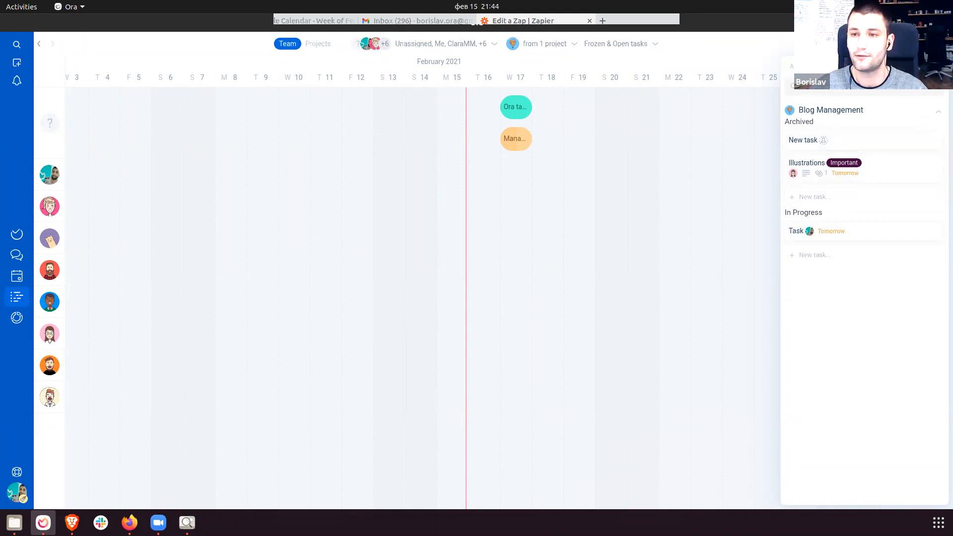
pyautogui.moveTo(847, 174)
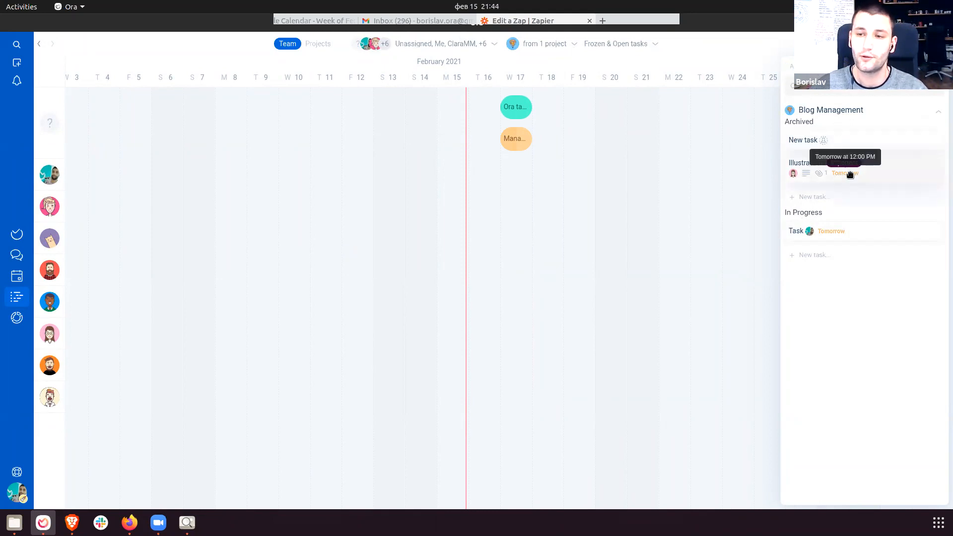
# Schedule the Illustrations task from 2 to 27 February.
pyautogui.click(885, 169)
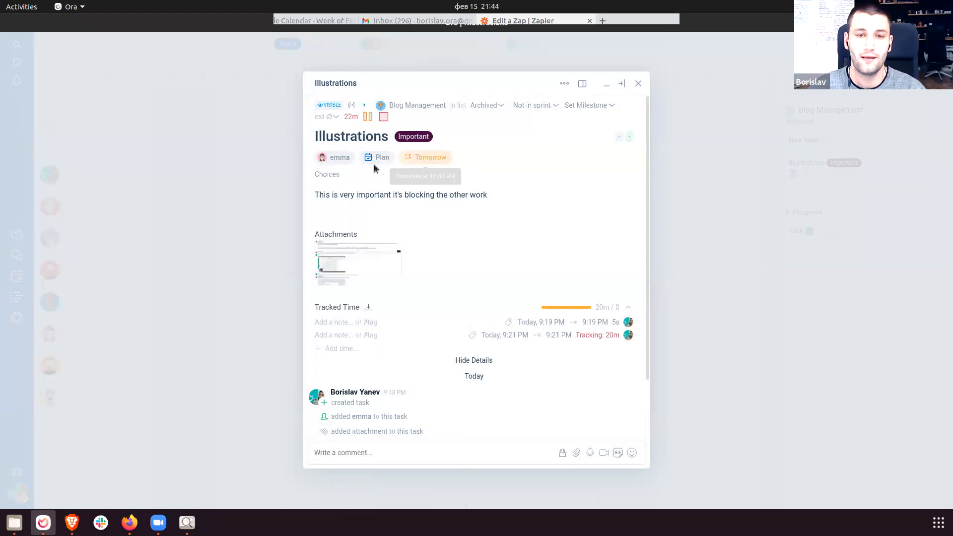
pyautogui.click(376, 160)
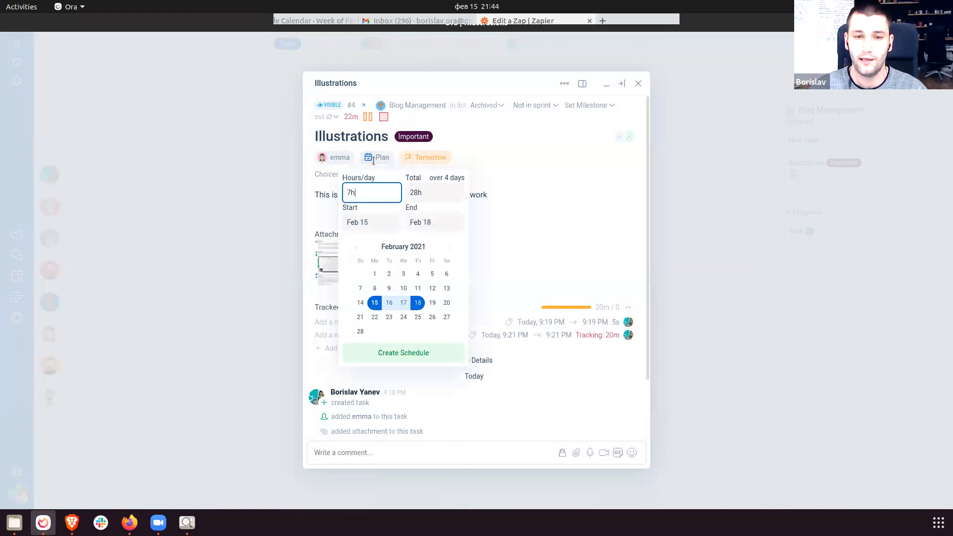
pyautogui.click(390, 274)
pyautogui.click(443, 318)
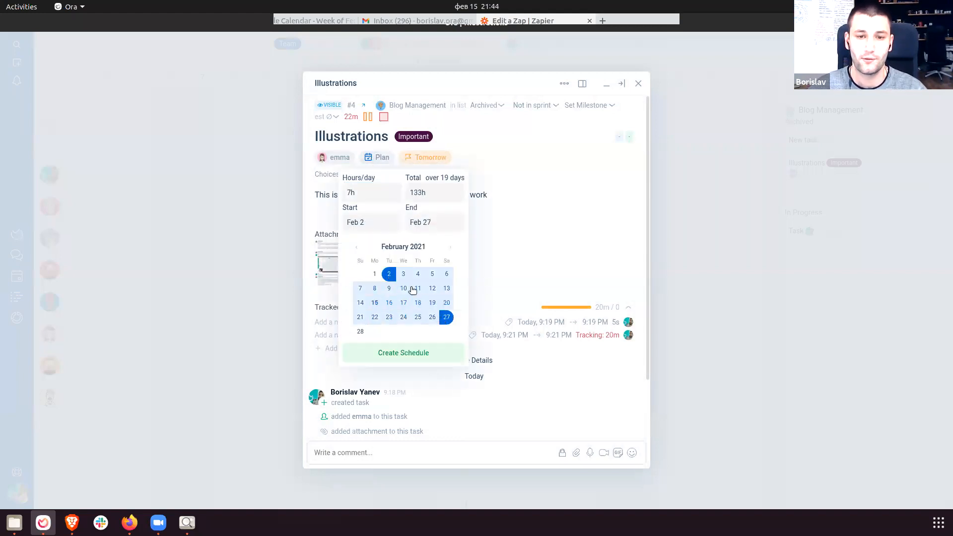
pyautogui.click(404, 353)
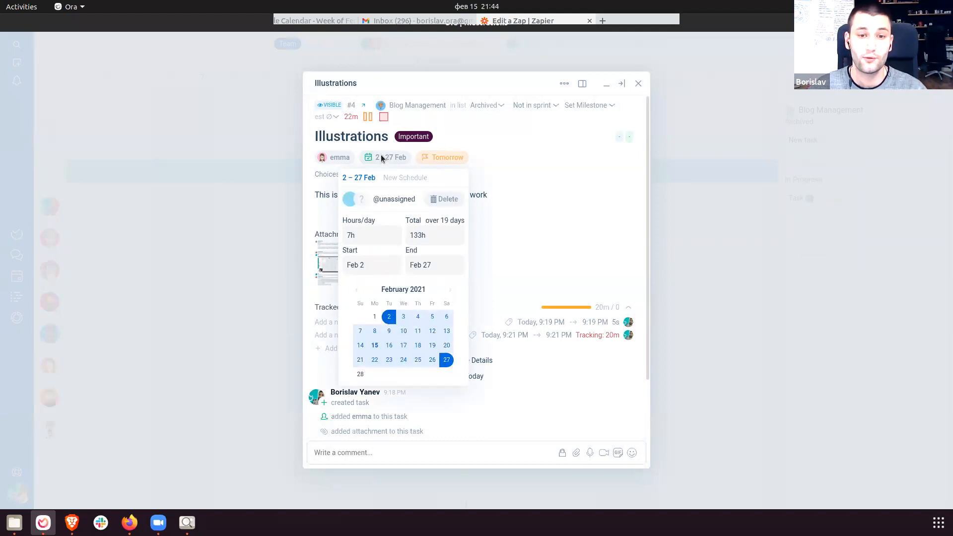
pyautogui.click(274, 196)
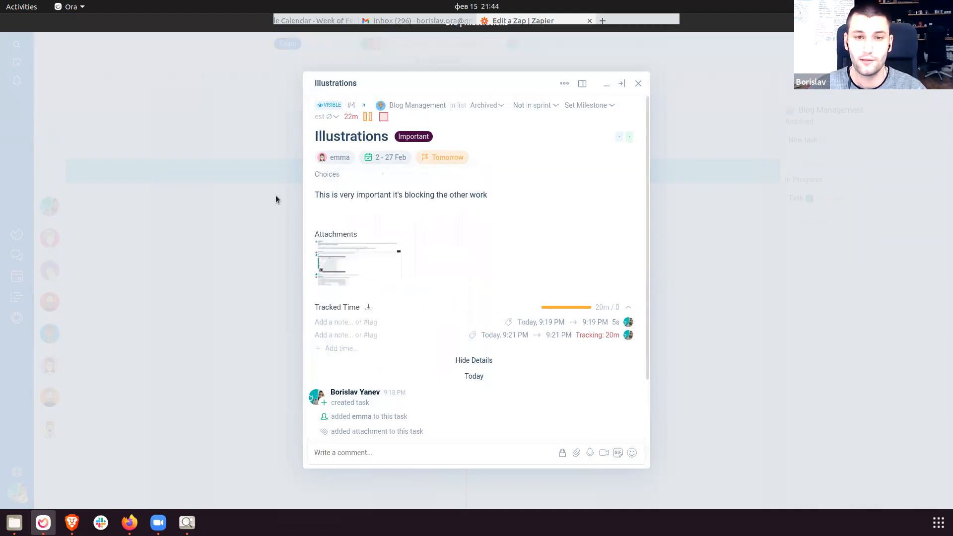
pyautogui.click(638, 84)
# Assign the Illustrations schedule to a teammate and shorten it to 2–10 February.
pyautogui.moveTo(338, 215)
pyautogui.mouseDown()
pyautogui.moveTo(573, 211)
pyautogui.moveTo(328, 207)
pyautogui.mouseUp()
pyautogui.moveTo(594, 225); pyautogui.dragTo(496, 219)
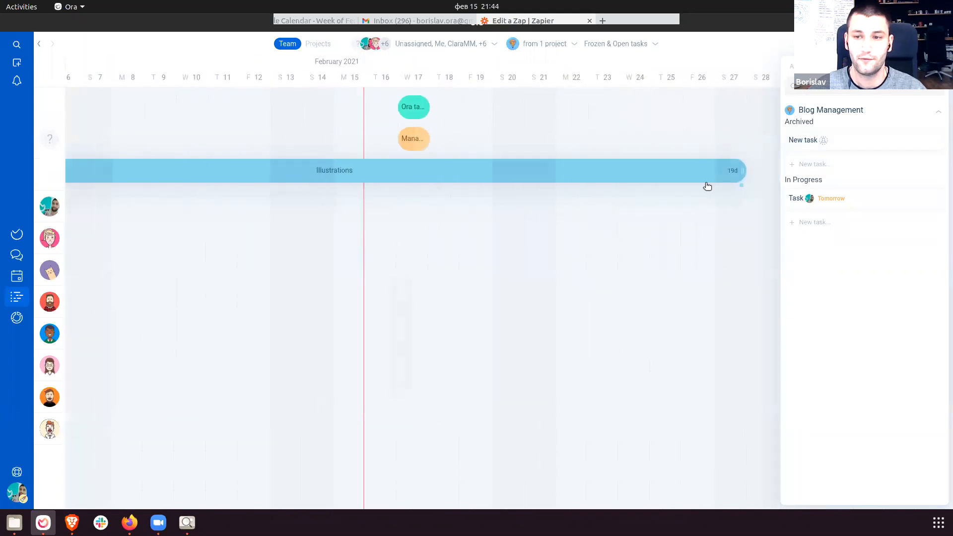
pyautogui.moveTo(572, 239); pyautogui.dragTo(40, 177)
pyautogui.moveTo(349, 292); pyautogui.dragTo(623, 258)
pyautogui.click(567, 172)
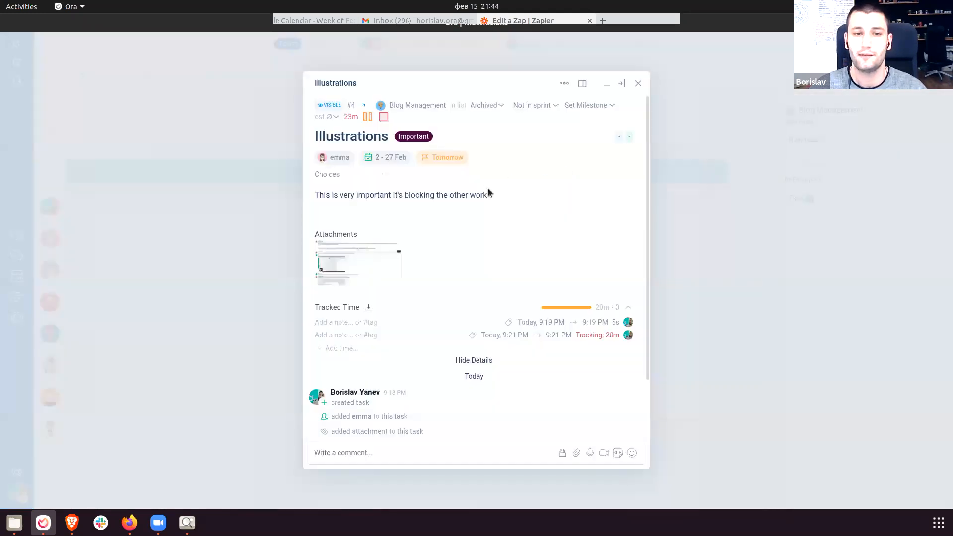
pyautogui.click(376, 159)
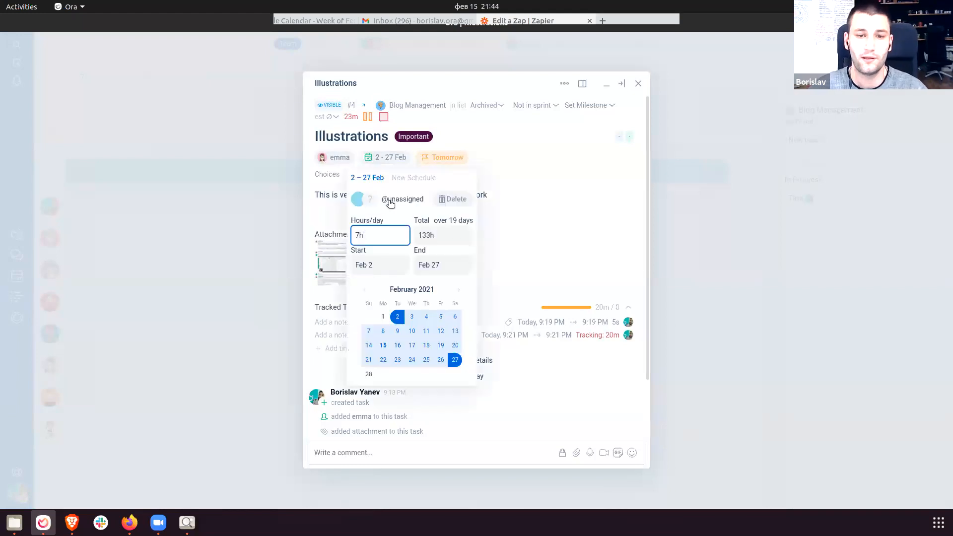
pyautogui.click(391, 201)
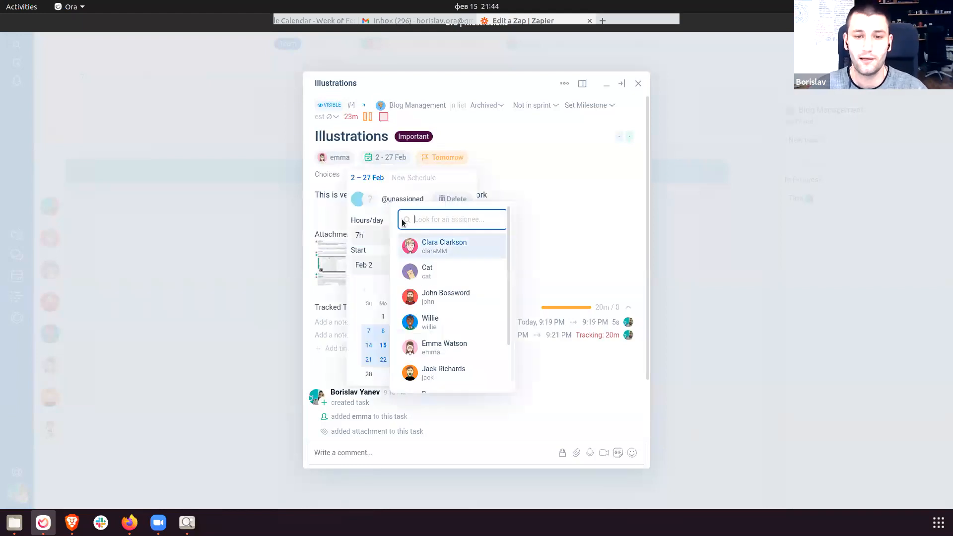
pyautogui.click(456, 325)
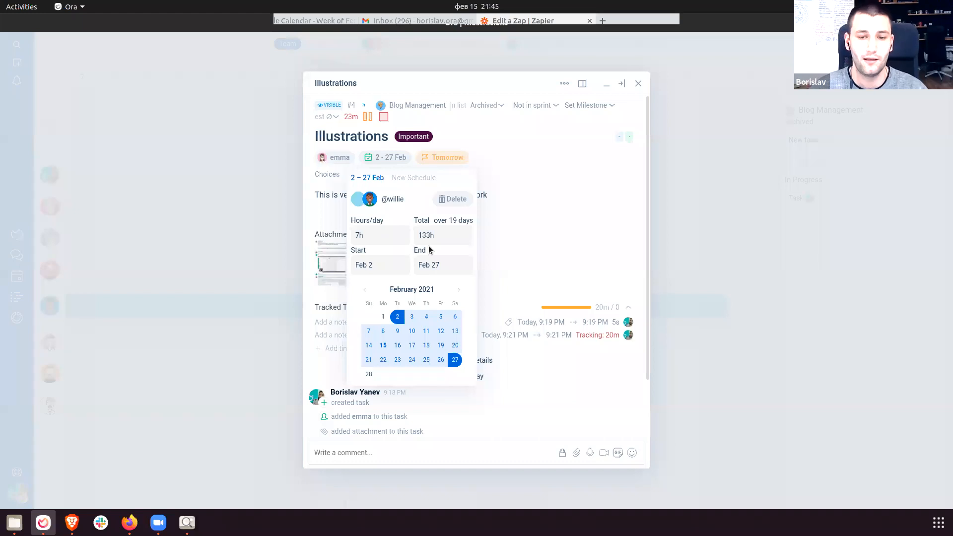
pyautogui.click(441, 346)
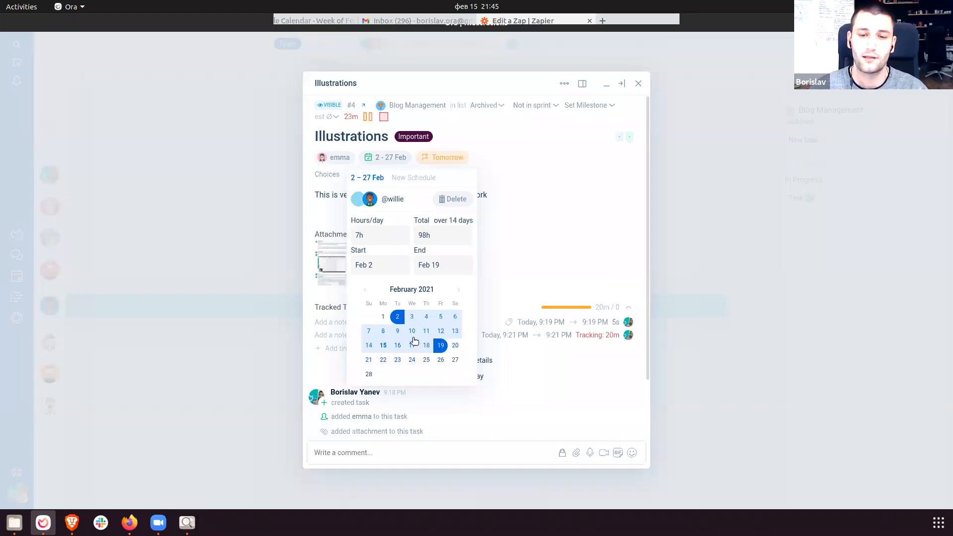
pyautogui.click(410, 331)
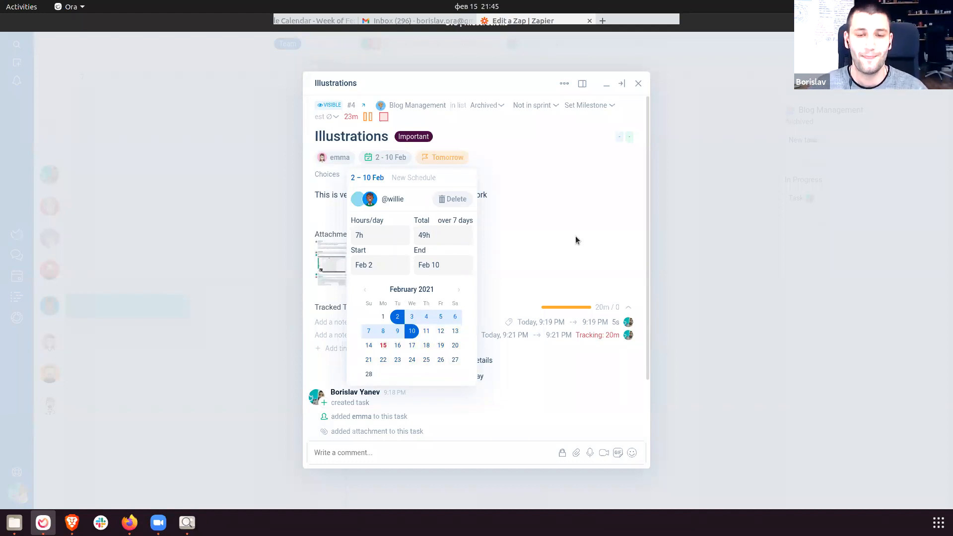
# Colour the Illustrations schedule custom purple #9530E5 and close the task.
pyautogui.click(353, 202)
pyautogui.click(440, 217)
pyautogui.click(454, 277)
pyautogui.click(386, 218)
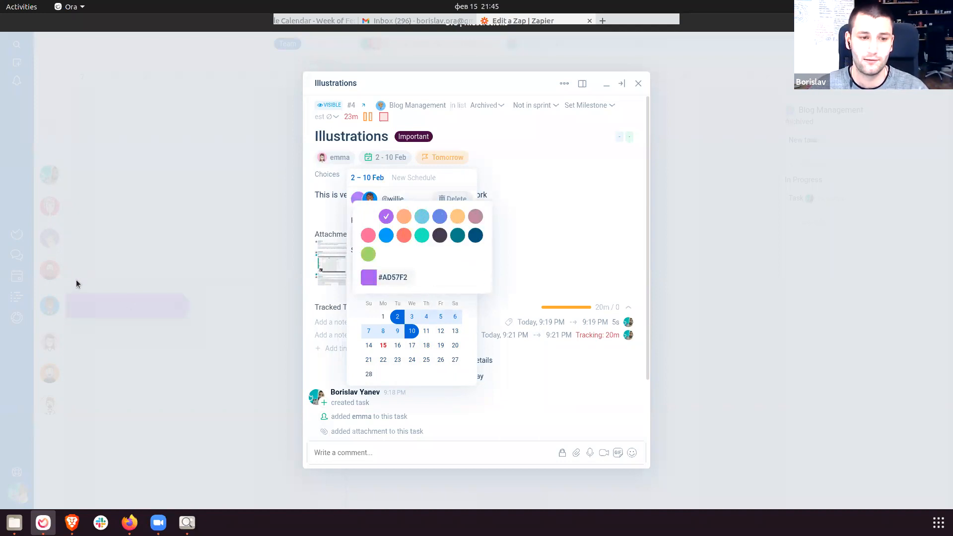
pyautogui.click(369, 277)
pyautogui.moveTo(466, 268); pyautogui.dragTo(495, 228)
pyautogui.click(532, 209)
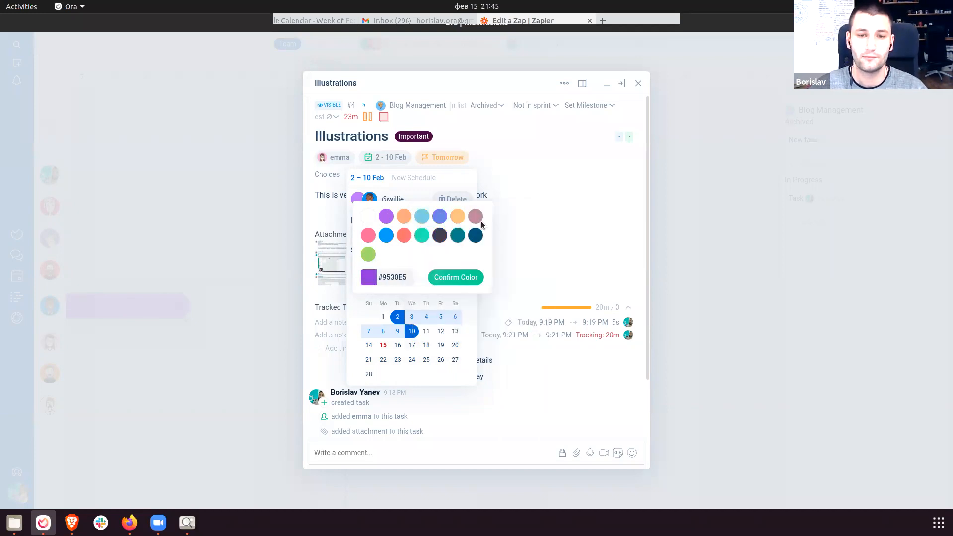
pyautogui.click(568, 402)
pyautogui.click(567, 402)
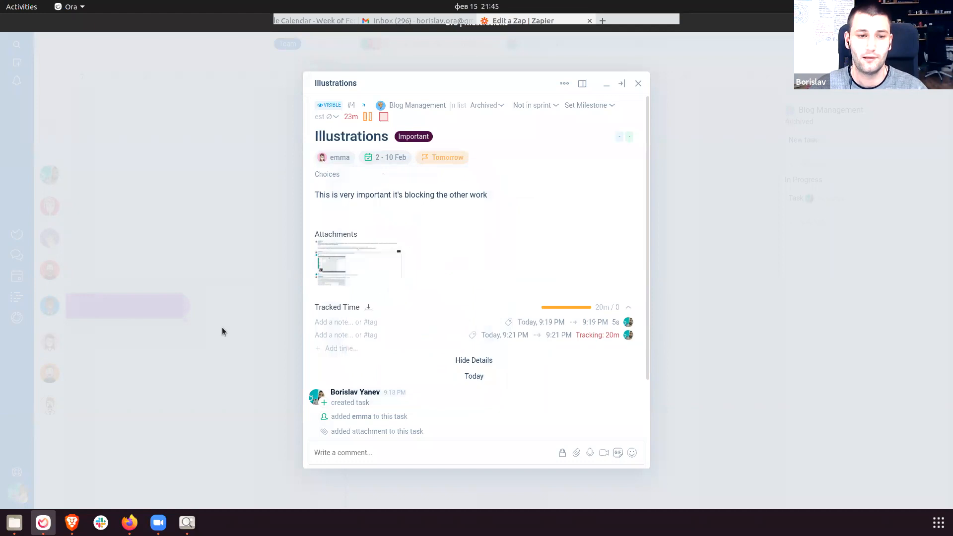
pyautogui.click(221, 326)
# Drop the In Progress Task onto the timeline around 30 Jan, with Illustrations right after it.
pyautogui.moveTo(276, 312); pyautogui.dragTo(334, 295)
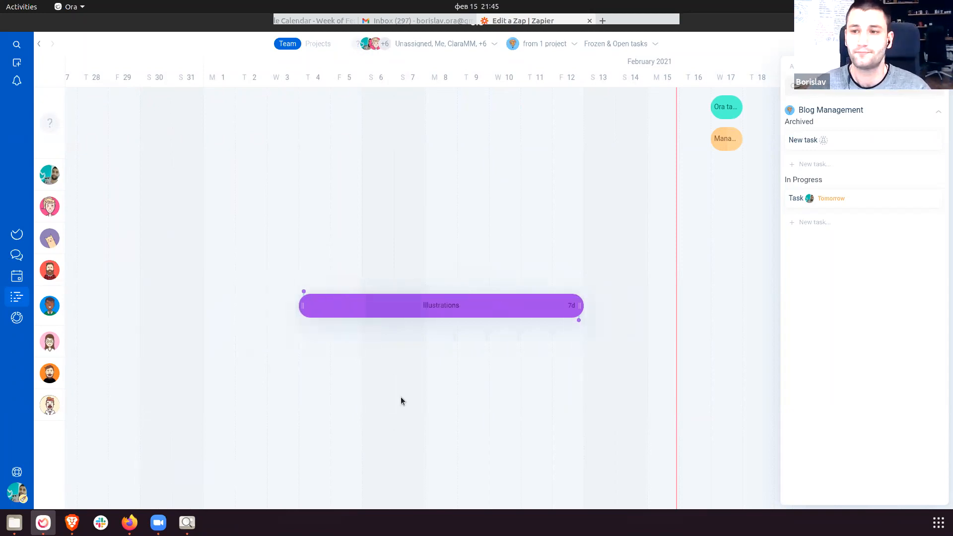
pyautogui.moveTo(824, 211); pyautogui.dragTo(385, 269)
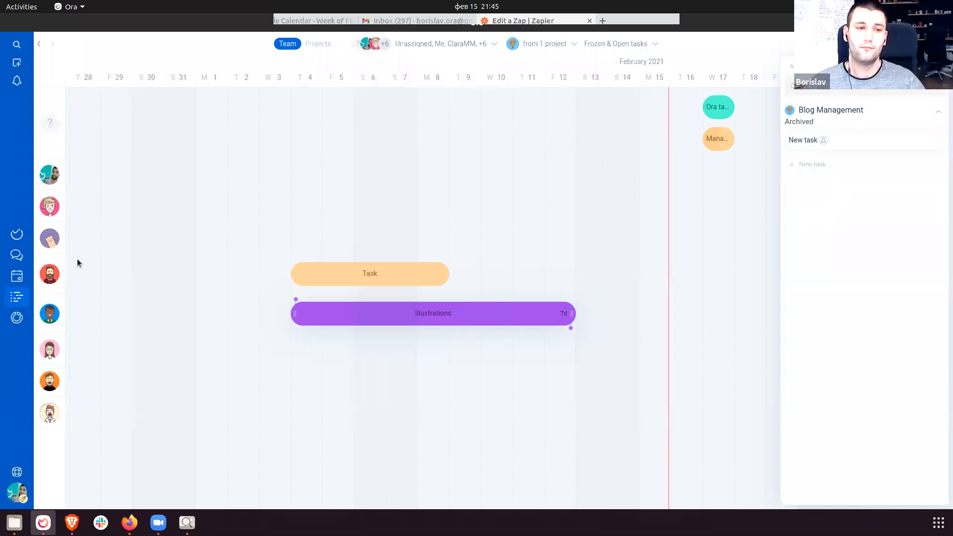
pyautogui.moveTo(323, 272); pyautogui.dragTo(244, 275)
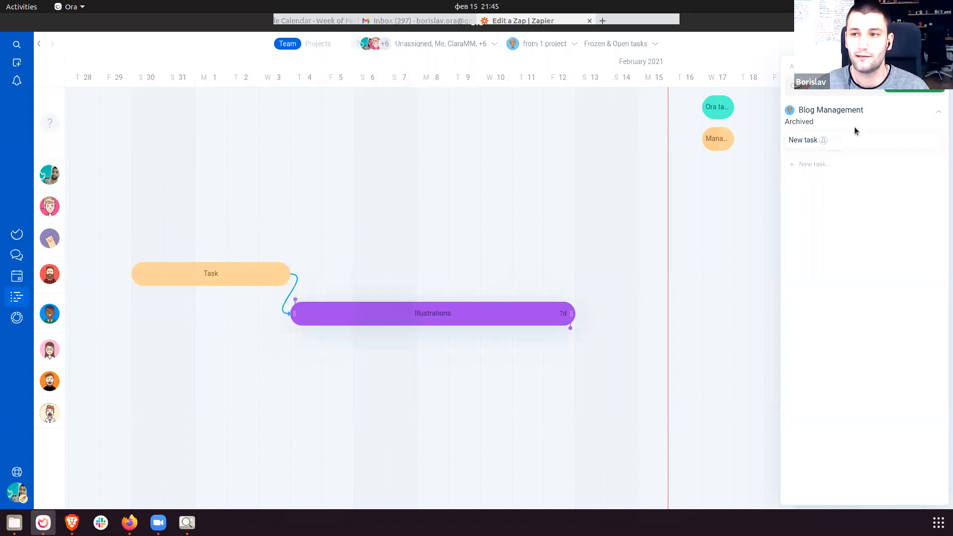
pyautogui.moveTo(391, 314); pyautogui.dragTo(297, 317)
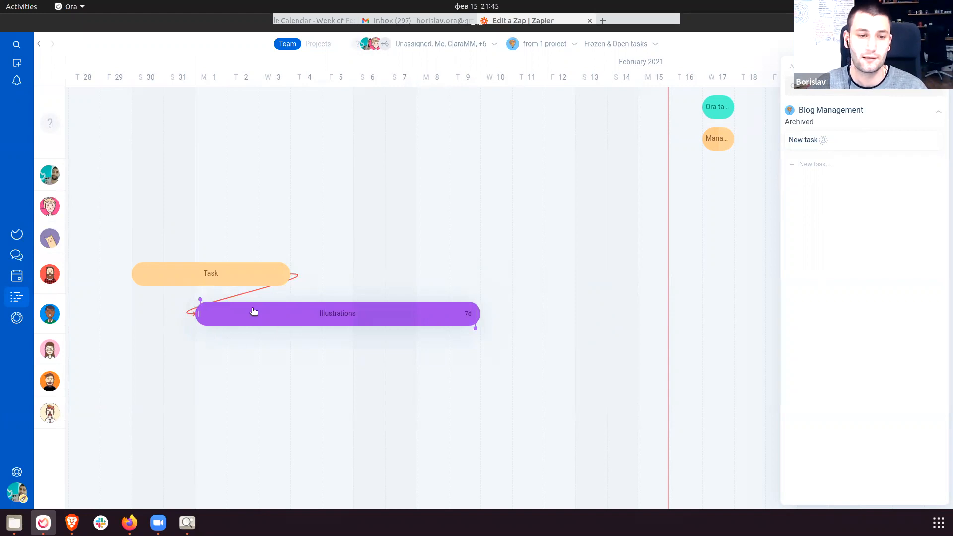
pyautogui.moveTo(298, 314); pyautogui.dragTo(393, 315)
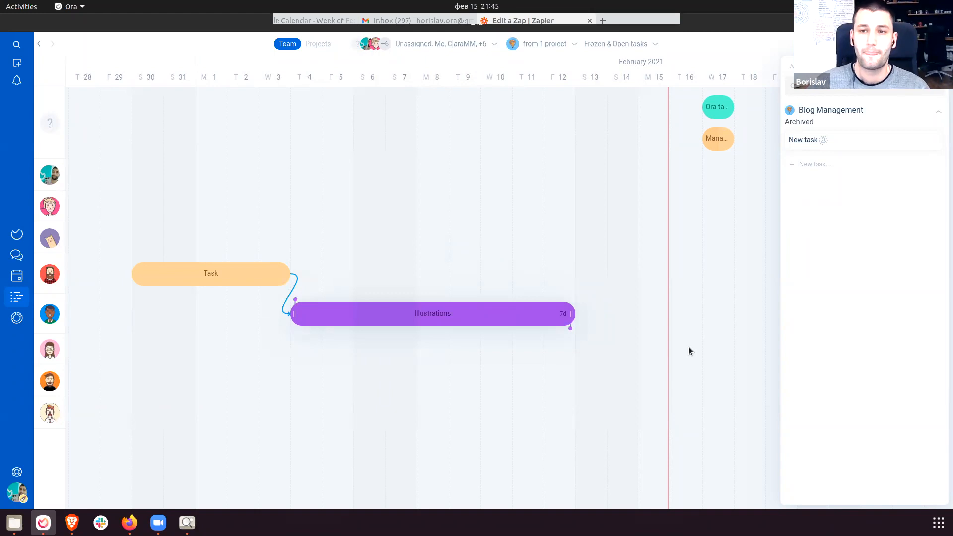
pyautogui.click(814, 67)
pyautogui.click(814, 66)
pyautogui.click(452, 234)
pyautogui.scroll(-3, 450, 243)
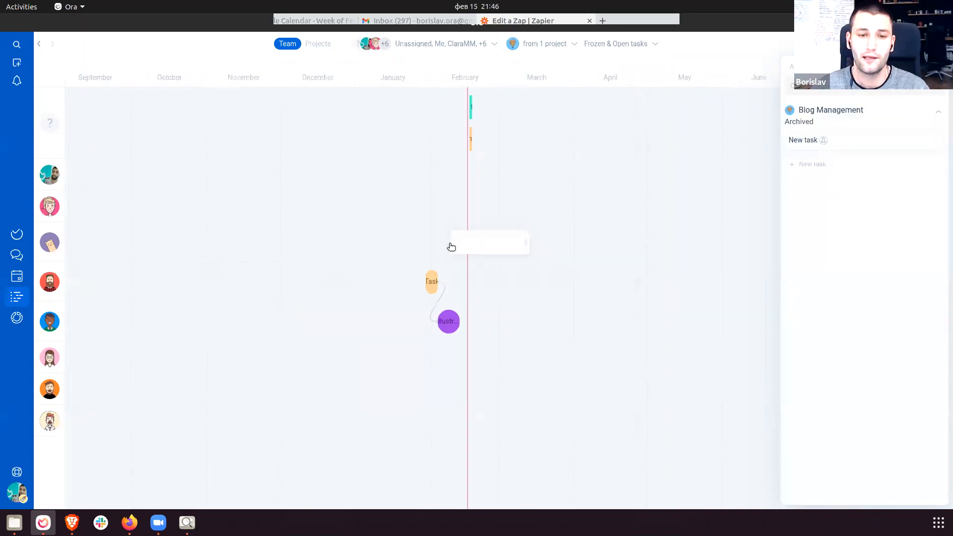
pyautogui.scroll(3, 392, 260)
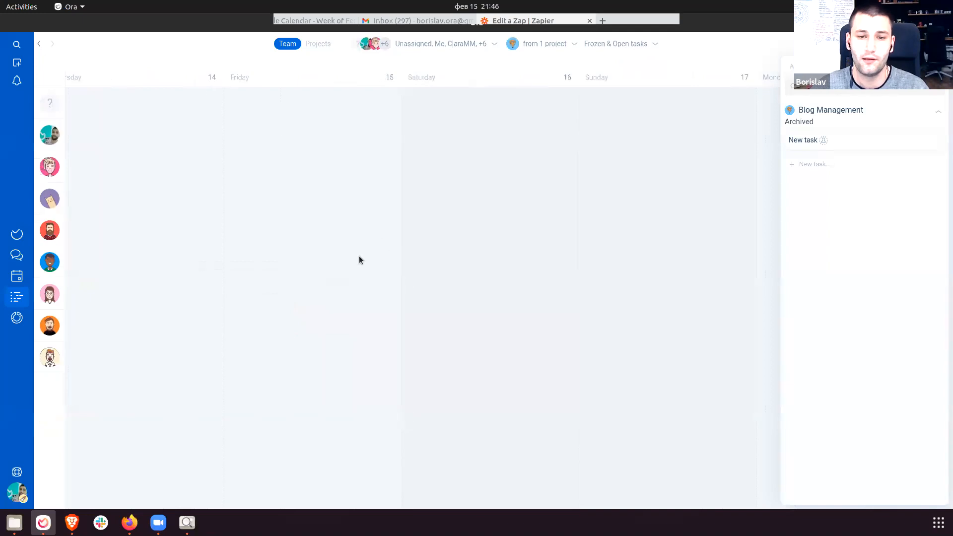
pyautogui.scroll(-3, 348, 253)
pyautogui.scroll(3, 466, 272)
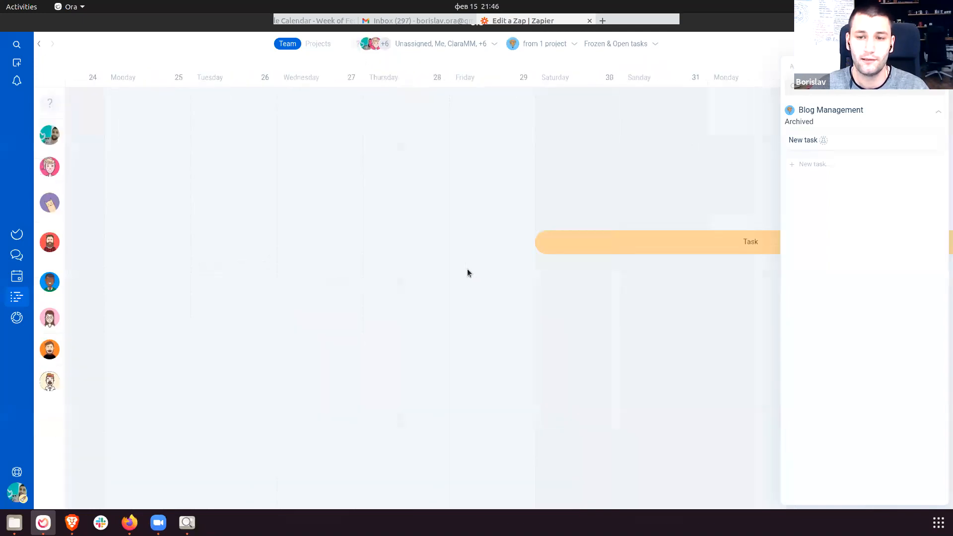
pyautogui.scroll(-4, 466, 272)
pyautogui.hscroll(5, 550, 326)
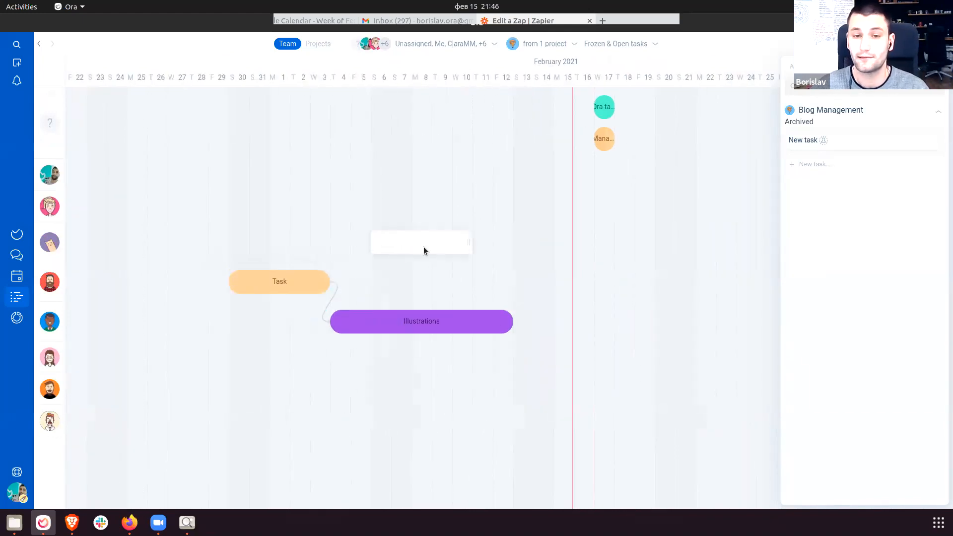
pyautogui.scroll(-1, 615, 331)
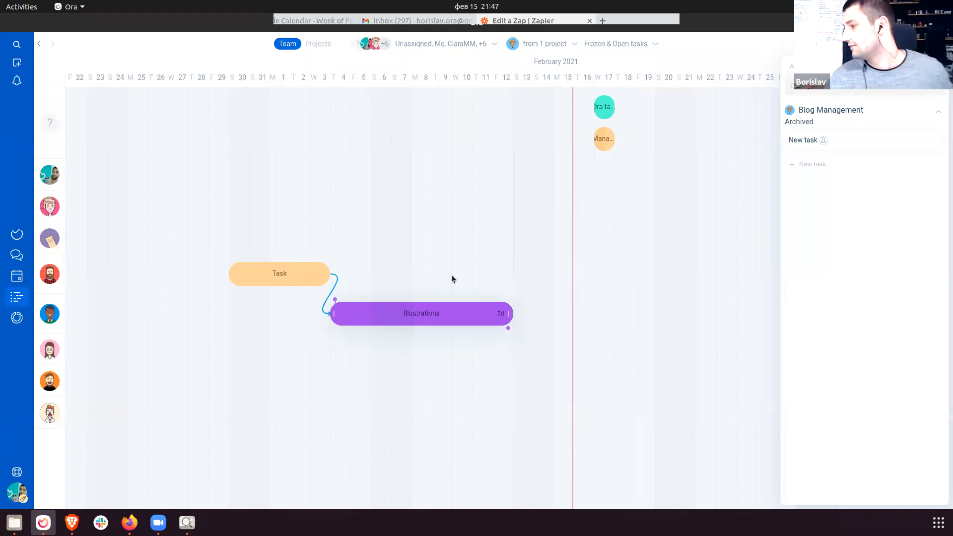
# Look at the Blog Management project preferences, then switch to its Backlog board.
pyautogui.click(16, 234)
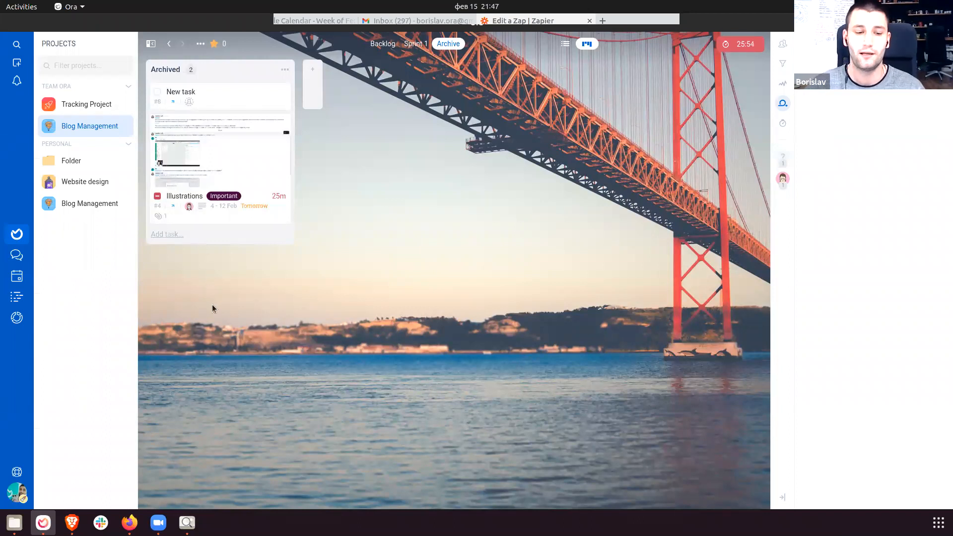
pyautogui.click(128, 126)
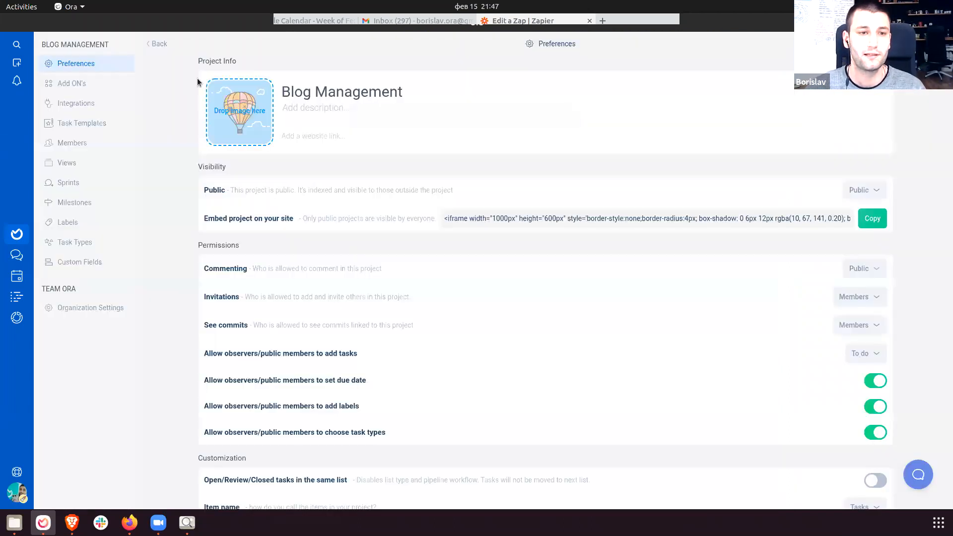
pyautogui.click(16, 234)
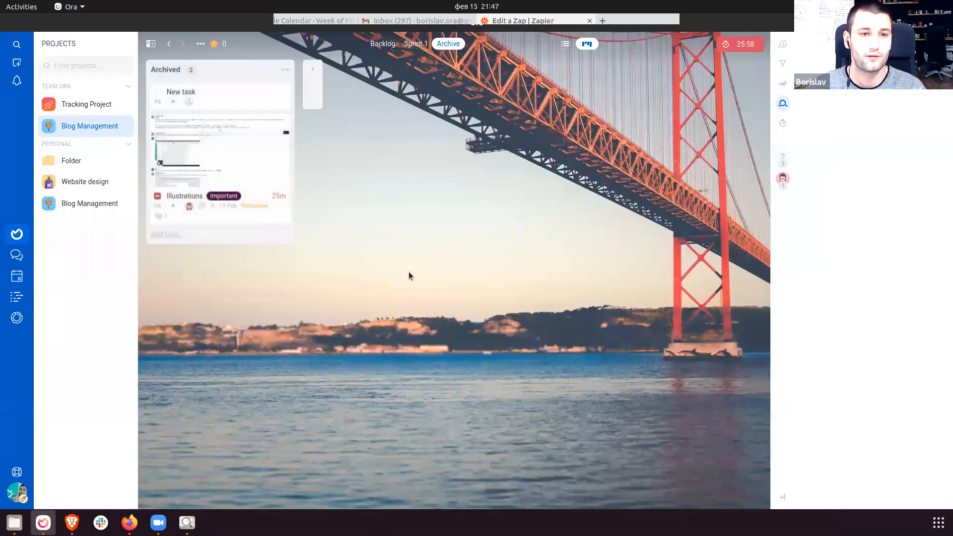
pyautogui.click(389, 45)
# Change the To do list's visibility to Visible, then bring Firefox up full screen.
pyautogui.click(285, 70)
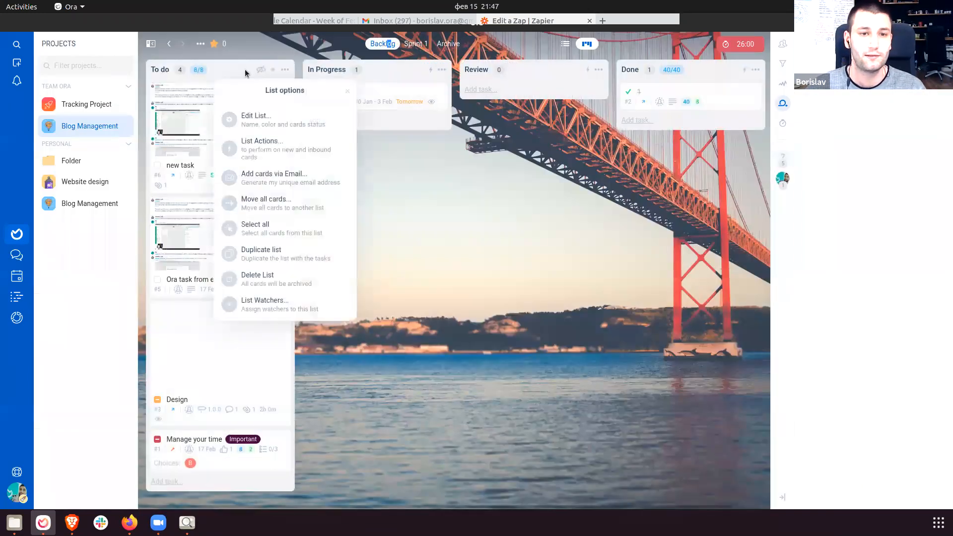
pyautogui.click(286, 125)
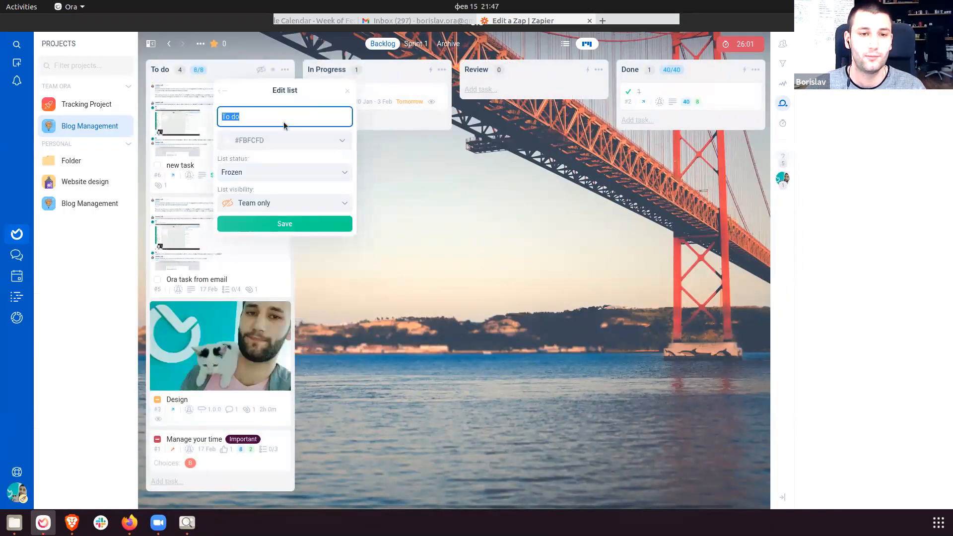
pyautogui.click(278, 203)
pyautogui.click(280, 249)
pyautogui.click(285, 223)
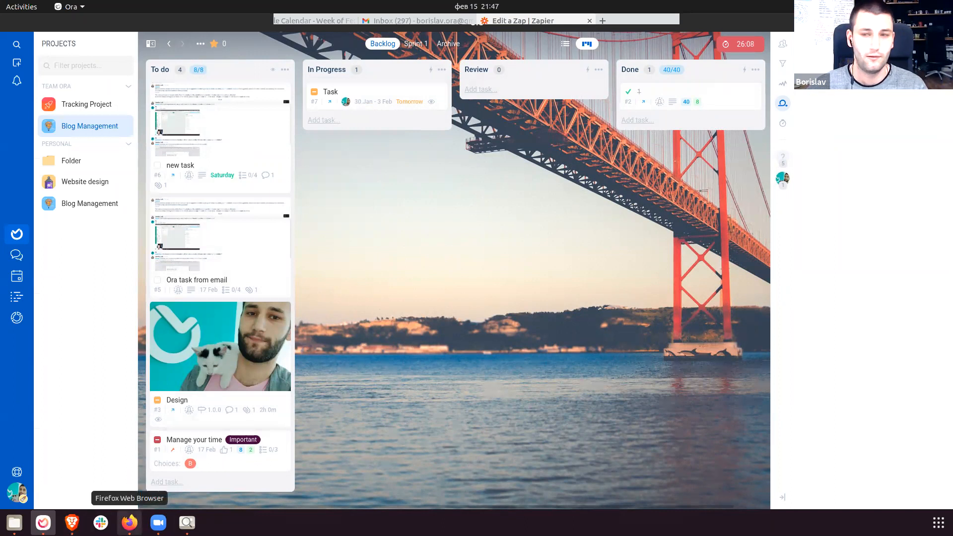
pyautogui.click(129, 522)
pyautogui.moveTo(944, 64); pyautogui.dragTo(282, 6)
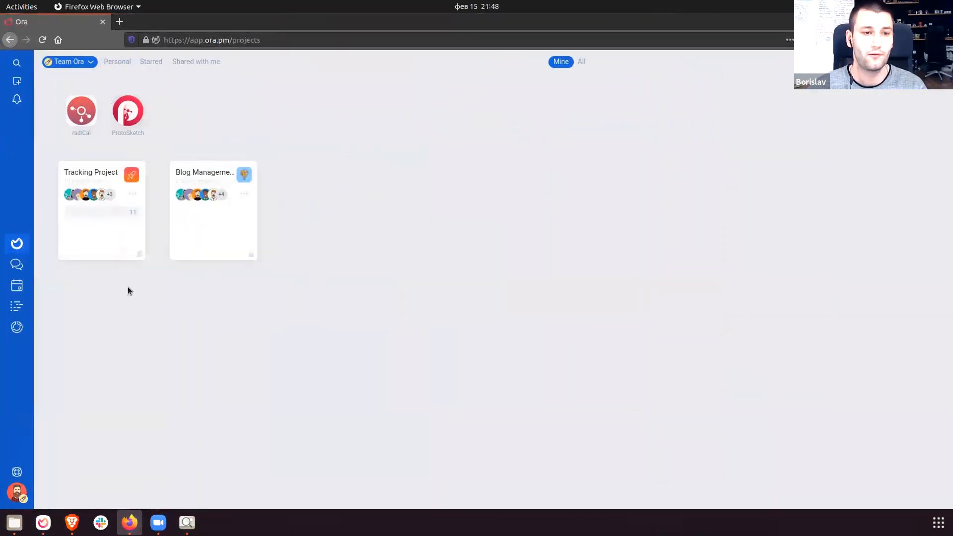
# Leave both the Blog Management and Tracking Project projects in the browser.
pyautogui.rightClick(126, 217)
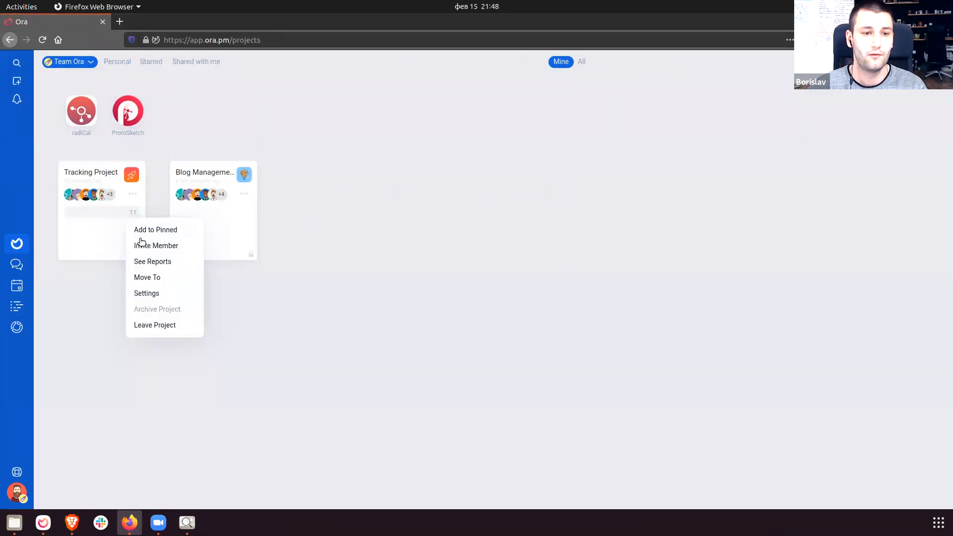
pyautogui.click(174, 316)
pyautogui.rightClick(182, 223)
pyautogui.click(219, 335)
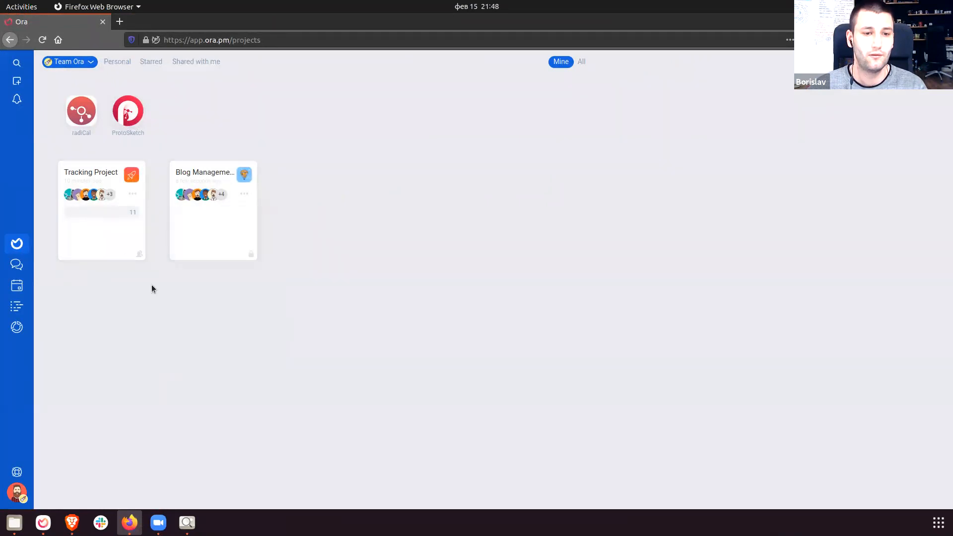
pyautogui.rightClick(113, 218)
pyautogui.click(155, 325)
# Load the Blog Management board by pasting its project link into the address bar.
pyautogui.click(245, 40)
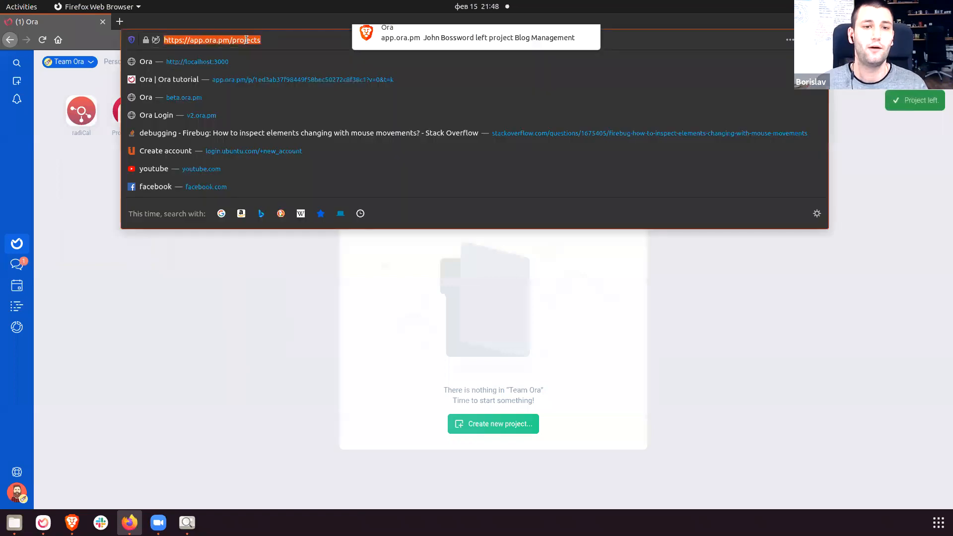
pyautogui.hotkey('ctrl', 'v')
pyautogui.press('Return')
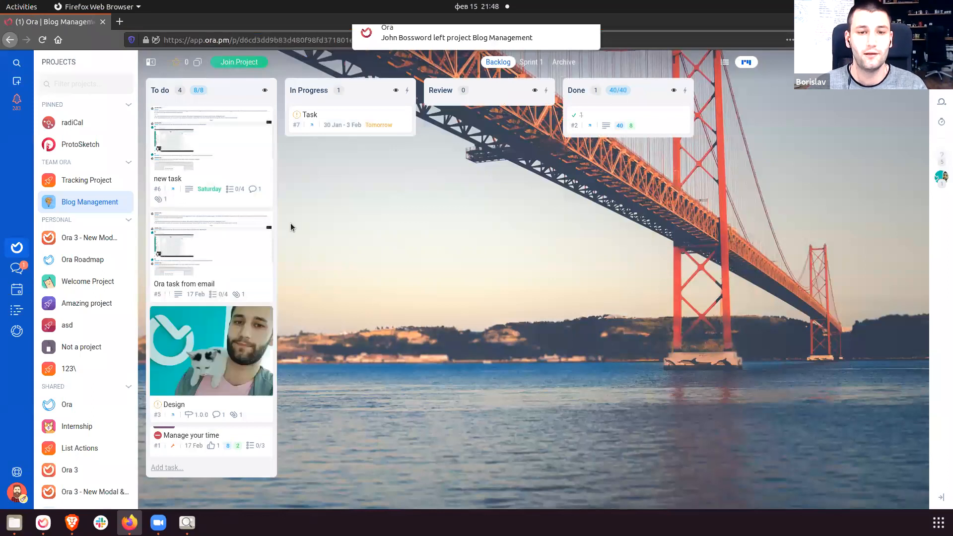
# Add a card named 'New task' to the To do list and open it.
pyautogui.click(180, 468)
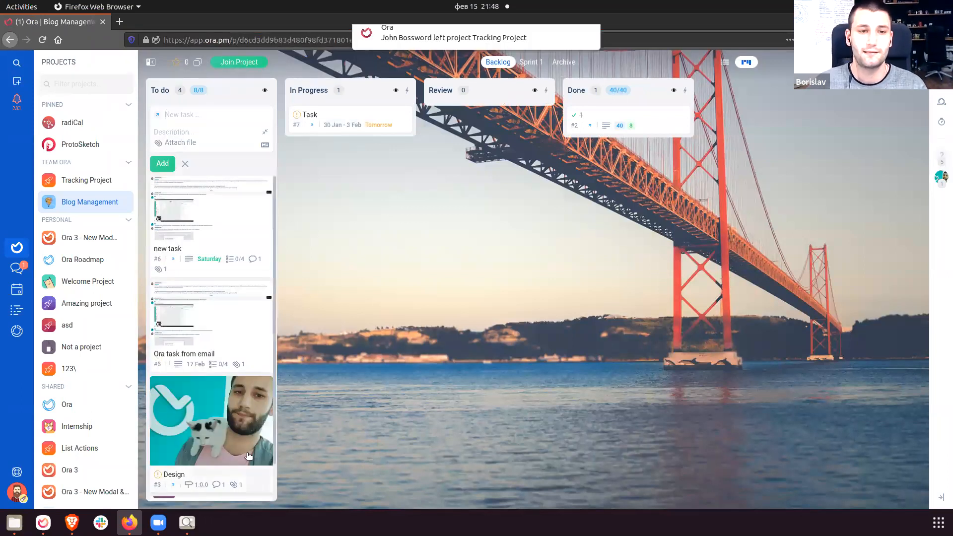
pyautogui.write('New task')
pyautogui.press('Return')
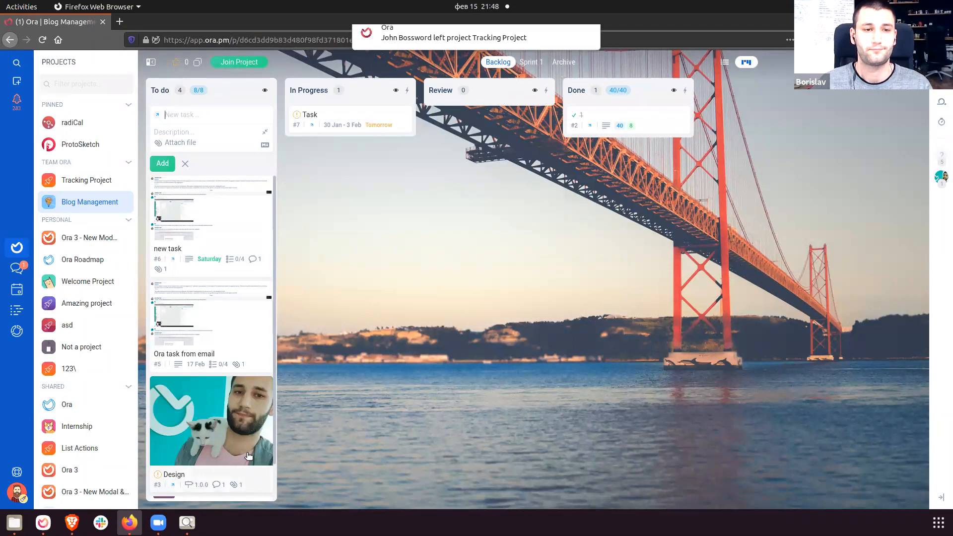
pyautogui.click(228, 194)
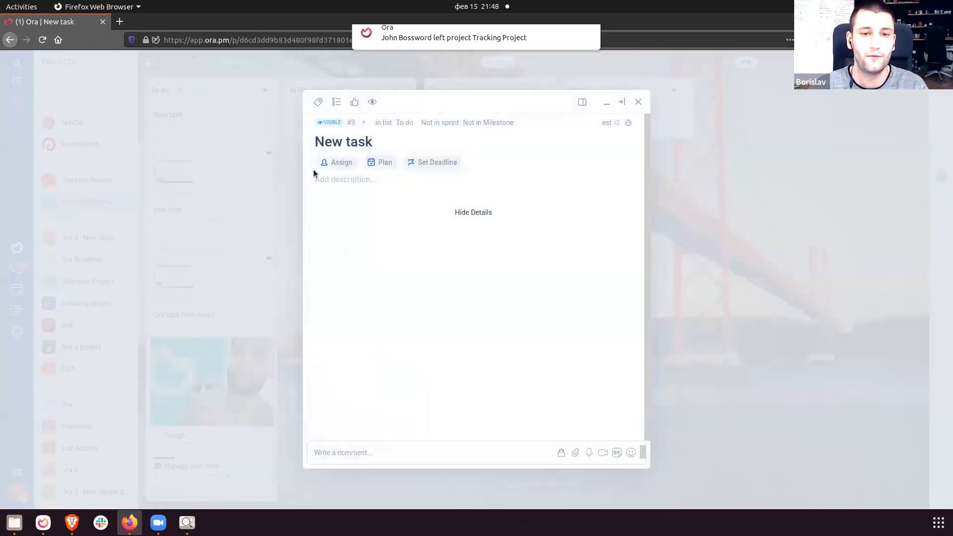
# Set the task's deadline to Friday, February 19.
pyautogui.click(382, 162)
pyautogui.click(415, 158)
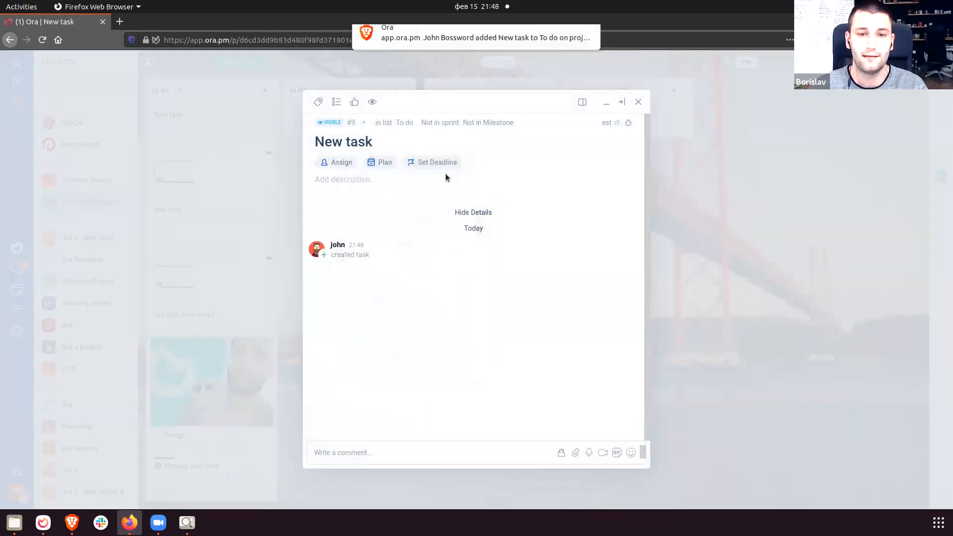
pyautogui.click(424, 162)
pyautogui.click(424, 298)
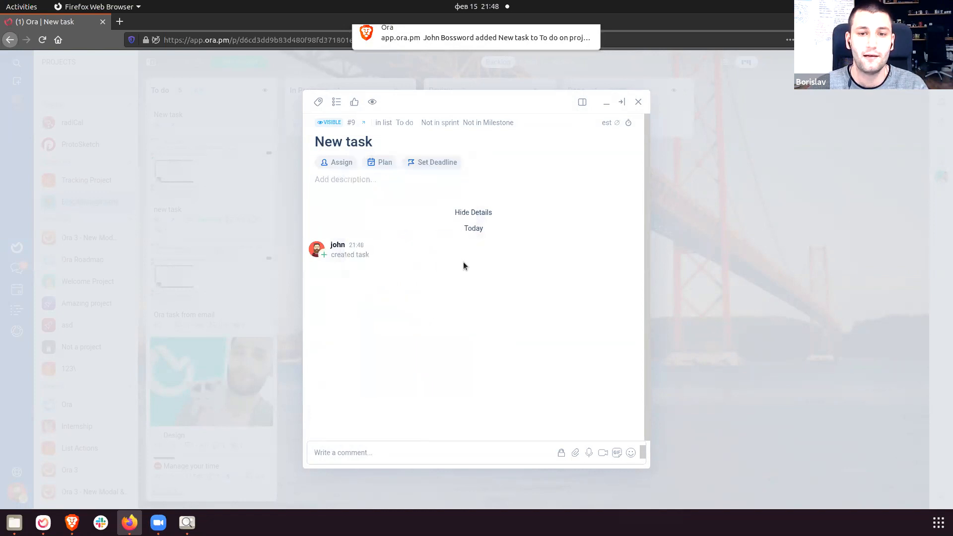
pyautogui.click(437, 162)
pyautogui.click(435, 295)
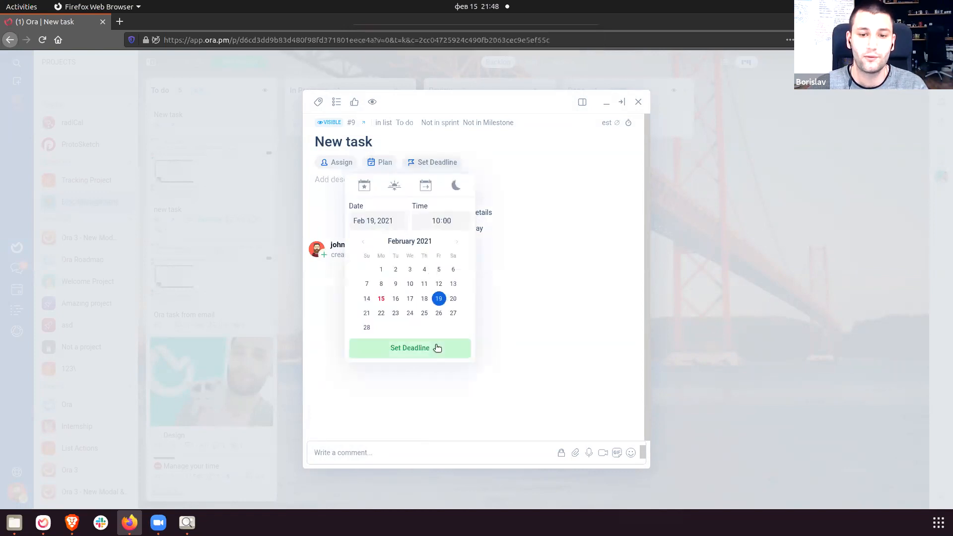
pyautogui.click(432, 346)
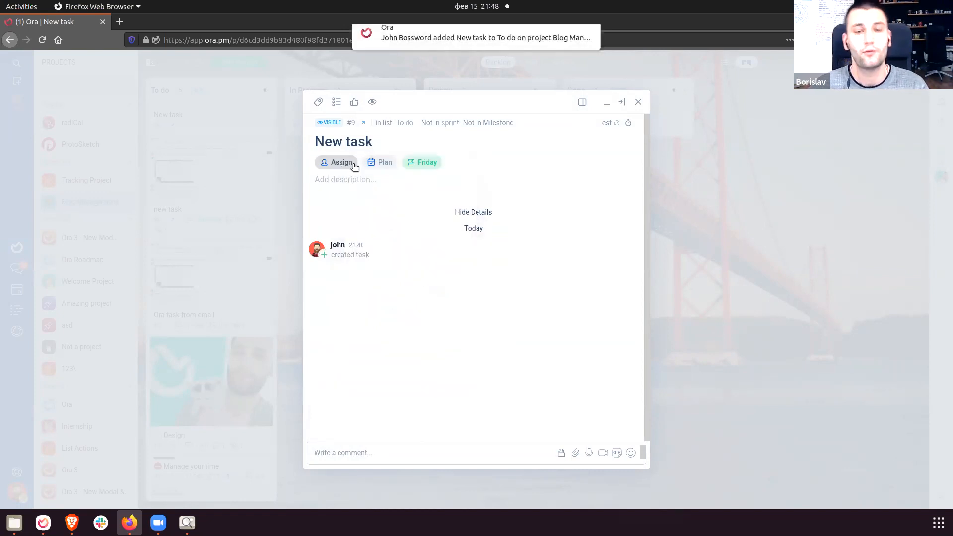
# Write a '# Very important' description mentioning a teammate with 'please take care of it'.
pyautogui.click(358, 180)
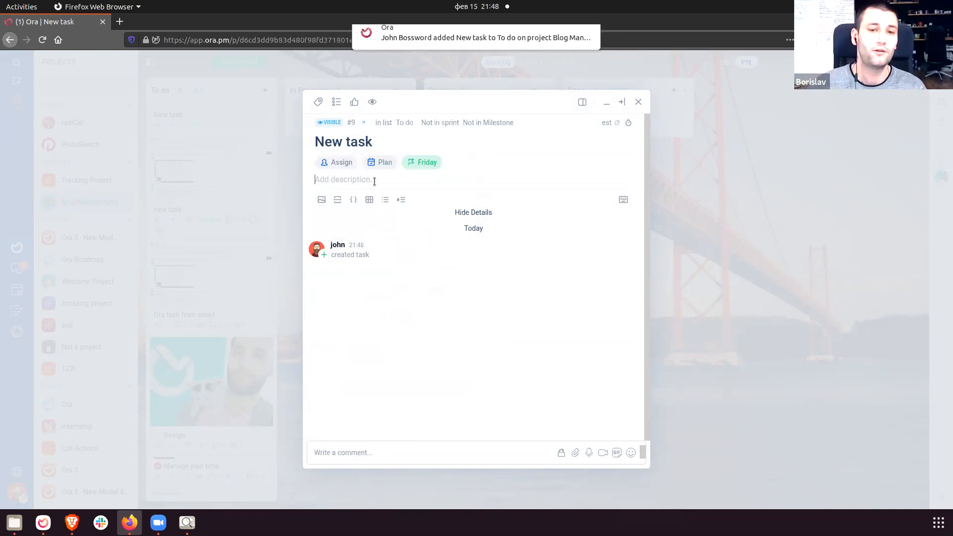
pyautogui.write('Descrp')
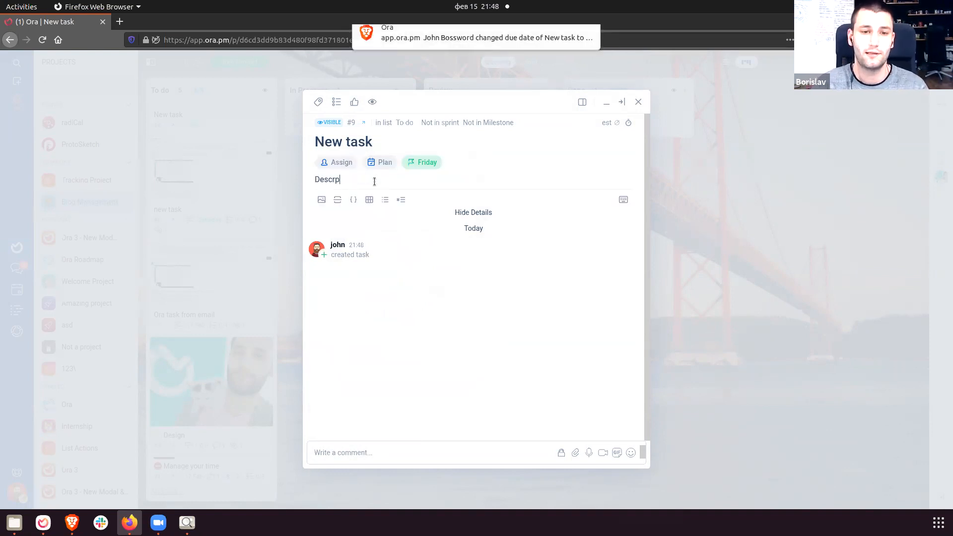
pyautogui.press('BackSpace')
pyautogui.write('ipti')
pyautogui.hotkey('ctrl', 'a')
pyautogui.write('# Very important')
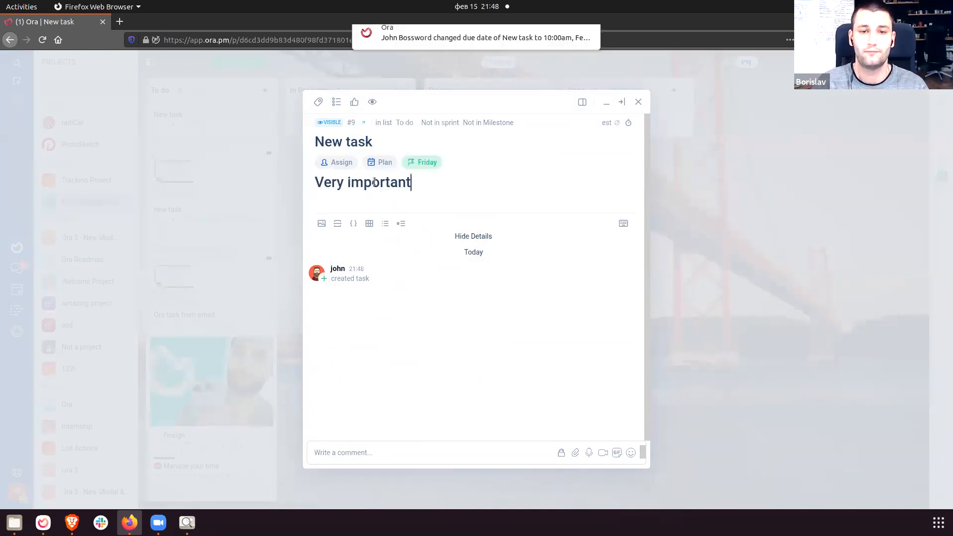
pyautogui.press('Return')
pyautogui.write('@y')
pyautogui.press('Return')
pyautogui.write('please take ')
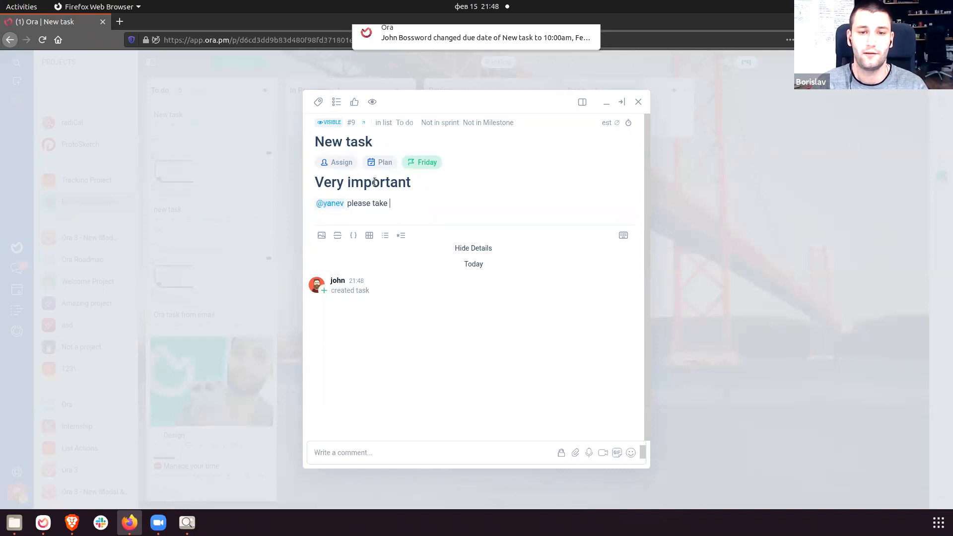
pyautogui.write('care of it')
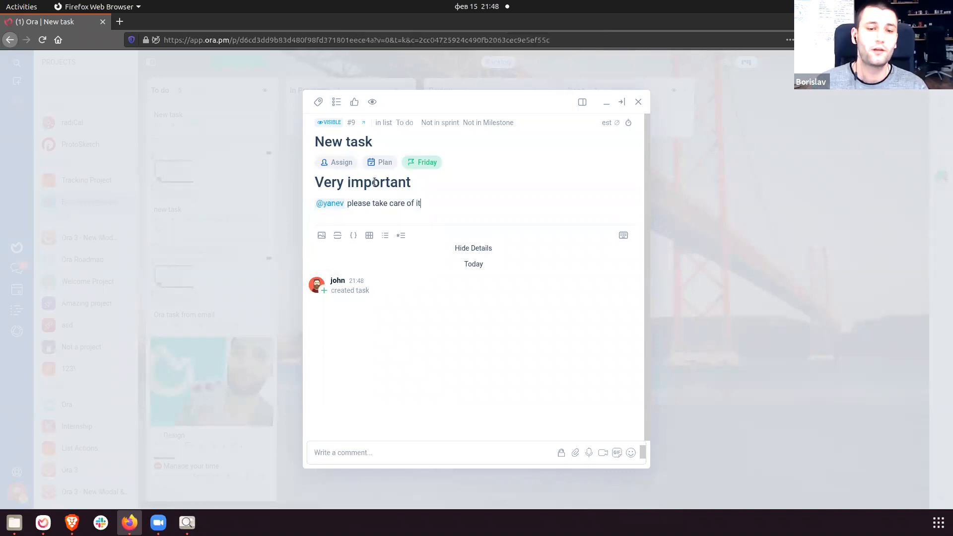
pyautogui.click(383, 450)
# Post the comment 'New comments', watch the task, and close it back to the board.
pyautogui.write('New')
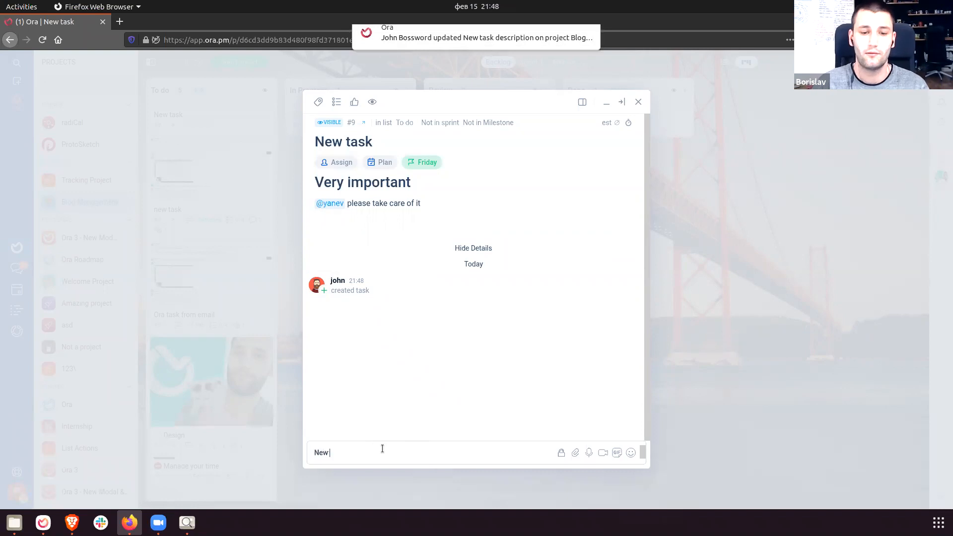
pyautogui.write(' comments')
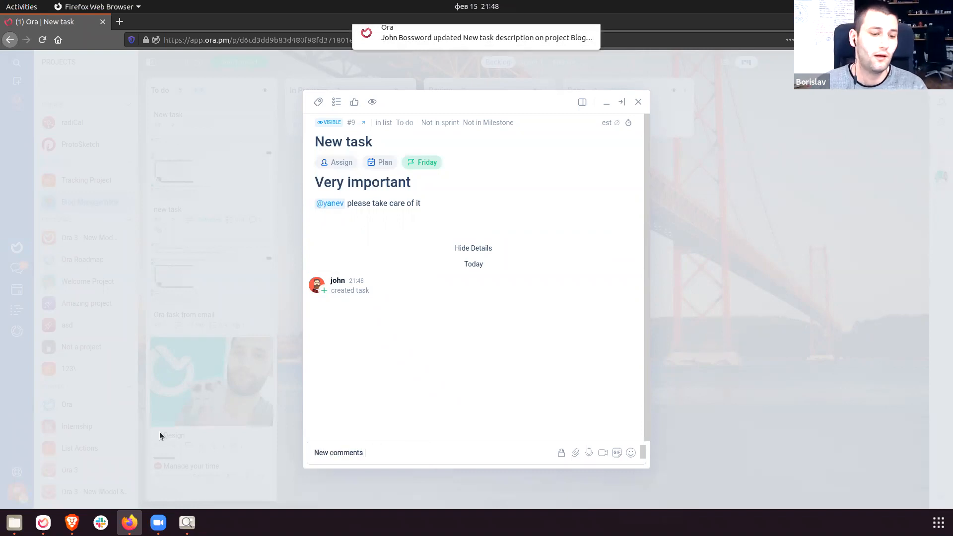
pyautogui.press('Return')
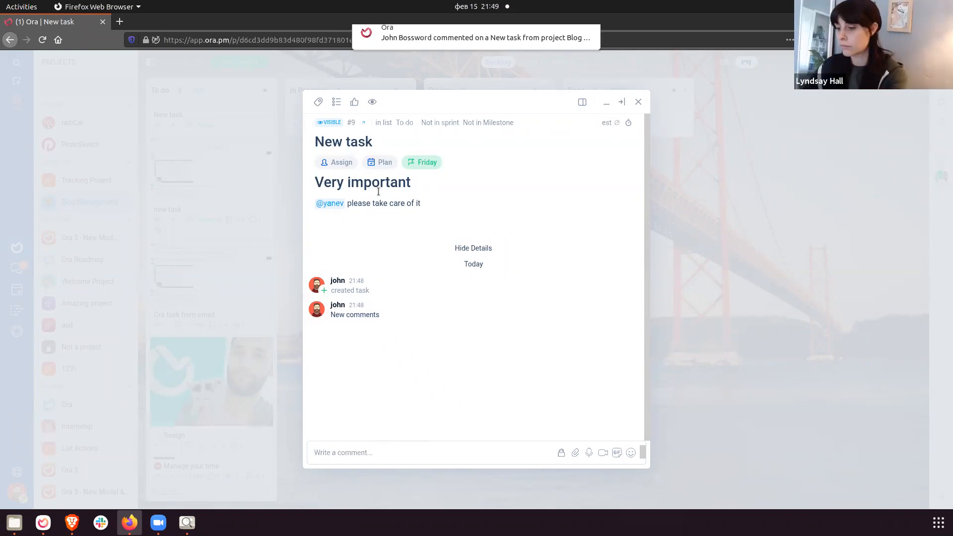
pyautogui.click(336, 187)
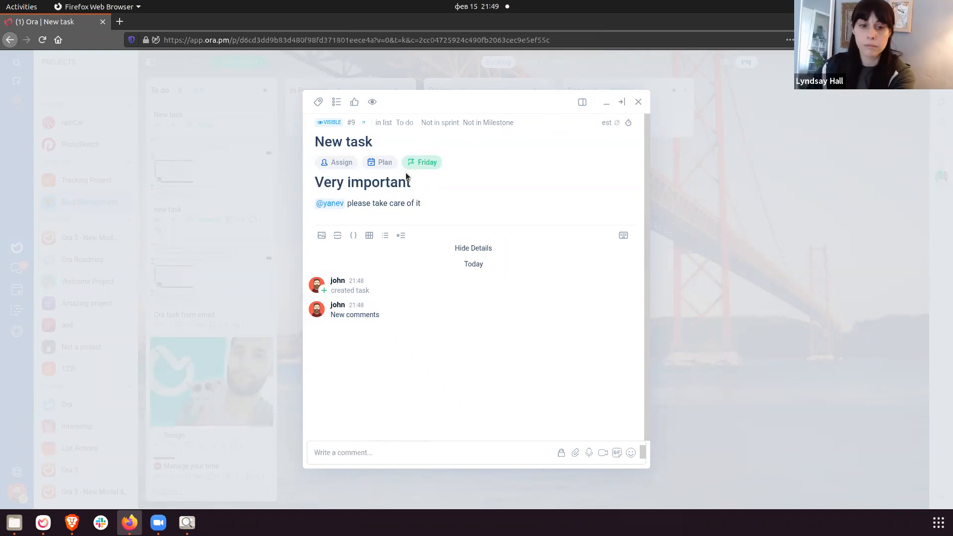
pyautogui.click(372, 102)
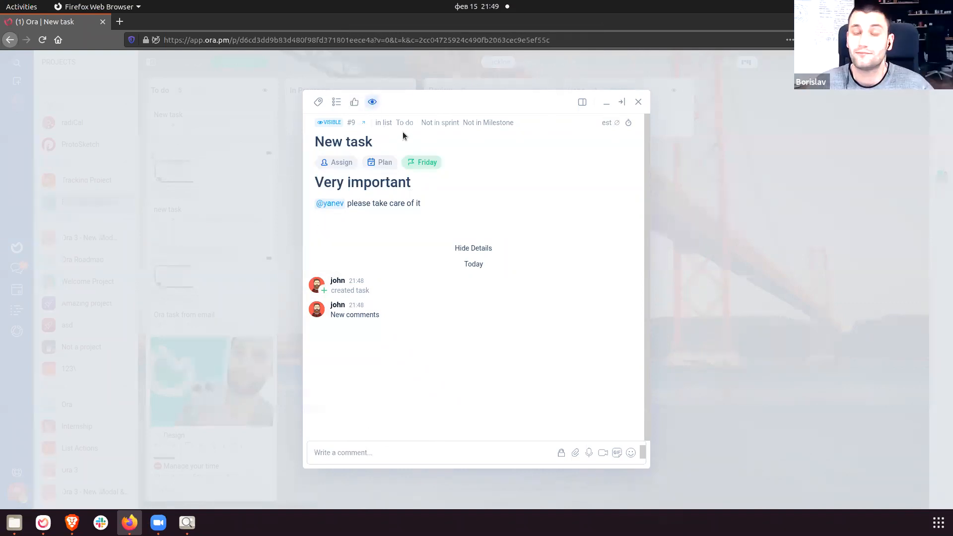
pyautogui.click(336, 101)
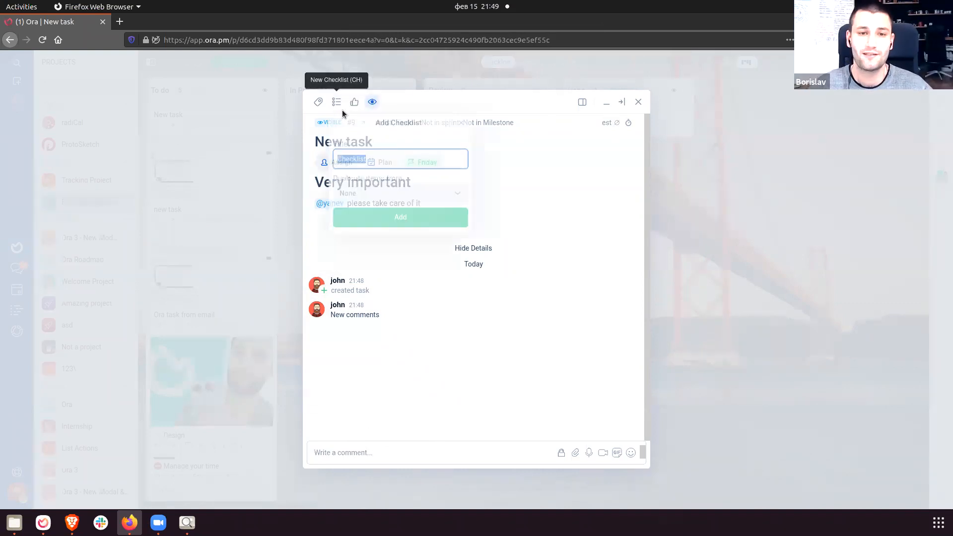
pyautogui.click(423, 221)
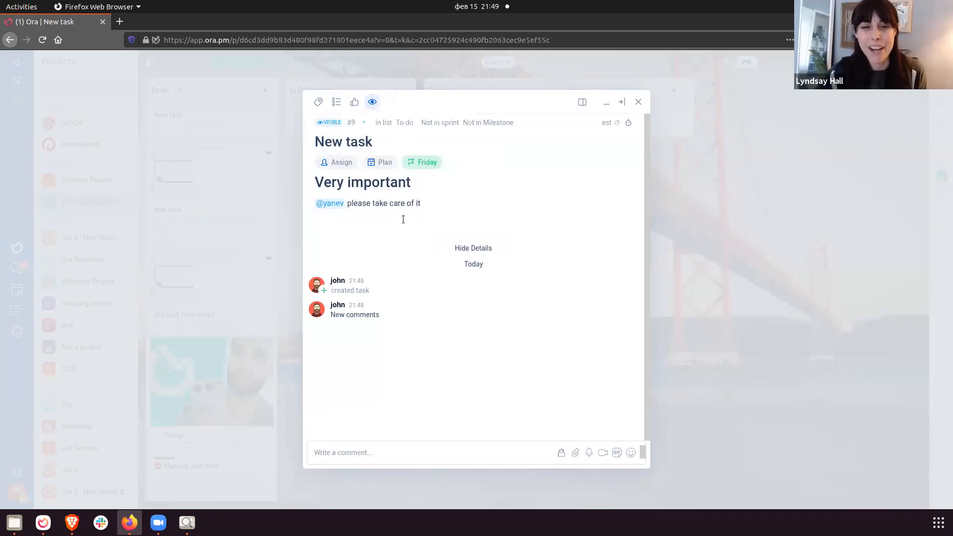
pyautogui.click(669, 229)
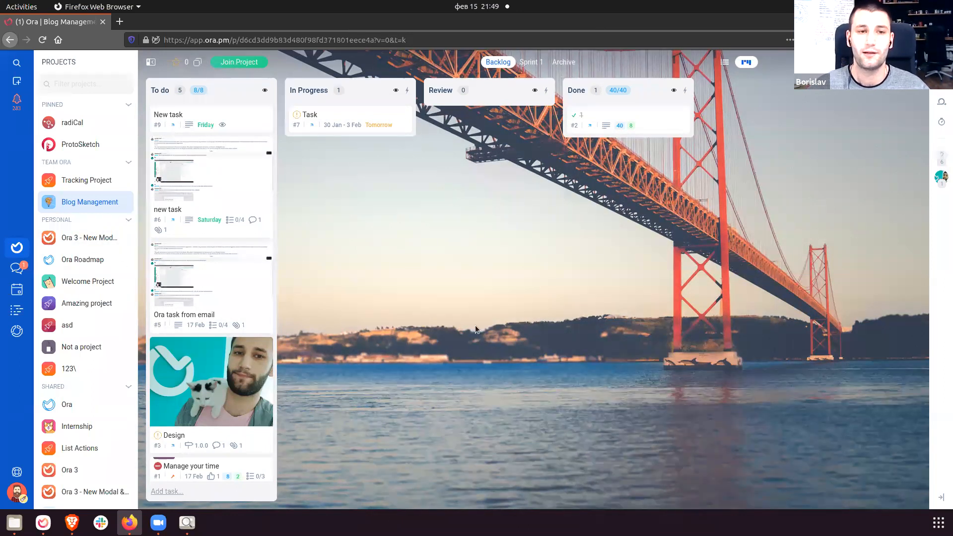
pyautogui.click(126, 202)
pyautogui.click(79, 100)
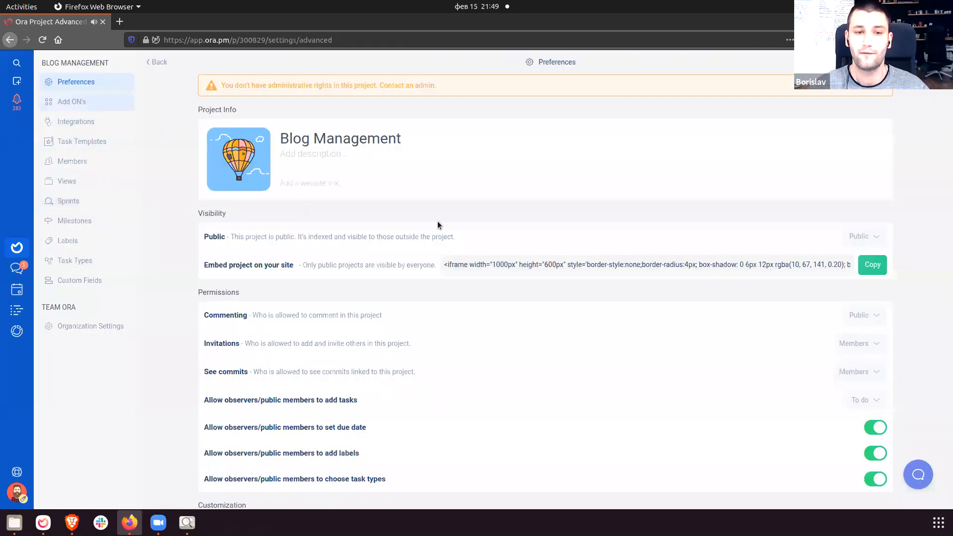
pyautogui.scroll(-2, 427, 412)
pyautogui.scroll(3, 441, 397)
pyautogui.moveTo(247, 121); pyautogui.dragTo(641, 502)
pyautogui.scroll(-1, 592, 392)
pyautogui.scroll(-1, 591, 393)
pyautogui.scroll(3, 580, 368)
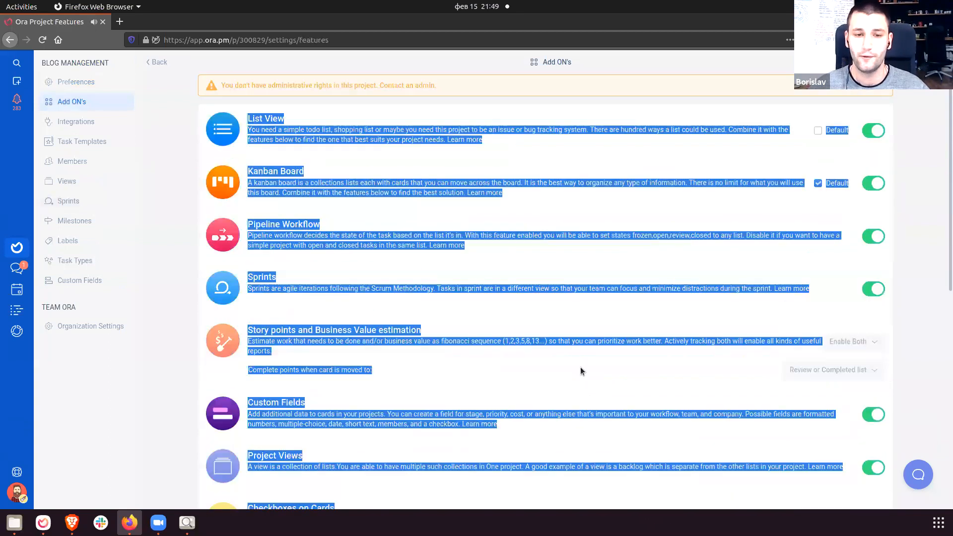
pyautogui.click(158, 62)
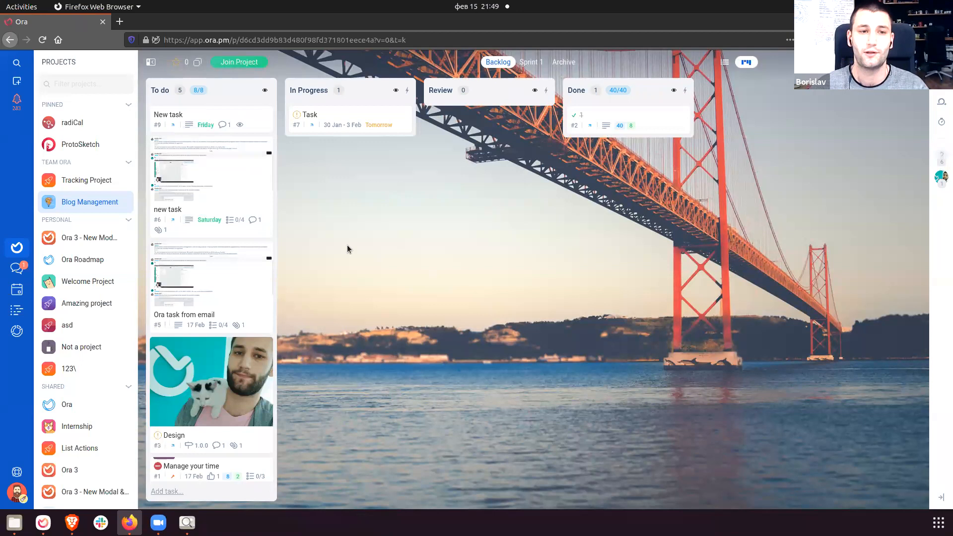
pyautogui.click(17, 269)
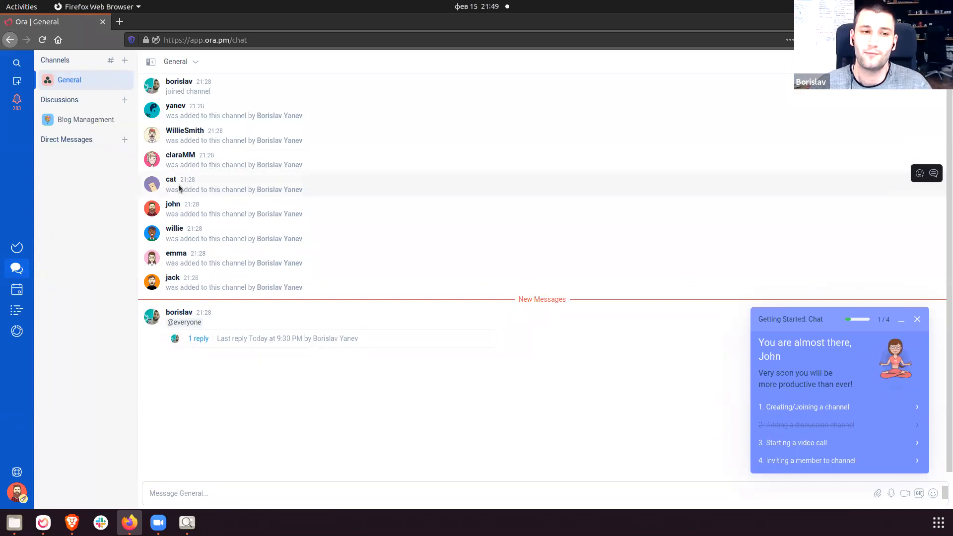
pyautogui.click(73, 120)
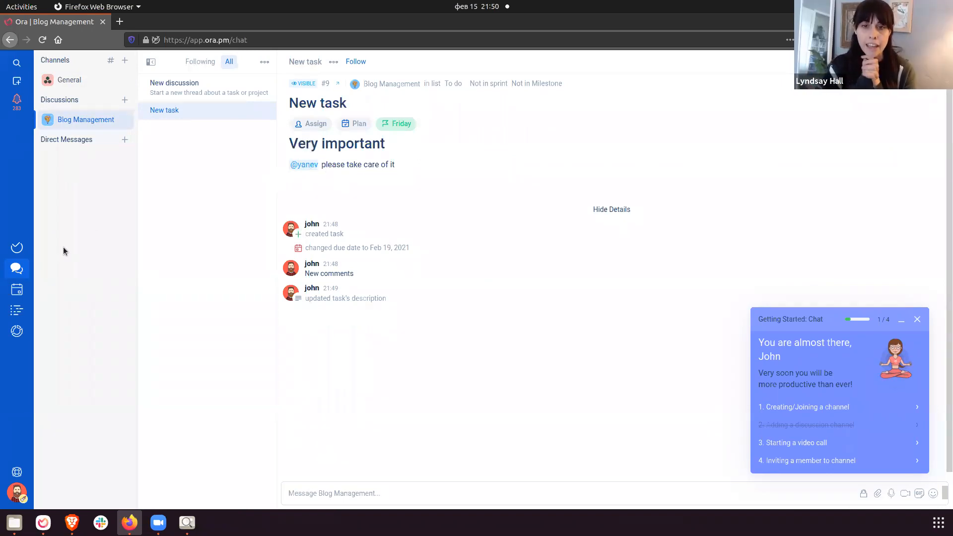
pyautogui.click(17, 248)
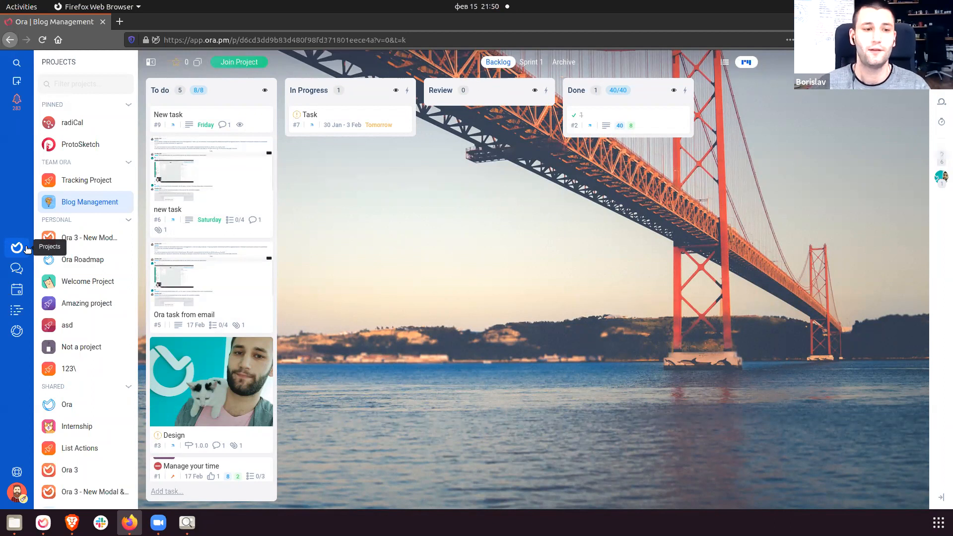
pyautogui.click(17, 492)
# Open the account's Notifications settings page and scroll through its options.
pyautogui.click(59, 335)
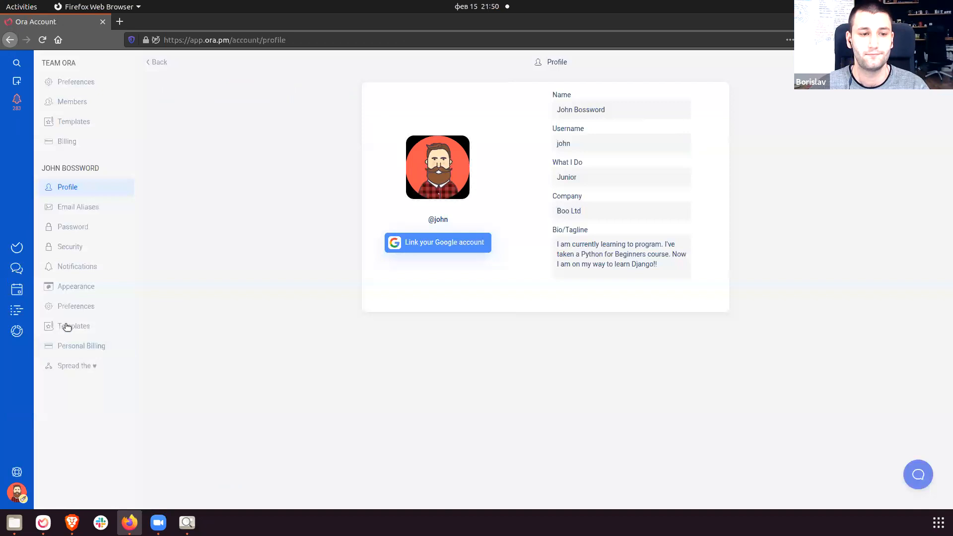
pyautogui.click(77, 267)
pyautogui.scroll(-2, 216, 321)
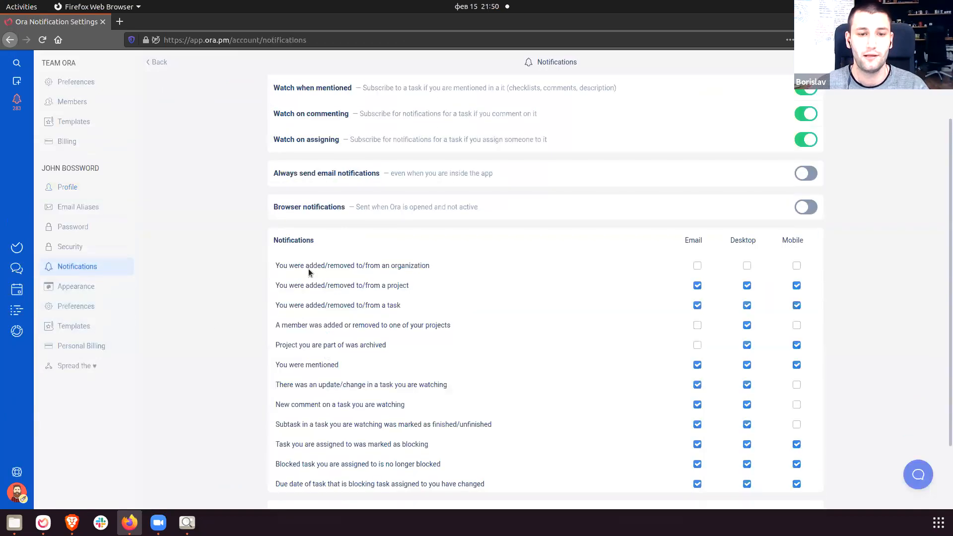
pyautogui.moveTo(272, 237); pyautogui.dragTo(657, 379)
pyautogui.click(656, 373)
pyautogui.scroll(-3, 608, 228)
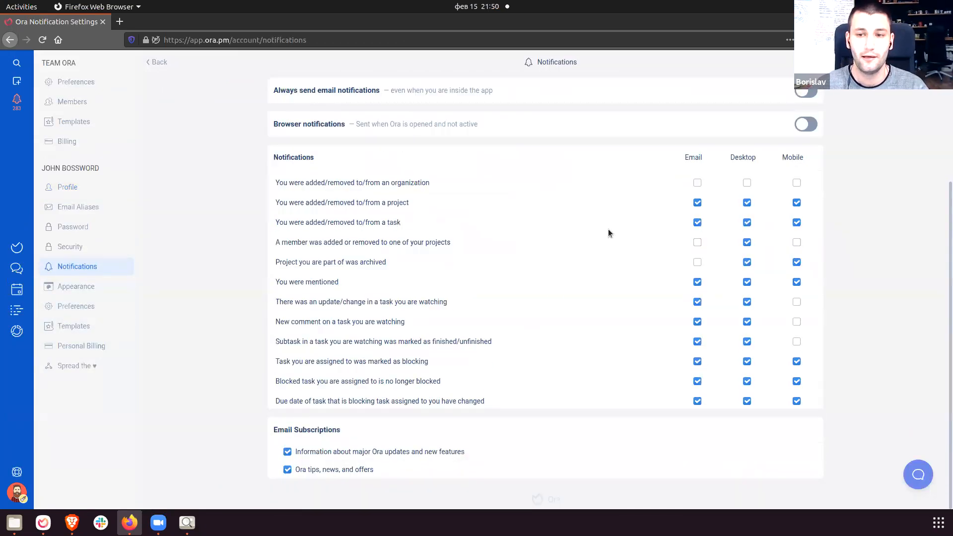
# Highlight the Email, Desktop and Mobile columns and the 'New comment on a task' row.
pyautogui.doubleClick(693, 158)
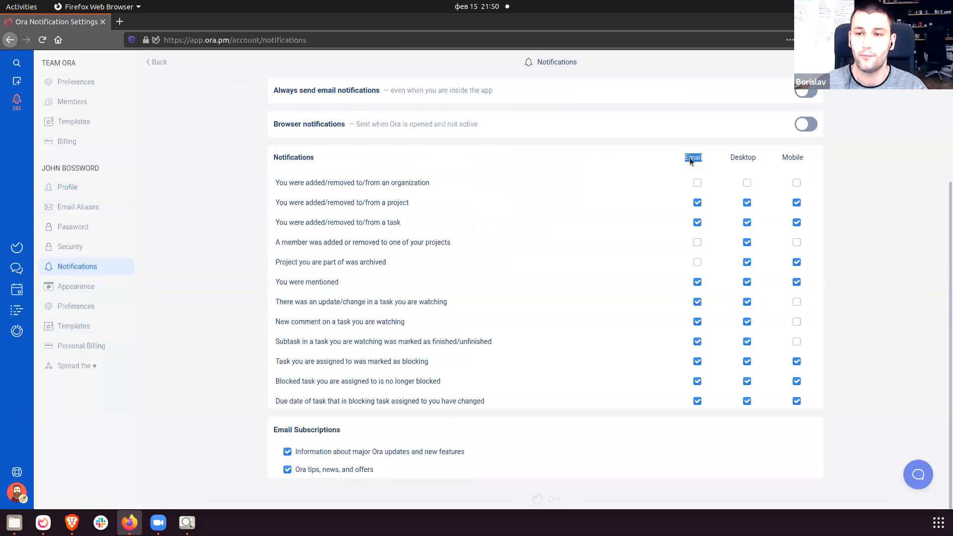
pyautogui.doubleClick(746, 157)
pyautogui.doubleClick(793, 157)
pyautogui.click(896, 207)
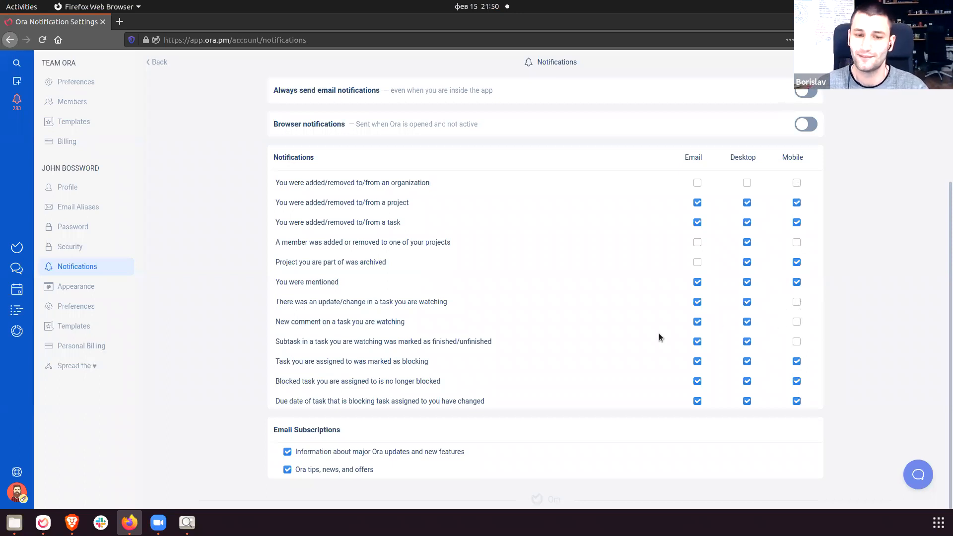
pyautogui.moveTo(277, 323); pyautogui.dragTo(431, 332)
pyautogui.click(423, 328)
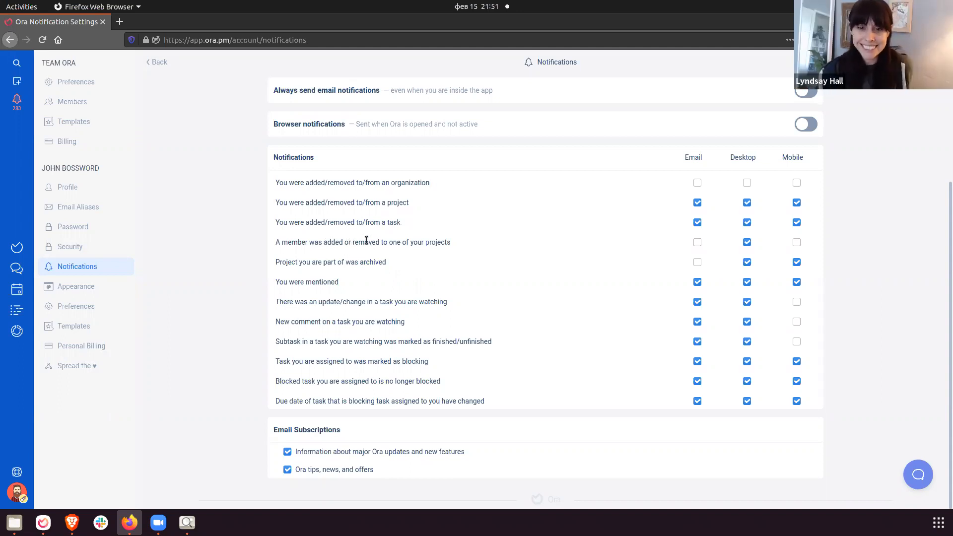
pyautogui.scroll(3, 336, 252)
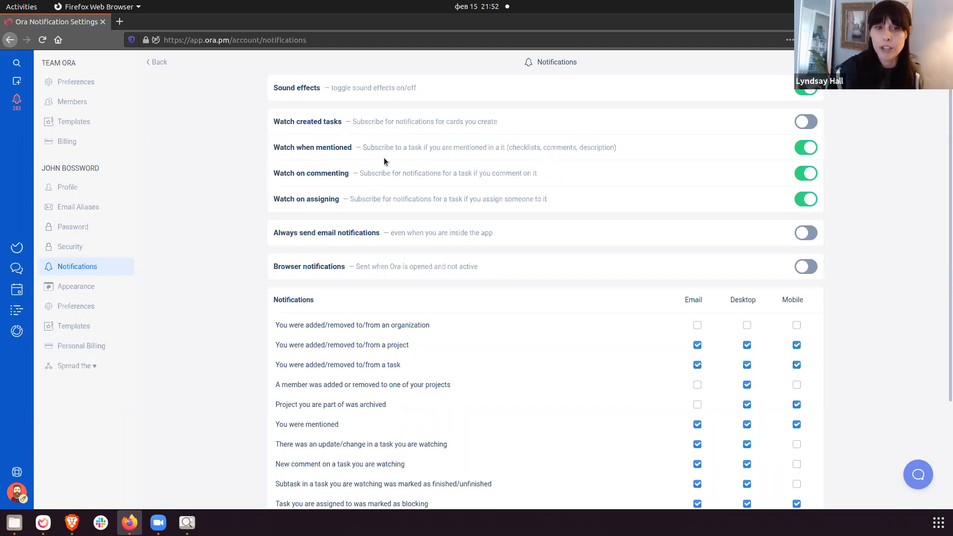
# Highlight the Watch on commenting, Browser notifications and Always send email notifications settings.
pyautogui.moveTo(280, 172); pyautogui.dragTo(570, 174)
pyautogui.click(570, 174)
pyautogui.moveTo(273, 267); pyautogui.dragTo(481, 272)
pyautogui.click(493, 276)
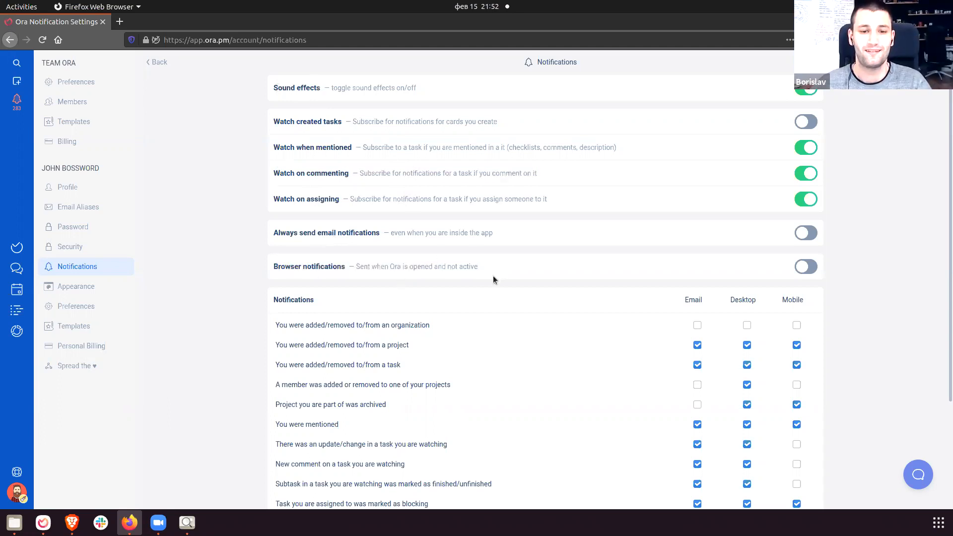
pyautogui.scroll(-3, 493, 280)
pyautogui.moveTo(276, 287); pyautogui.dragTo(398, 291)
pyautogui.click(425, 303)
pyautogui.scroll(-2, 425, 303)
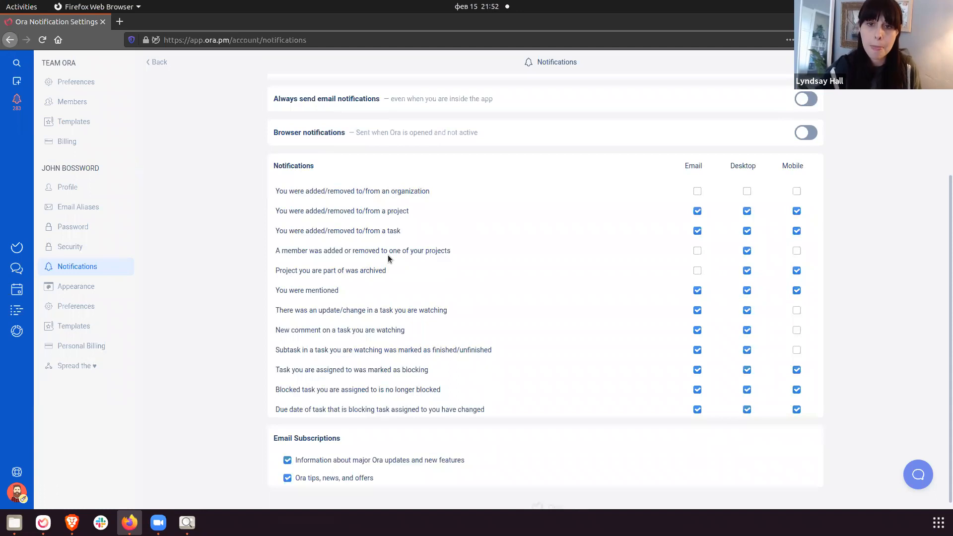
pyautogui.moveTo(274, 165); pyautogui.dragTo(309, 169)
pyautogui.click(328, 169)
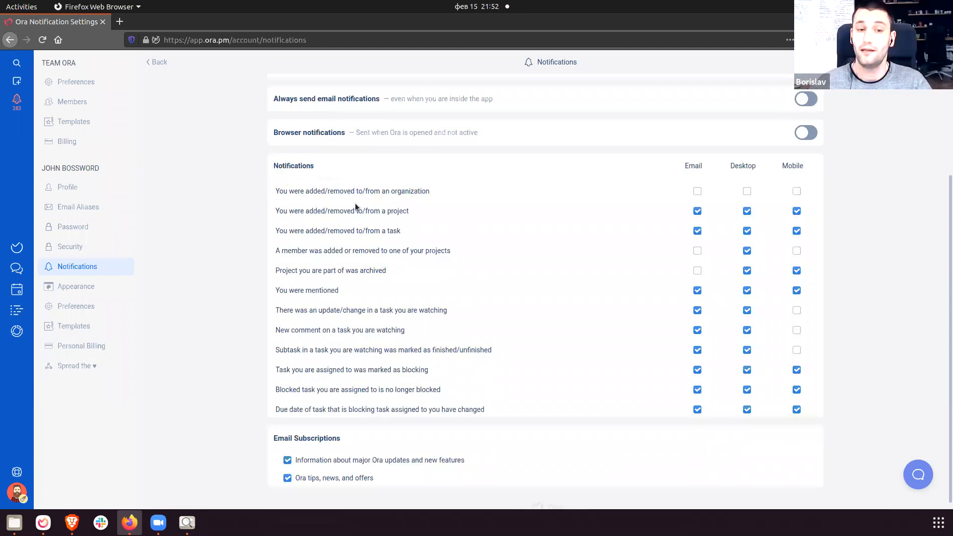
pyautogui.moveTo(281, 98); pyautogui.dragTo(356, 111)
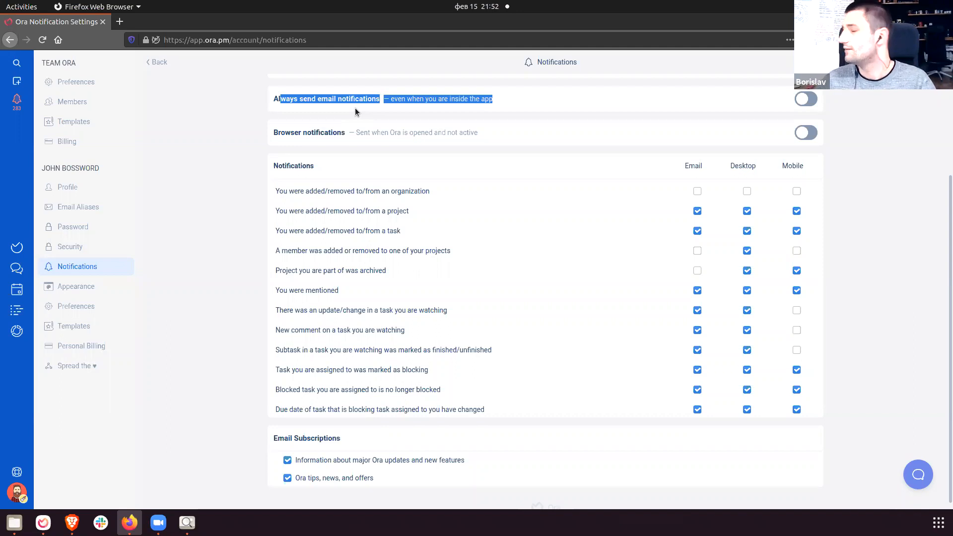
# Highlight the Watch when mentioned setting, then return to the Blog Management board.
pyautogui.scroll(1, 356, 164)
pyautogui.scroll(3, 356, 163)
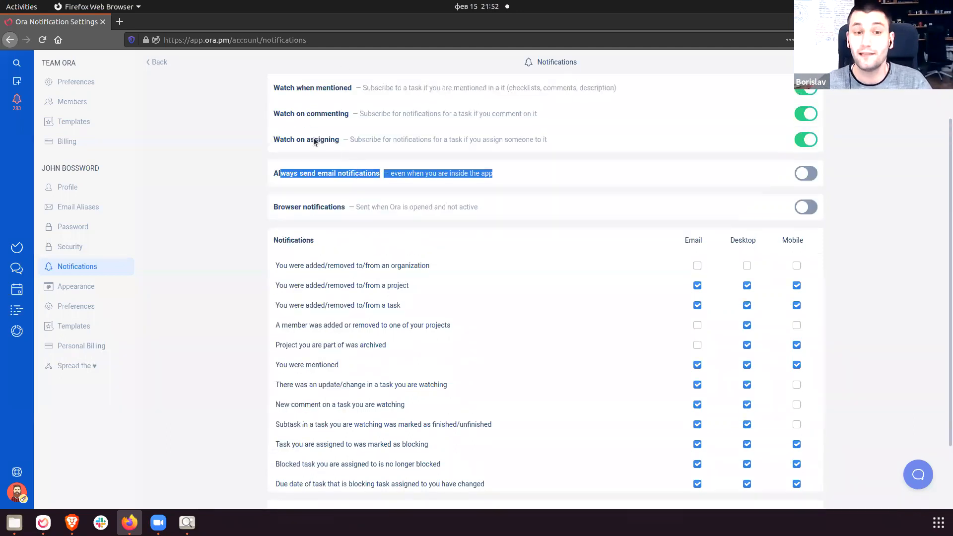
pyautogui.moveTo(280, 132); pyautogui.dragTo(581, 134)
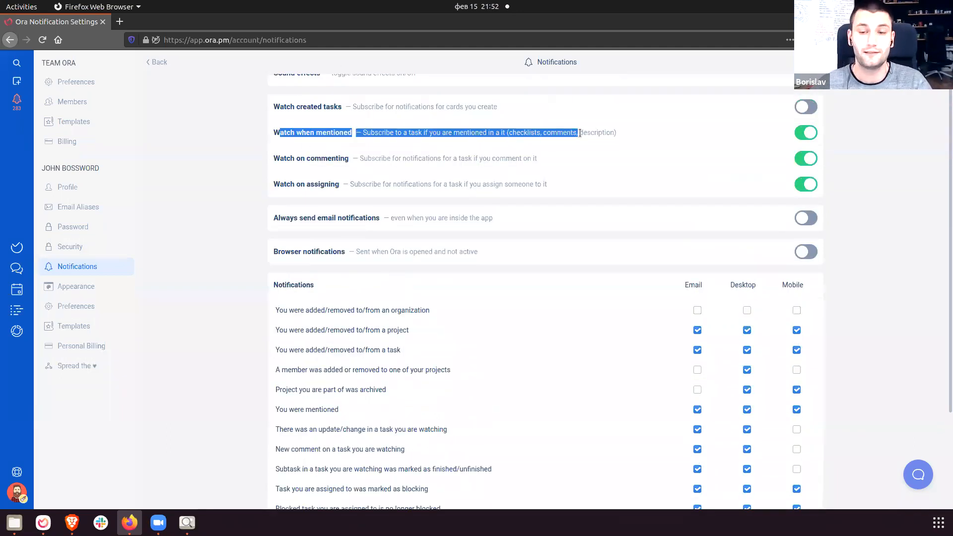
pyautogui.click(437, 217)
pyautogui.scroll(1, 436, 217)
pyautogui.moveTo(282, 88); pyautogui.dragTo(373, 98)
pyautogui.click(375, 98)
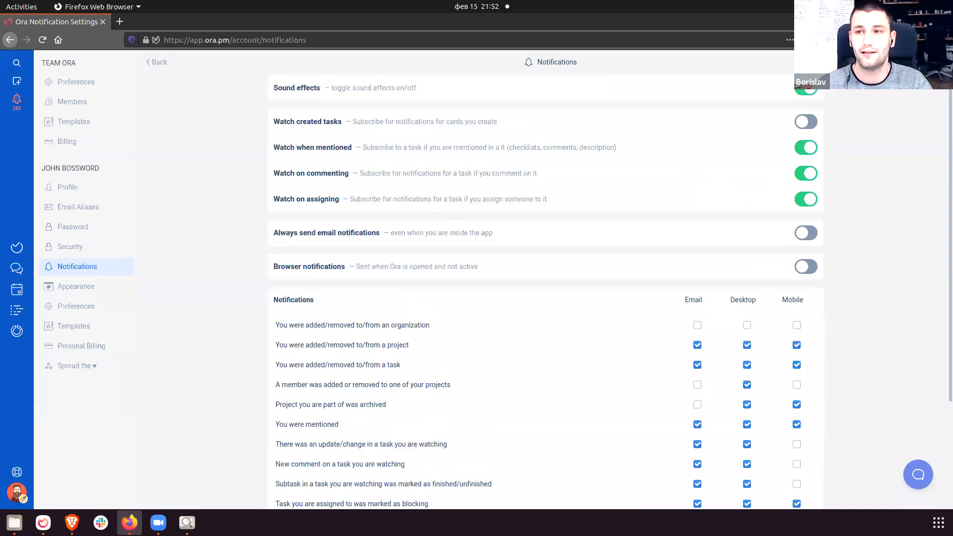
pyautogui.click(157, 63)
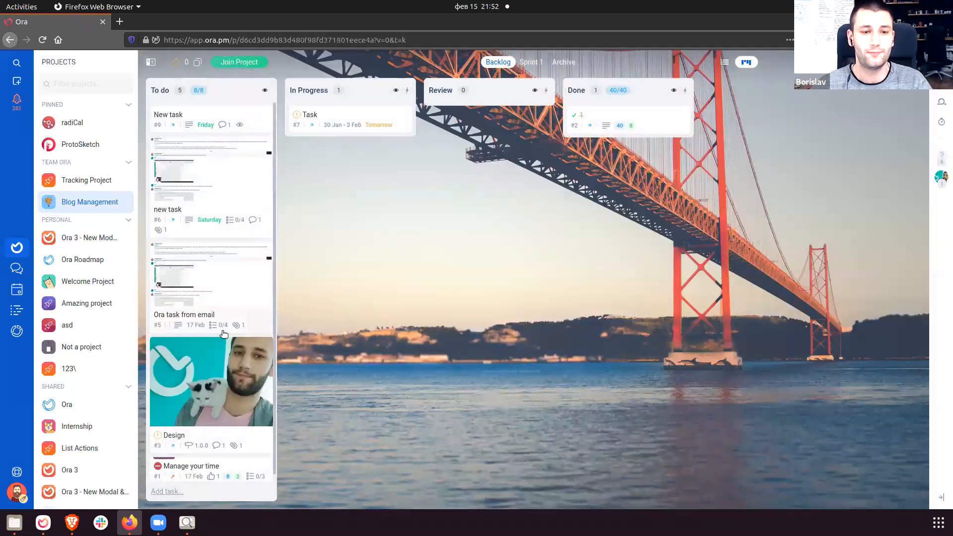
# View the screenshot attached to the 'Ora task from email' card.
pyautogui.click(214, 268)
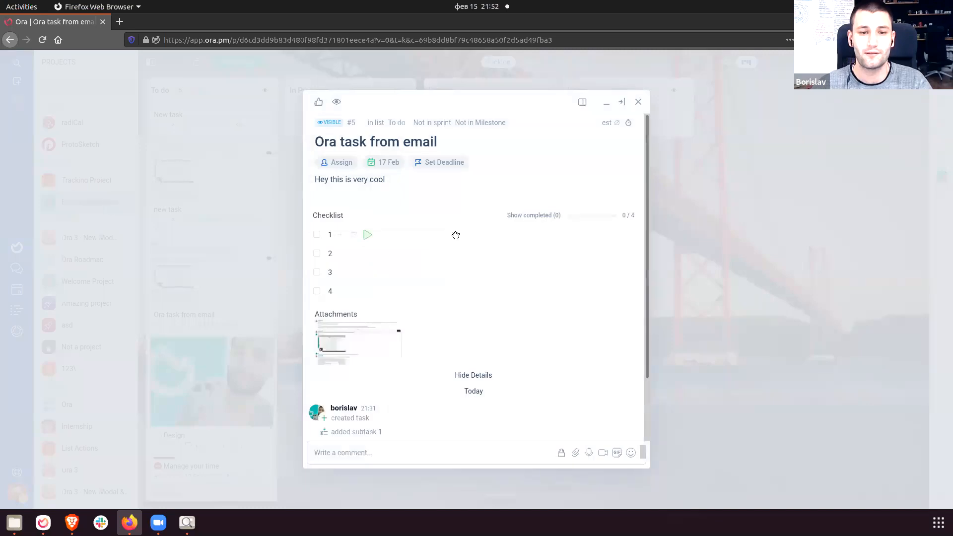
pyautogui.click(368, 338)
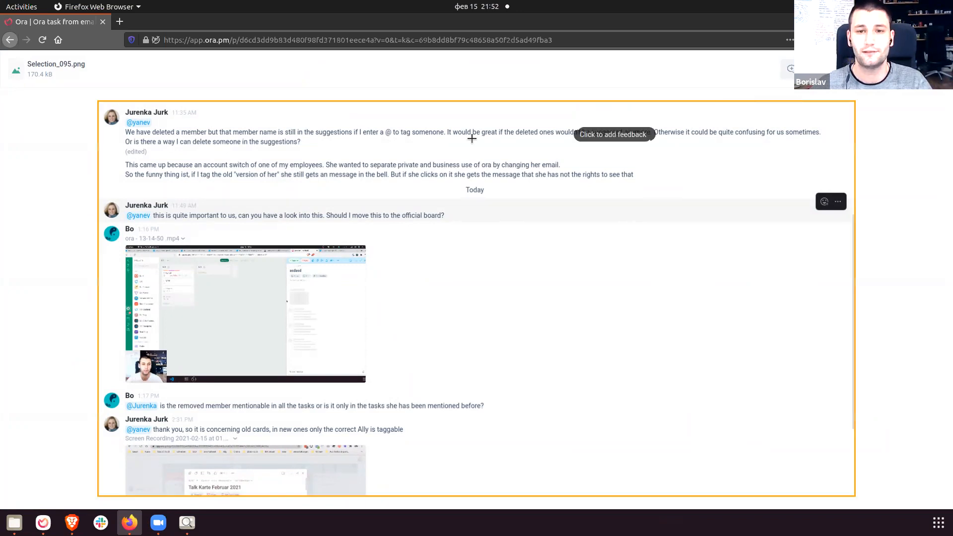
pyautogui.click(729, 154)
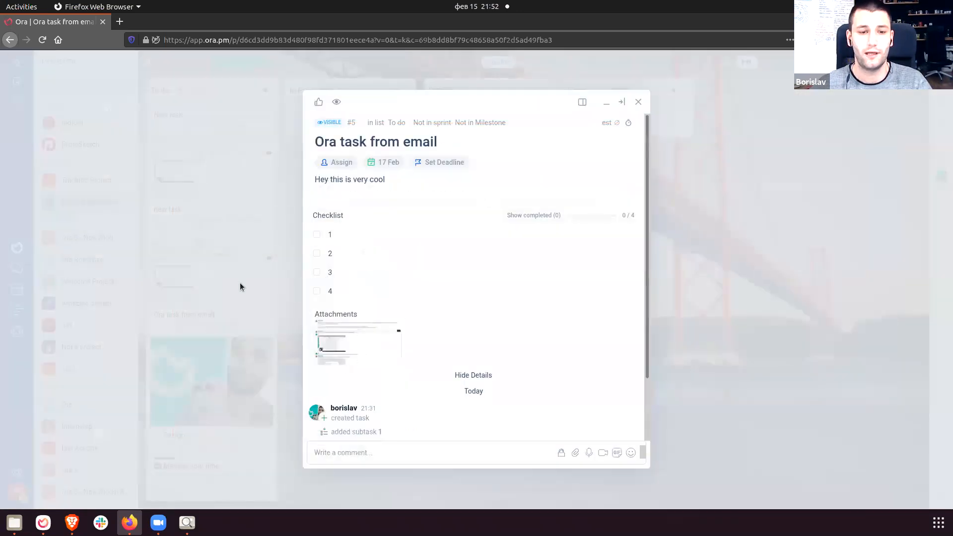
pyautogui.click(216, 383)
# Open the Design task's photo and read the cat annotation's comment thread.
pyautogui.click(216, 382)
pyautogui.click(344, 303)
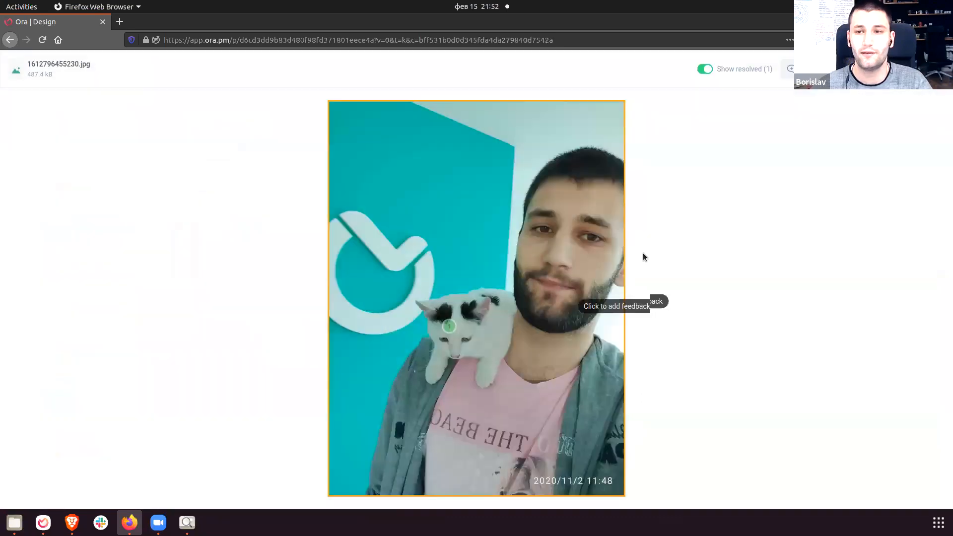
pyautogui.click(449, 327)
pyautogui.moveTo(471, 217); pyautogui.dragTo(568, 222)
pyautogui.click(497, 227)
pyautogui.moveTo(480, 217); pyautogui.dragTo(553, 214)
pyautogui.click(555, 216)
pyautogui.moveTo(480, 217); pyautogui.dragTo(560, 240)
pyautogui.click(526, 235)
pyautogui.click(732, 258)
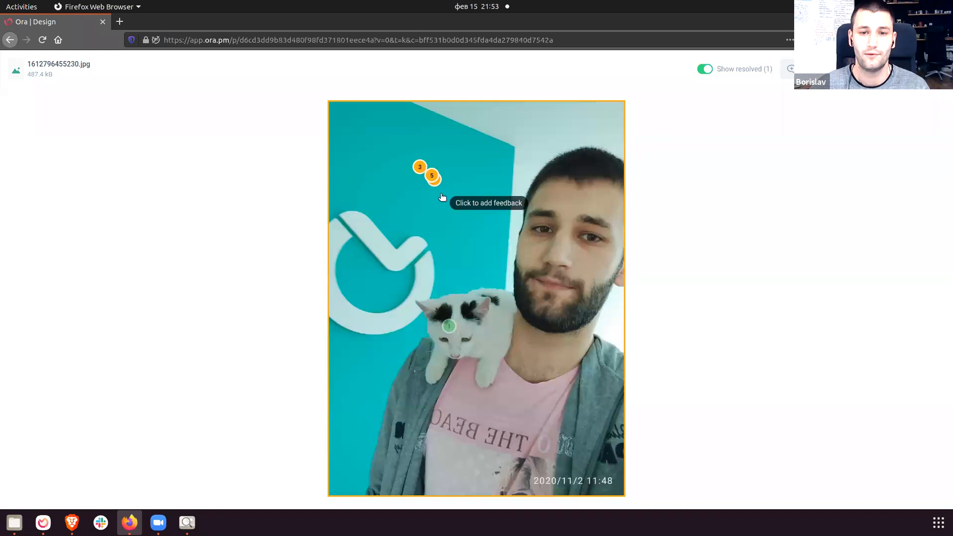
# Inspect annotation 5's comment thread and its options menu.
pyautogui.click(432, 178)
pyautogui.click(596, 197)
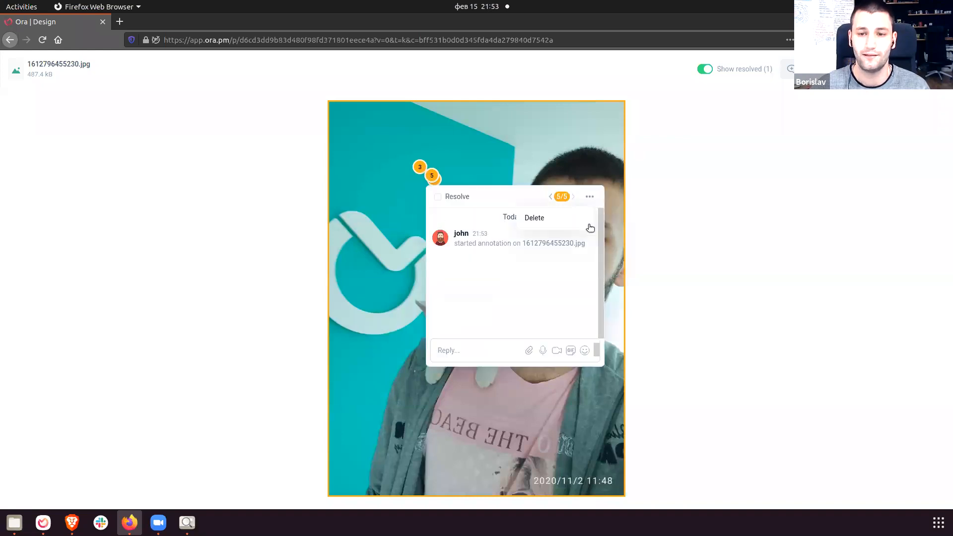
pyautogui.click(434, 182)
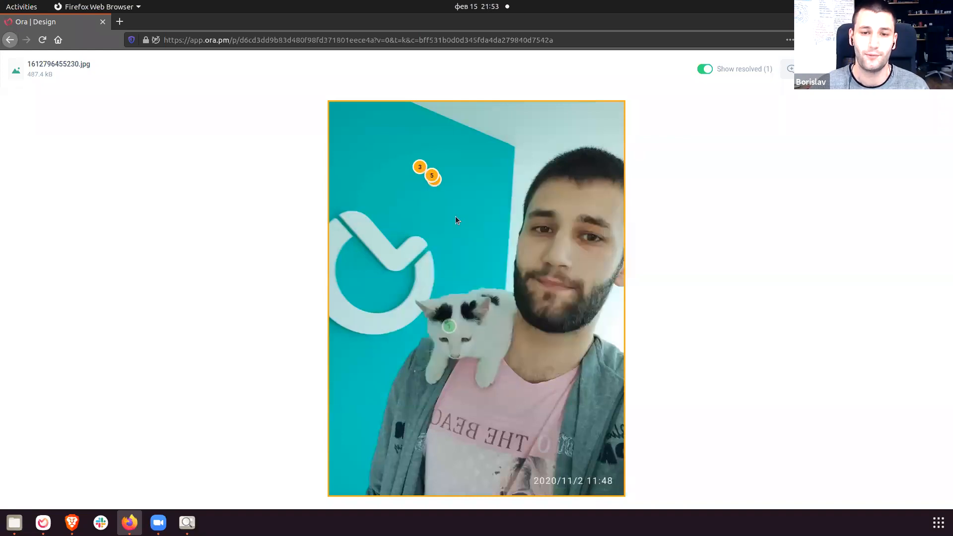
pyautogui.click(433, 179)
pyautogui.click(589, 197)
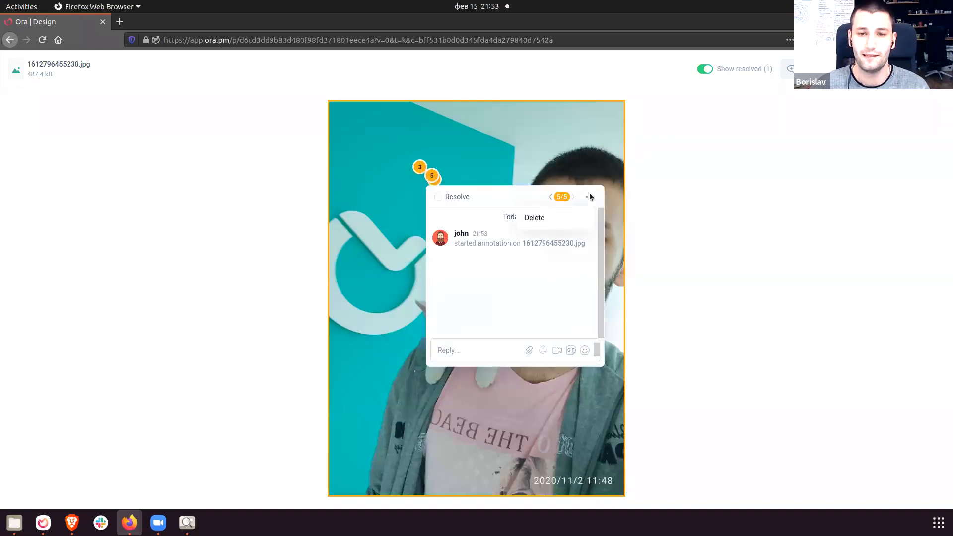
pyautogui.click(438, 183)
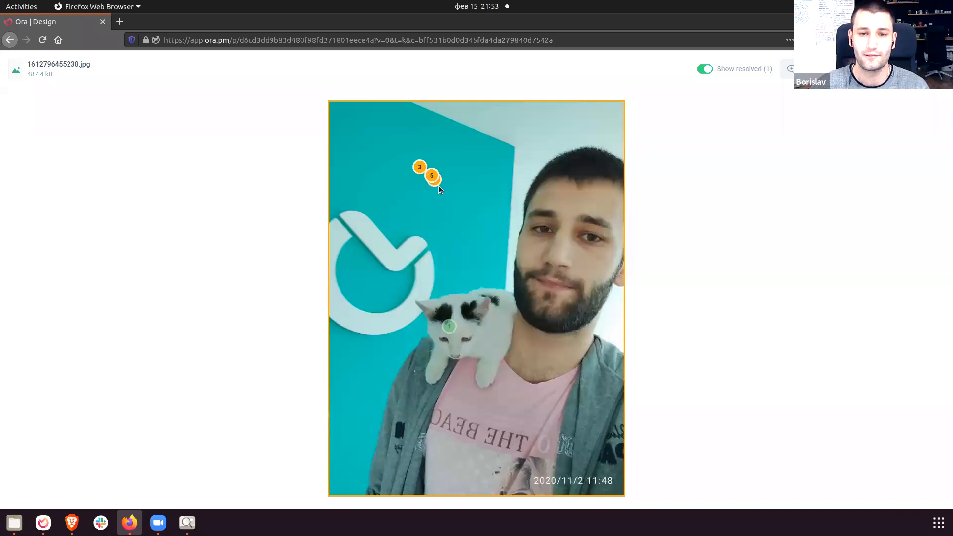
# Reply 'I don;'t like this color please change it :)' on annotation 3, then close everything.
pyautogui.click(419, 168)
pyautogui.write('I')
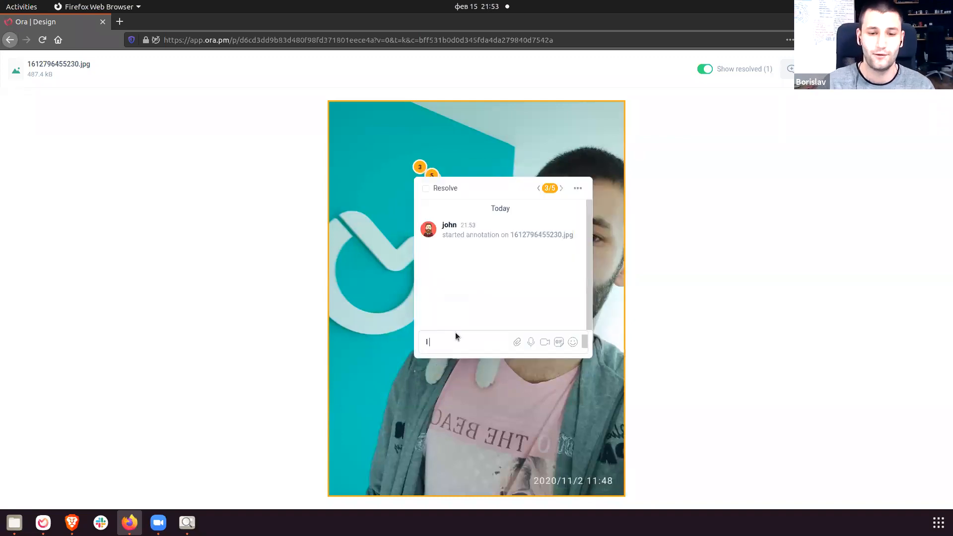
pyautogui.write(" don;'t like this col")
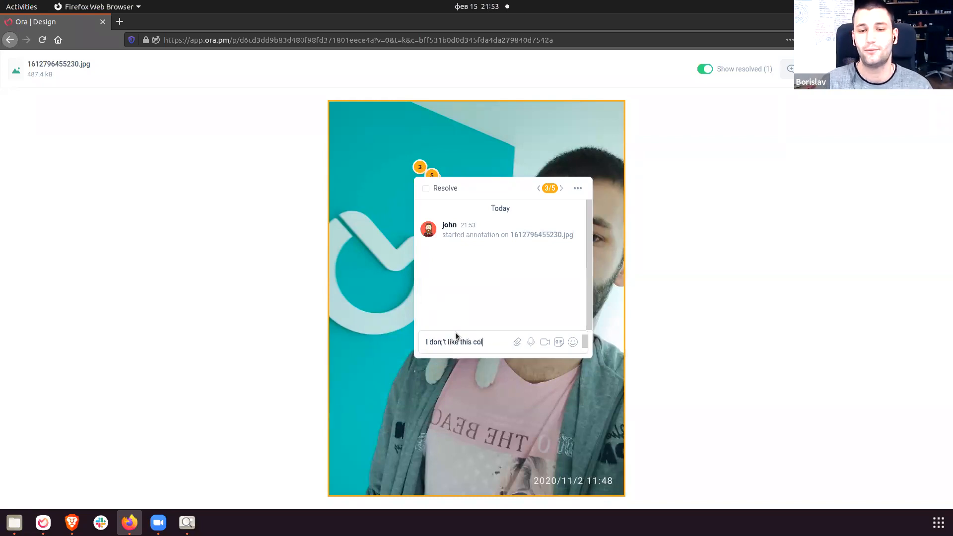
pyautogui.write('or please change it :)')
pyautogui.press('Return')
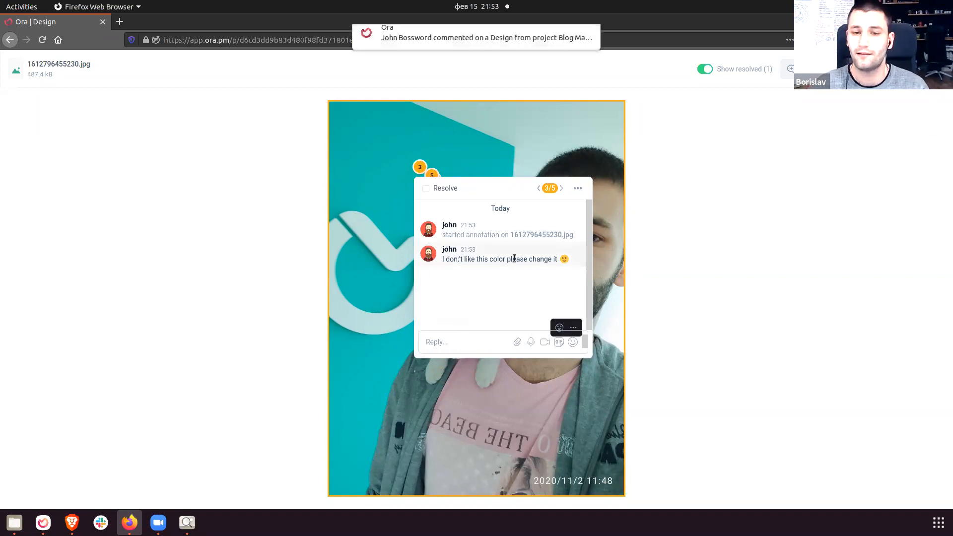
pyautogui.moveTo(558, 261); pyautogui.dragTo(445, 230)
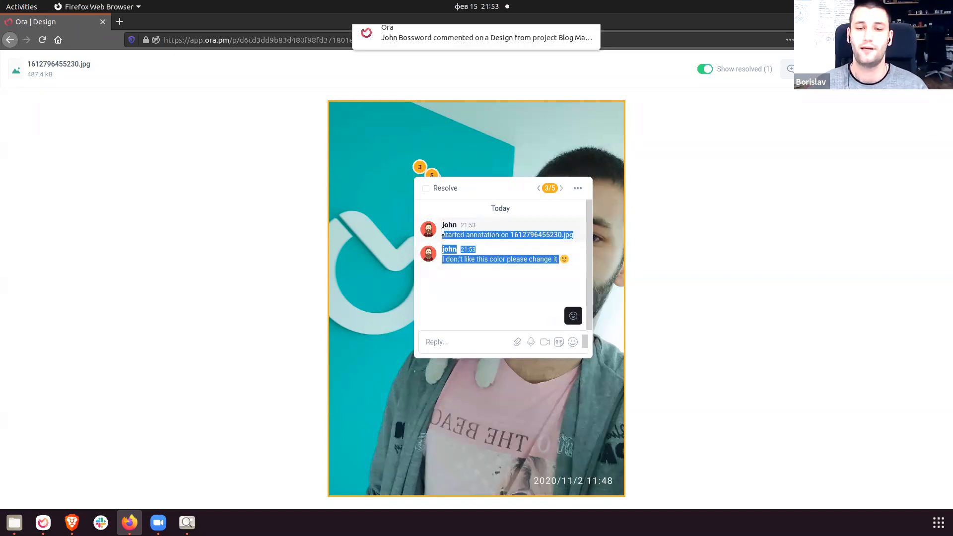
pyautogui.click(508, 274)
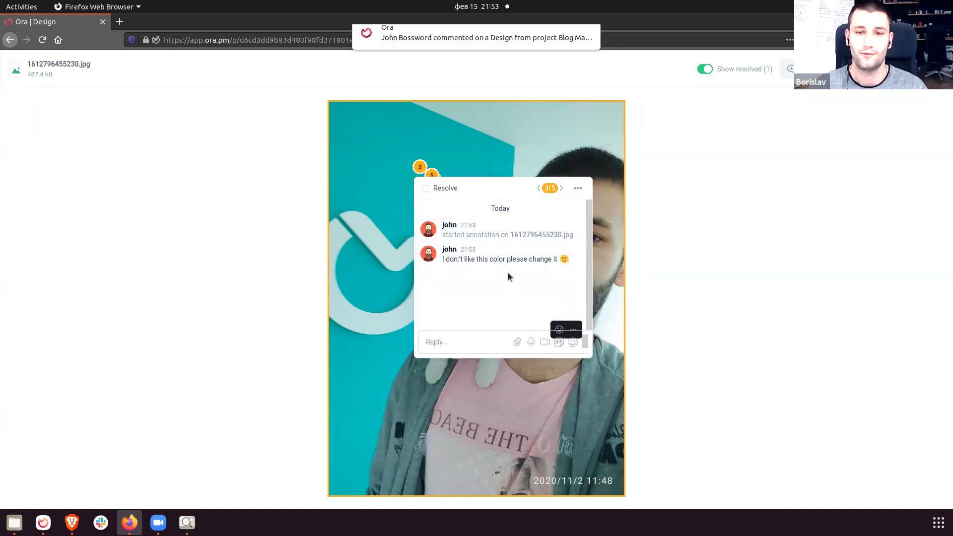
pyautogui.click(729, 269)
pyautogui.click(936, 69)
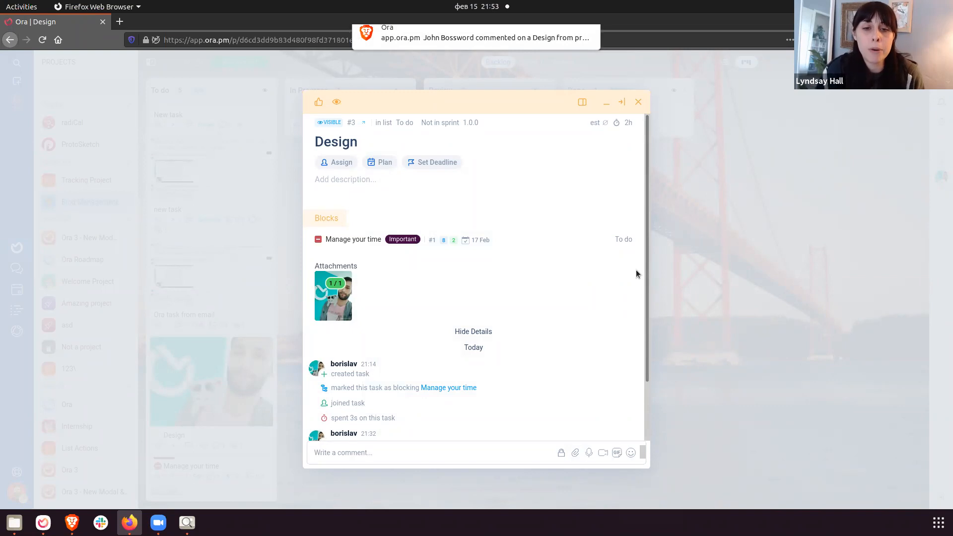
pyautogui.click(687, 234)
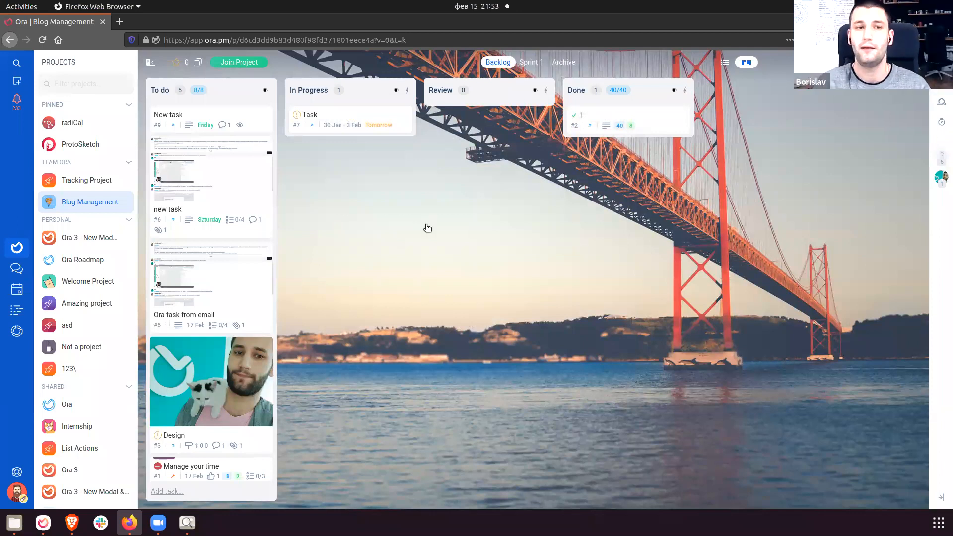
pyautogui.hotkey('ctrl', 't')
pyautogui.write('api.a')
pyautogui.press('BackSpace')
pyautogui.write('ora.pm')
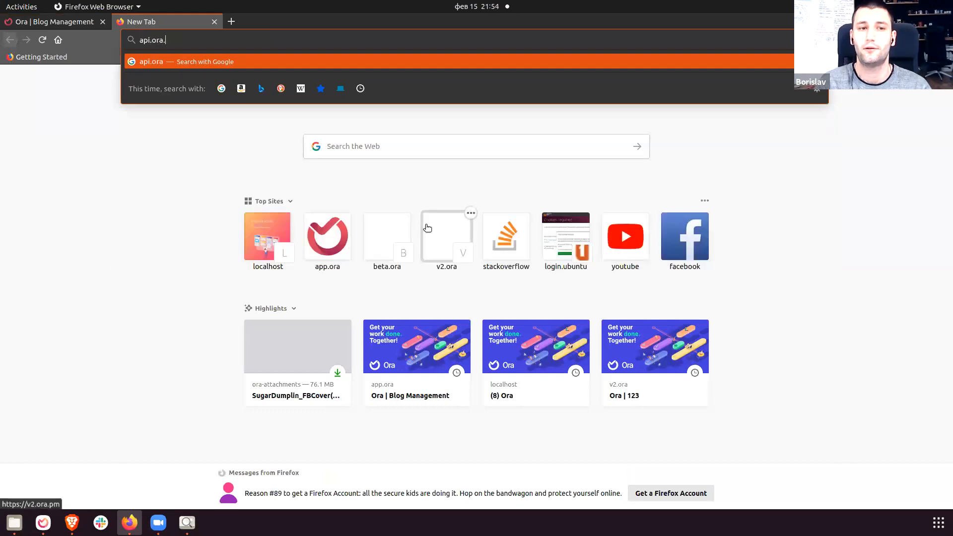
pyautogui.press('Return')
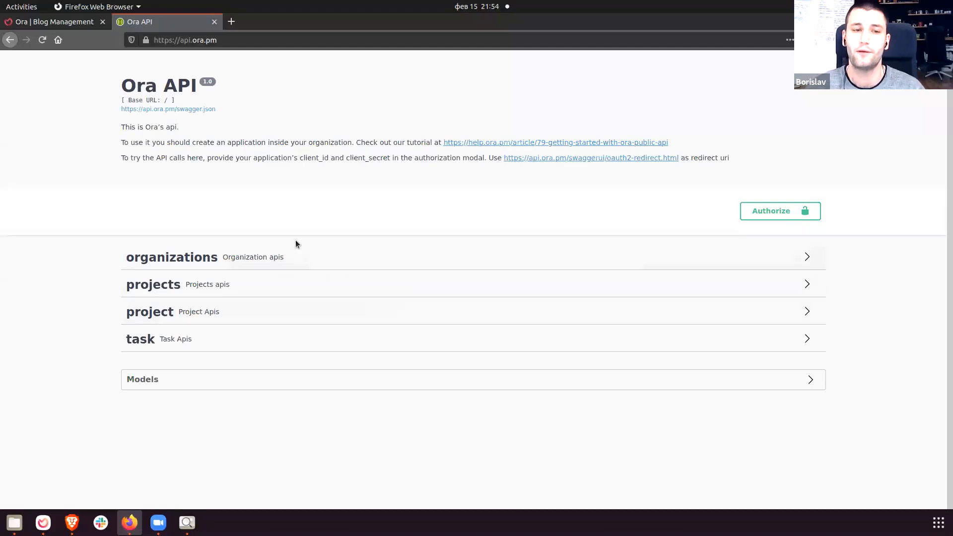
pyautogui.click(247, 259)
pyautogui.scroll(-5, 91, 374)
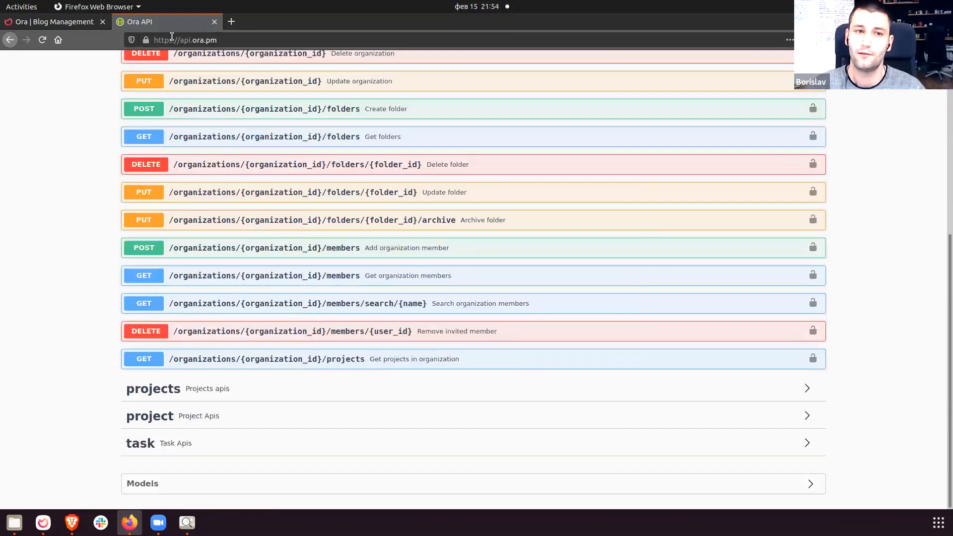
pyautogui.moveTo(172, 40); pyautogui.dragTo(220, 38)
pyautogui.click(198, 37)
pyautogui.click(52, 284)
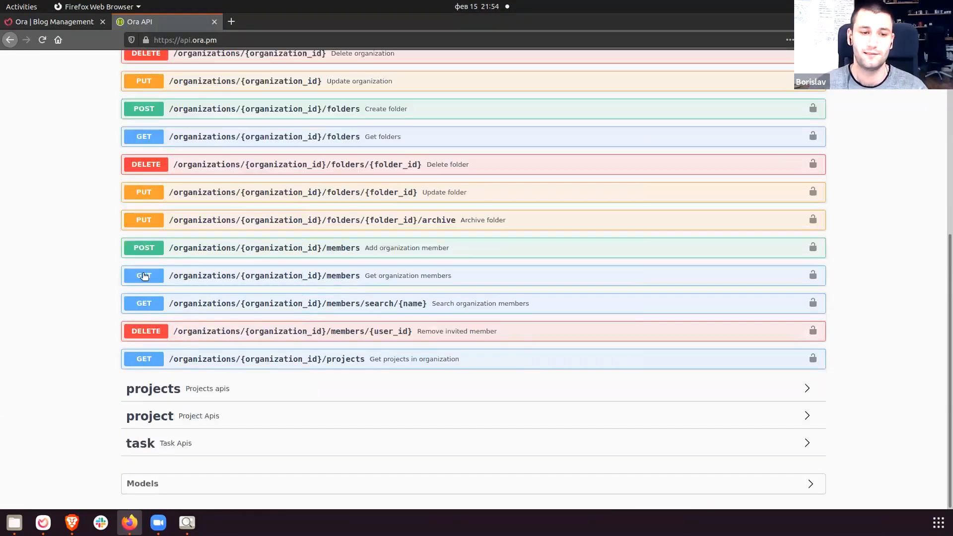
pyautogui.hotkey('ctrl', 'w')
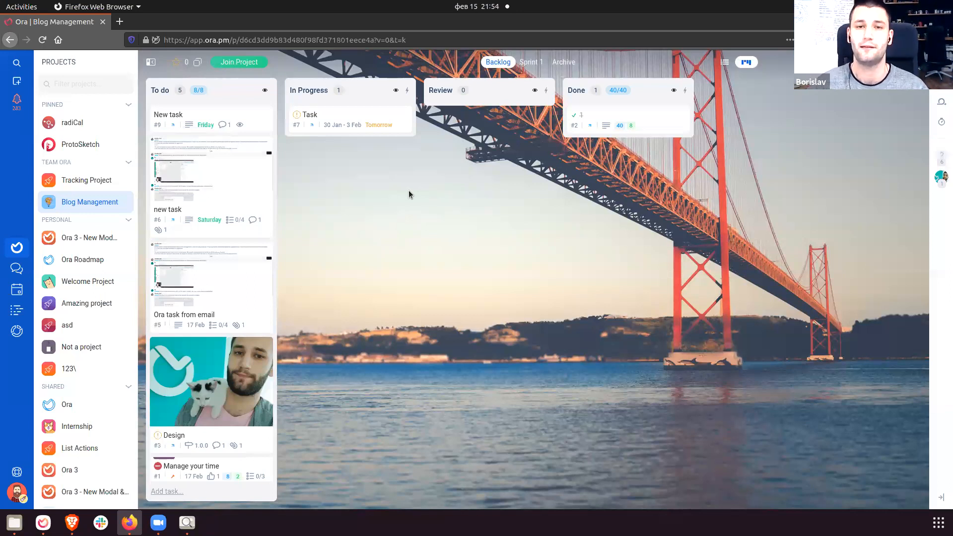
# Load help.ora.pm in a new browser tab and scroll through the Ora Docs page.
pyautogui.click(118, 22)
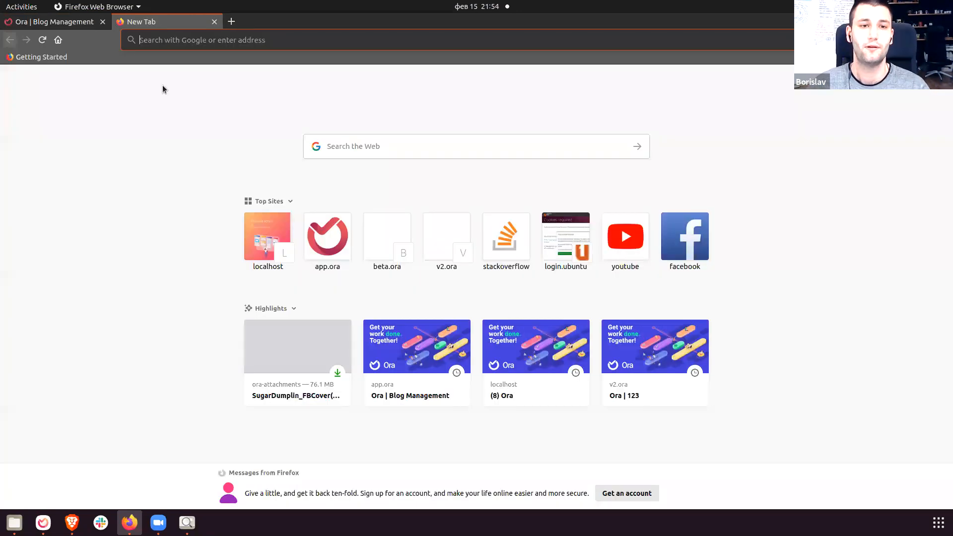
pyautogui.hotkey('ctrl', 'w')
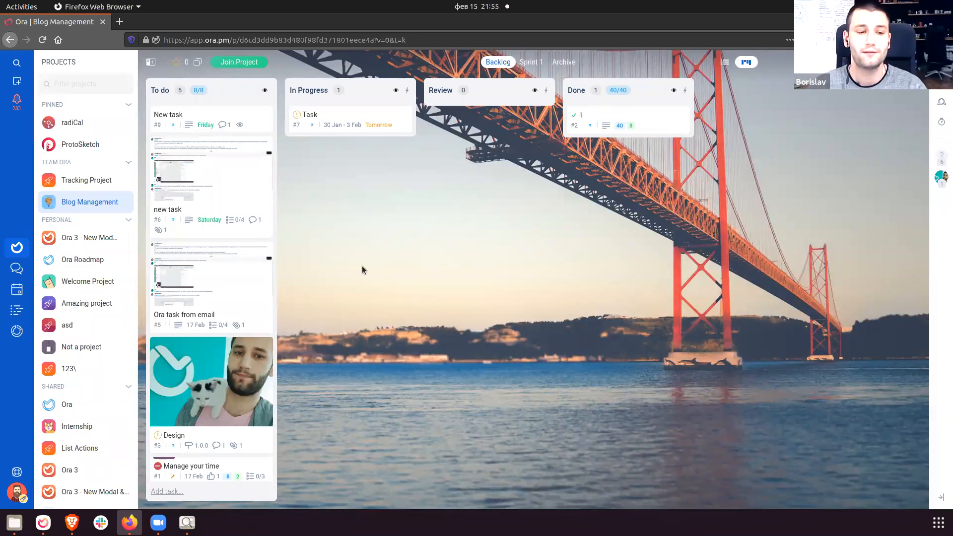
pyautogui.hotkey('ctrl', 't')
pyautogui.write('hjhelp.ora')
pyautogui.hotkey('ctrl', 'a')
pyautogui.write('help.ora.pm')
pyautogui.press('Return')
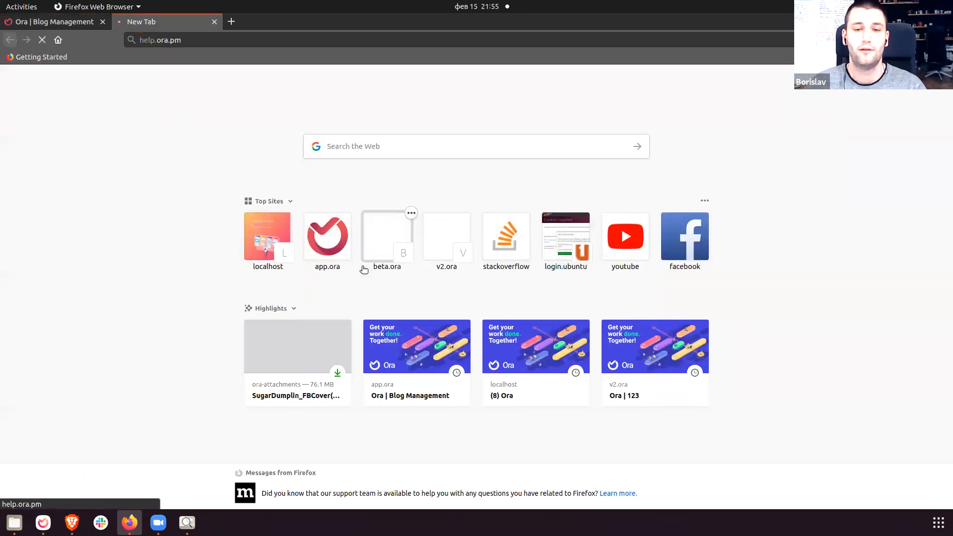
pyautogui.scroll(-5, 426, 345)
pyautogui.scroll(-2, 391, 416)
pyautogui.scroll(5, 400, 415)
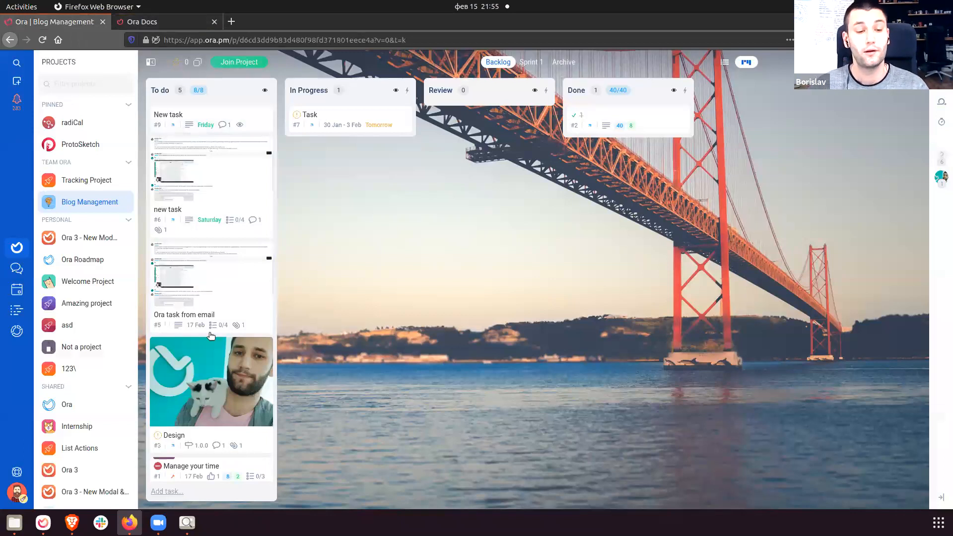
# Review the onboarding checklist's 'Assign a card to a team mate' and 'Create 5 tasks' steps.
pyautogui.click(17, 472)
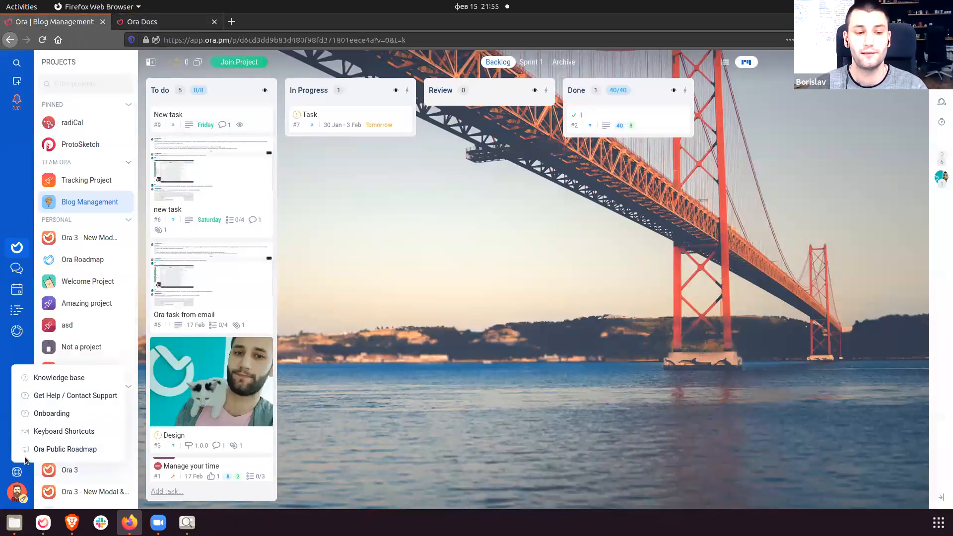
pyautogui.click(48, 414)
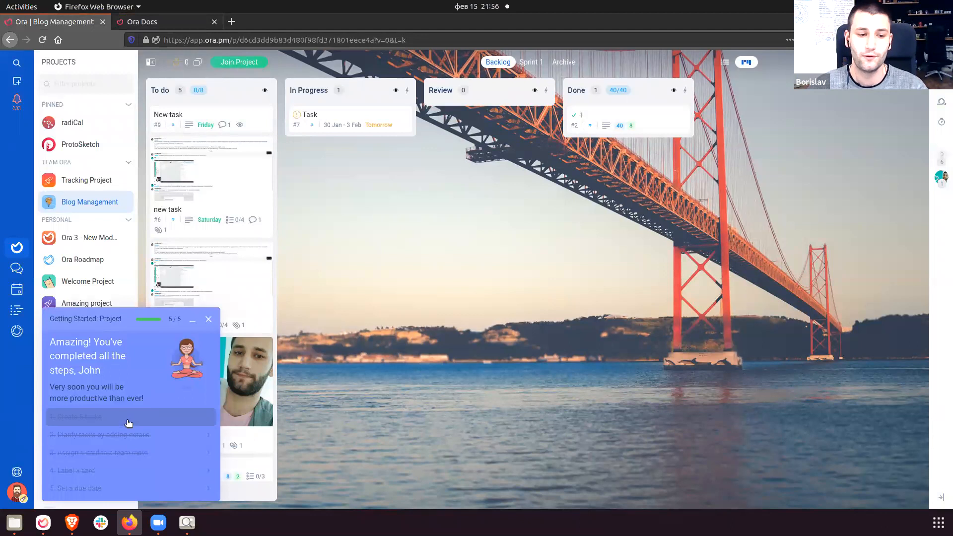
pyautogui.click(129, 453)
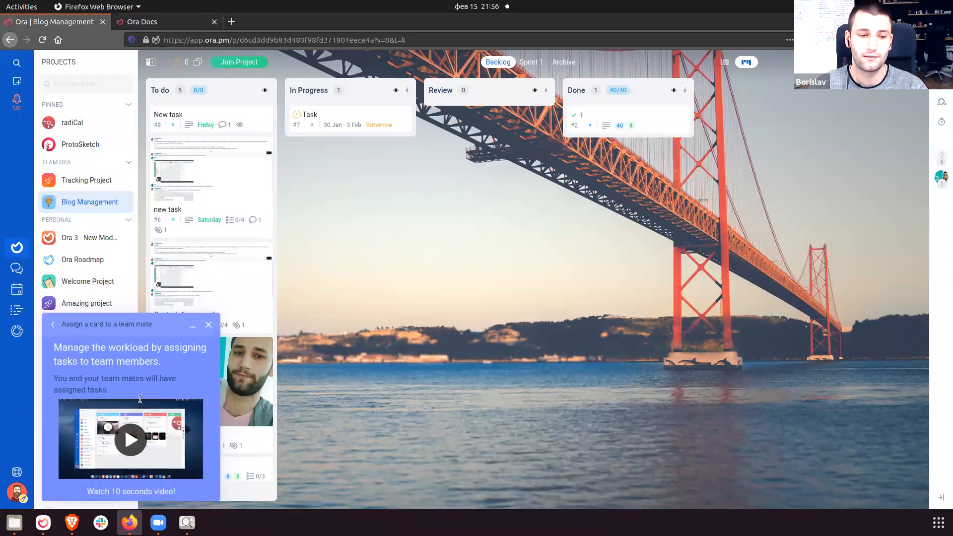
pyautogui.click(54, 325)
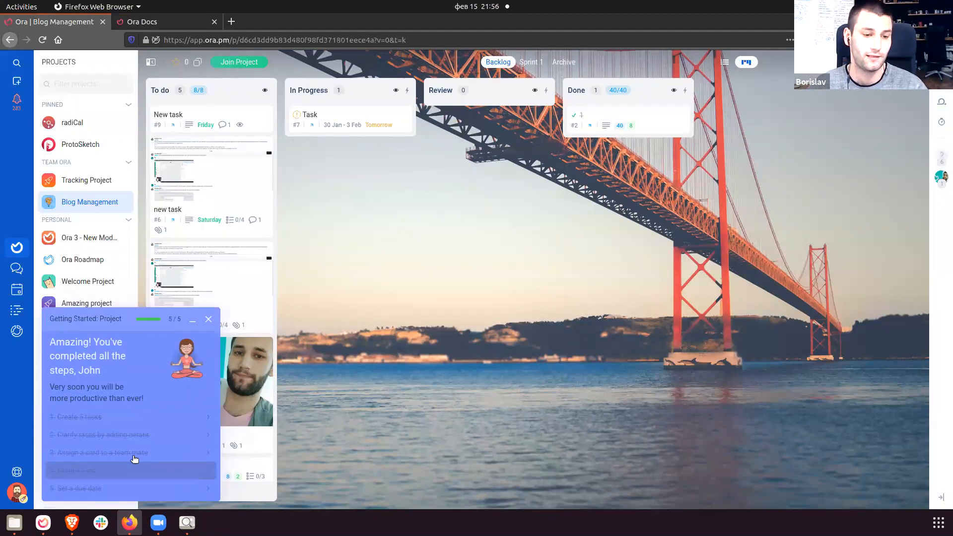
pyautogui.click(123, 421)
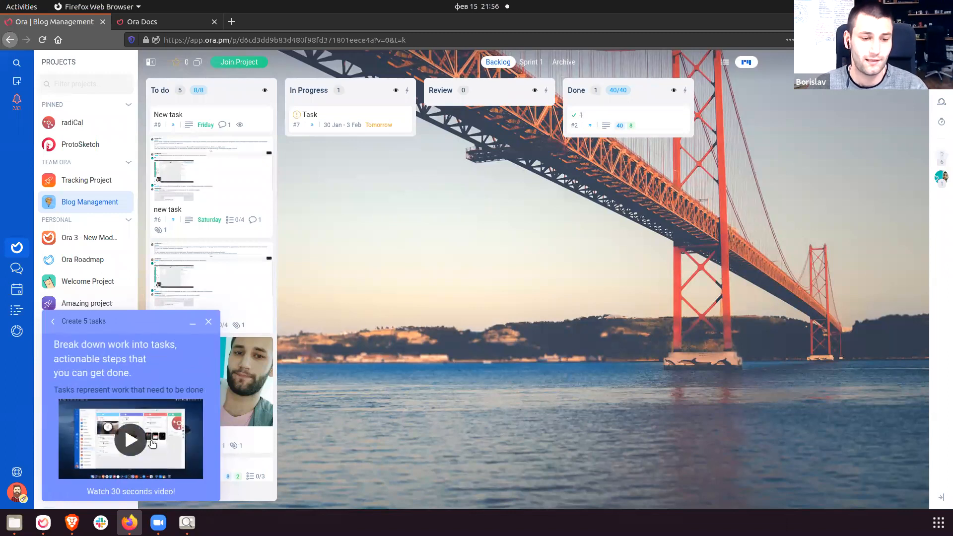
pyautogui.click(52, 322)
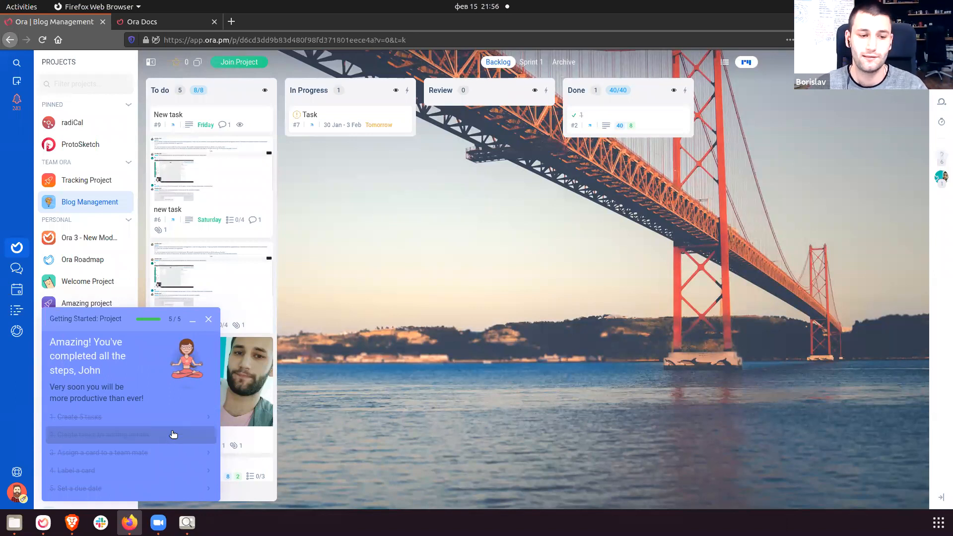
# From Projects, view the projects onboarding checklist, then open the radiCal project.
pyautogui.click(18, 248)
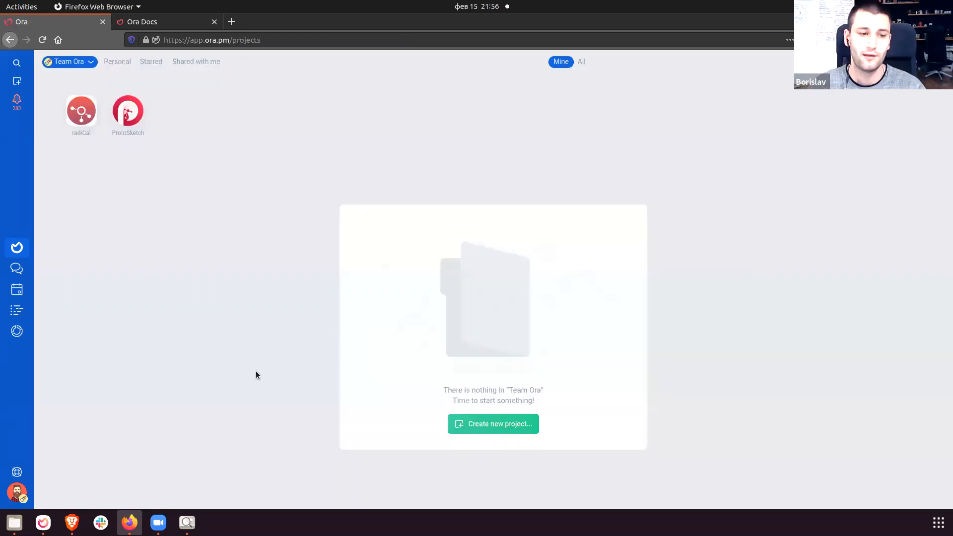
pyautogui.click(23, 468)
pyautogui.click(45, 417)
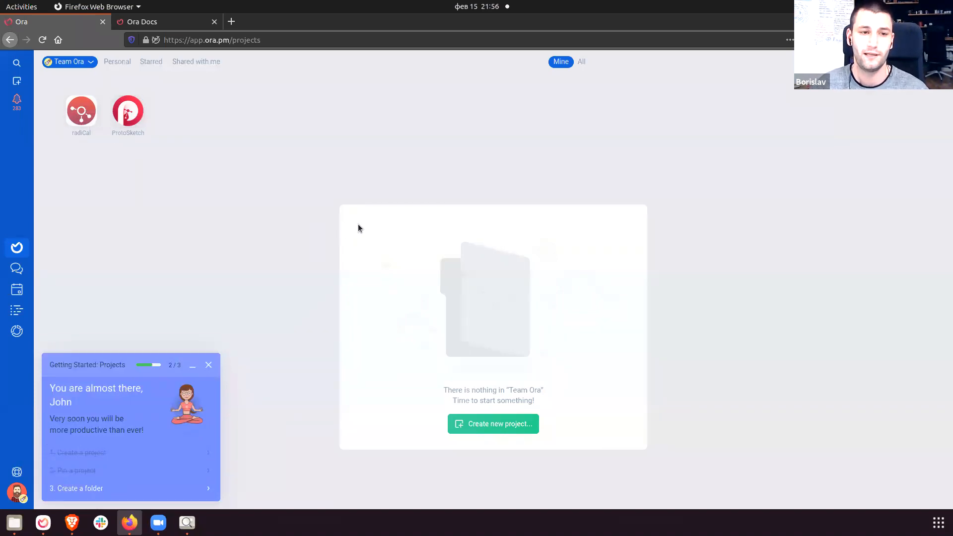
pyautogui.click(70, 124)
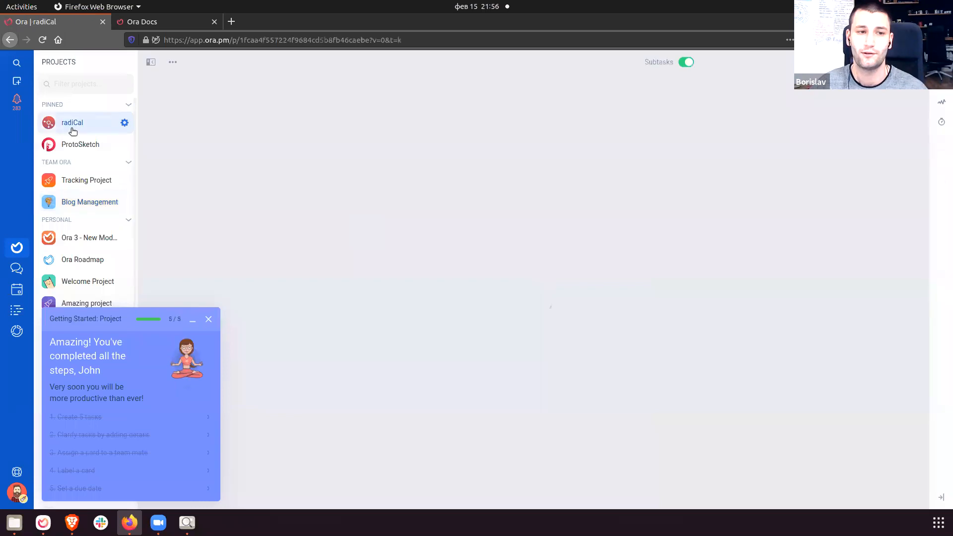
pyautogui.click(83, 145)
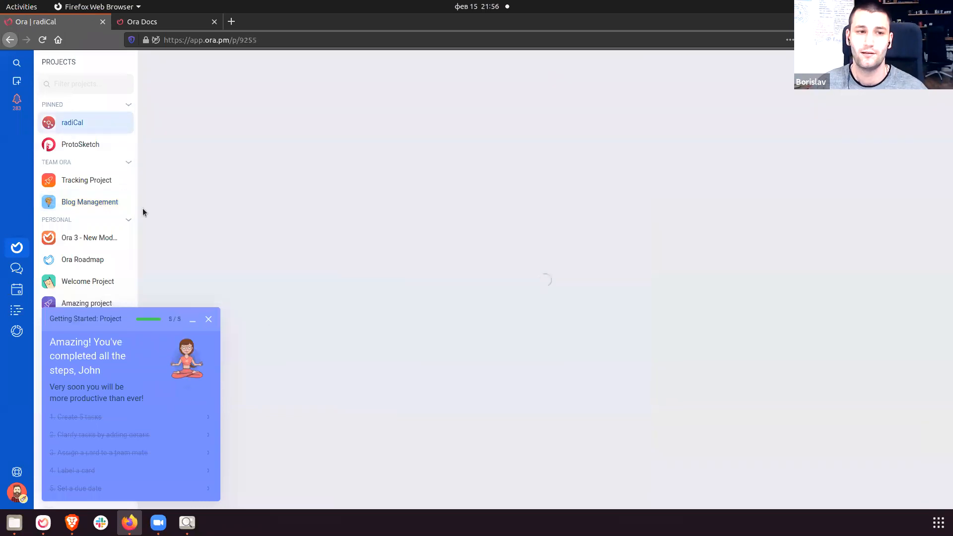